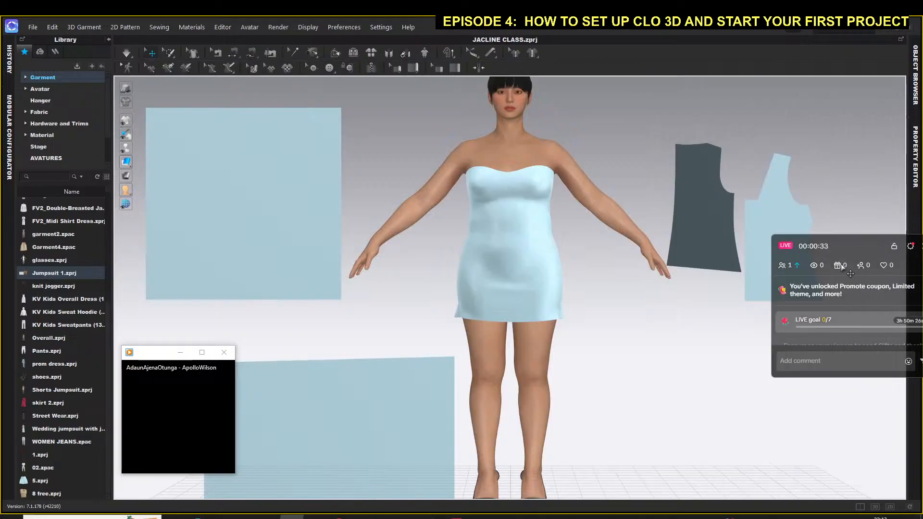
Step: Reposition the floating live-stream overlay so that it uncovers the bodice pattern pieces beside the avatar
drag(851, 249, 829, 409)
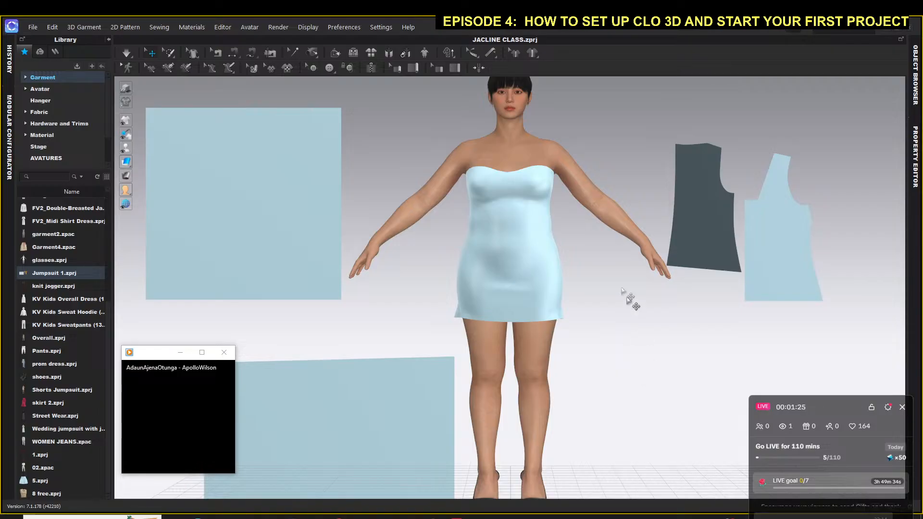
mouse_move(605, 252)
right_down()
mouse_move(406, 244)
mouse_move(595, 249)
right_up()
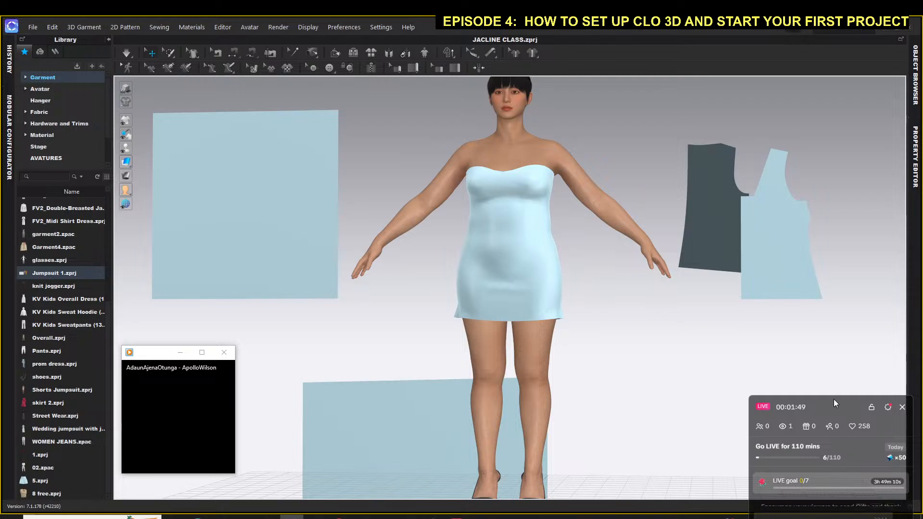
drag(834, 399, 882, 330)
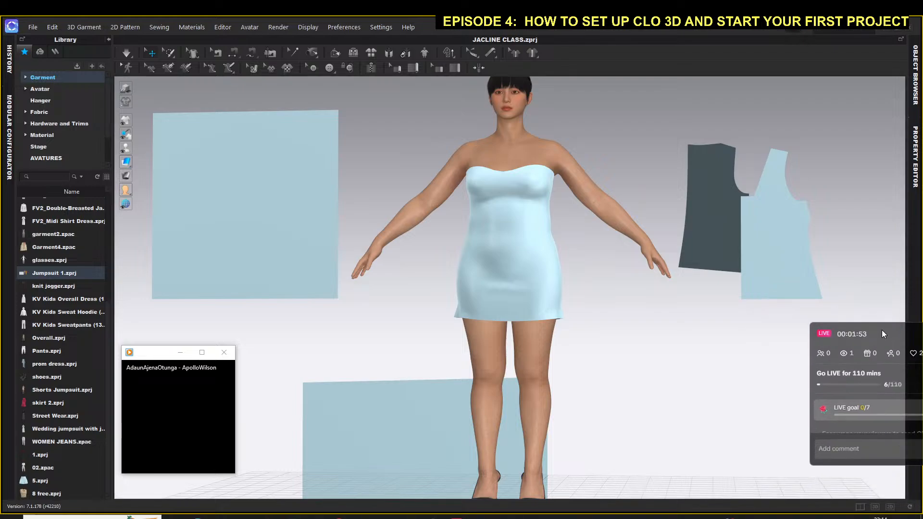
Step: Minimize the garment project, the browser and TikTok LIVE Studio to reveal the desktop
mouse_move(315, 516)
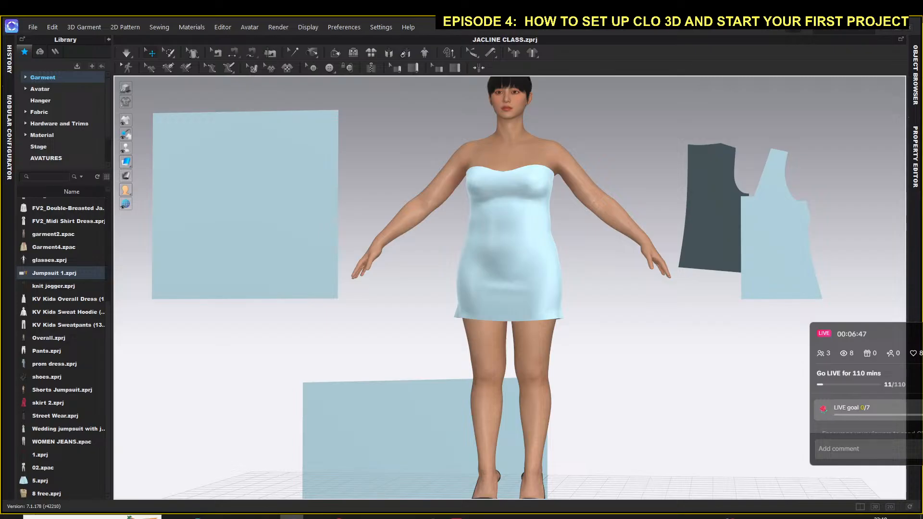
click(884, 28)
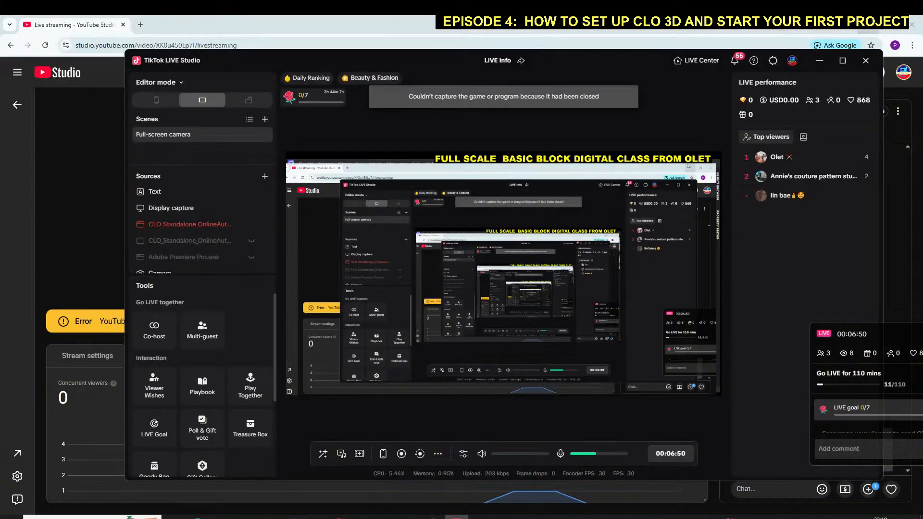
click(864, 24)
click(825, 62)
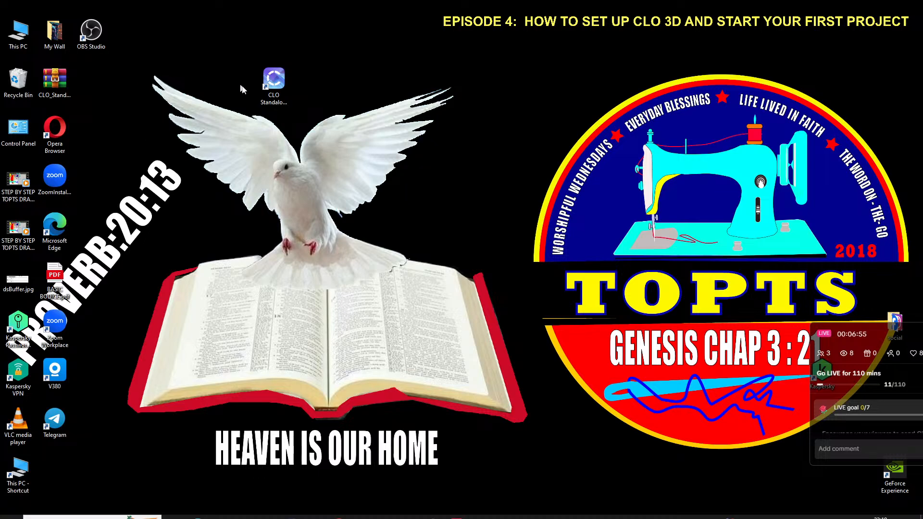
Step: Move the CLO Standalone shortcut to an open area in the middle of the desktop and switch back to CLO
drag(273, 79, 491, 114)
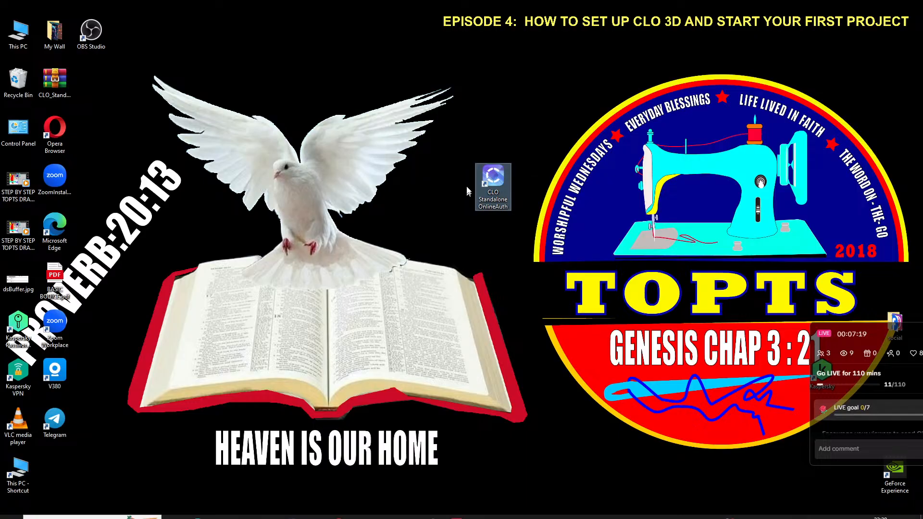
drag(495, 184, 496, 132)
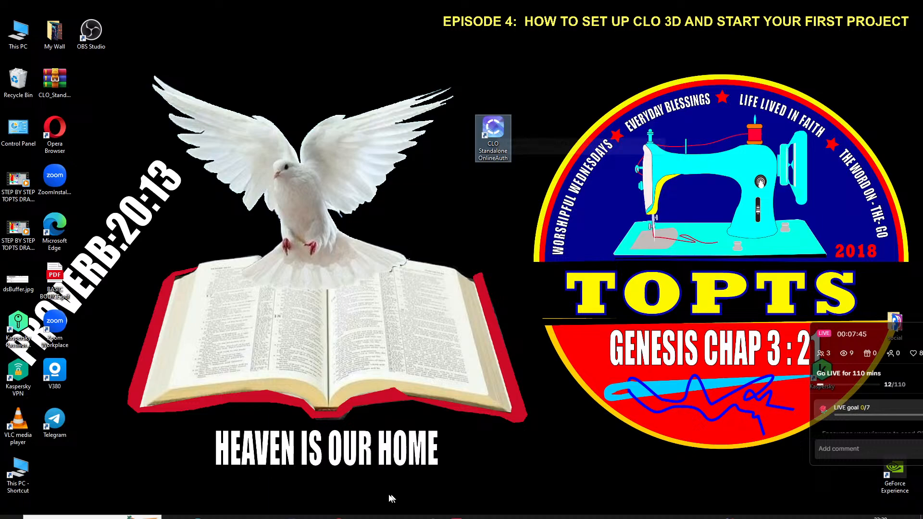
click(292, 516)
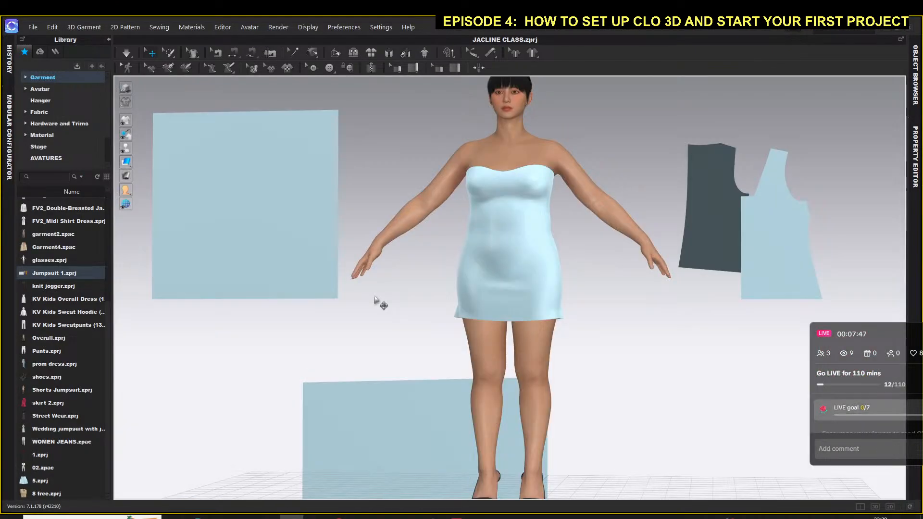
Step: Collapse the garment library so the 3D avatar and the 2D dress pattern pieces show side by side
scroll(375, 298, down, 2)
click(109, 38)
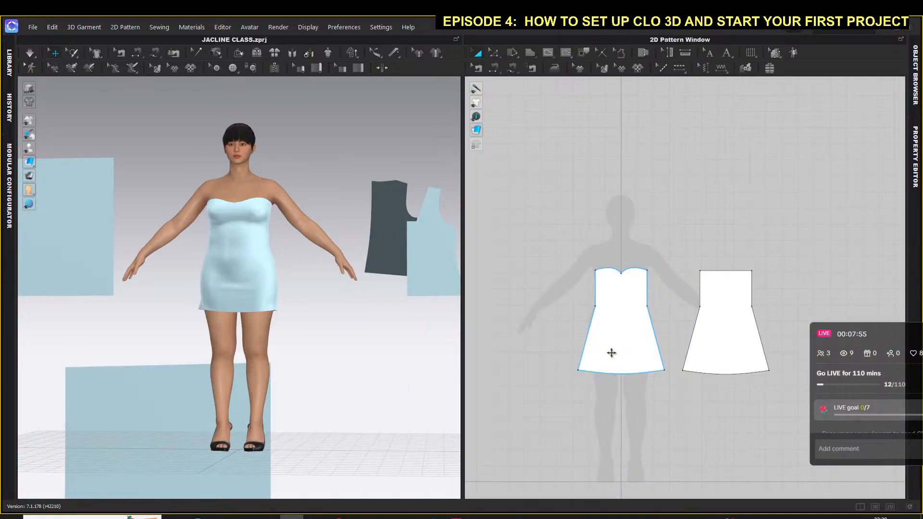
click(561, 313)
scroll(783, 208, up, 5)
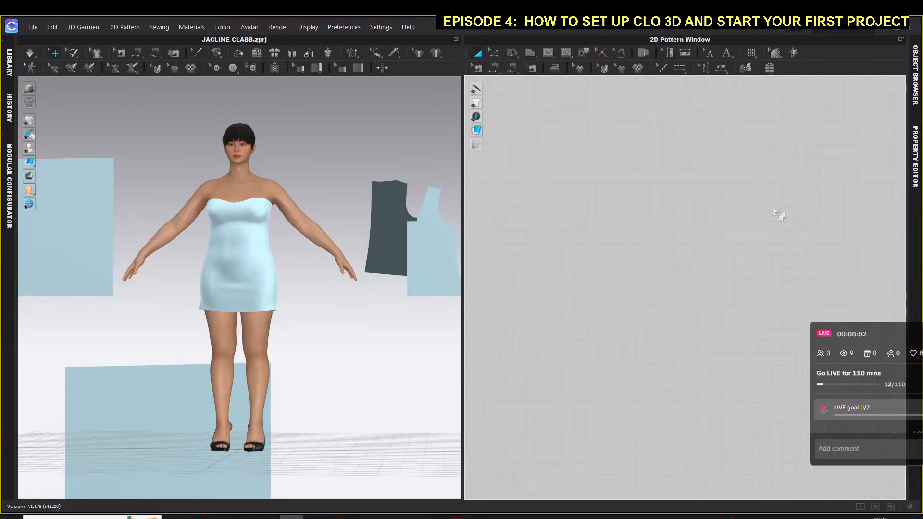
scroll(724, 234, down, 6)
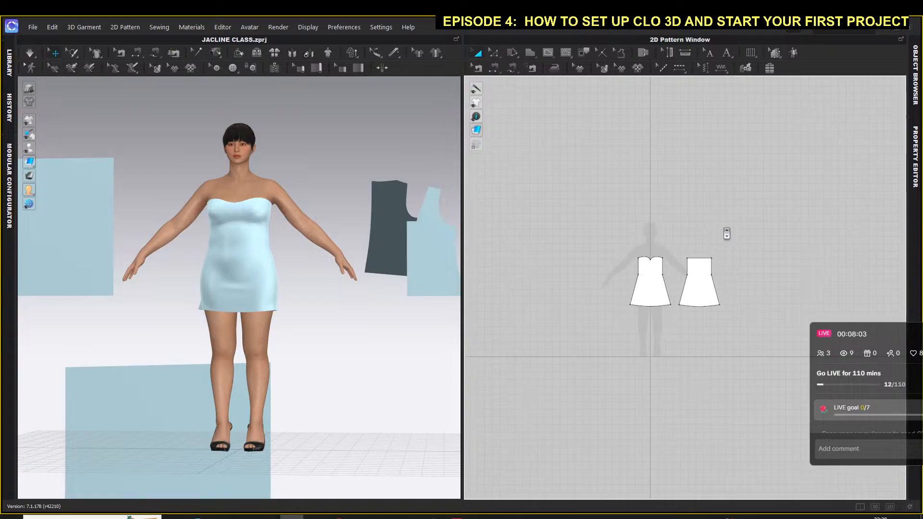
scroll(726, 234, up, 5)
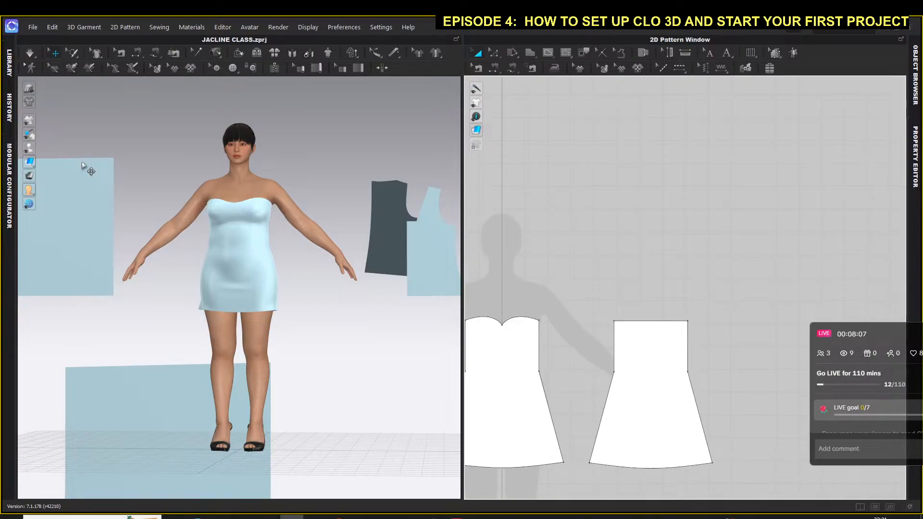
Step: Select the dress front and examine the fitted dress on the avatar up close and from several angles
right_drag(164, 173, 183, 199)
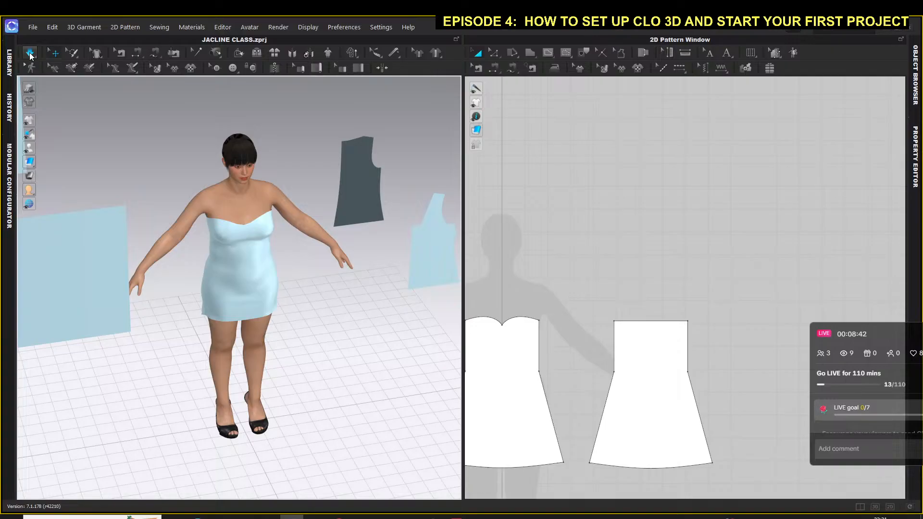
click(225, 254)
scroll(231, 266, up, 6)
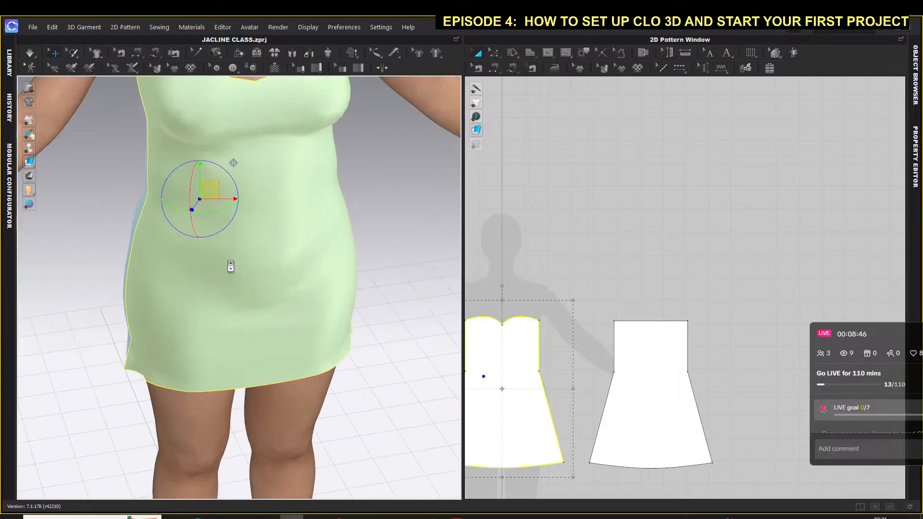
scroll(230, 266, up, 3)
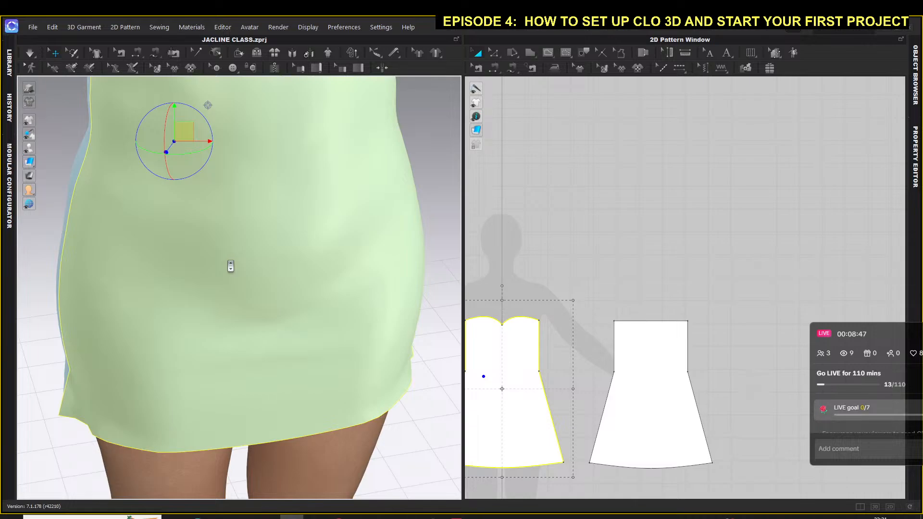
scroll(230, 266, down, 5)
right_drag(149, 260, 168, 229)
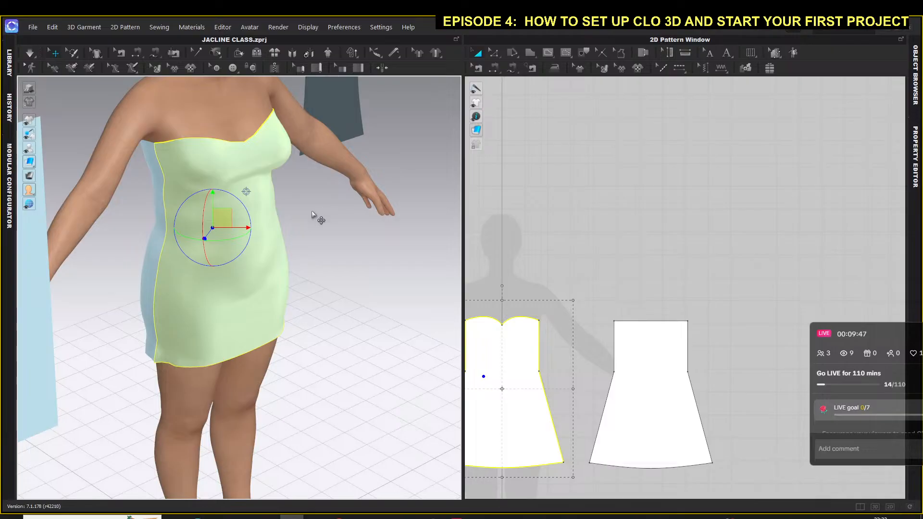
right_drag(318, 227, 273, 225)
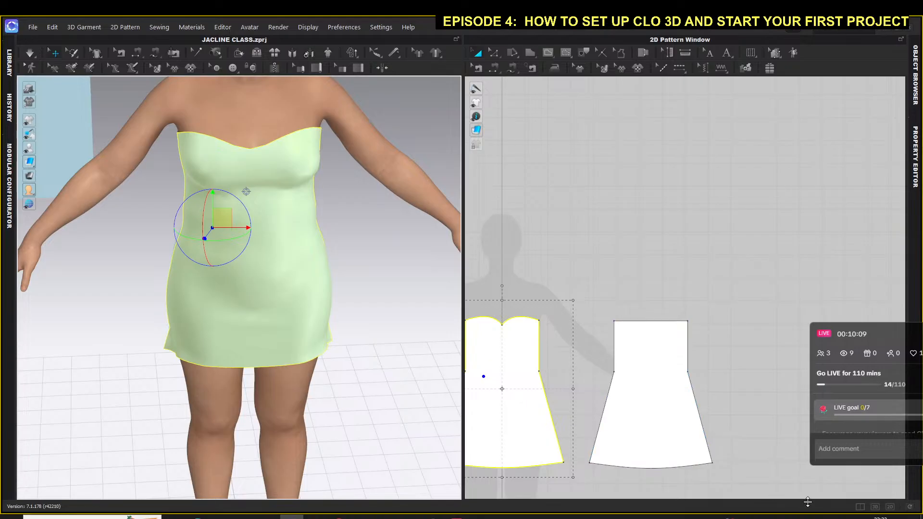
Step: Display only the 2D pattern view and fit all pattern pieces in it
click(888, 509)
right_click(398, 213)
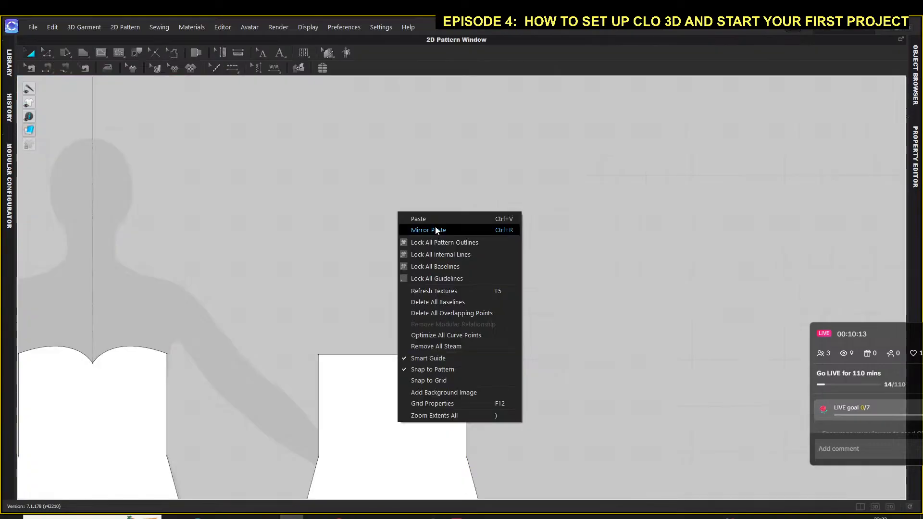
click(446, 416)
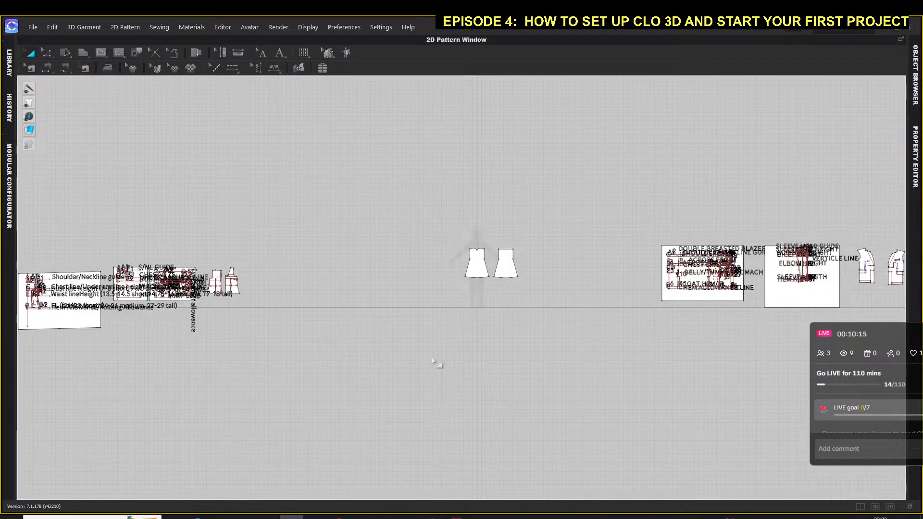
Step: Examine the dress pieces and the drafted bodice blocks with their chest, bust, waist and hip lines
scroll(548, 269, up, 3)
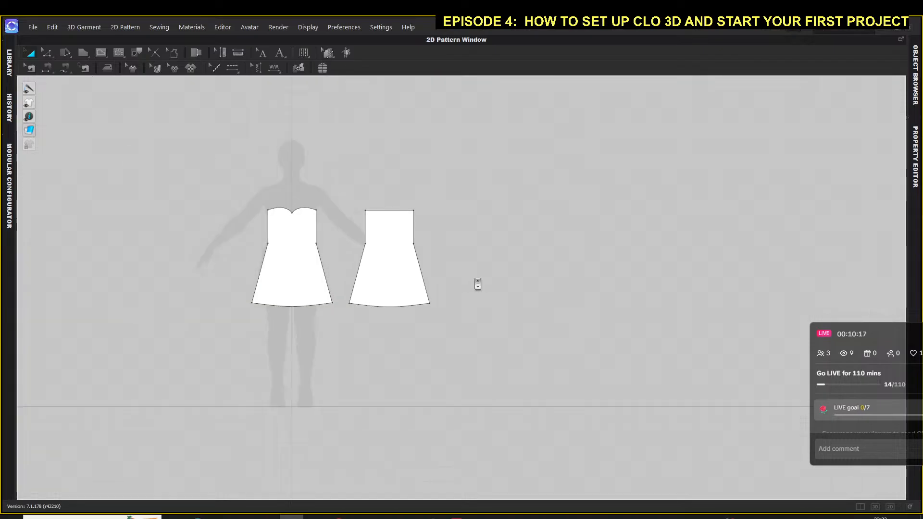
scroll(529, 279, down, 1)
middle_drag(544, 288, 115, 290)
scroll(461, 320, up, 4)
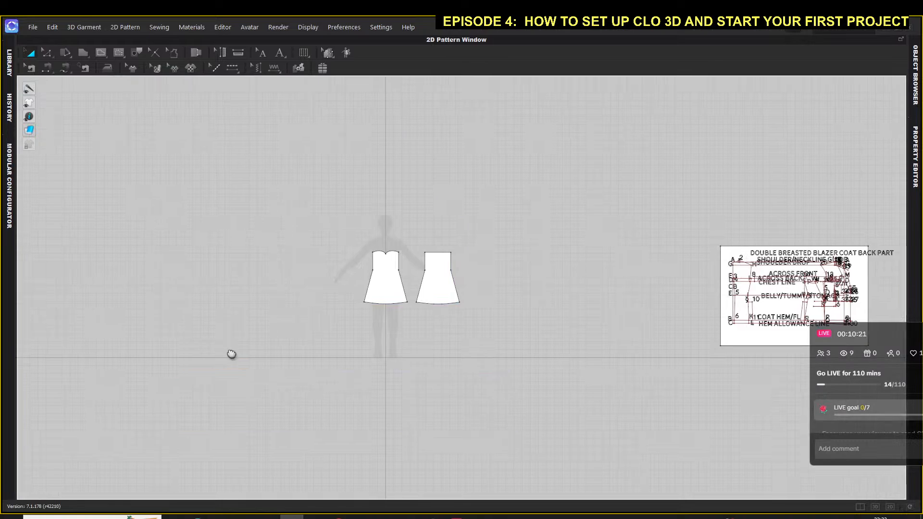
middle_drag(231, 354, 599, 309)
middle_drag(316, 315, 520, 332)
scroll(376, 340, down, 2)
scroll(376, 341, up, 8)
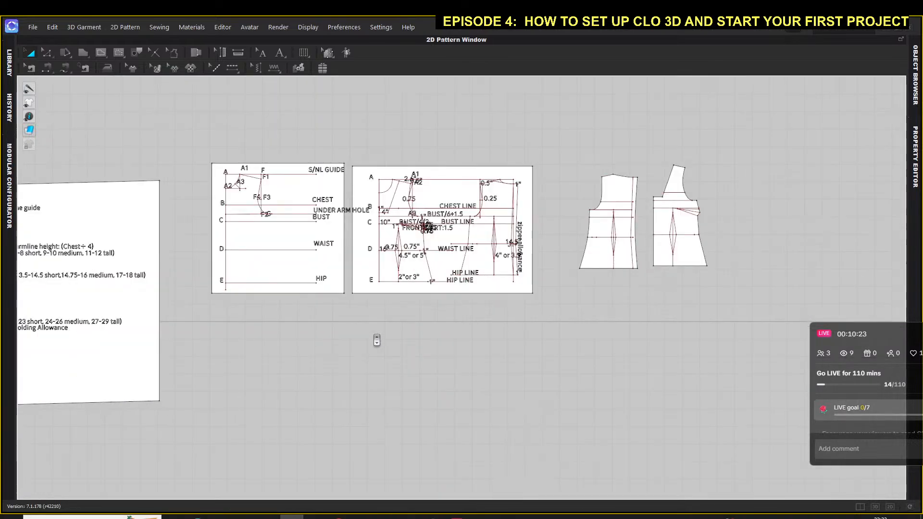
middle_drag(363, 345, 339, 428)
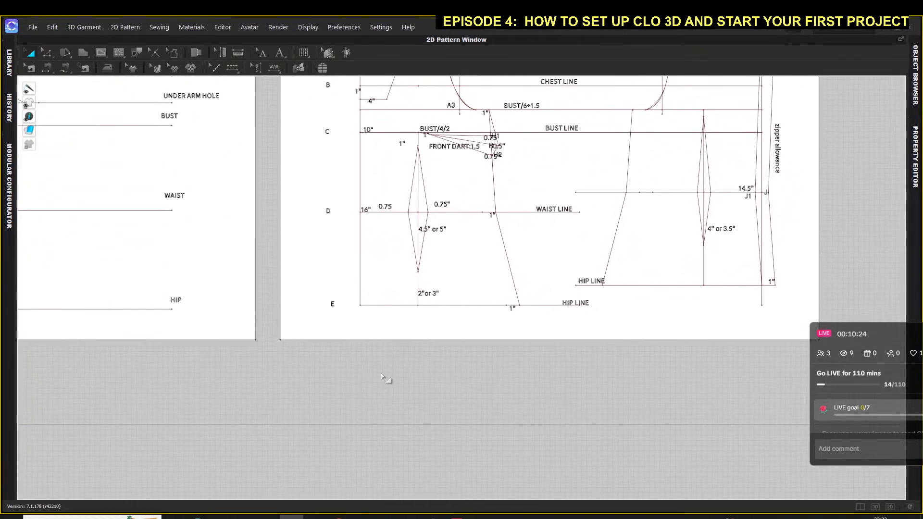
scroll(382, 371, down, 2)
middle_drag(382, 371, 458, 452)
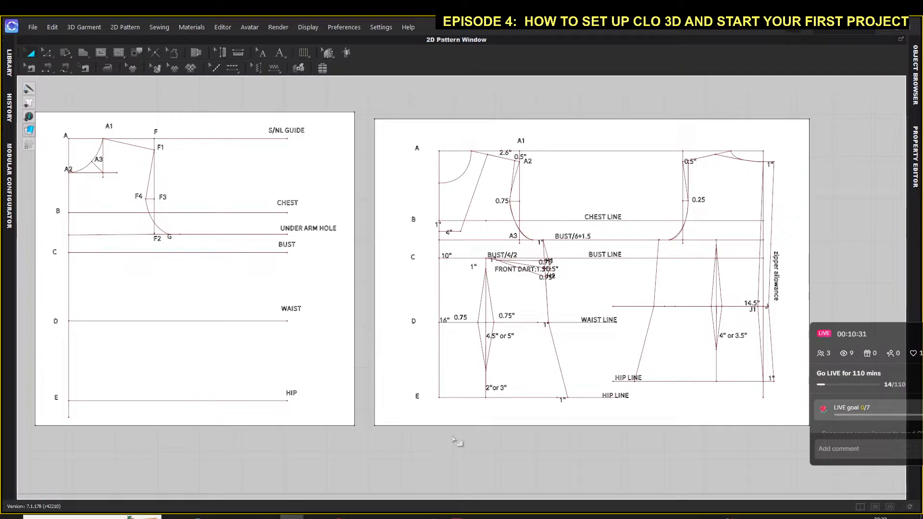
click(218, 292)
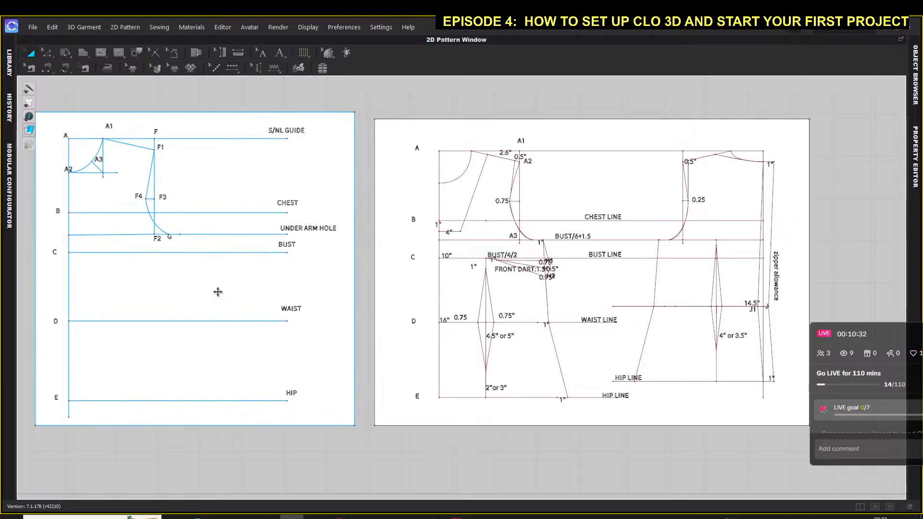
Step: Draw a large blank rectangle pattern beside the dress pieces with the Rectangle tool
click(85, 53)
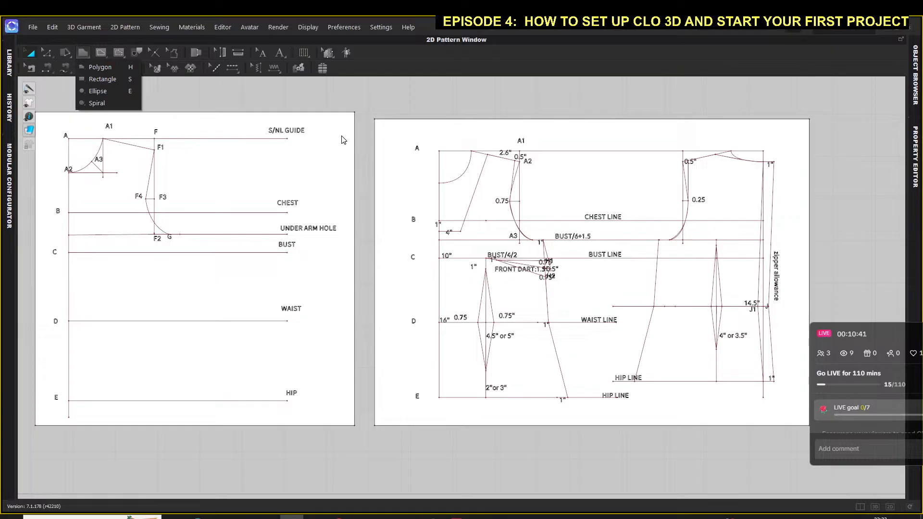
click(324, 148)
scroll(287, 170, up, 3)
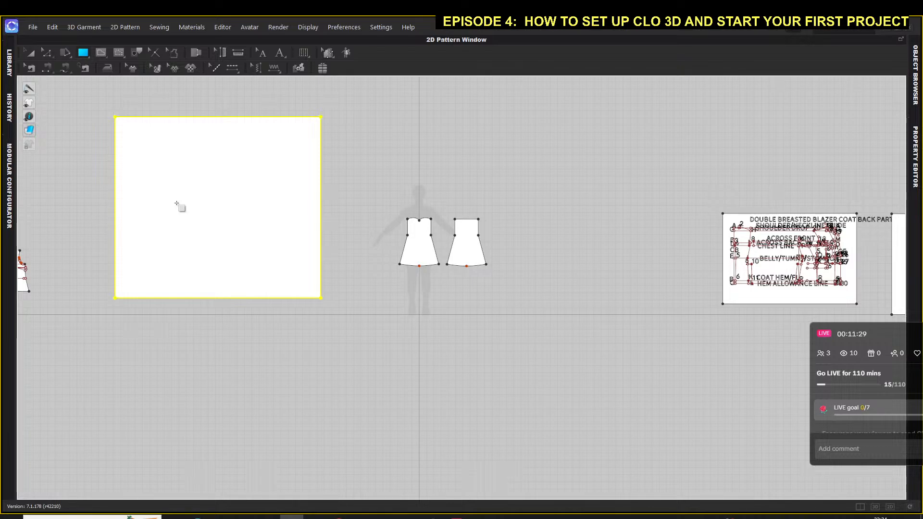
scroll(178, 204, down, 2)
scroll(179, 206, up, 5)
middle_drag(190, 199, 211, 318)
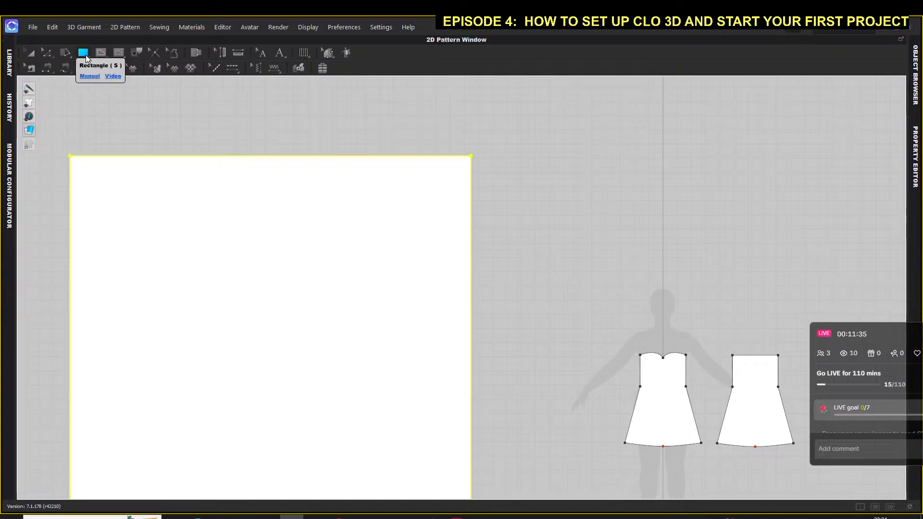
click(87, 58)
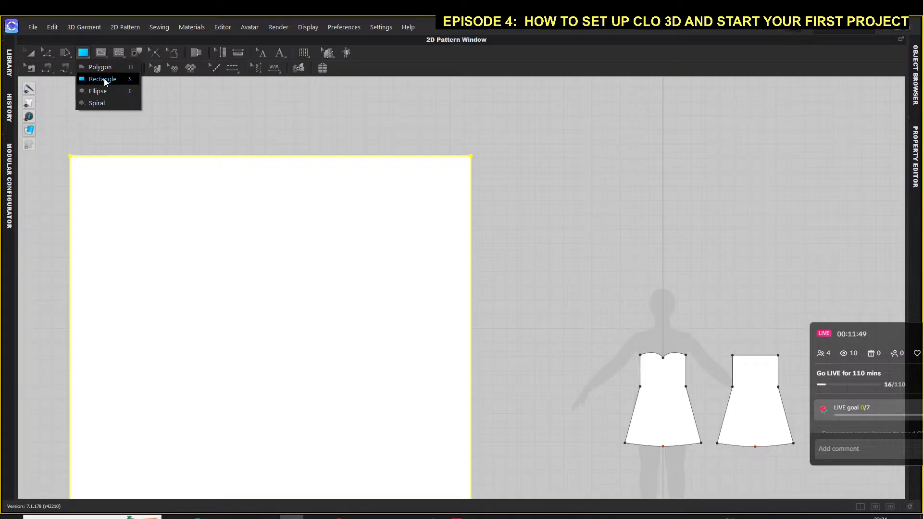
click(240, 250)
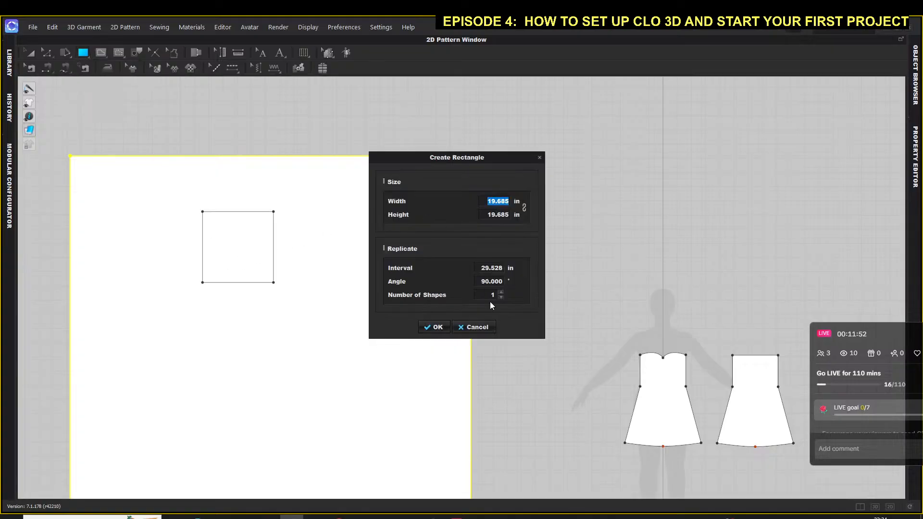
click(481, 328)
scroll(292, 294, down, 3)
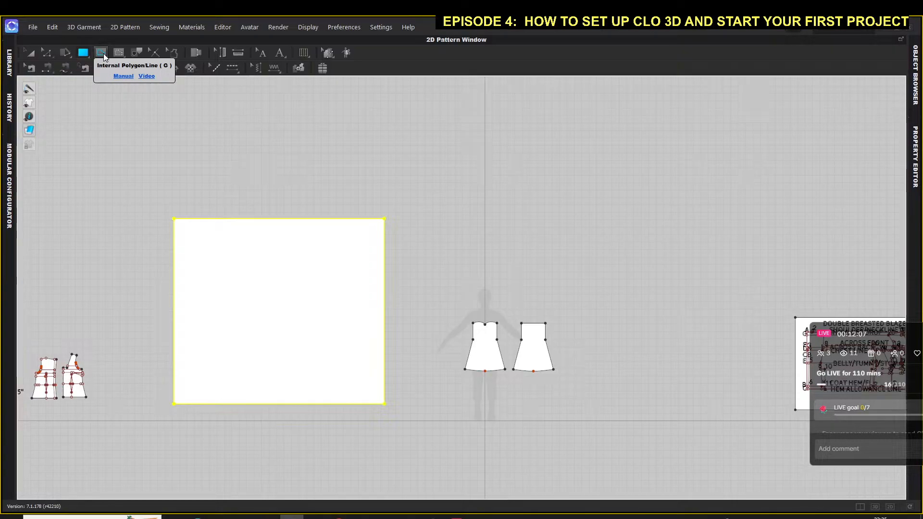
Step: Delete the large blank rectangle pattern beside the dress pieces
click(47, 53)
click(243, 255)
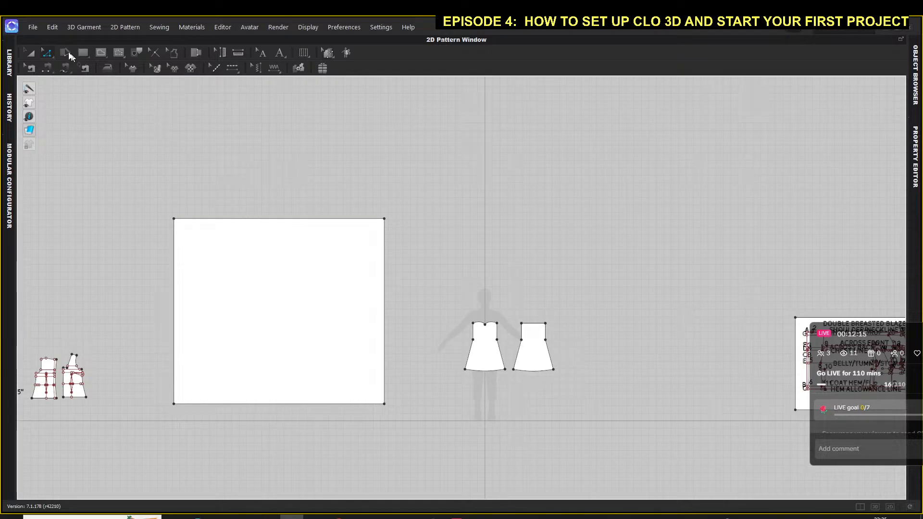
click(28, 53)
click(241, 244)
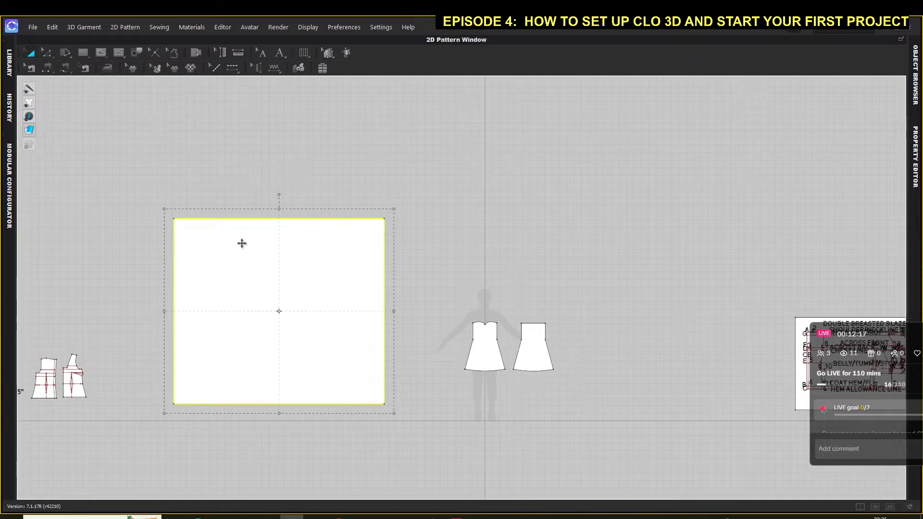
key(Delete)
Step: Dismiss the firewall alert and examine the three drafted bodice block sheets with their guide lines and dart measurements
middle_drag(197, 315, 494, 256)
middle_drag(285, 361, 470, 302)
scroll(268, 294, up, 6)
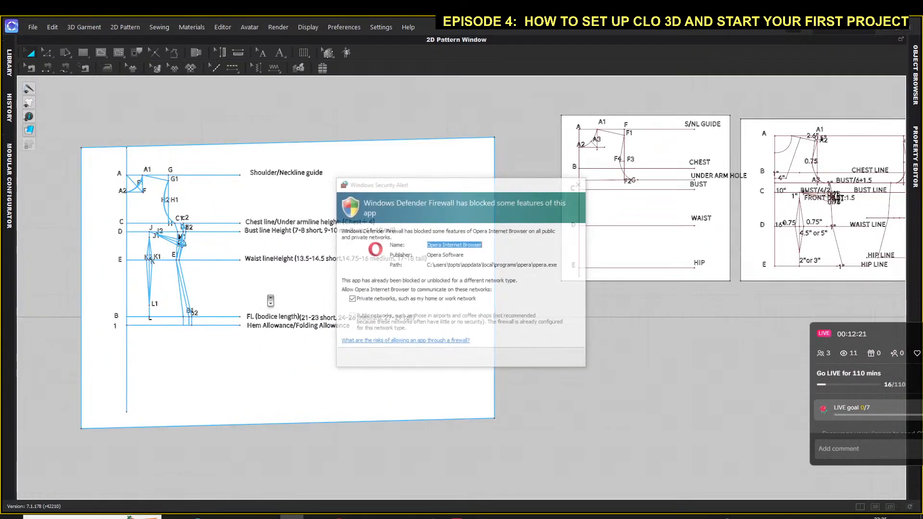
click(580, 183)
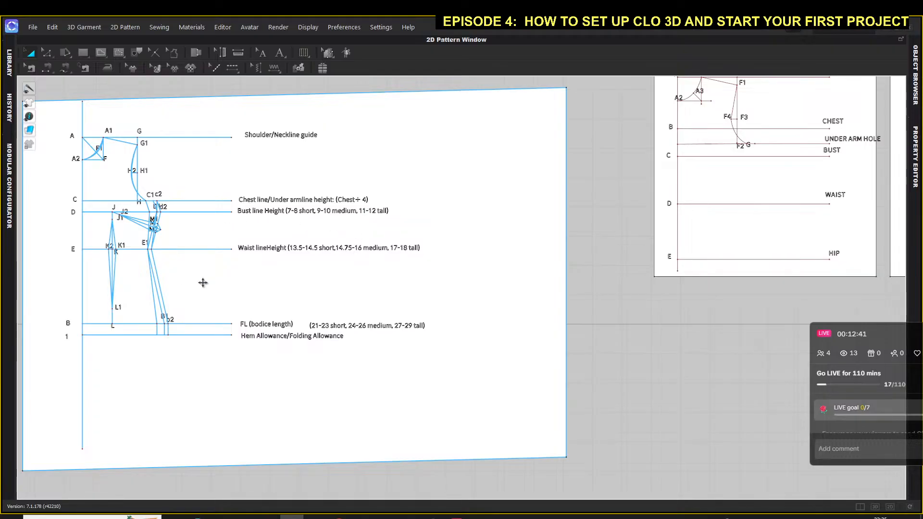
scroll(206, 289, down, 1)
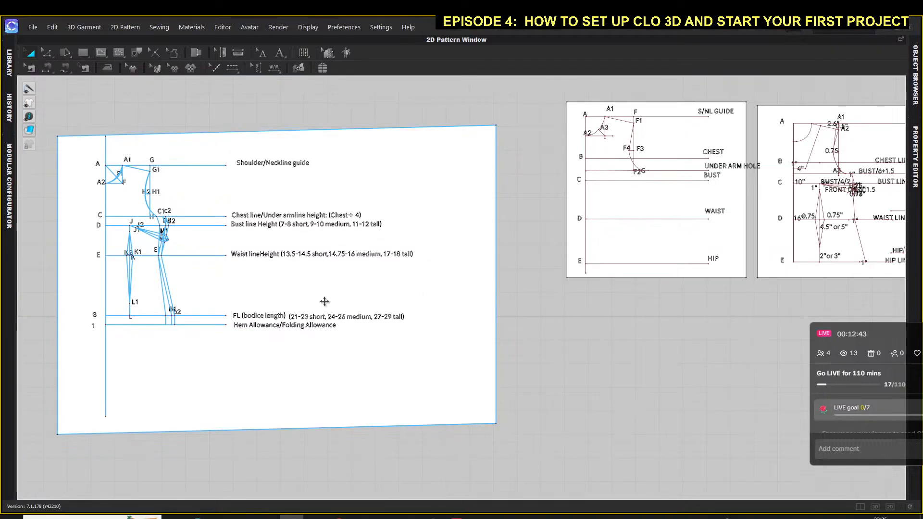
scroll(325, 301, down, 2)
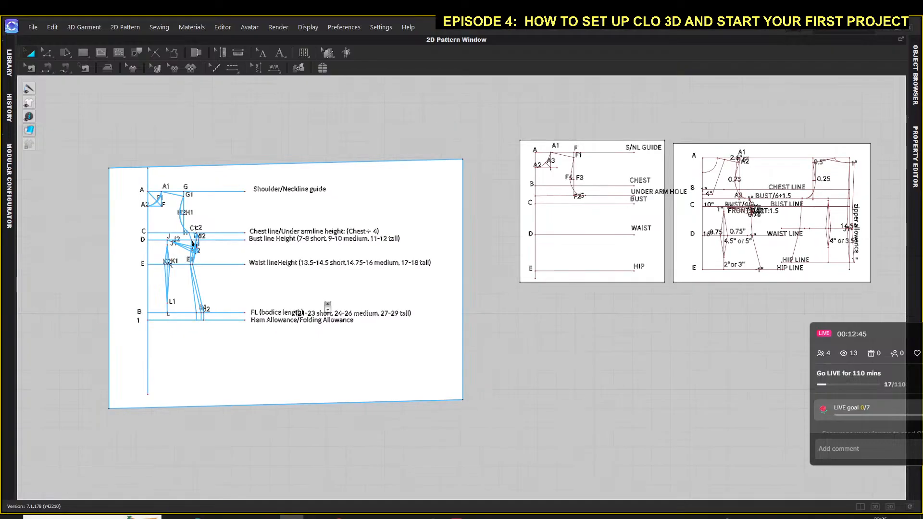
scroll(324, 302, up, 3)
middle_drag(543, 299, 394, 328)
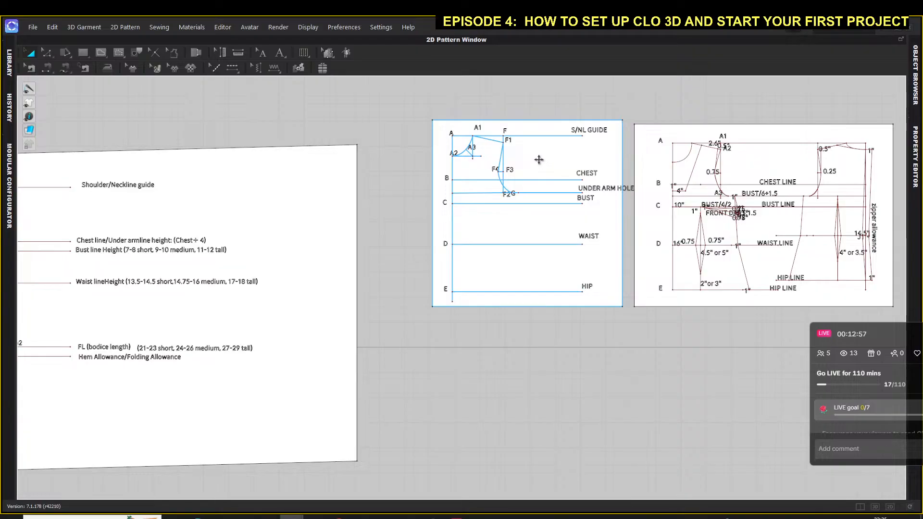
scroll(539, 159, up, 3)
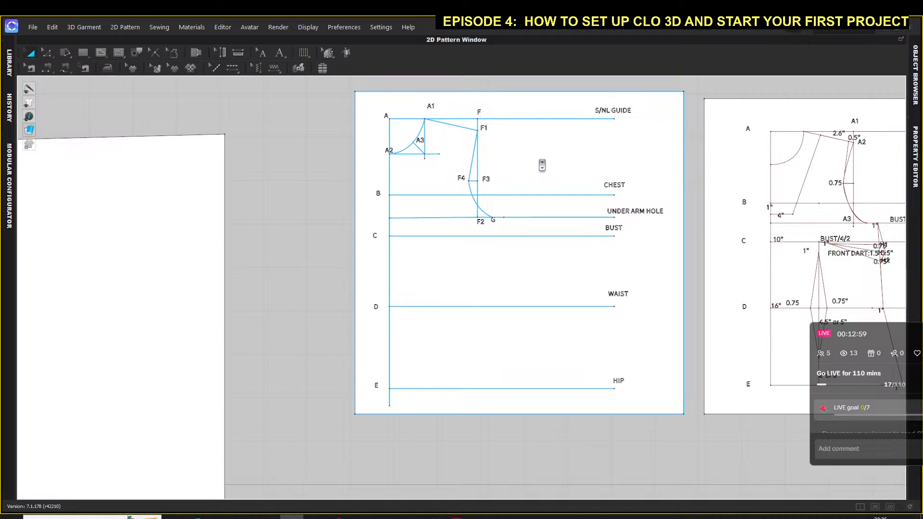
middle_drag(542, 163, 529, 206)
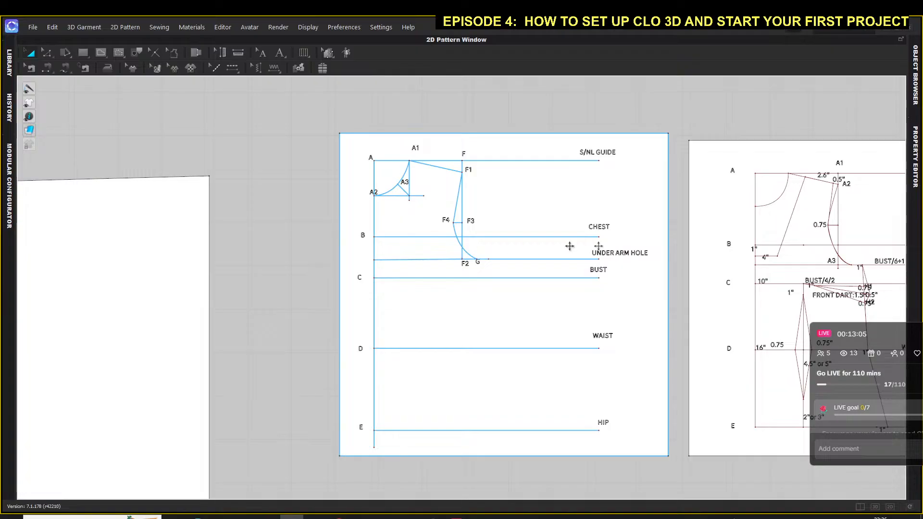
click(706, 282)
middle_drag(707, 282, 508, 281)
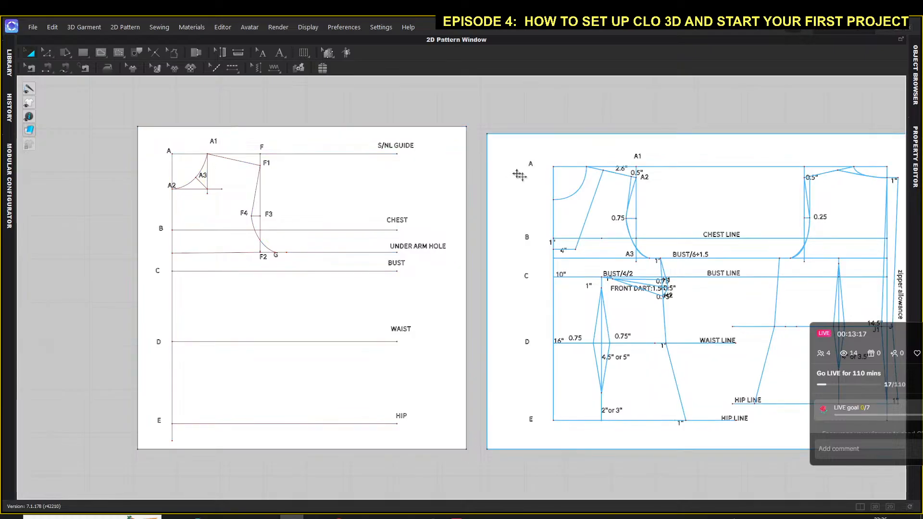
Step: Draw a 0.5 in internal line from point F1 along the shoulder line toward A1
scroll(601, 209, up, 3)
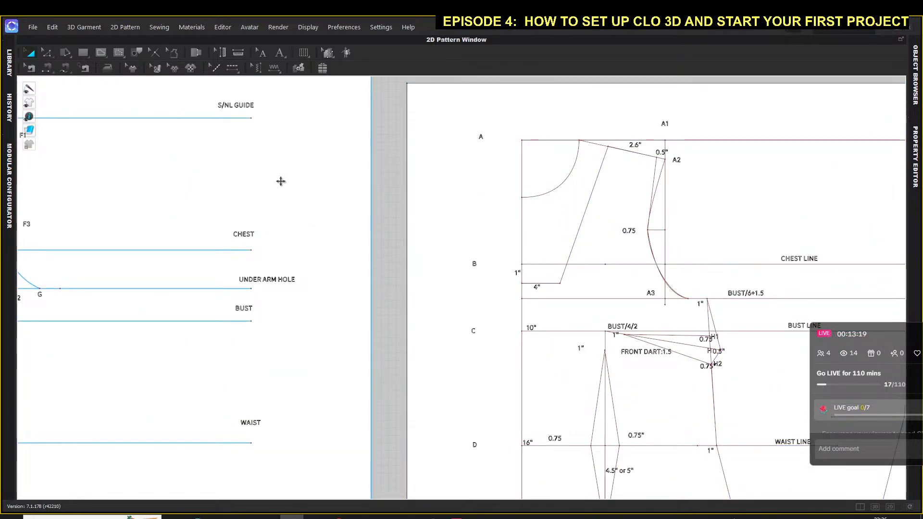
right_drag(281, 181, 583, 196)
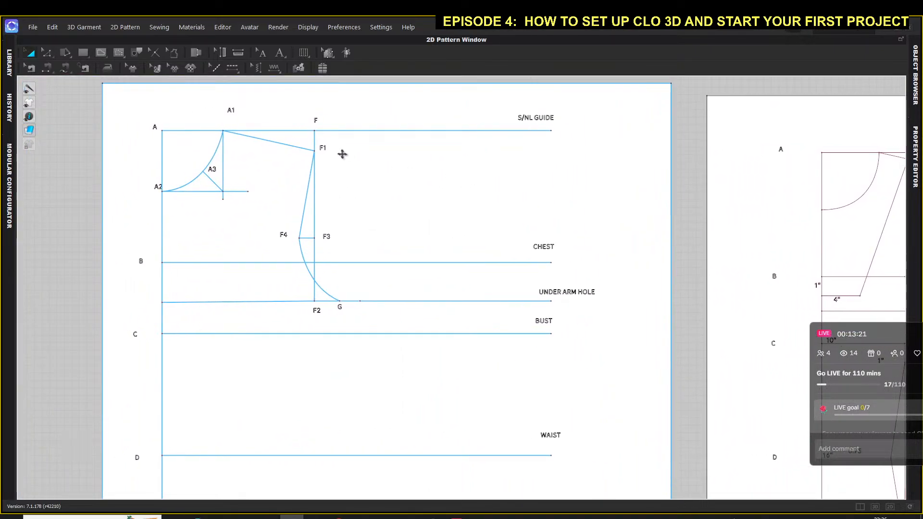
scroll(315, 154, up, 3)
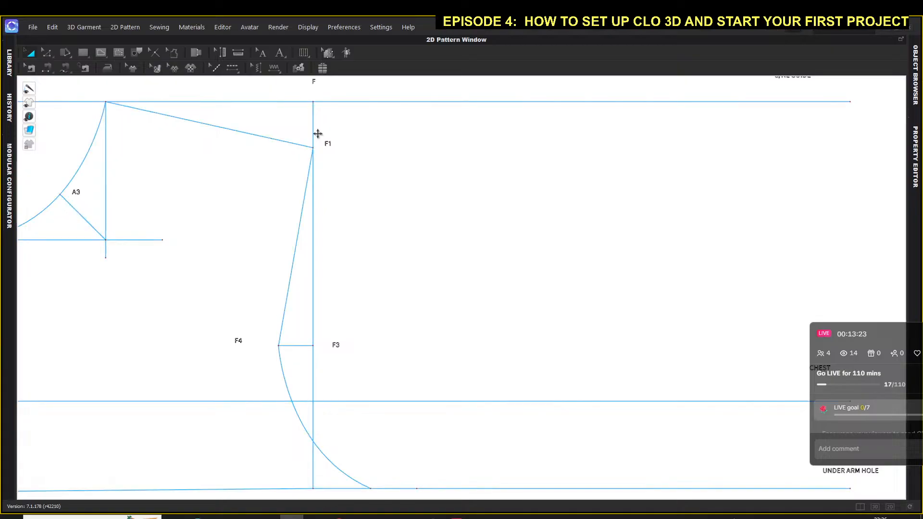
right_drag(317, 136, 336, 193)
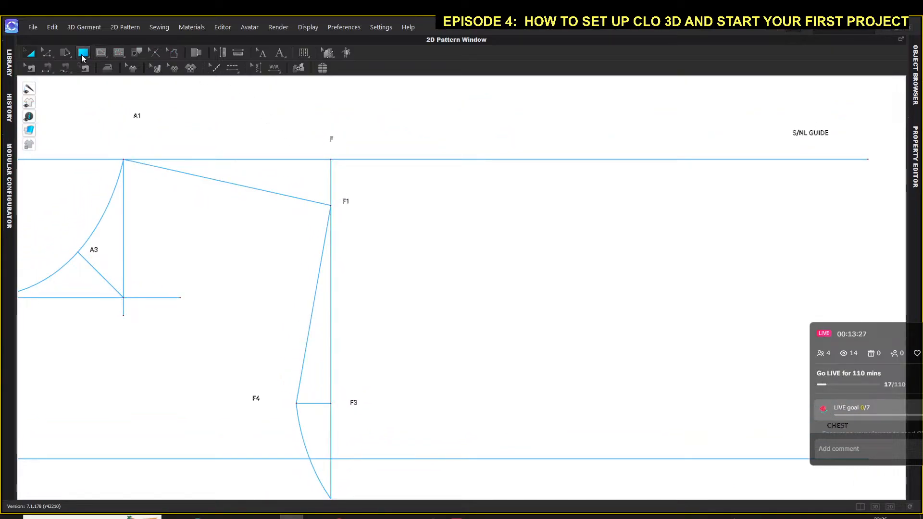
click(101, 52)
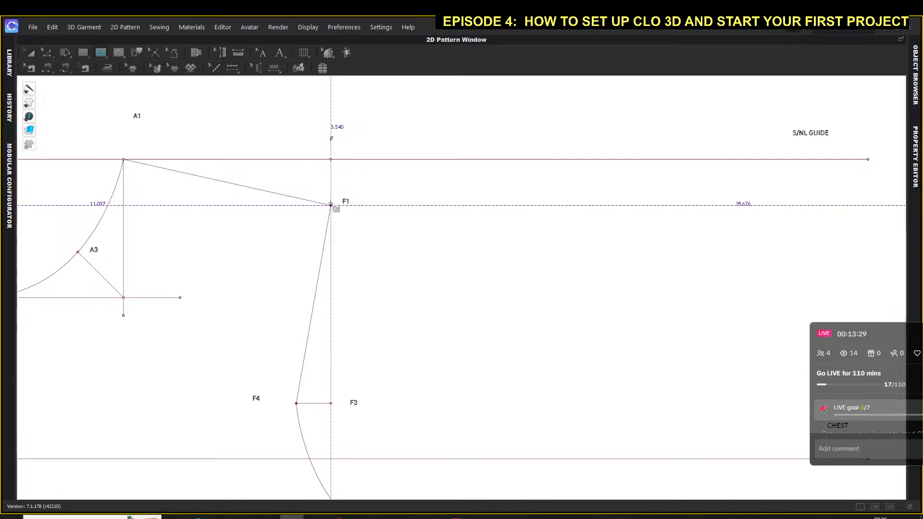
drag(331, 206, 300, 198)
right_click(299, 198)
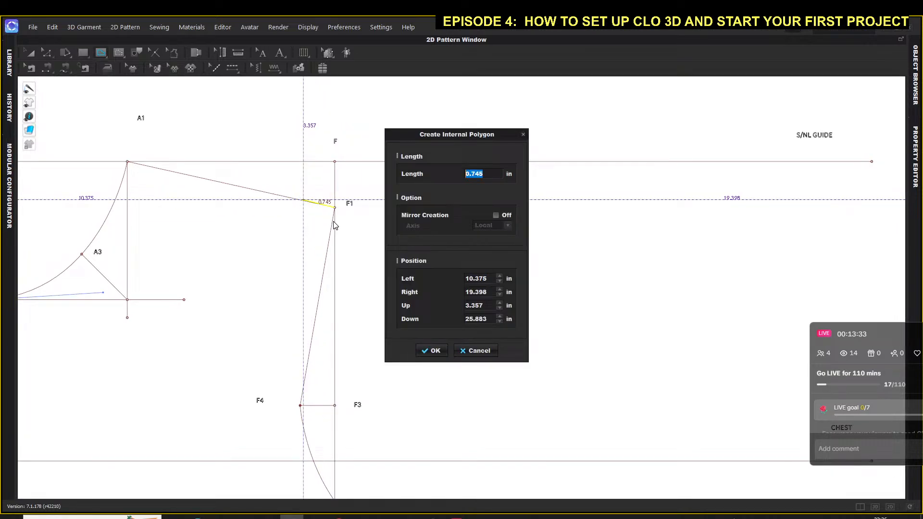
text(.8)
text(5)
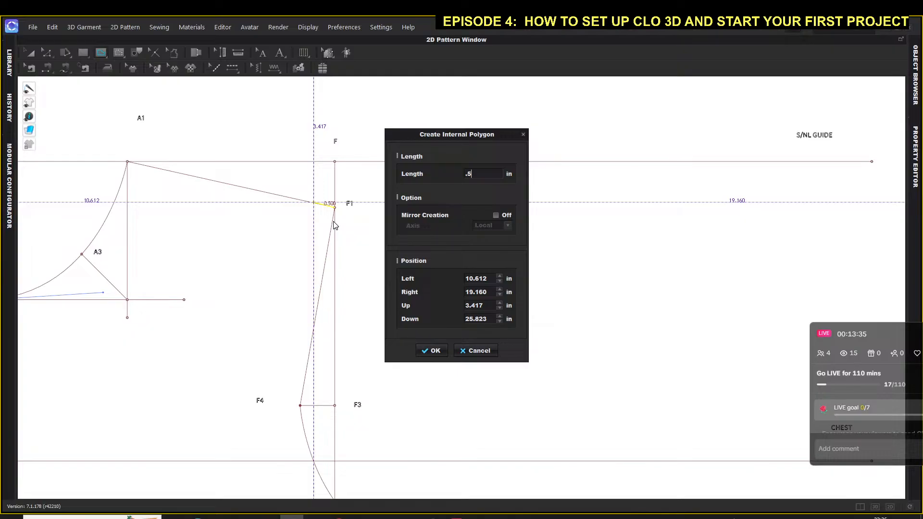
key(Return)
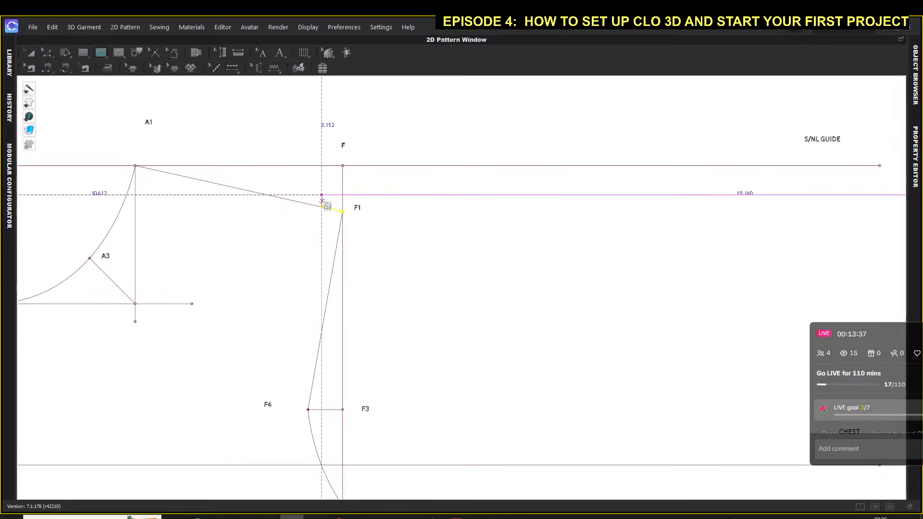
Step: Draw an internal line from the inner end of the 0.5 in shoulder segment down to point F4
click(322, 207)
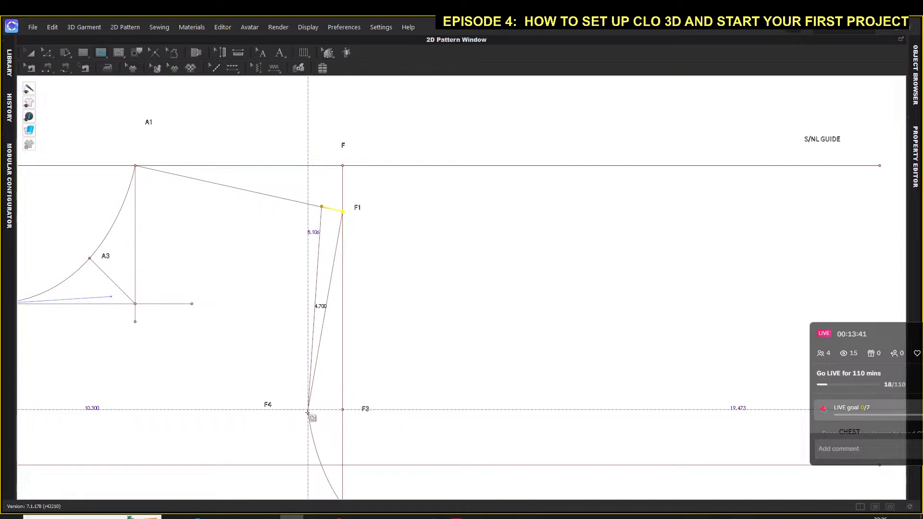
click(308, 410)
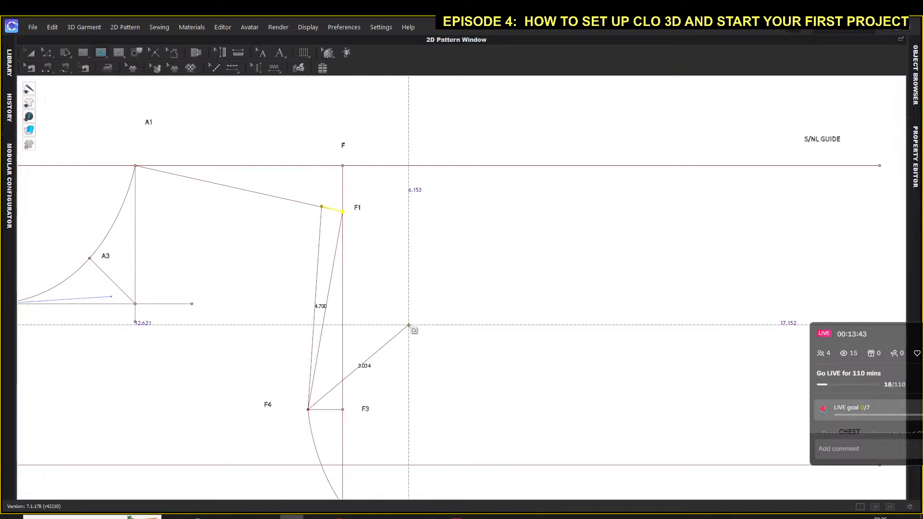
key(Return)
click(32, 55)
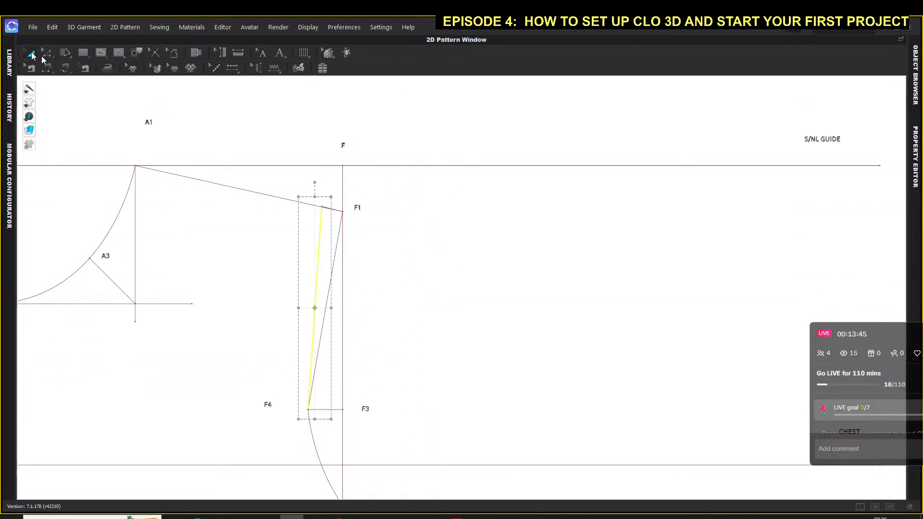
key(ctrl+a)
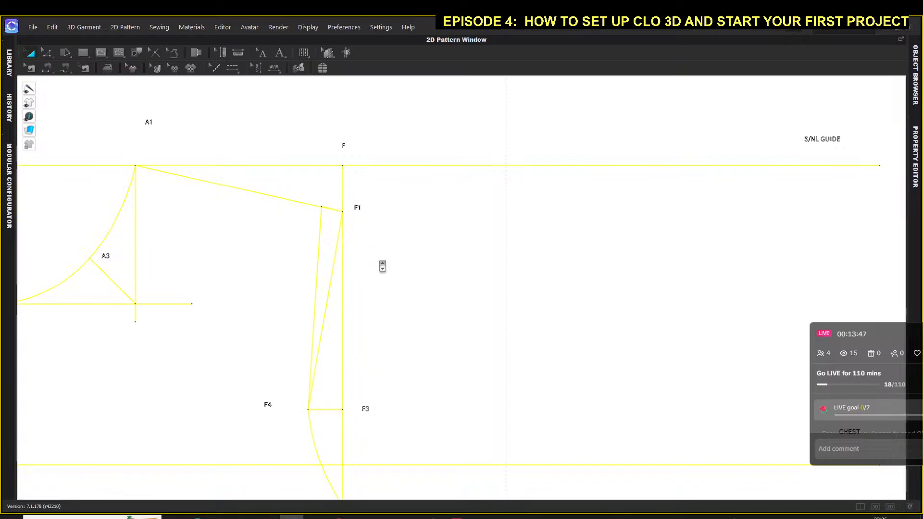
scroll(382, 266, down, 3)
click(373, 123)
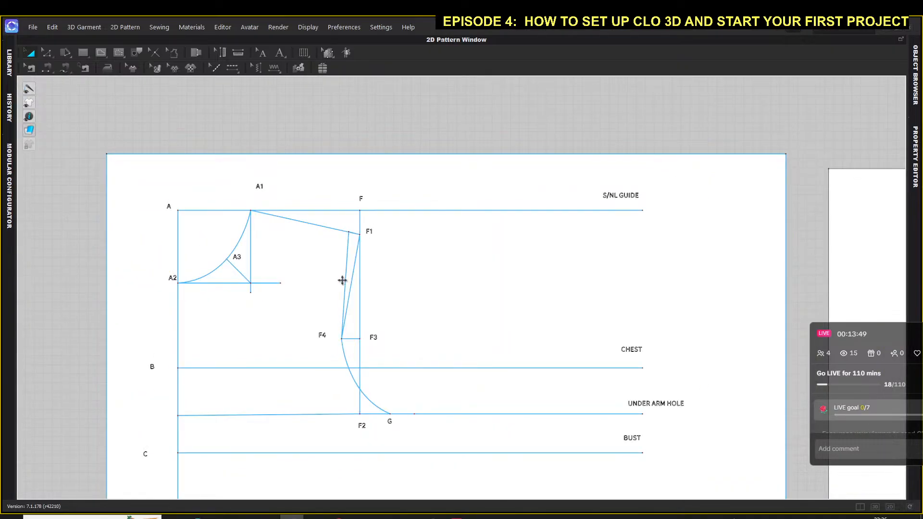
Step: Draw a 2.6 in internal line along the shoulder from the inner end of the 0.5 in segment toward A1
scroll(343, 280, up, 3)
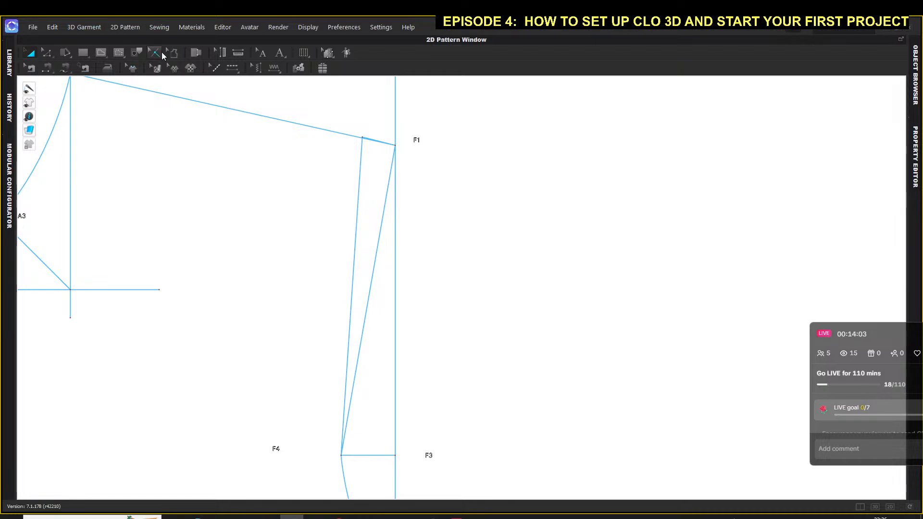
click(359, 140)
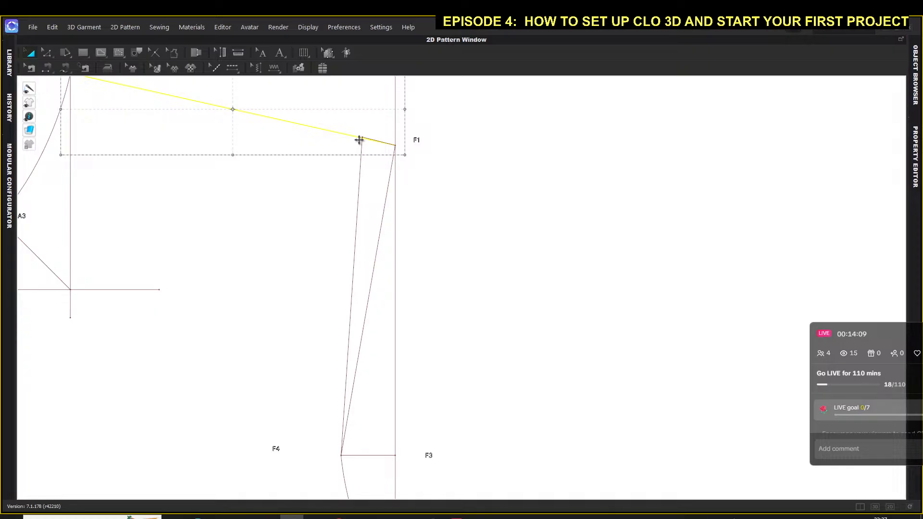
click(101, 53)
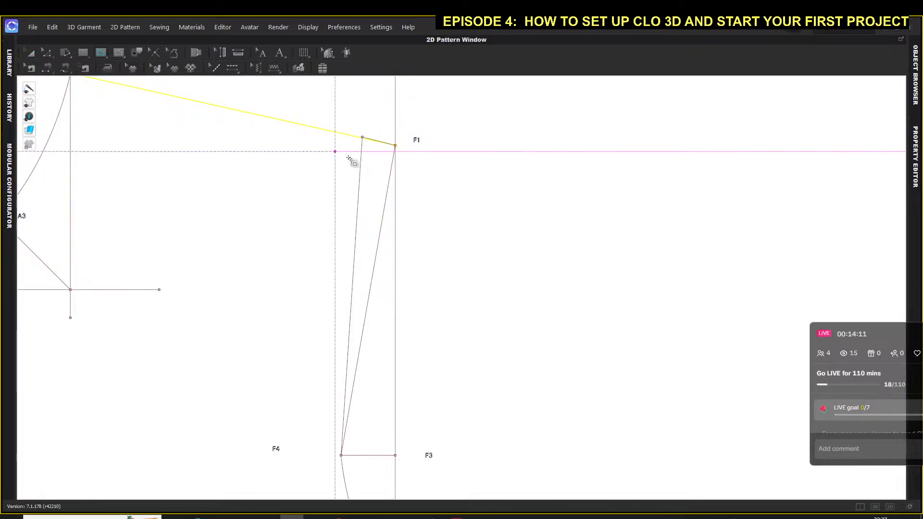
click(363, 137)
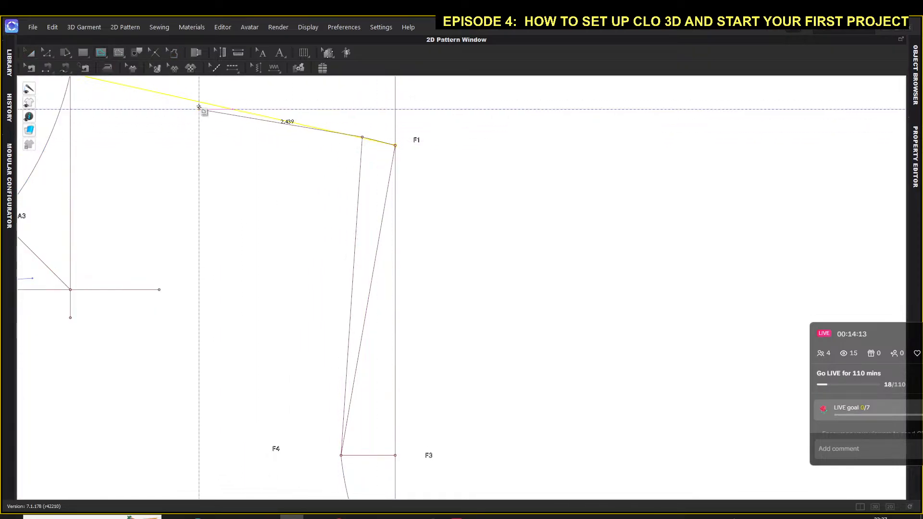
right_click(201, 103)
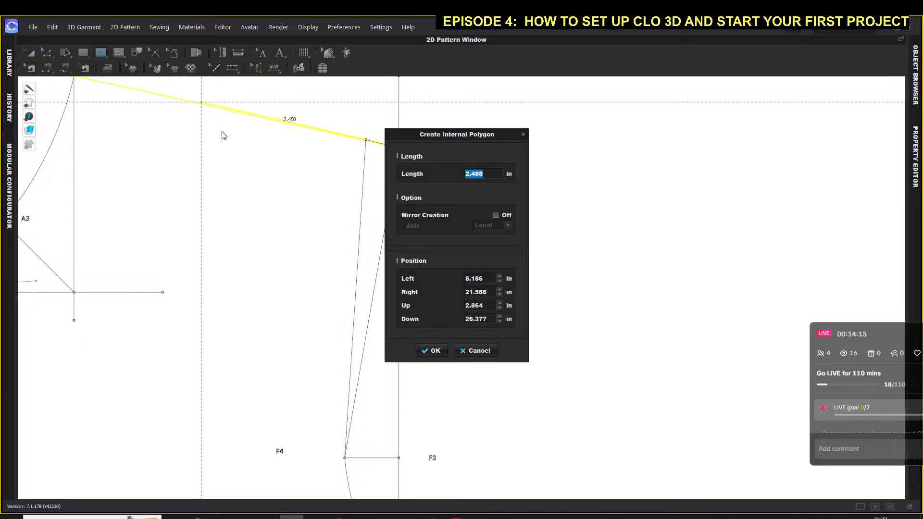
text(2.)
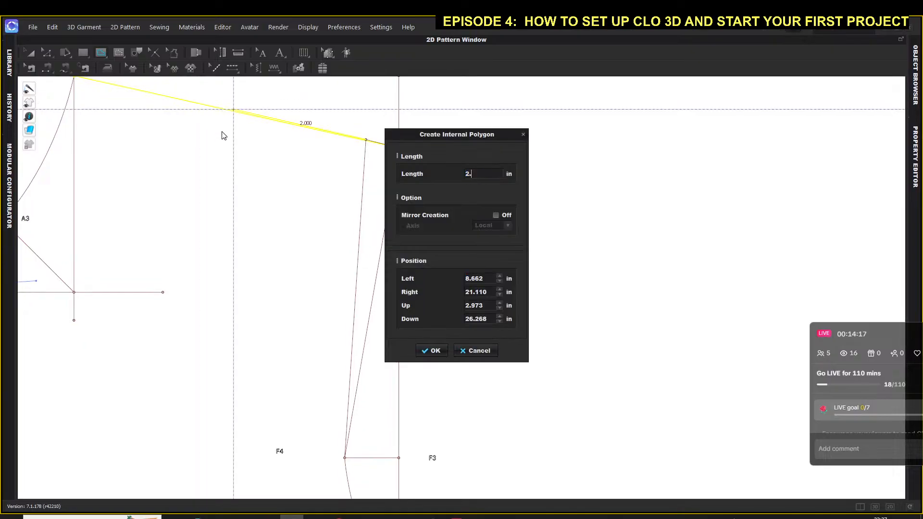
text(6)
key(Return)
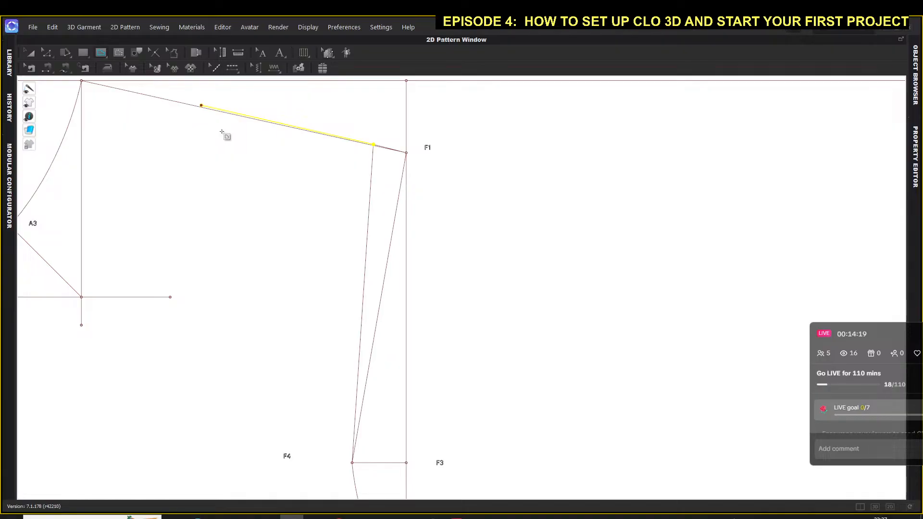
Step: Check the completed reference block and draw a 1 in internal line straight down from point B on the chest line
scroll(216, 209, down, 3)
middle_drag(212, 203, 406, 161)
scroll(406, 161, down, 1)
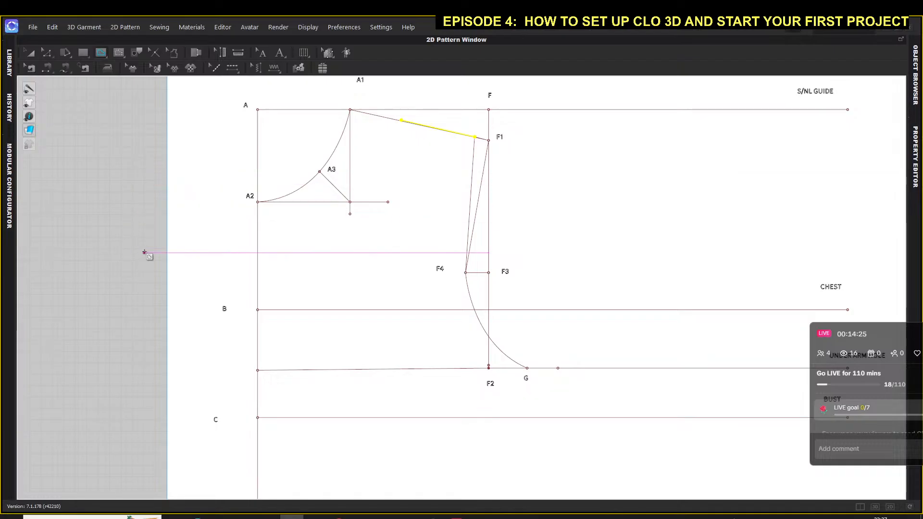
middle_drag(495, 234, 45, 216)
scroll(45, 216, up, 2)
middle_drag(666, 242, 526, 247)
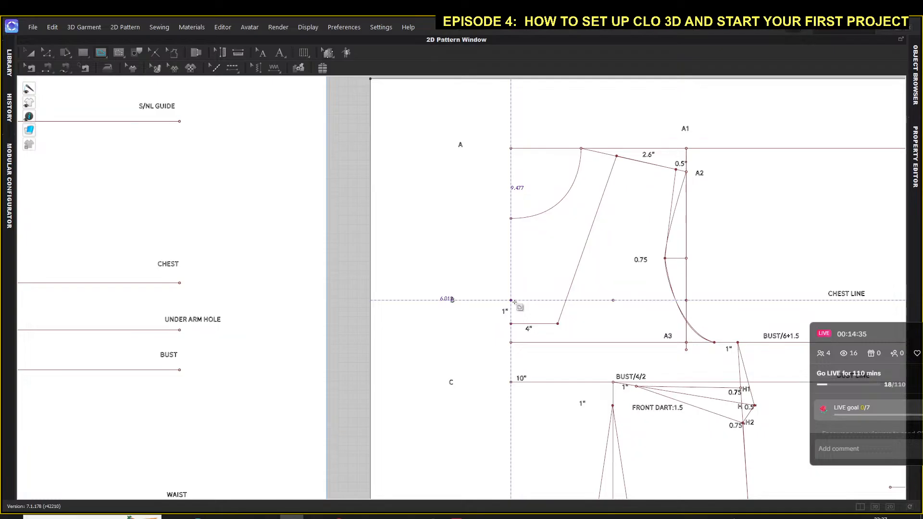
right_drag(360, 280, 766, 269)
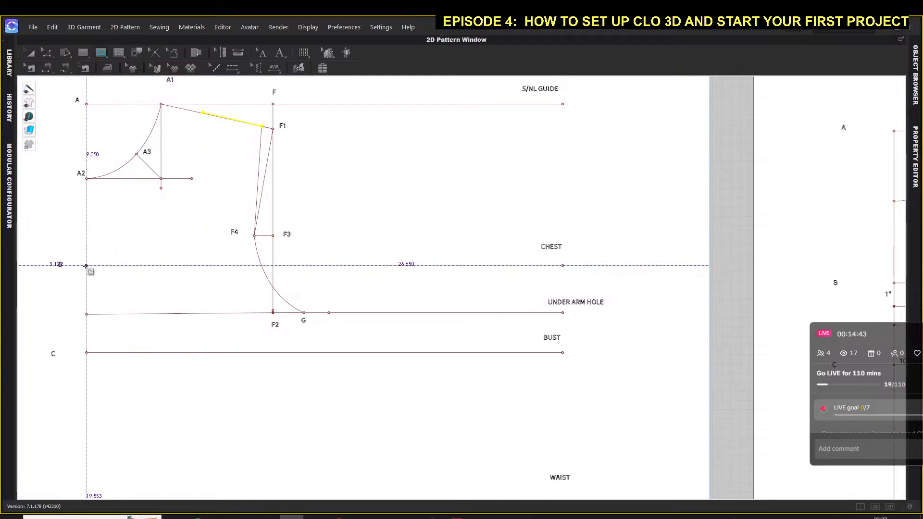
click(86, 265)
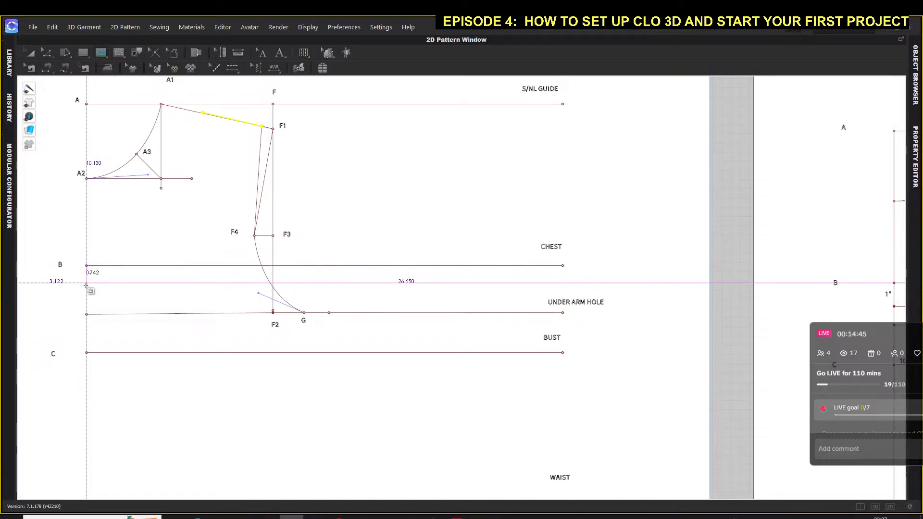
right_click(86, 286)
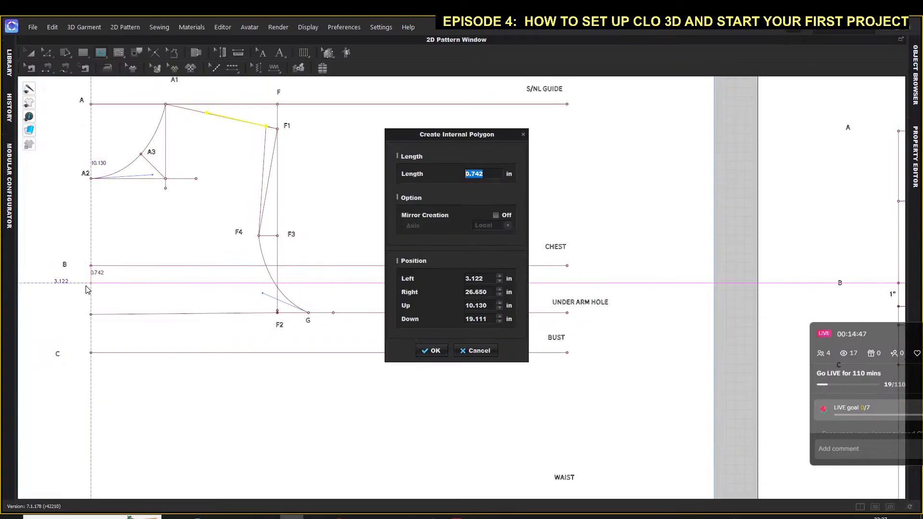
text(1)
Step: Draw a 2 in horizontal internal line inward from the lower end of the 1 in line below point B
double_click(86, 287)
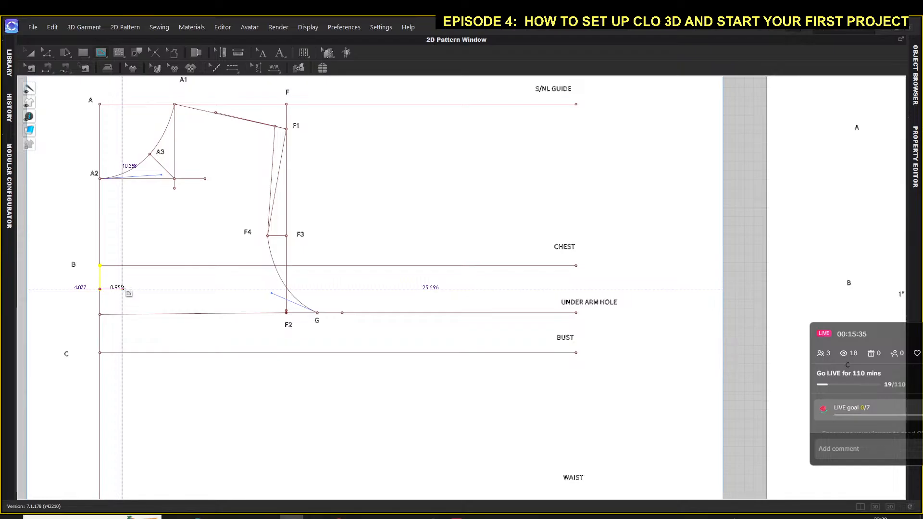
click(124, 289)
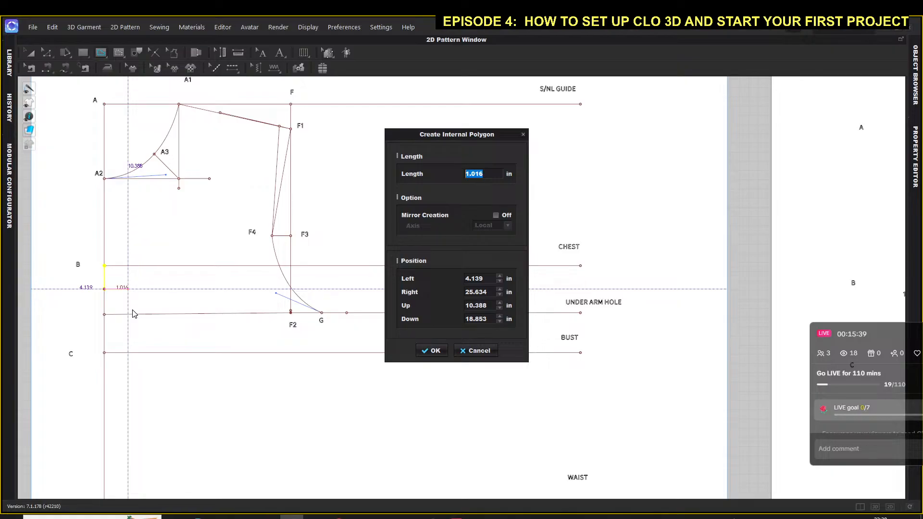
text(2)
key(Return)
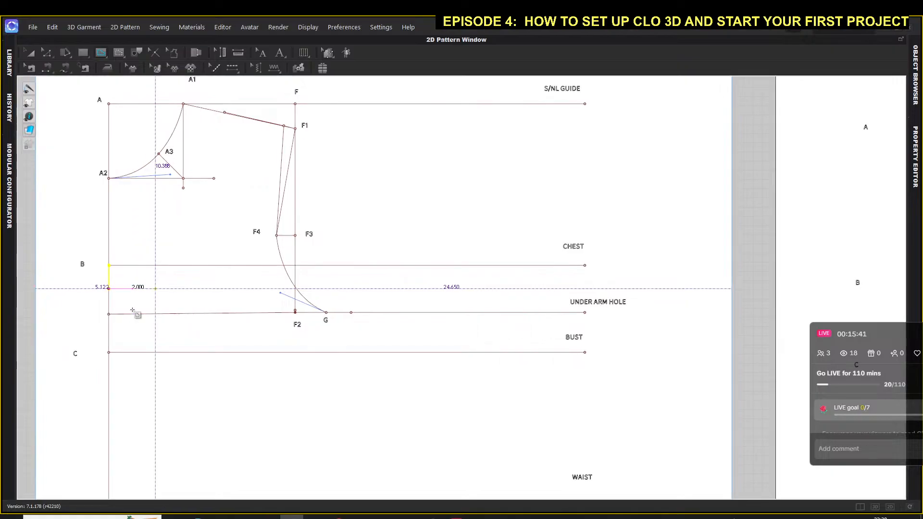
click(29, 53)
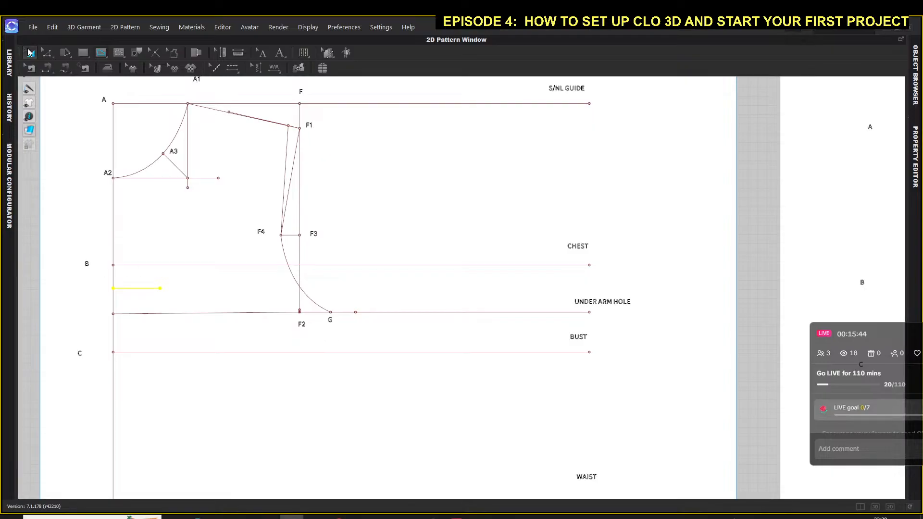
click(39, 287)
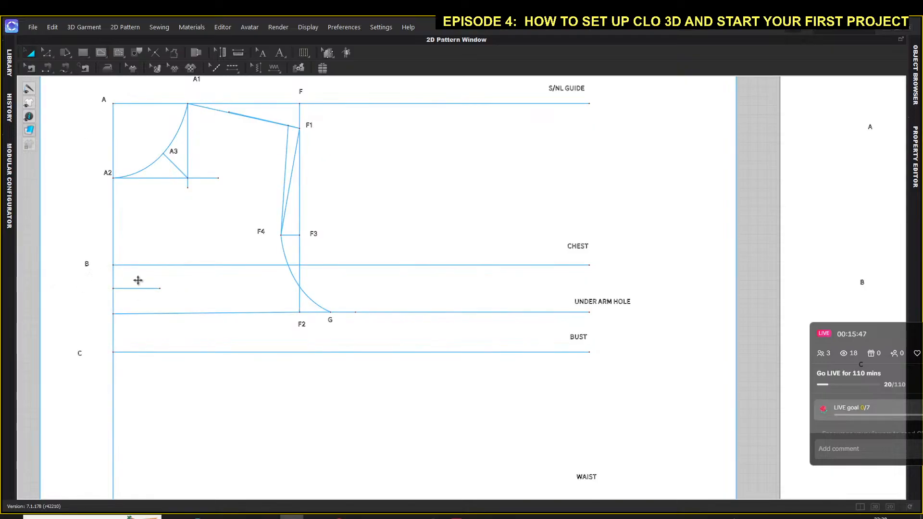
Step: Draw a slanted internal line from the inner end of the 2 in line up to the inner end of the 2.6 in shoulder segment
click(230, 111)
click(101, 52)
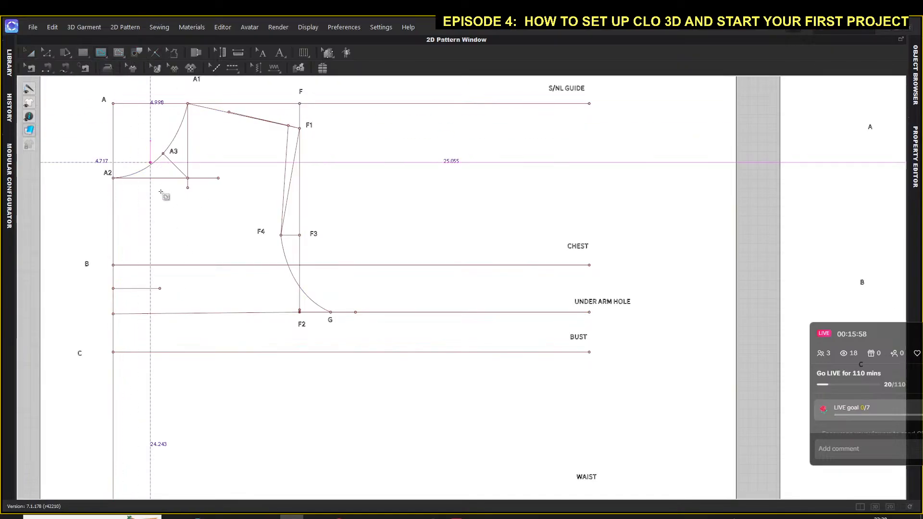
click(160, 288)
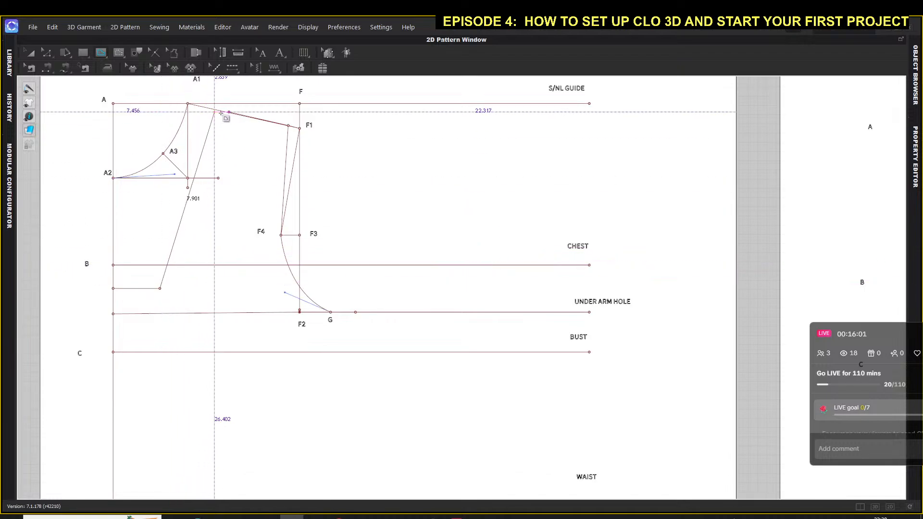
scroll(229, 113, up, 3)
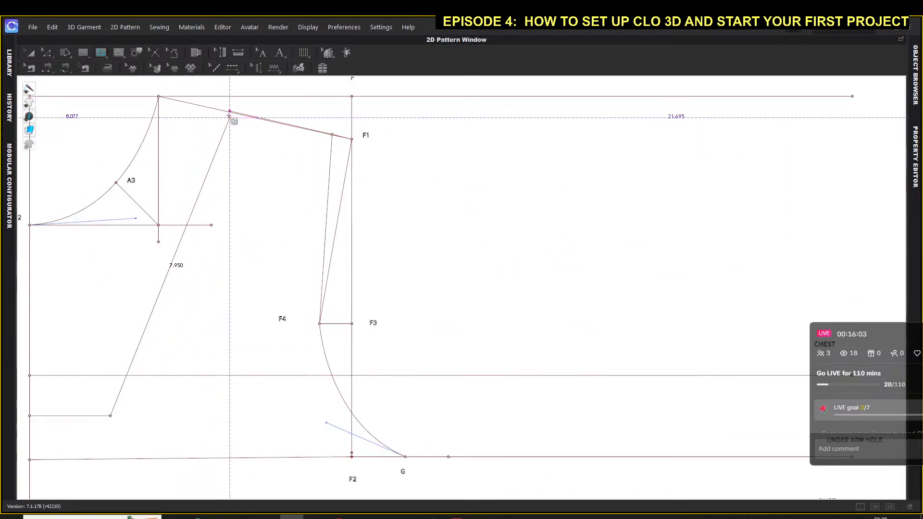
click(230, 113)
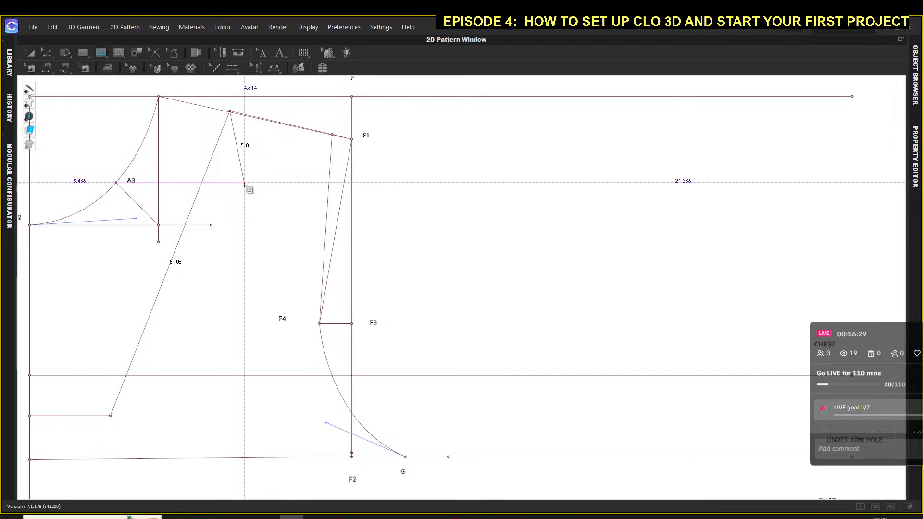
click(236, 110)
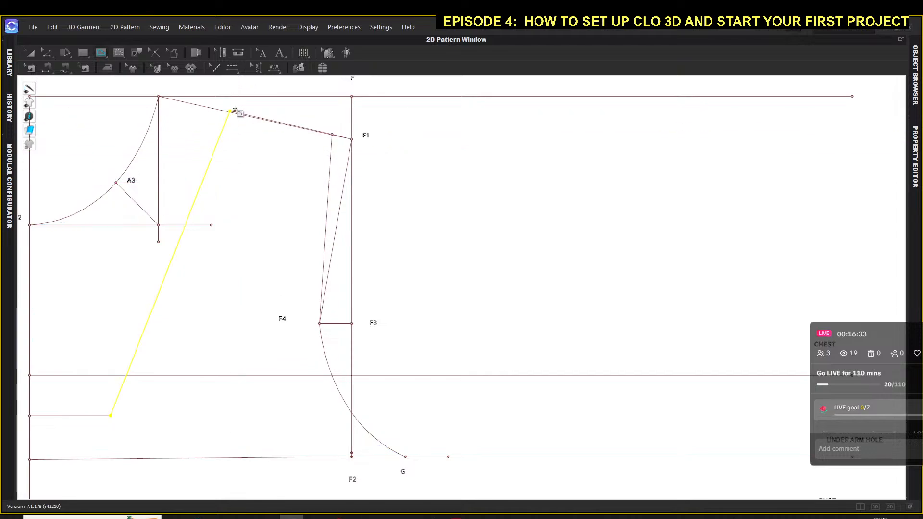
scroll(253, 210, down, 3)
scroll(250, 204, down, 2)
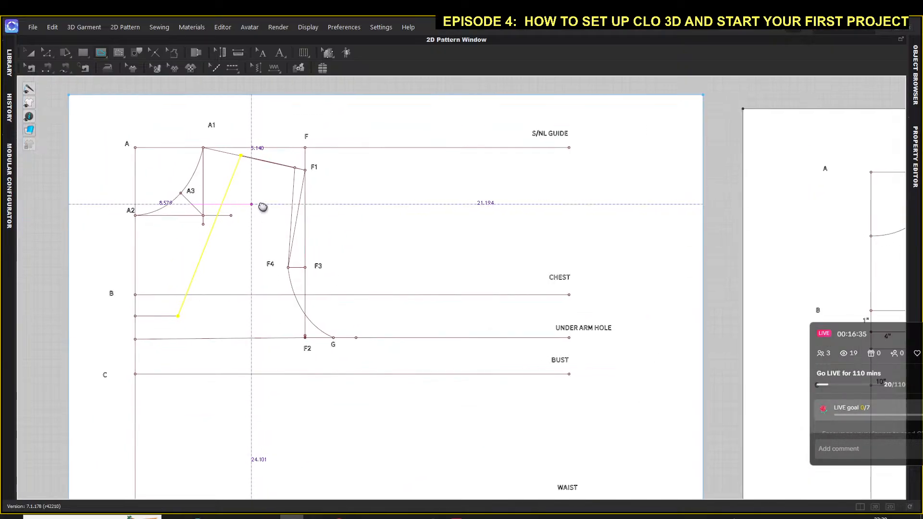
middle_drag(251, 204, 305, 191)
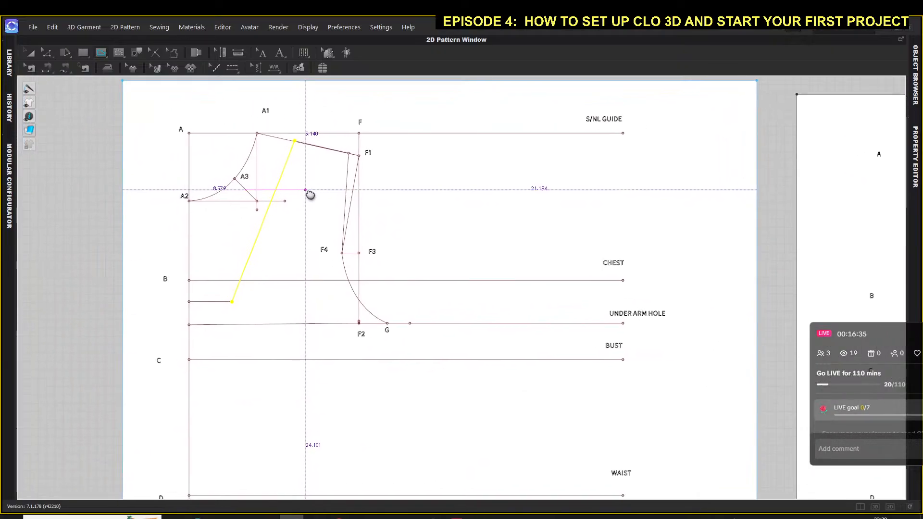
click(29, 52)
click(129, 216)
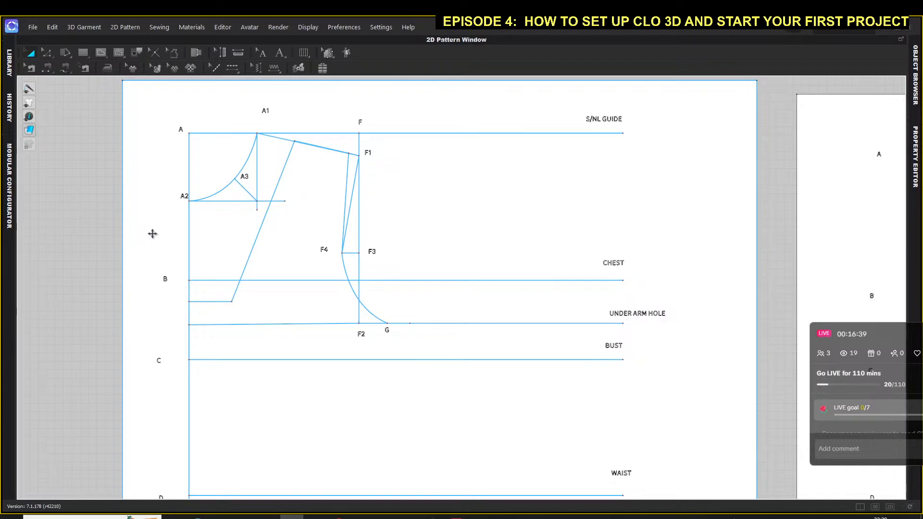
Step: Review the drafted neckline and shoulder lines on the bodice block and compare them with the completed reference block
click(103, 227)
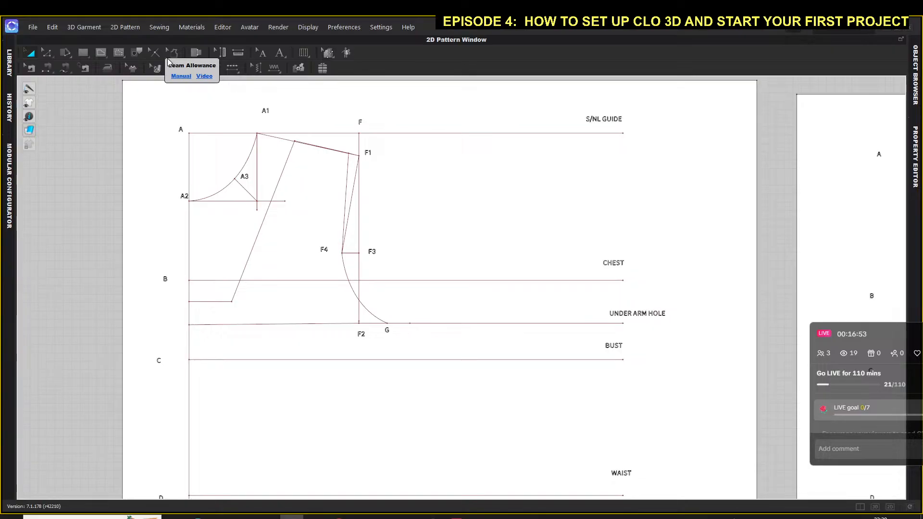
click(136, 83)
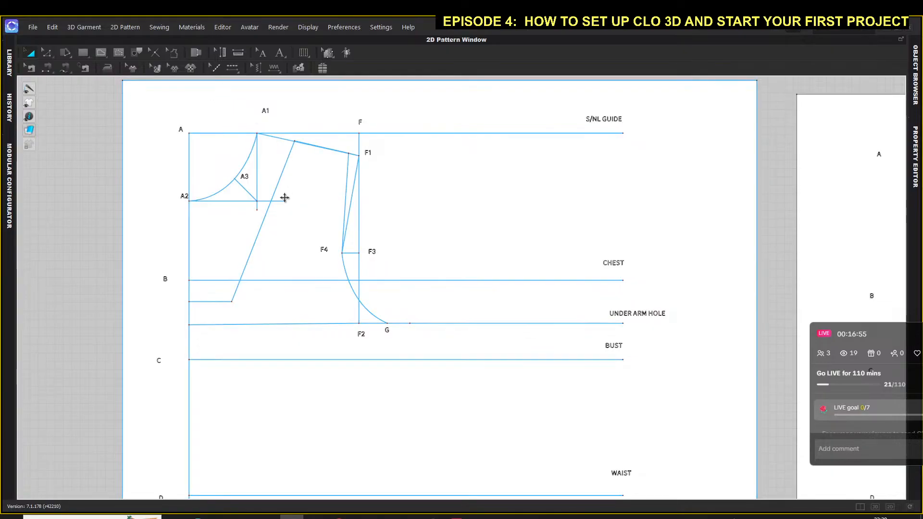
click(283, 202)
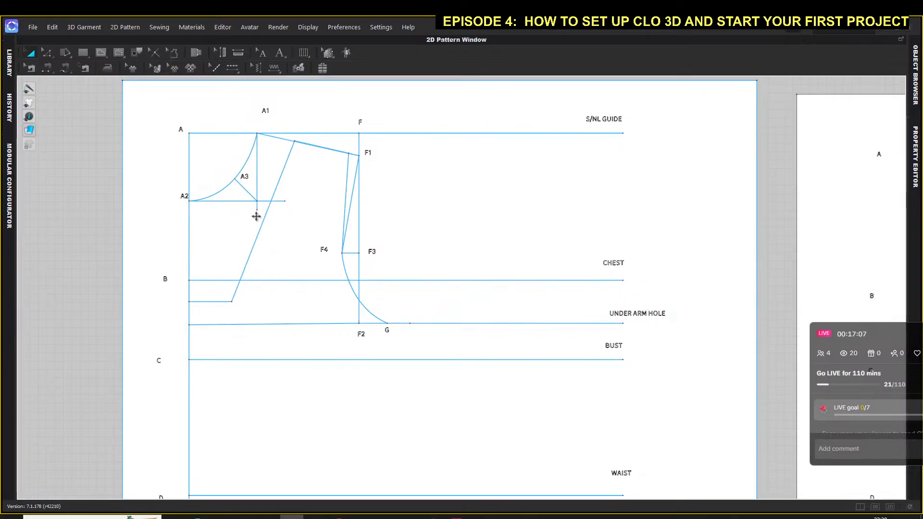
scroll(285, 161, up, 3)
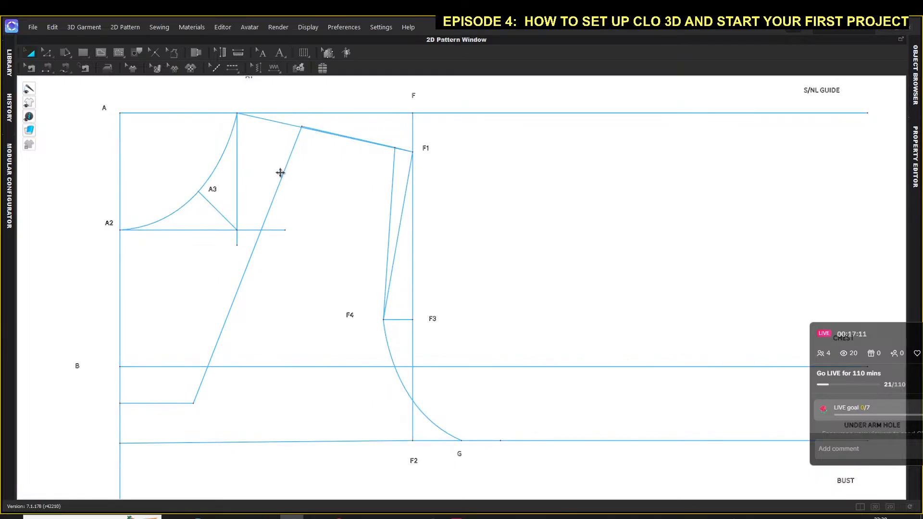
scroll(451, 262, down, 3)
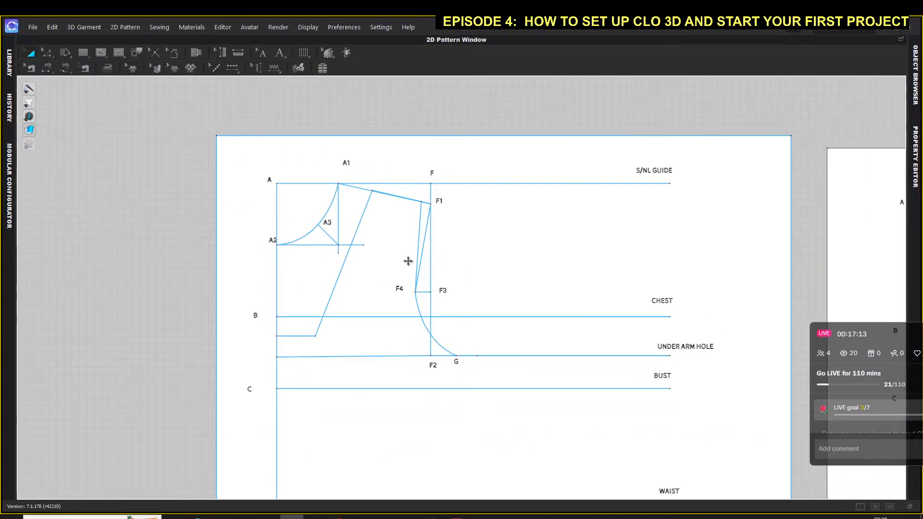
middle_drag(600, 228, 211, 210)
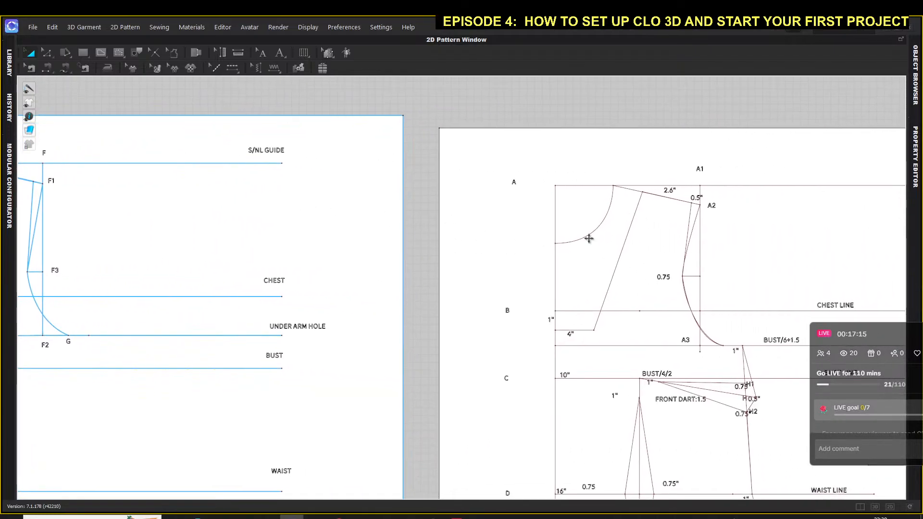
middle_drag(593, 252, 208, 248)
middle_drag(668, 270, 269, 255)
Step: Examine the shoulder strap, neckline and armhole outline of the finished front pattern piece
click(649, 220)
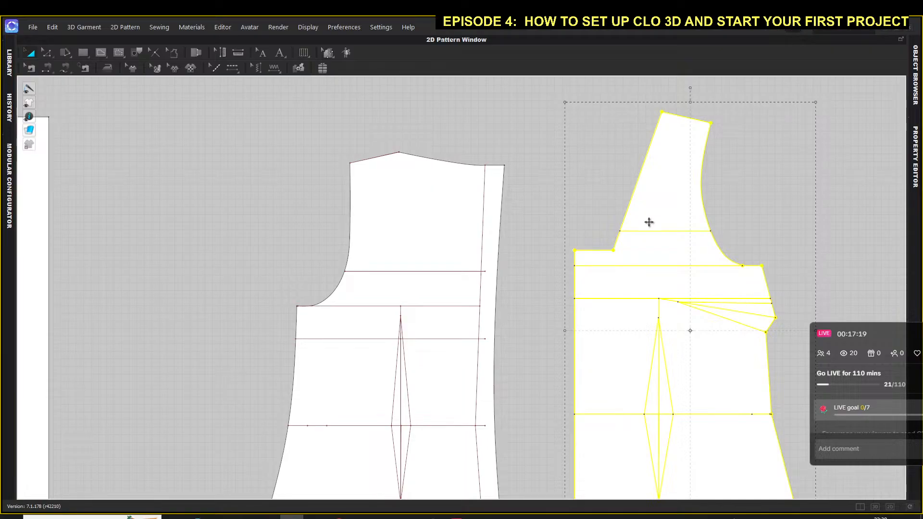
scroll(660, 247, down, 3)
scroll(661, 246, up, 3)
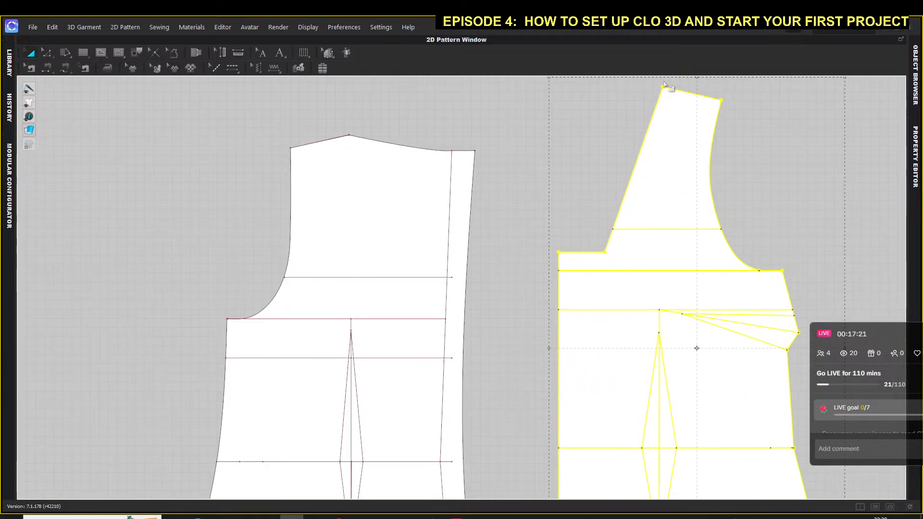
middle_drag(783, 138, 633, 198)
scroll(494, 199, up, 3)
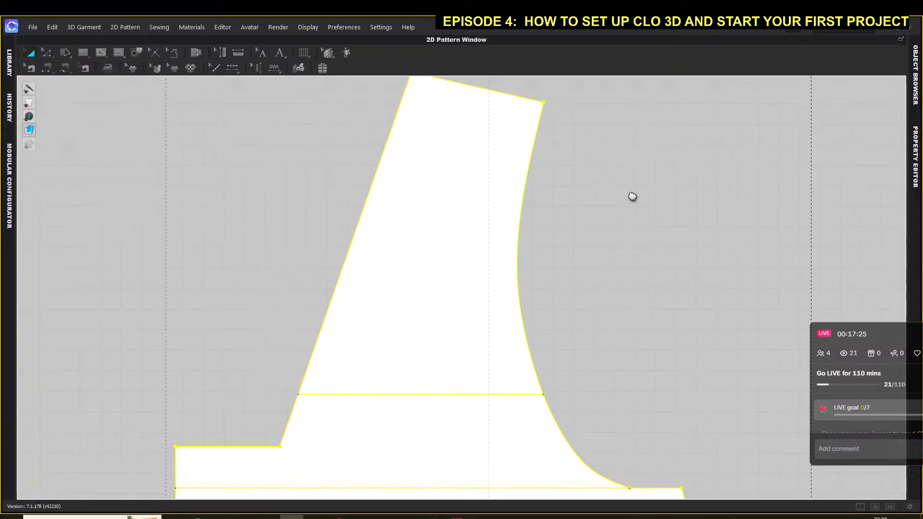
scroll(570, 257, down, 2)
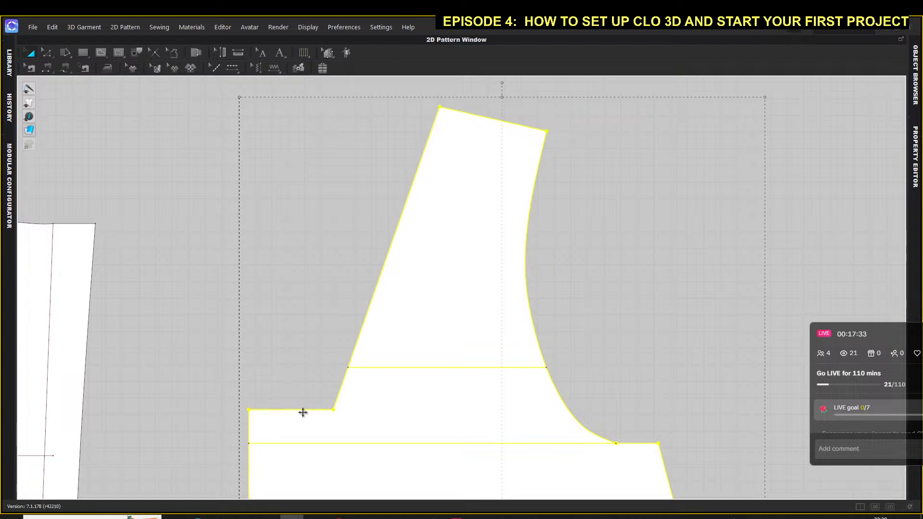
middle_drag(403, 363, 400, 280)
scroll(405, 299, down, 5)
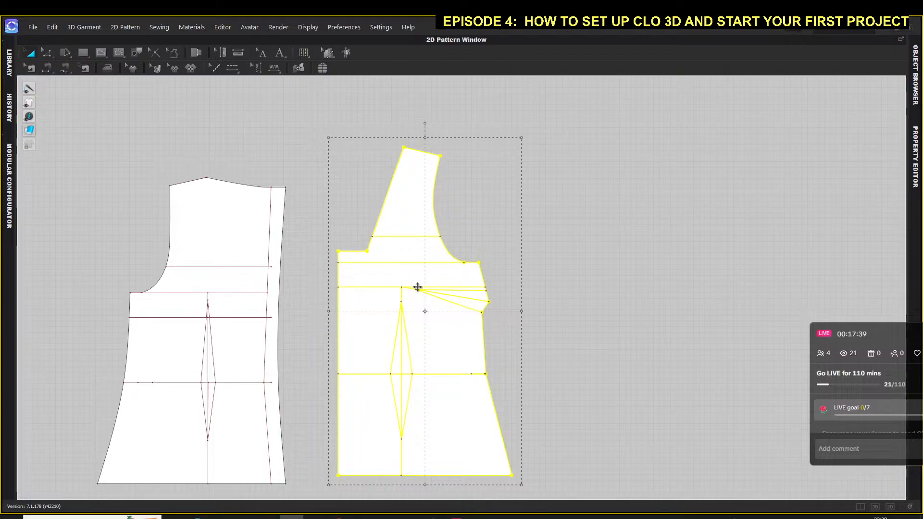
Step: Move the front pattern piece sideways, away from the back piece, to leave free space beside its center front edge
click(567, 267)
drag(427, 301, 674, 301)
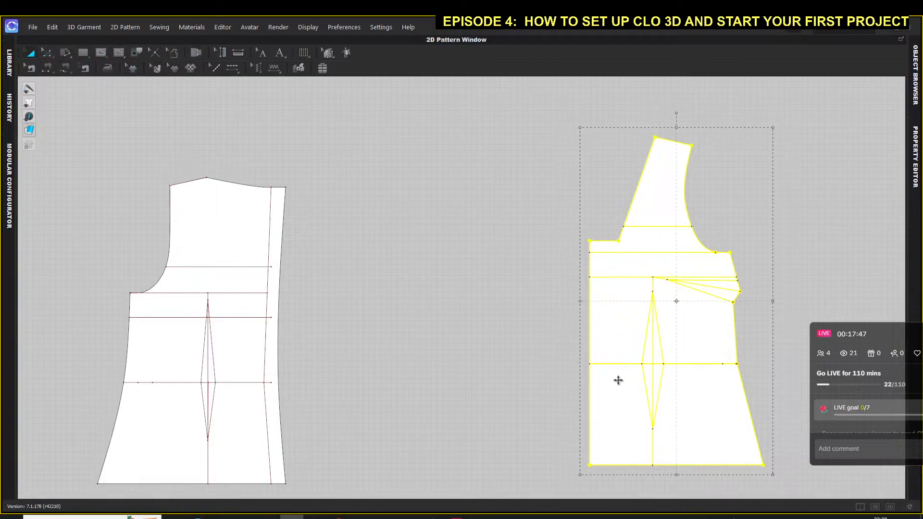
click(587, 357)
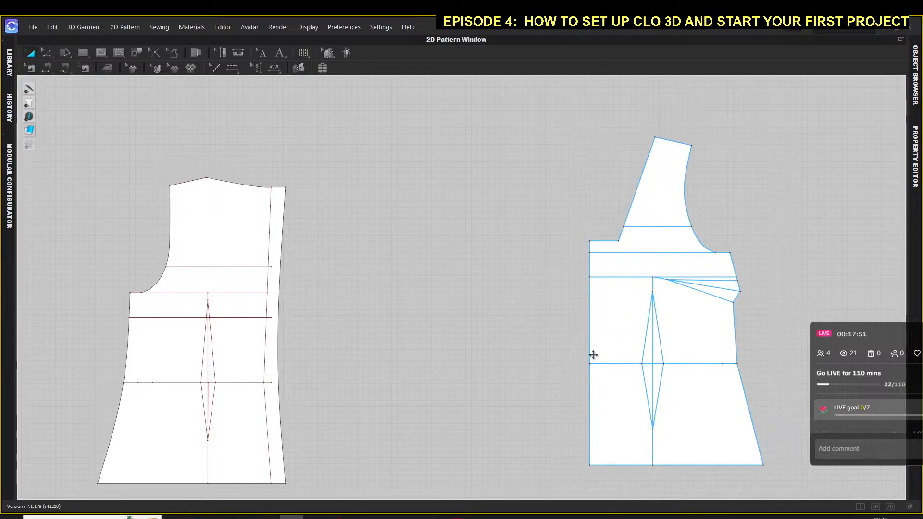
Step: Unfold the front pattern piece along its vertical center front edge and inspect the full neckline
click(47, 52)
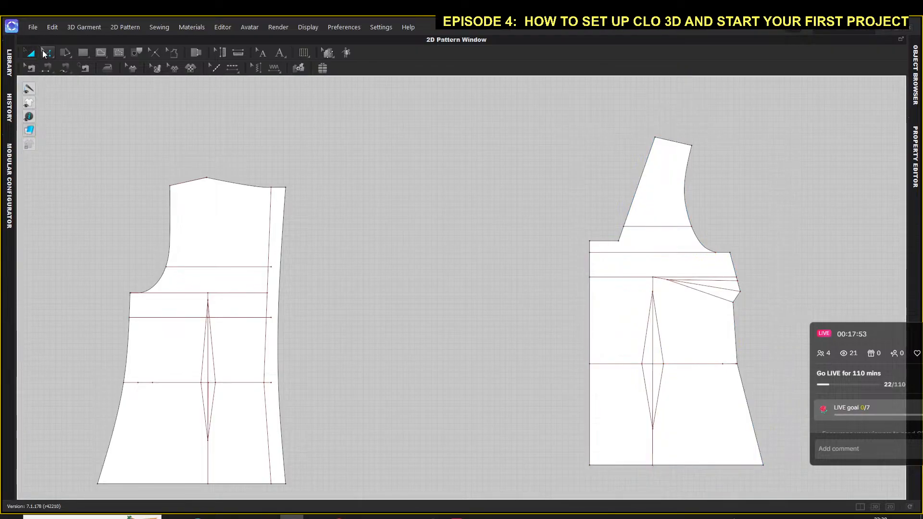
click(591, 351)
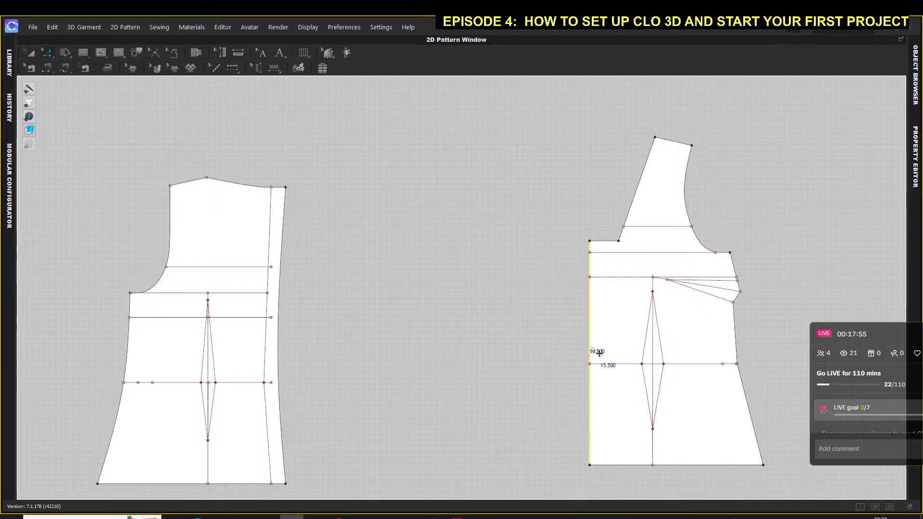
right_click(590, 351)
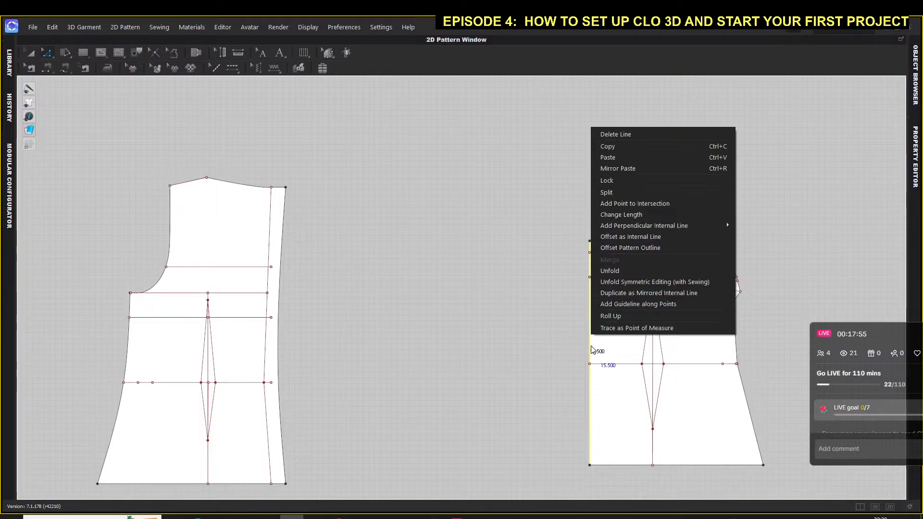
click(613, 271)
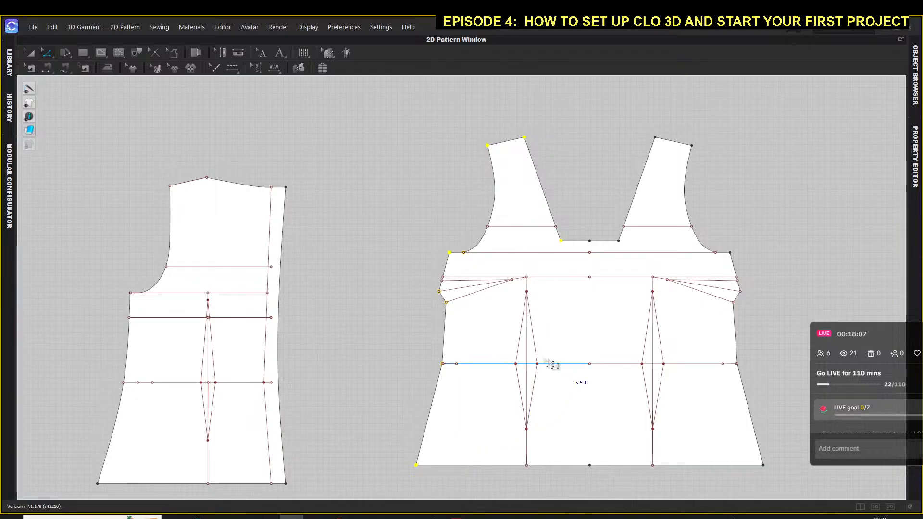
scroll(606, 229, up, 2)
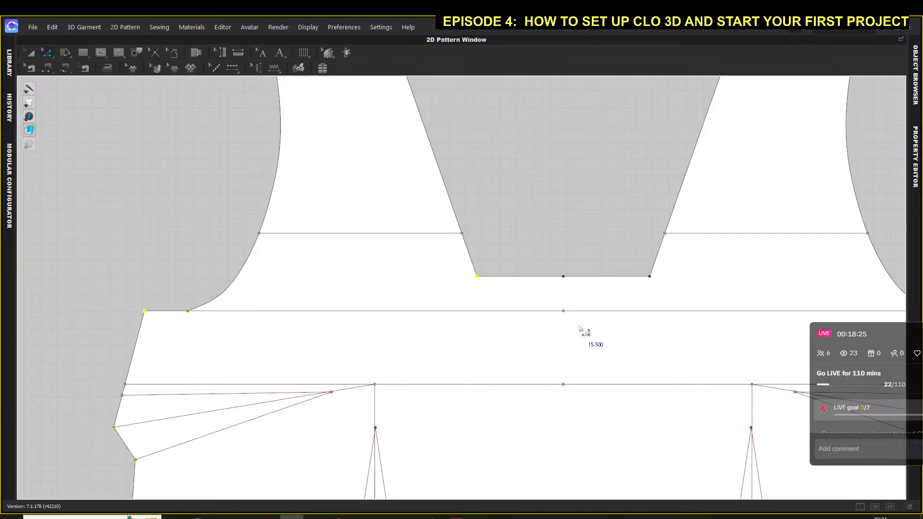
Step: Undo the unfolding of the front pattern piece and return to the bodice draft
key(ctrl+z)
scroll(570, 289, down, 4)
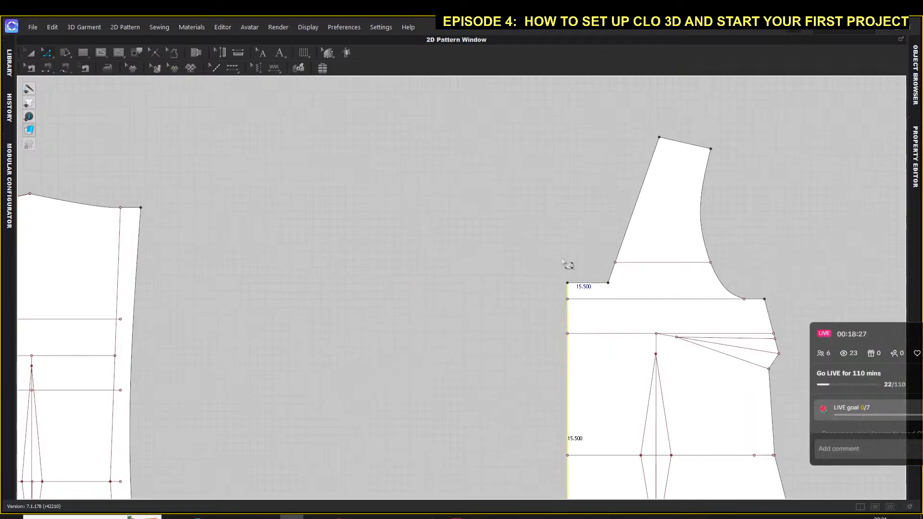
scroll(503, 298, down, 5)
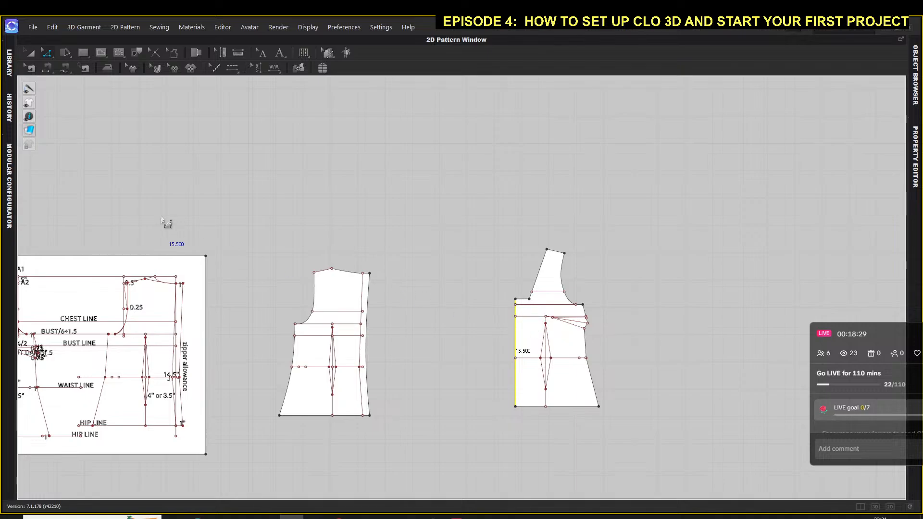
middle_drag(188, 200, 626, 232)
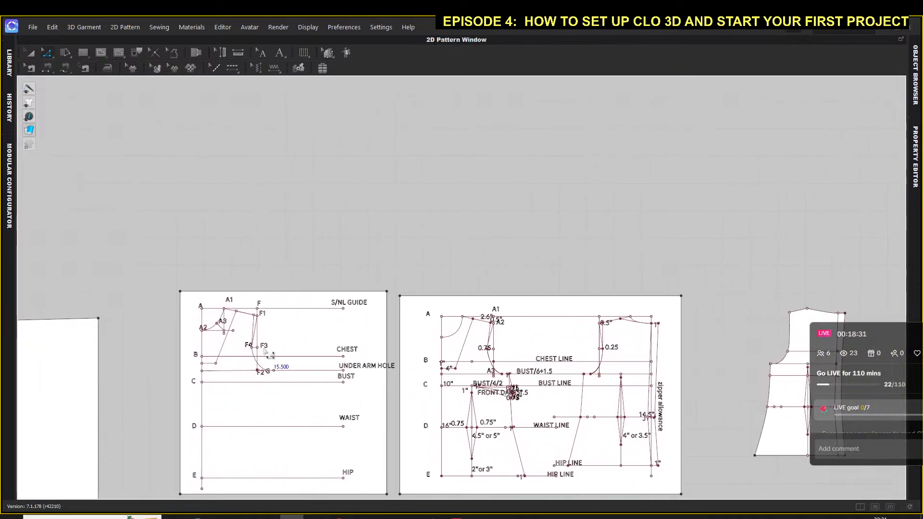
scroll(238, 363, up, 3)
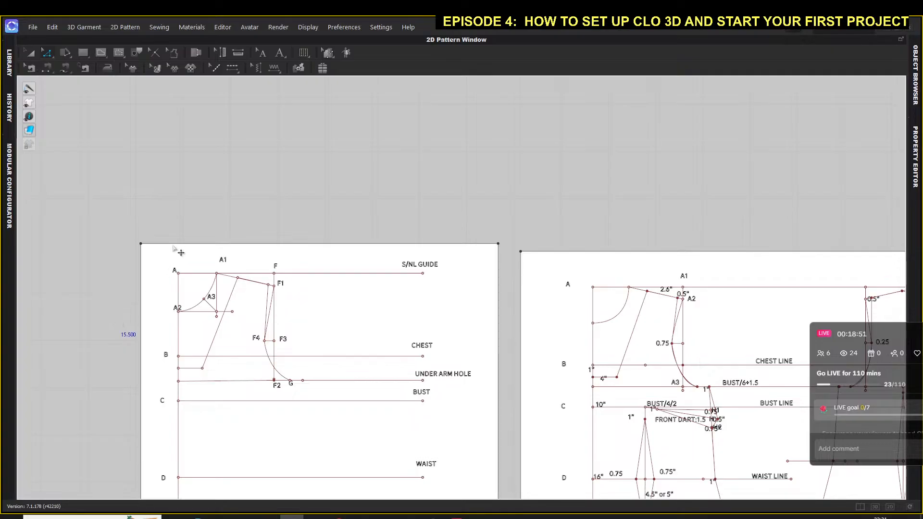
Step: Examine the neckline, armhole and guide lines of the bodice draft and compare them with the darts and allowances on the adjacent annotated draft
middle_drag(234, 203, 241, 154)
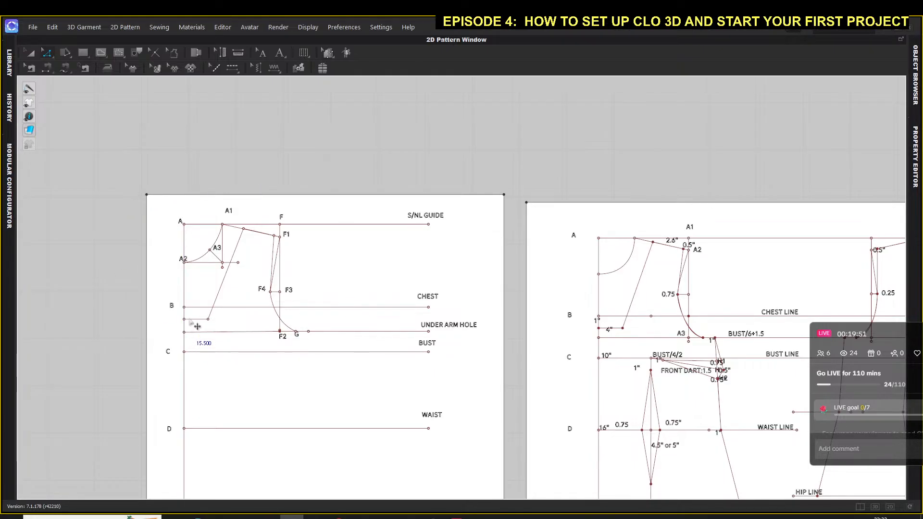
scroll(200, 311, up, 3)
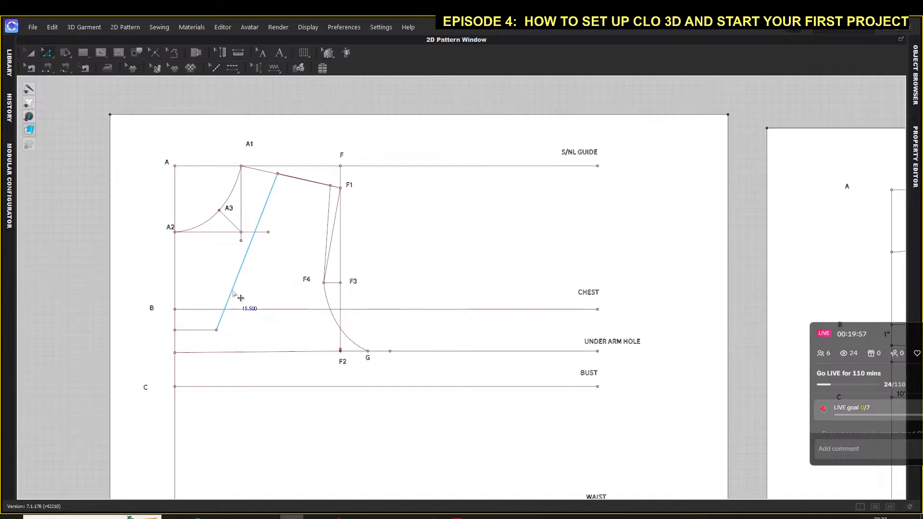
middle_drag(278, 417, 262, 341)
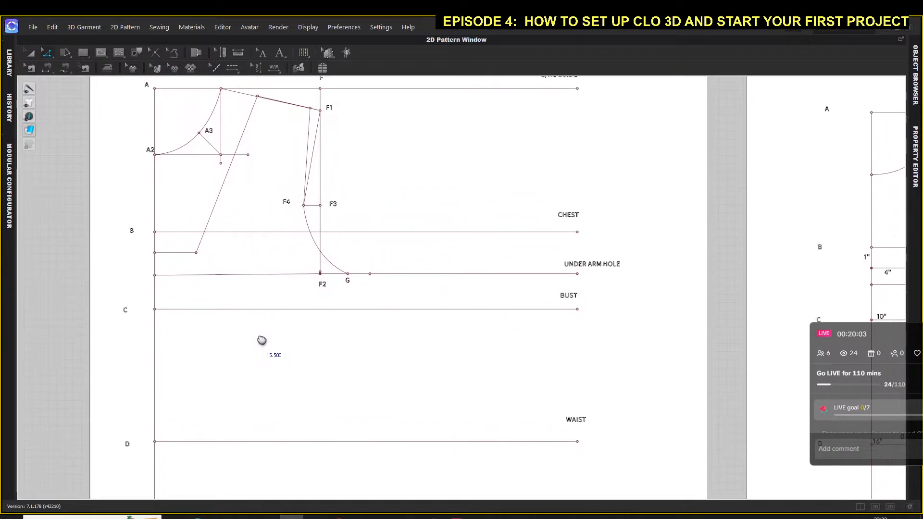
scroll(261, 340, up, 1)
scroll(758, 244, down, 5)
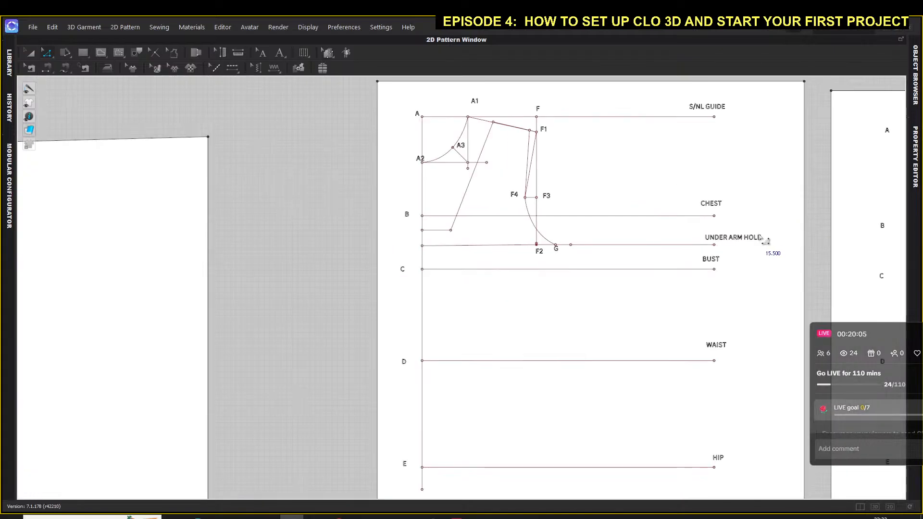
scroll(757, 245, down, 2)
middle_drag(765, 240, 459, 213)
scroll(619, 204, up, 3)
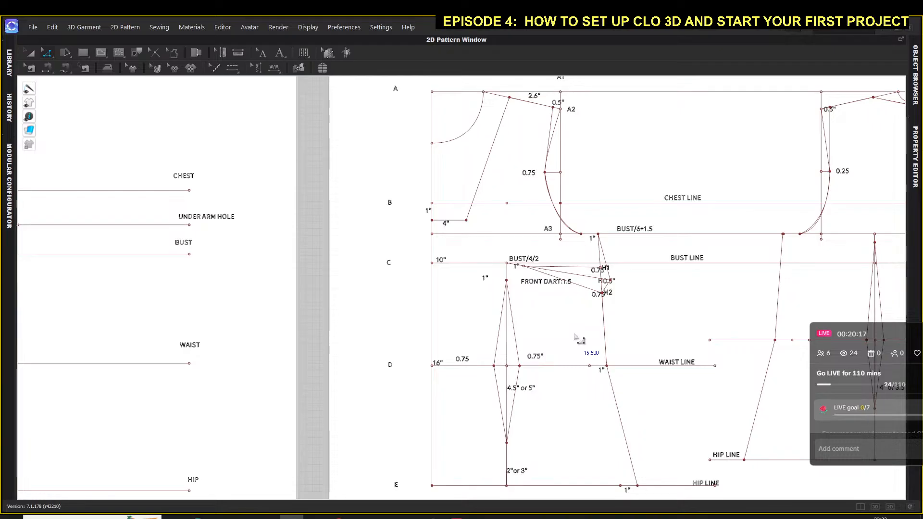
scroll(364, 348, down, 5)
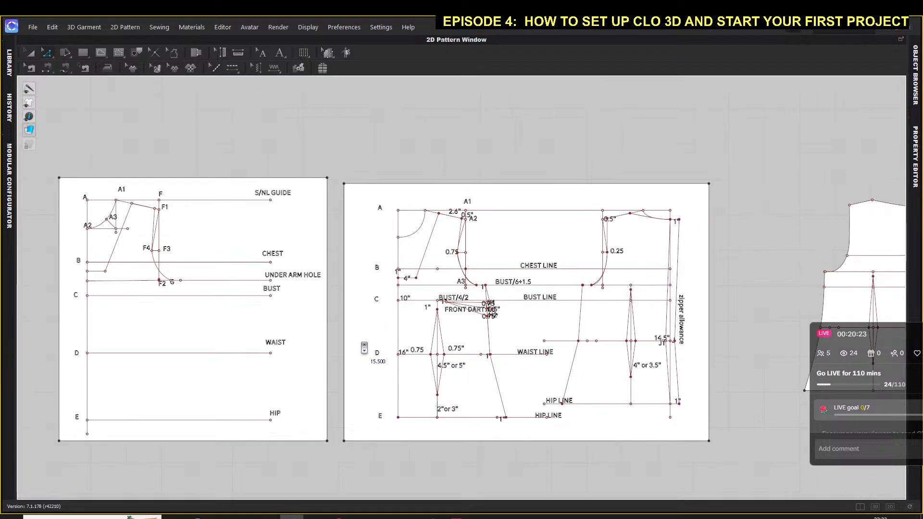
right_drag(383, 154, 514, 165)
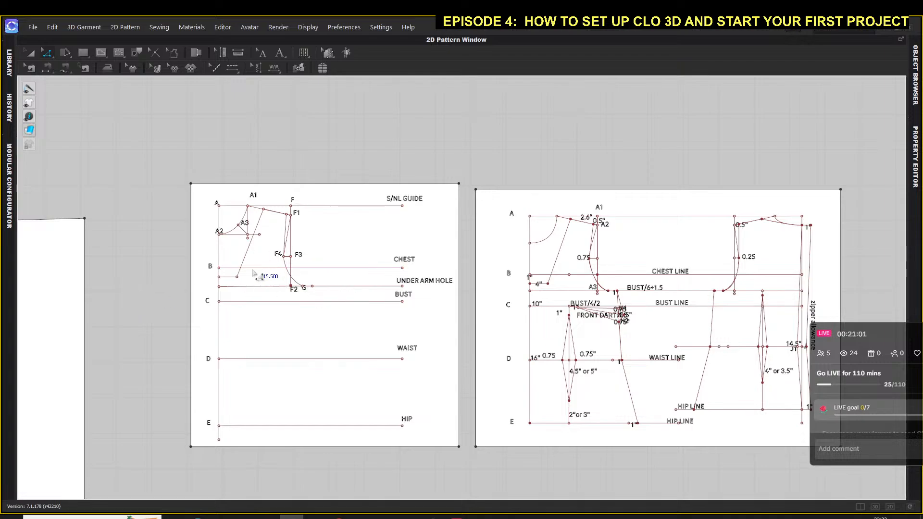
Step: Look over the finished pattern pieces and the dress pieces at the avatar silhouette, and find an empty area of the pattern workspace
scroll(292, 324, down, 5)
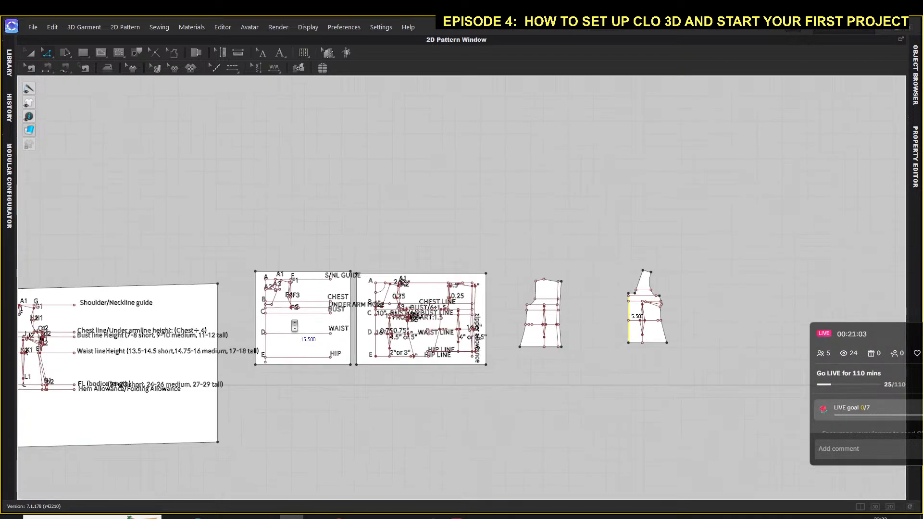
right_drag(709, 251, 234, 342)
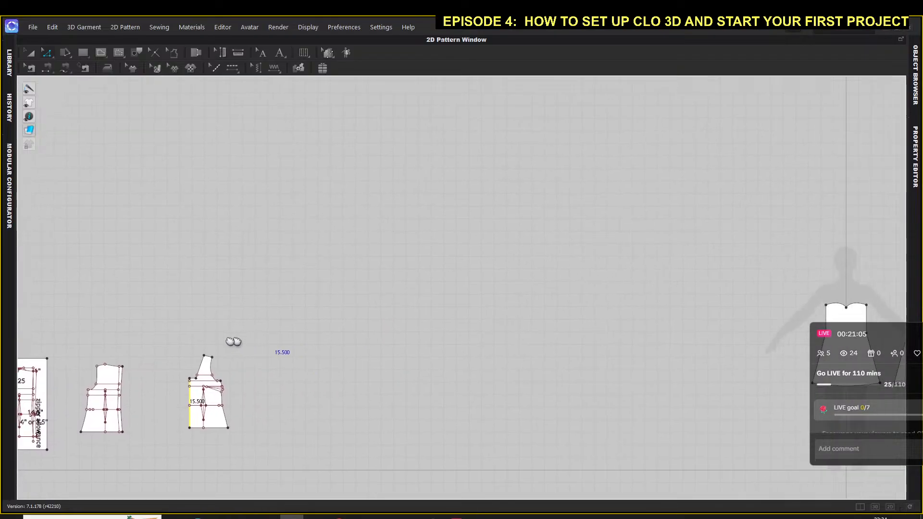
middle_drag(233, 342, 126, 352)
scroll(123, 351, down, 2)
middle_drag(366, 313, 268, 359)
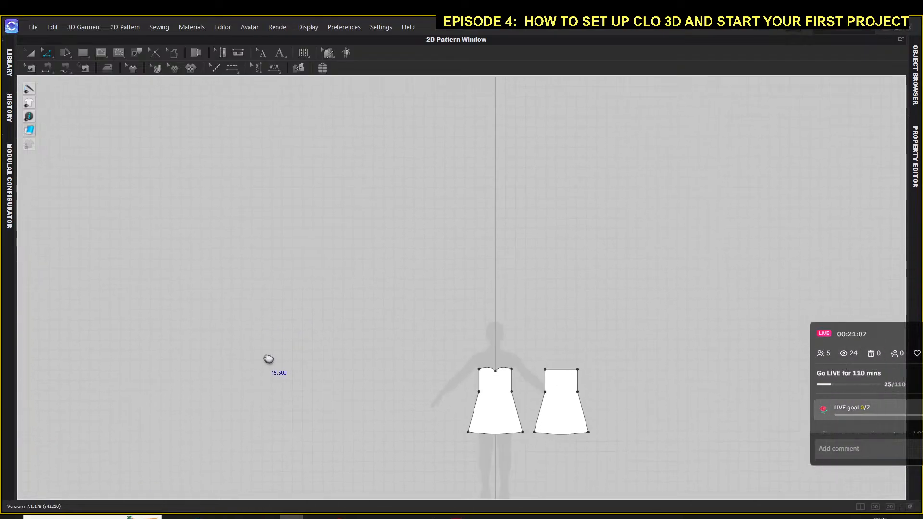
scroll(264, 339, down, 2)
scroll(264, 339, up, 5)
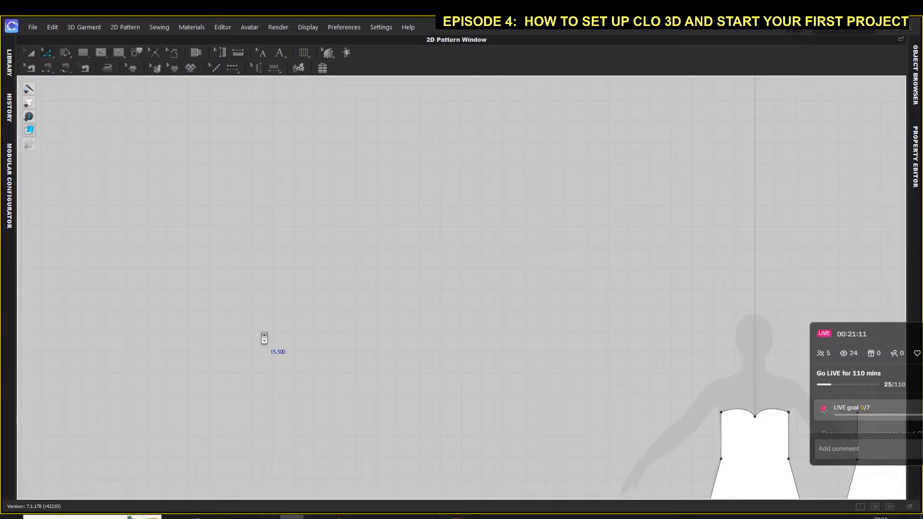
scroll(277, 314, up, 3)
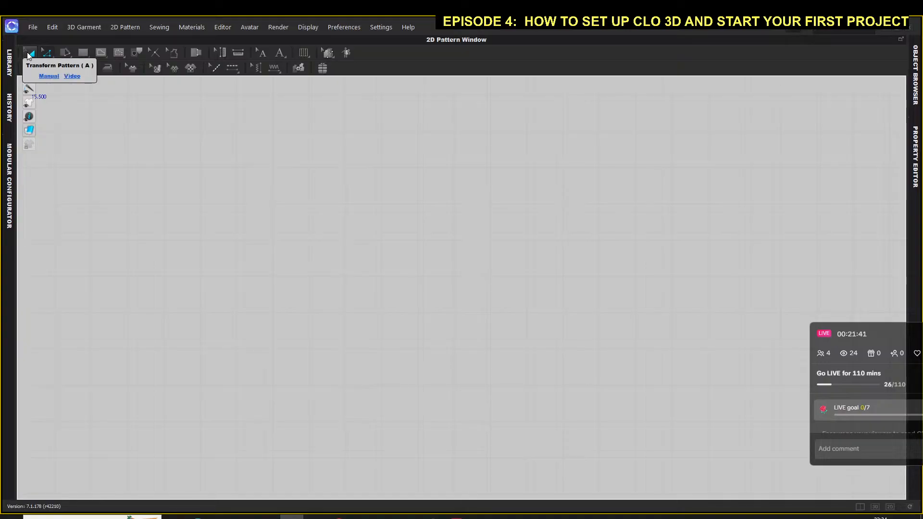
Step: Draw a four-sided polygon pattern piece about 36 in on each side in the empty area, and delete it
click(82, 53)
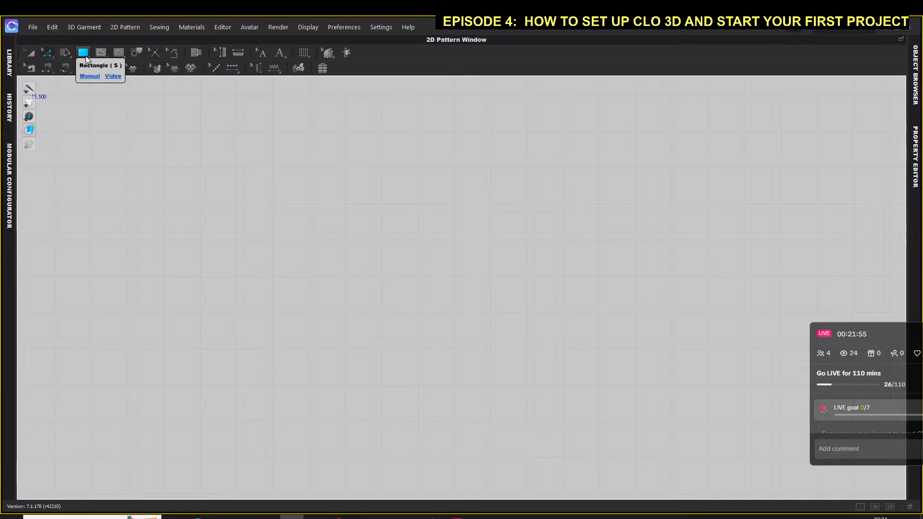
click(86, 57)
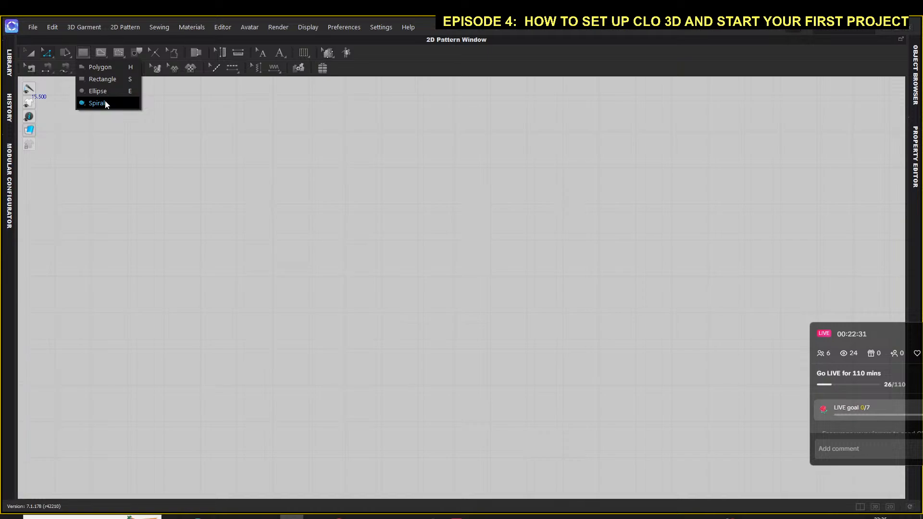
click(97, 66)
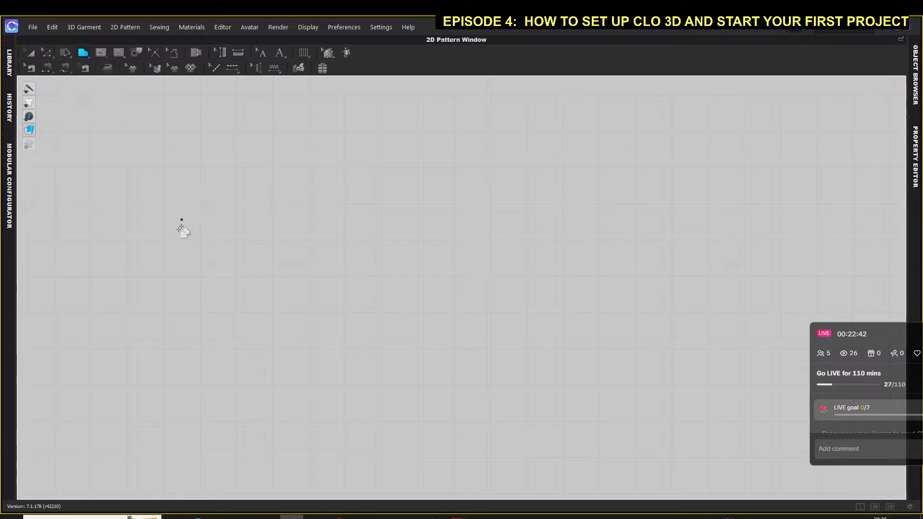
click(165, 128)
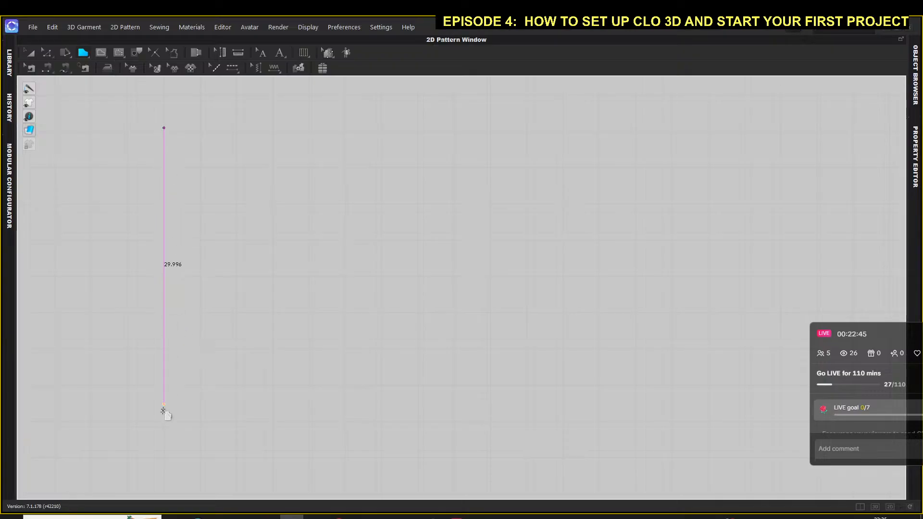
click(161, 462)
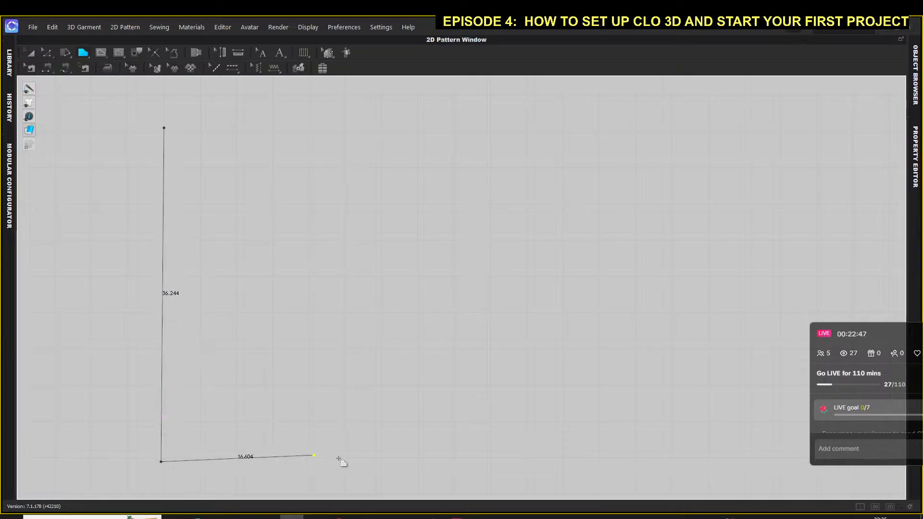
click(496, 462)
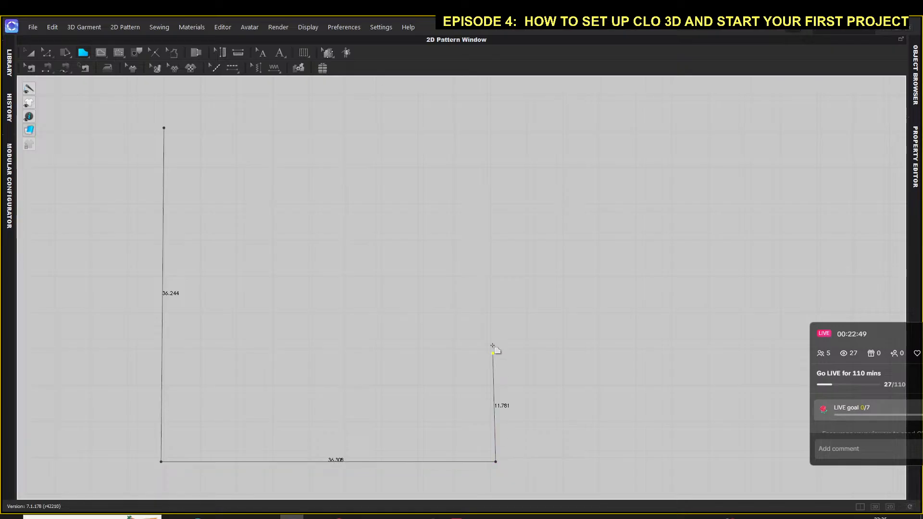
click(492, 127)
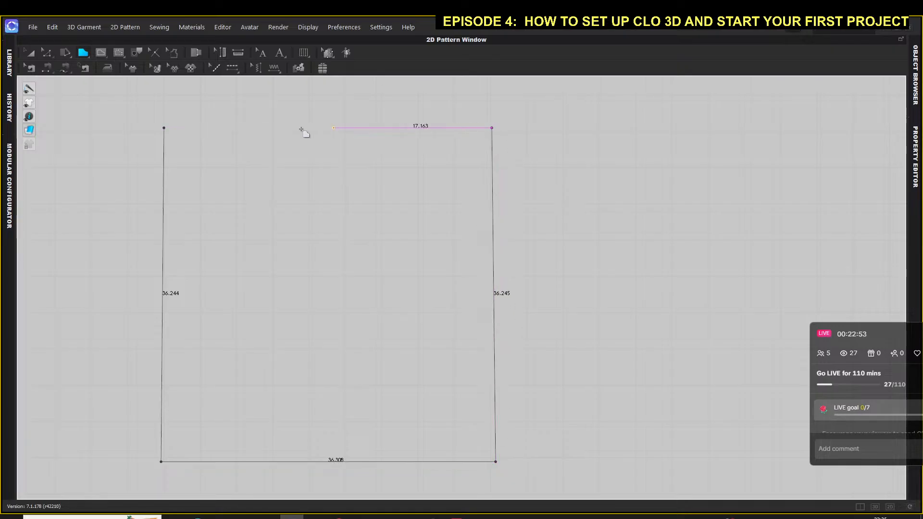
click(164, 128)
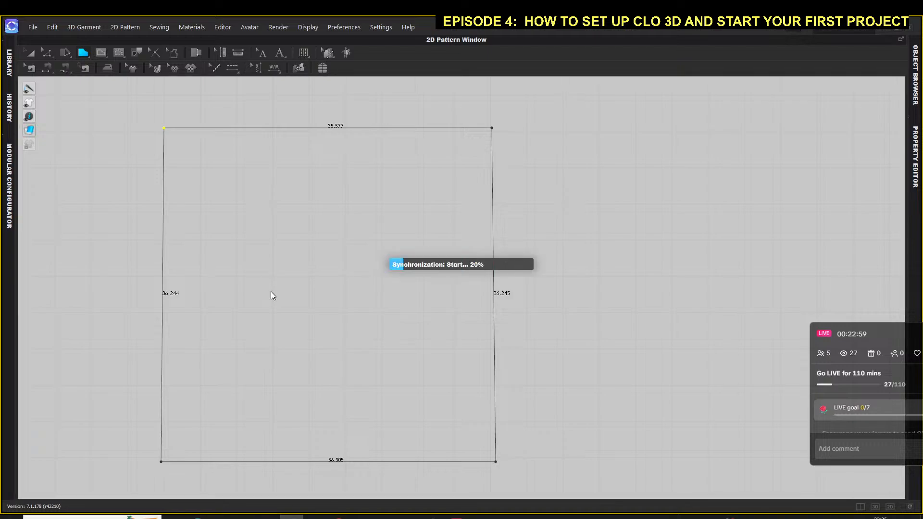
click(298, 321)
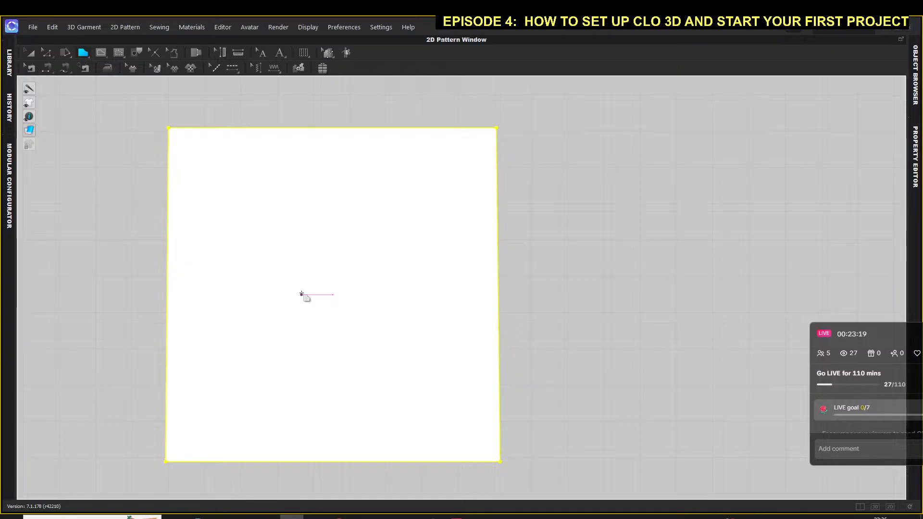
key(Delete)
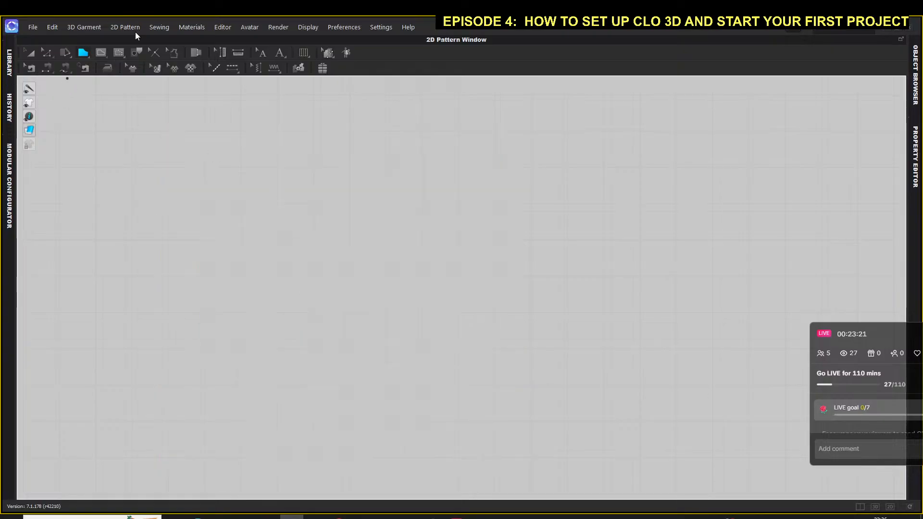
Step: Create a single rectangle pattern piece 28 in wide and 39 in high in the empty workspace
click(88, 55)
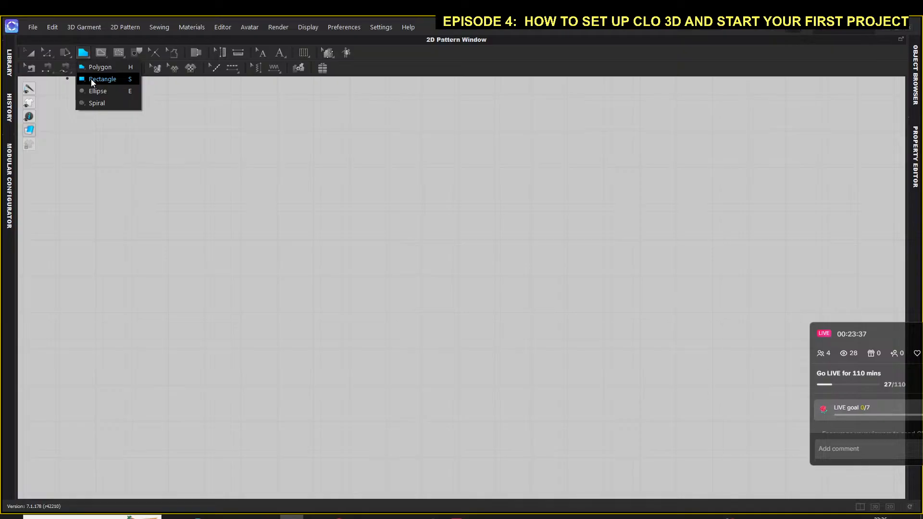
click(91, 78)
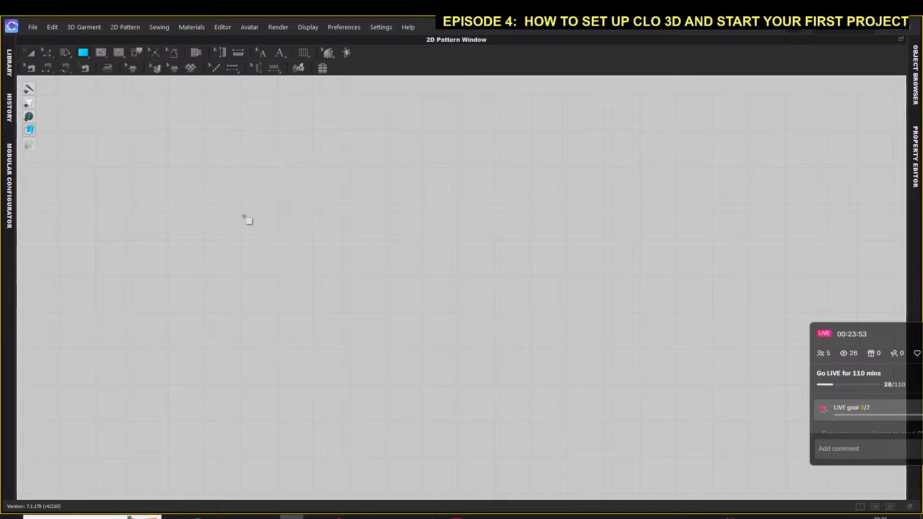
click(242, 240)
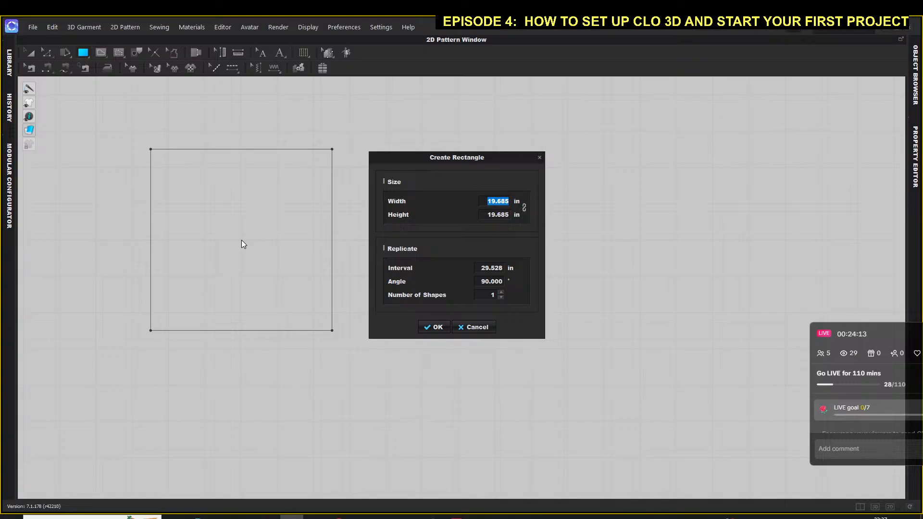
text(2)
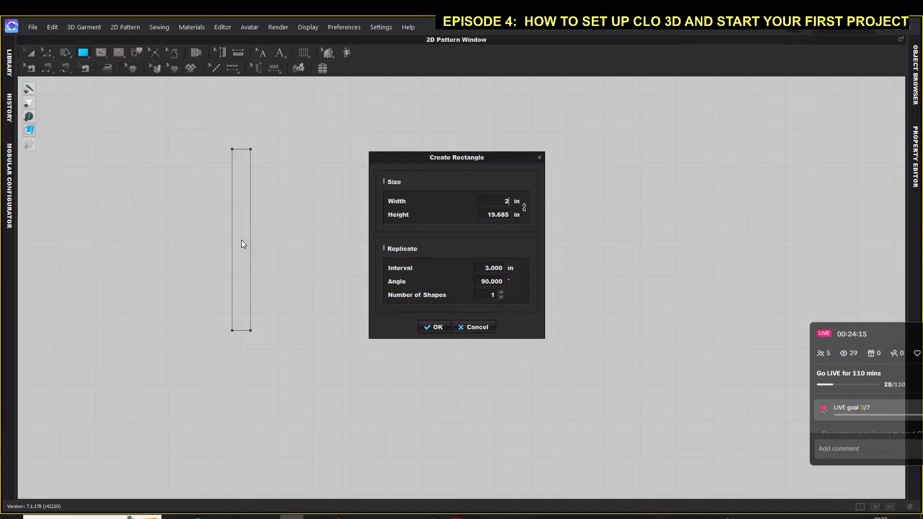
text(8)
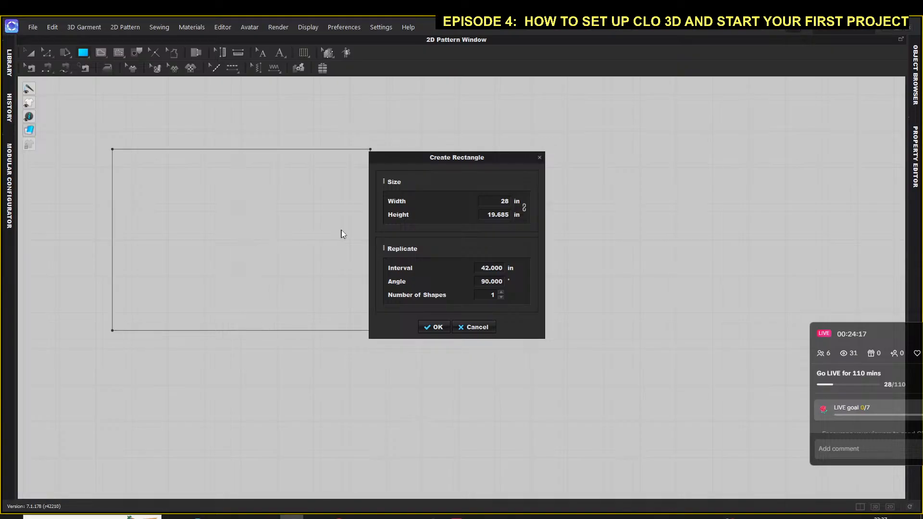
drag(488, 217, 511, 216)
text(39)
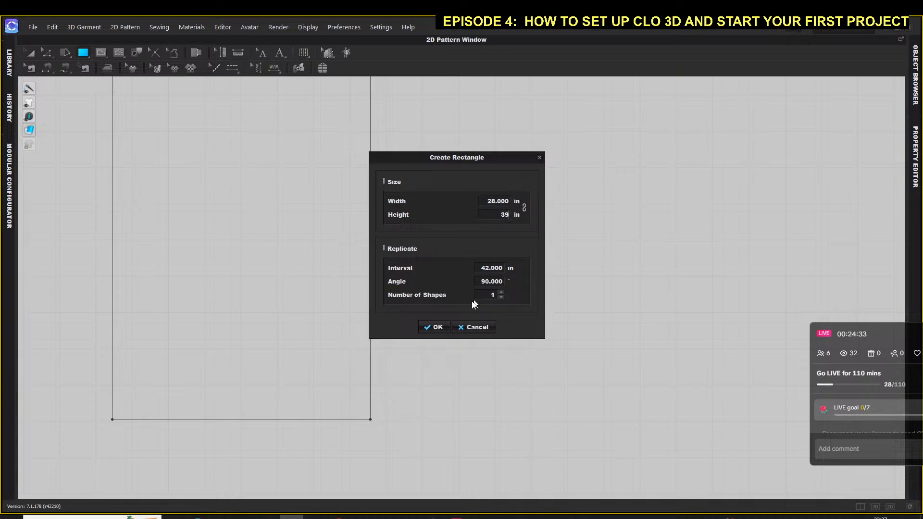
click(437, 327)
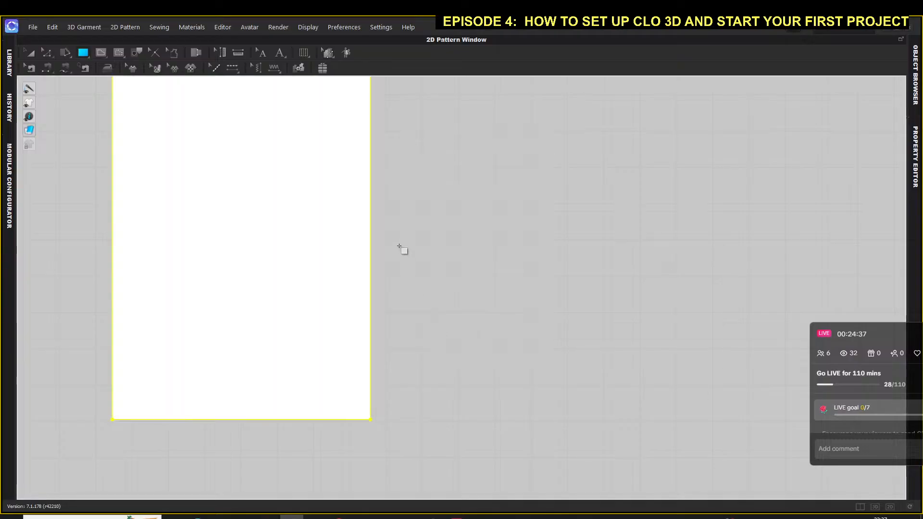
Step: Move the whole rectangle piece slightly downward with Transform Pattern and leave it selected
scroll(403, 250, down, 2)
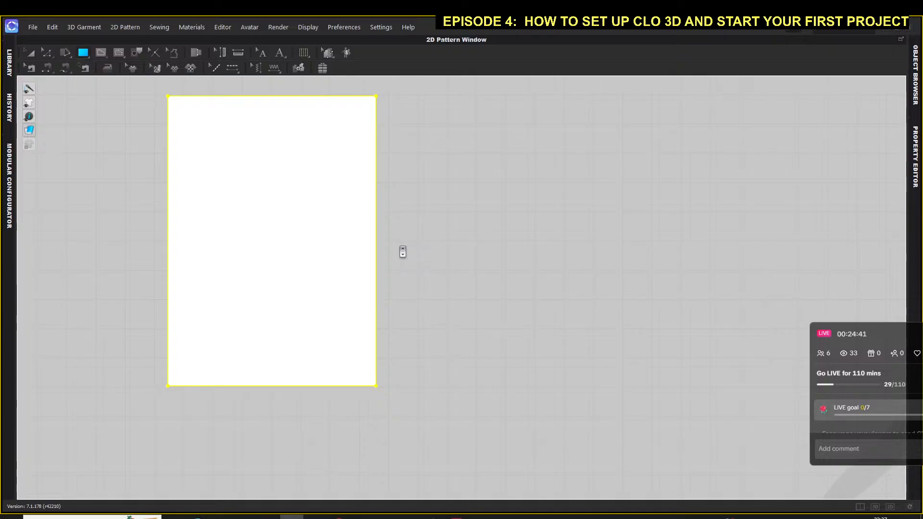
click(29, 52)
drag(252, 158, 276, 211)
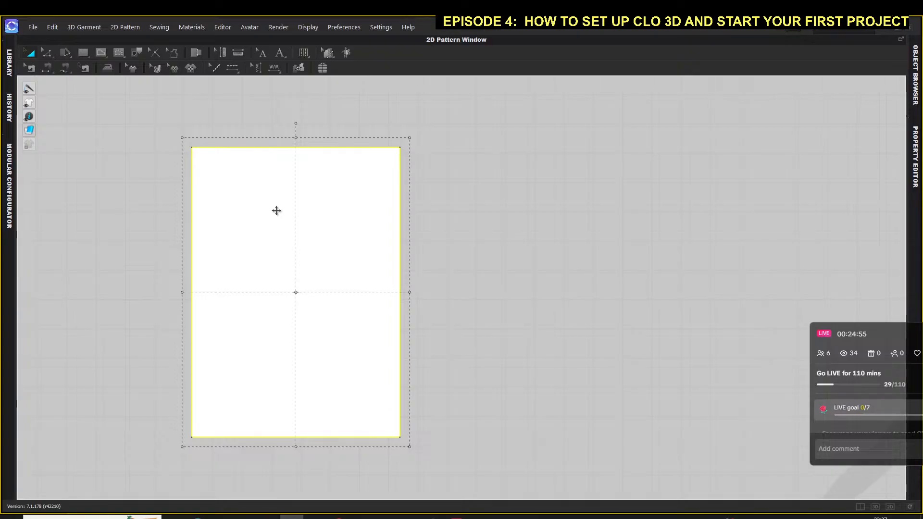
click(450, 202)
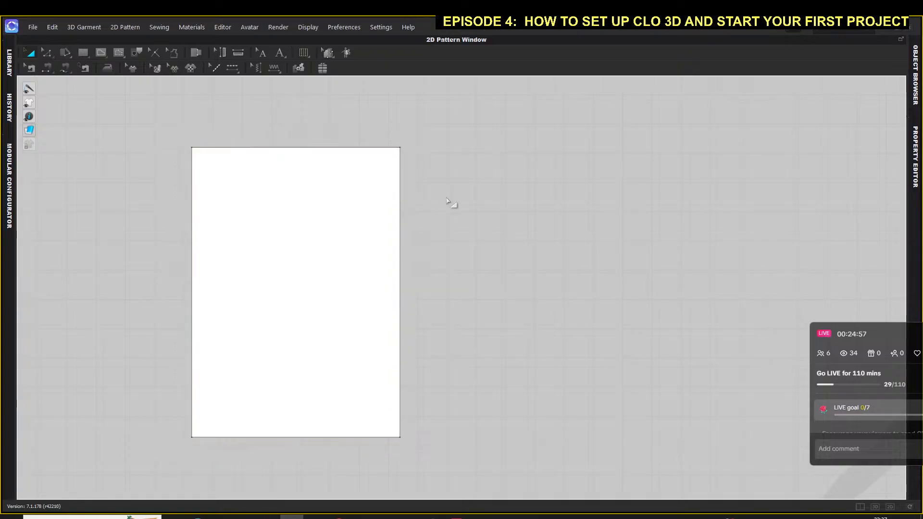
click(312, 213)
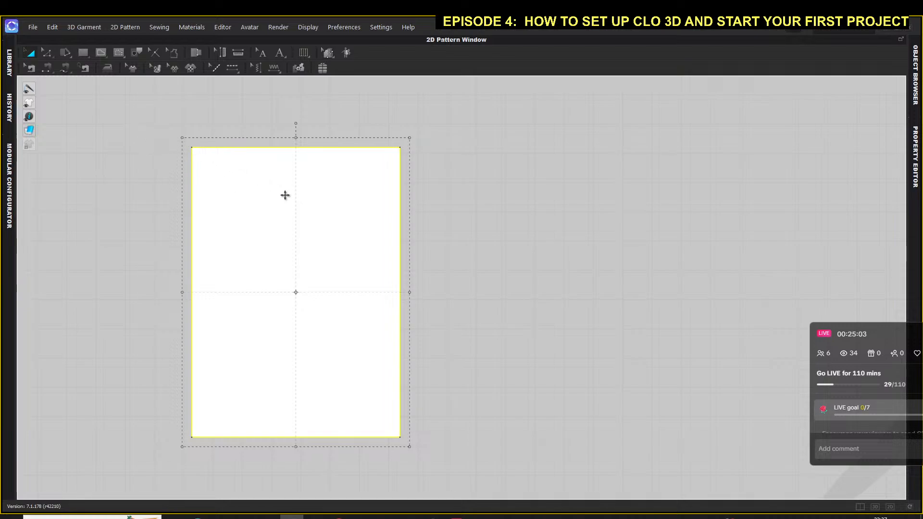
Step: Draw an irregular five-sided polygon pattern piece with a horizontal upper edge about 14.3 in long beside the rectangle, and delete it
click(107, 57)
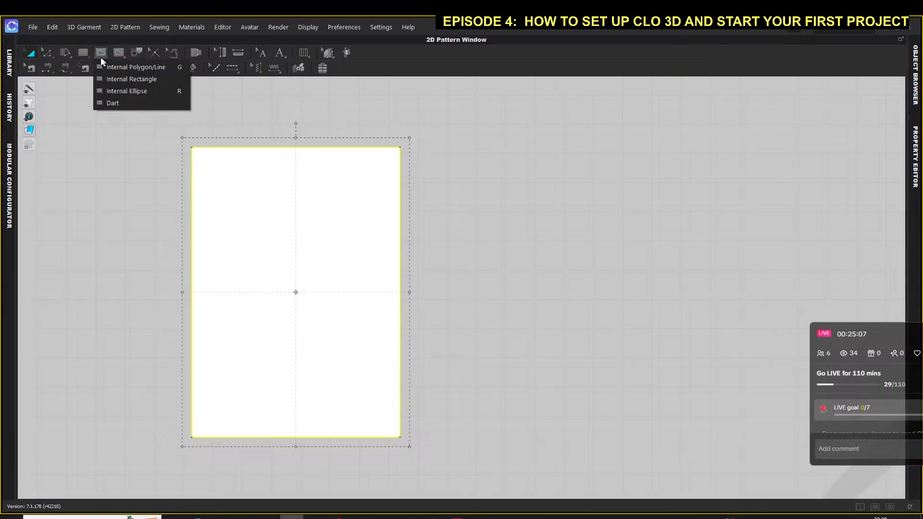
click(89, 56)
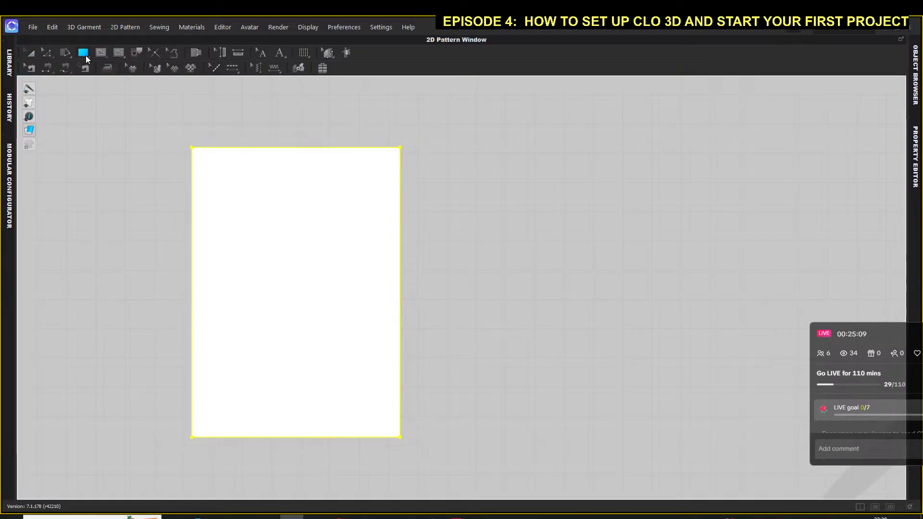
click(85, 55)
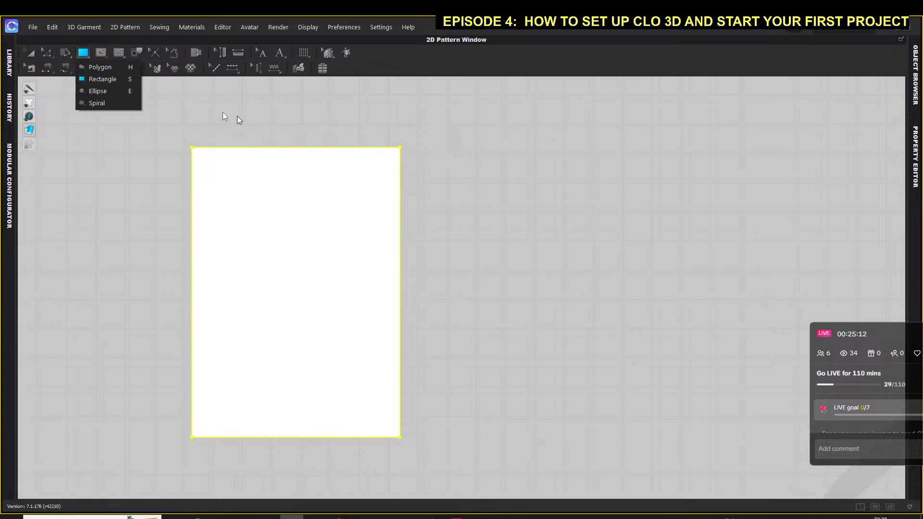
click(91, 67)
click(484, 174)
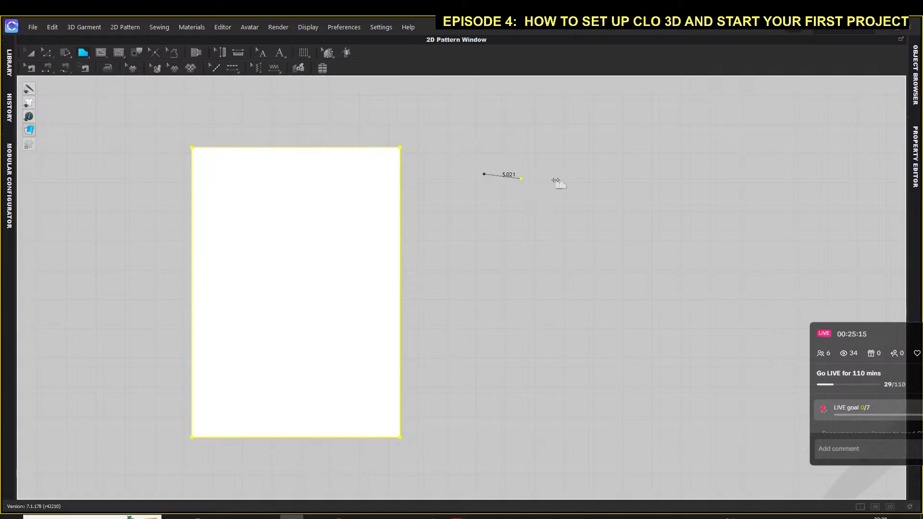
click(590, 174)
click(573, 257)
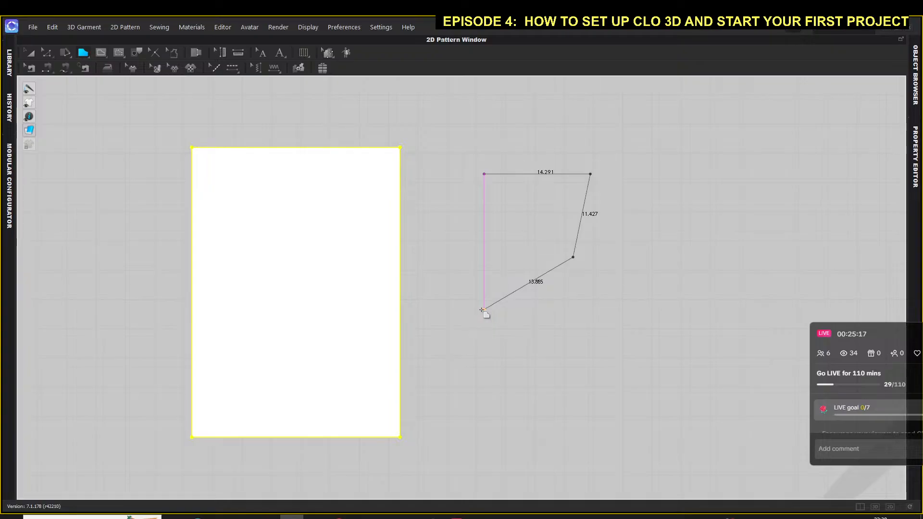
click(485, 309)
click(476, 241)
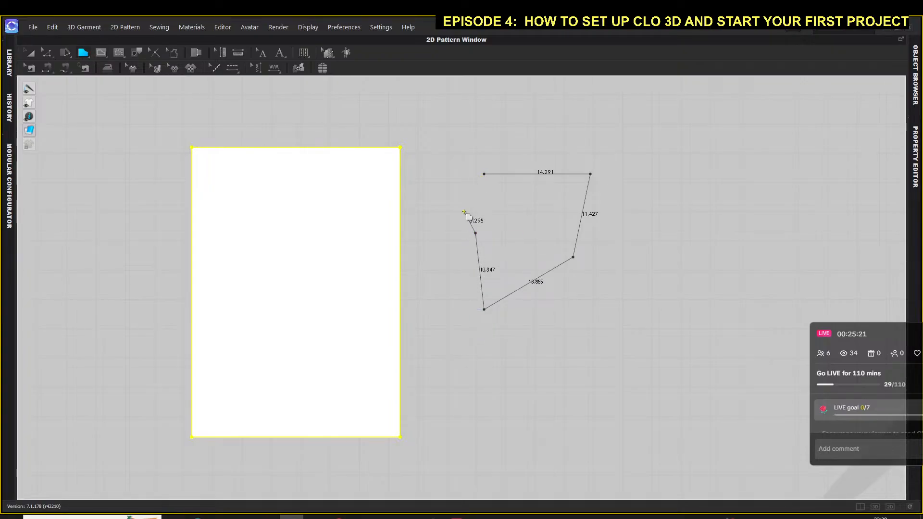
click(485, 174)
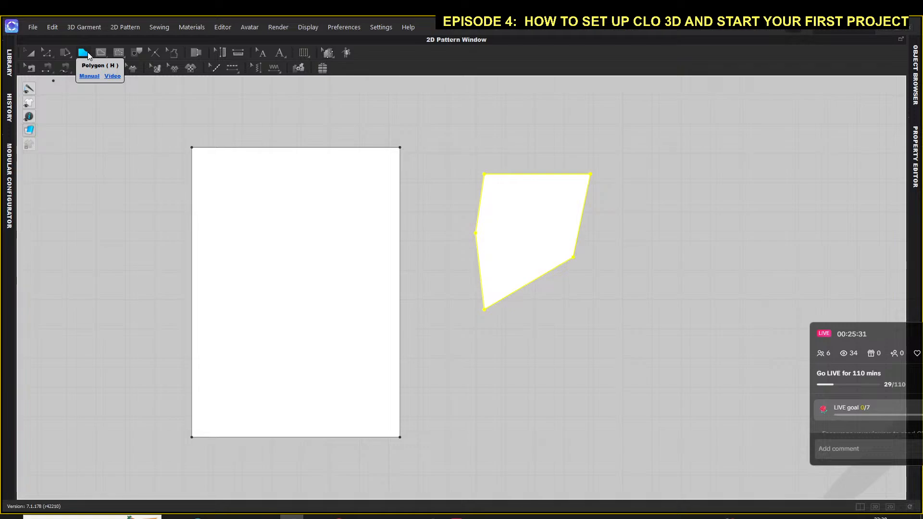
click(32, 52)
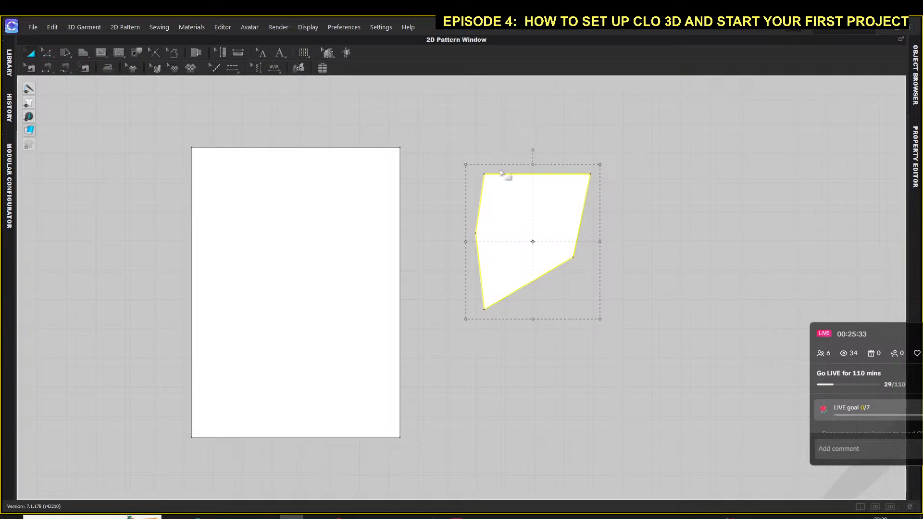
key(Delete)
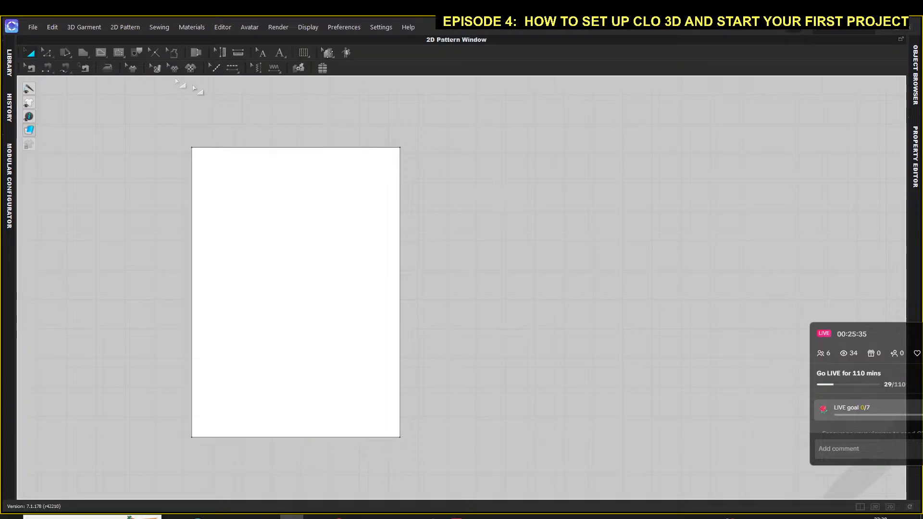
click(106, 56)
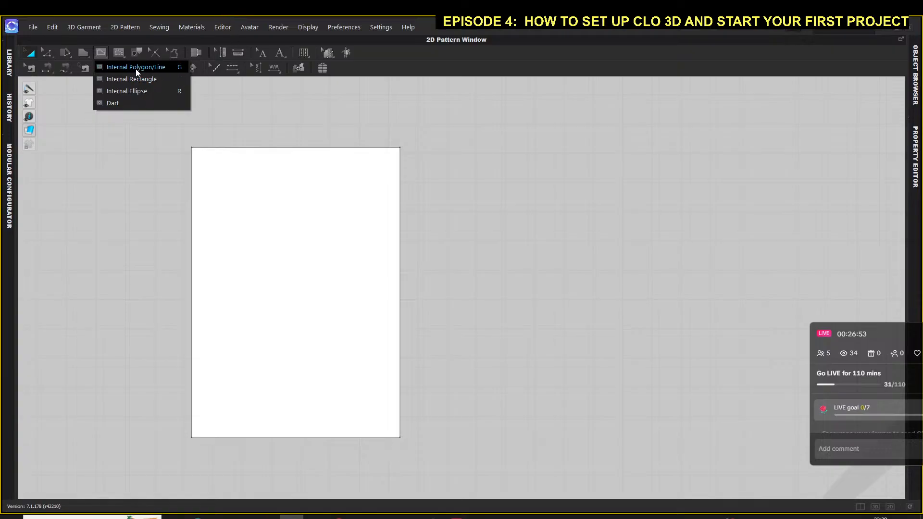
click(136, 70)
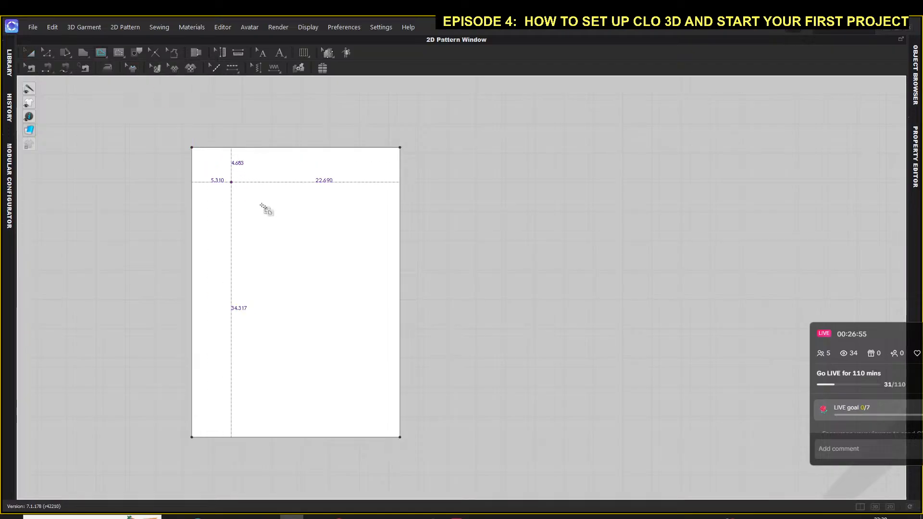
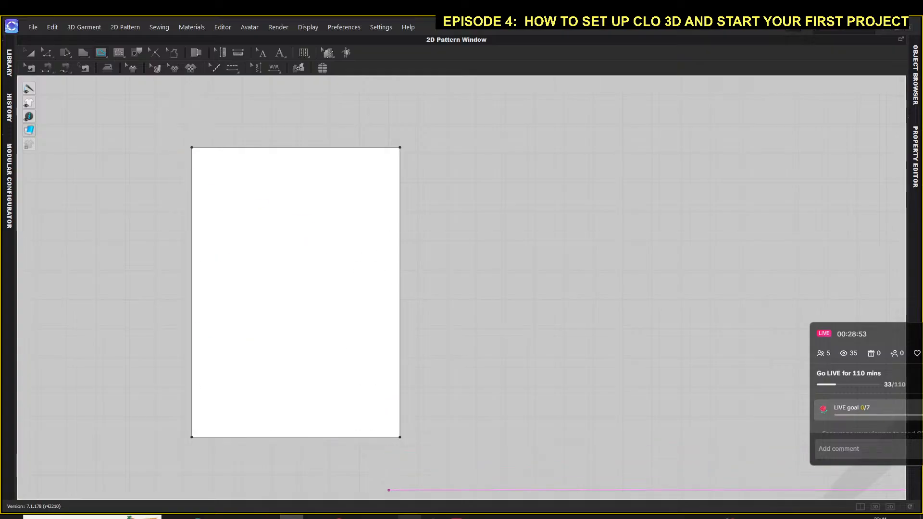
mouse_move(433, 517)
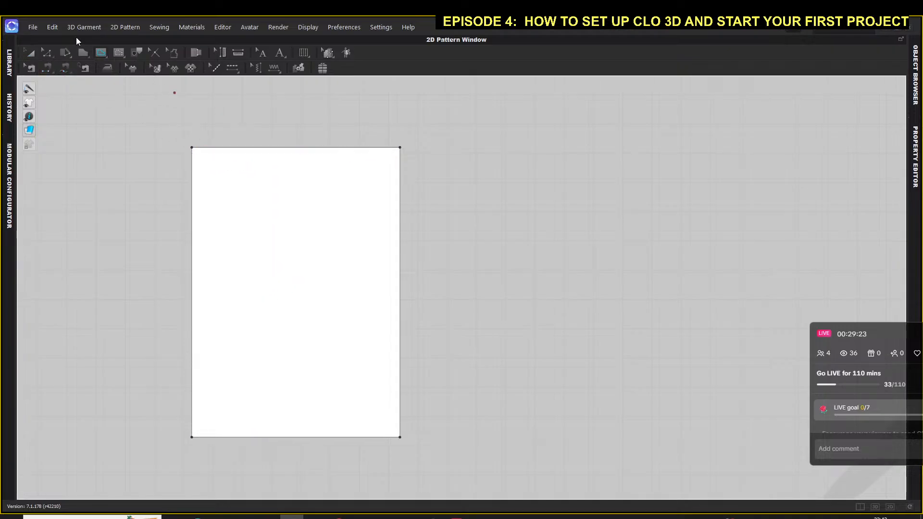
Step: Select the large rectangle pattern piece with Transform Pattern and delete it
click(30, 54)
click(258, 185)
click(274, 253)
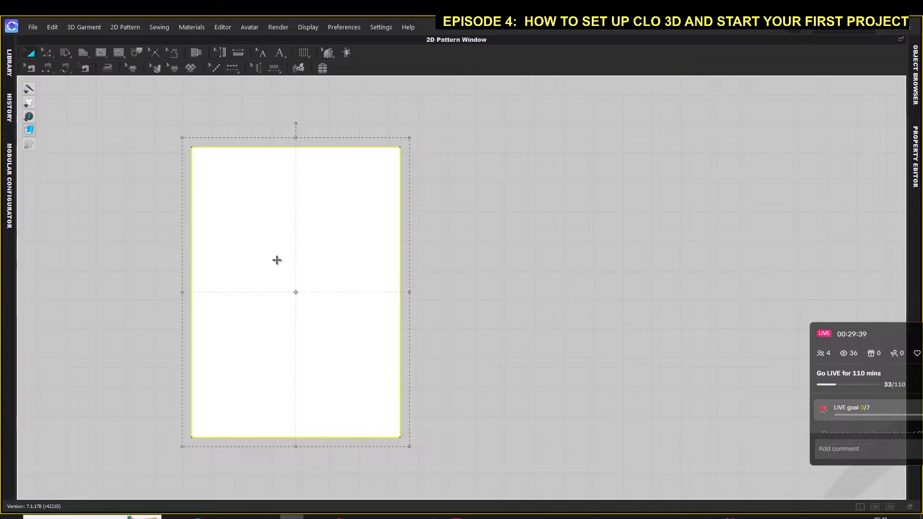
key(Delete)
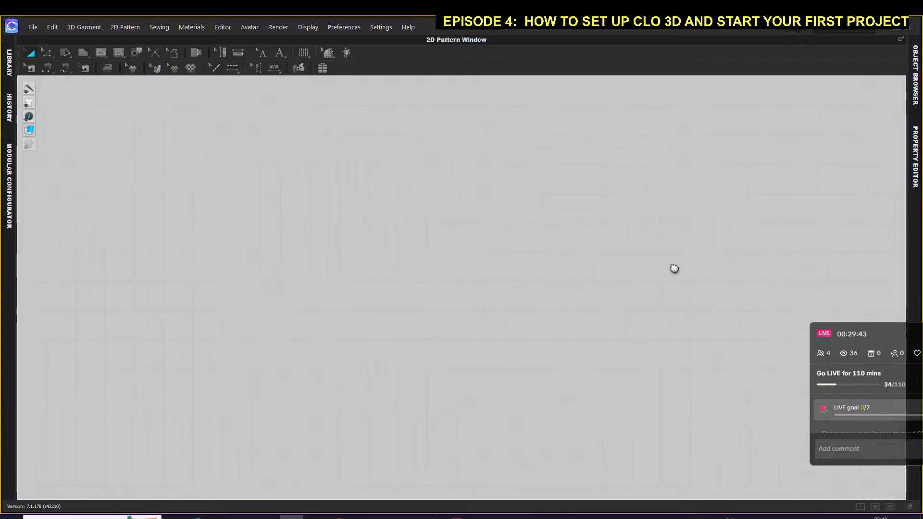
Step: Fit all patterns in the 2D window, examine the two labelled bodice draft sheets up close, and activate Internal Polygon/Line
scroll(397, 280, down, 1)
right_click(400, 283)
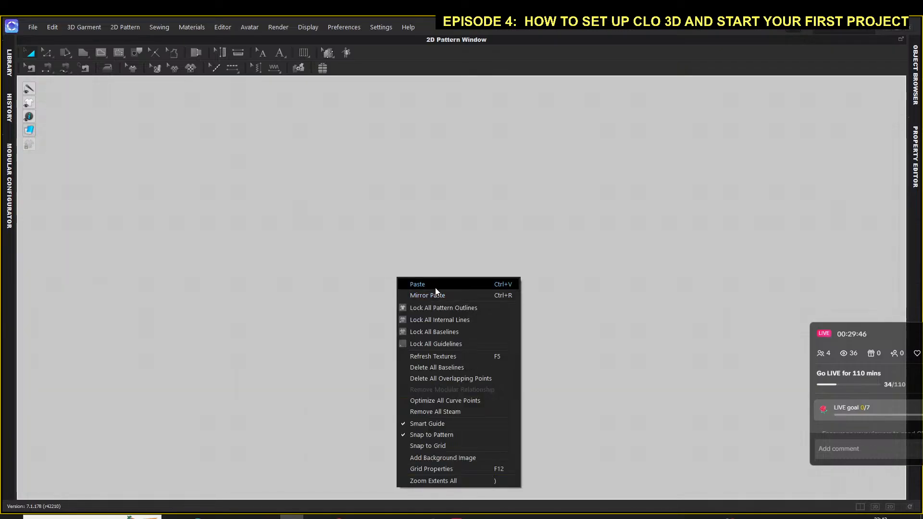
click(438, 479)
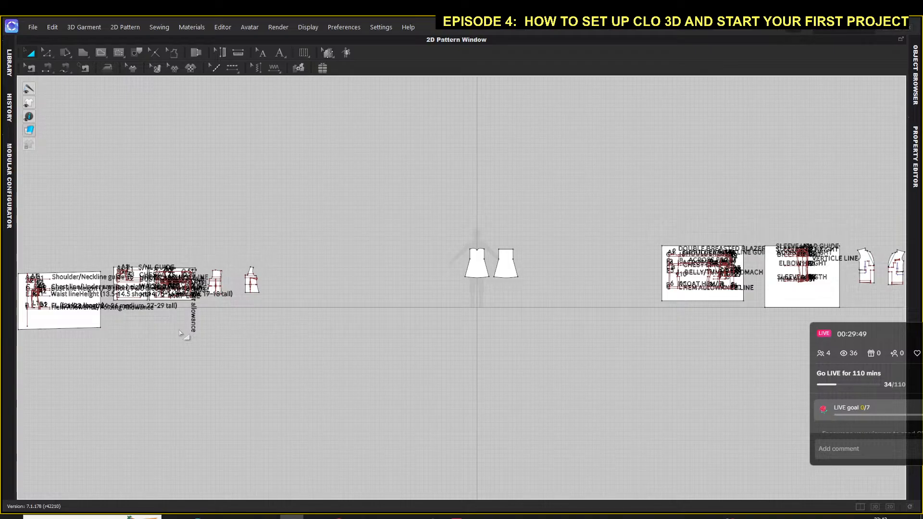
click(100, 328)
right_drag(100, 328, 247, 332)
scroll(248, 309, up, 3)
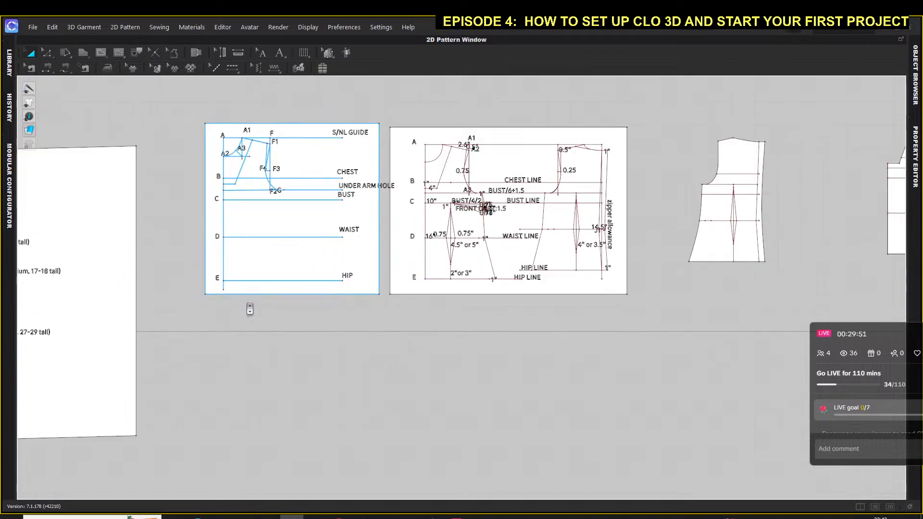
scroll(286, 295, up, 3)
middle_drag(290, 300, 291, 446)
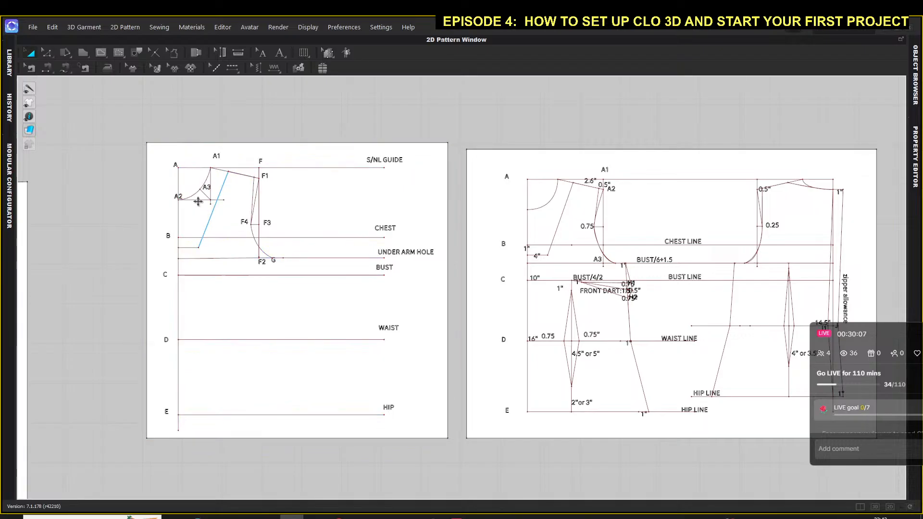
click(100, 53)
click(121, 68)
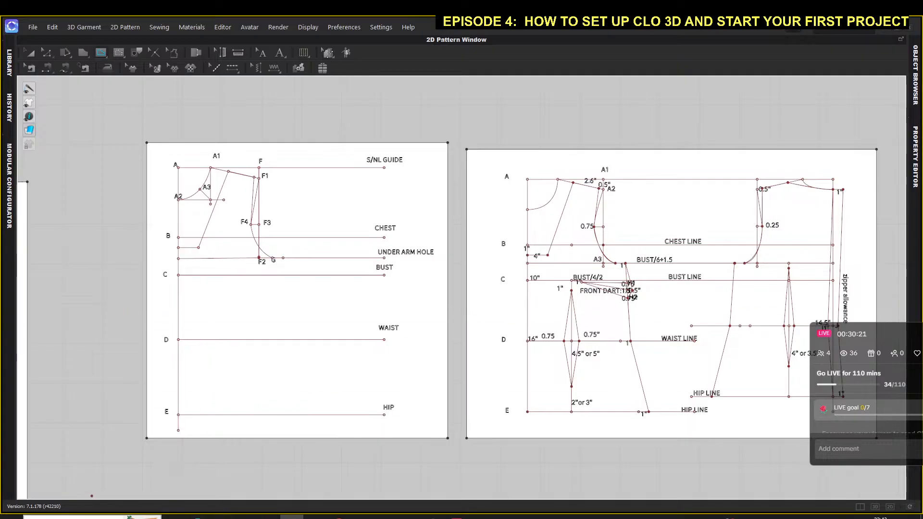
Step: Open the Windows Calculator and place it beside the bodice draft without covering the drawing
click(92, 518)
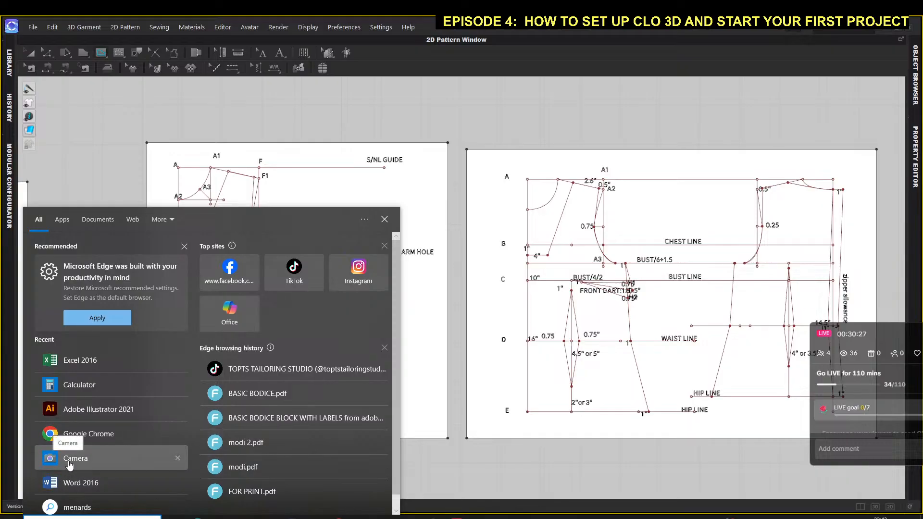
text(cal)
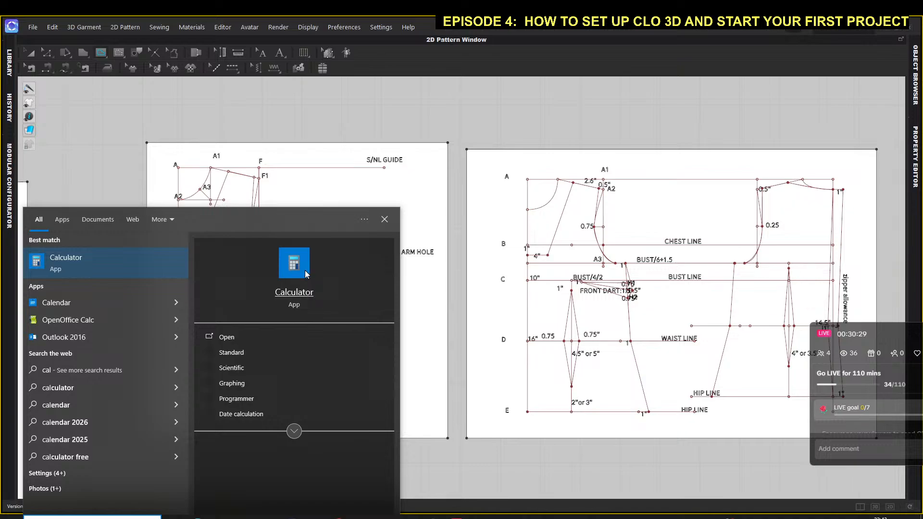
click(306, 271)
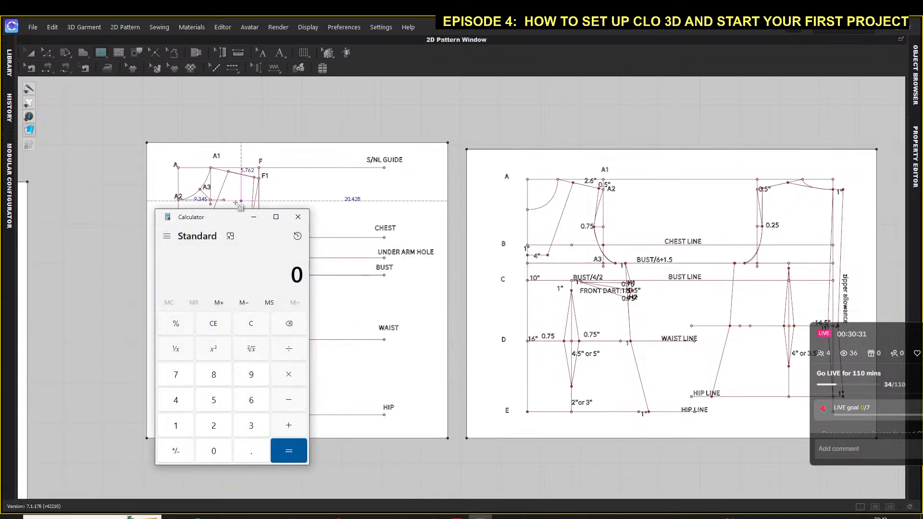
drag(214, 223, 90, 208)
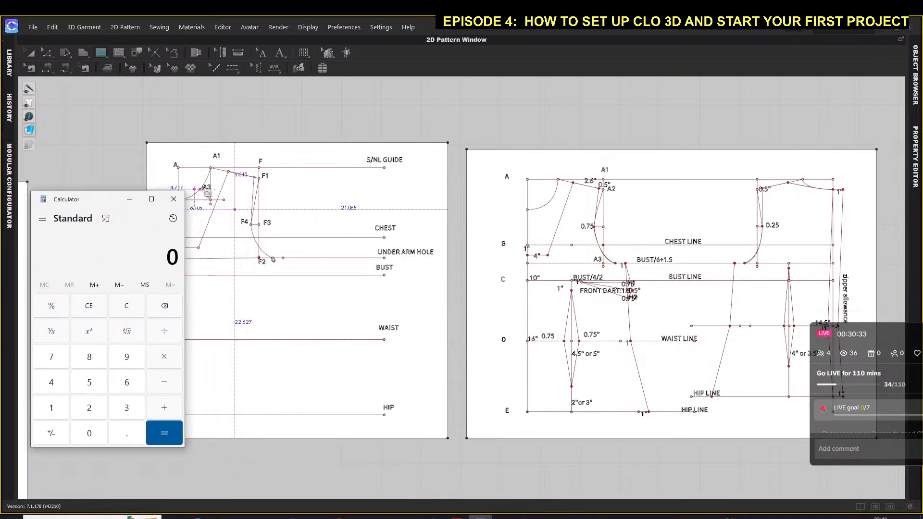
middle_drag(263, 114, 323, 121)
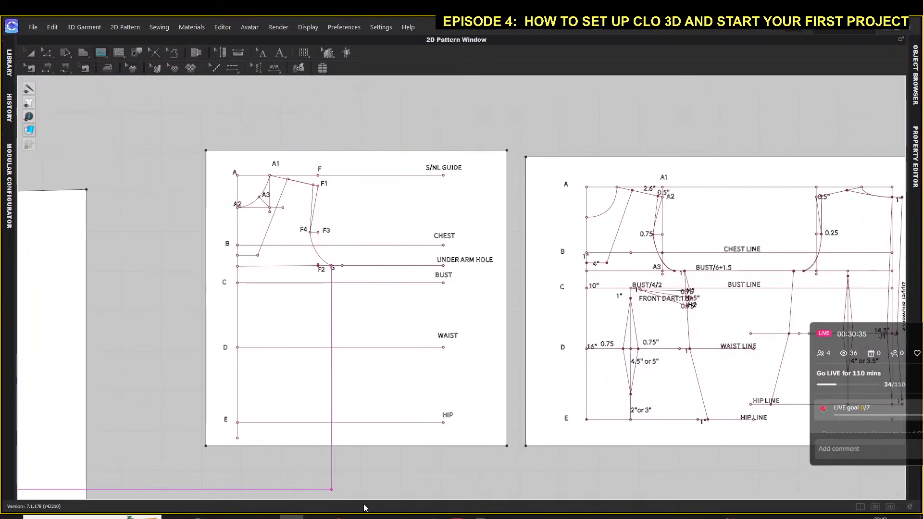
click(479, 517)
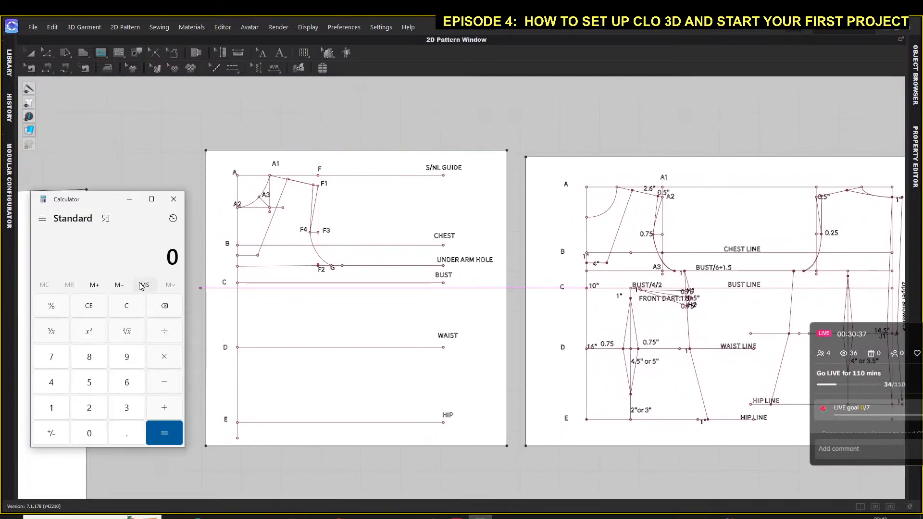
Step: Calculate 35 divided by 2 in the calculator, and clear the calculation
click(127, 408)
click(90, 383)
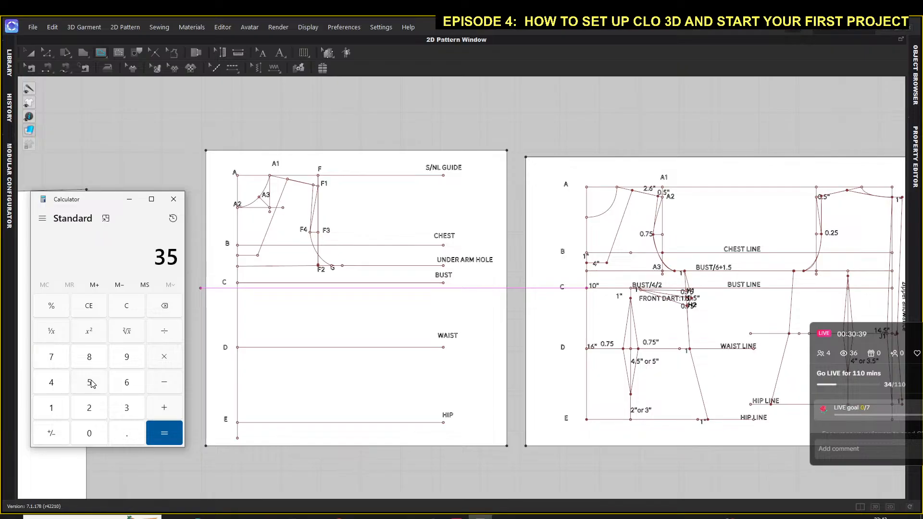
click(166, 333)
click(89, 409)
click(164, 433)
click(83, 313)
Step: Calculate the BUST/4/2 value for a 35 in bust by dividing 35 by 4 and the result by 2
click(115, 410)
click(93, 387)
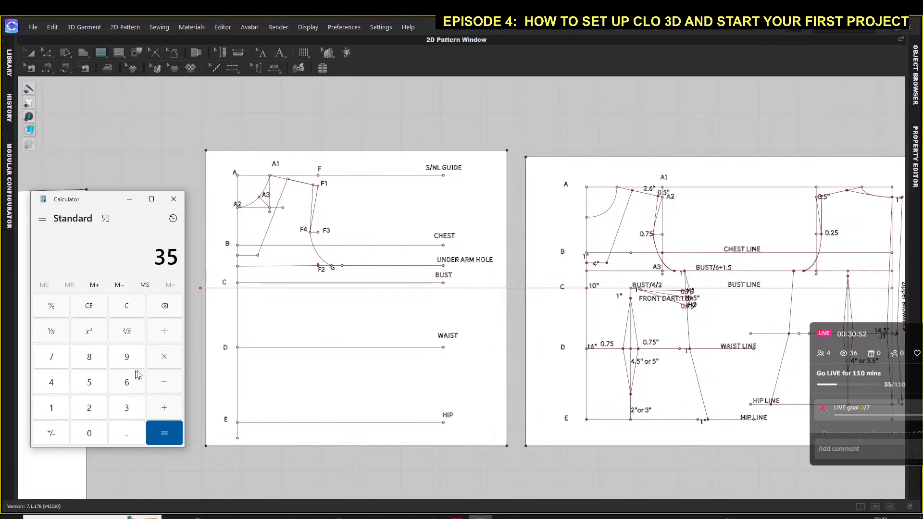
click(169, 331)
click(52, 383)
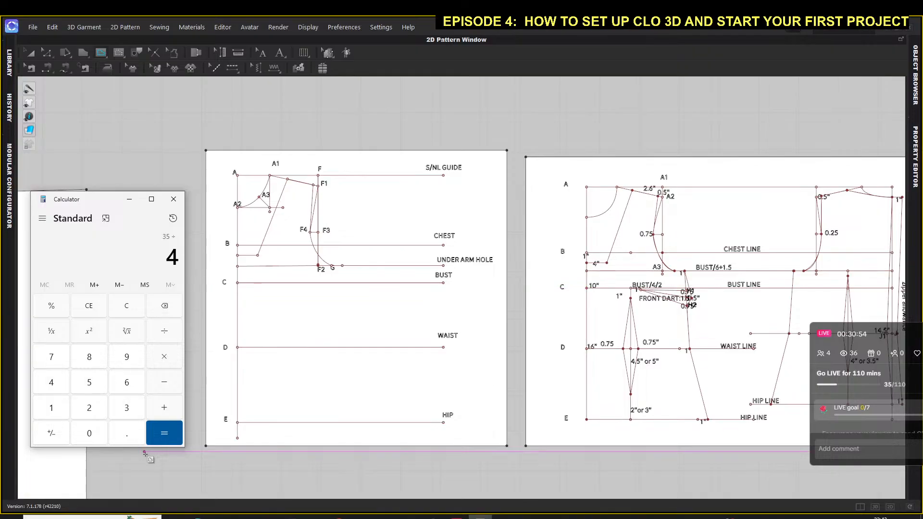
click(163, 431)
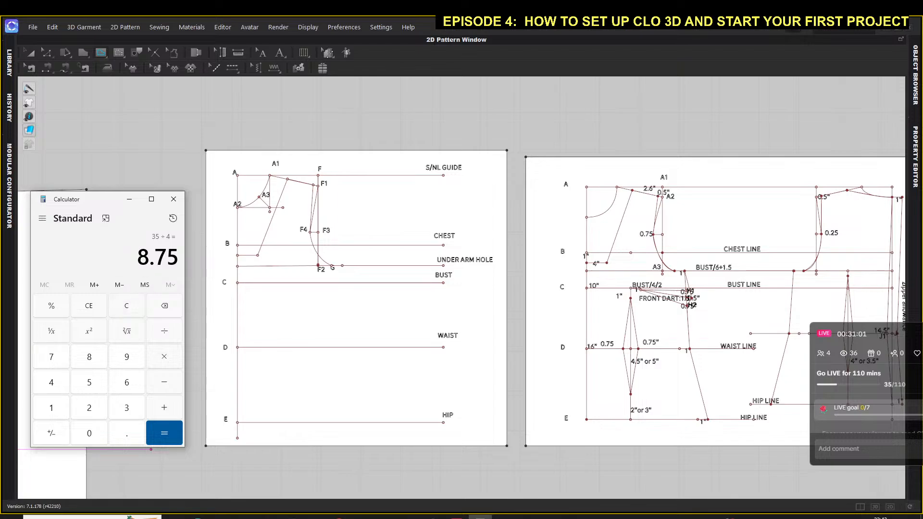
drag(140, 258, 178, 258)
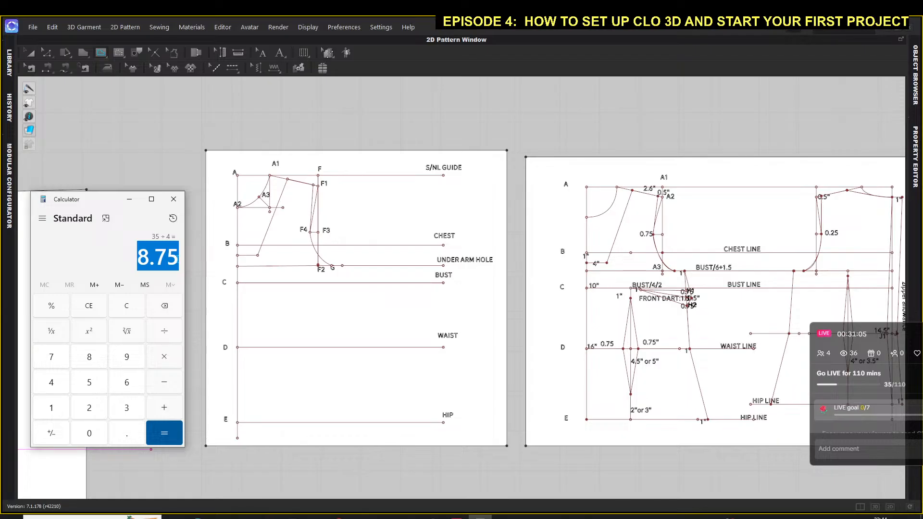
click(165, 332)
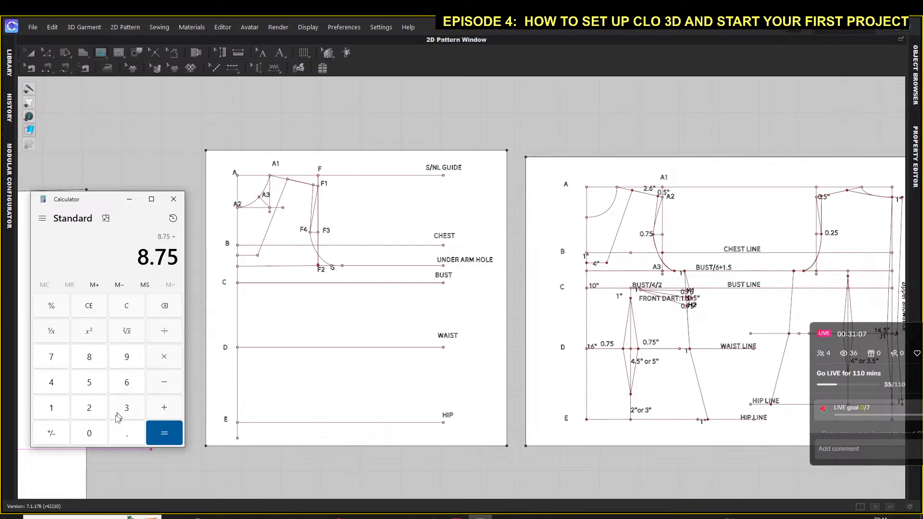
click(93, 413)
click(165, 433)
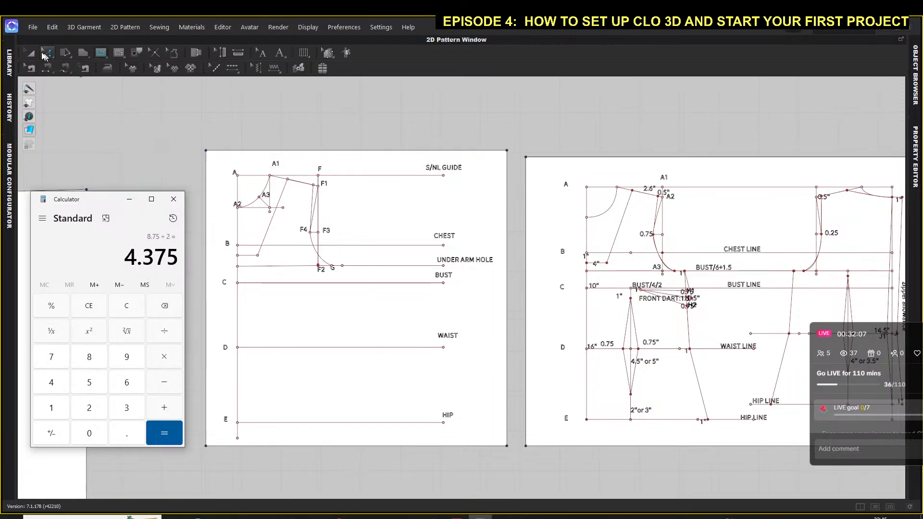
Step: Return to the pattern workspace in CLO 3D, switch to Transform Pattern, and leave the draft sheets deselected
click(30, 53)
click(209, 349)
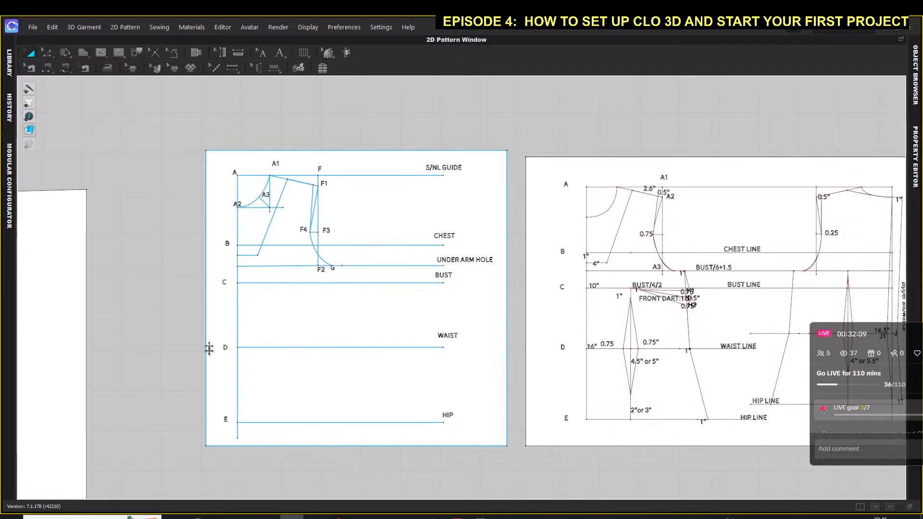
click(165, 249)
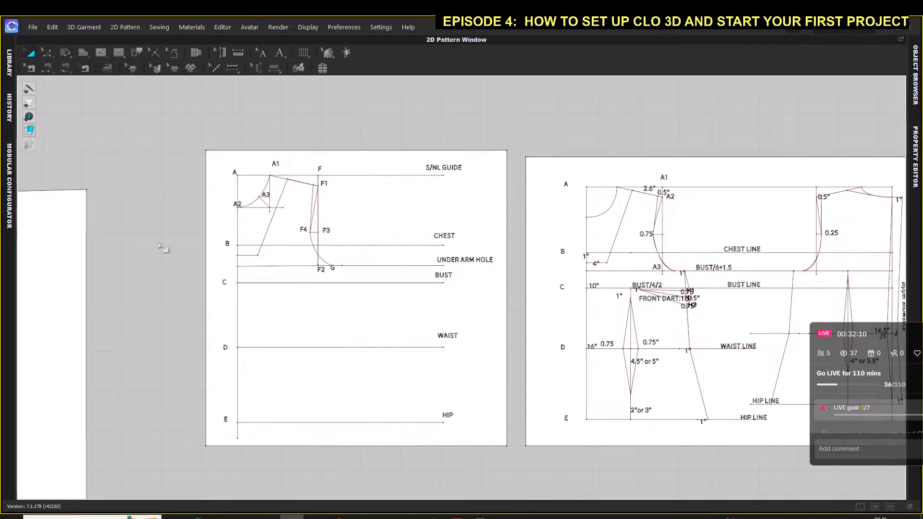
Step: Draw a 4.375 in internal line along the bust line, starting from the centre-front line at point C
click(103, 52)
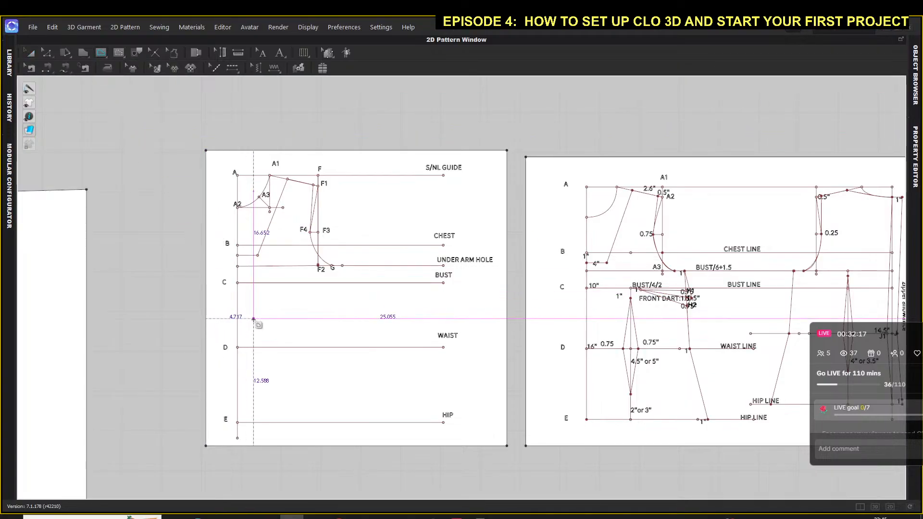
scroll(247, 298, up, 3)
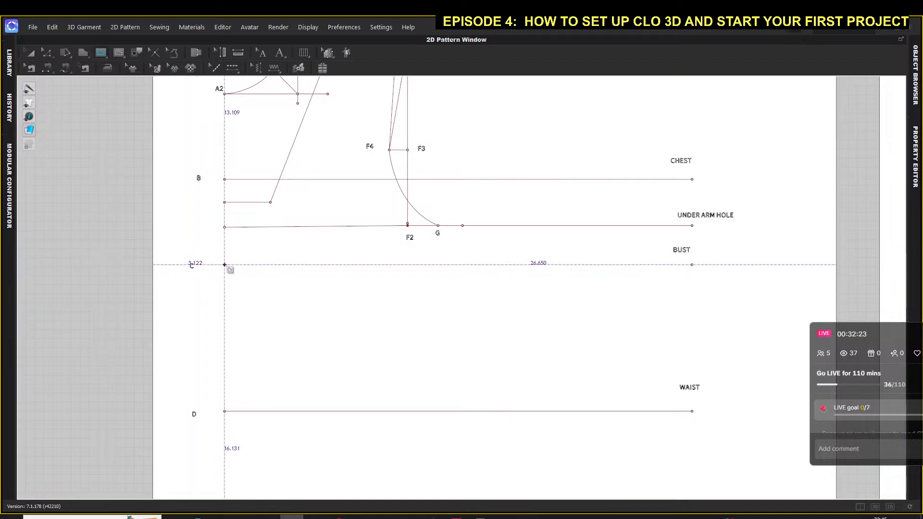
click(224, 265)
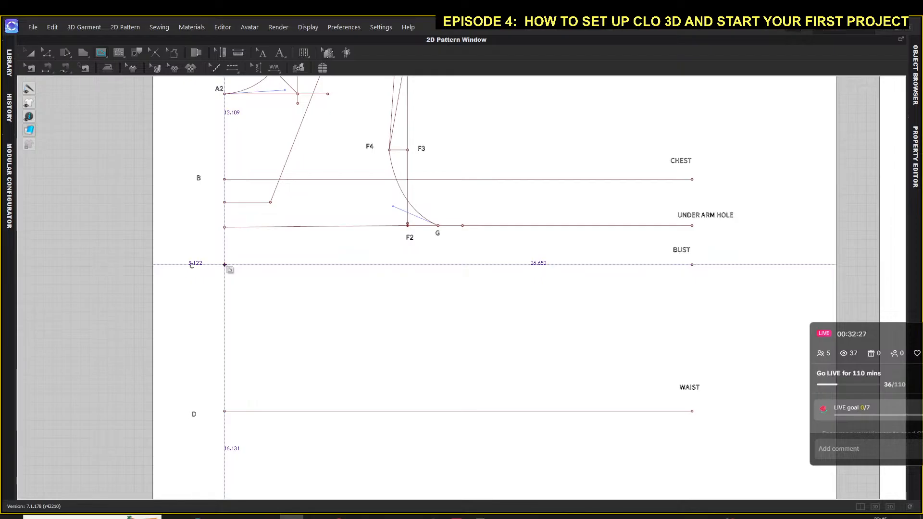
right_click(276, 264)
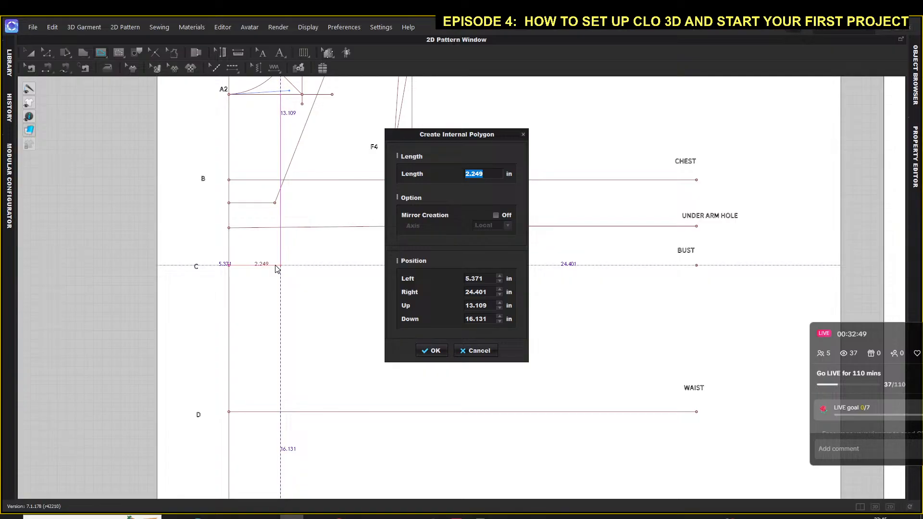
click(481, 517)
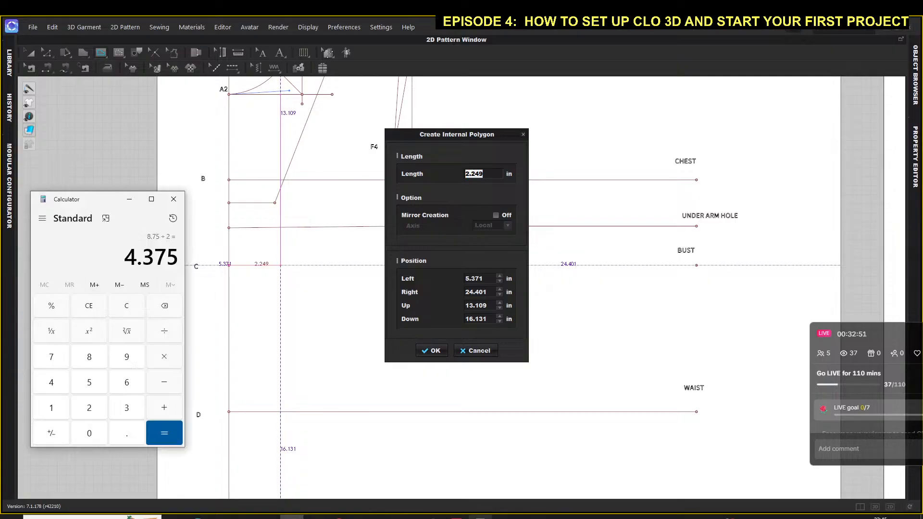
click(292, 517)
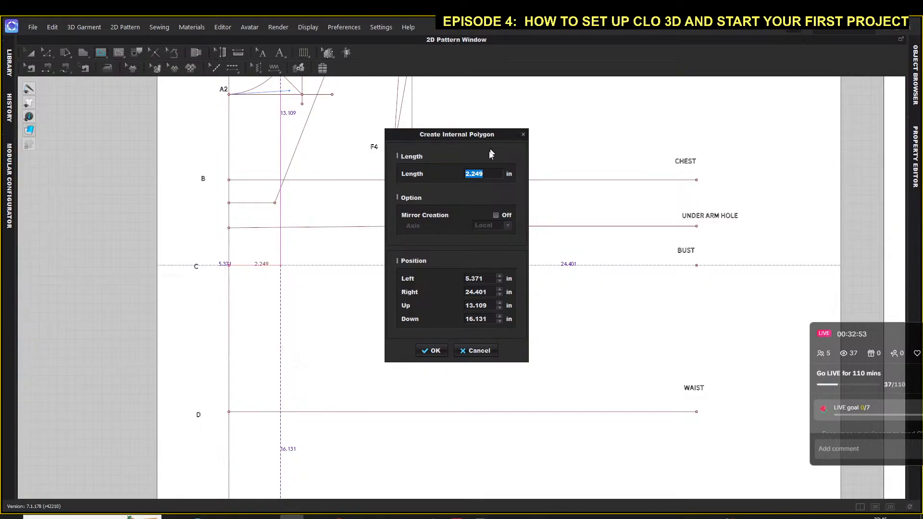
drag(489, 172, 463, 175)
text(4)
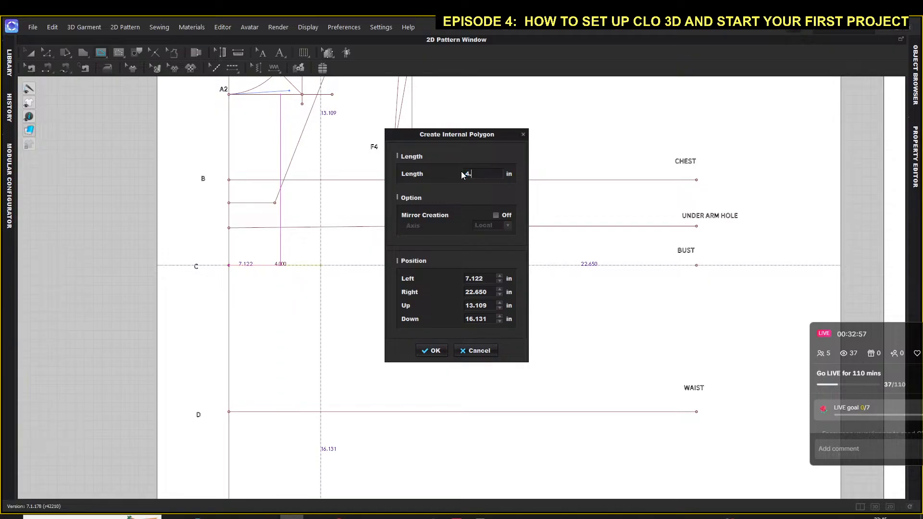
text(.375)
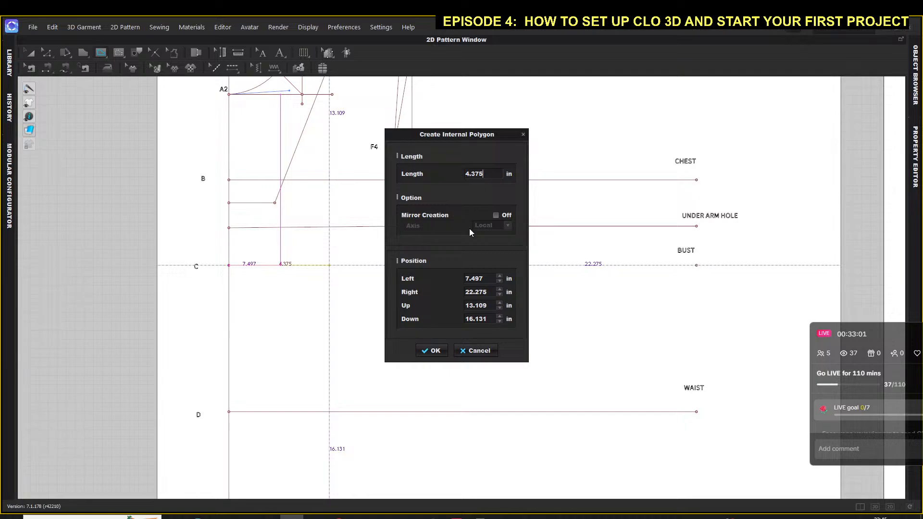
key(Return)
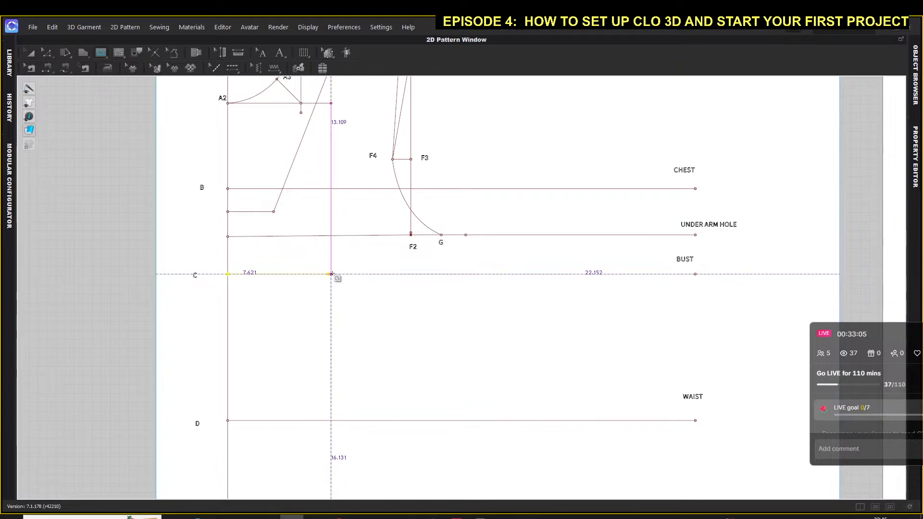
Step: Switch to Transform Pattern and select the short internal line lying on the bust line beside point C
scroll(332, 274, up, 5)
scroll(336, 275, down, 5)
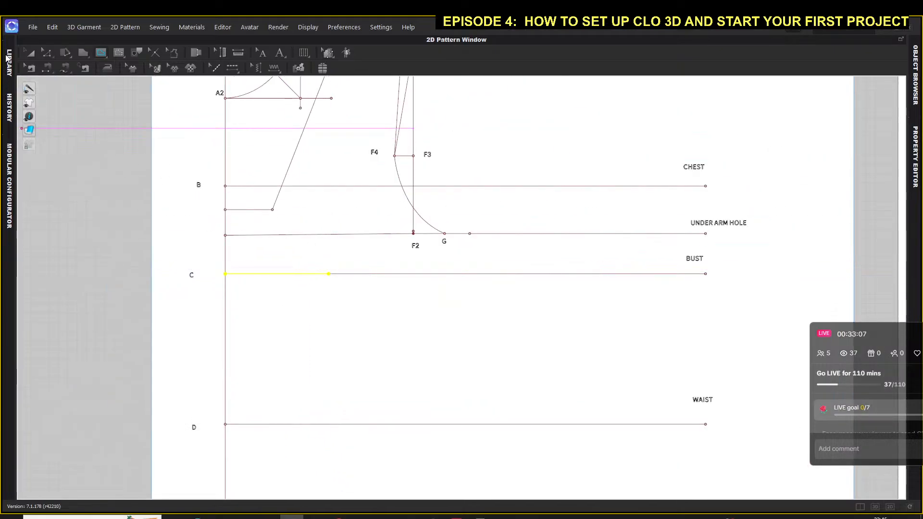
click(29, 52)
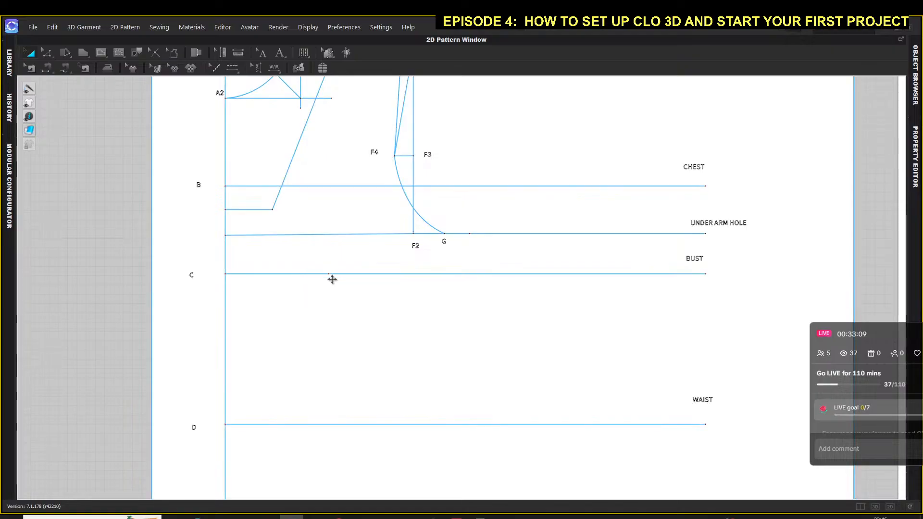
click(318, 274)
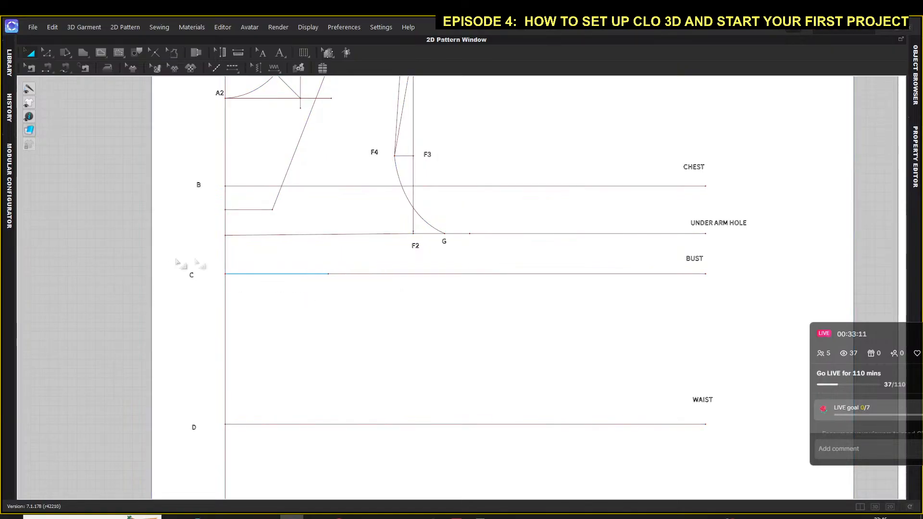
scroll(316, 277, up, 4)
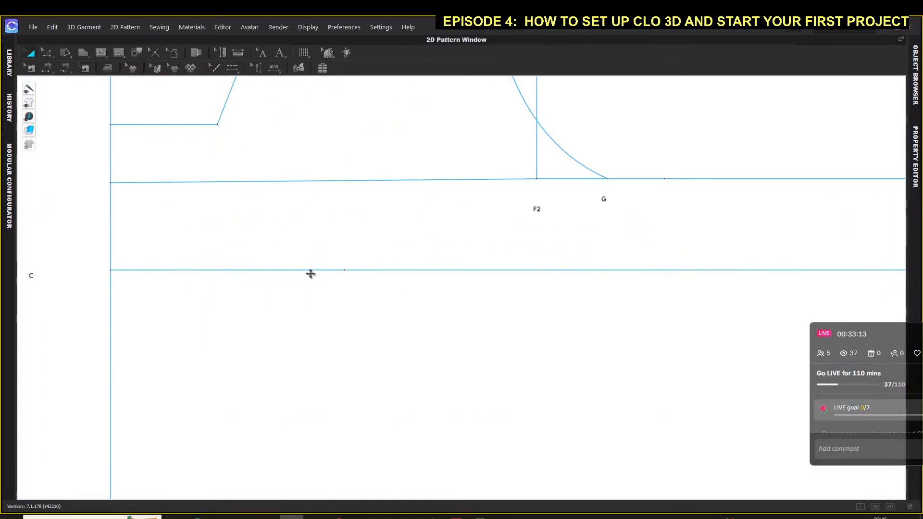
click(330, 267)
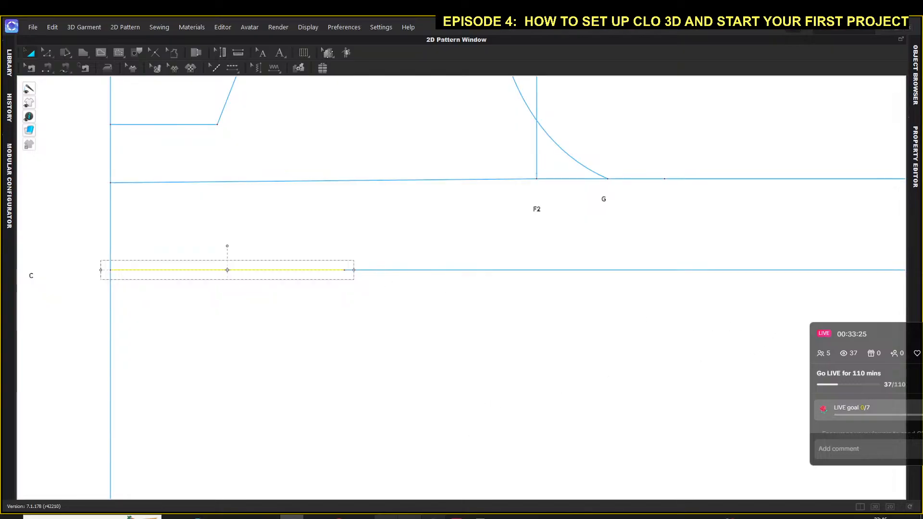
Step: Examine the bust line across the sheet towards the neighbouring reference draft and back to point C
middle_drag(565, 353, 202, 351)
middle_drag(675, 300, 267, 345)
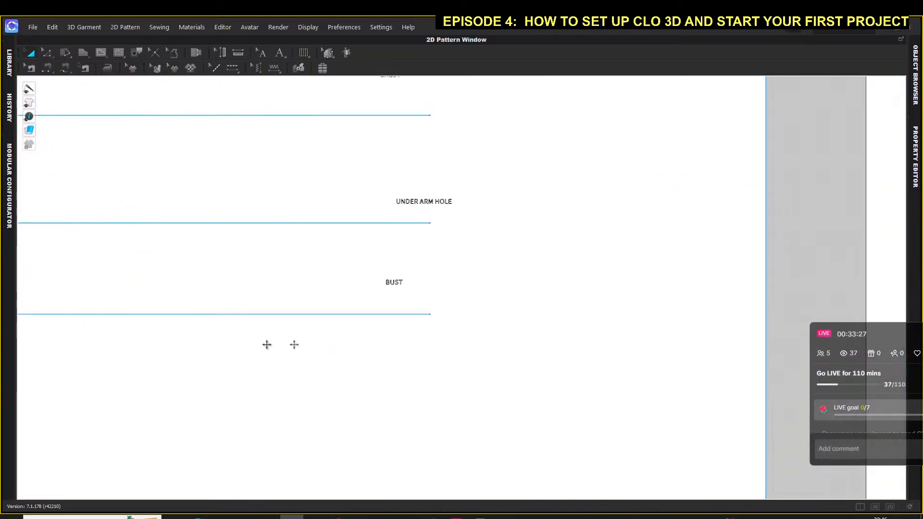
middle_drag(614, 347, 192, 408)
middle_drag(505, 353, 160, 394)
middle_drag(481, 369, 505, 305)
middle_drag(59, 369, 670, 330)
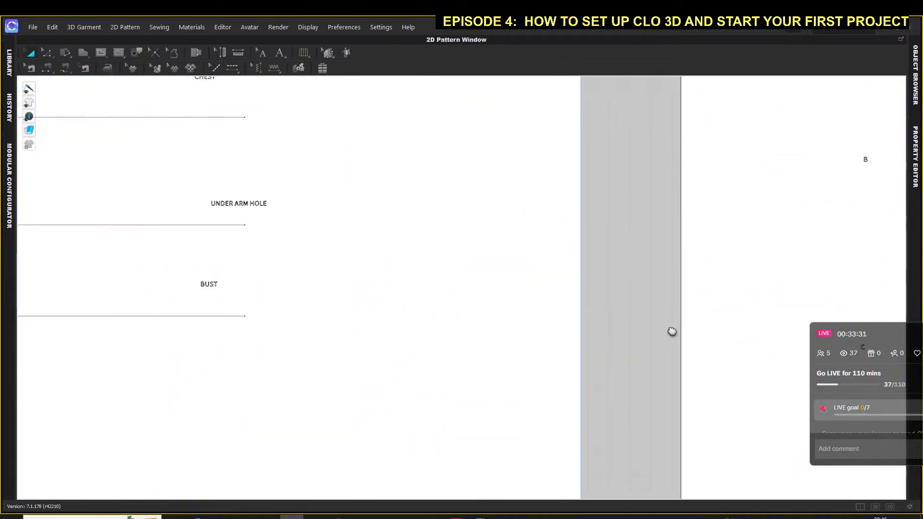
middle_drag(534, 359, 766, 398)
middle_drag(383, 367, 721, 399)
middle_drag(351, 347, 363, 275)
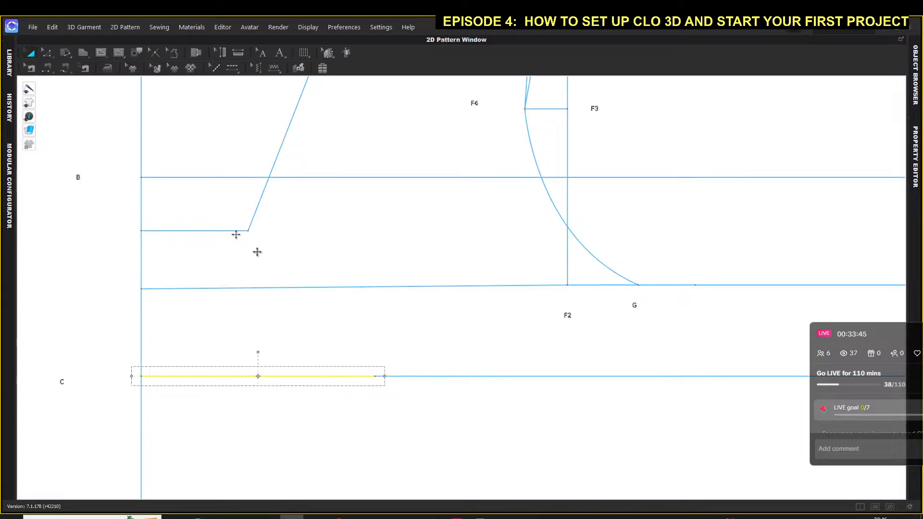
Step: Draw a straight vertical internal line about 13.96 in long from the short bust segment's free end to just below the hip line
click(101, 53)
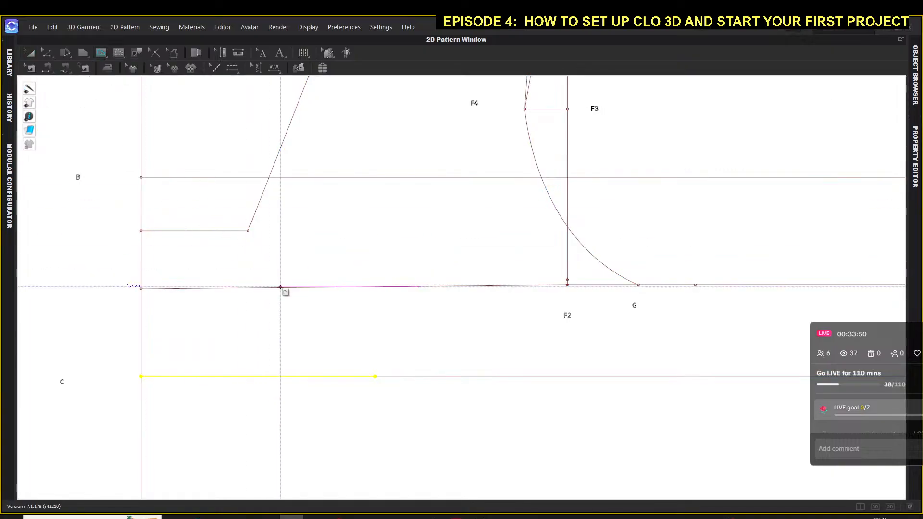
click(375, 377)
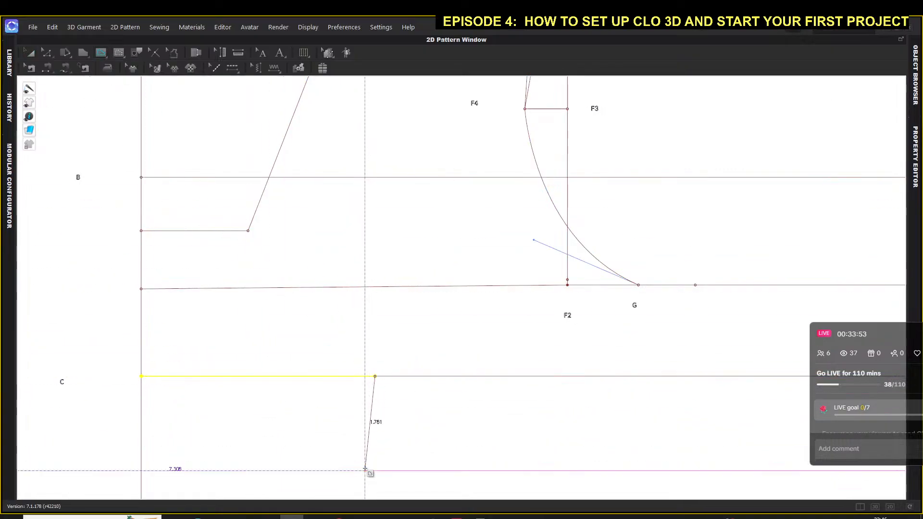
middle_drag(369, 441, 337, 181)
scroll(346, 456, down, 5)
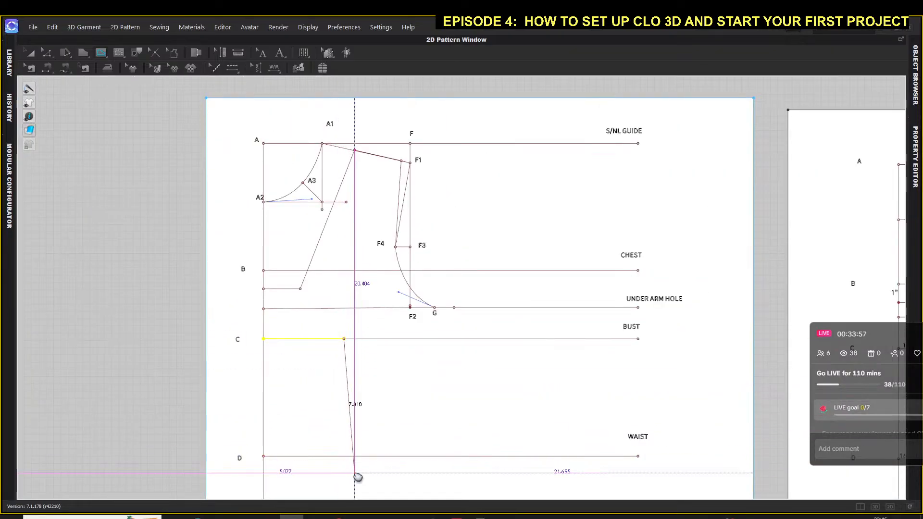
middle_drag(357, 478, 328, 300)
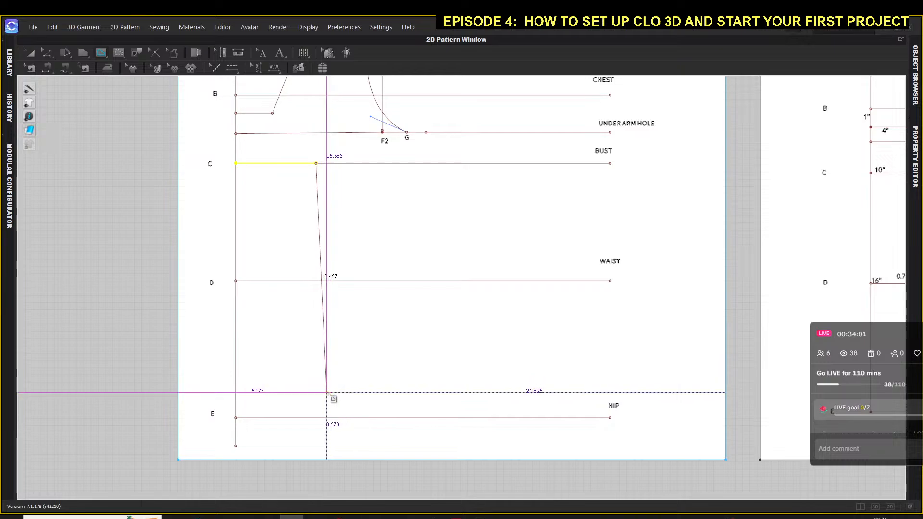
key(shift)
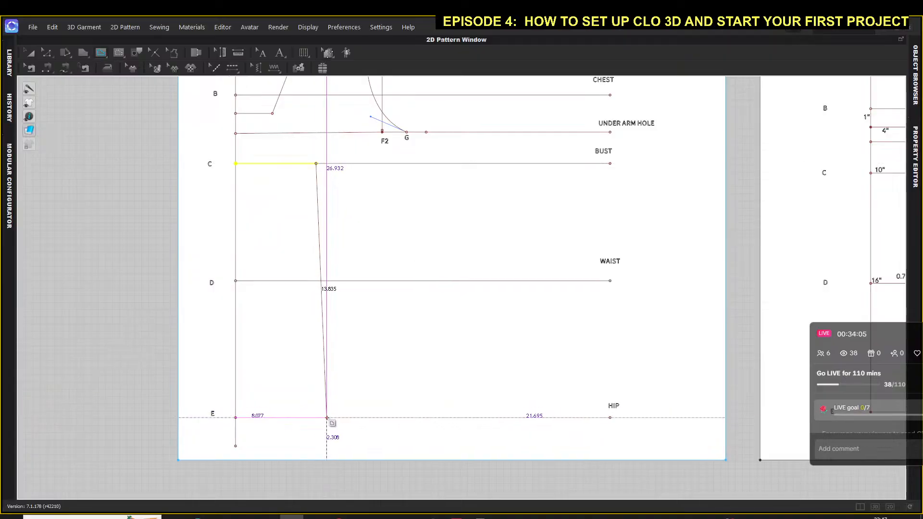
key(shift)
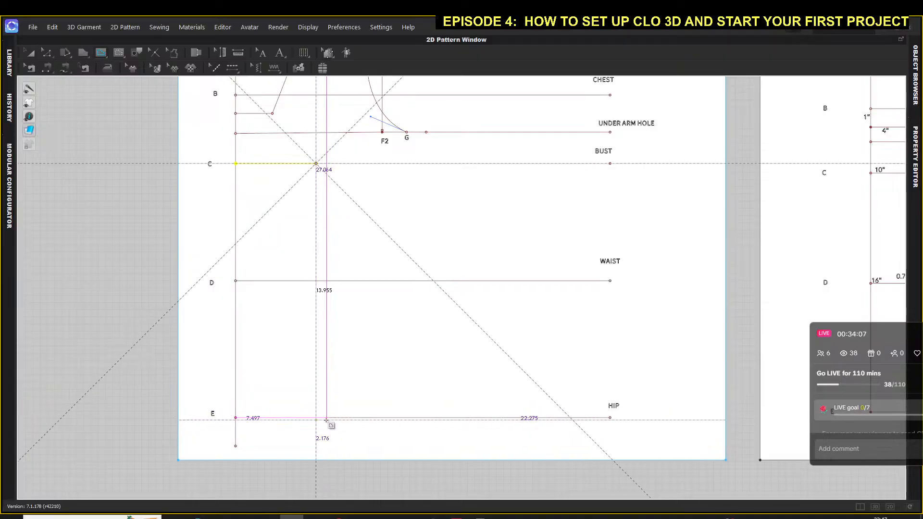
click(316, 420)
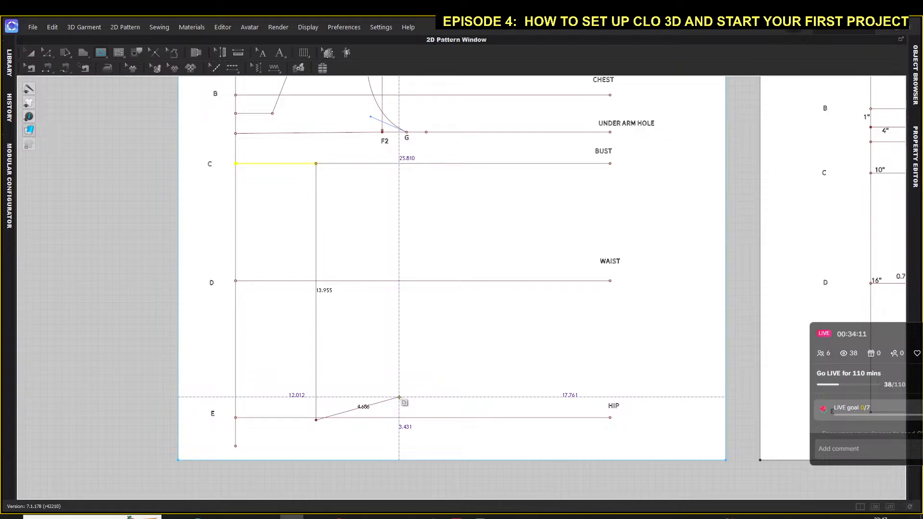
click(400, 398)
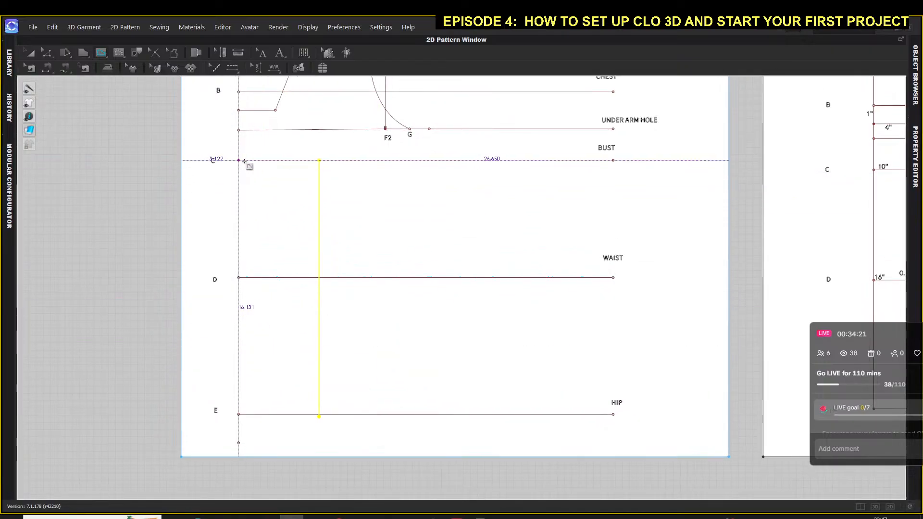
Step: Return to Transform Pattern and deselect the vertical guide line between the bust and hip lines
click(319, 160)
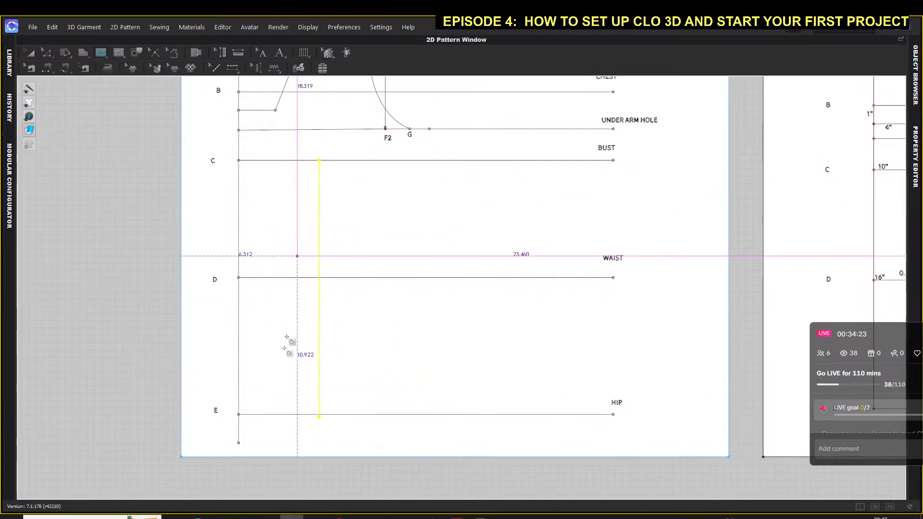
click(320, 416)
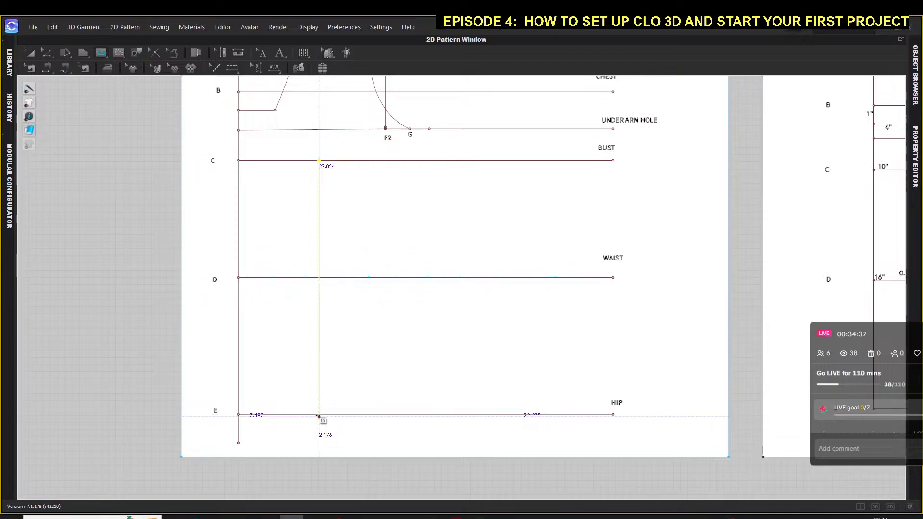
double_click(319, 416)
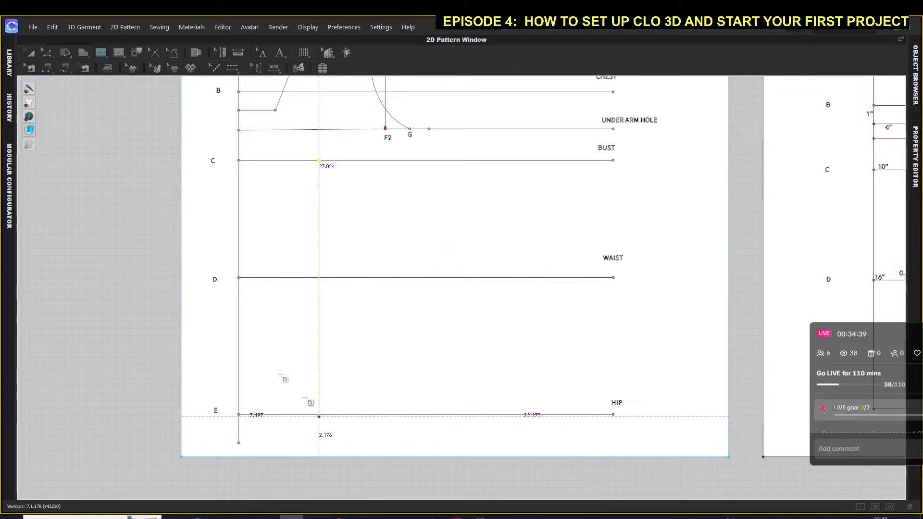
click(30, 53)
click(95, 296)
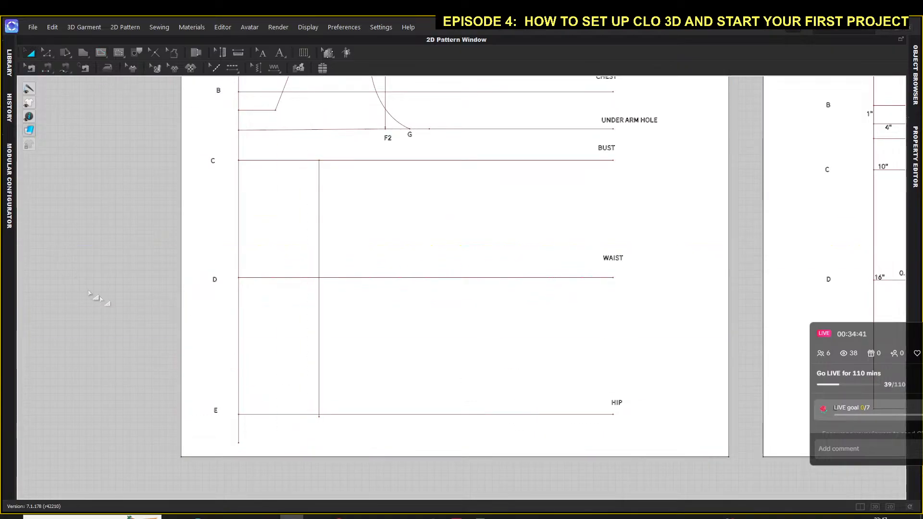
Step: Inspect the overlapping internal lines on the bust line near point C, and leave all lines deselected
scroll(265, 302, down, 3)
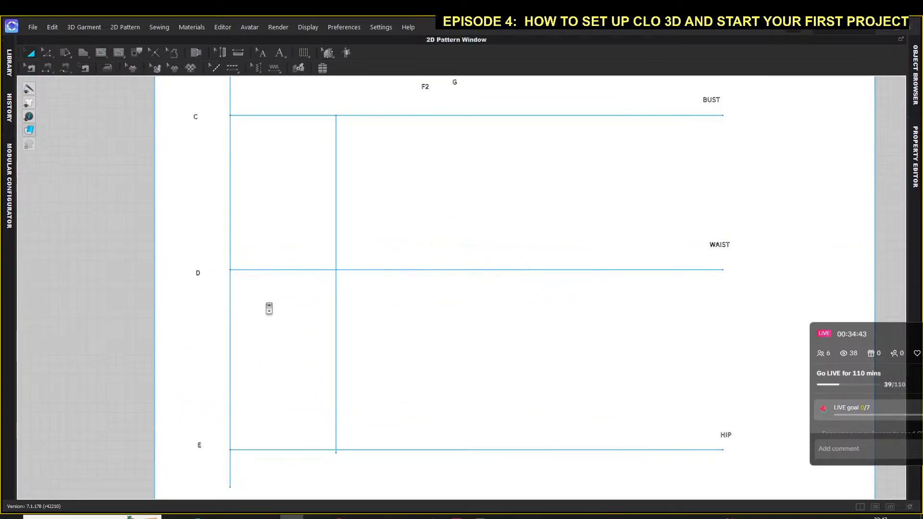
click(275, 116)
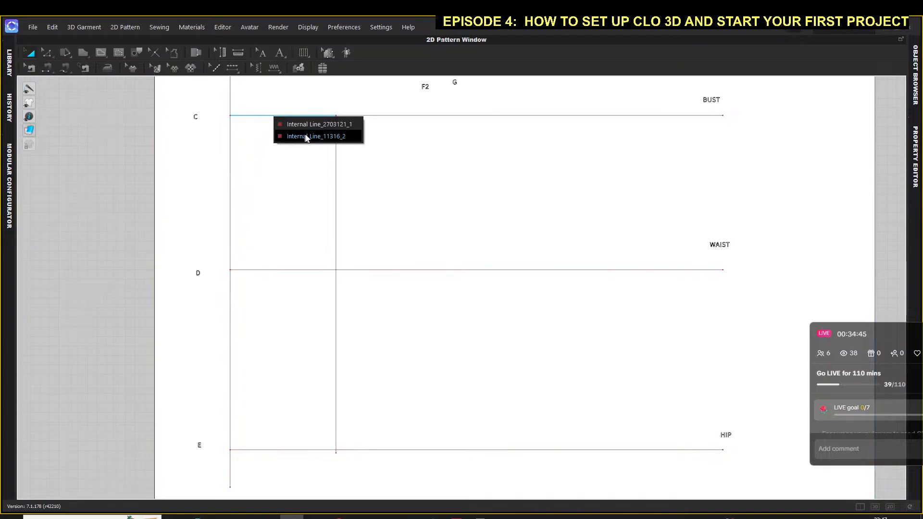
click(299, 168)
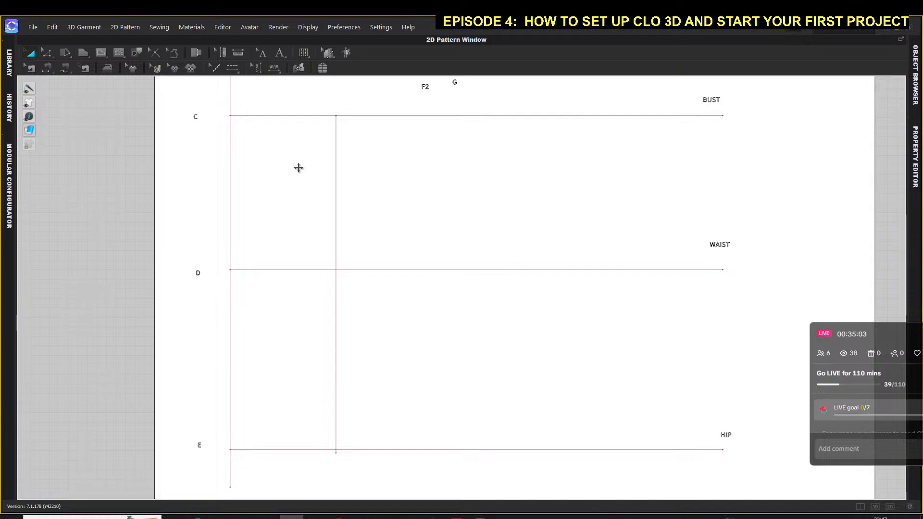
click(292, 270)
click(99, 281)
click(286, 288)
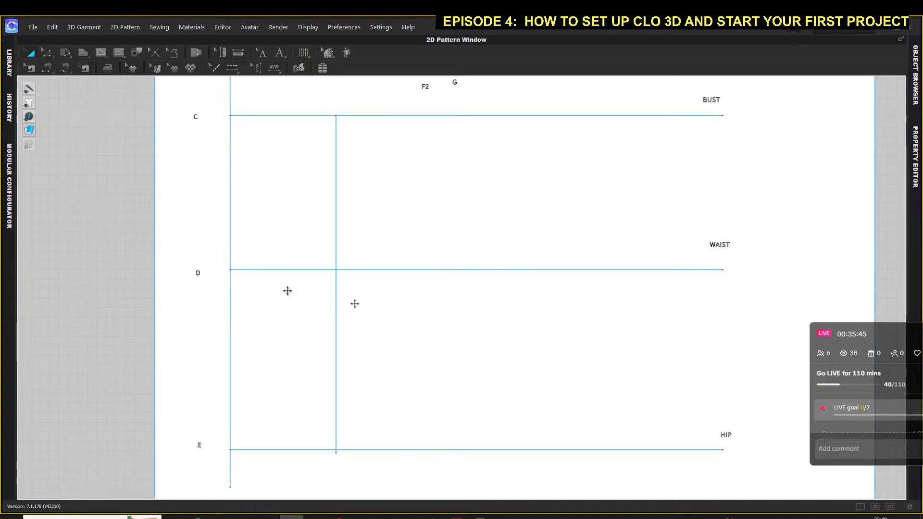
Step: Switch to the 3D garment view and frame the avatar's head and bust in the strapless dress
click(875, 507)
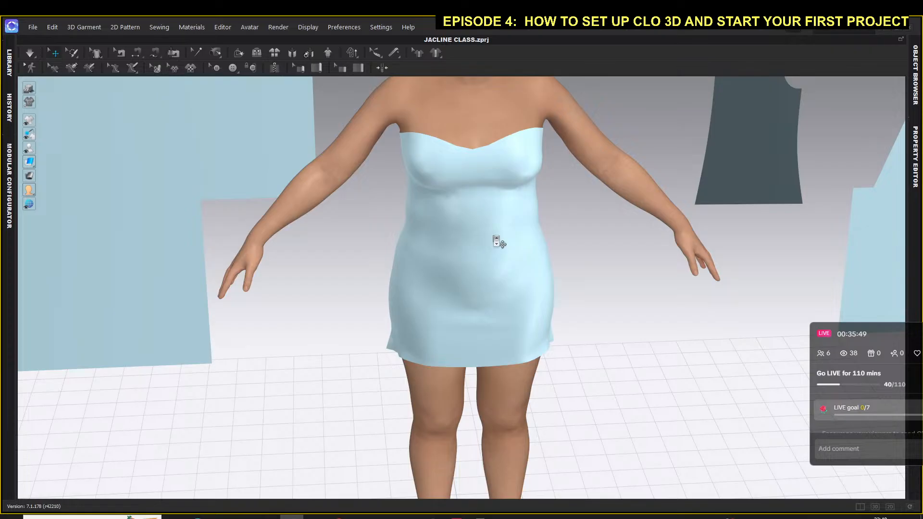
scroll(498, 242, down, 2)
middle_drag(548, 177, 425, 371)
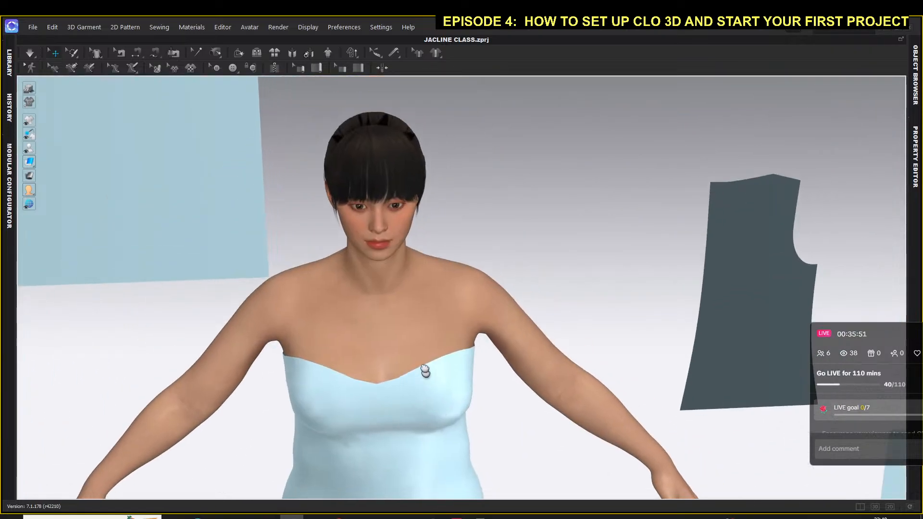
Step: Examine the bust area of the avatar's strapless dress up close from the front
scroll(412, 323, up, 2)
scroll(367, 313, up, 2)
scroll(315, 317, up, 3)
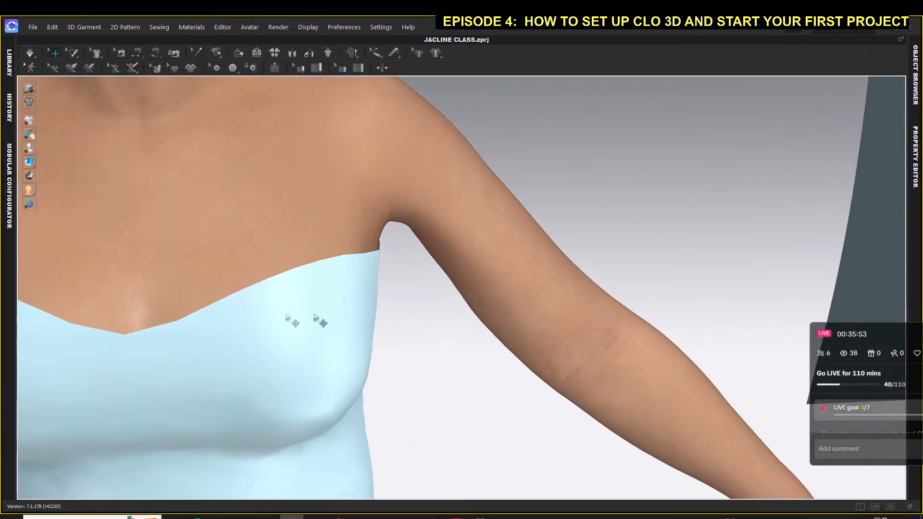
middle_drag(190, 286, 400, 244)
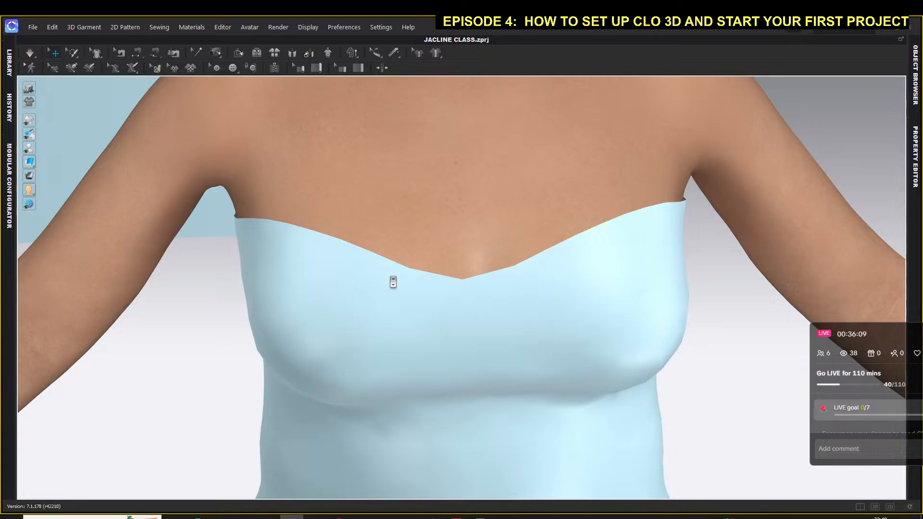
scroll(391, 282, up, 2)
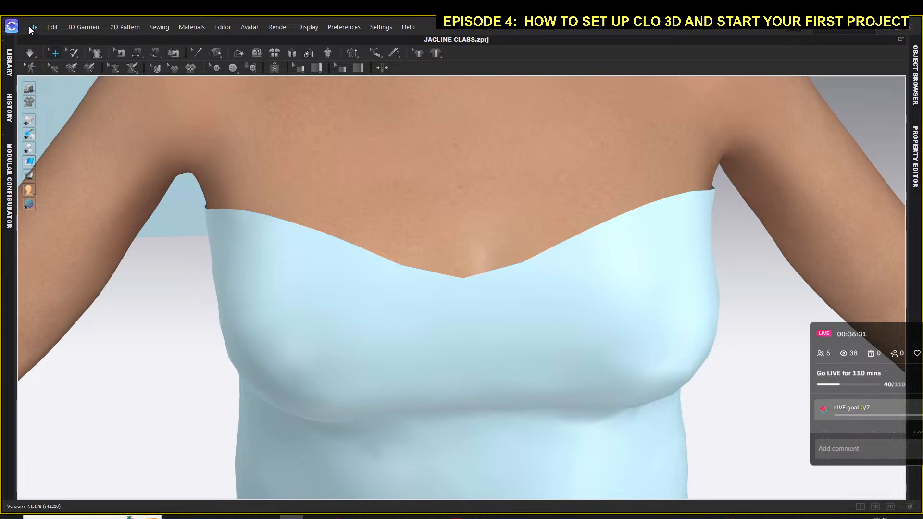
Step: Load the avatar file FV2_Feifei.avt from the library's Female_V2 avatar folder
click(8, 61)
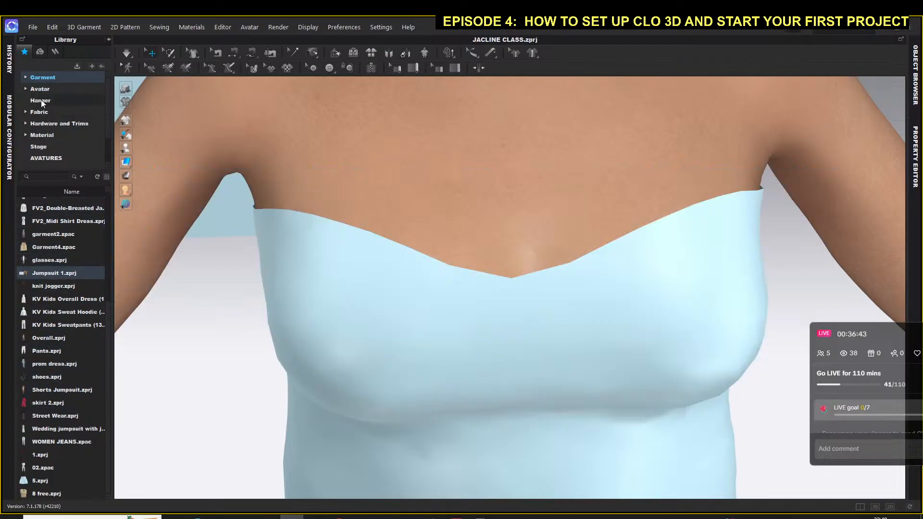
click(40, 90)
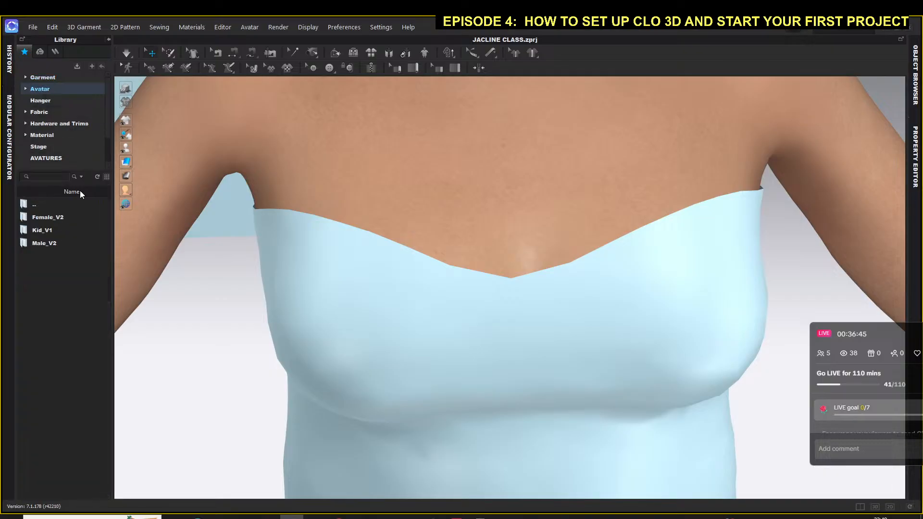
double_click(40, 217)
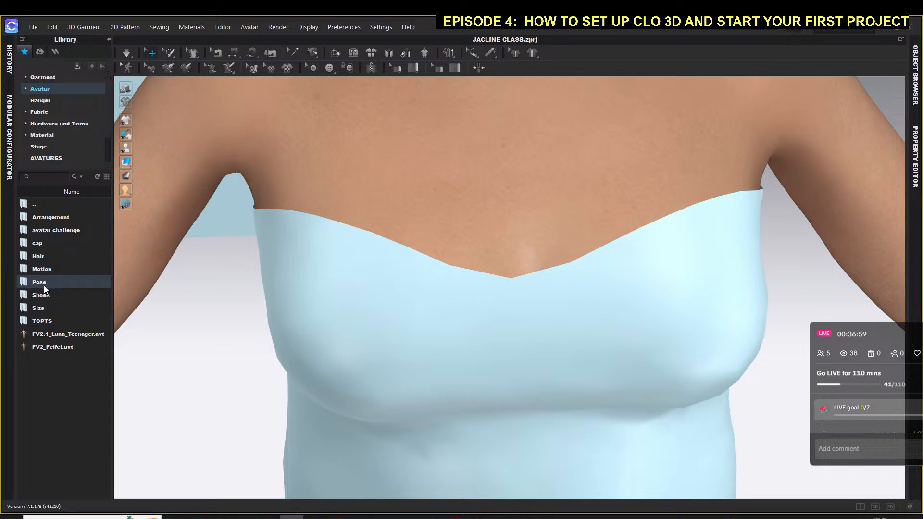
mouse_move(46, 335)
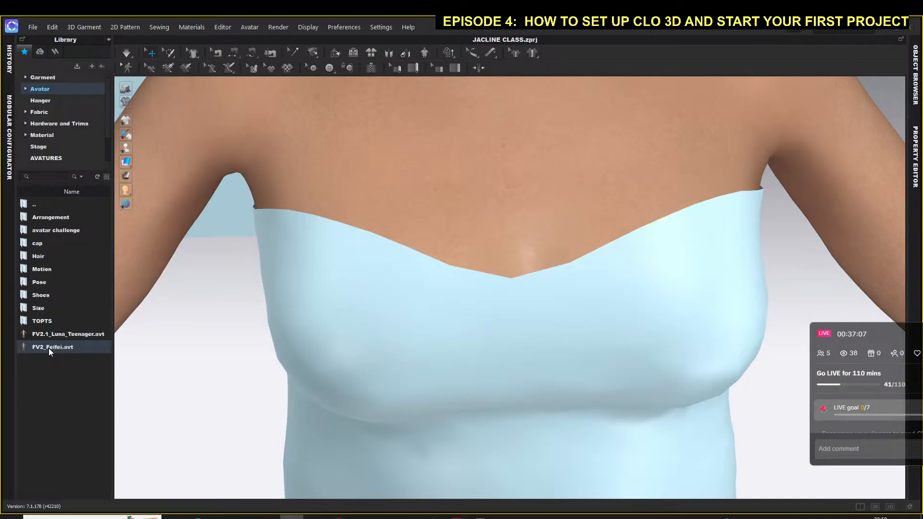
double_click(49, 349)
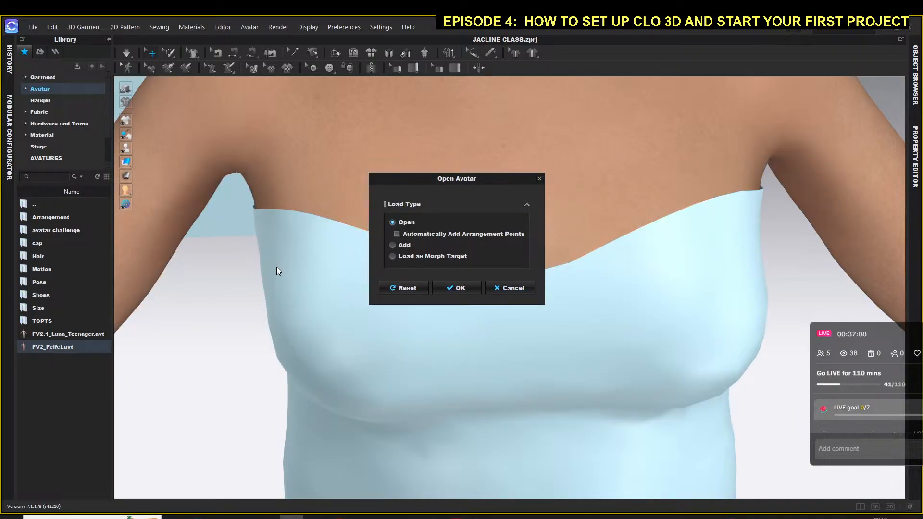
Step: Add Feifei as a second avatar with X and Z translations of -2 m, maintaining the current size and pose, and move her beside the dressed avatar
click(394, 246)
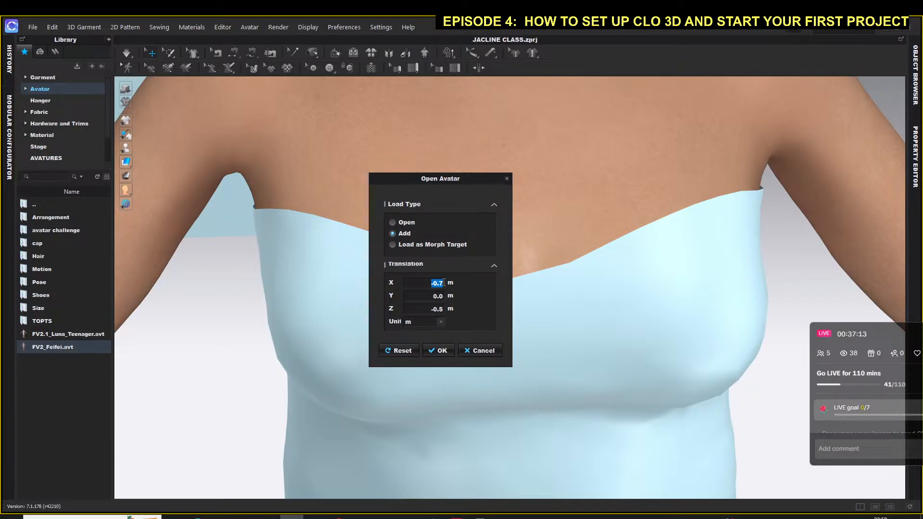
text(3)
click(442, 310)
click(440, 283)
text(-3)
key(BackSpace)
text(2)
click(441, 307)
text(-2)
click(435, 351)
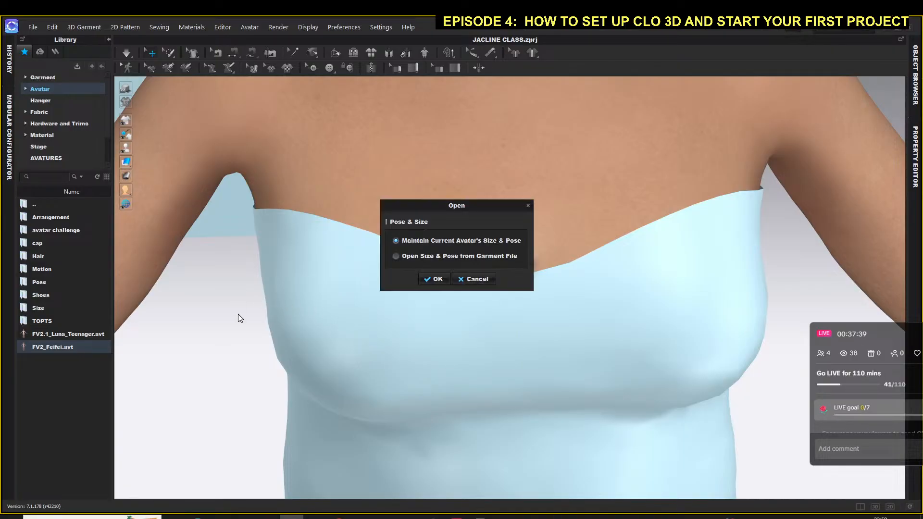
click(447, 278)
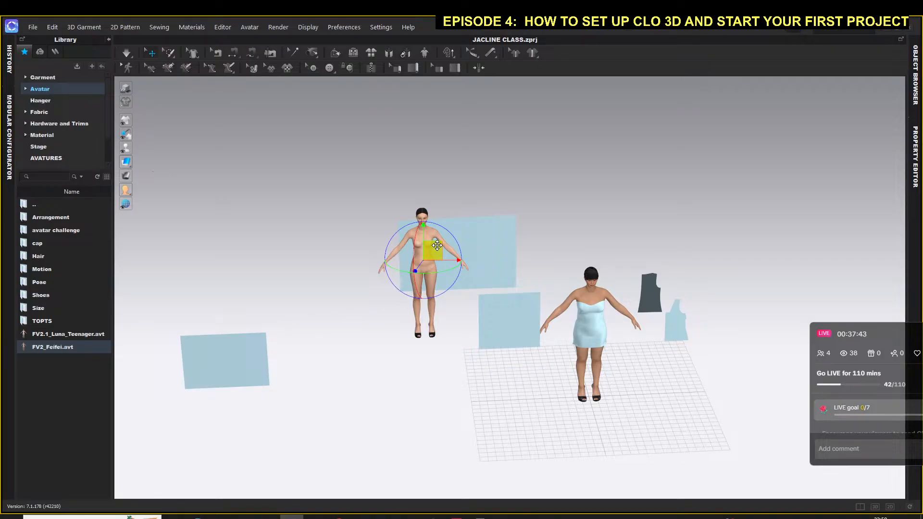
drag(433, 247, 658, 322)
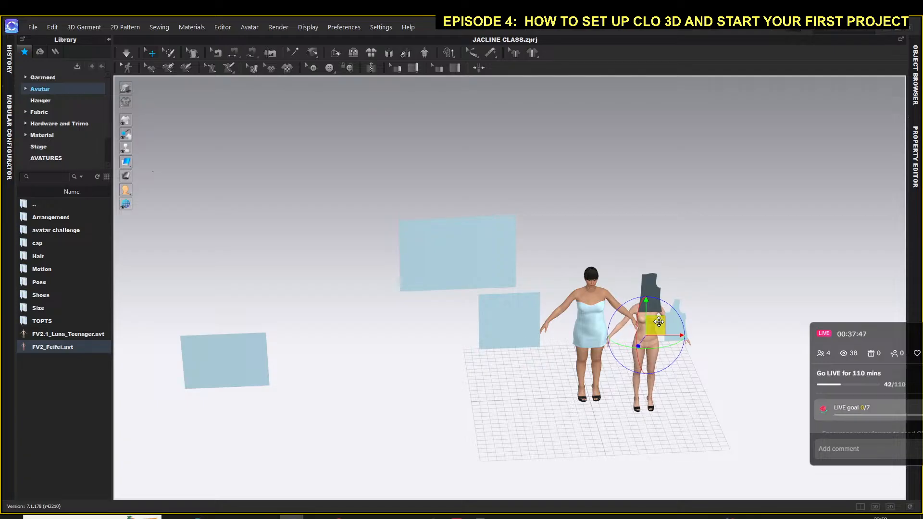
Step: Move the rectangular pattern piece in front of the Feifei avatar and the light-blue bodice piece well out beside her
click(497, 315)
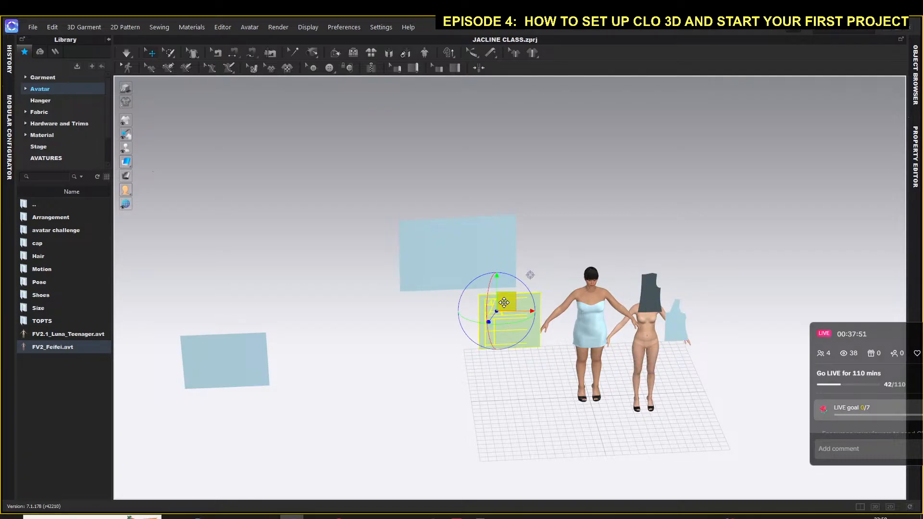
drag(531, 310, 648, 348)
scroll(647, 336, up, 5)
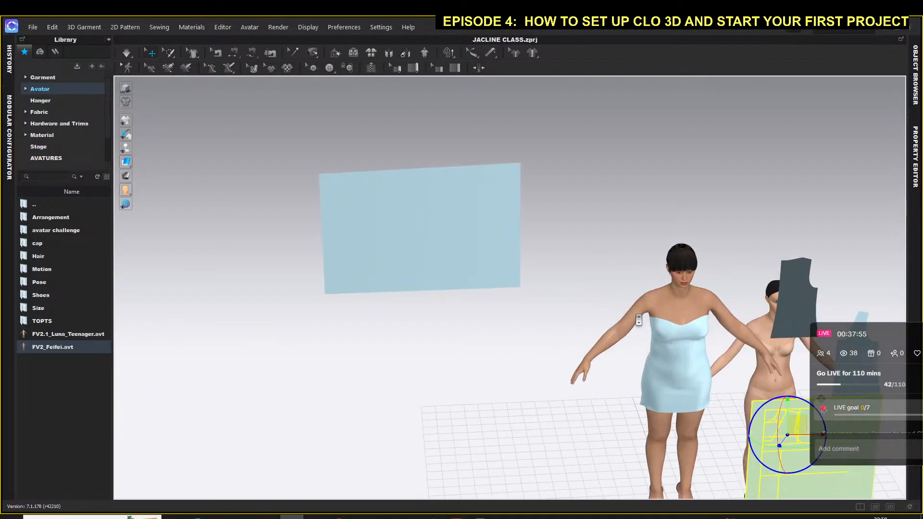
middle_drag(635, 295, 202, 245)
click(518, 345)
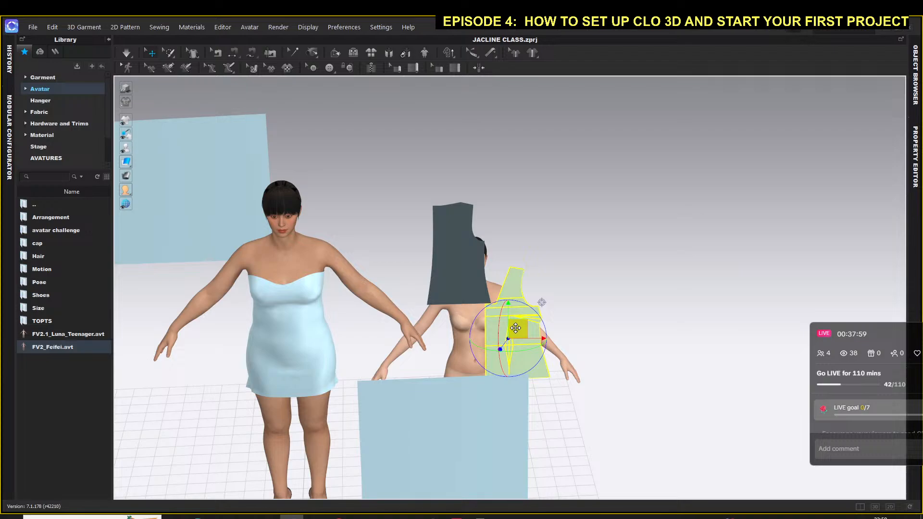
drag(531, 323, 673, 310)
Step: Move the dark bodice piece up clear of the Feifei avatar's head and shift the rectangular piece slightly in front of her lower body
click(453, 242)
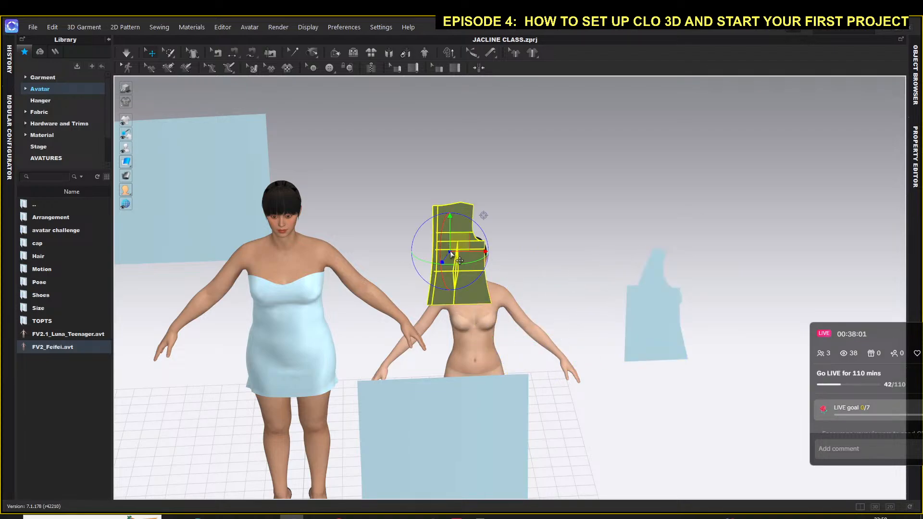
drag(454, 242, 401, 164)
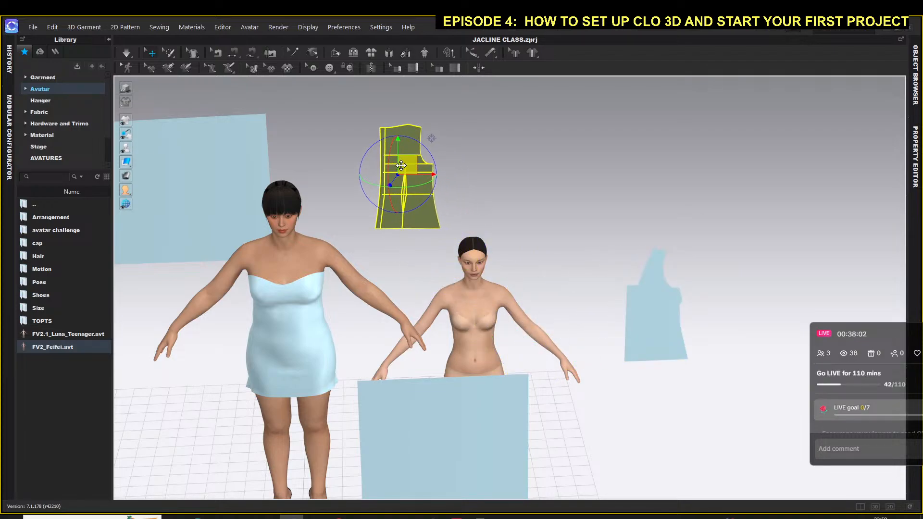
click(447, 425)
drag(455, 412, 499, 386)
Step: Compare the Feifei avatar with the dressed avatar, selecting the torso of each in turn
scroll(473, 347, down, 2)
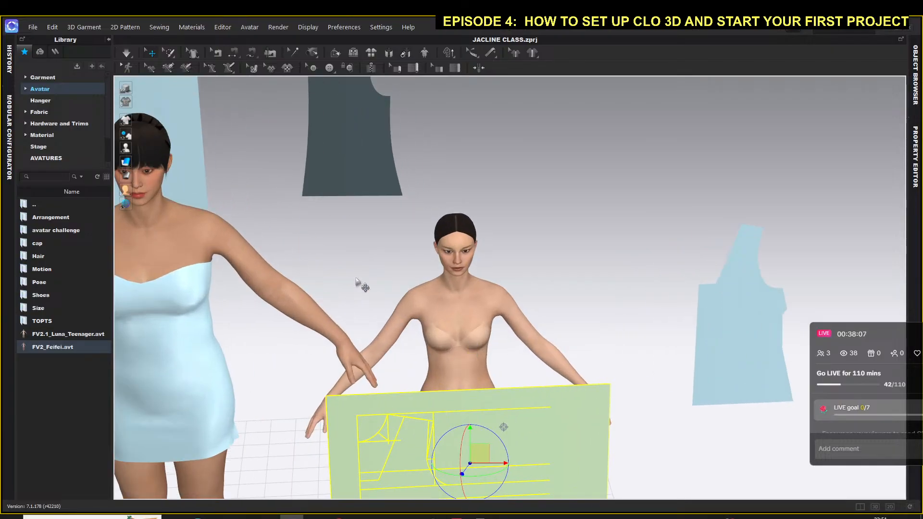
middle_drag(365, 284, 481, 264)
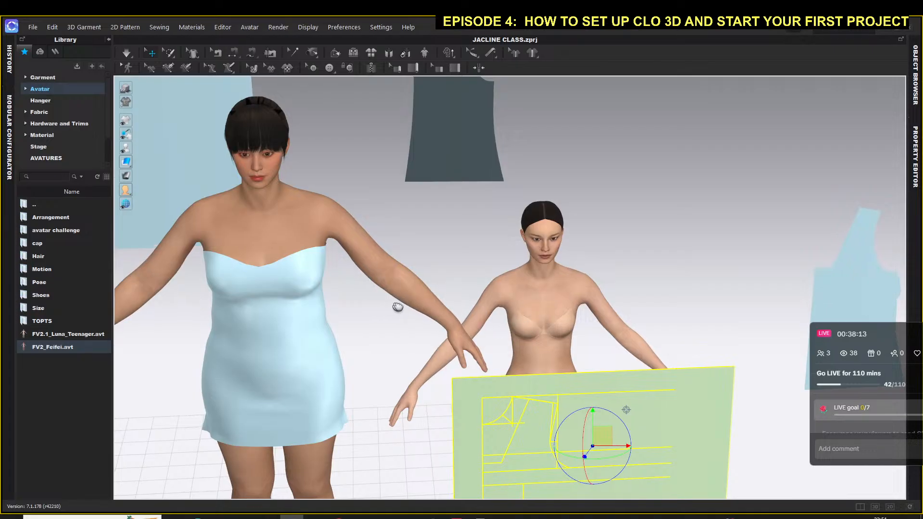
scroll(404, 298, up, 3)
click(563, 303)
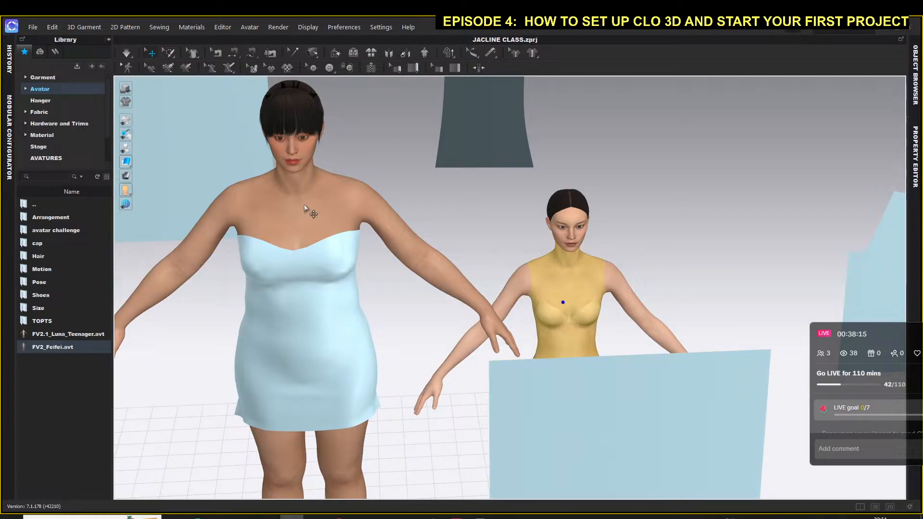
click(304, 205)
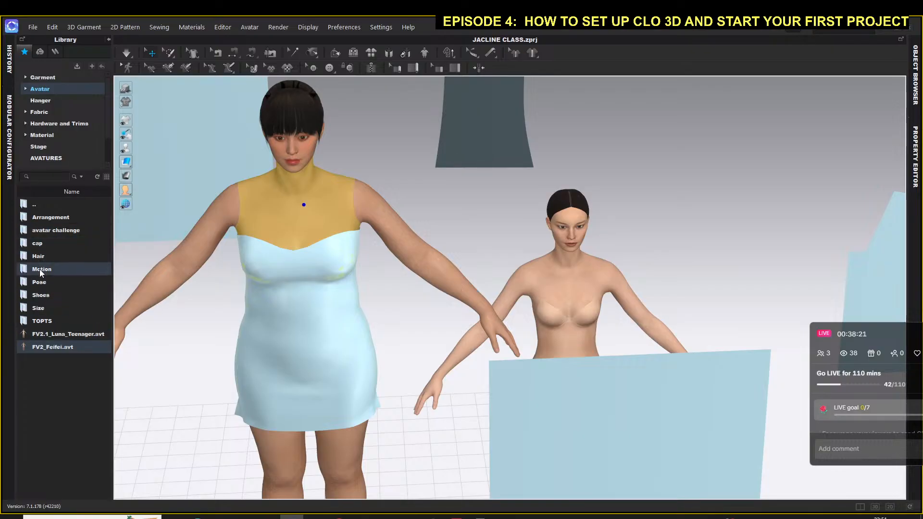
click(42, 307)
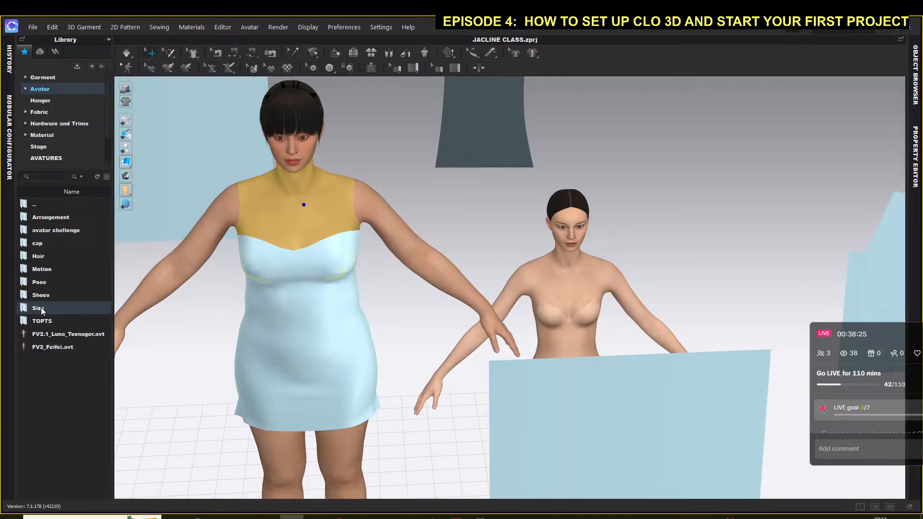
double_click(42, 307)
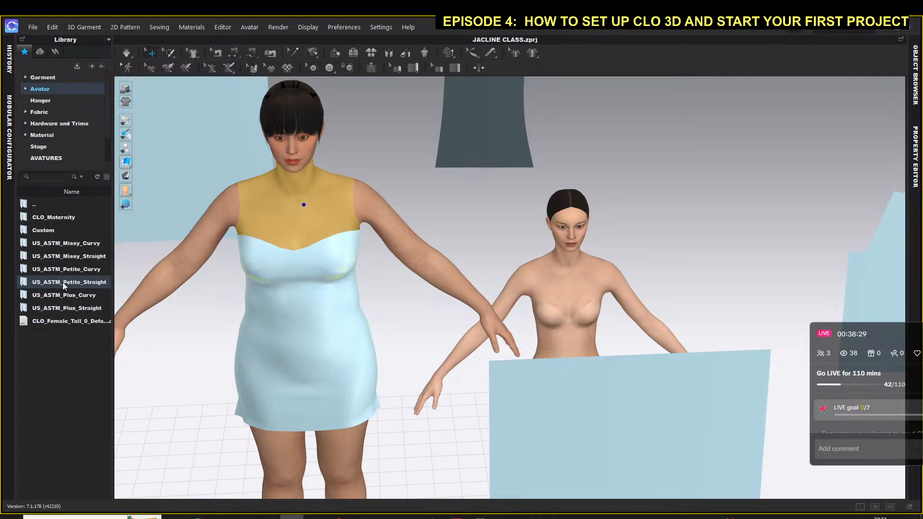
double_click(62, 282)
double_click(66, 322)
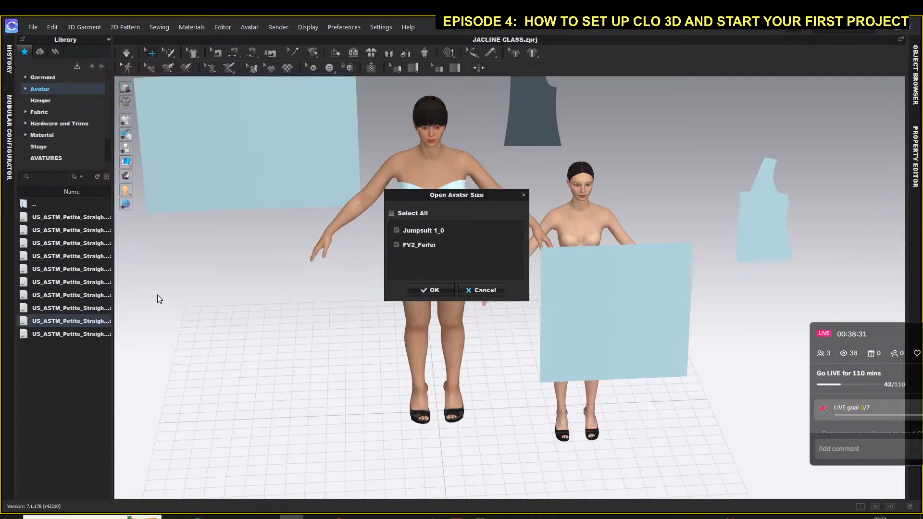
click(397, 231)
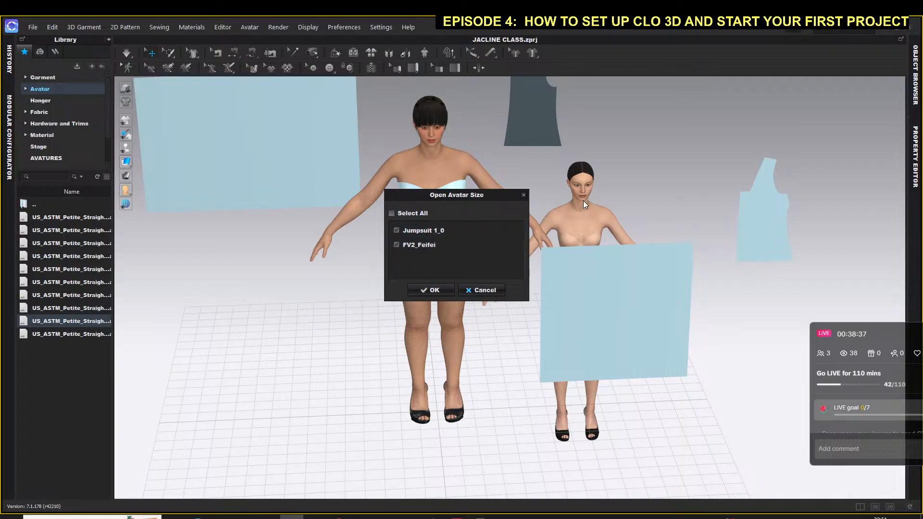
click(492, 291)
Step: Select the Feifei avatar's torso and compare her bust and figure with those of the dressed avatar
click(585, 231)
scroll(582, 229, up, 5)
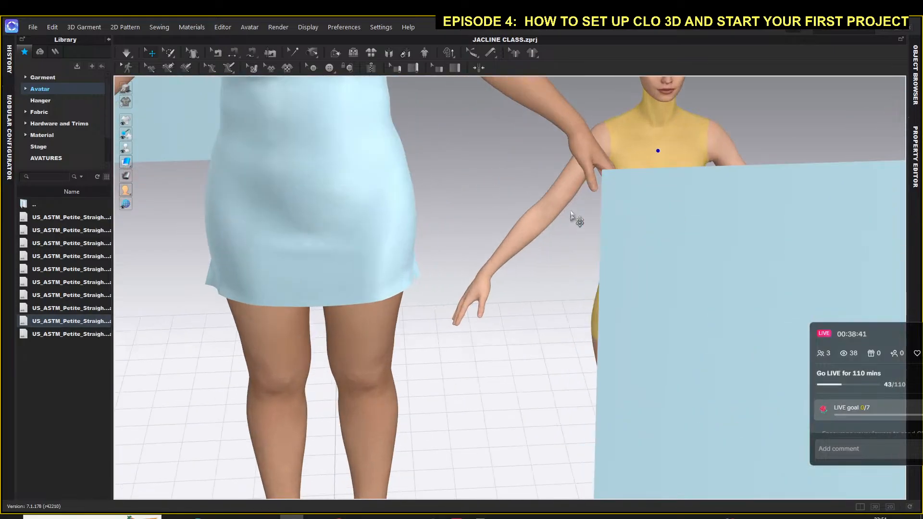
middle_drag(563, 179, 389, 254)
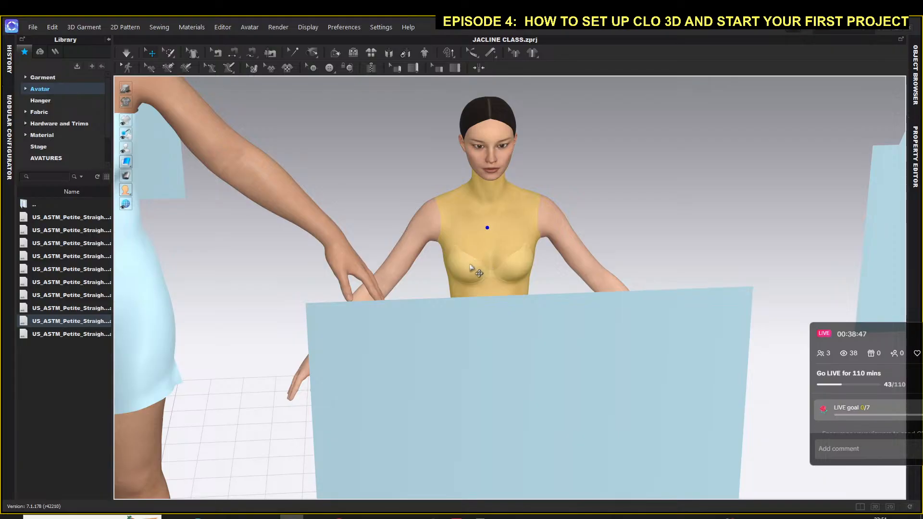
middle_drag(482, 265, 510, 258)
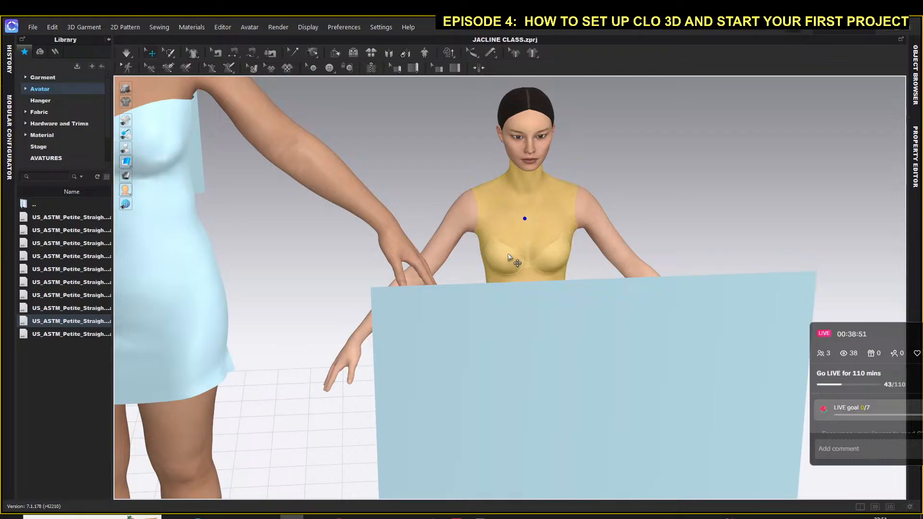
middle_drag(241, 207, 427, 249)
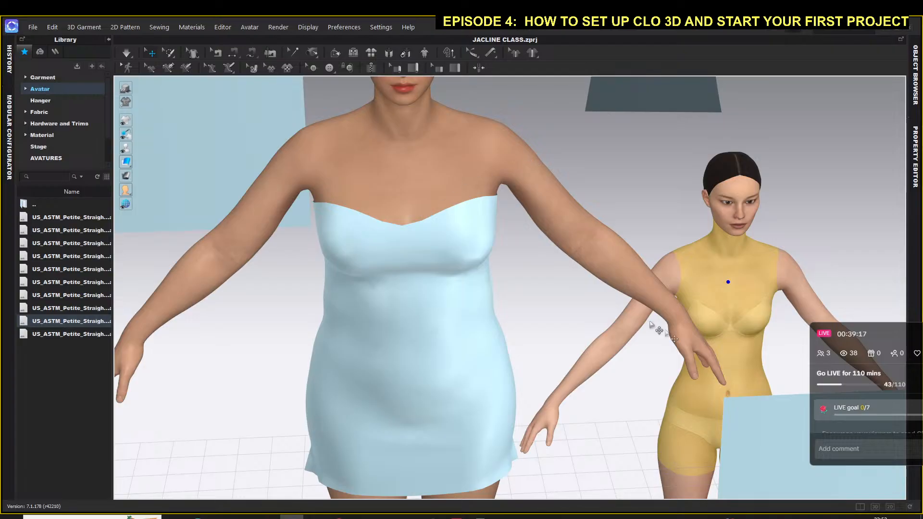
middle_drag(772, 313, 694, 273)
scroll(625, 264, up, 5)
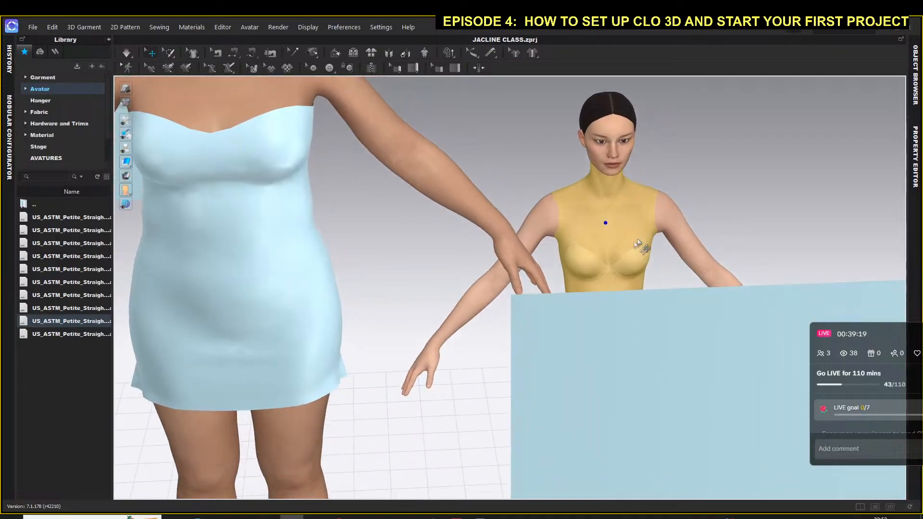
scroll(611, 259, up, 3)
scroll(614, 263, up, 2)
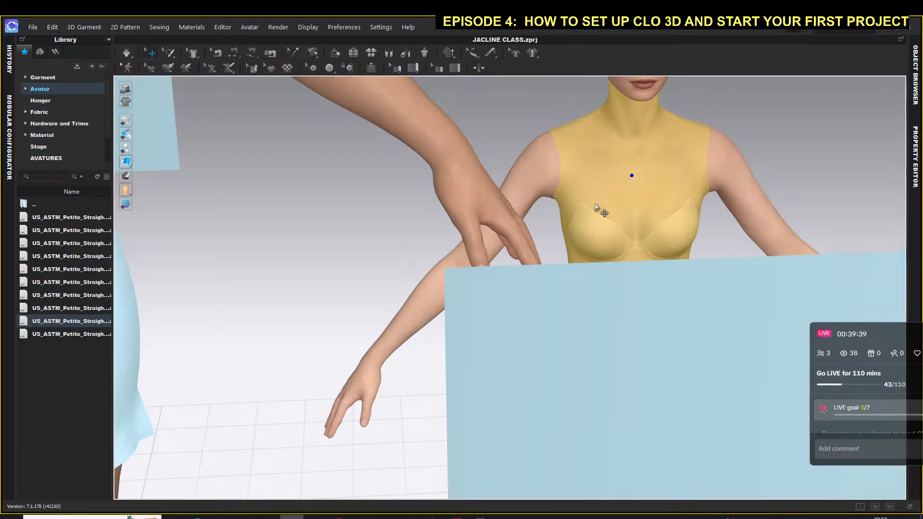
scroll(598, 210, down, 2)
scroll(598, 210, up, 3)
scroll(598, 211, down, 5)
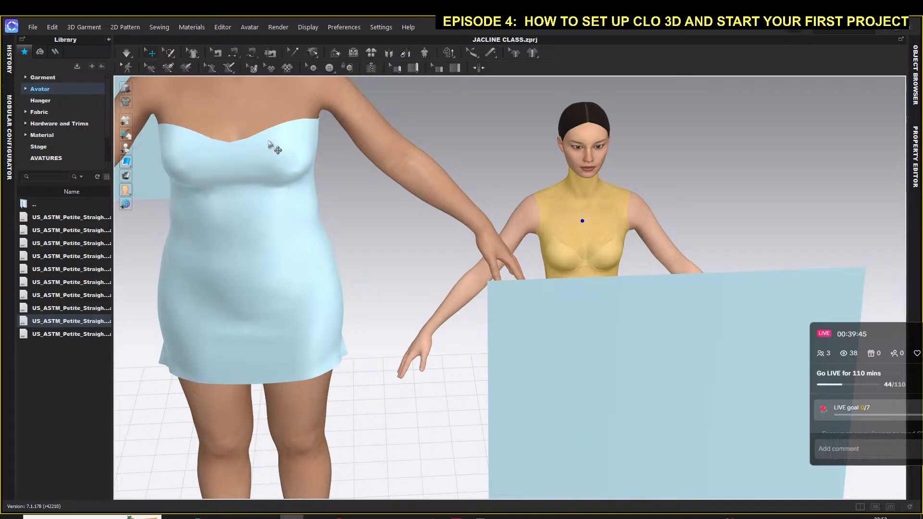
Step: Delete the Feifei avatar, keeping only the avatar in the strapless dress
scroll(272, 159, down, 2)
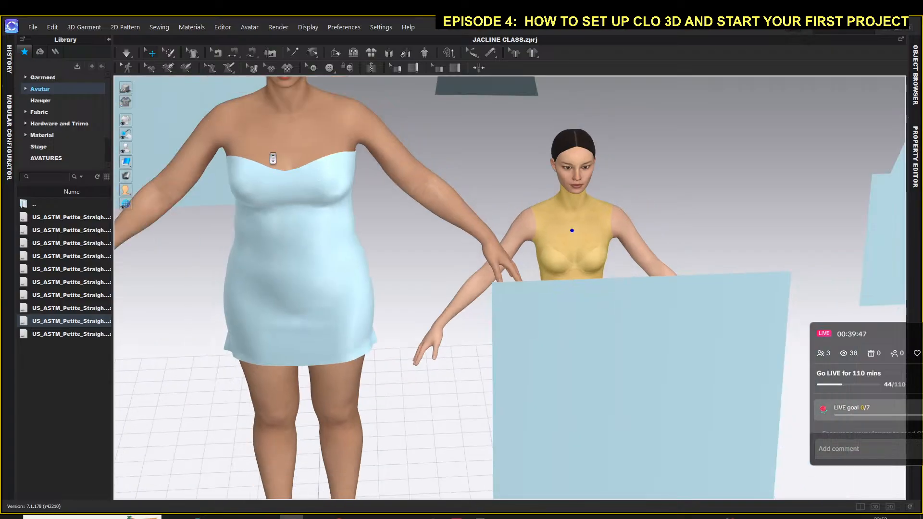
right_click(566, 229)
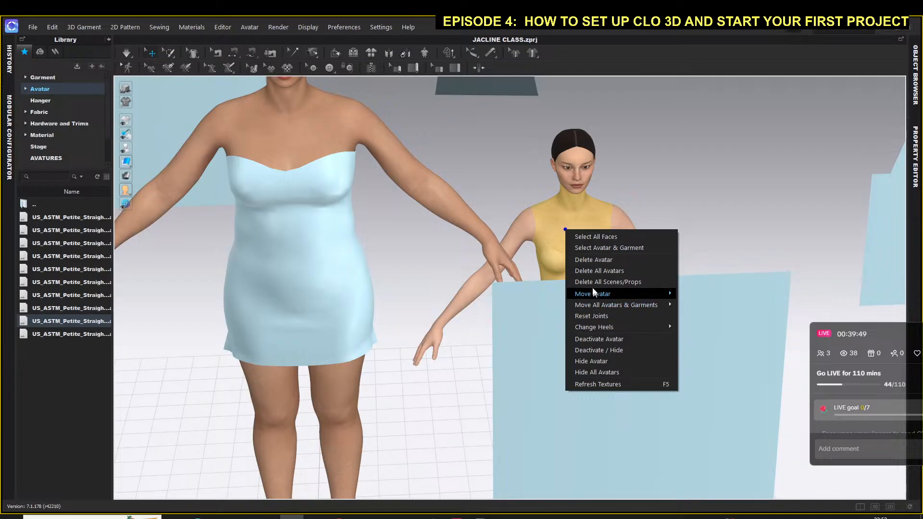
click(594, 260)
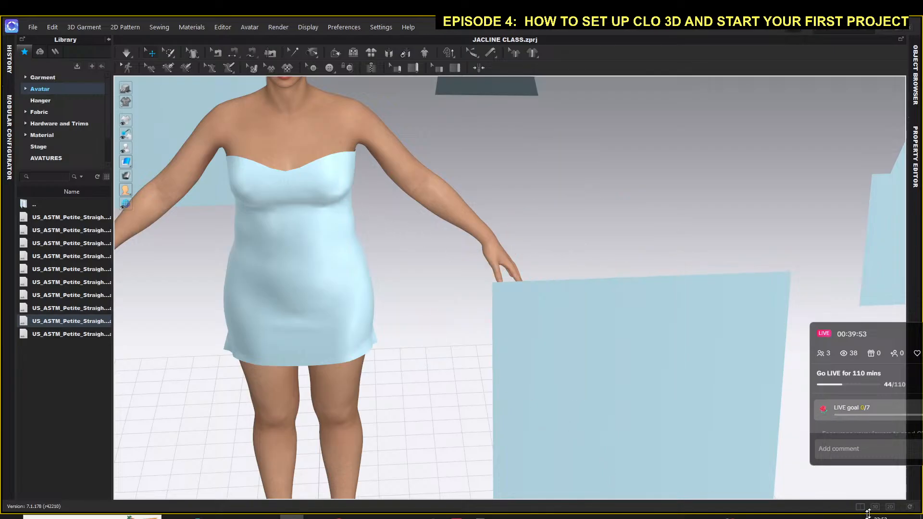
Step: Display only the 2D pattern window, then divide 1.5 by 2 in Calculator for the half dart width
click(890, 507)
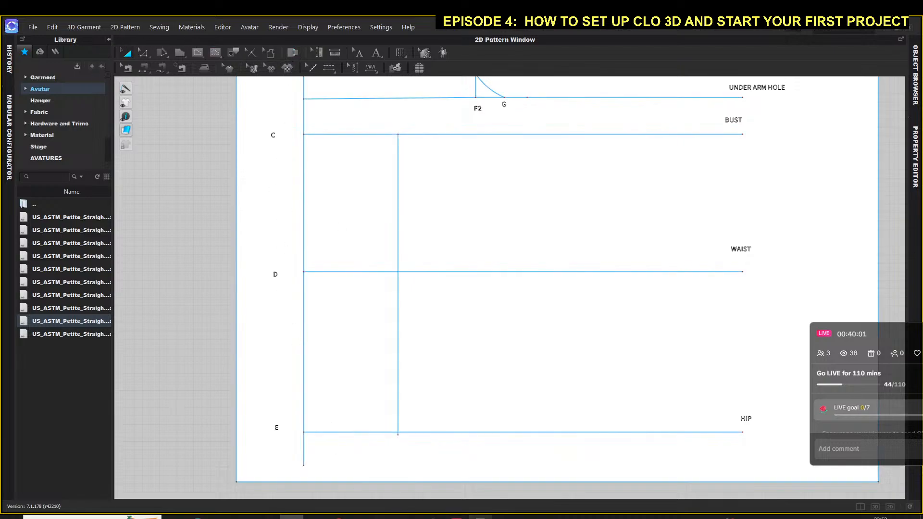
click(480, 517)
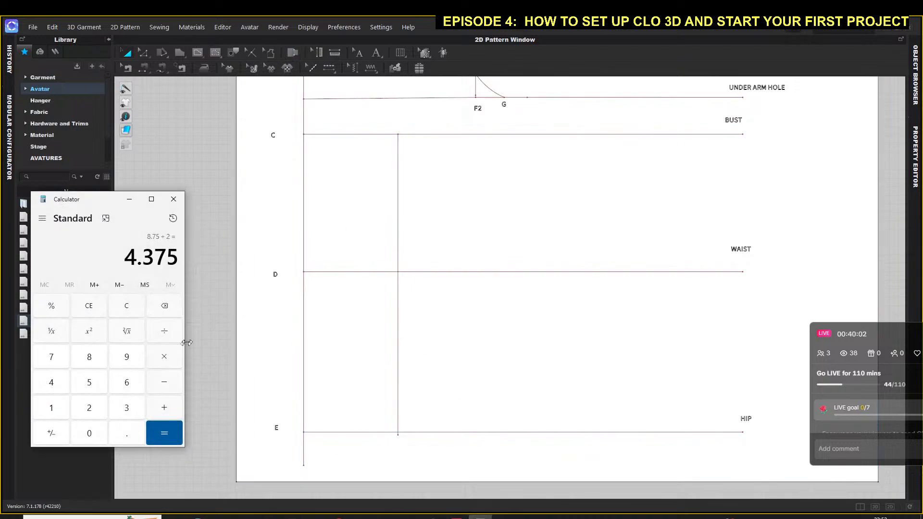
click(82, 311)
click(66, 417)
click(126, 438)
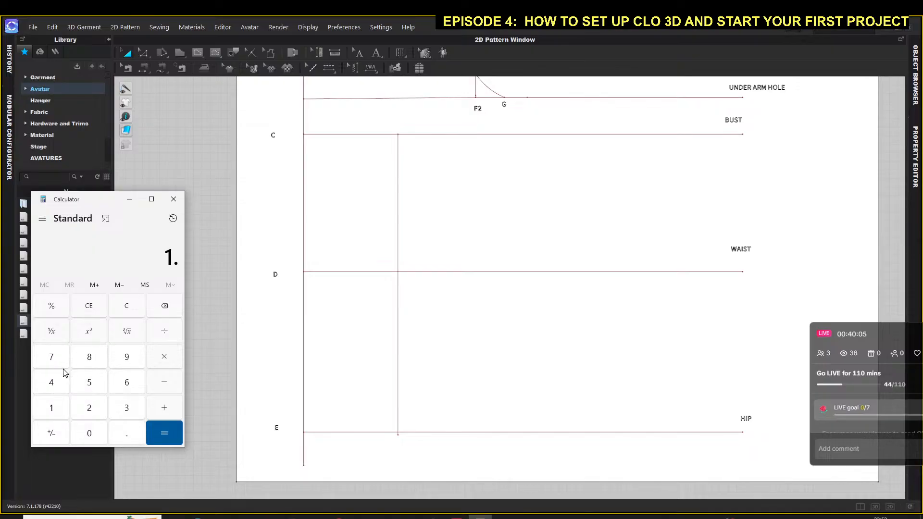
click(99, 385)
click(164, 338)
click(91, 409)
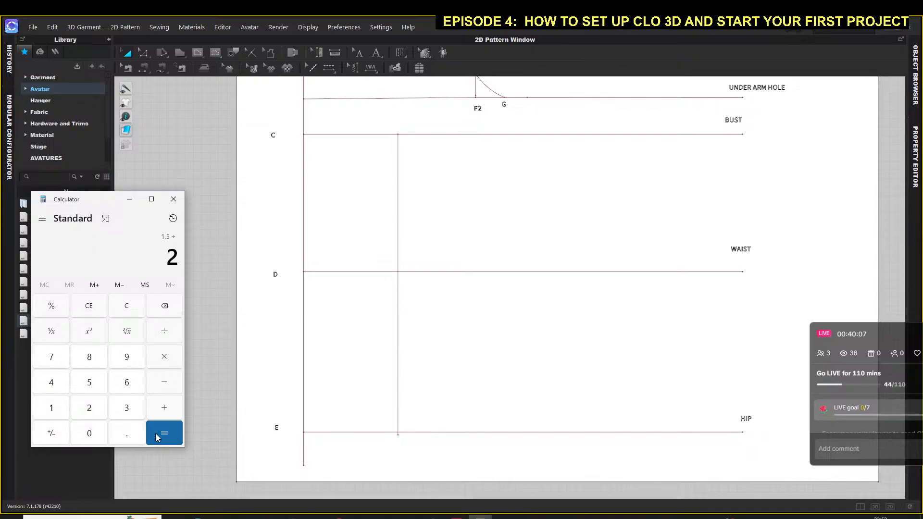
click(162, 434)
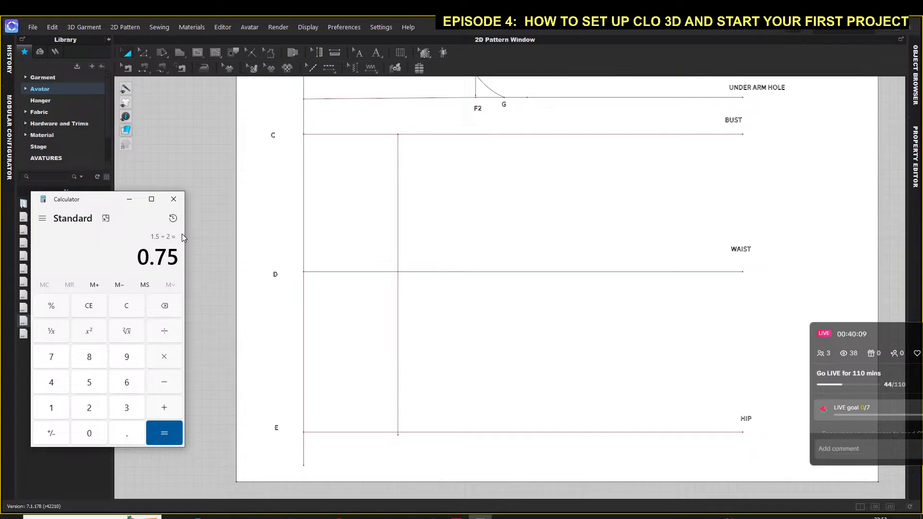
Step: Draw a 0.75 in internal line along the waist line from the vertical dart guide, heading away from point D
click(198, 52)
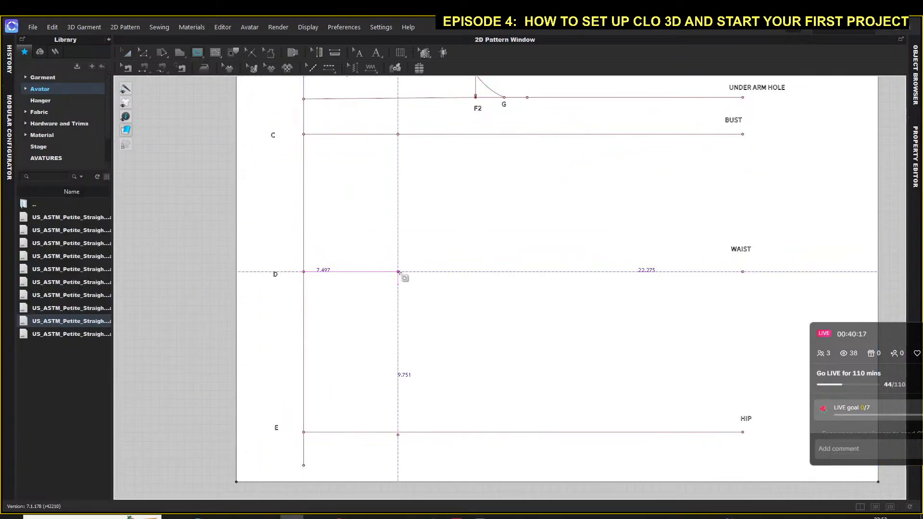
scroll(399, 272, up, 5)
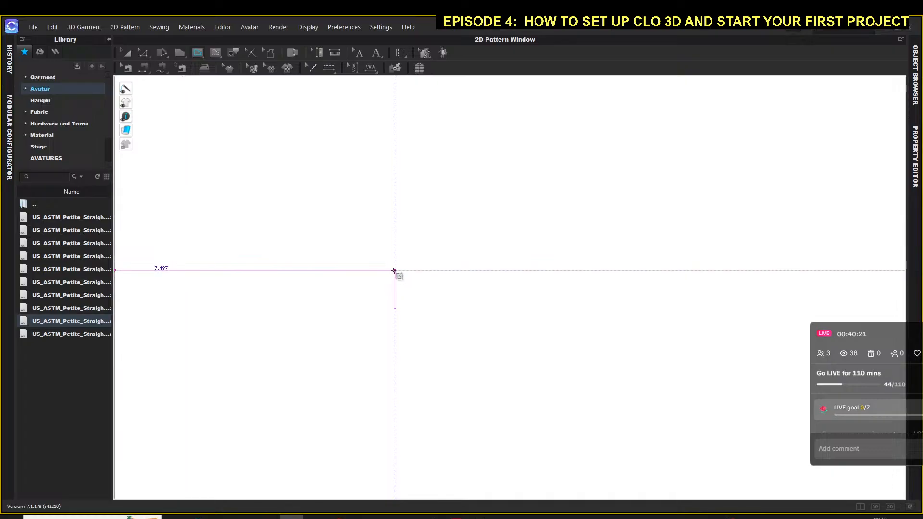
click(395, 271)
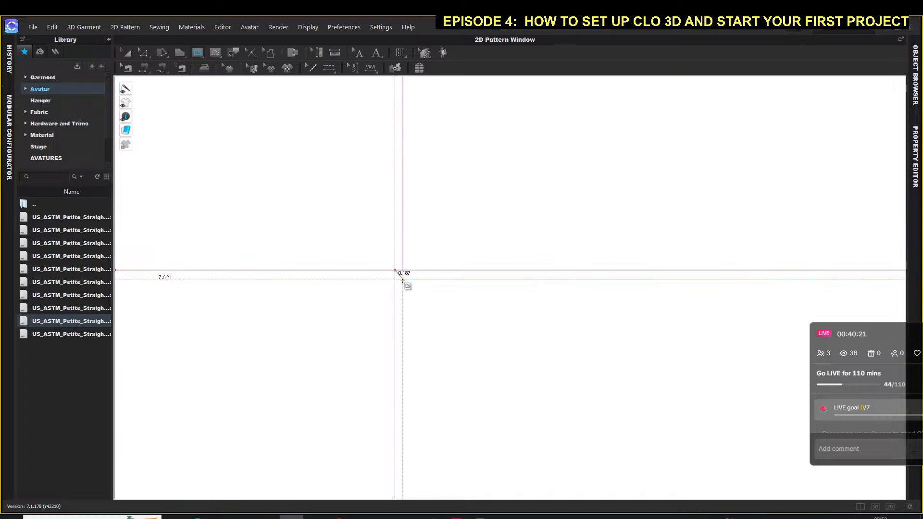
right_click(442, 271)
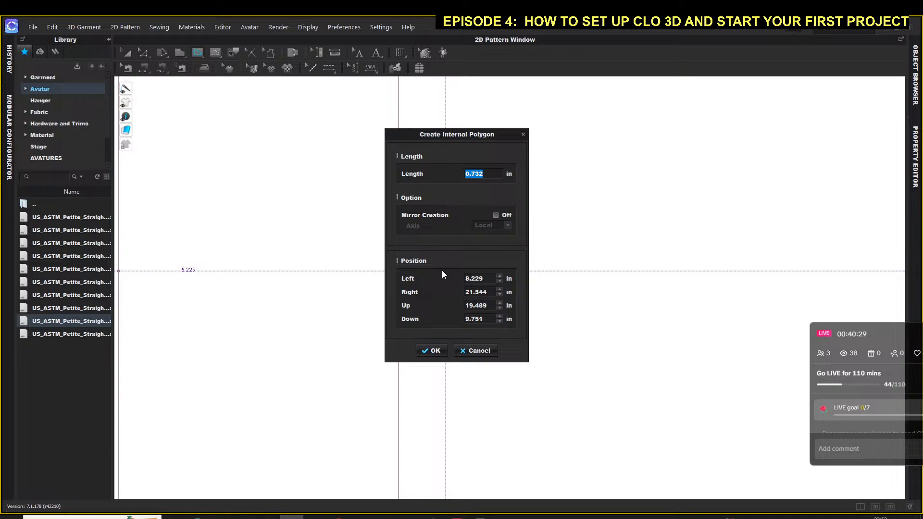
text(75)
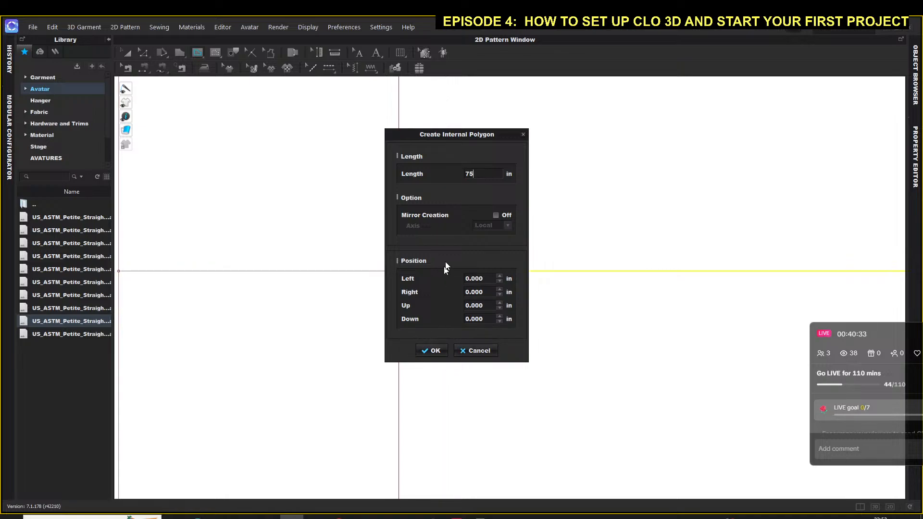
double_click(467, 173)
text(.75)
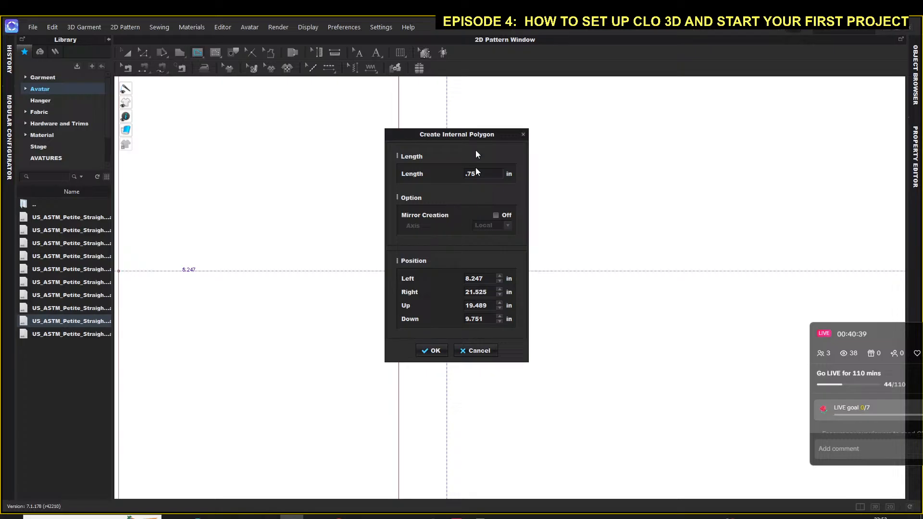
click(434, 351)
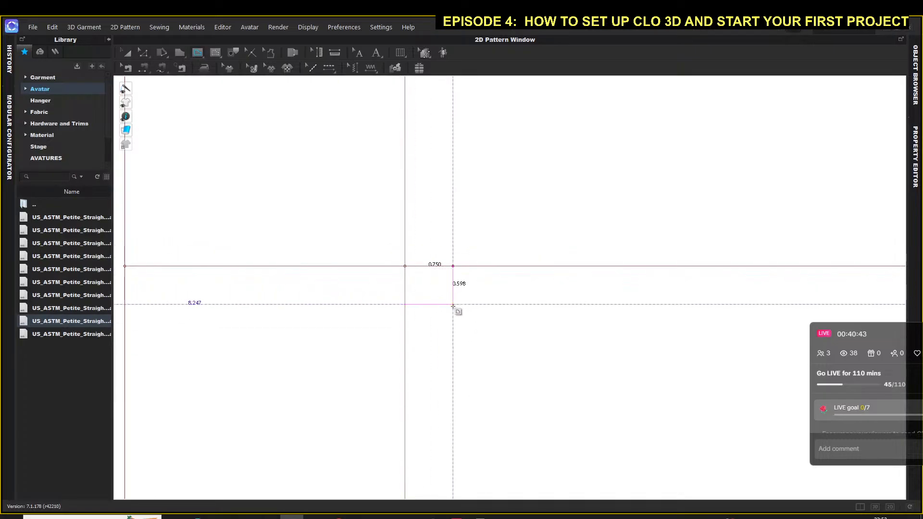
key(Return)
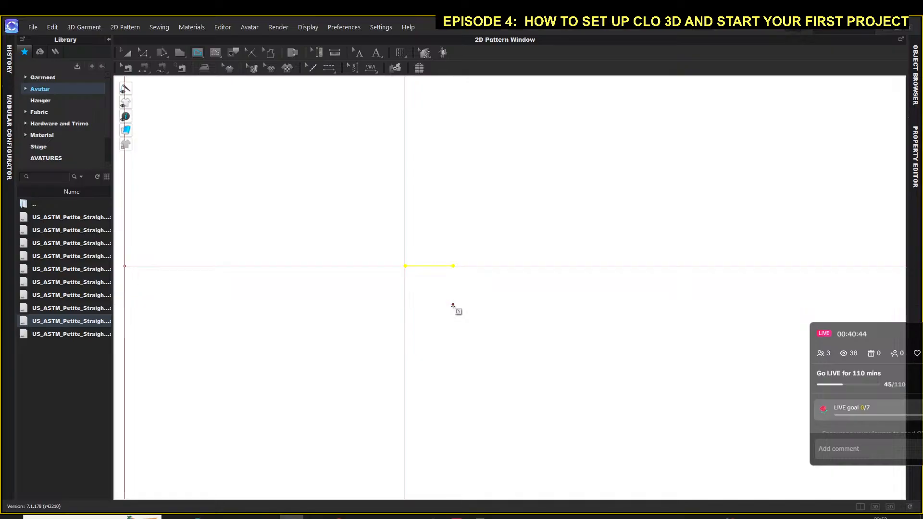
Step: Draw a matching 0.75 in internal line on the waist line from the dart guide towards point D
click(405, 266)
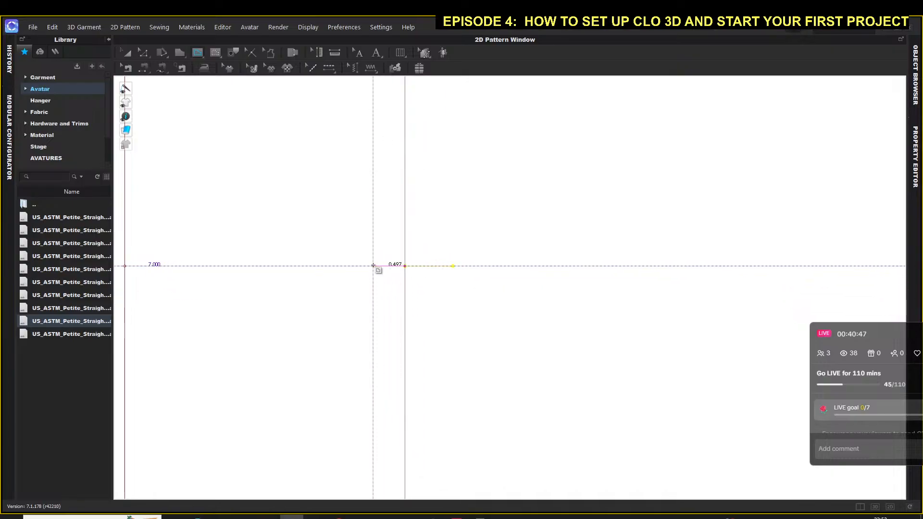
right_click(374, 266)
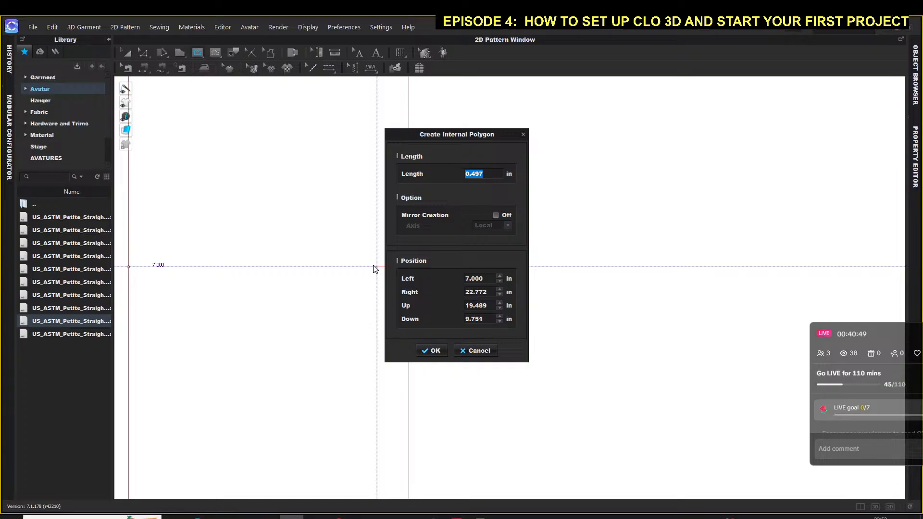
text(.75)
key(Return)
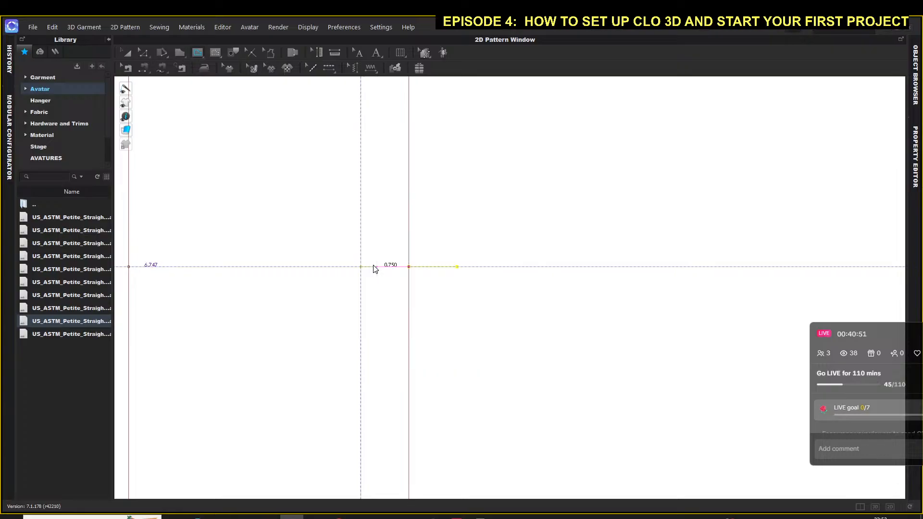
key(Return)
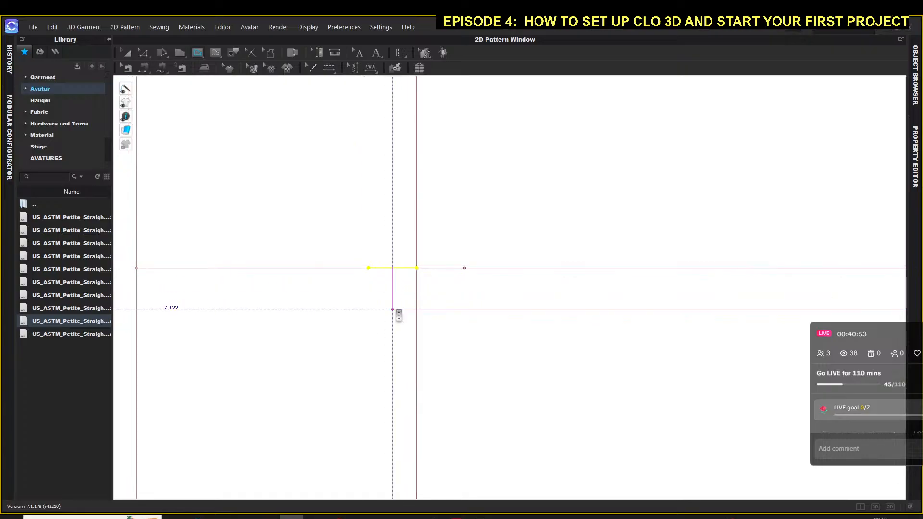
scroll(398, 316, down, 4)
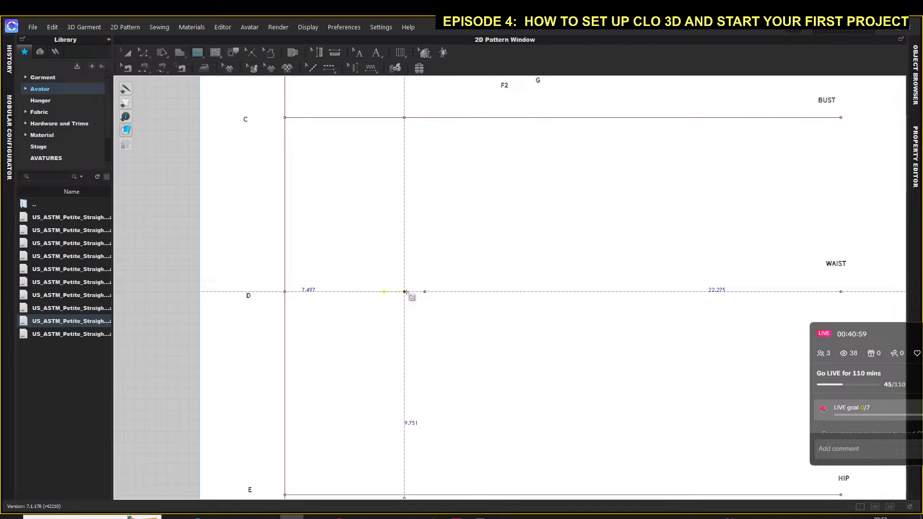
scroll(404, 292, up, 1)
scroll(404, 292, down, 3)
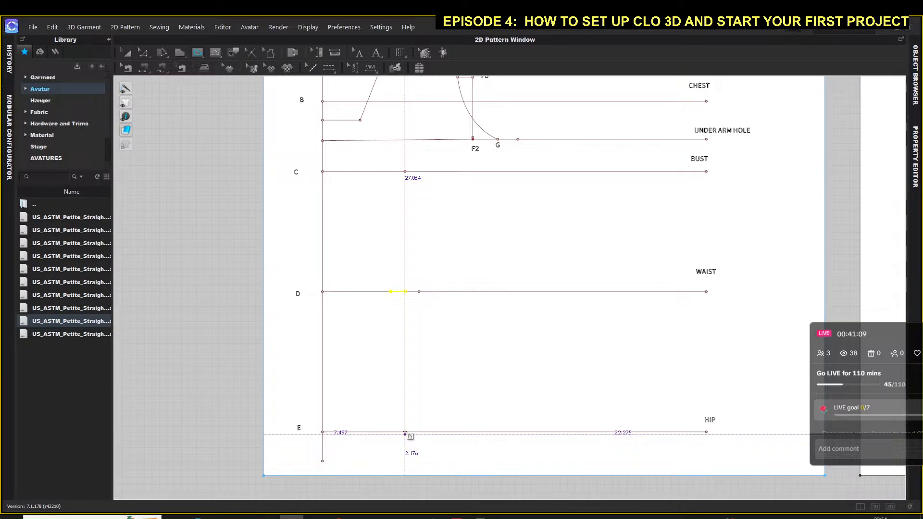
double_click(405, 433)
click(406, 434)
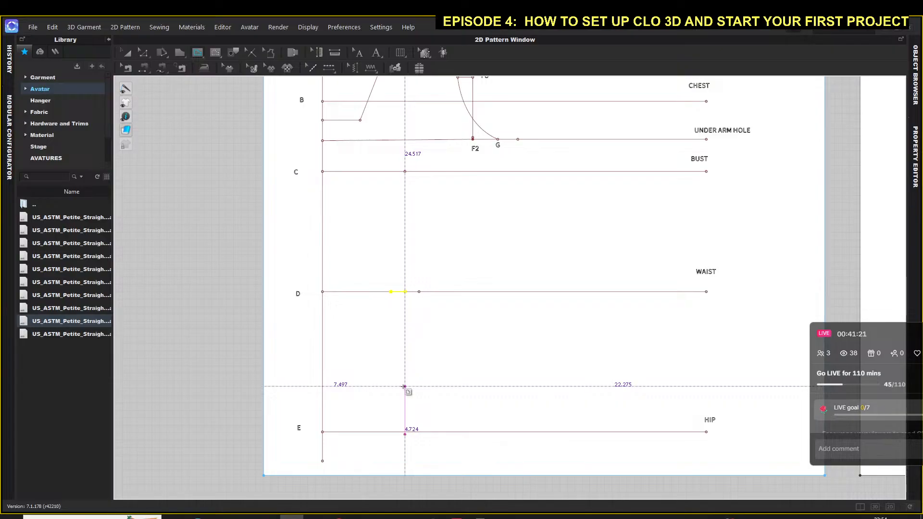
key(Return)
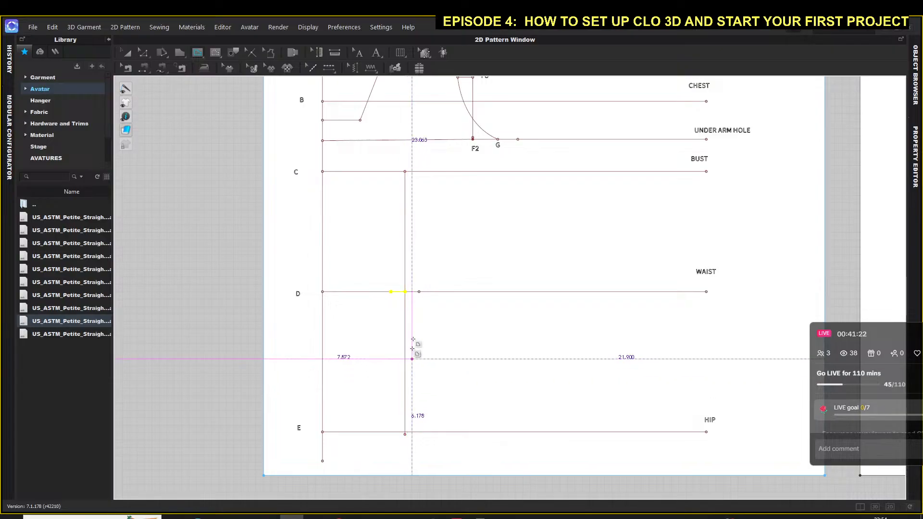
Step: Draw a 4.5 in internal line down the dart guide from the waist line to mark the lower dart tip
click(405, 292)
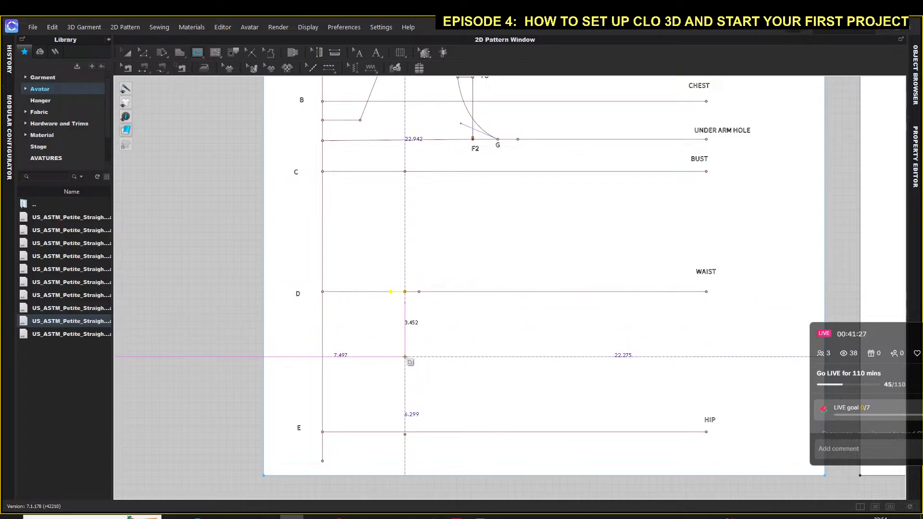
right_click(406, 357)
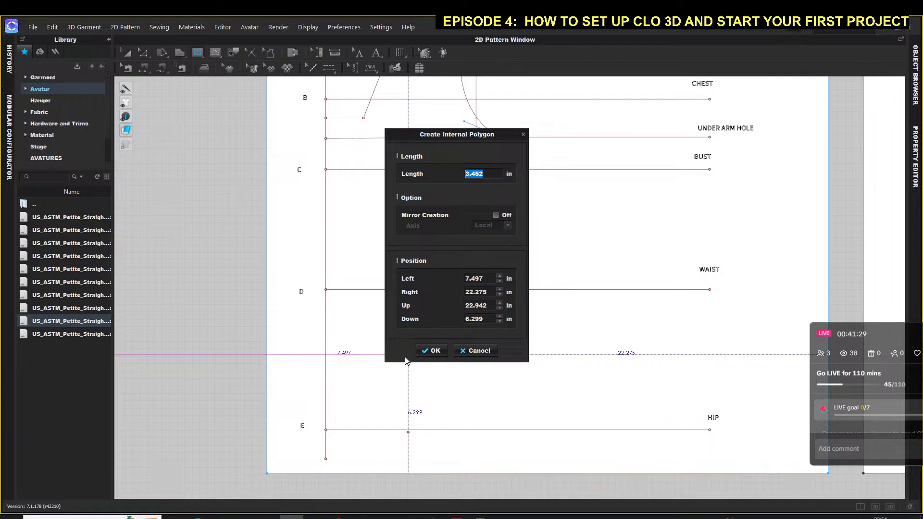
text(4)
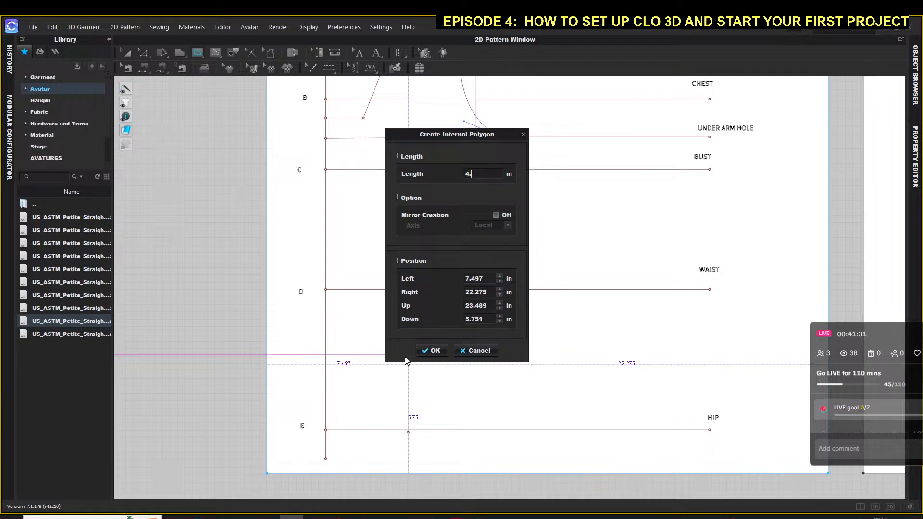
text(.5)
key(Return)
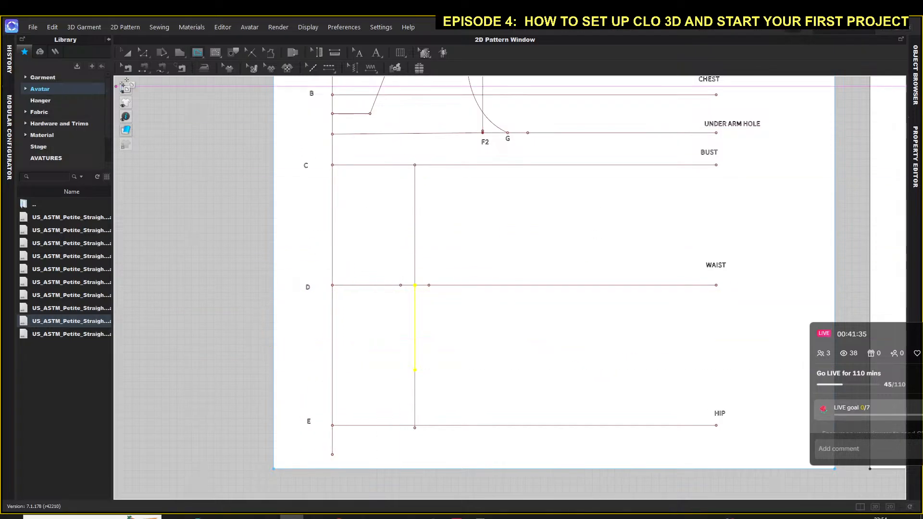
click(126, 53)
click(248, 268)
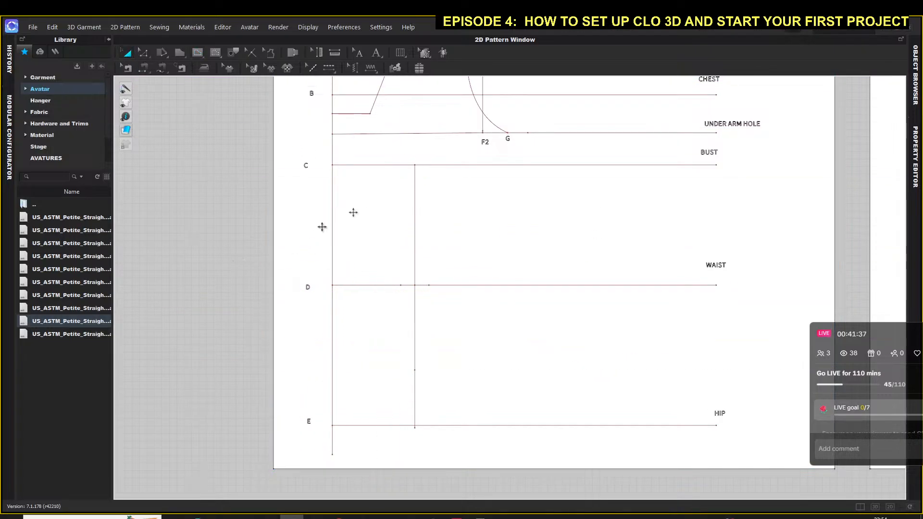
Step: Draw a 1 in internal line down the dart guide from the bust line to mark the upper dart tip
click(415, 171)
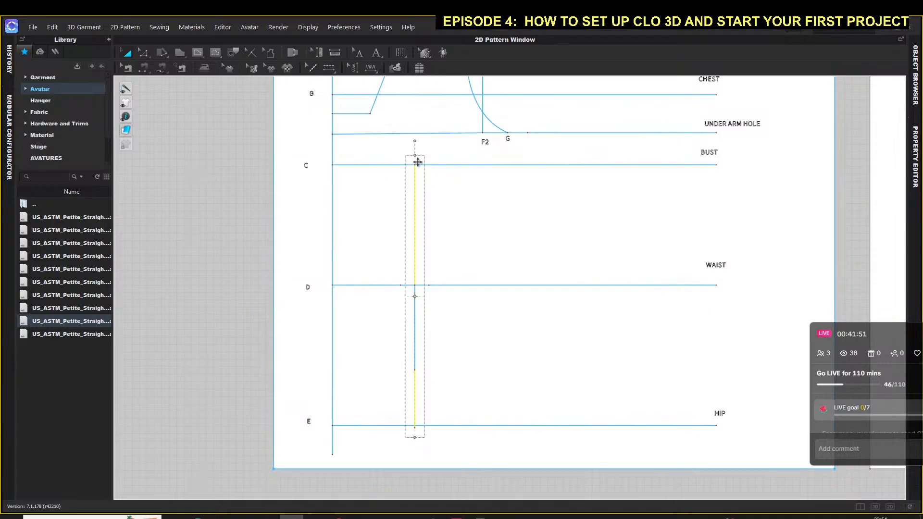
scroll(418, 163, up, 3)
scroll(415, 168, up, 1)
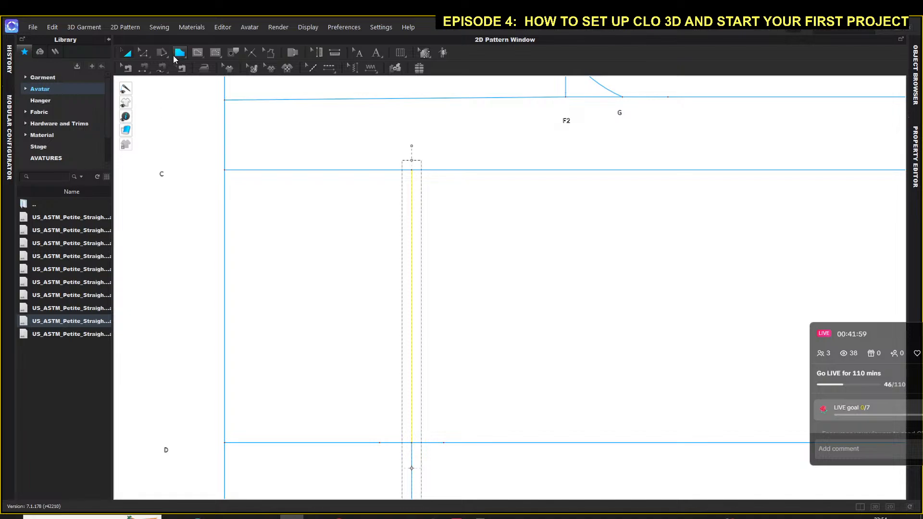
click(197, 52)
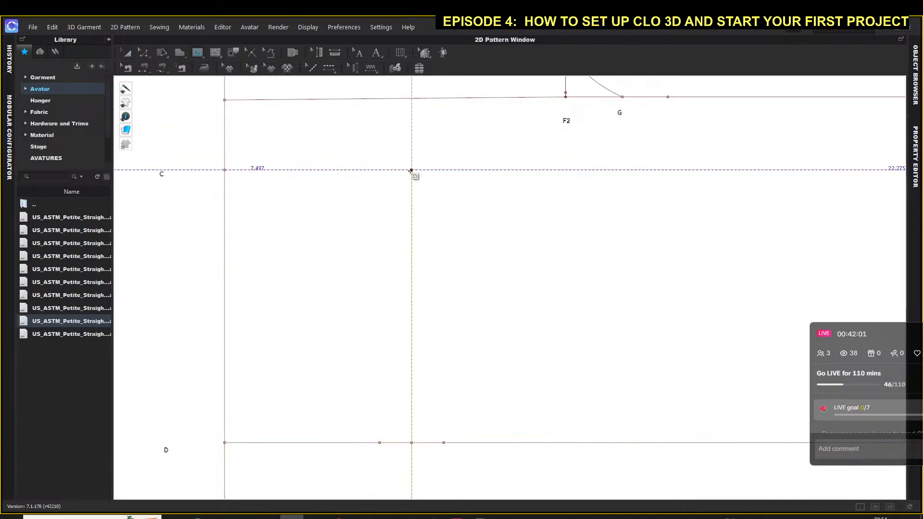
right_click(415, 215)
text(1)
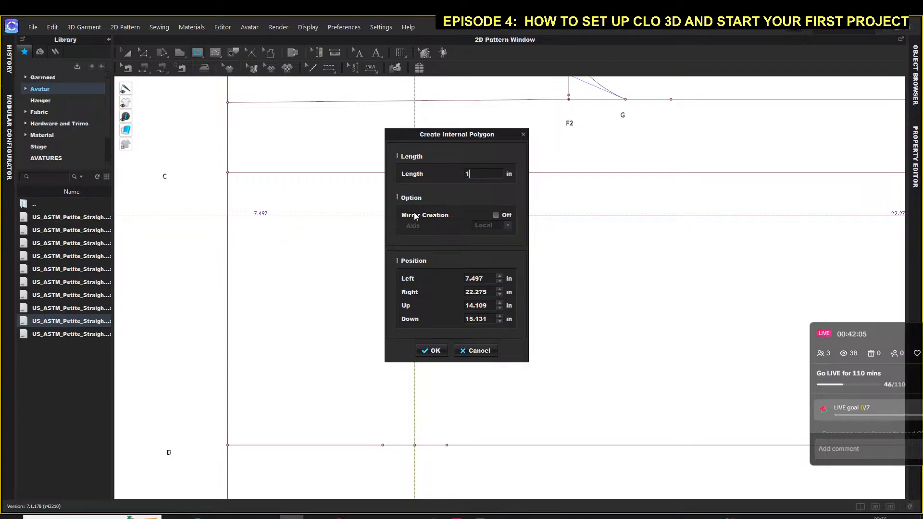
key(Return)
key(Return)
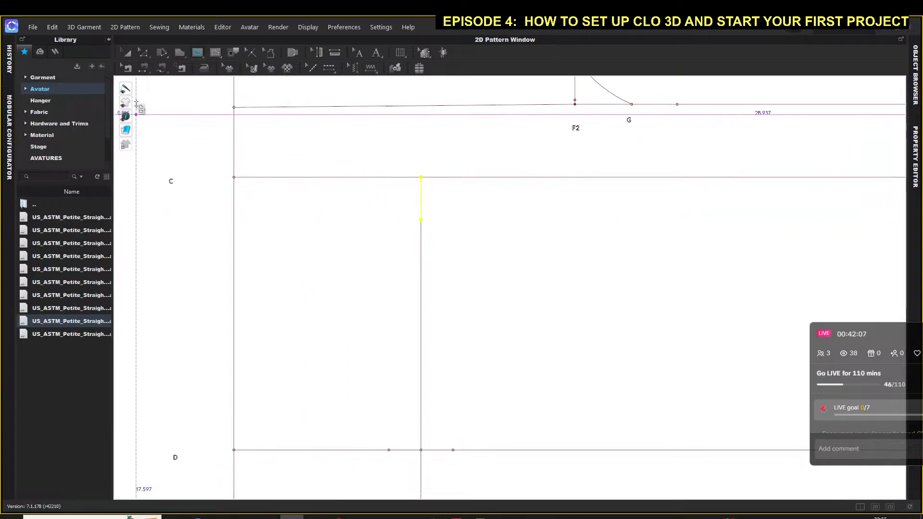
click(127, 53)
scroll(233, 255, down, 4)
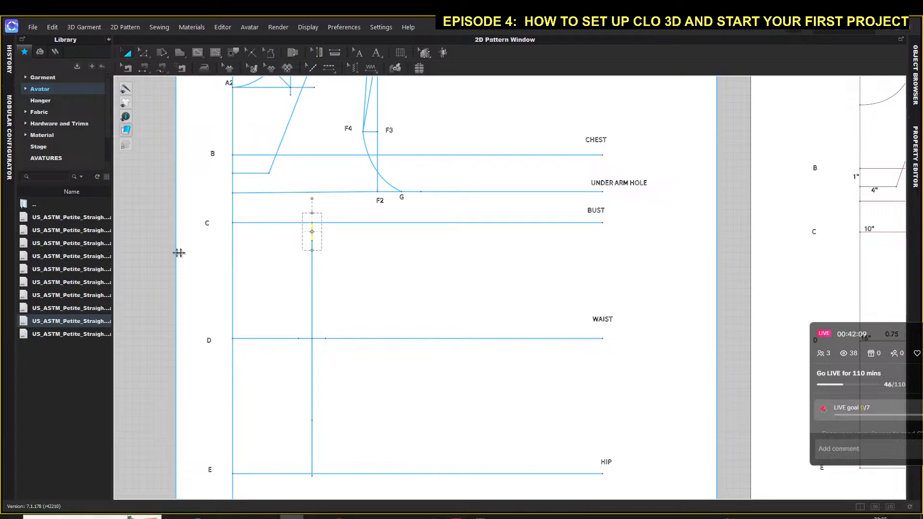
click(310, 252)
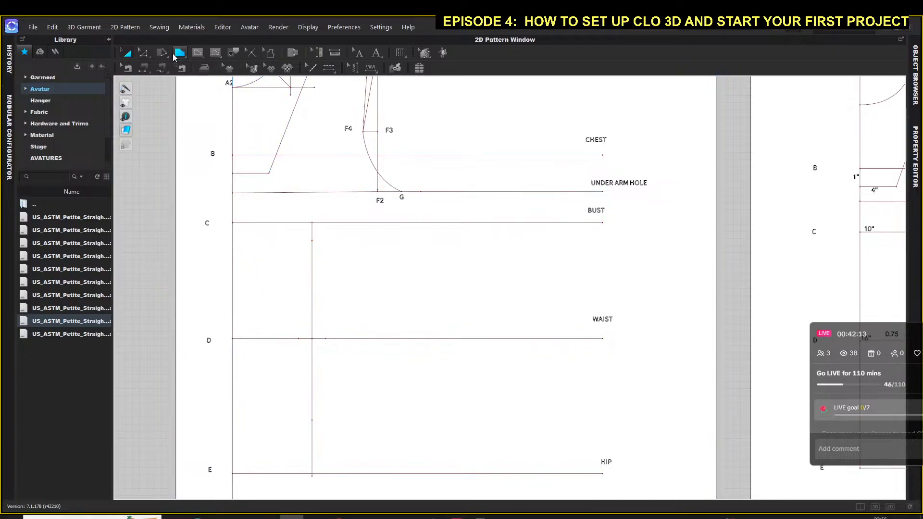
Step: Outline the diamond-shaped front dart as an internal polygon through the upper tip, inner waist mark, lower tip and outer waist mark
click(199, 54)
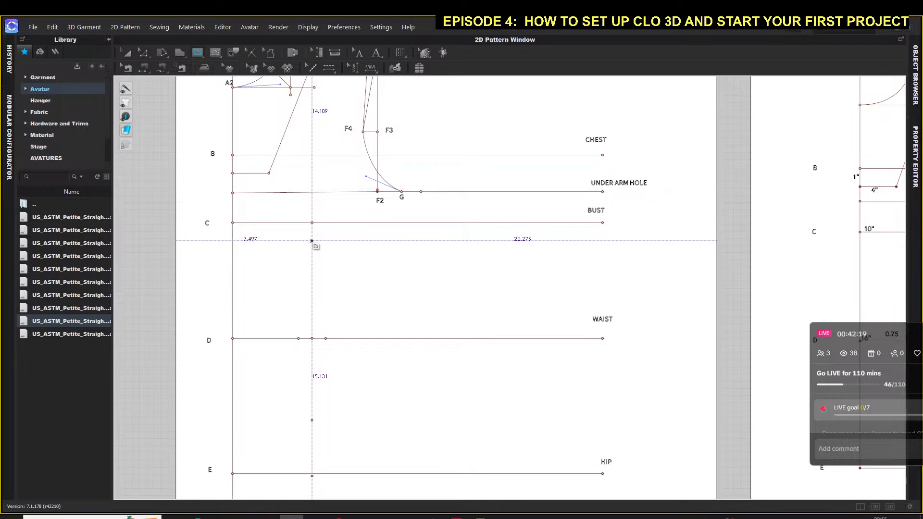
click(311, 241)
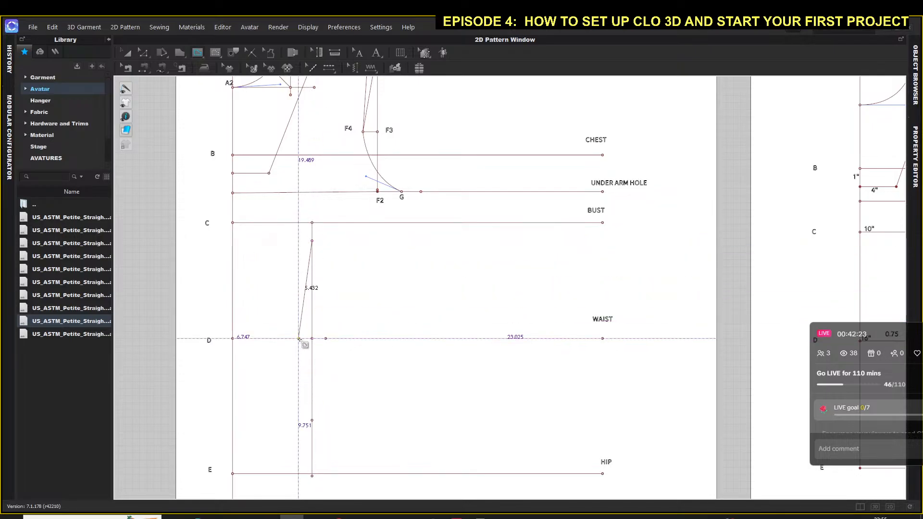
click(299, 338)
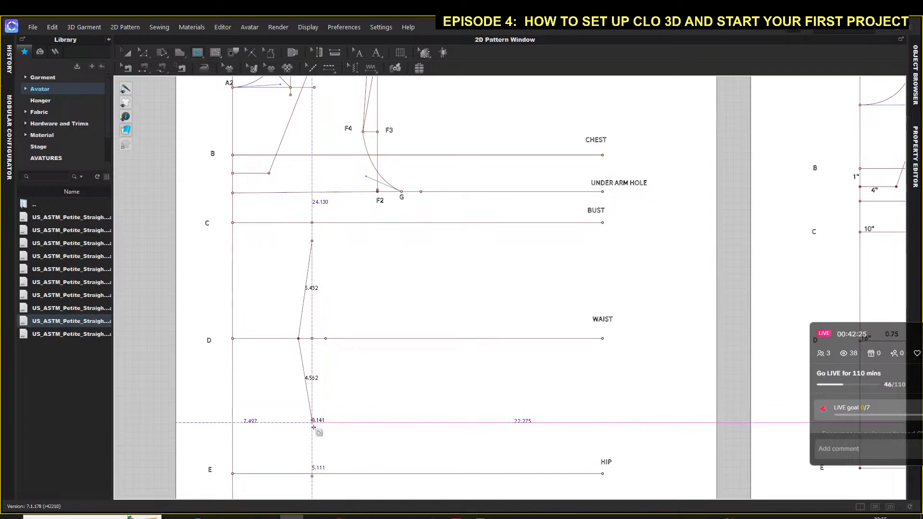
click(312, 421)
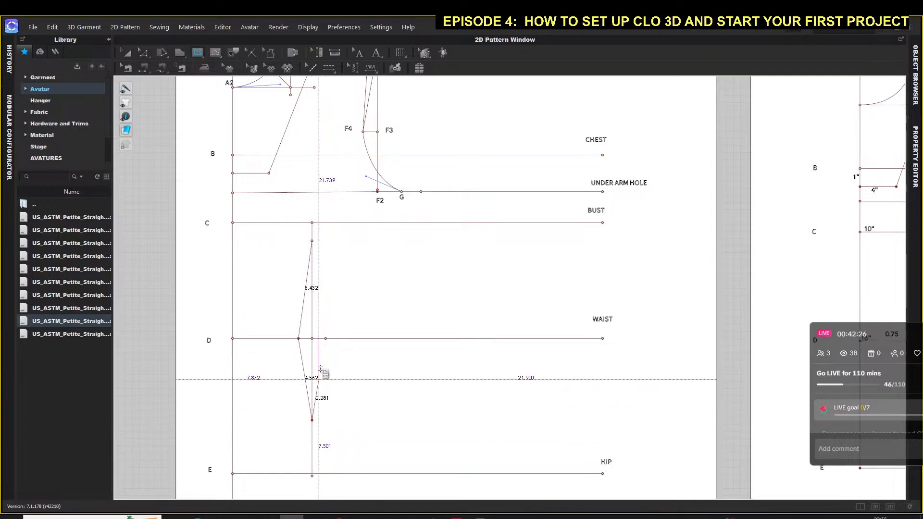
click(326, 339)
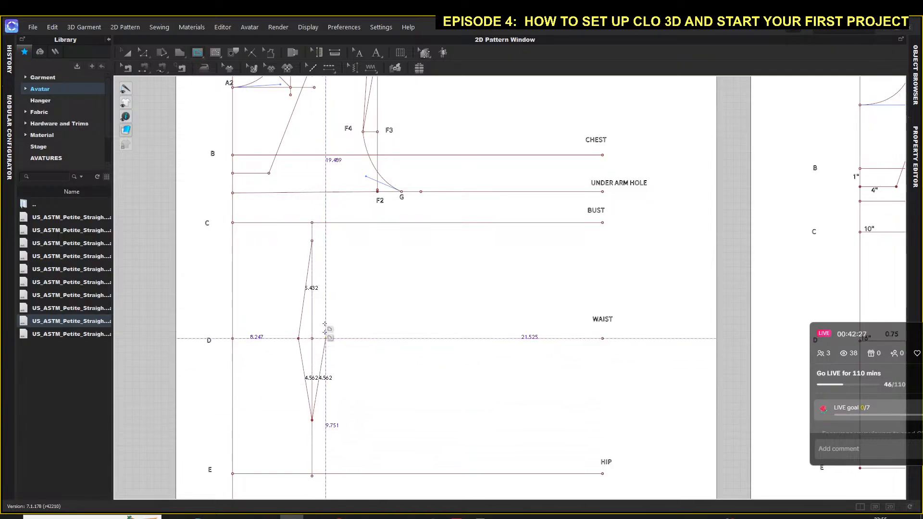
Step: Close the diamond-shaped waist dart outline at its upper point below the bust line and finish the internal line
click(312, 240)
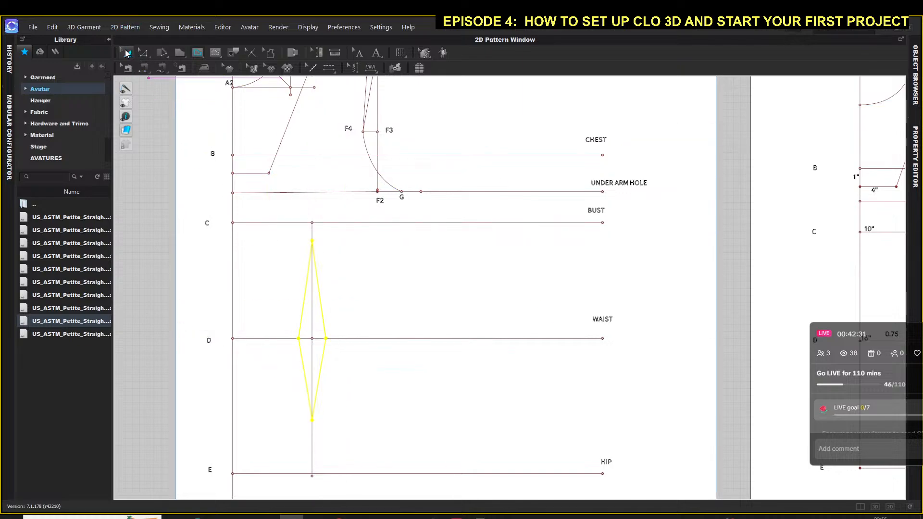
click(126, 52)
click(147, 214)
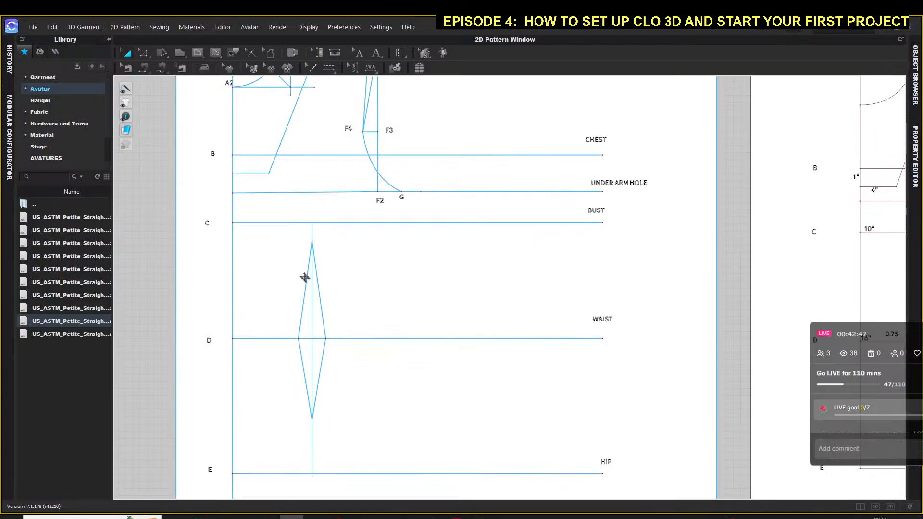
Step: Cut the diamond waist dart out of the front bodice sheet along its outline
click(301, 324)
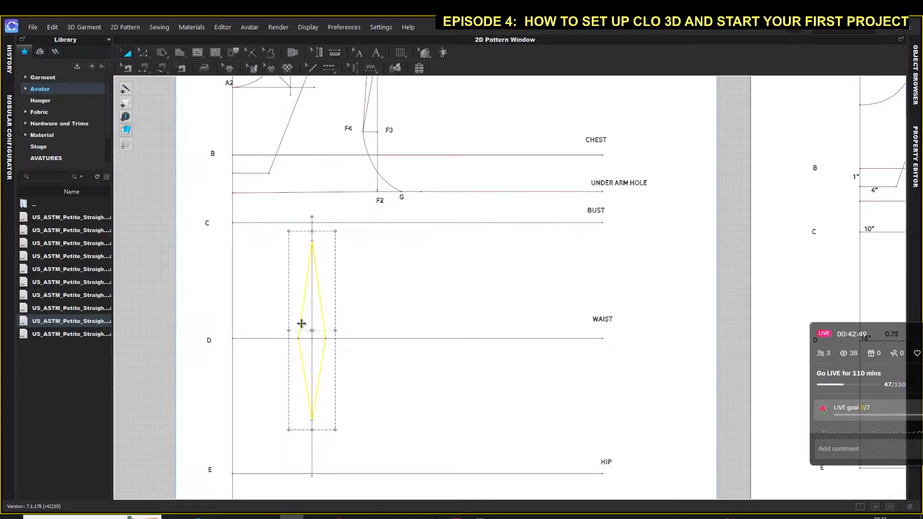
scroll(301, 323, up, 5)
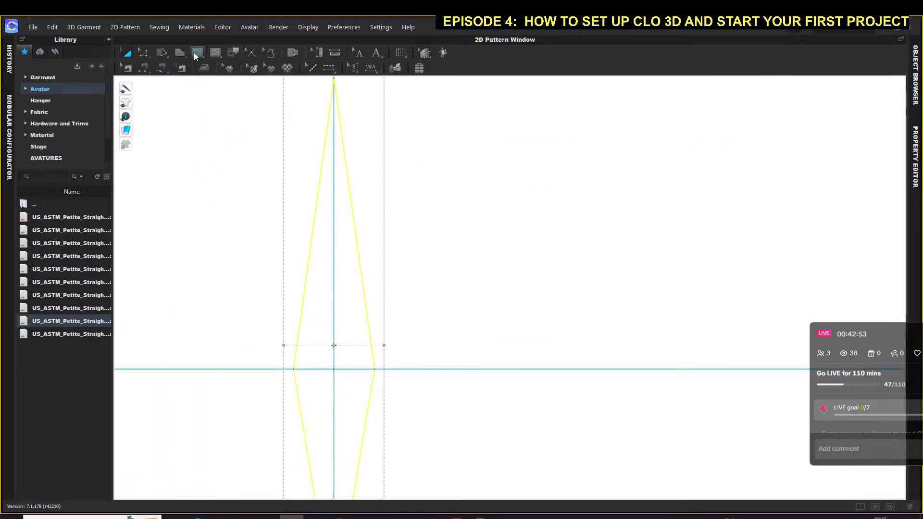
right_click(300, 331)
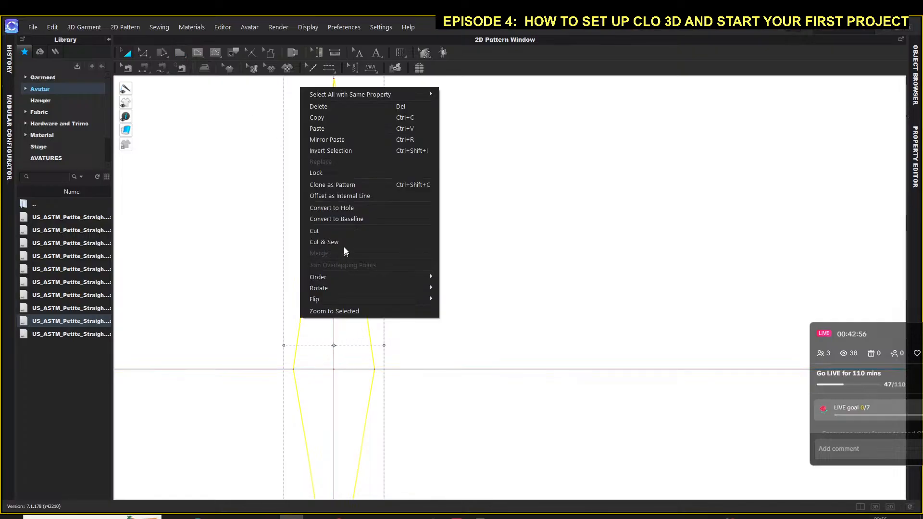
click(324, 229)
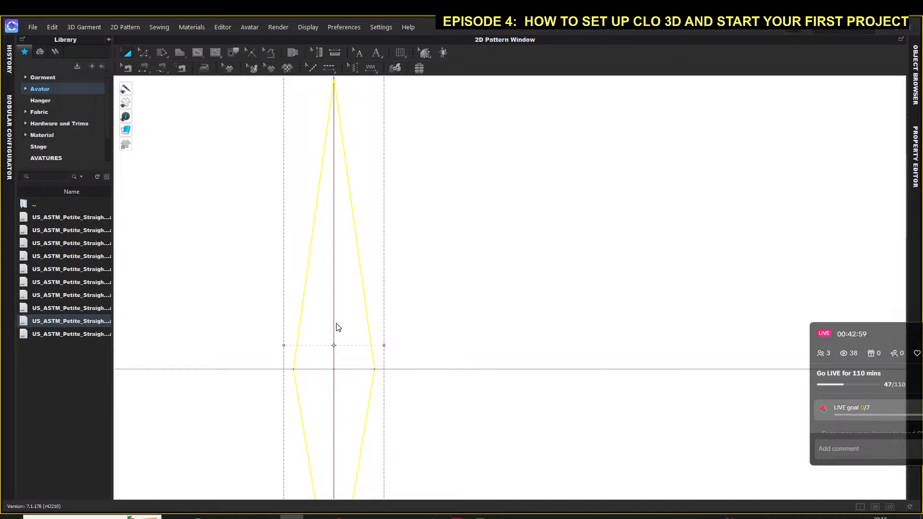
scroll(355, 306, down, 6)
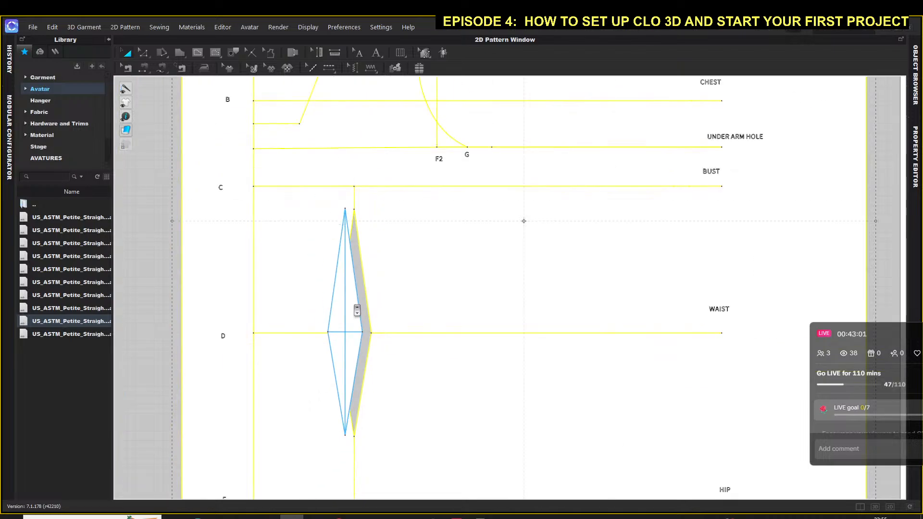
Step: Move the cut-out dart piece off the bodice sheet into the empty area beside it
mouse_move(350, 318)
mouse_down()
mouse_move(196, 299)
mouse_move(367, 317)
mouse_move(350, 307)
mouse_up()
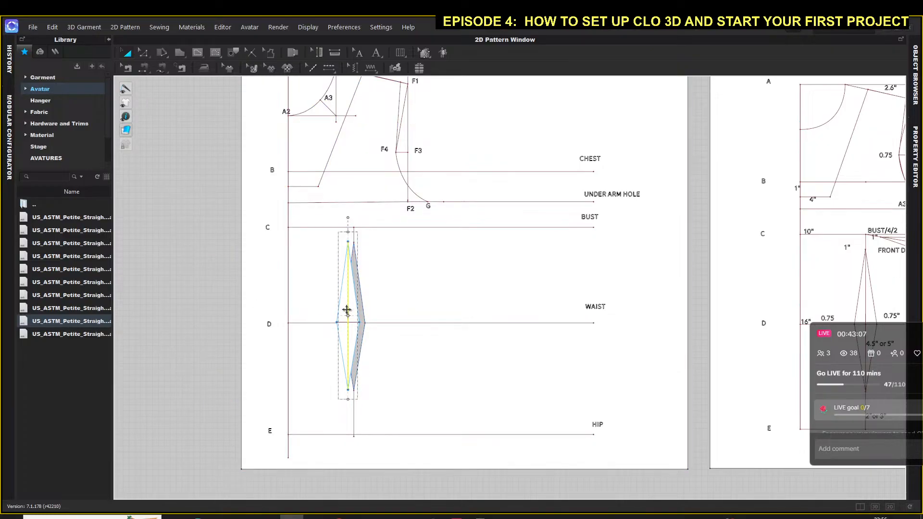
click(150, 278)
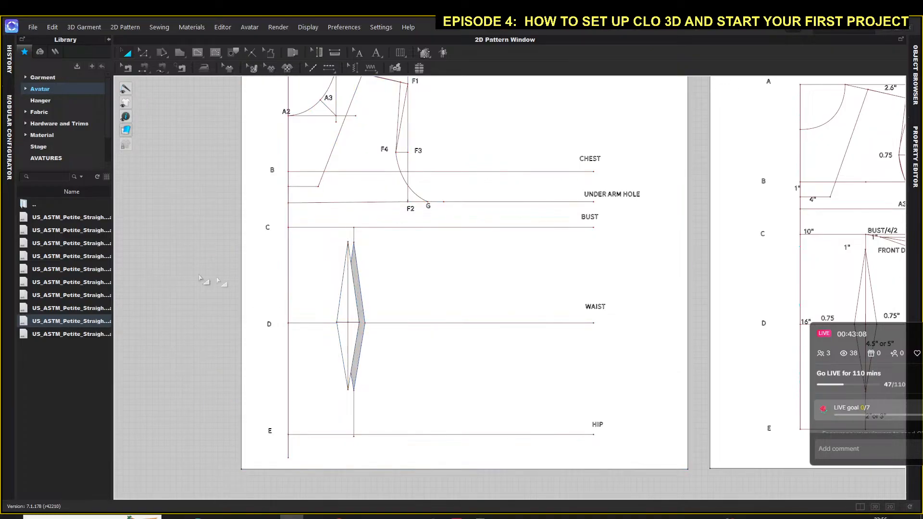
click(347, 310)
drag(343, 313, 184, 304)
scroll(184, 304, up, 4)
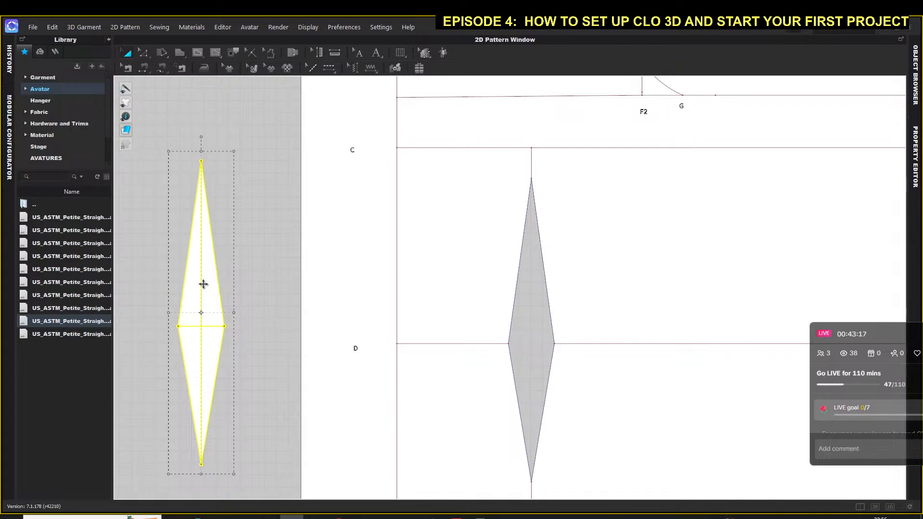
Step: Examine the dart-shaped opening in the bodice sheet up close and in the whole layout
click(534, 330)
scroll(534, 329, up, 3)
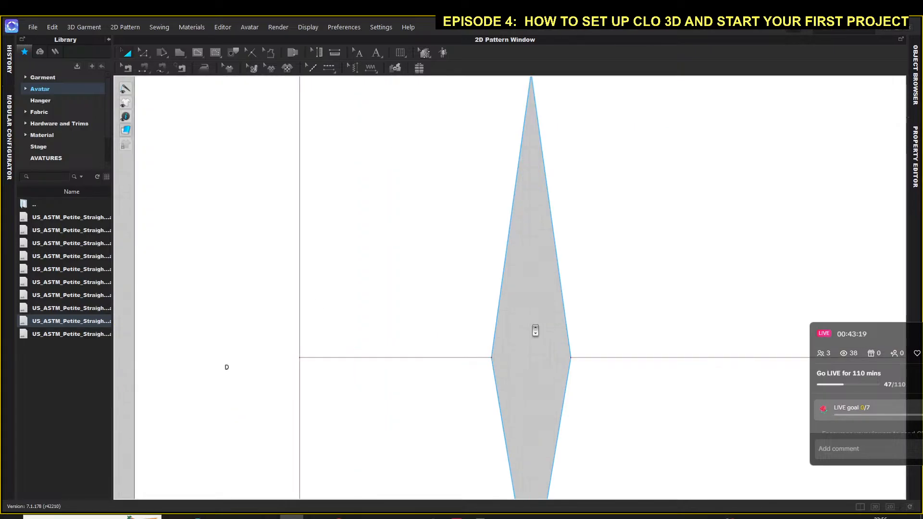
scroll(535, 330, down, 3)
scroll(535, 330, up, 3)
scroll(535, 330, down, 2)
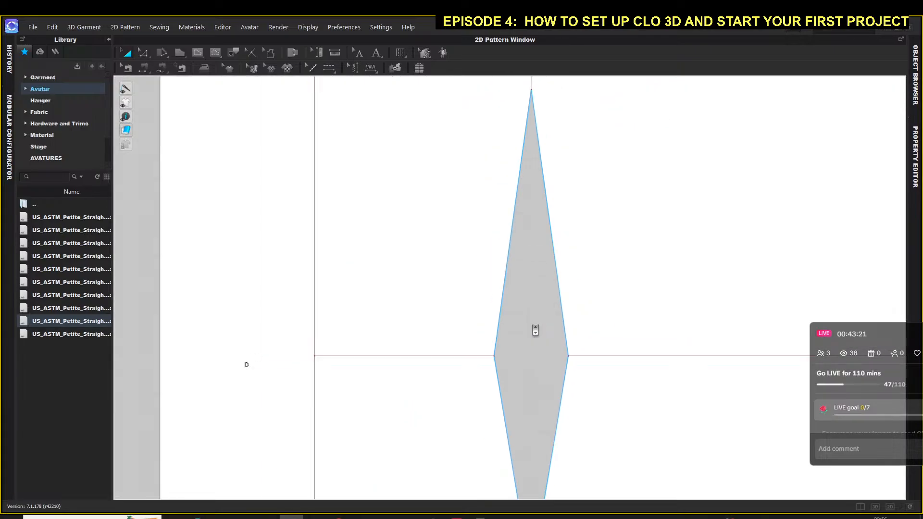
scroll(536, 330, up, 2)
scroll(535, 330, down, 5)
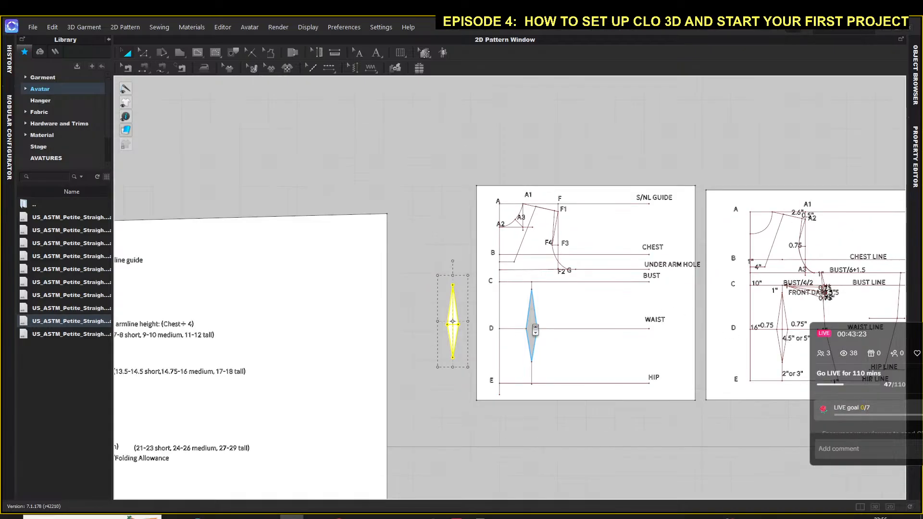
scroll(535, 330, up, 2)
Step: Undo moving and cutting the dart piece, back to the uncut diamond outline, and clear the selection
key(ctrl+z)
key(ctrl+z)
key(ctrl+z)
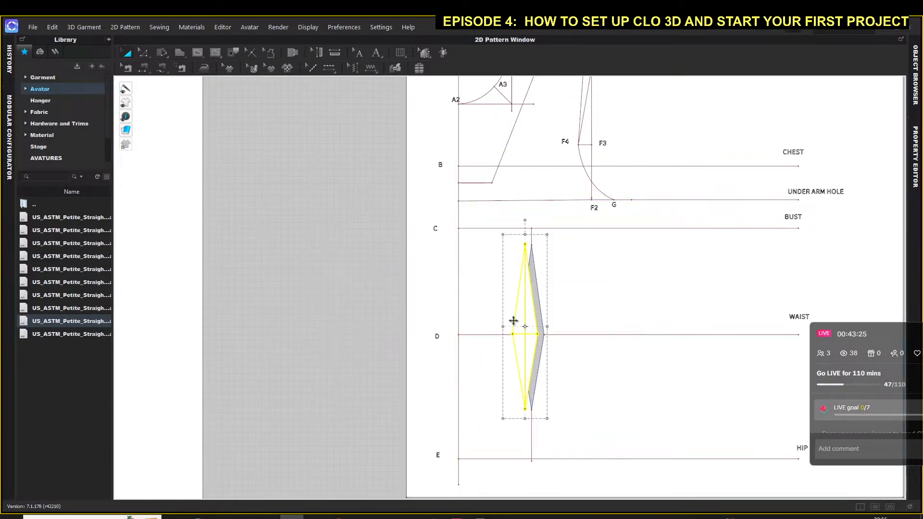
key(ctrl+z)
key(ctrl+z)
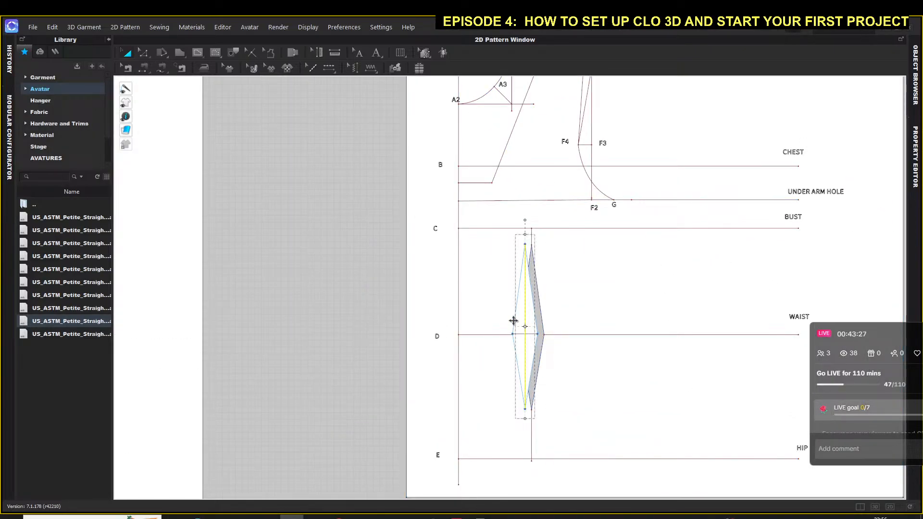
key(ctrl+z)
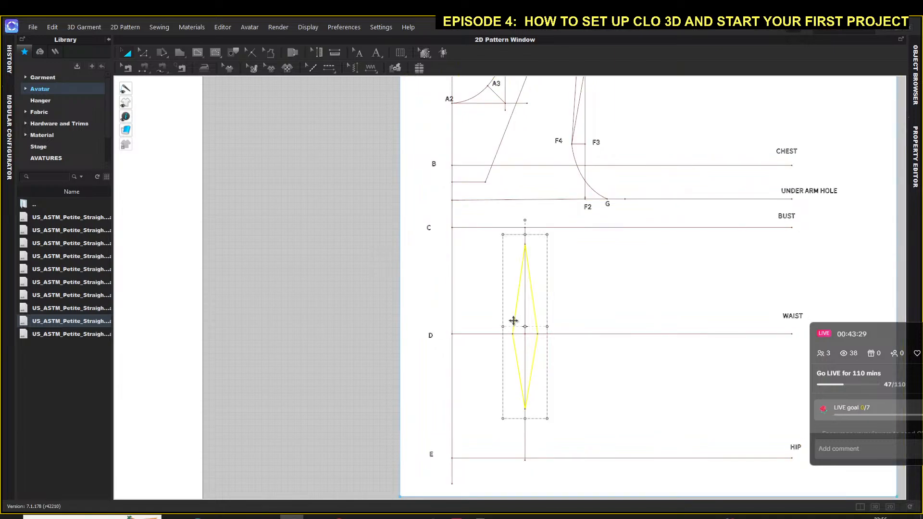
click(351, 290)
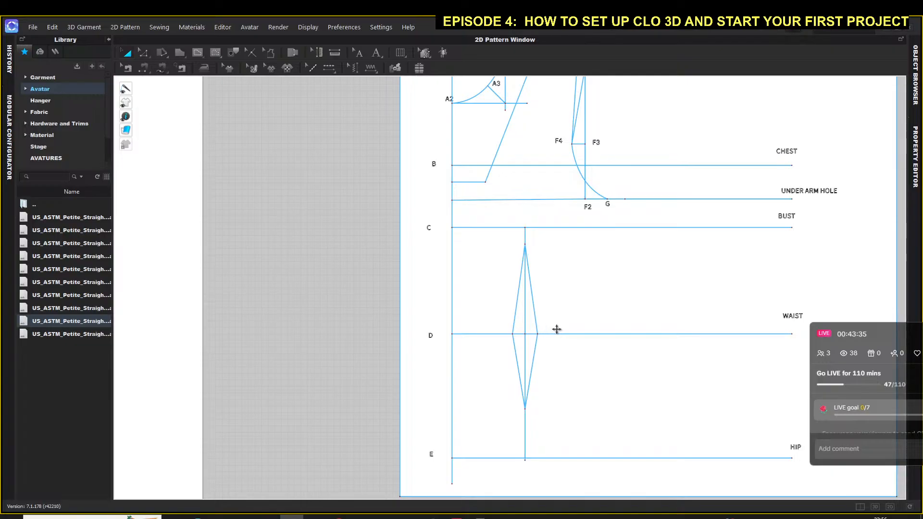
right_drag(557, 330, 399, 300)
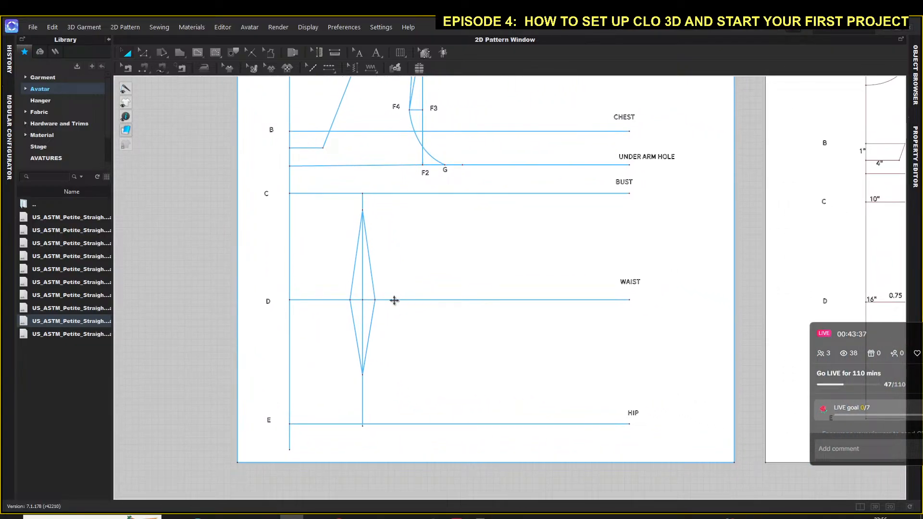
scroll(377, 342, up, 6)
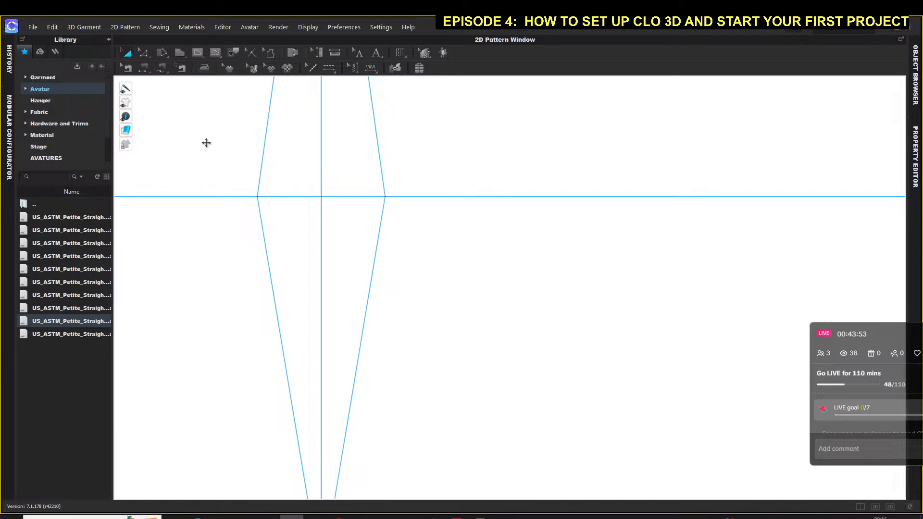
scroll(208, 140, down, 5)
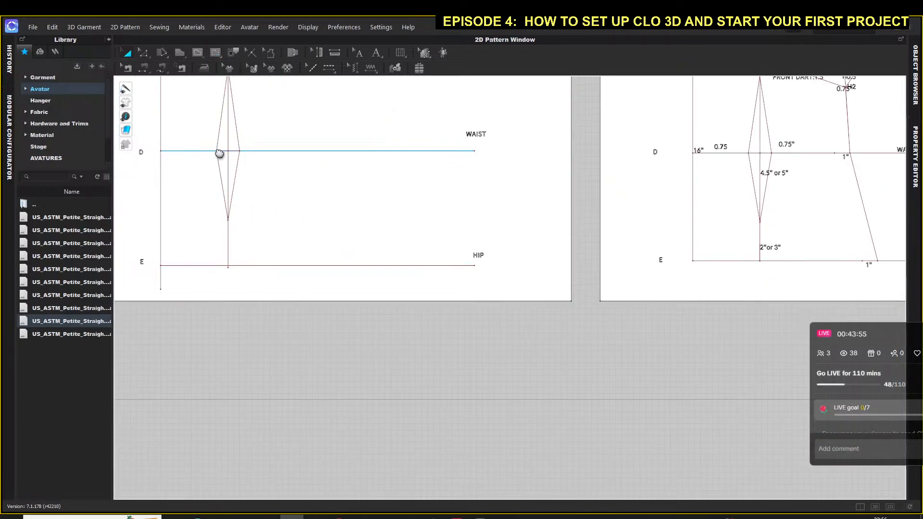
right_drag(218, 151, 329, 290)
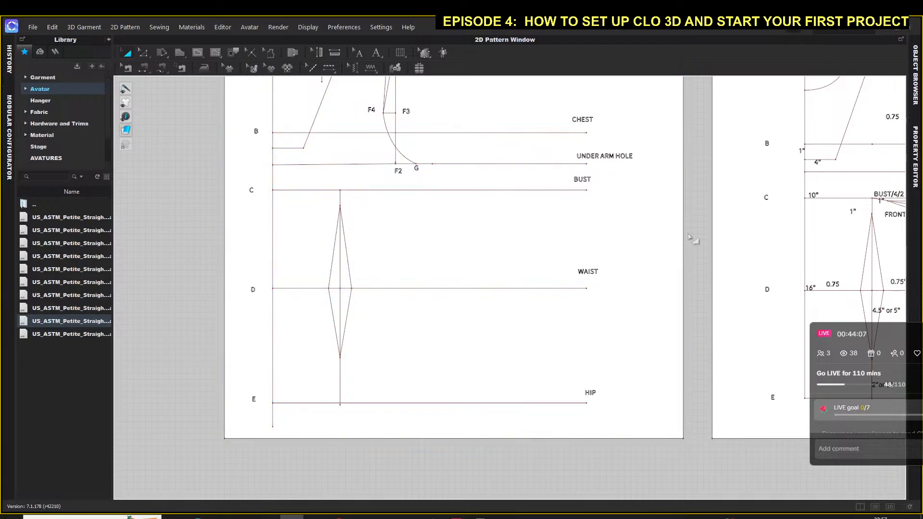
right_drag(693, 237, 649, 238)
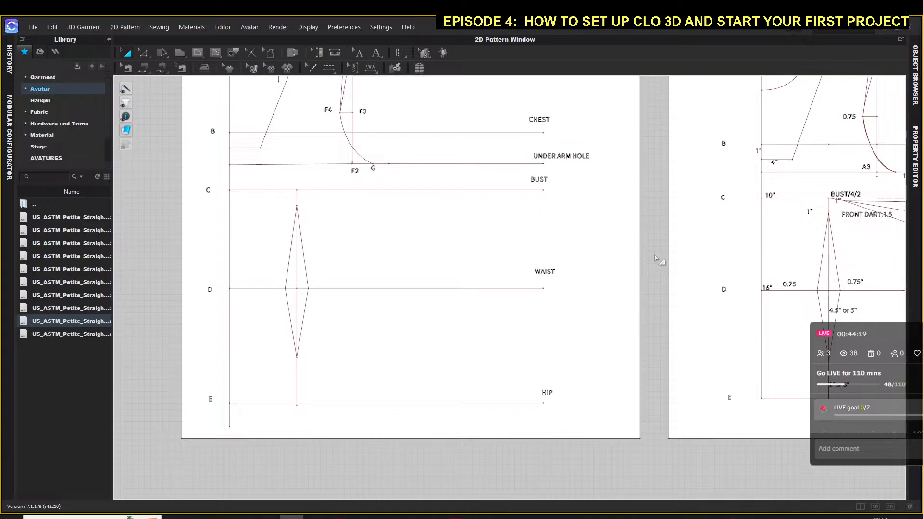
Step: Switch to Calculator, clear the previous calculation and divide 35 by 4
click(481, 518)
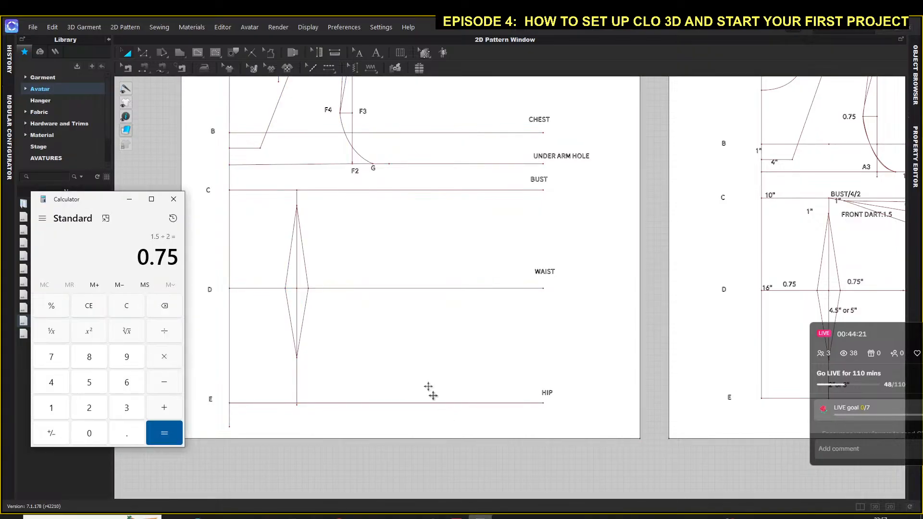
click(98, 310)
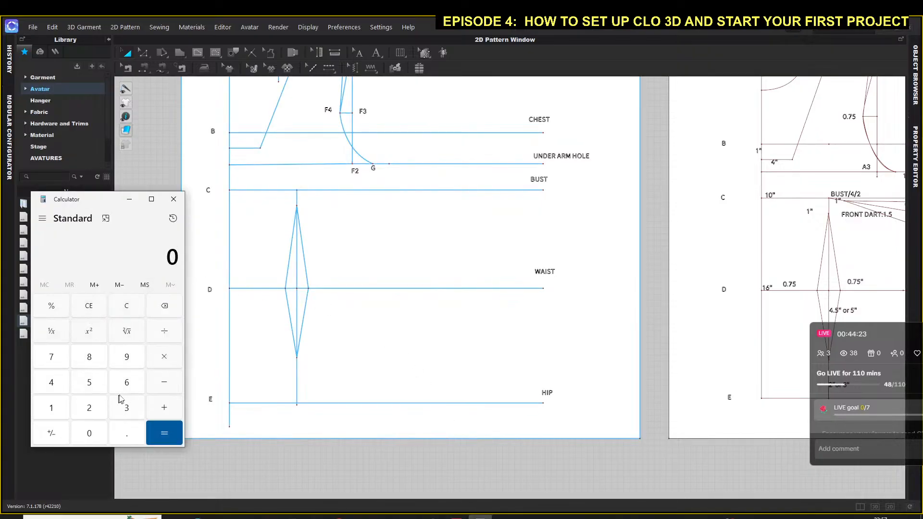
click(137, 413)
click(99, 383)
click(165, 332)
click(51, 384)
click(164, 432)
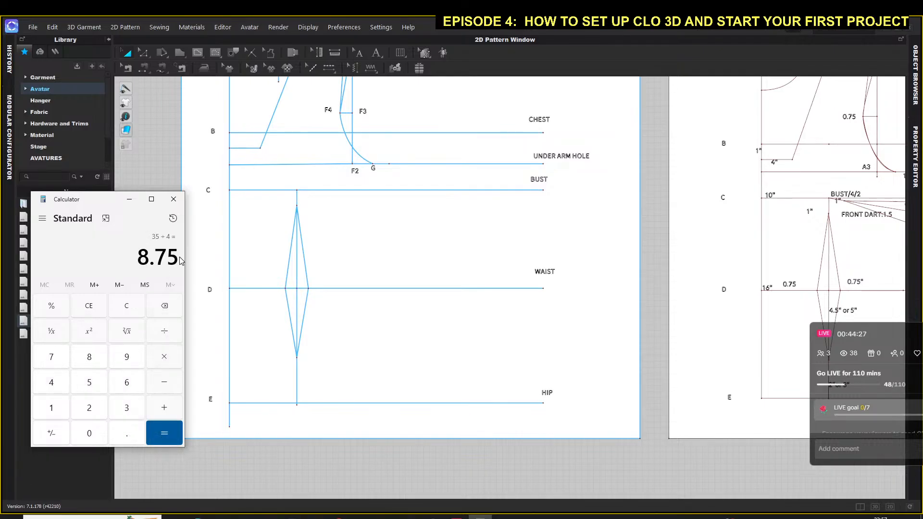
Step: Add 1 to the quotient and return to the bodice sheet in the 2D pattern window
click(164, 407)
click(51, 408)
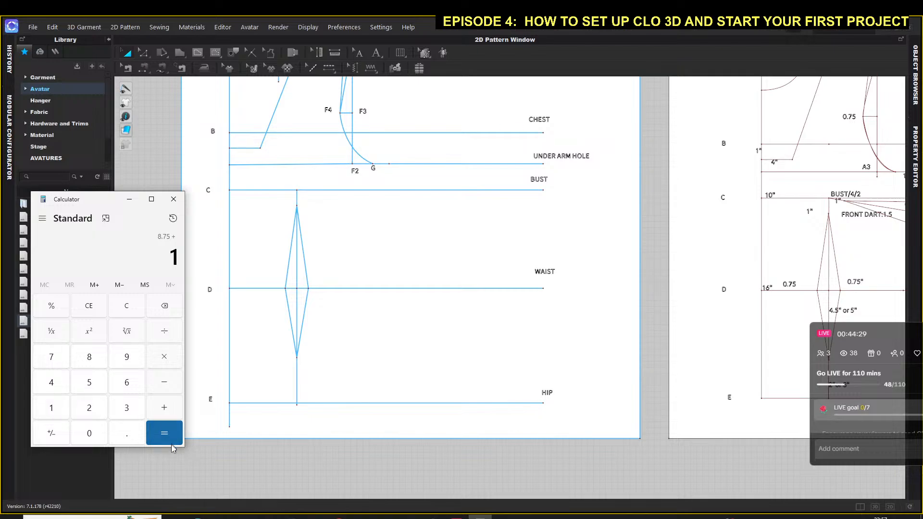
click(168, 433)
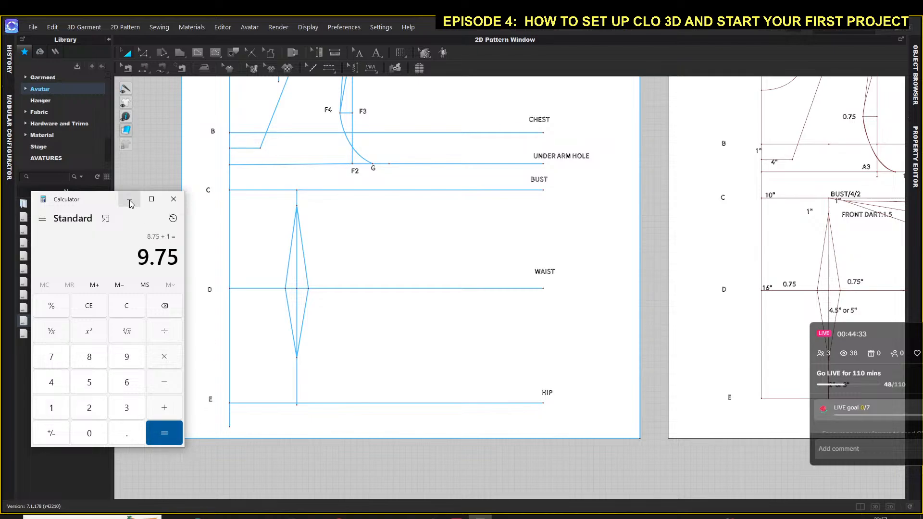
click(674, 244)
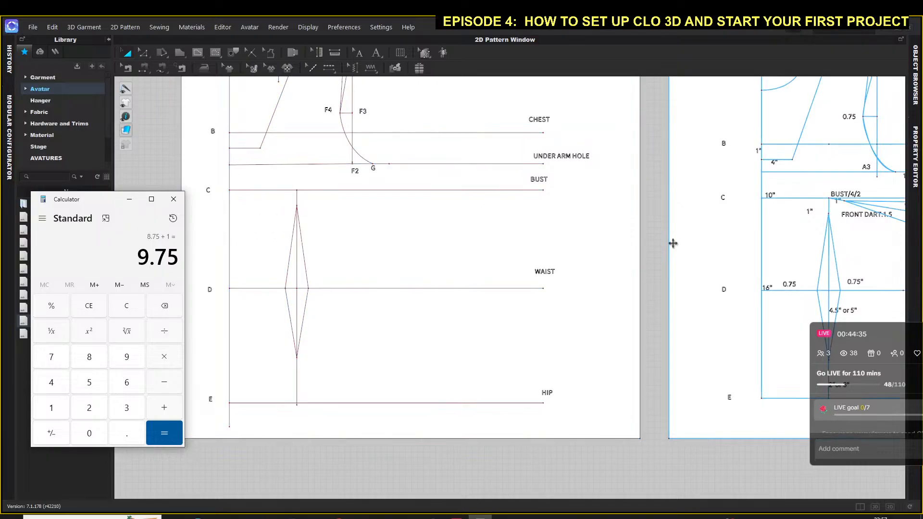
click(336, 140)
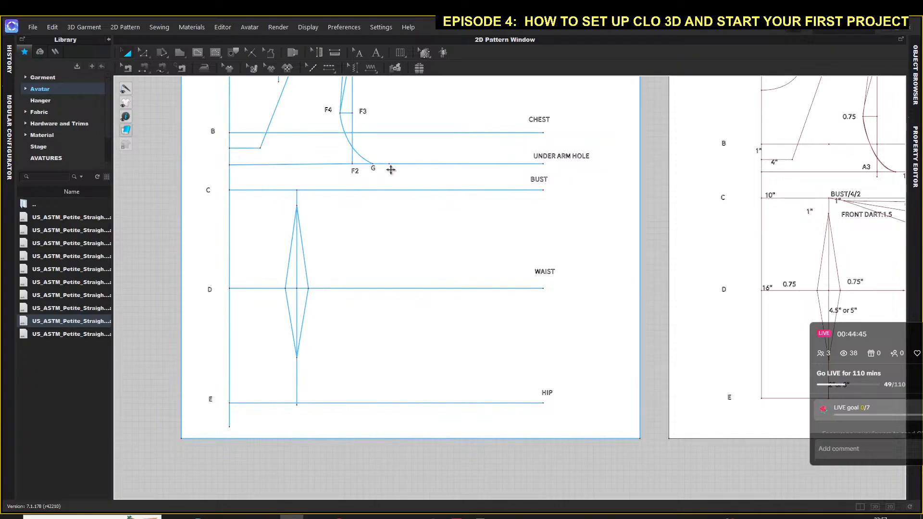
scroll(384, 155, up, 3)
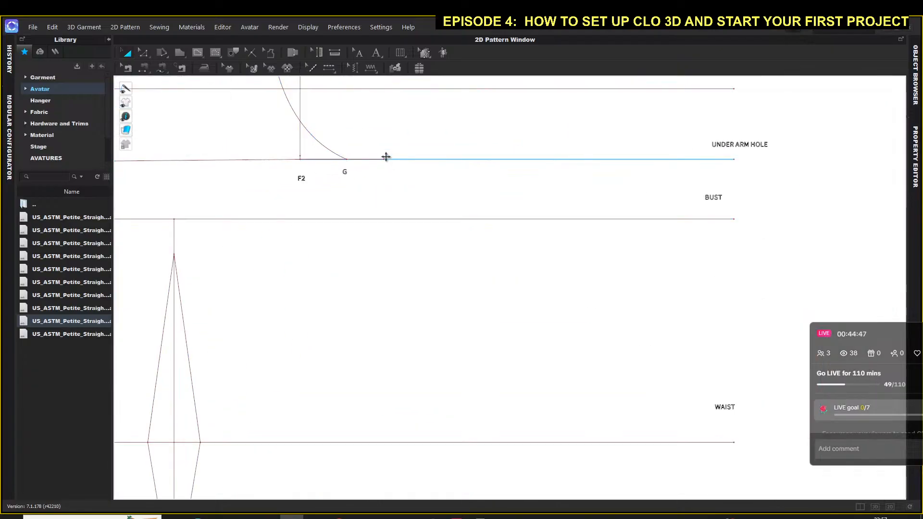
scroll(384, 155, up, 3)
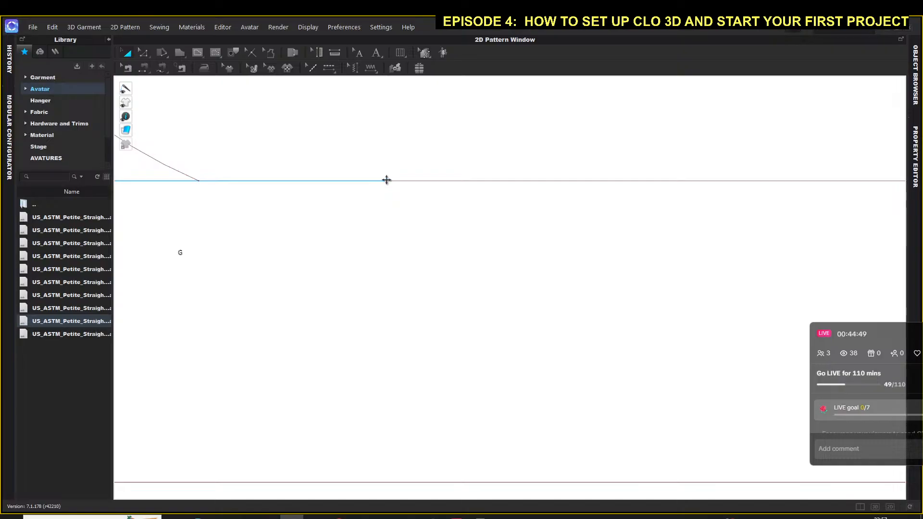
scroll(356, 284, down, 3)
scroll(352, 277, down, 5)
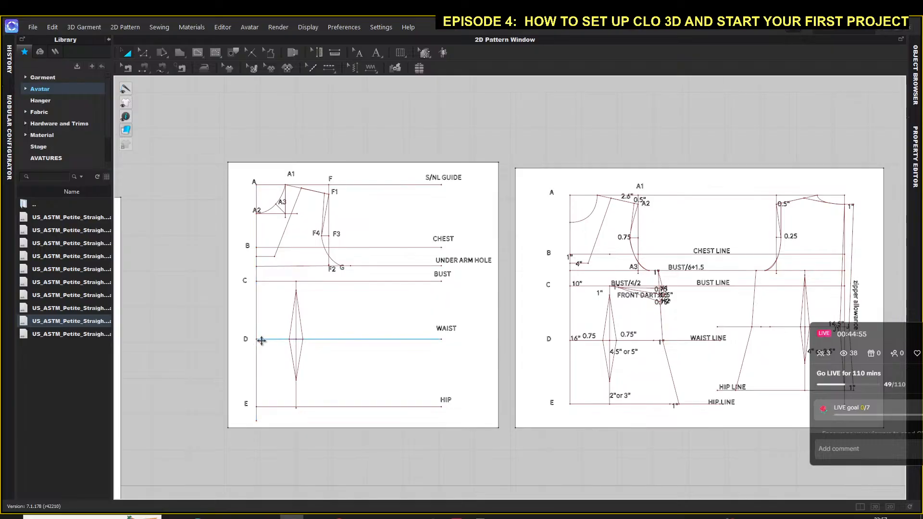
Step: Start an internal line at point D along the waist guide line and open its numeric length entry
scroll(259, 344, up, 5)
middle_drag(264, 343, 232, 231)
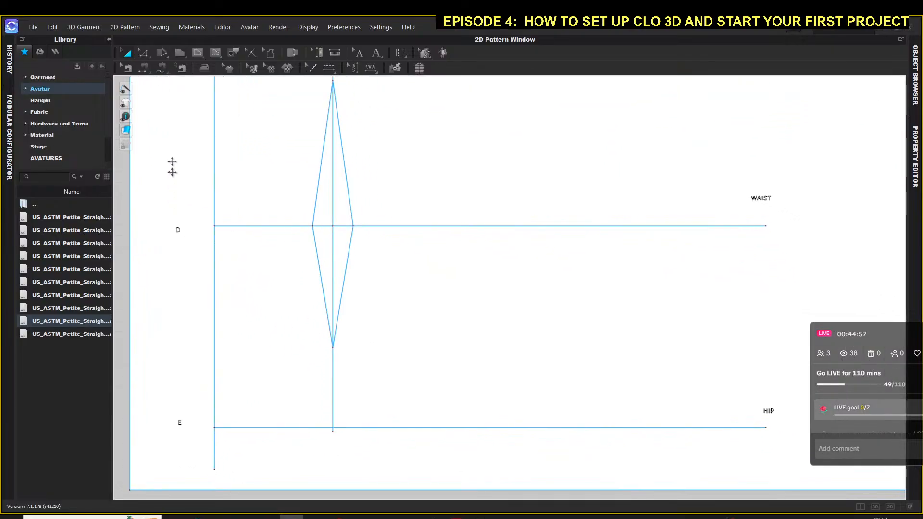
click(198, 53)
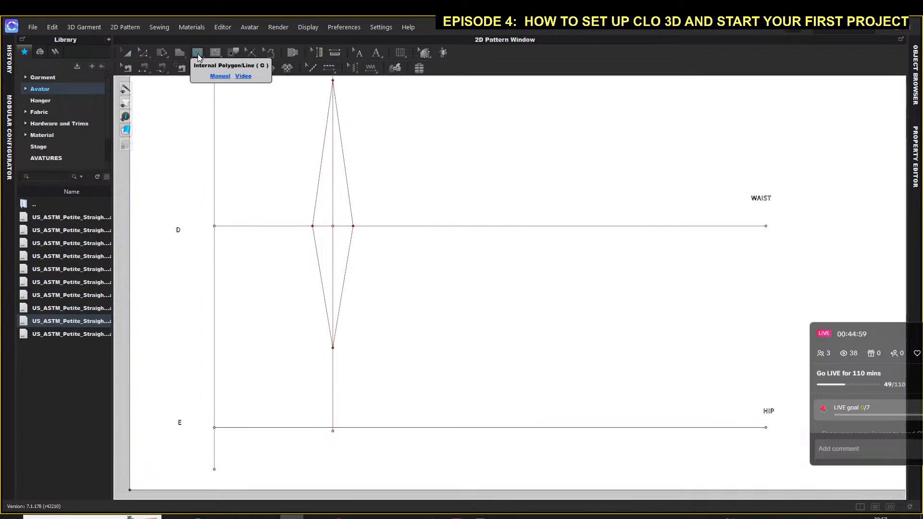
click(215, 224)
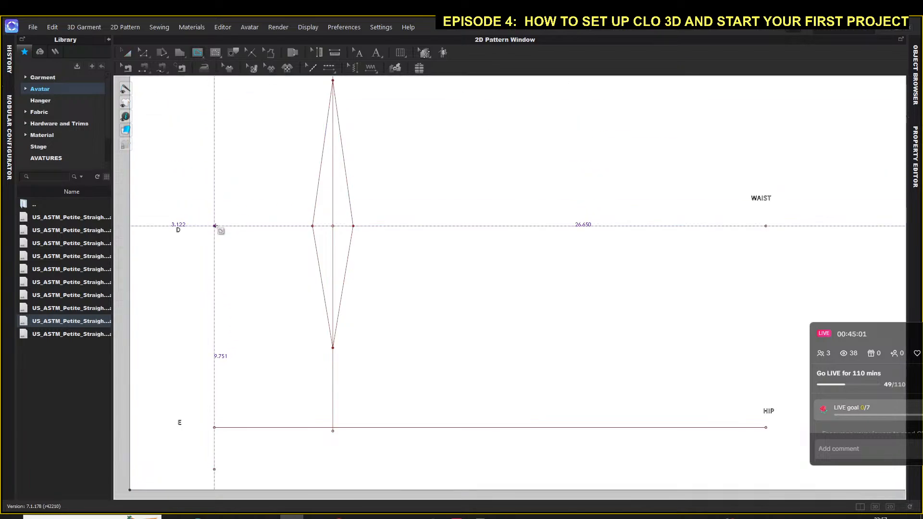
click(422, 227)
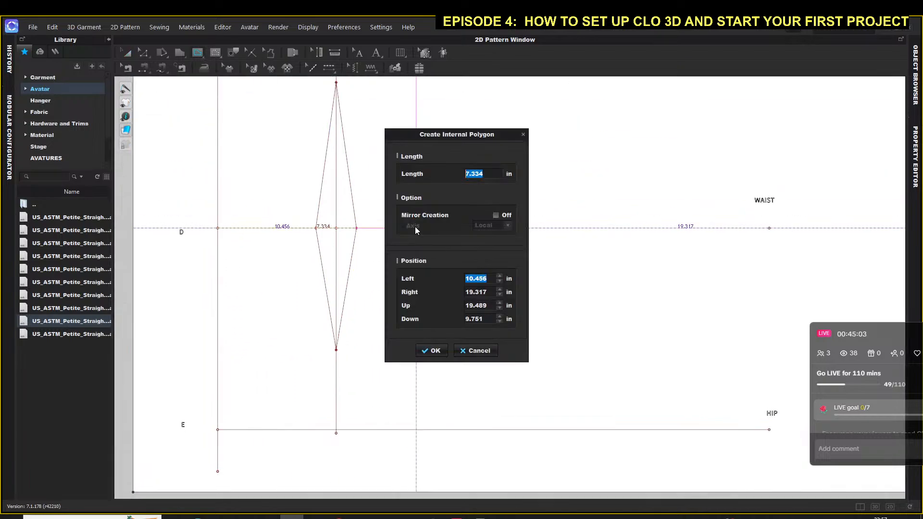
Step: Switch to Calculator, clear the previous calculation and divide 31 by 4
click(479, 517)
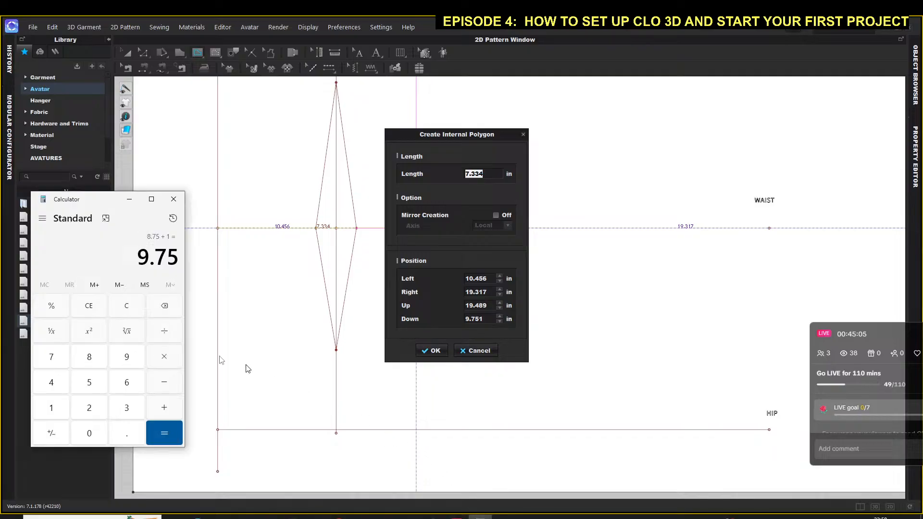
click(89, 310)
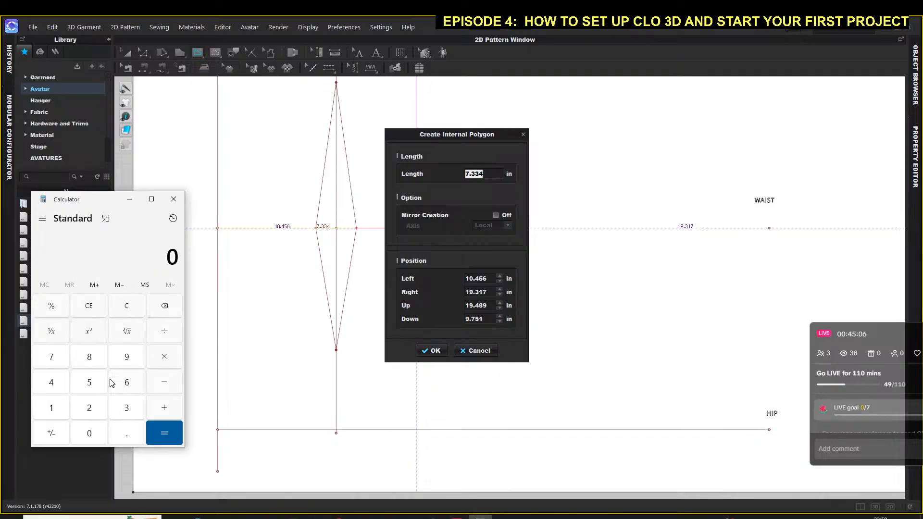
click(127, 408)
click(51, 408)
click(164, 331)
click(52, 383)
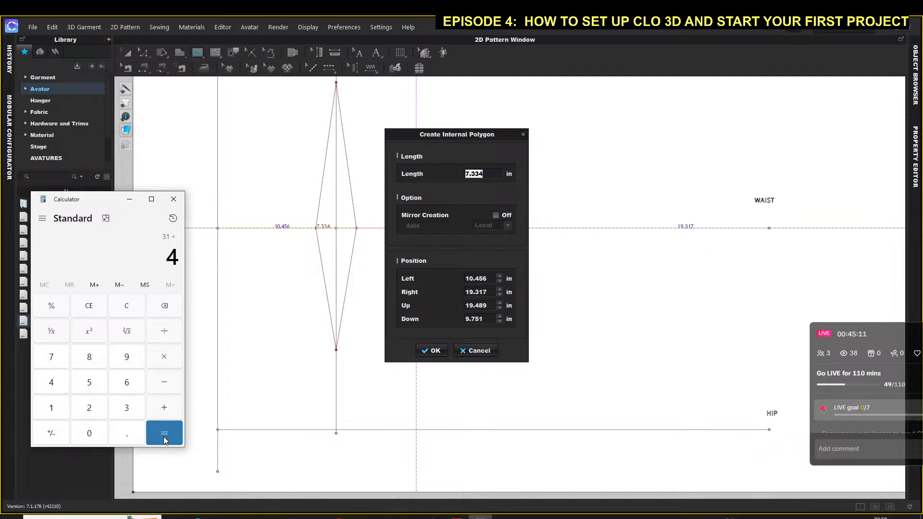
click(164, 433)
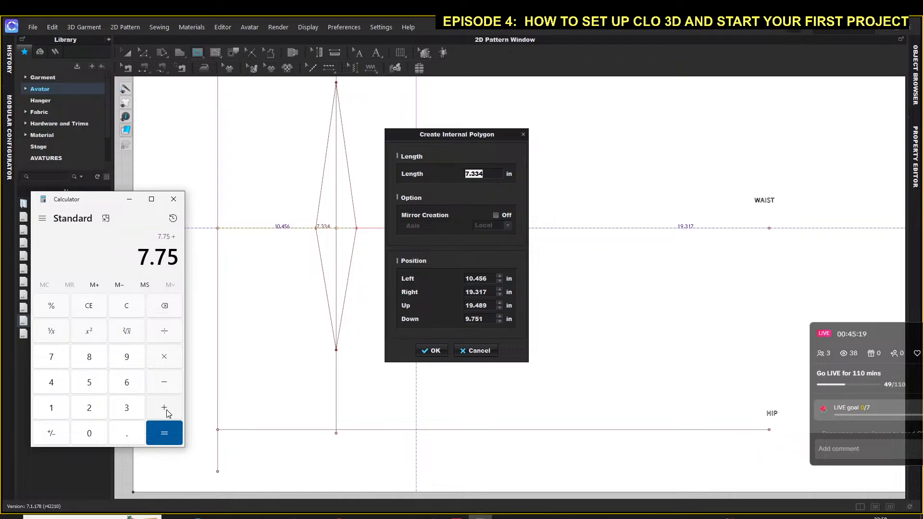
Step: Add 1.5 to the quotient in Calculator, and add another 1 to that sum
click(51, 408)
click(124, 436)
click(89, 384)
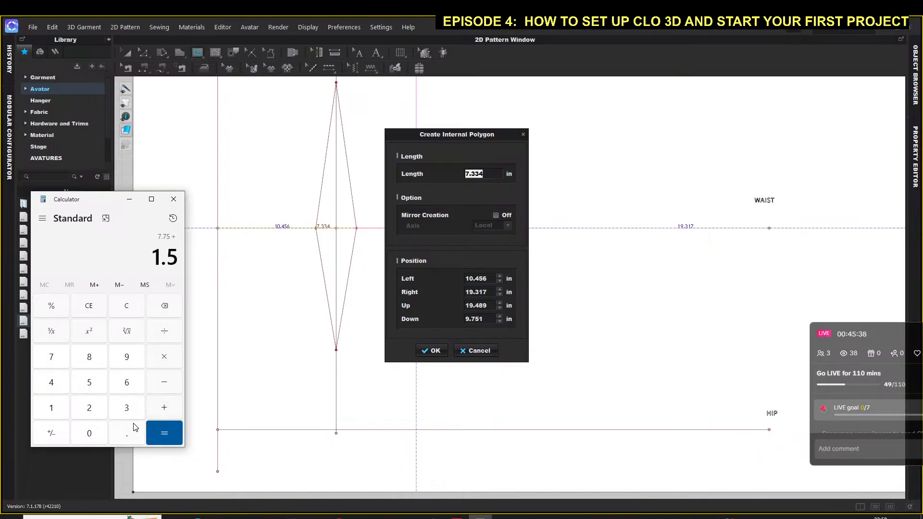
click(160, 431)
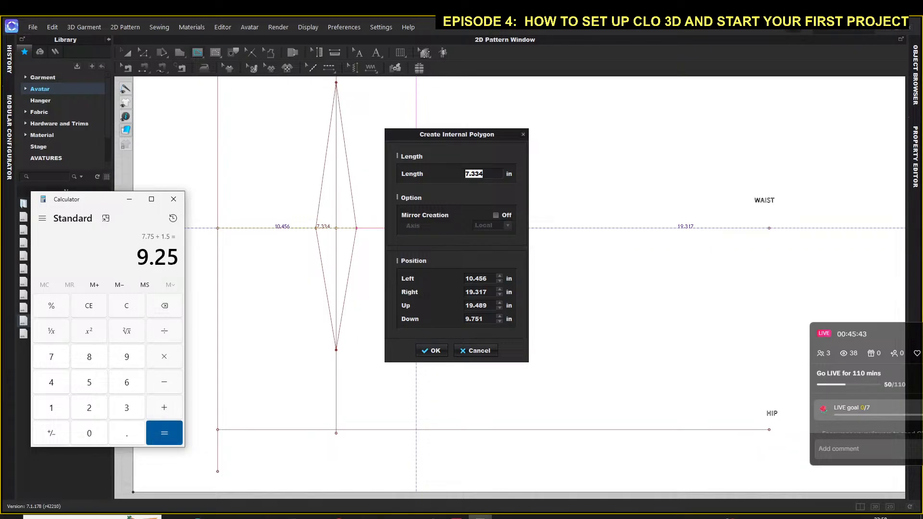
click(165, 410)
click(52, 410)
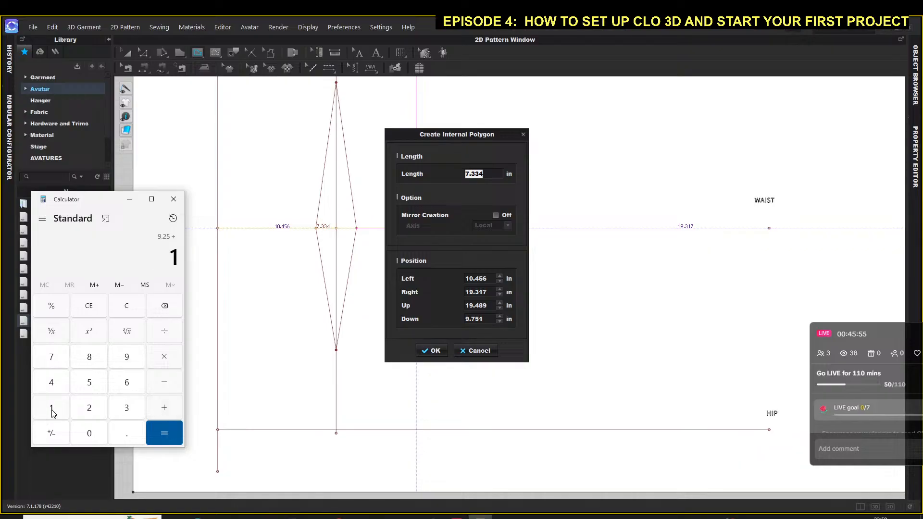
click(158, 438)
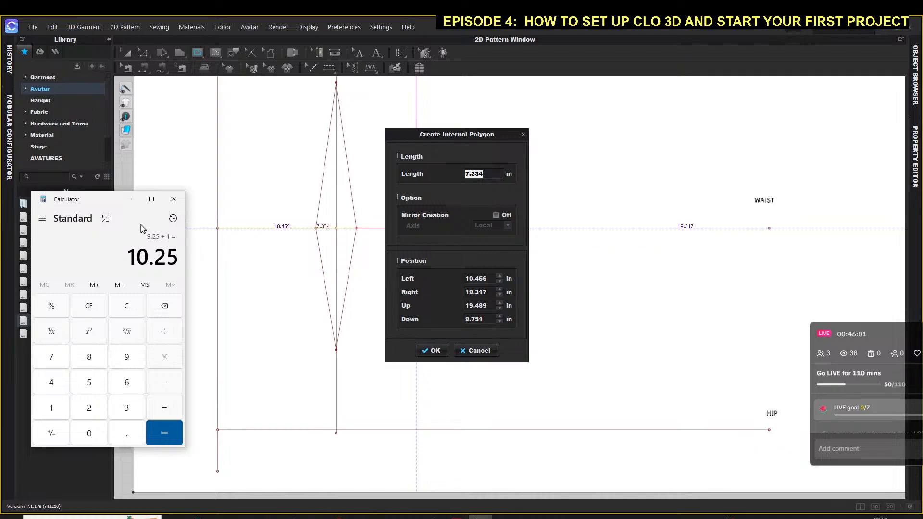
Step: Set the waist line's length to 10.25 in and finish the internal line in the 2D pattern window
click(486, 174)
double_click(482, 174)
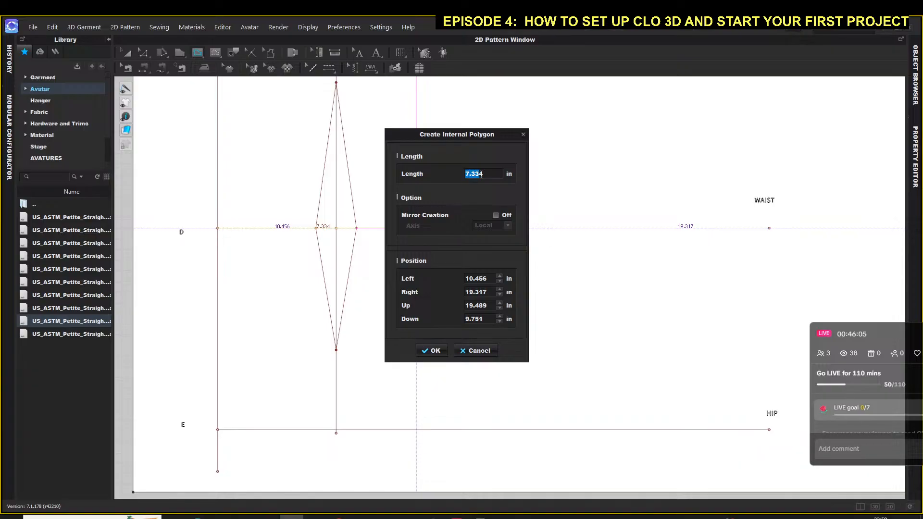
text(10)
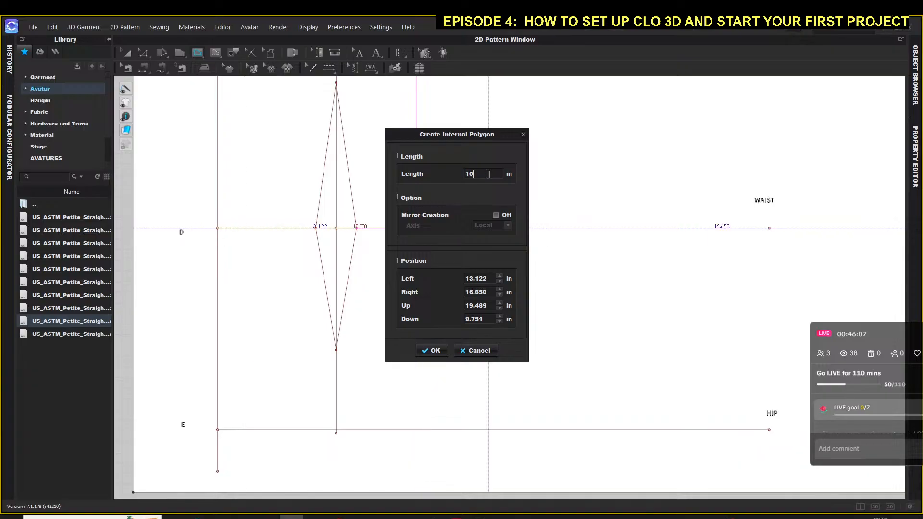
text(.25)
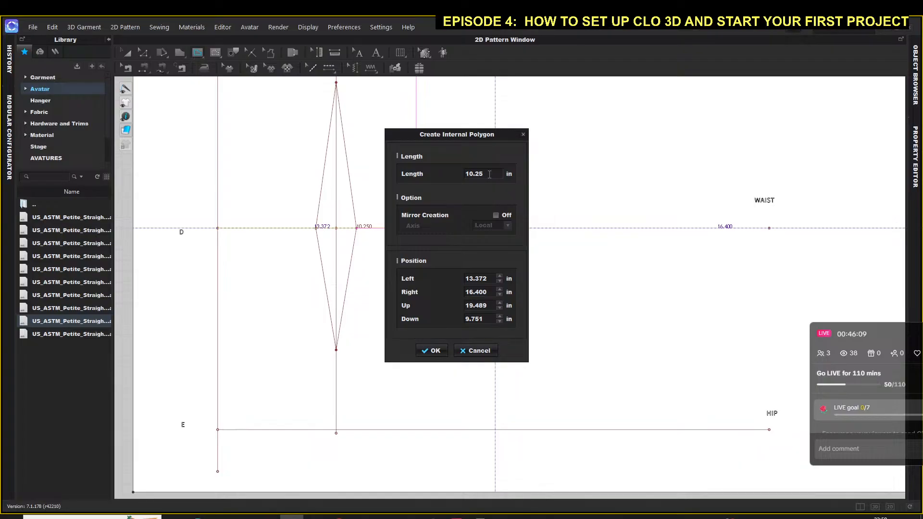
key(Return)
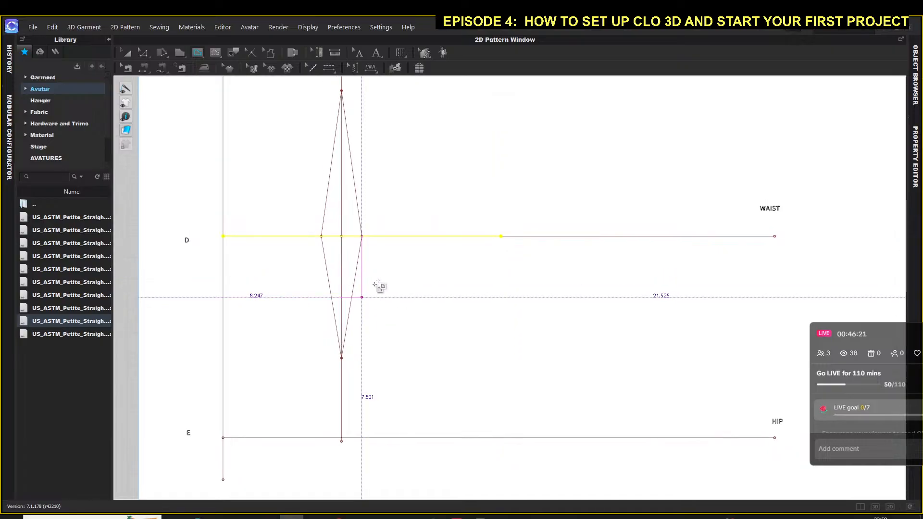
Step: Draw an 11 in internal line from point E along the hip guide line
scroll(476, 212, up, 2)
scroll(476, 211, down, 2)
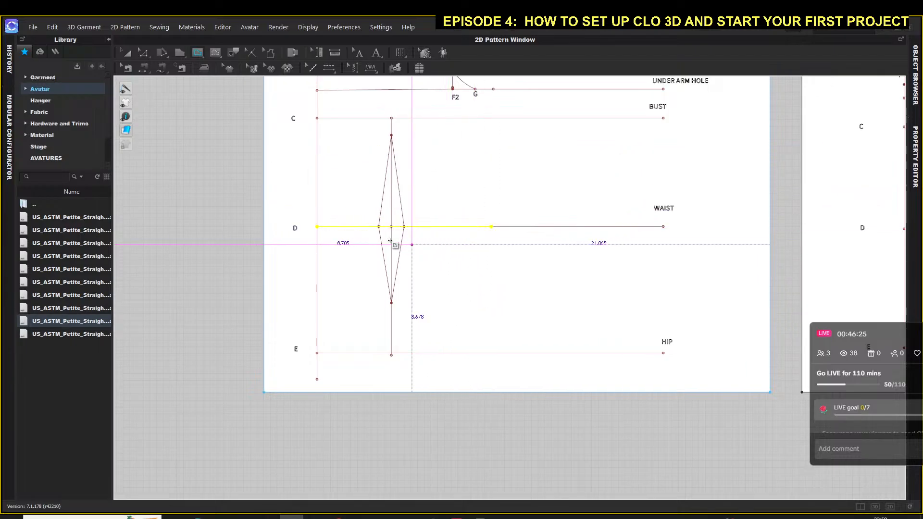
scroll(380, 233, up, 2)
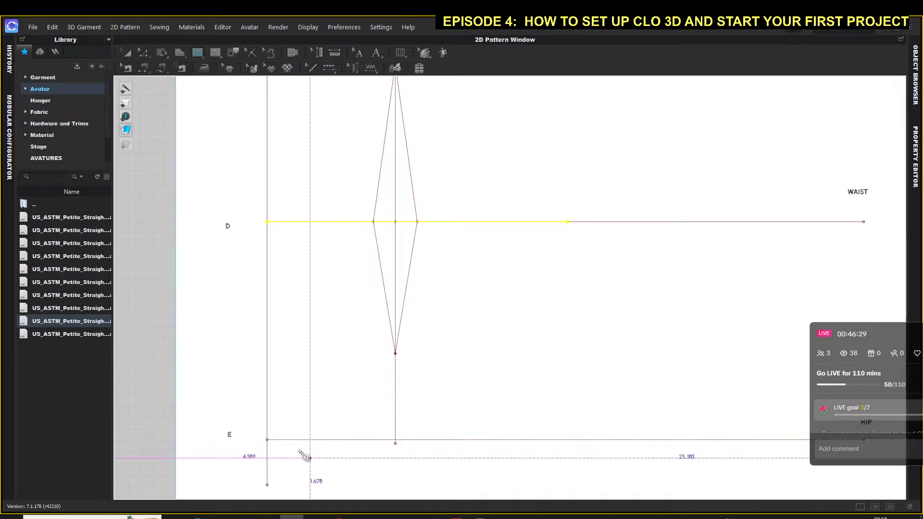
middle_drag(301, 440, 255, 313)
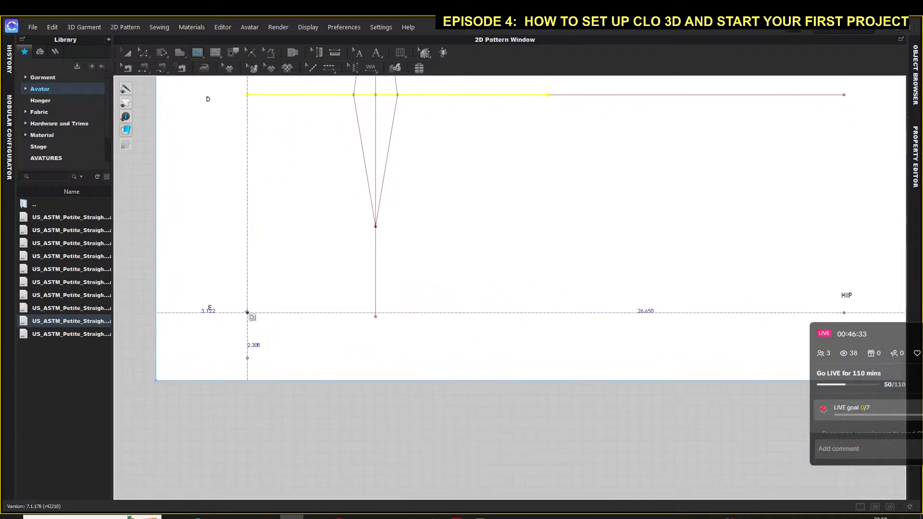
click(247, 313)
right_click(491, 316)
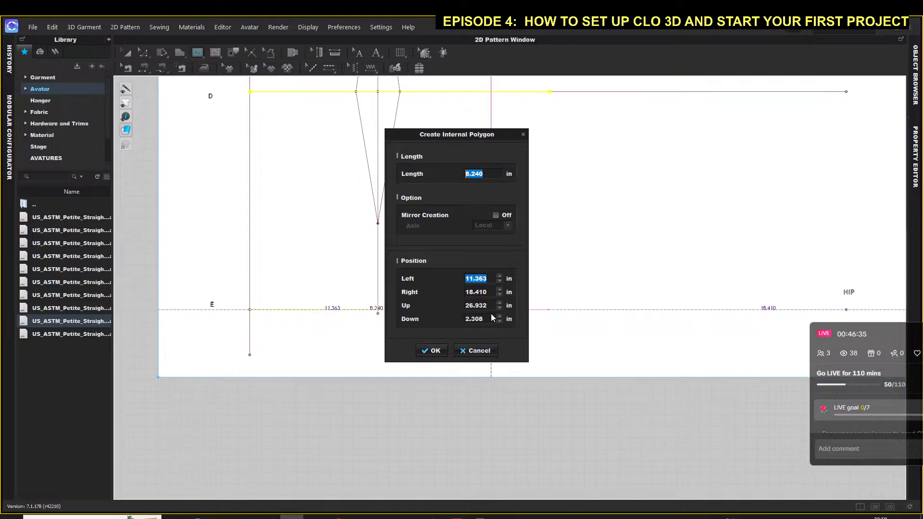
text(11)
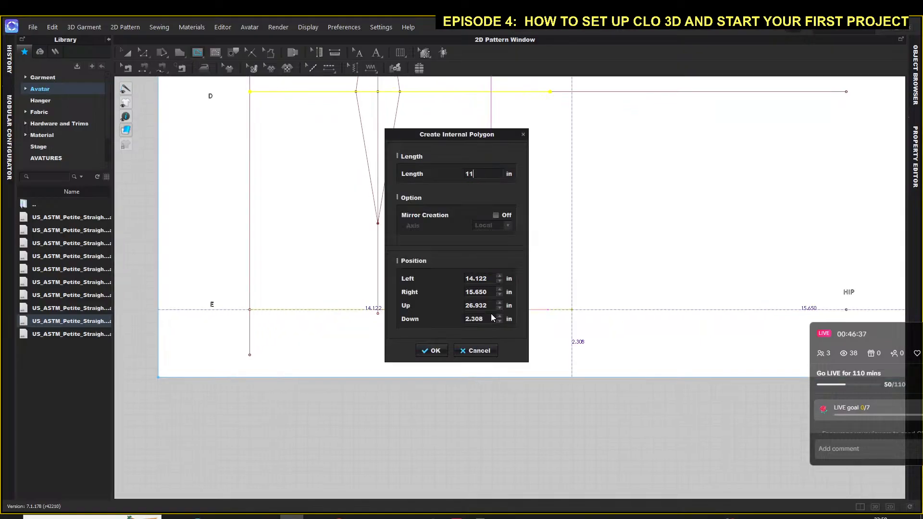
click(434, 351)
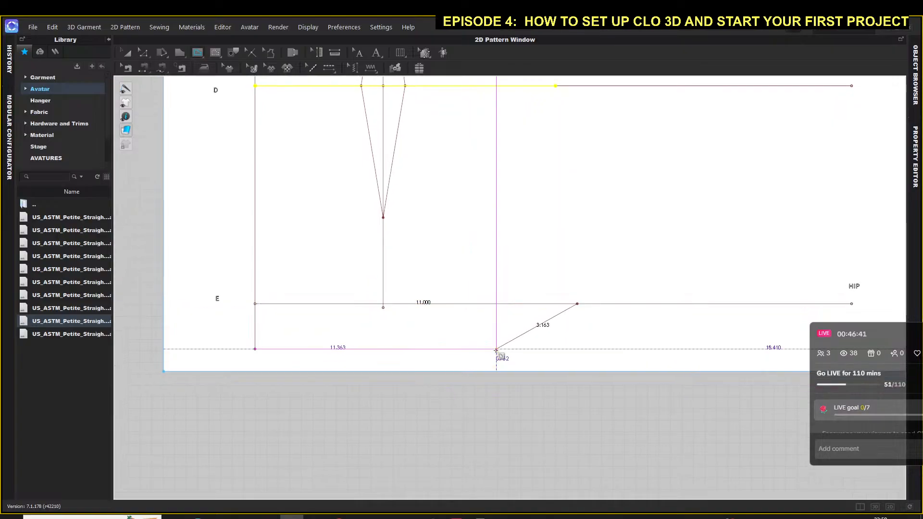
key(Return)
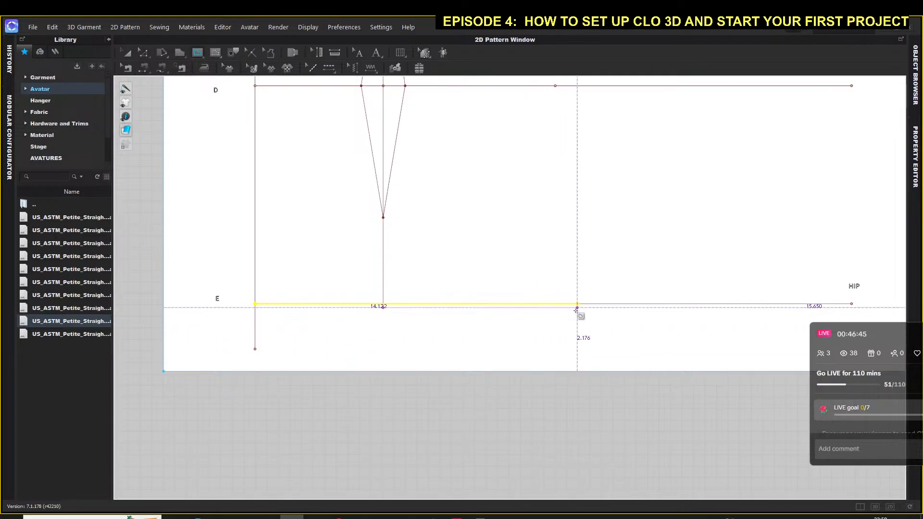
Step: Add a 1 in internal line along the hip guide, continuing outward from the end of the 11 in line
middle_drag(578, 312, 482, 329)
click(481, 319)
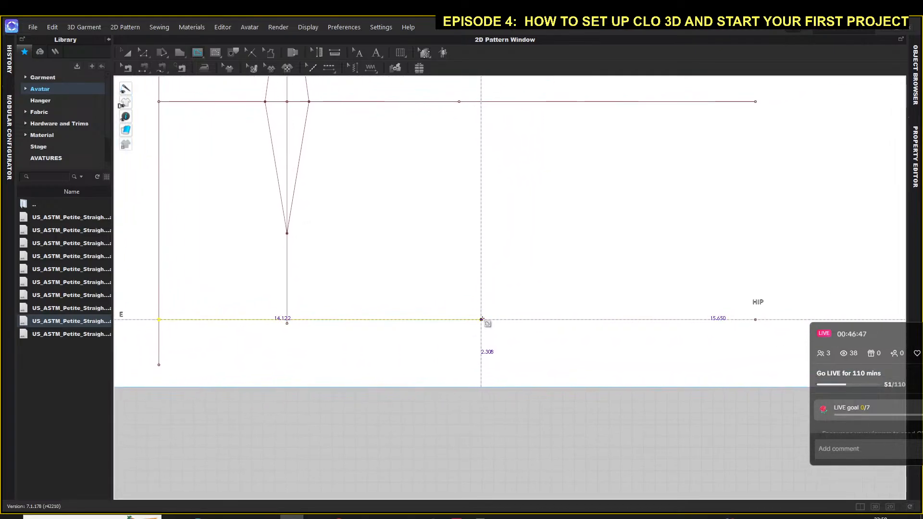
right_click(504, 319)
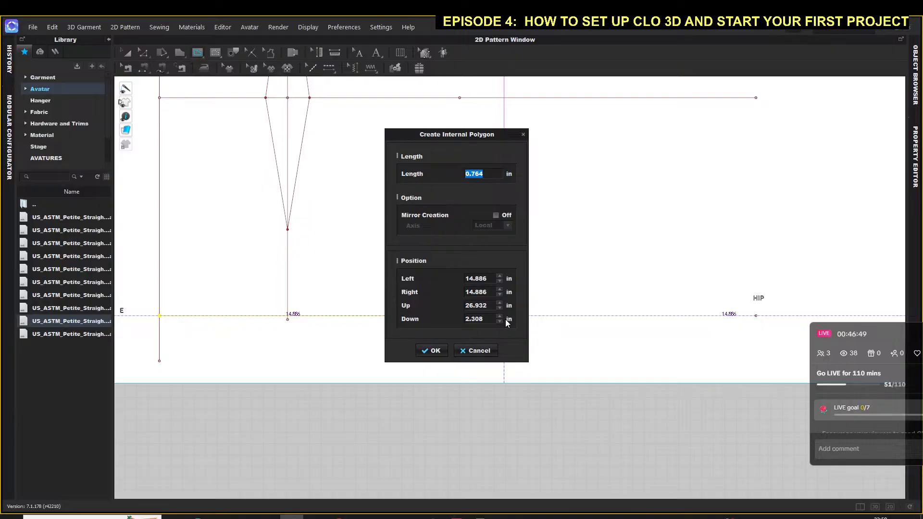
text(1)
key(Return)
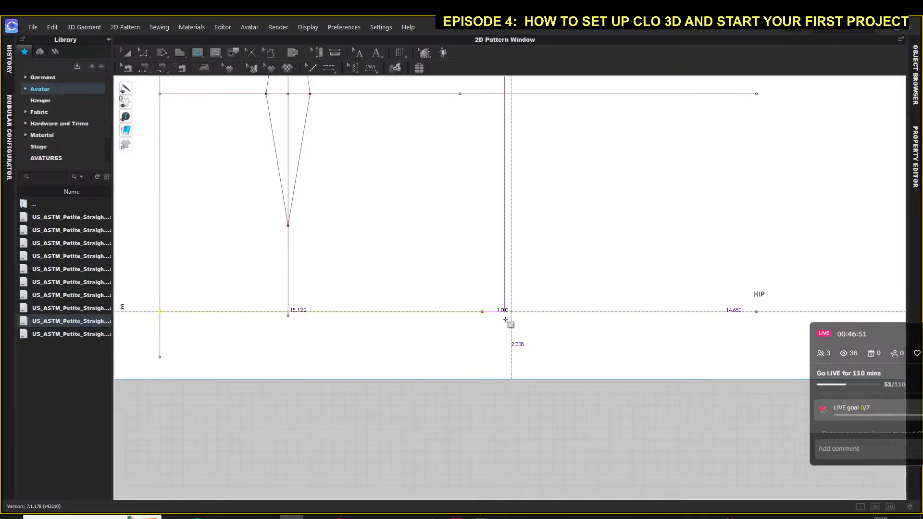
scroll(500, 339, down, 2)
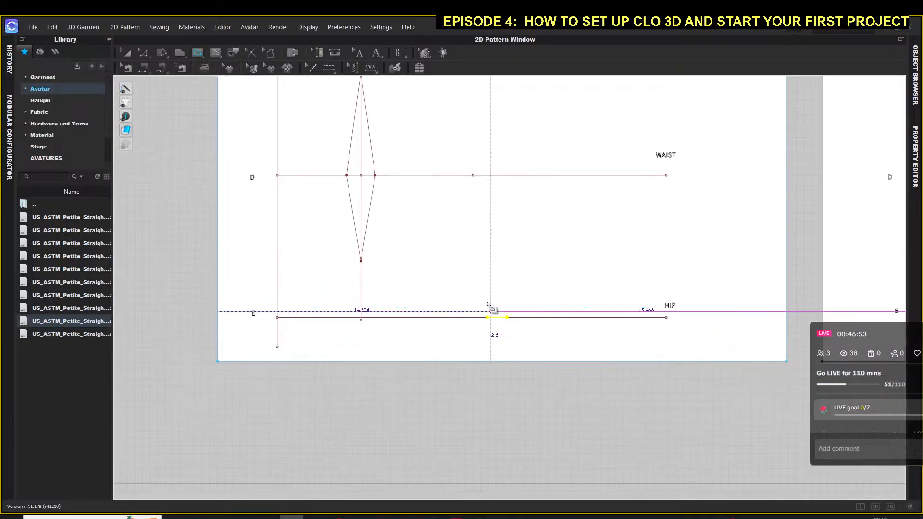
Step: Draw the side seam from the underarm line's marked point through the waist mark to the outer hip mark, and clear the selection
middle_drag(490, 310, 433, 460)
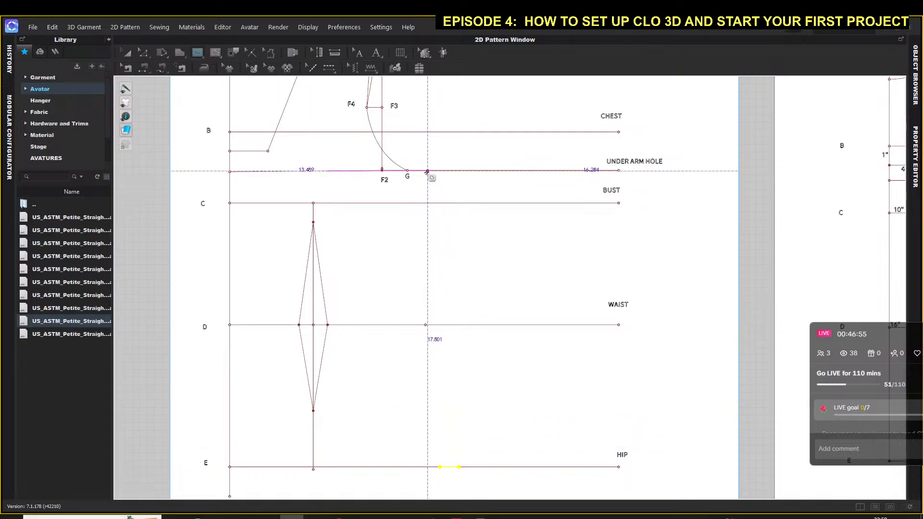
click(428, 170)
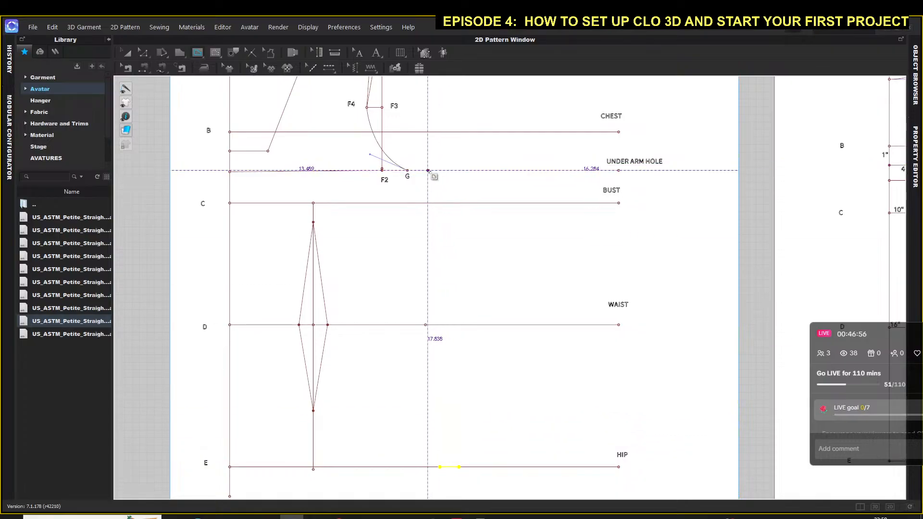
click(425, 325)
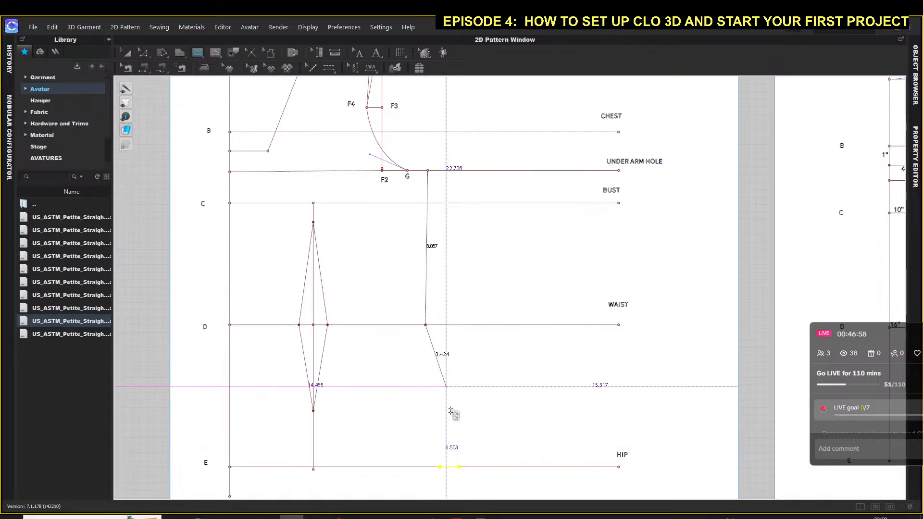
click(458, 466)
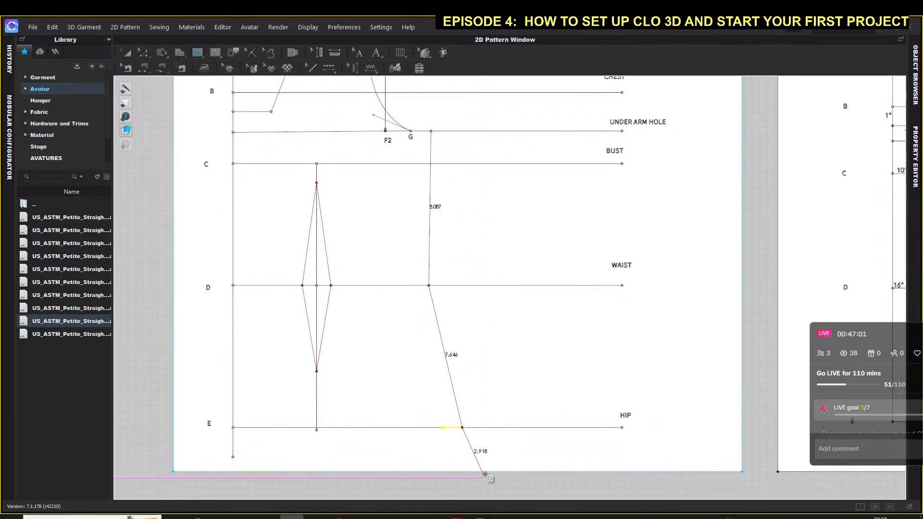
key(Return)
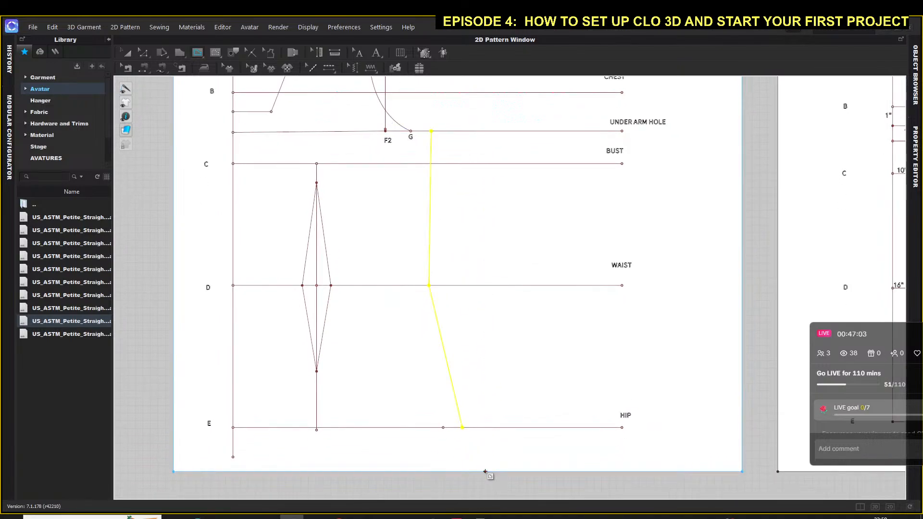
click(127, 54)
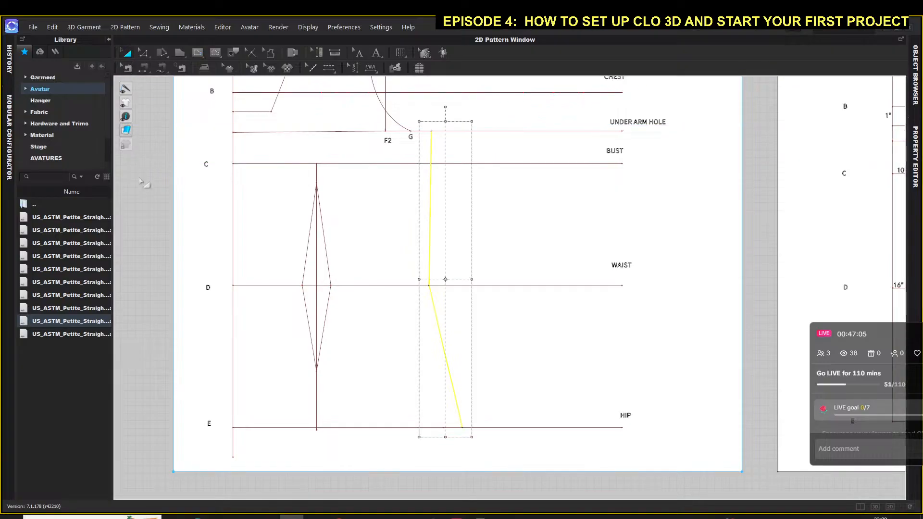
click(144, 192)
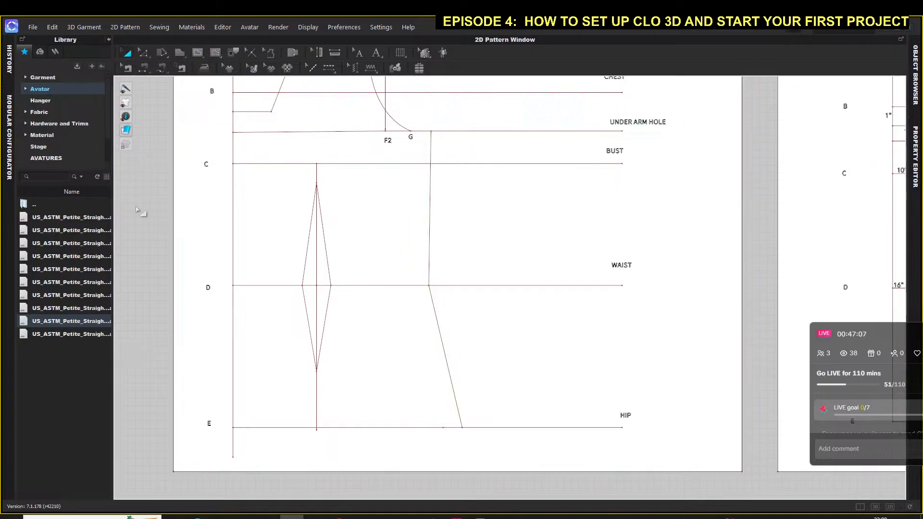
Step: Draw a 1 in internal line straight down from where the bust line crosses the side seam
click(198, 54)
click(198, 56)
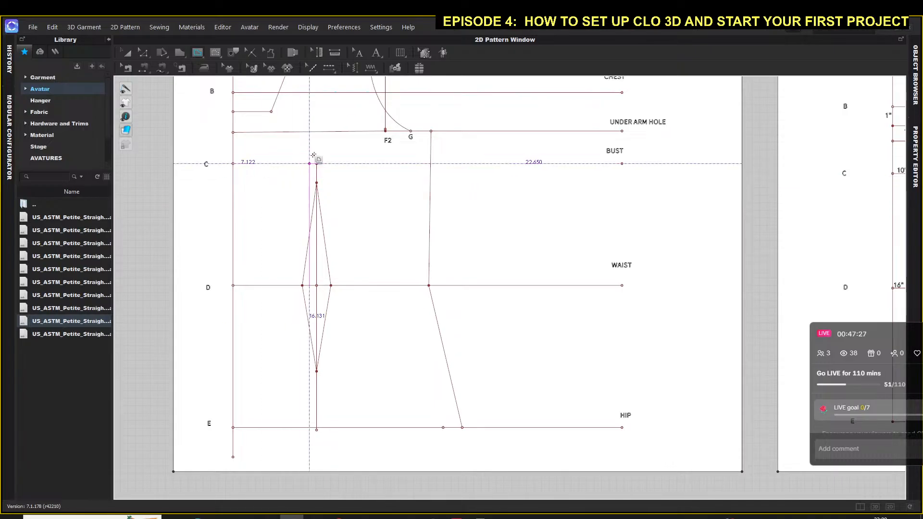
click(431, 165)
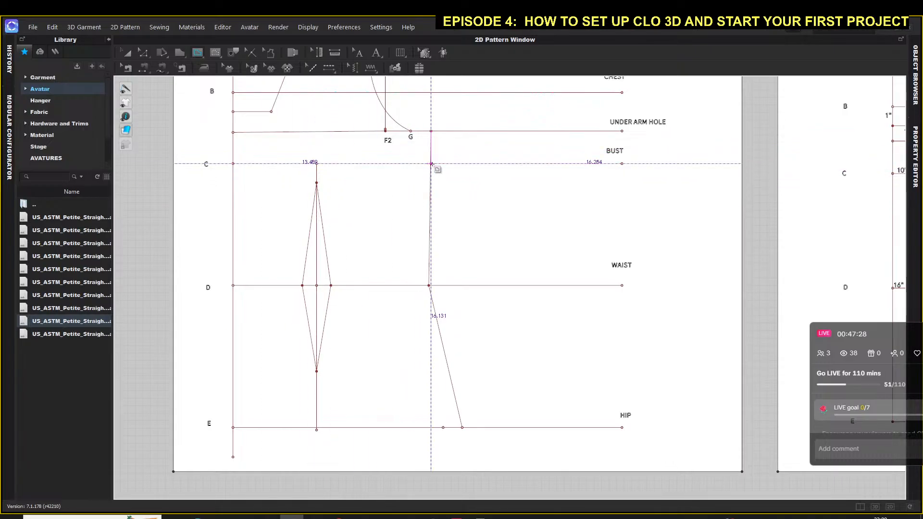
right_click(431, 193)
text(1)
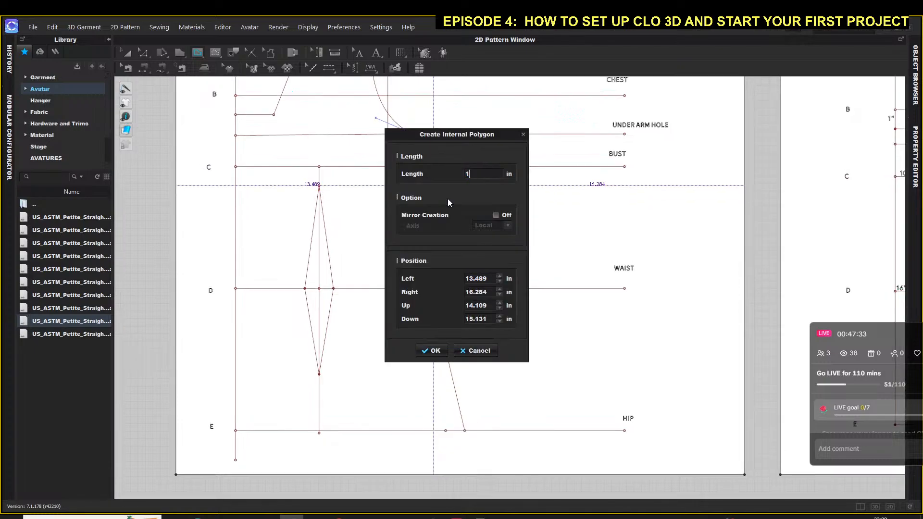
key(Return)
key(Return)
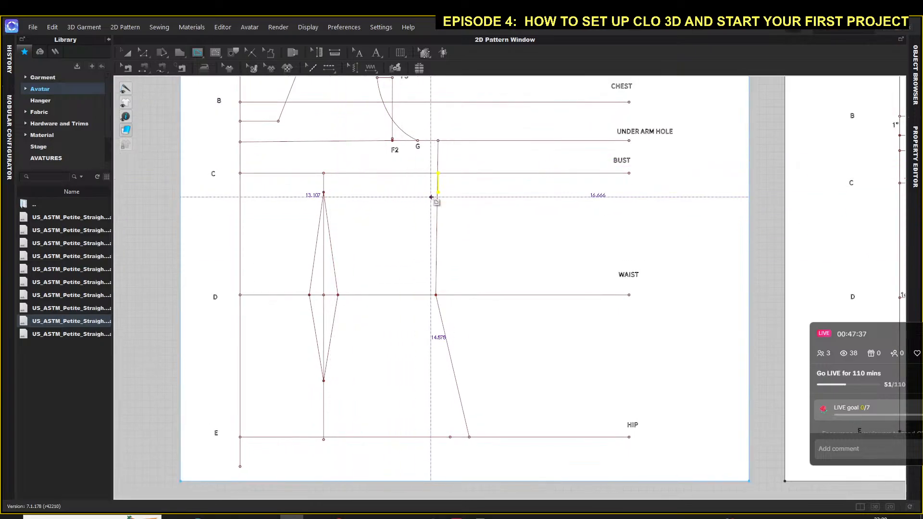
Step: Draw a slanted internal line from the waist dart center line's upper end on the bust line to the 1 in line's lower end
click(324, 173)
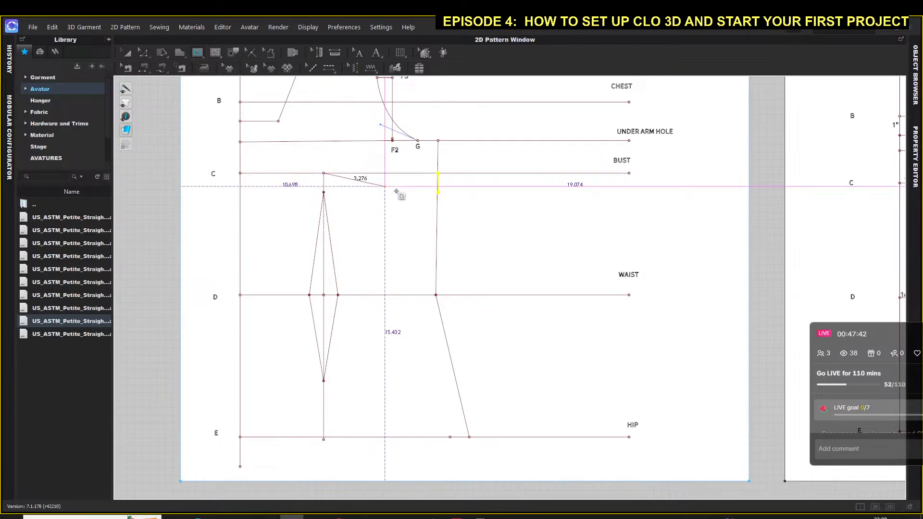
click(438, 192)
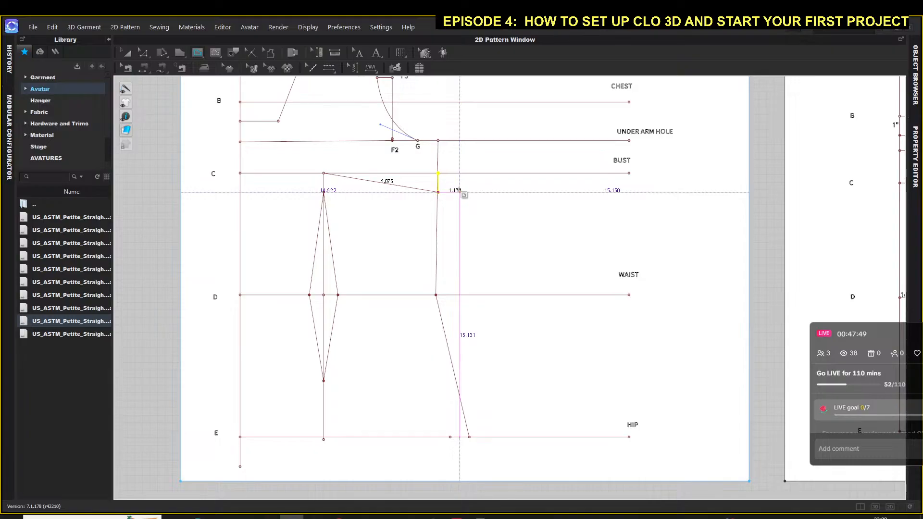
key(Return)
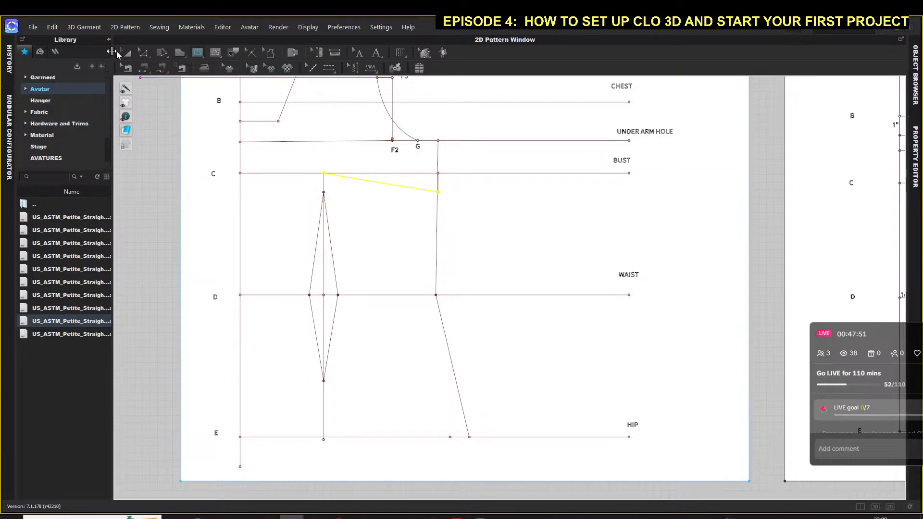
Step: Delete the 1 in helper line below the bust line at the side seam
click(129, 53)
click(150, 180)
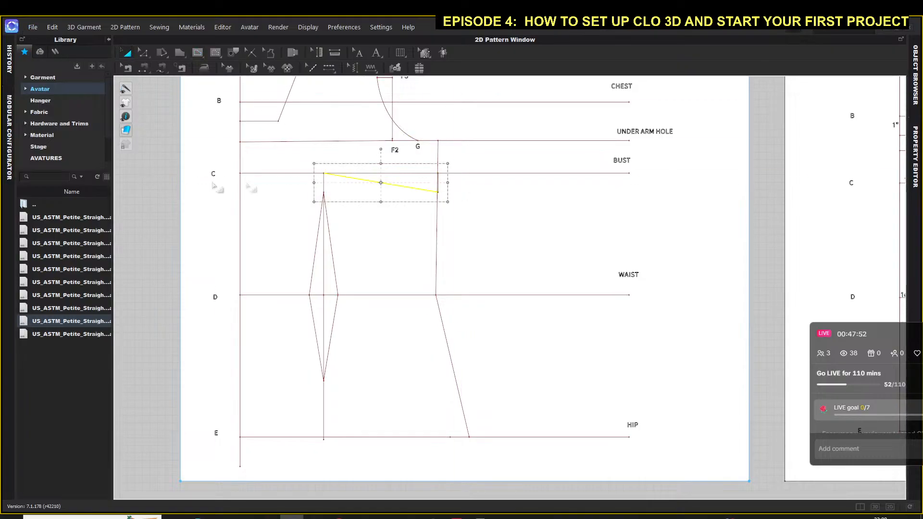
click(439, 186)
click(457, 193)
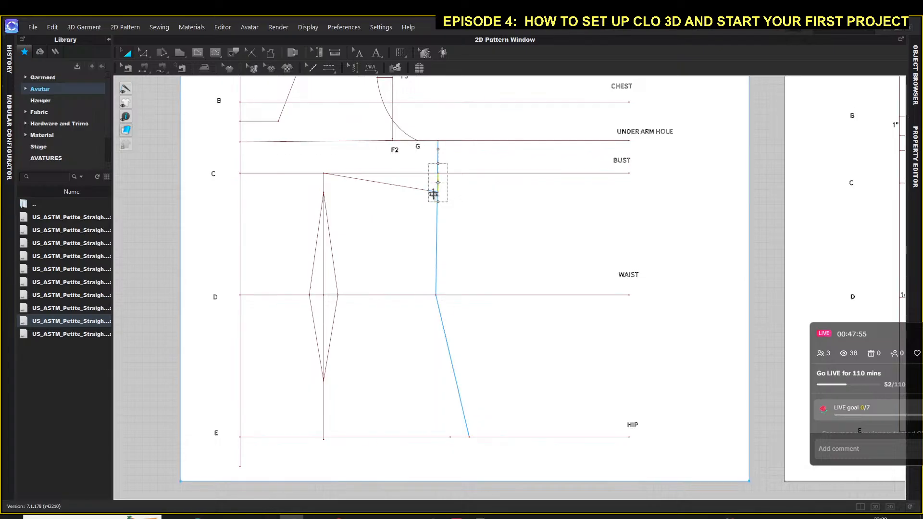
key(Escape)
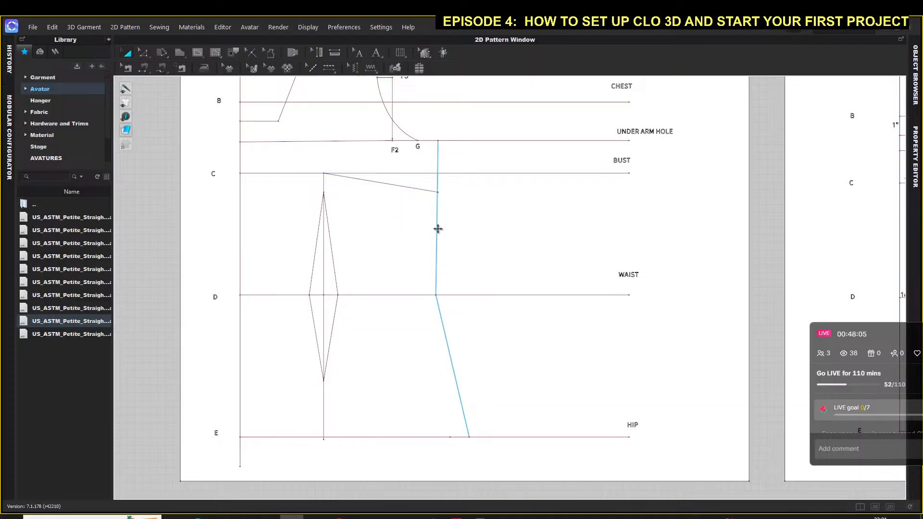
Step: Draw a 0.75 in internal line straight up from the slanted line's outer end at the side seam
scroll(439, 229, up, 4)
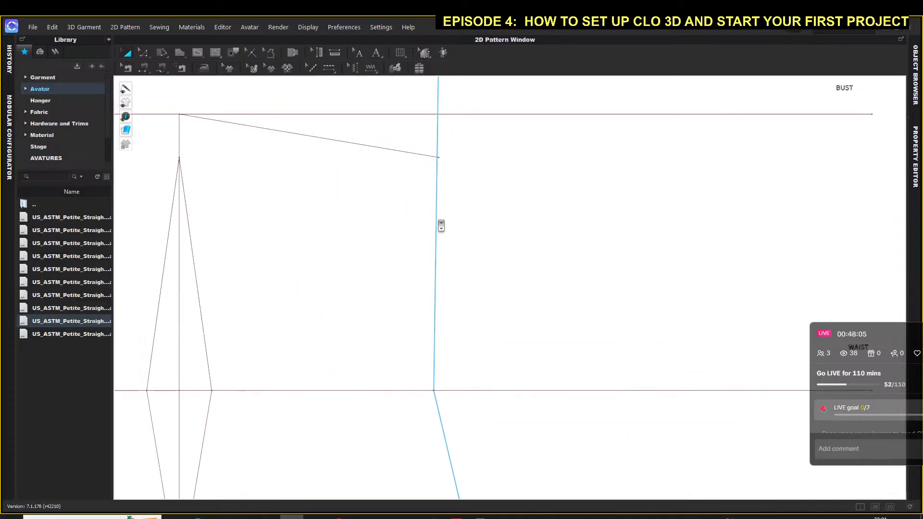
click(438, 157)
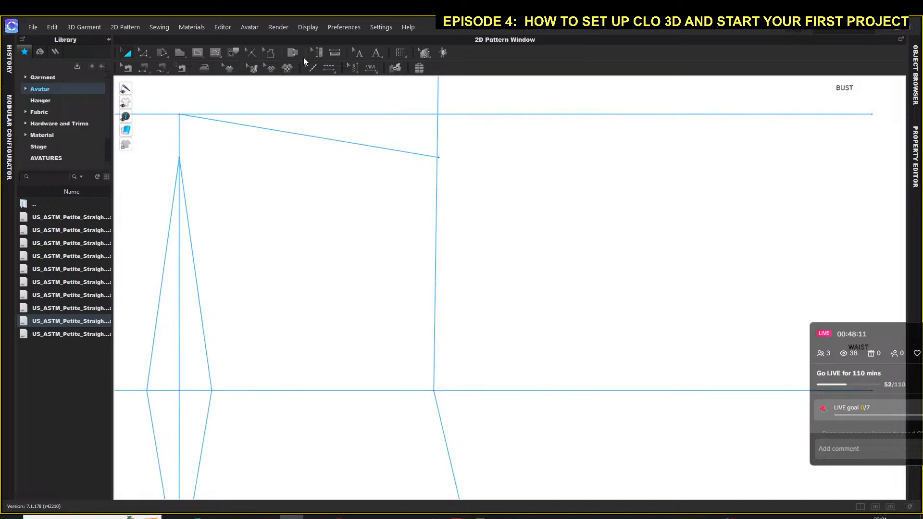
click(198, 52)
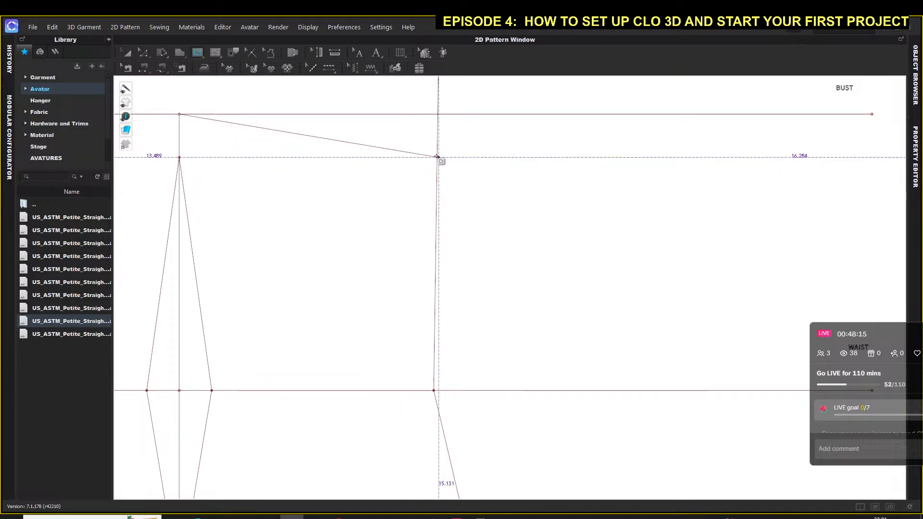
drag(439, 157, 437, 132)
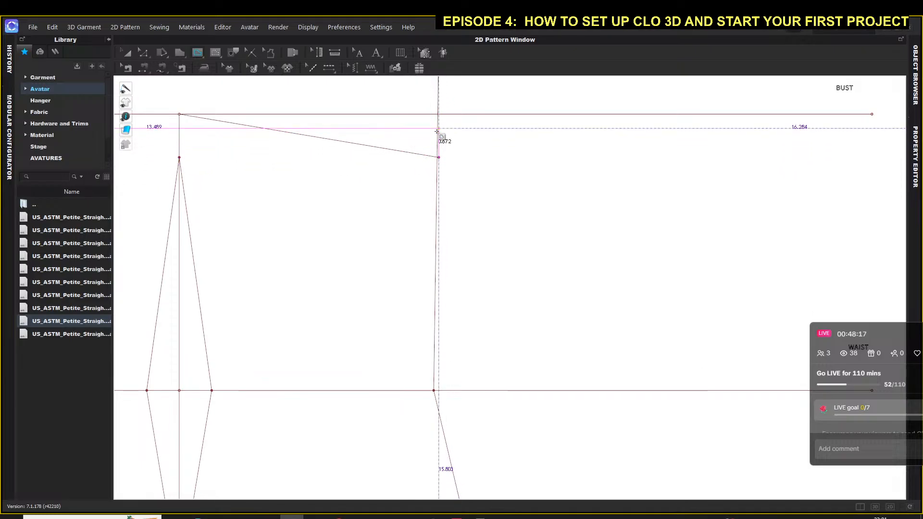
right_click(436, 131)
text(.75)
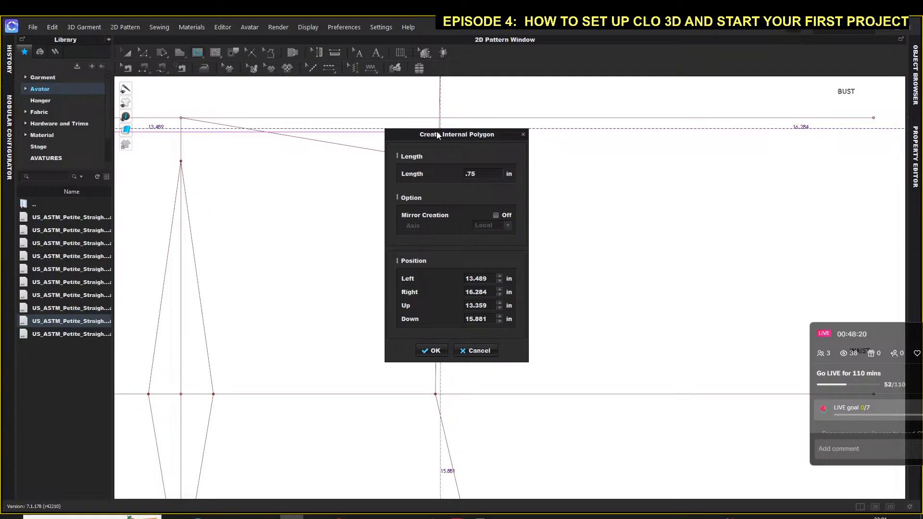
key(Return)
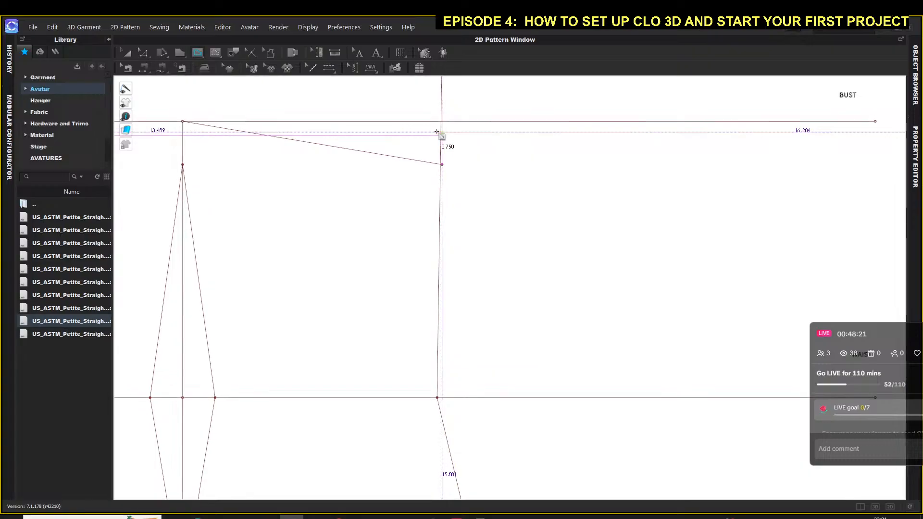
Step: Draw a 0.75 in internal line straight down from the slanted line's outer end at the side seam
click(444, 169)
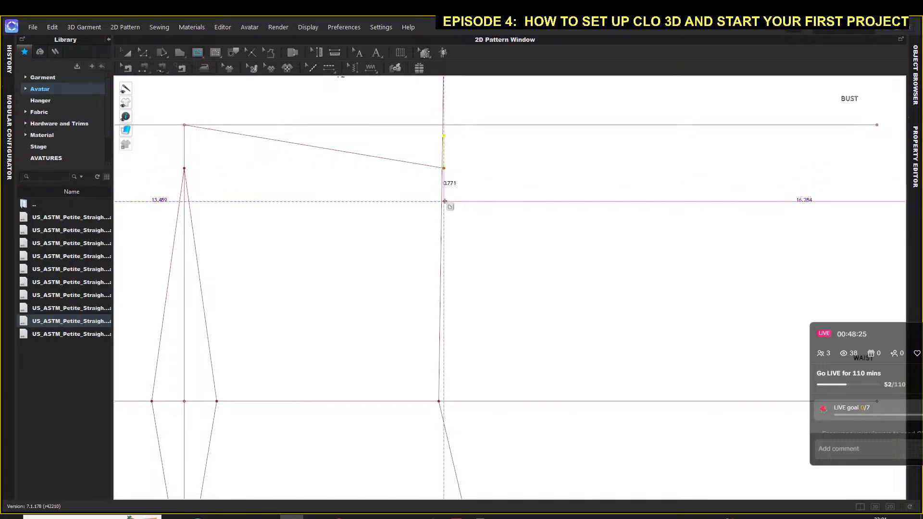
click(444, 202)
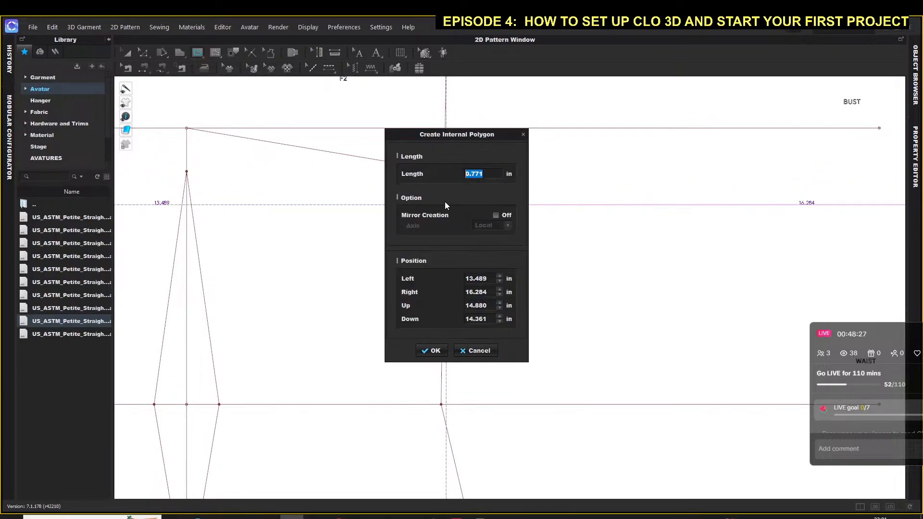
text(.75)
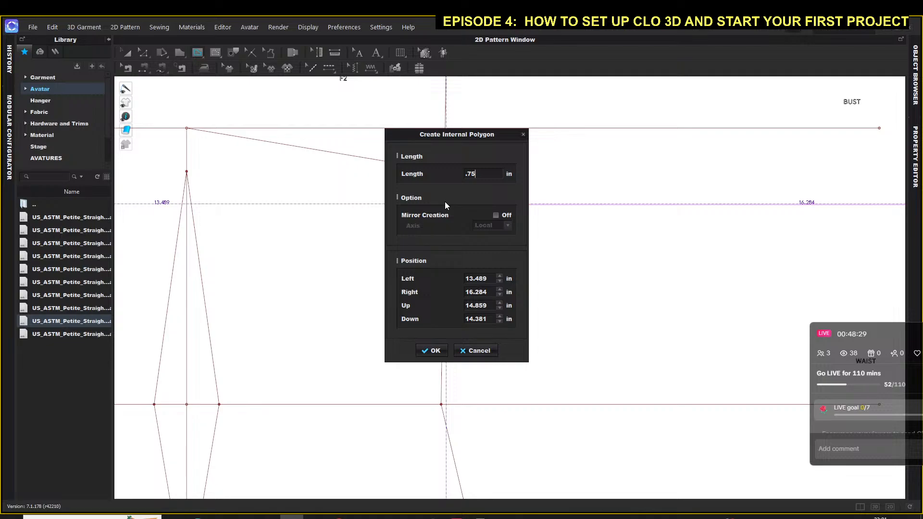
key(Return)
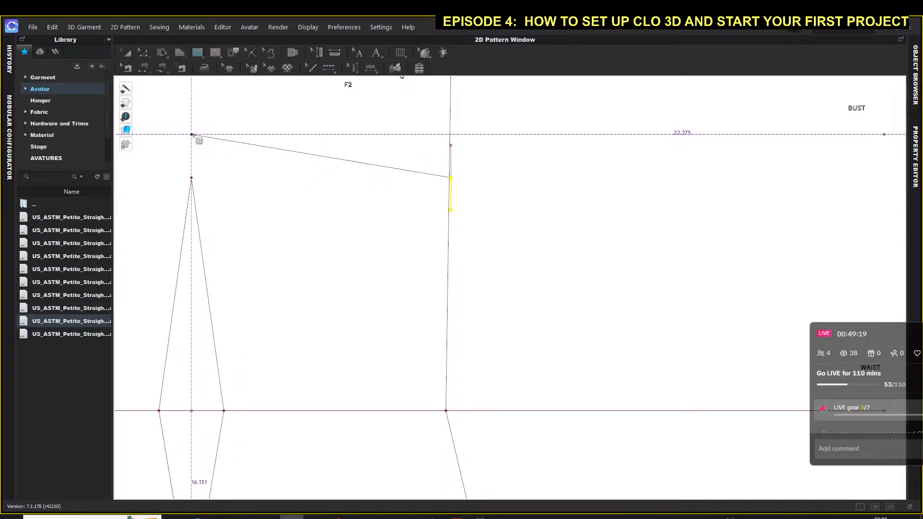
Step: Mark the bust dart tip with a 1 in internal line along the slanted line, starting from its inner end on the bust line
drag(192, 135, 193, 154)
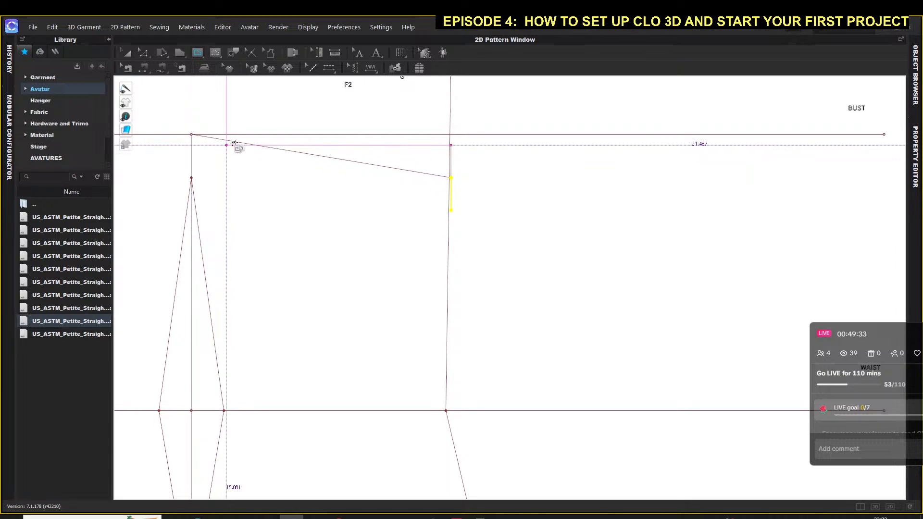
click(191, 139)
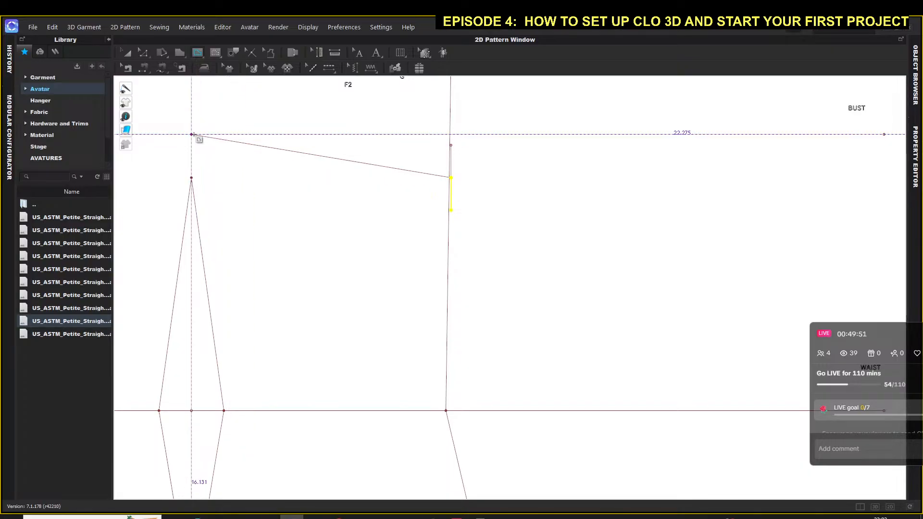
right_click(225, 140)
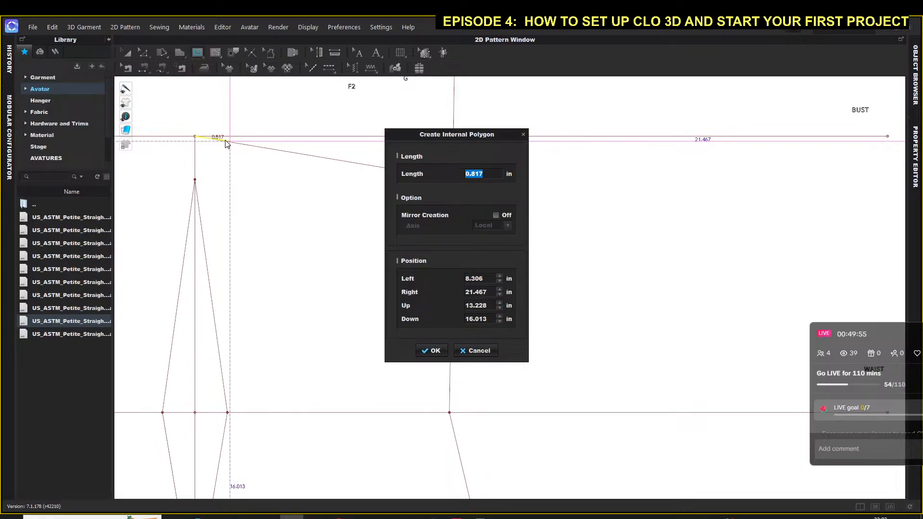
text(1)
key(Return)
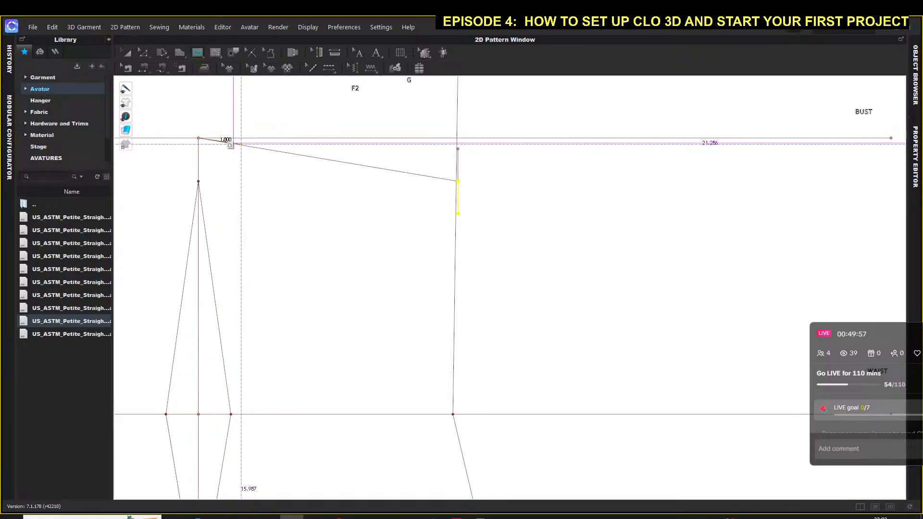
key(Return)
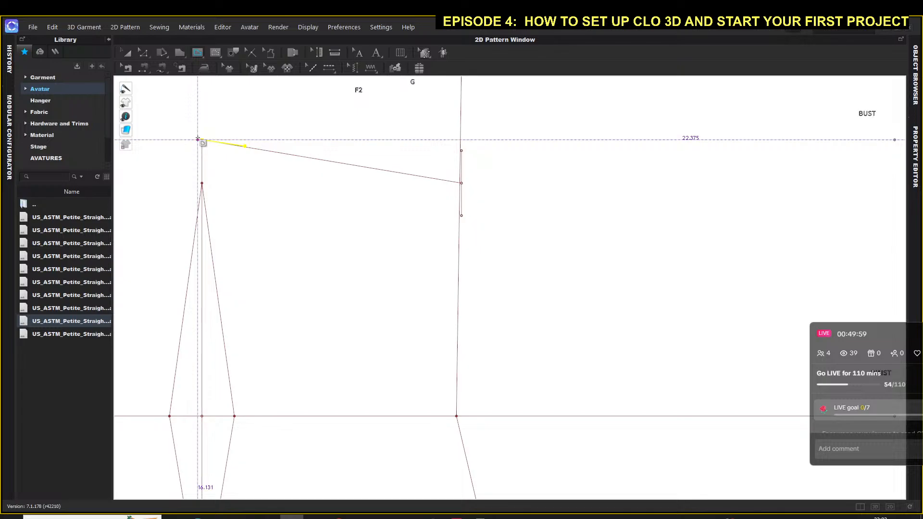
key(a)
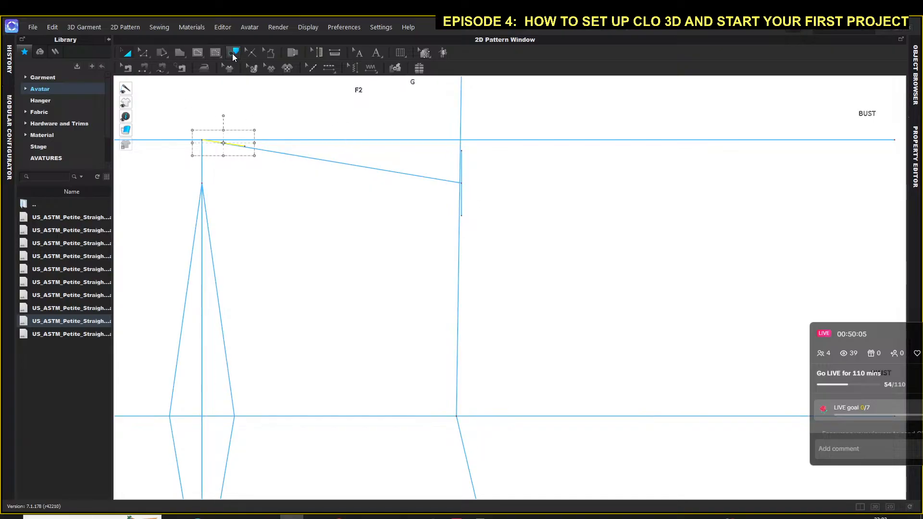
Step: Draw the lower bust dart leg from the 1 in mark on the slanted line to the lower 0.75 in line's end
click(197, 52)
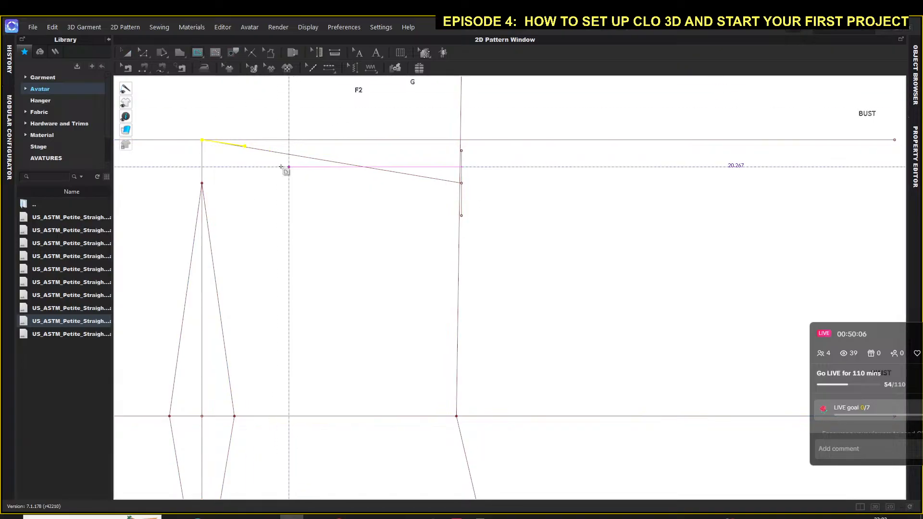
click(245, 146)
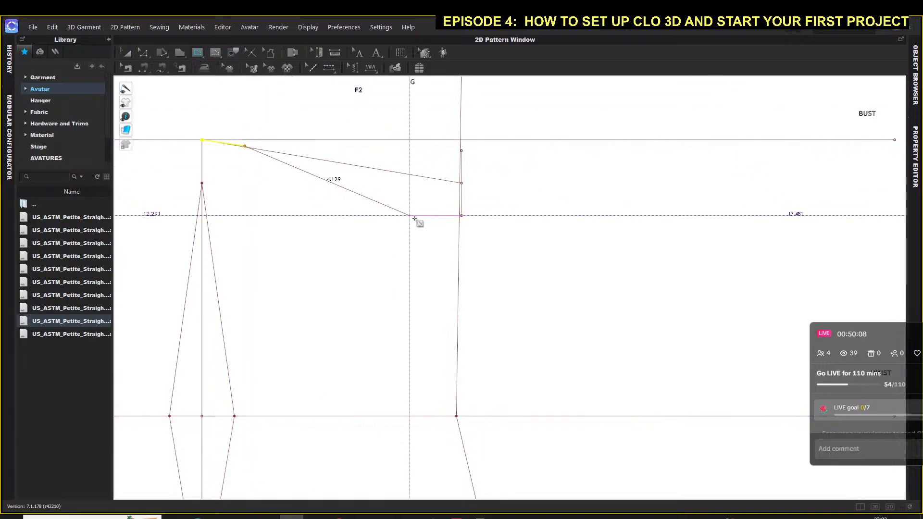
click(460, 215)
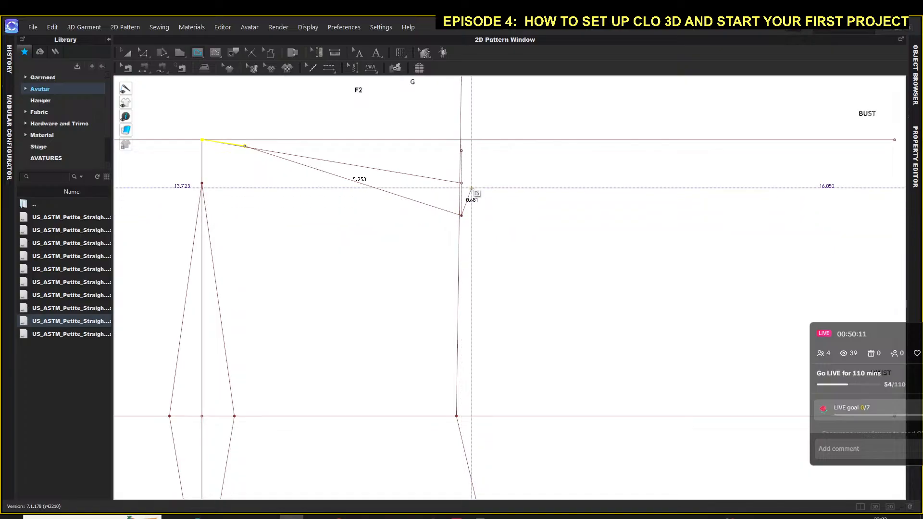
key(Return)
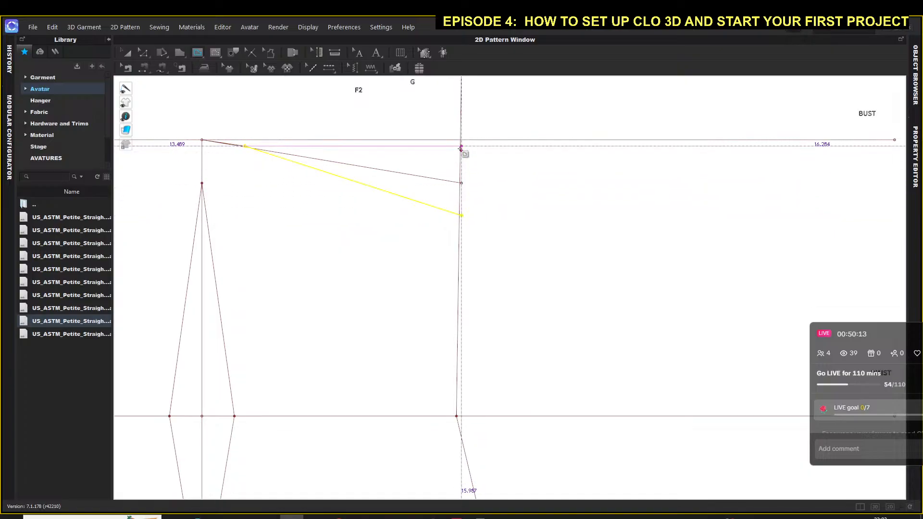
Step: Draw the upper bust dart leg from the upper 0.75 in line's end to the 1 in mark, and finish the line
click(461, 151)
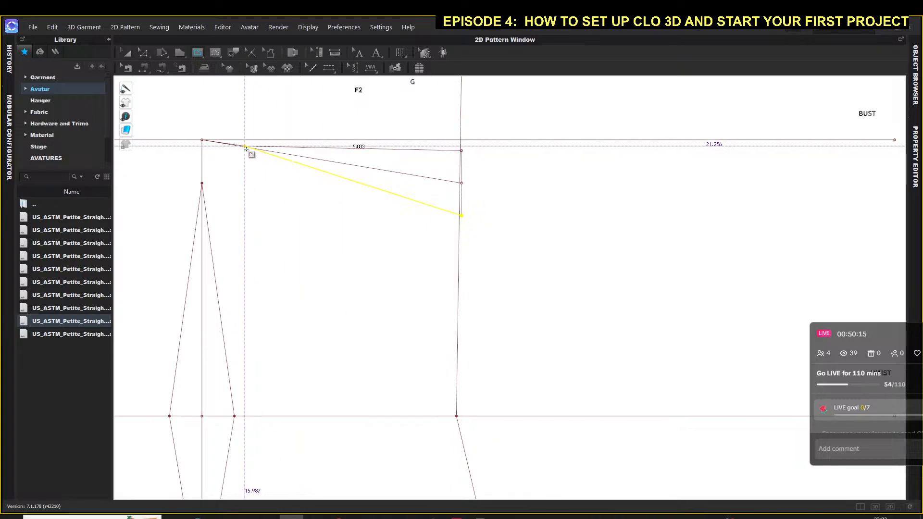
click(245, 146)
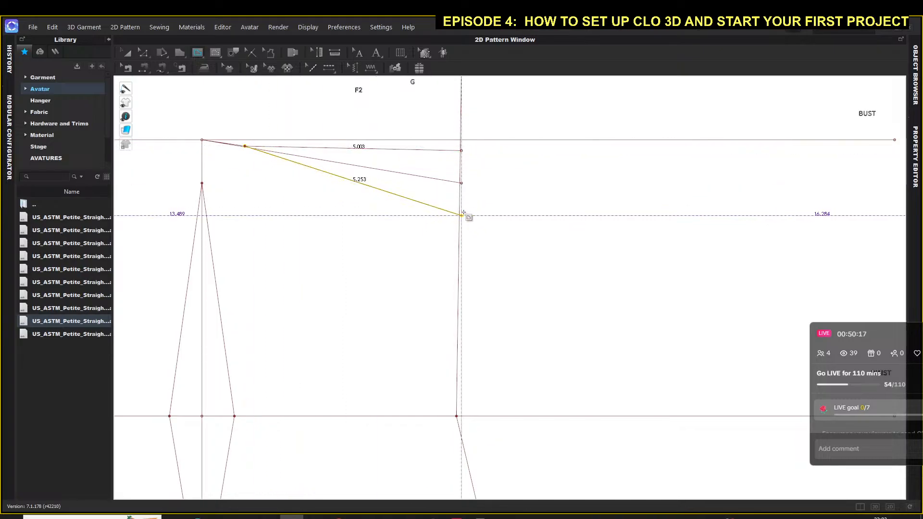
key(Return)
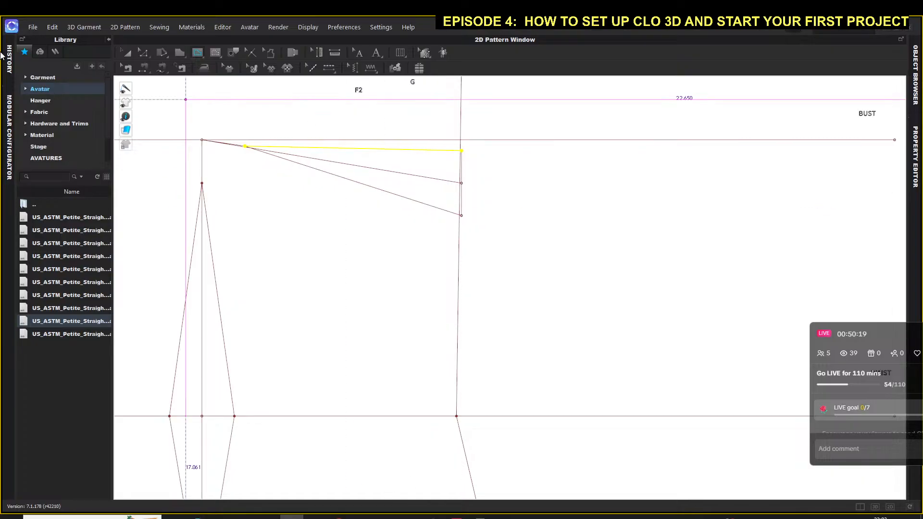
click(126, 54)
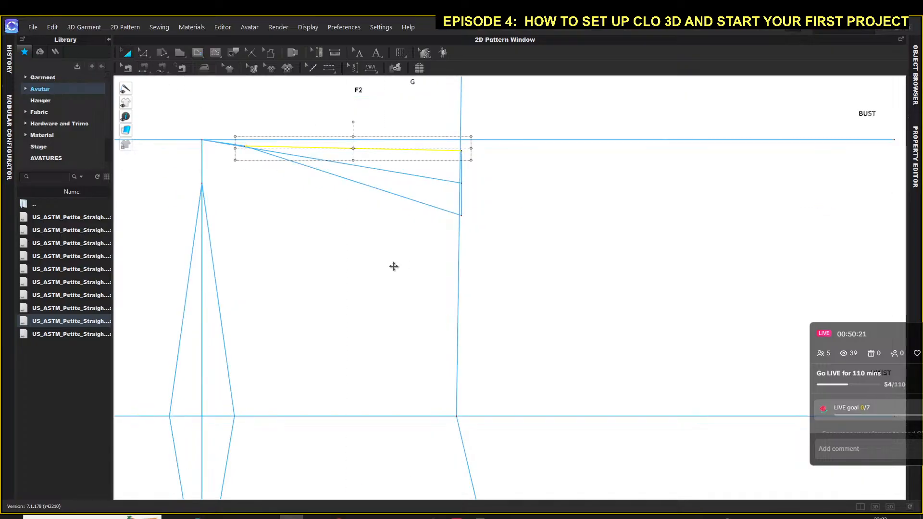
scroll(393, 267, down, 3)
scroll(394, 269, down, 2)
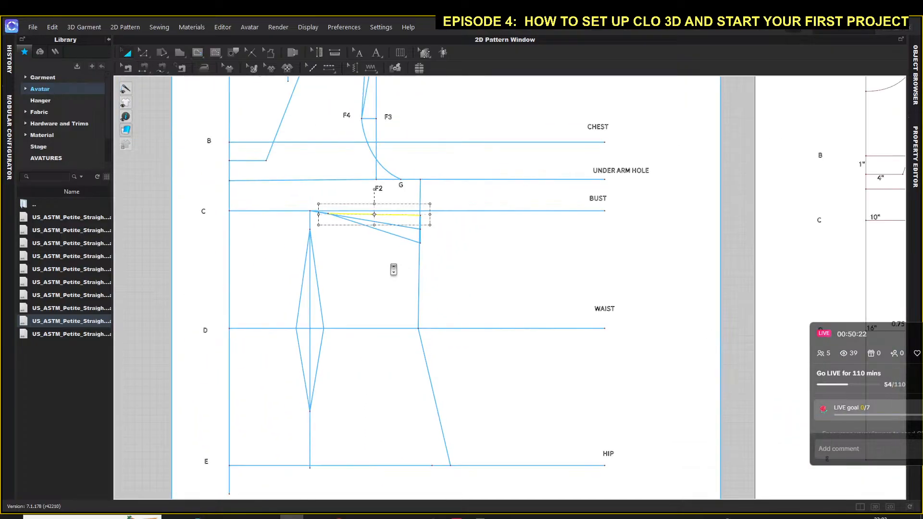
Step: Delete the two 0.75 in internal helper lines above and below the slanted line's end at the side seam
click(140, 254)
scroll(348, 223, up, 3)
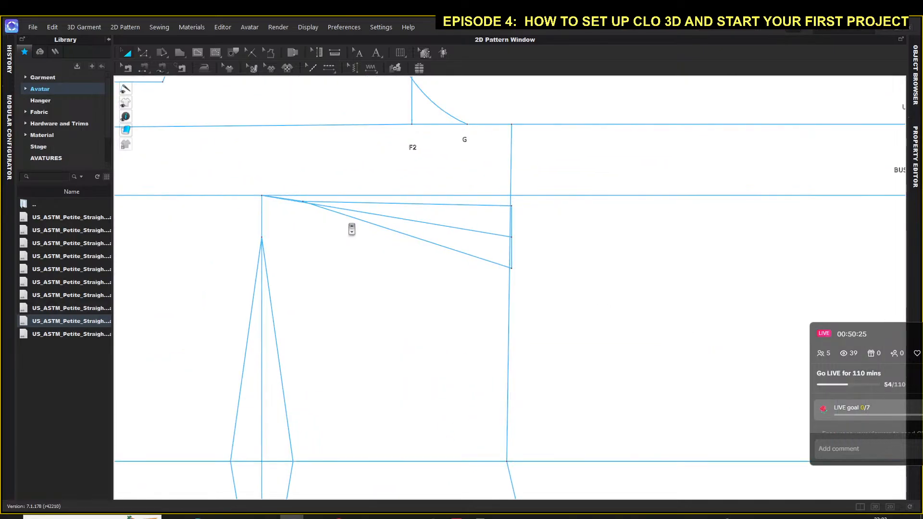
click(513, 252)
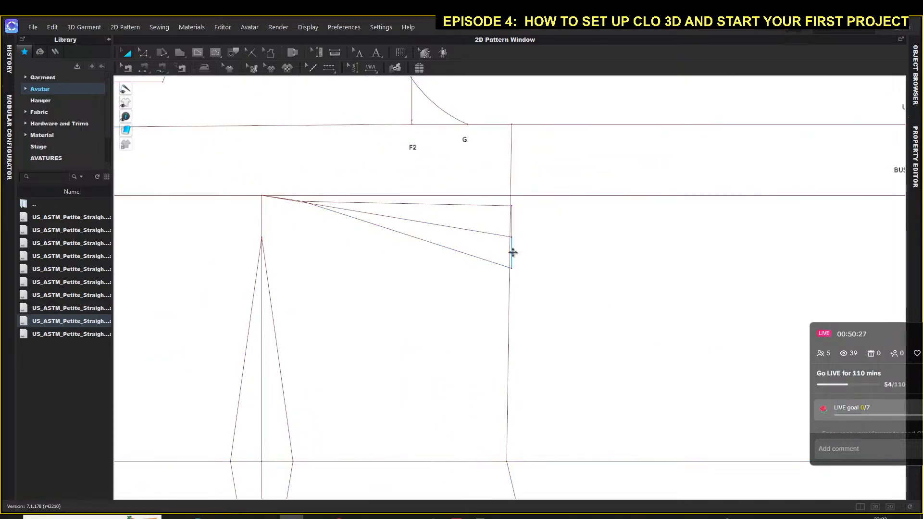
click(531, 260)
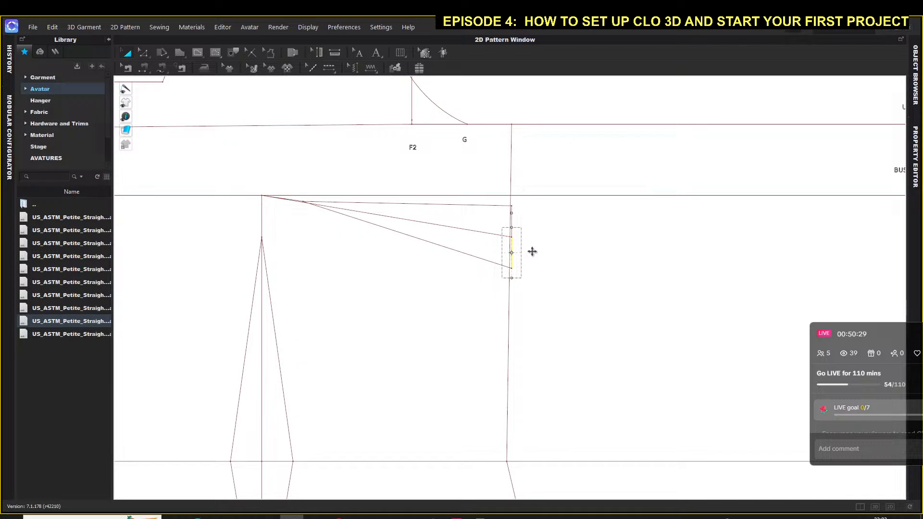
click(512, 232)
click(525, 235)
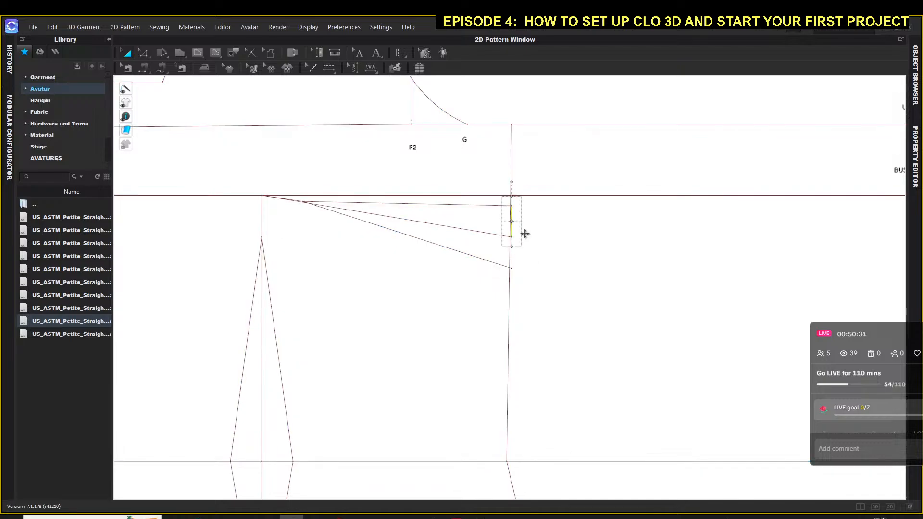
click(510, 237)
key(ctrl+a)
scroll(489, 243, up, 3)
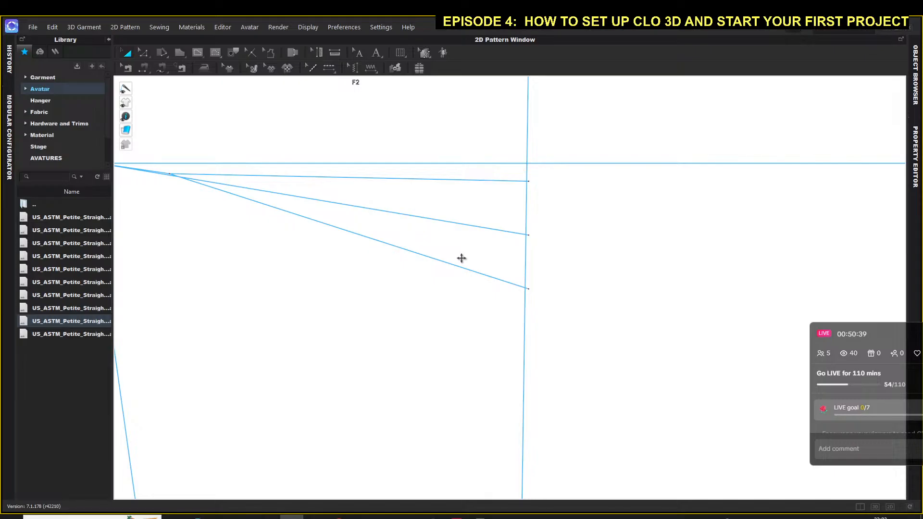
Step: Check the lengths of the lower and upper bust dart legs
middle_drag(221, 218, 262, 228)
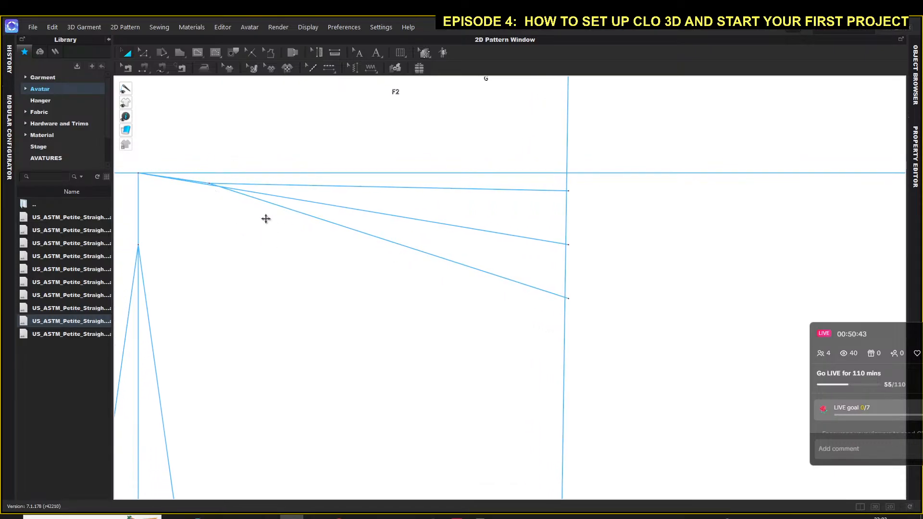
click(406, 246)
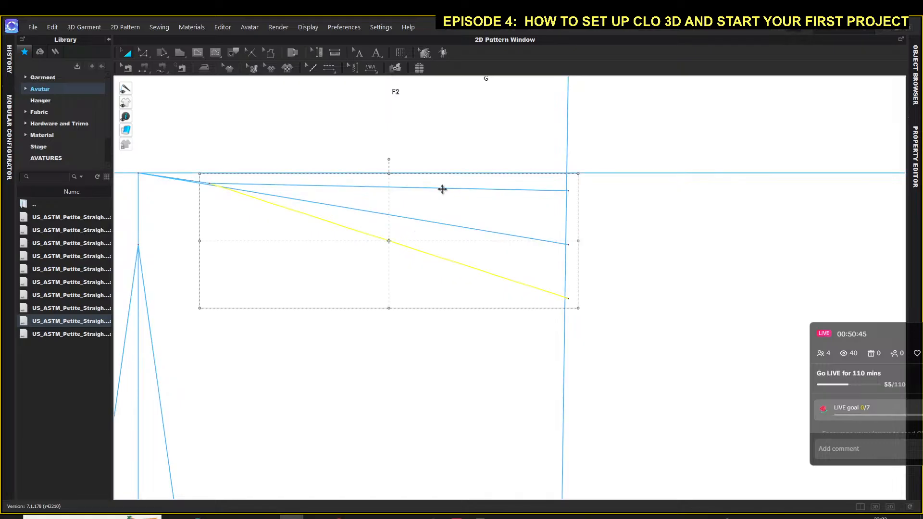
click(444, 187)
click(437, 255)
click(143, 54)
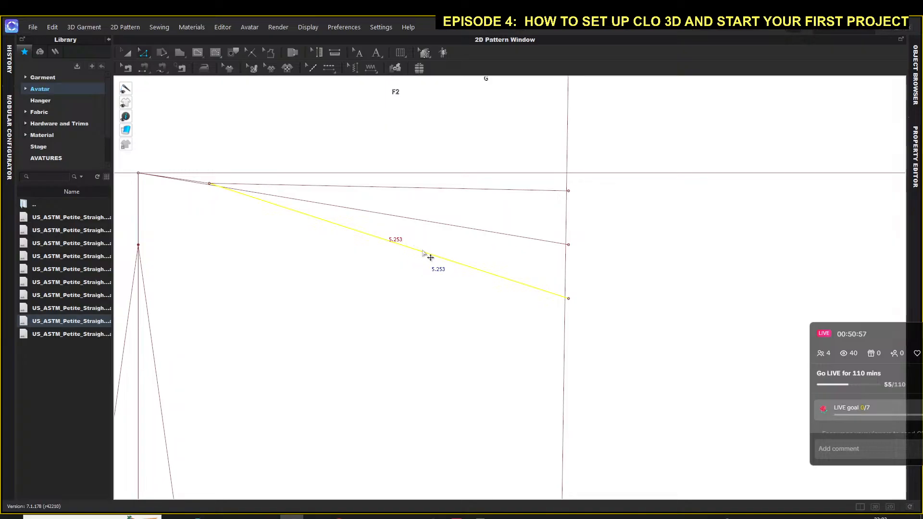
click(421, 192)
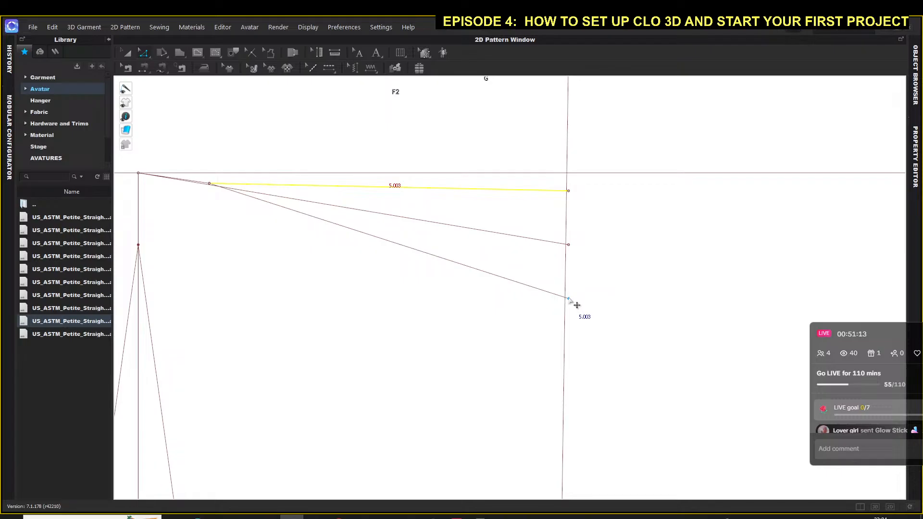
Step: Trim the outer ends of the lower and upper bust dart legs to the side seam's internal line
right_click(569, 299)
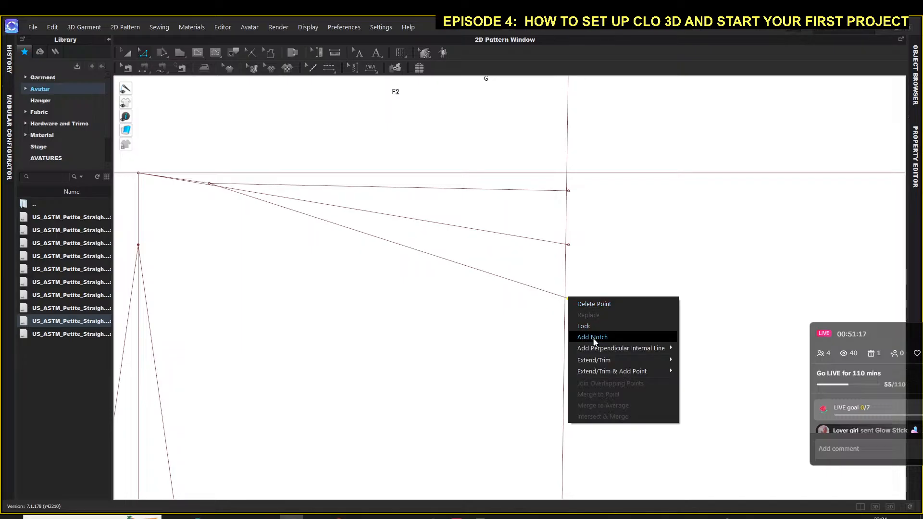
mouse_move(604, 364)
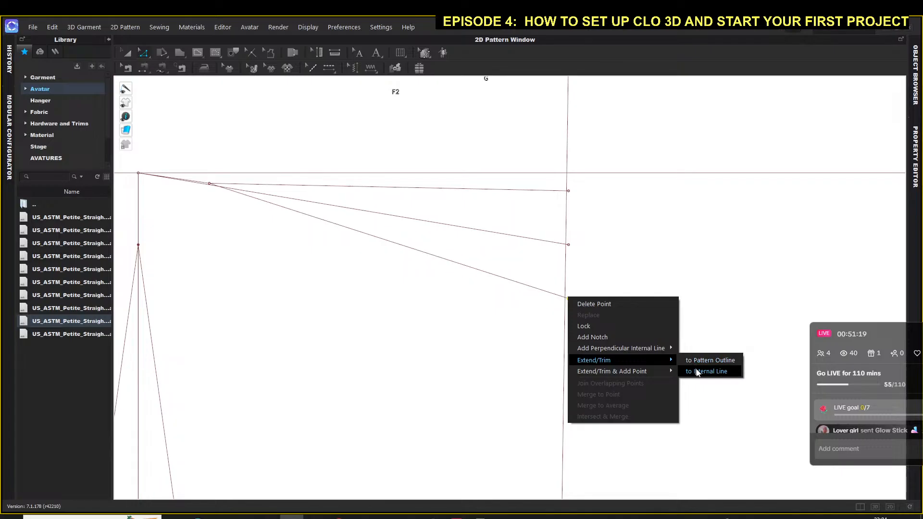
click(698, 373)
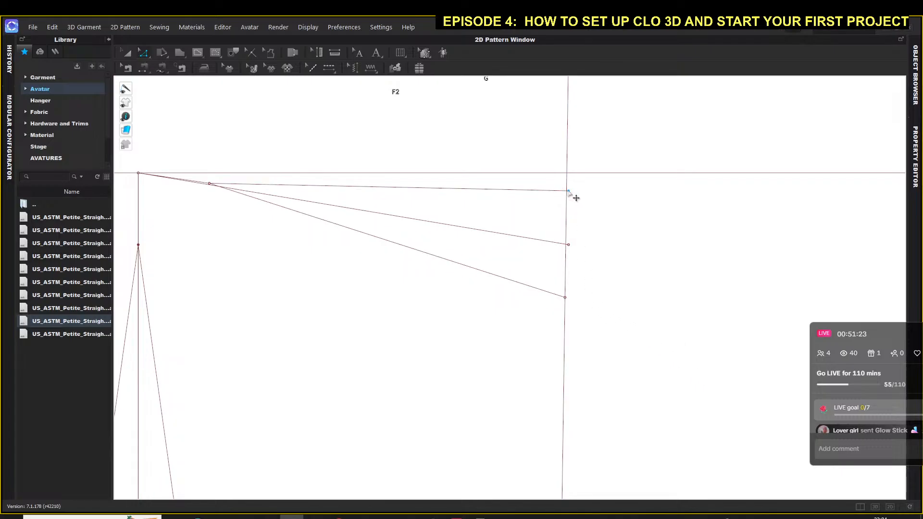
right_click(568, 191)
mouse_move(596, 255)
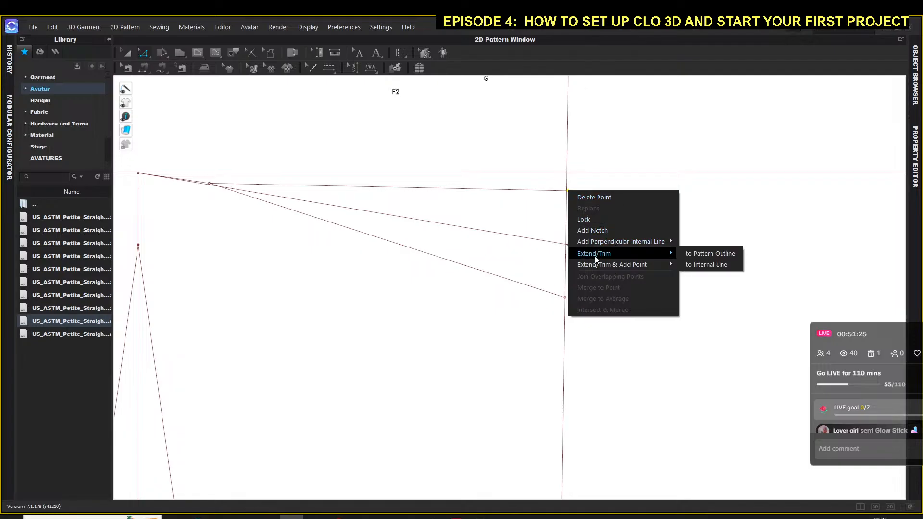
click(699, 264)
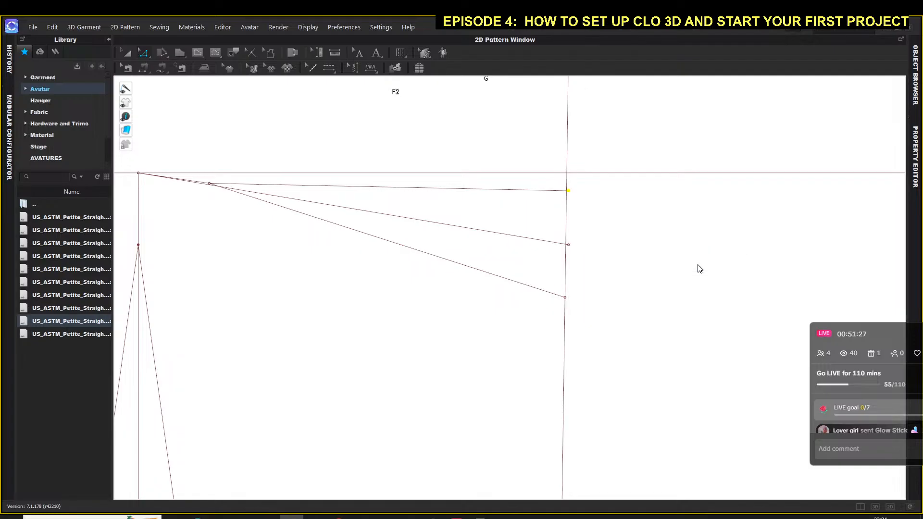
Step: Try to extend or trim the bust dart's middle line to the pattern outline, and undo it
click(576, 247)
right_click(570, 245)
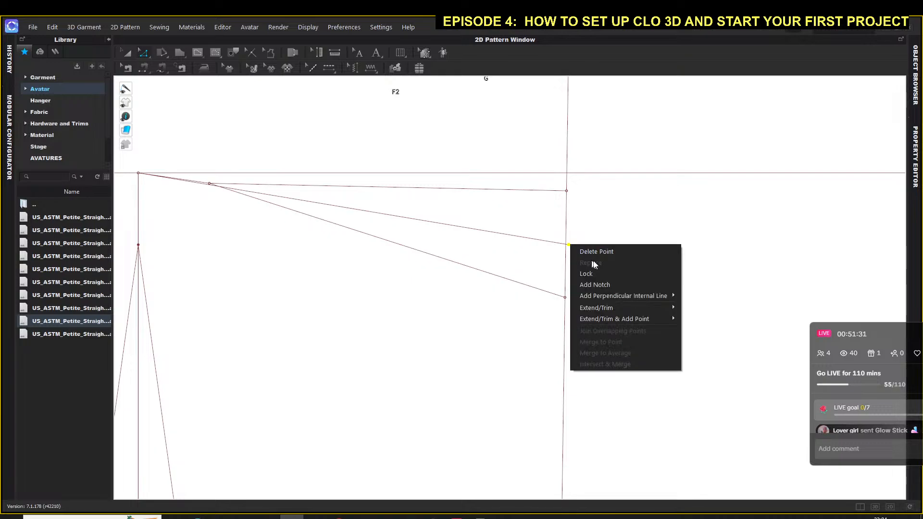
mouse_move(600, 312)
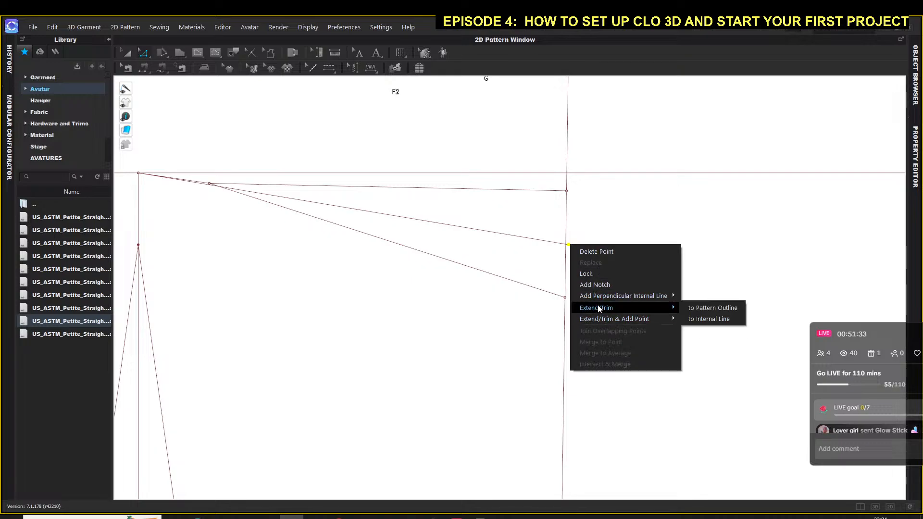
click(712, 308)
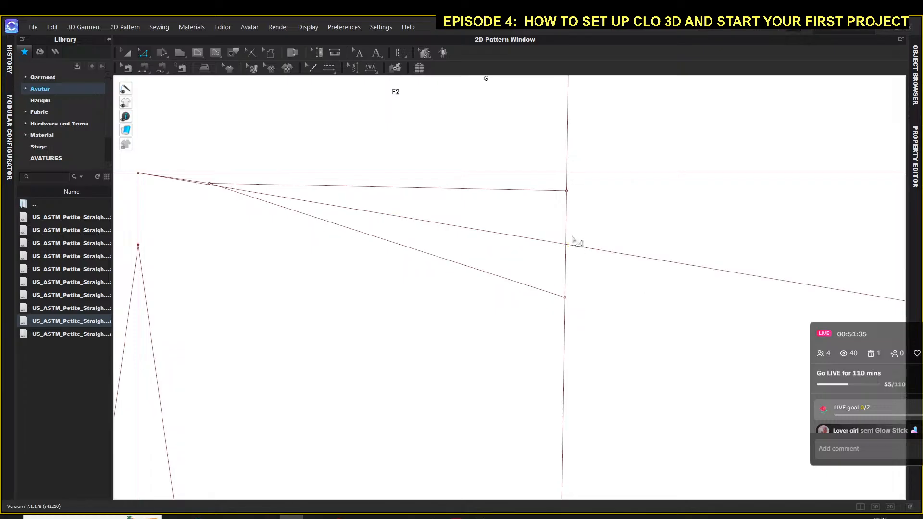
click(573, 240)
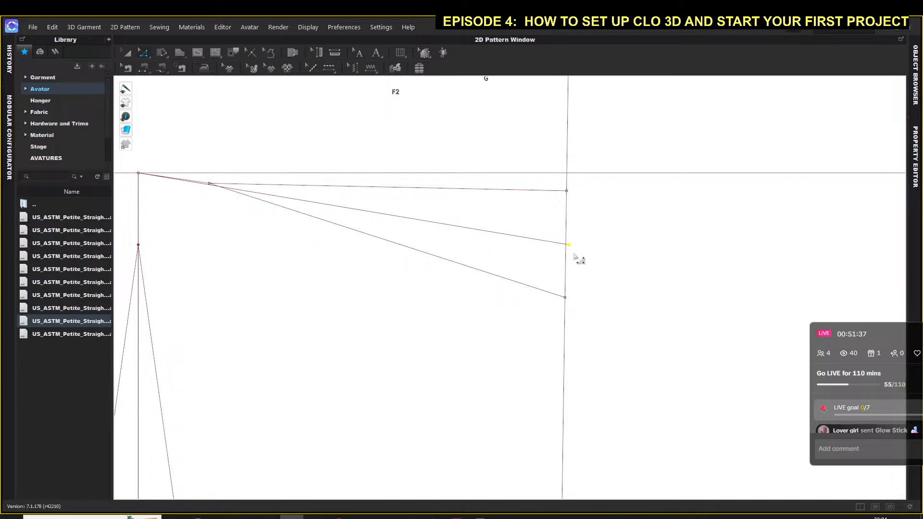
Step: Trim the outer end of the bust dart's middle line to the side seam's internal line
scroll(573, 248, up, 2)
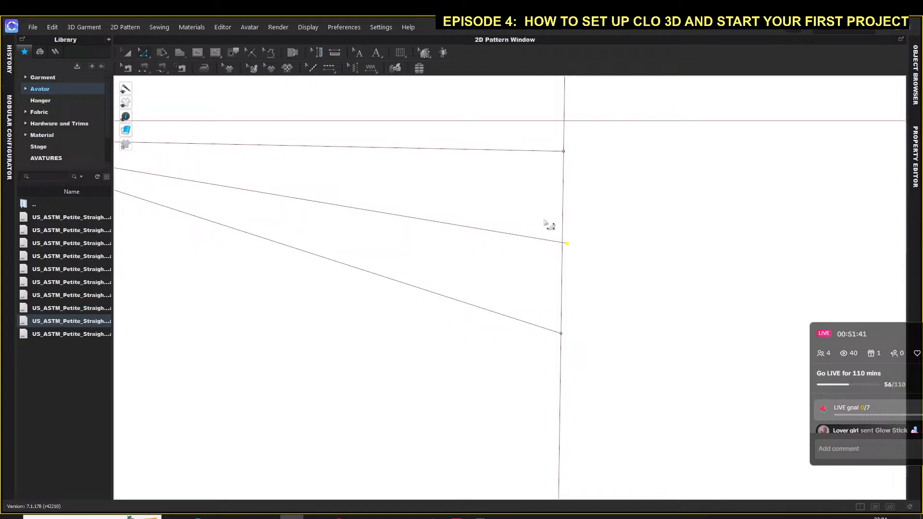
right_click(568, 244)
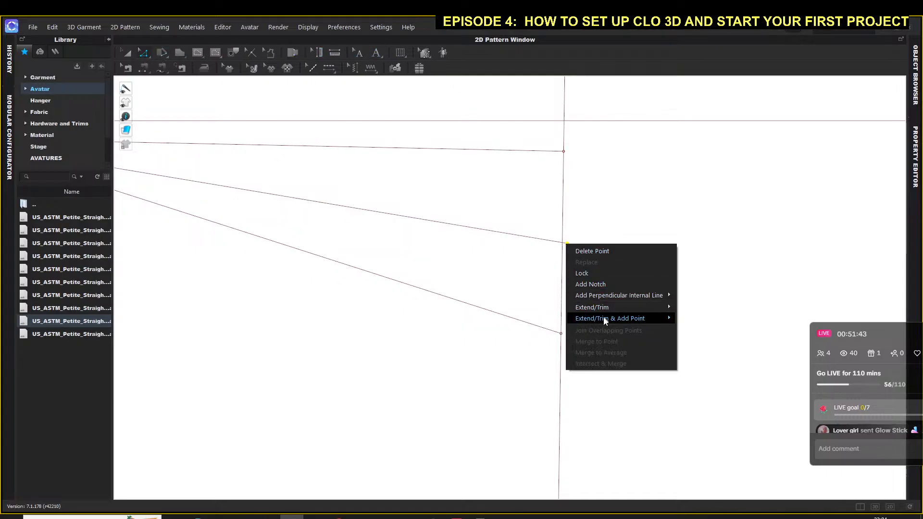
mouse_move(599, 307)
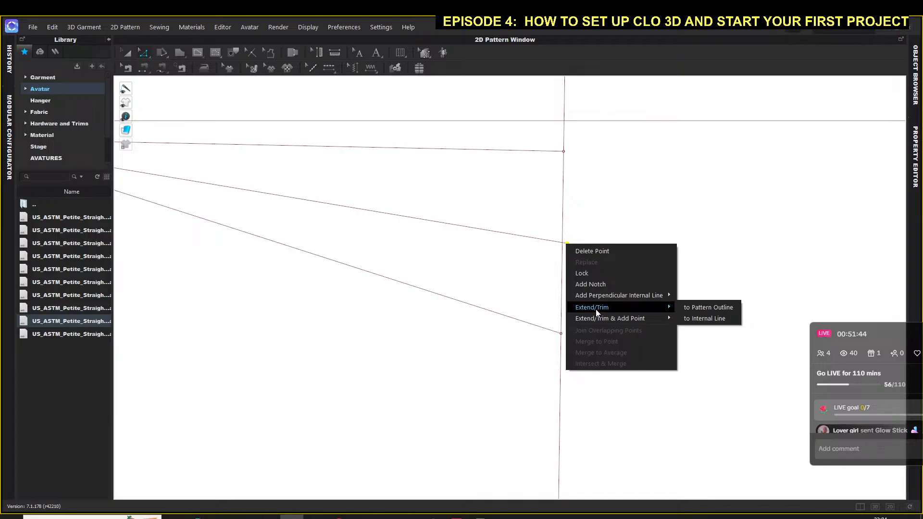
click(703, 319)
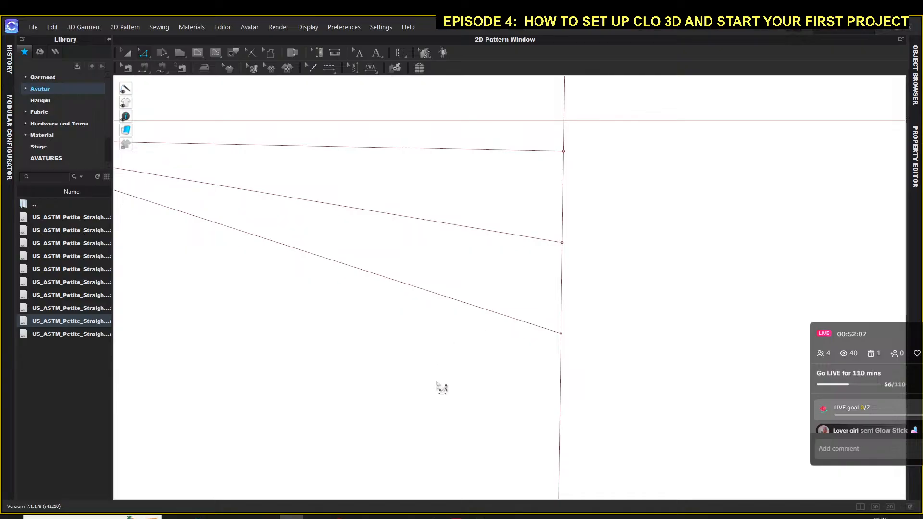
mouse_move(363, 517)
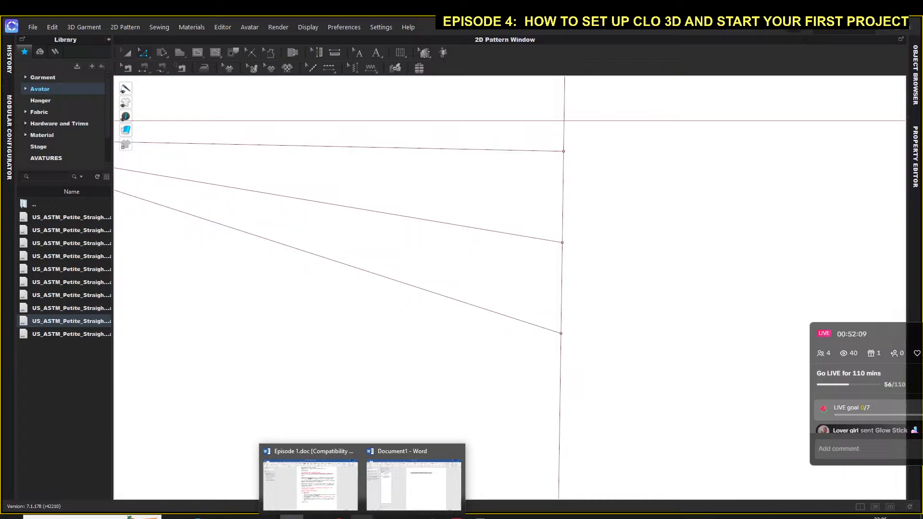
mouse_move(292, 517)
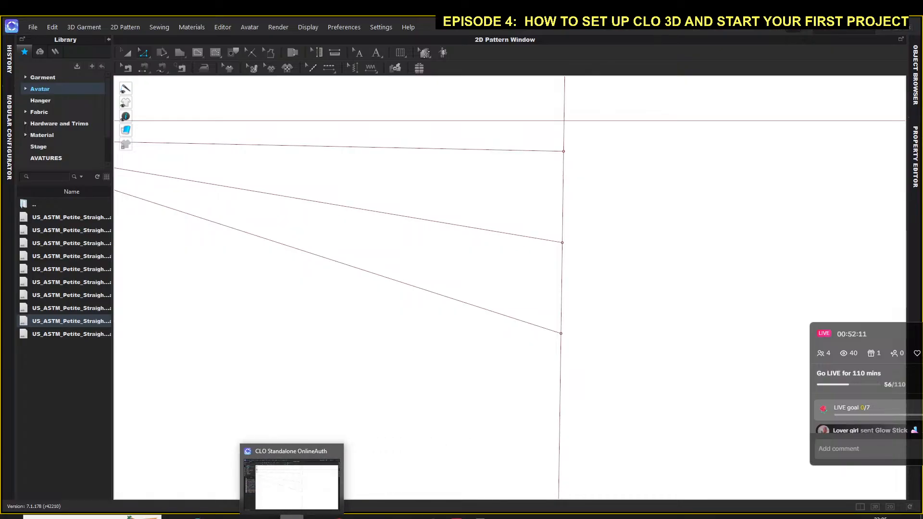
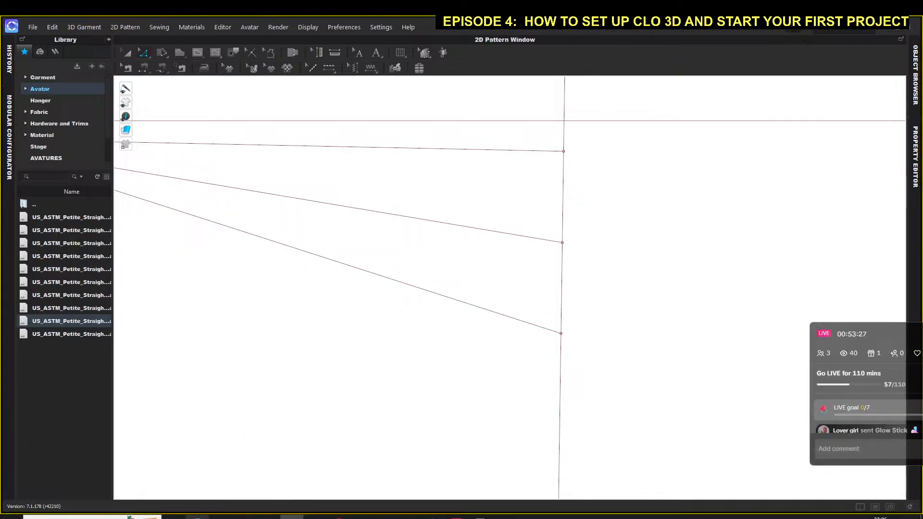
Step: Delete the 1 in internal line that marks the bust dart tip along the slanted line
scroll(241, 401, down, 3)
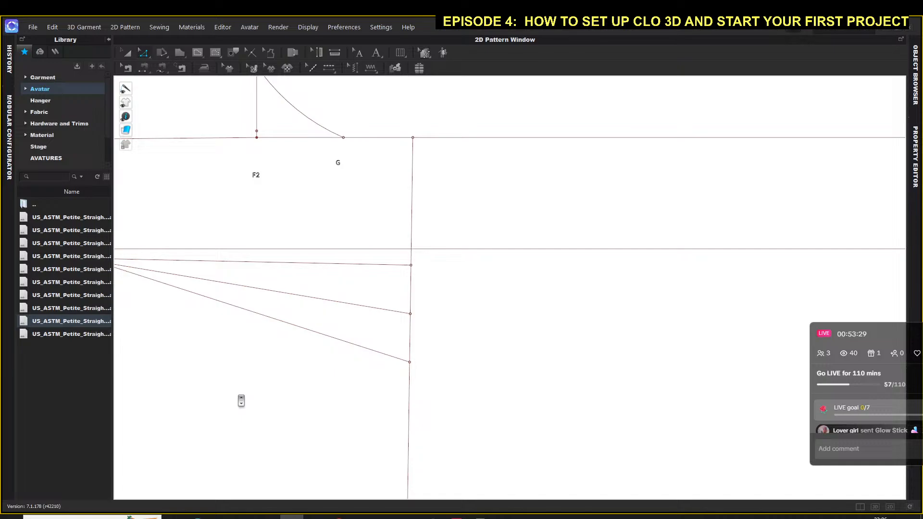
scroll(242, 400, down, 2)
middle_drag(242, 401, 359, 353)
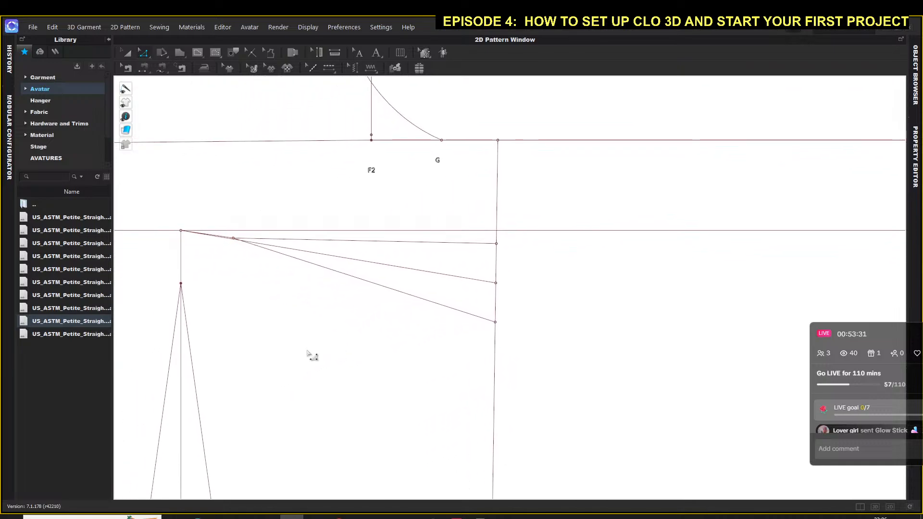
click(216, 239)
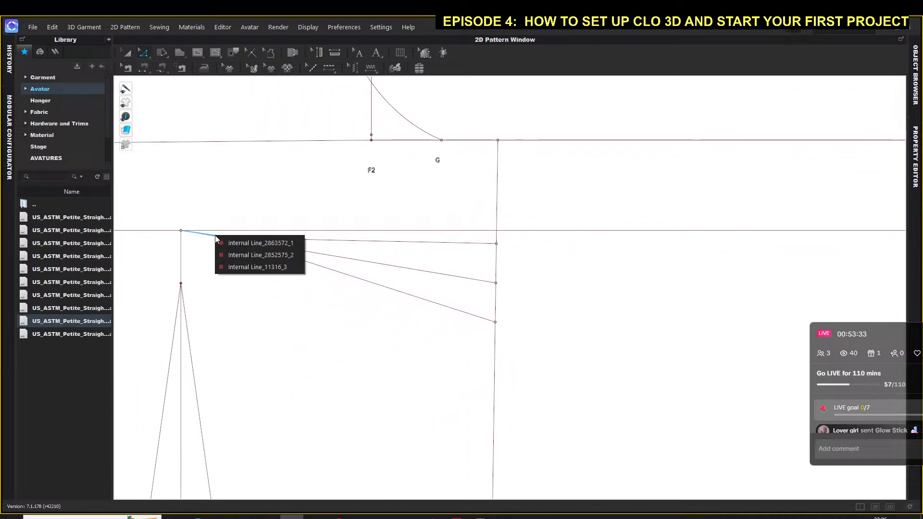
click(226, 243)
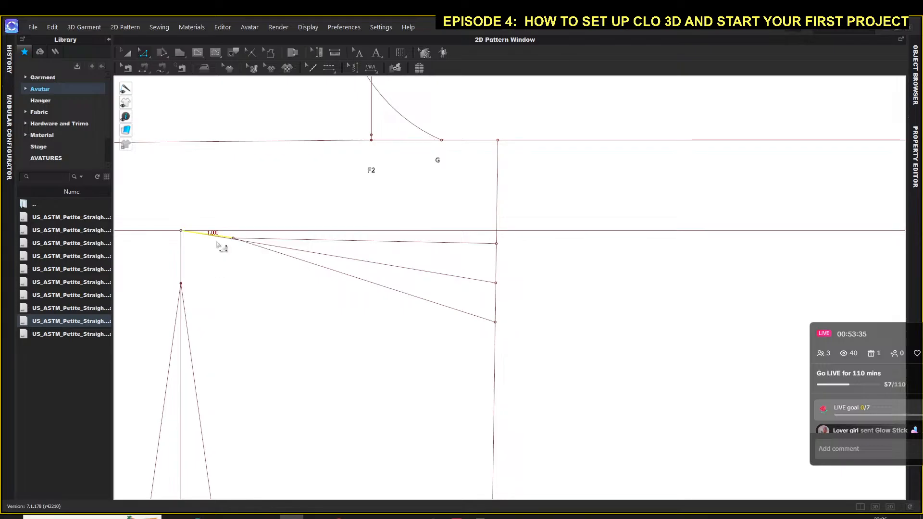
key(Delete)
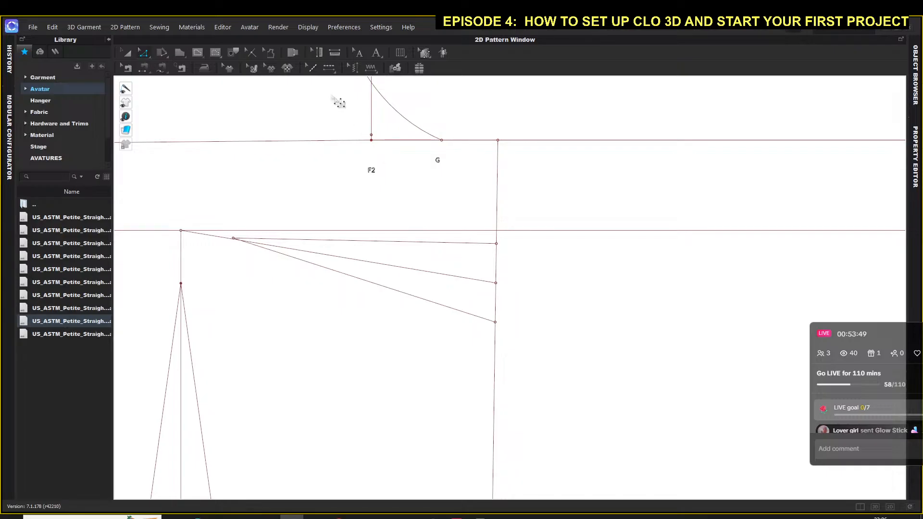
Step: Draw a 0.5 in internal line outward from the side seam end of the bust dart's middle line
scroll(513, 304, up, 2)
scroll(513, 303, up, 1)
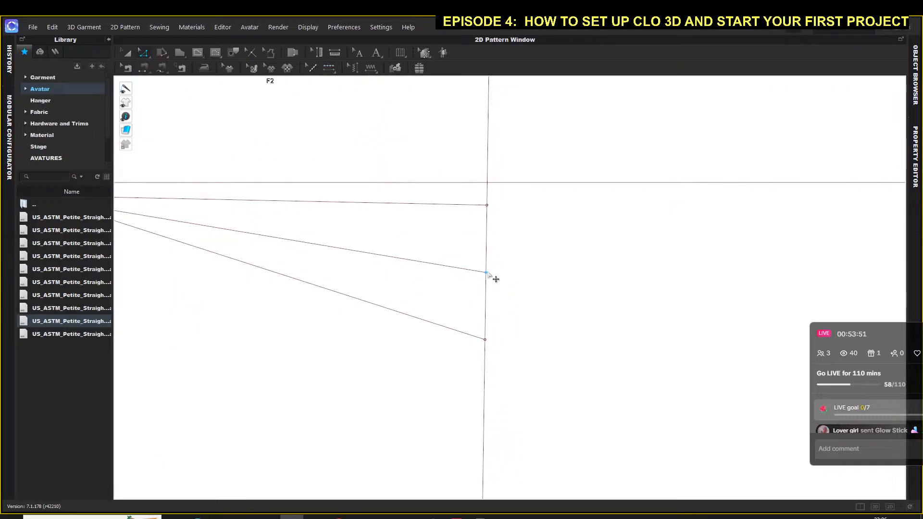
click(197, 53)
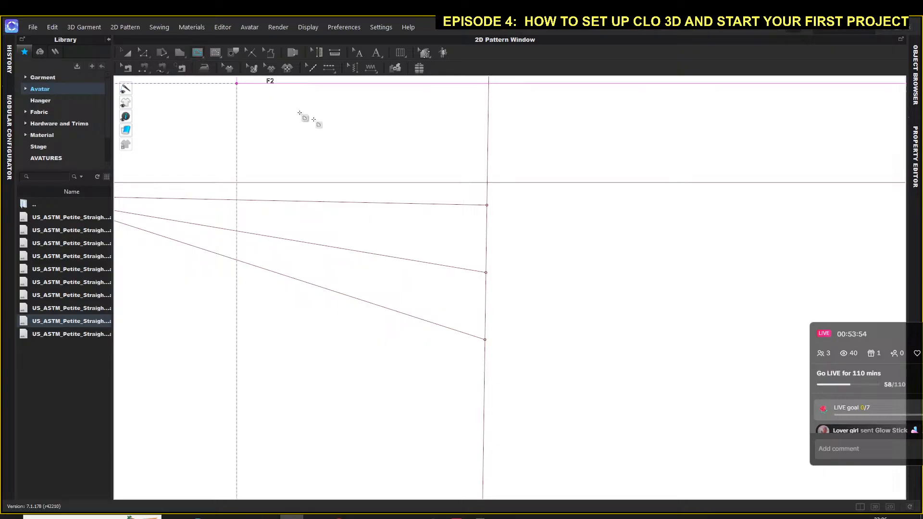
click(486, 273)
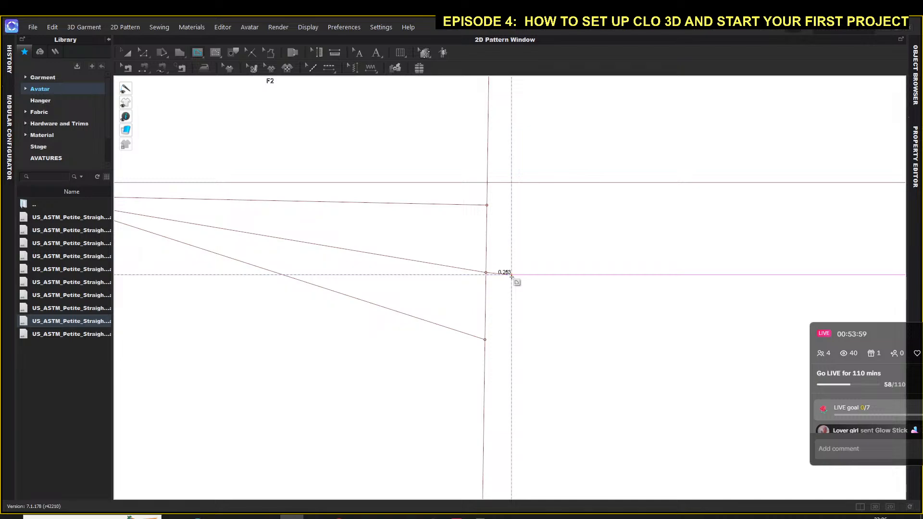
right_click(511, 276)
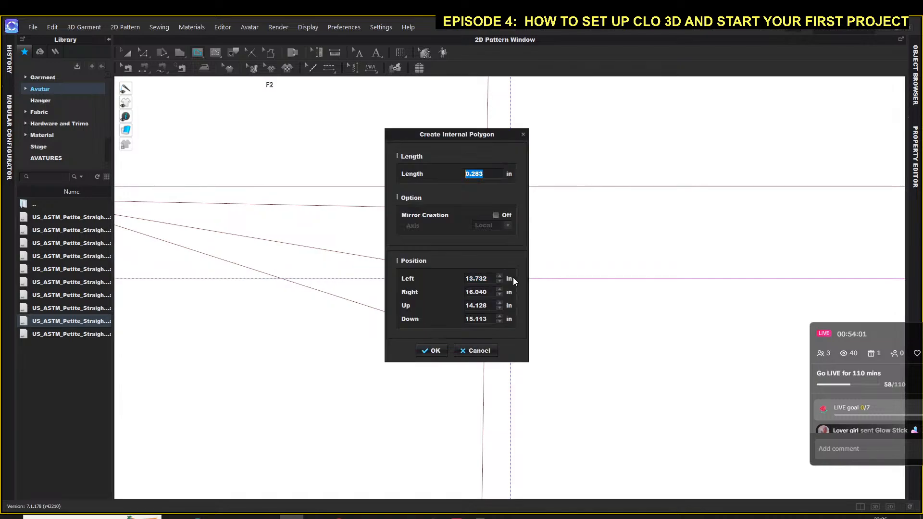
text(.5)
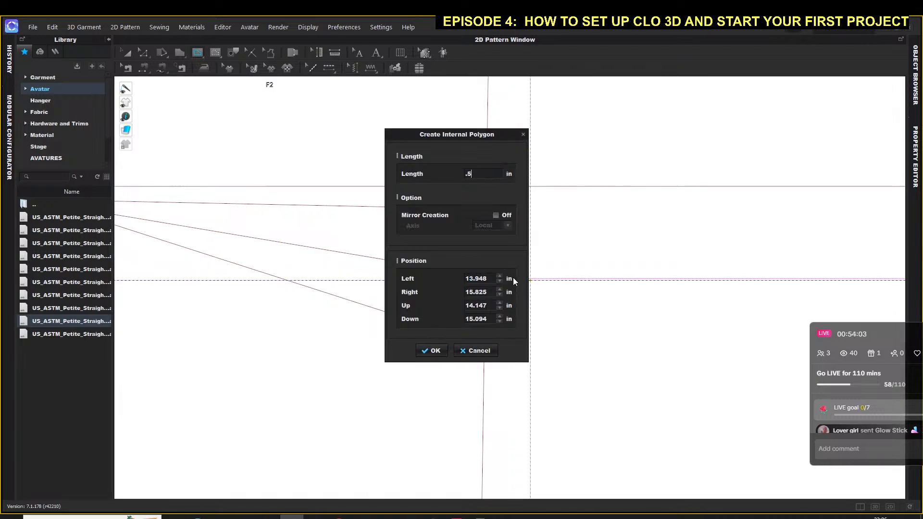
key(Return)
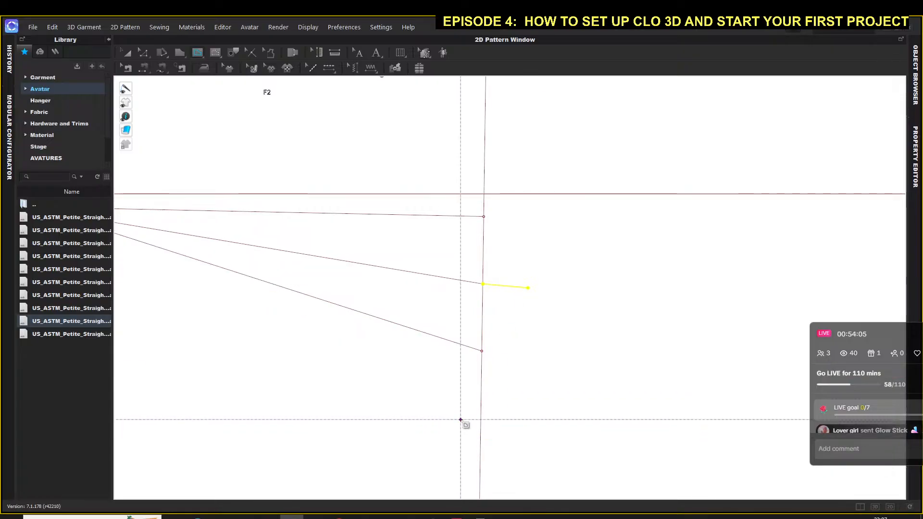
Step: Draw an internal polyline from the side seam's underarm point through the 0.5 in extension's outer end to the lower dart leg's outer end
scroll(515, 269, down, 3)
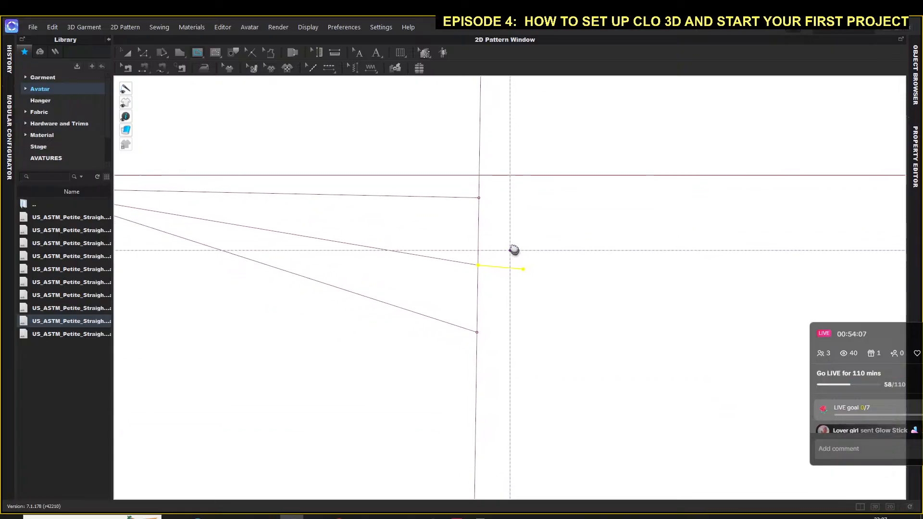
scroll(507, 228, down, 3)
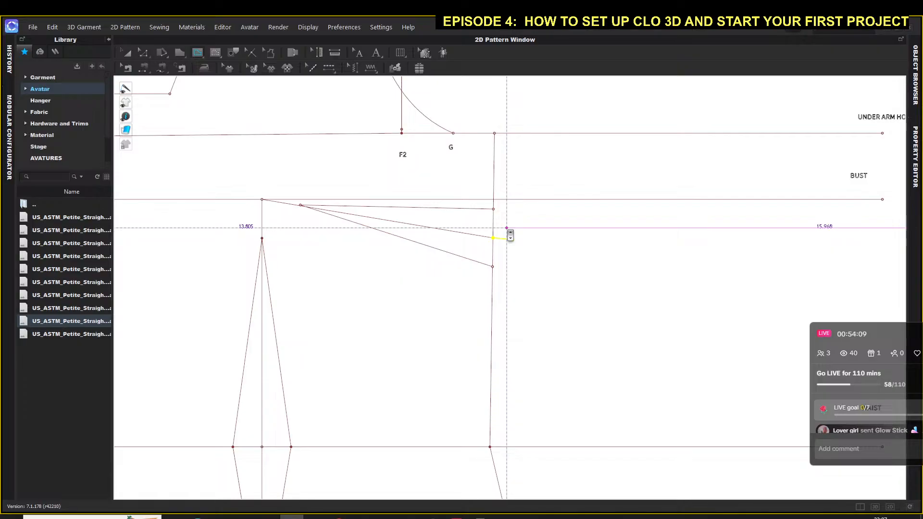
scroll(502, 143, down, 2)
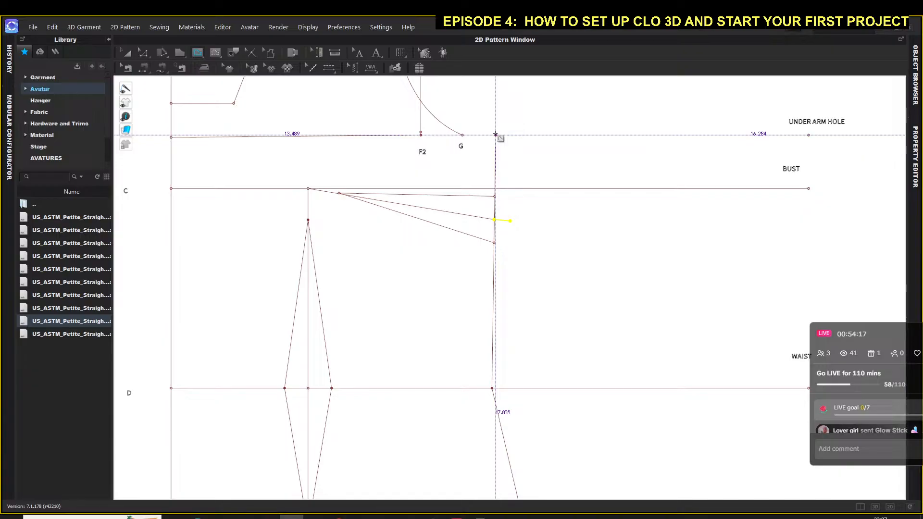
click(496, 135)
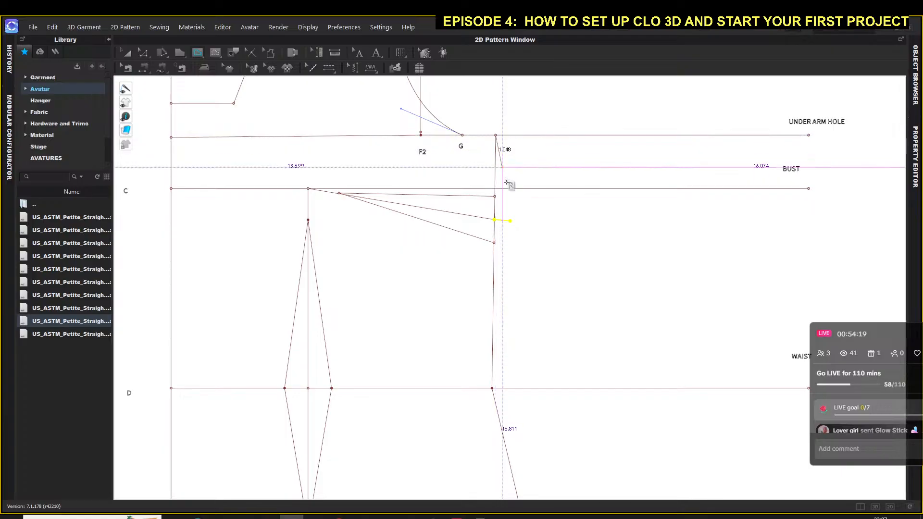
click(510, 222)
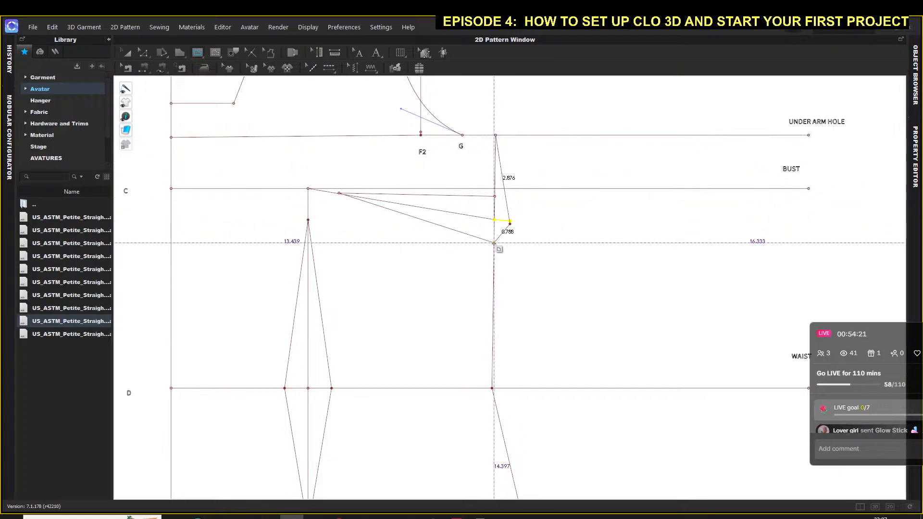
click(495, 244)
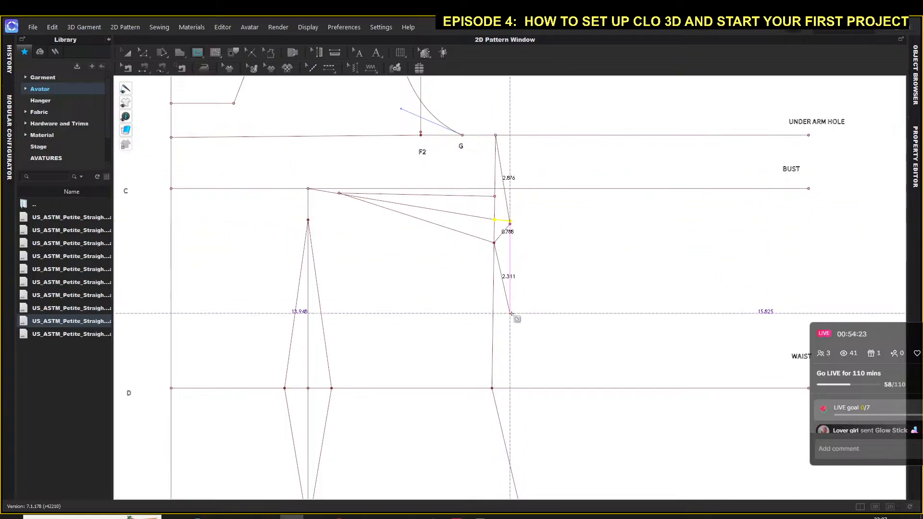
key(Return)
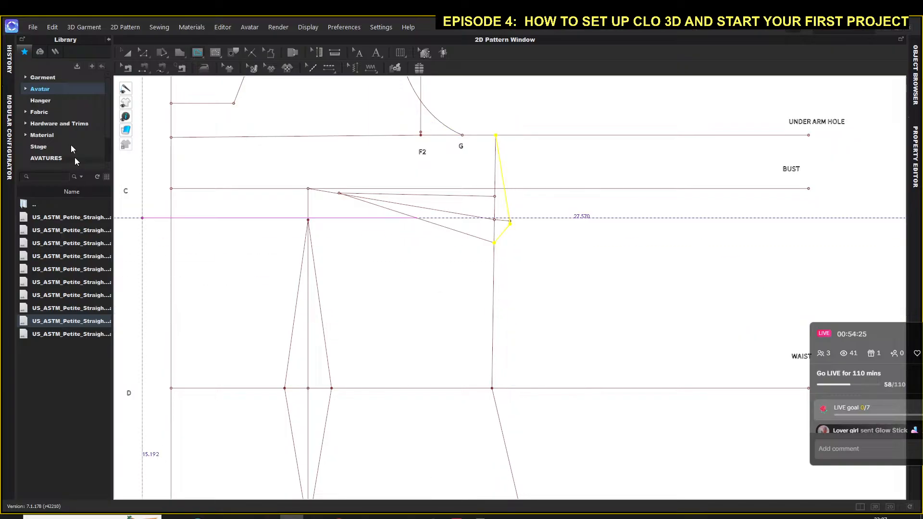
click(124, 53)
scroll(343, 332, down, 3)
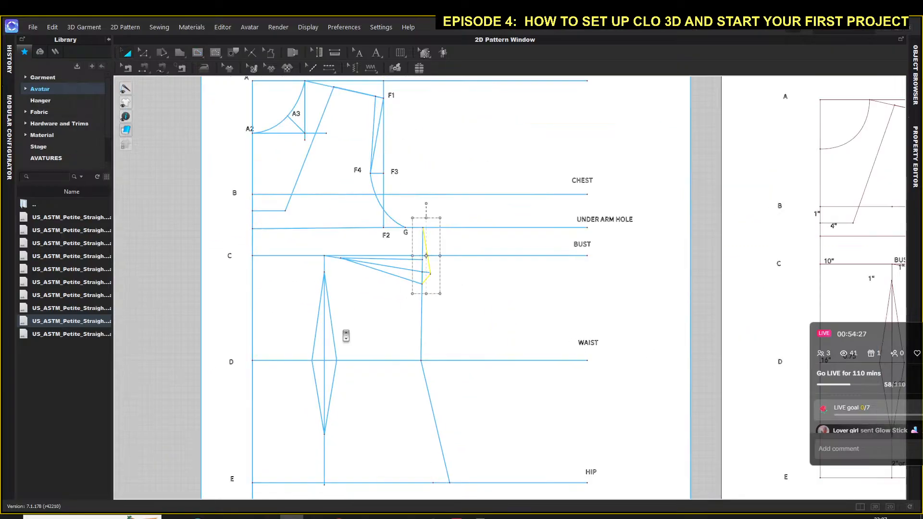
click(185, 274)
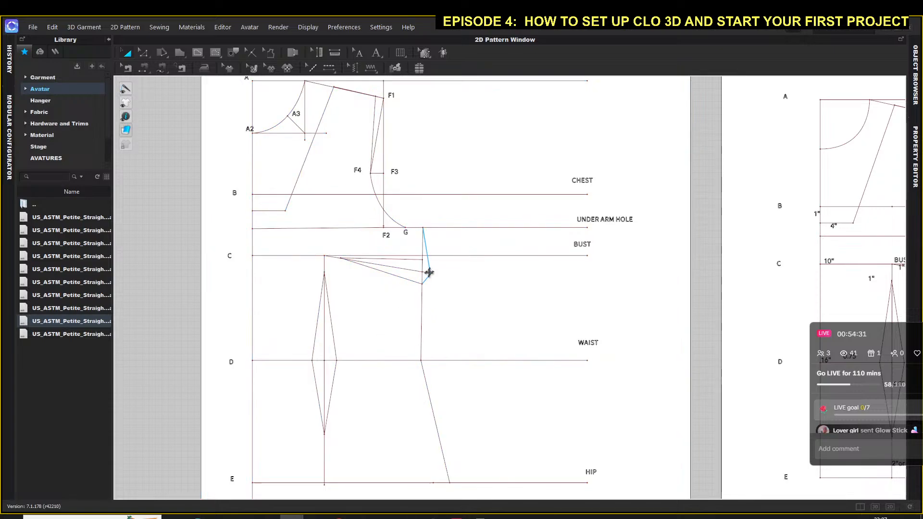
Step: Examine the drafted bust dart and side seam against the annotated reference draft and the finished back and front bodice pieces
scroll(435, 261, up, 2)
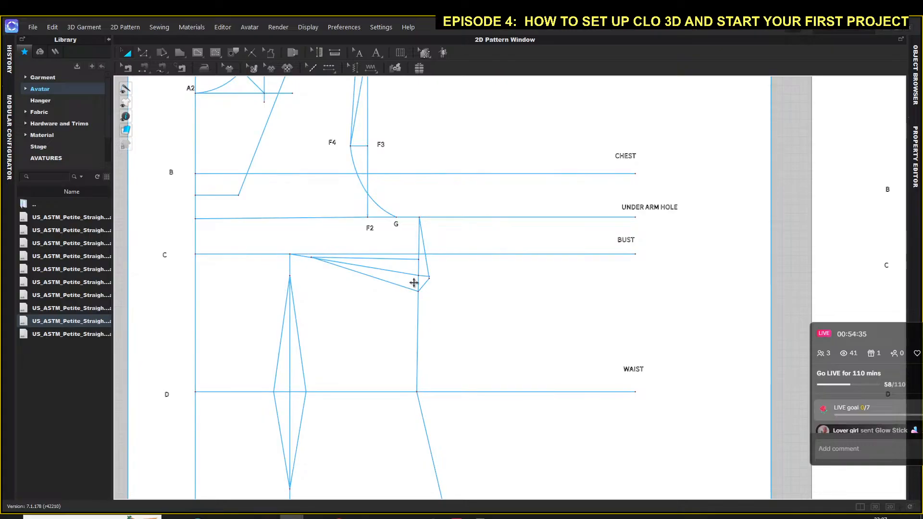
scroll(416, 280, down, 2)
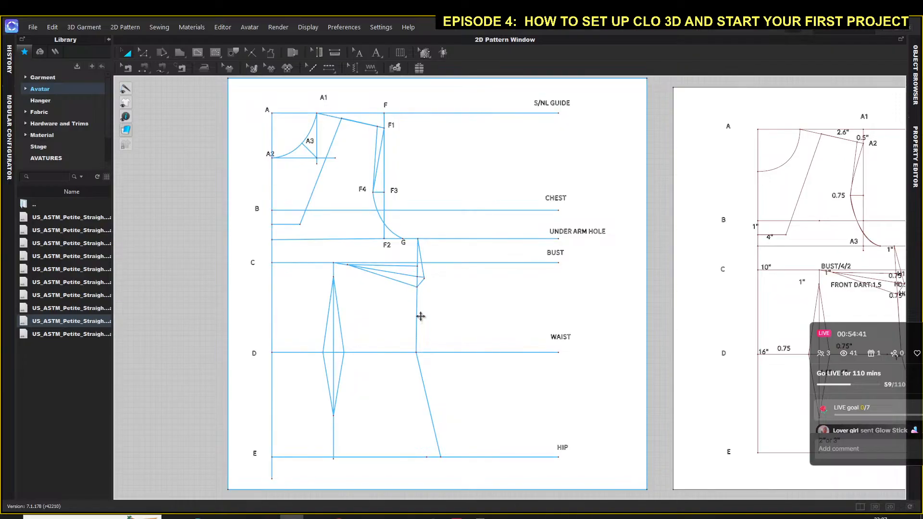
scroll(352, 221, up, 2)
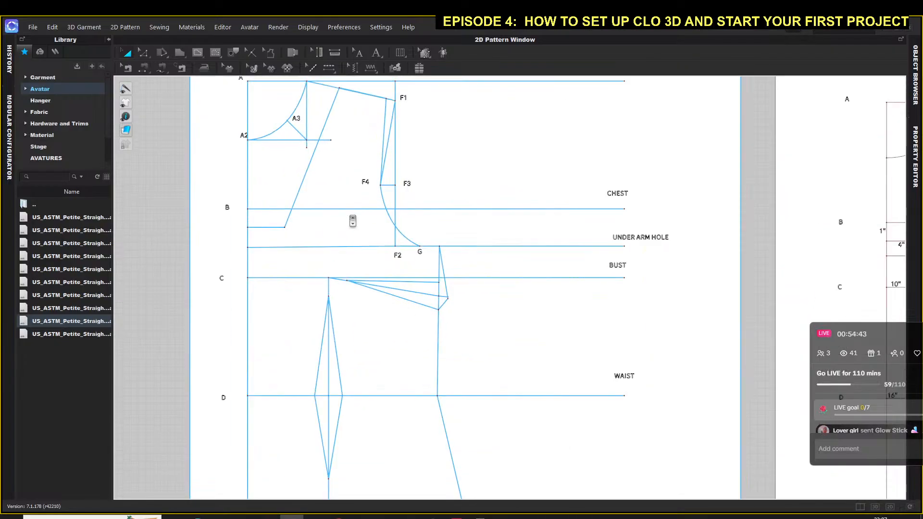
scroll(353, 221, up, 1)
scroll(395, 332, down, 3)
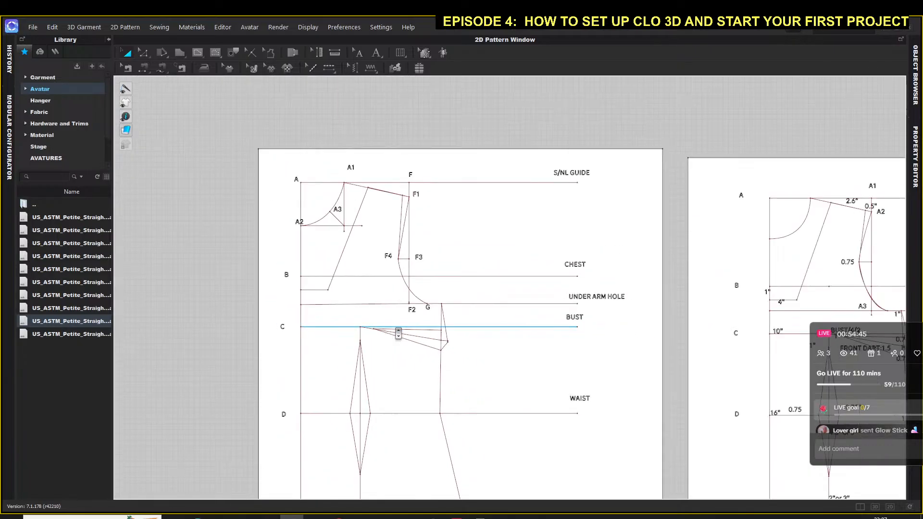
scroll(399, 333, down, 3)
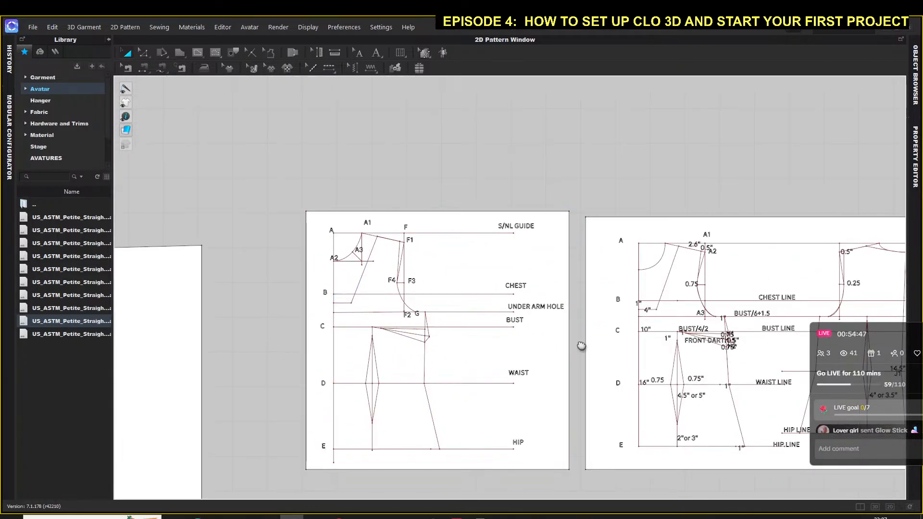
right_drag(582, 346, 195, 299)
middle_drag(401, 324, 230, 323)
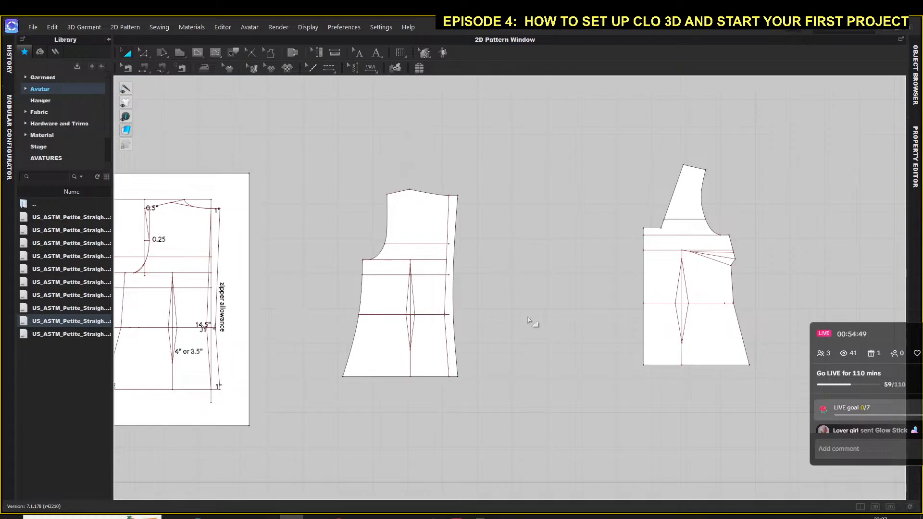
middle_drag(532, 324, 342, 316)
scroll(498, 271, up, 5)
scroll(498, 273, down, 1)
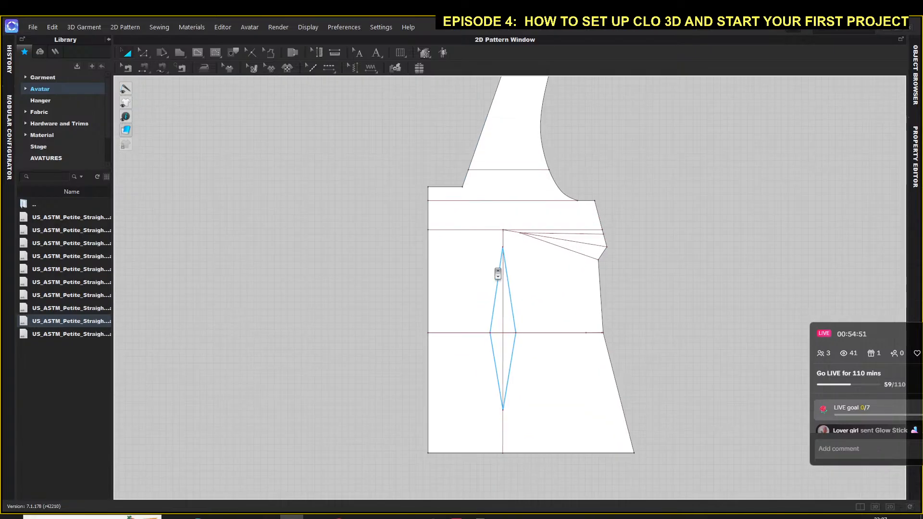
scroll(498, 273, down, 1)
scroll(498, 273, up, 1)
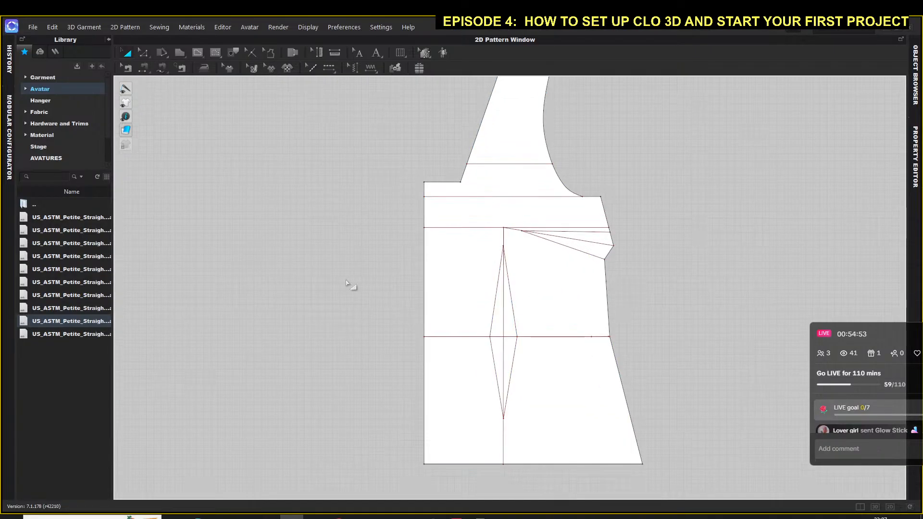
middle_drag(350, 284, 224, 316)
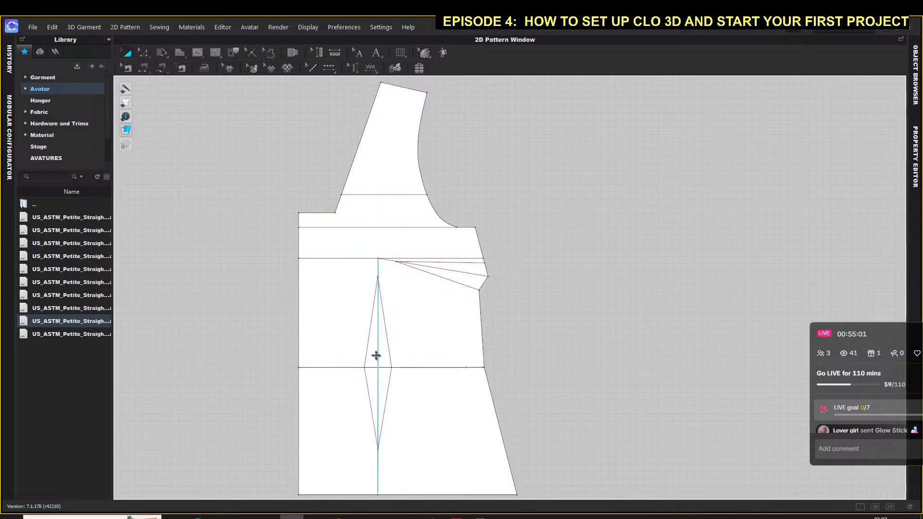
mouse_move(421, 353)
middle_down()
mouse_move(408, 328)
mouse_move(405, 350)
middle_up()
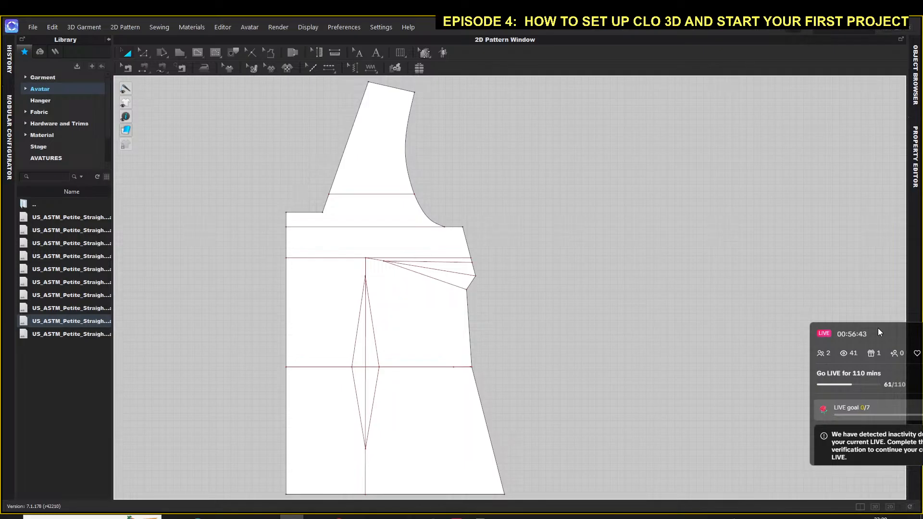
Step: Switch to TikTok LIVE Studio, complete the puzzle verification to continue the LIVE, and return to CLO 3D
drag(879, 330, 441, 162)
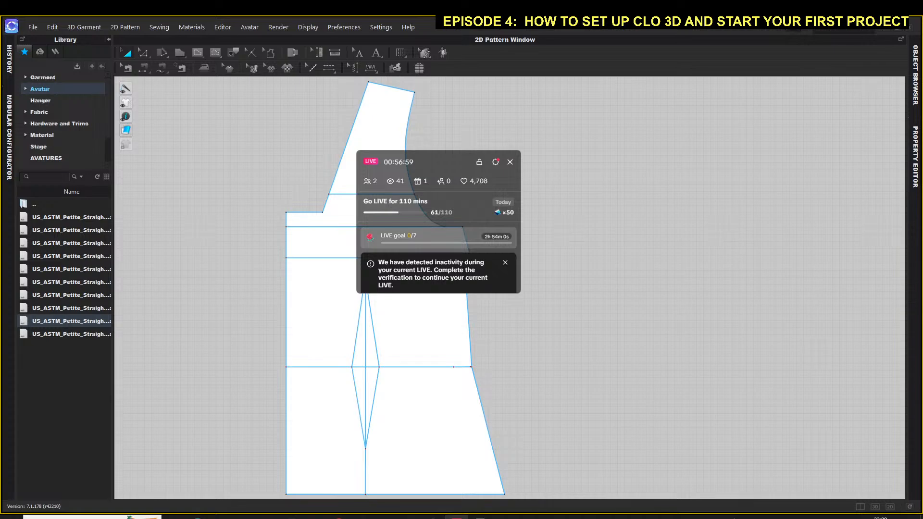
click(457, 517)
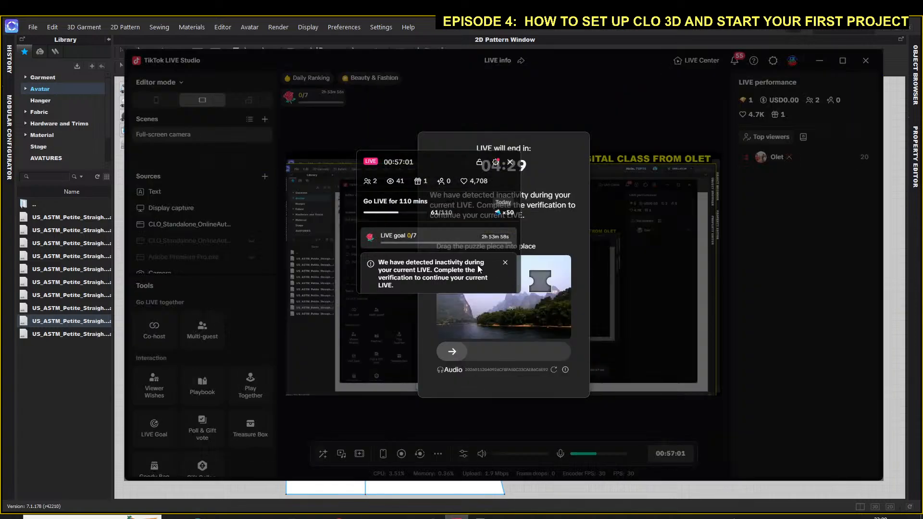
click(505, 264)
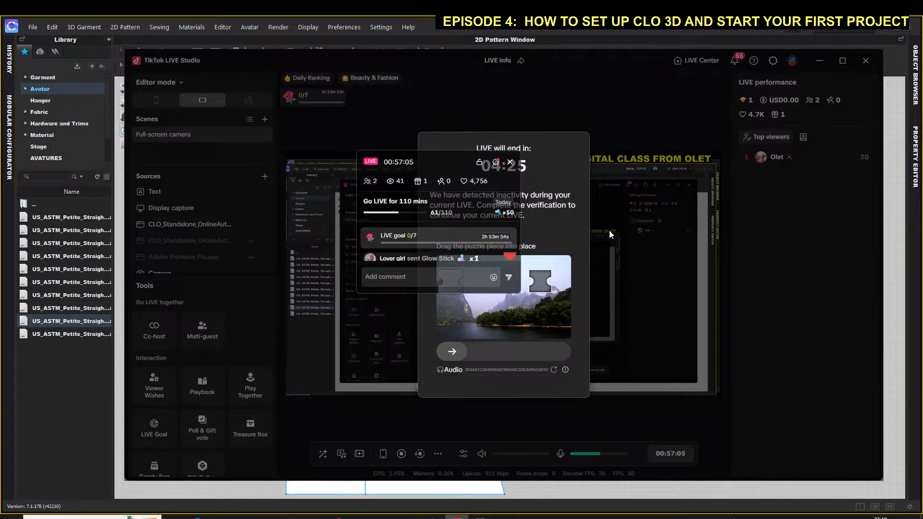
drag(436, 166, 247, 148)
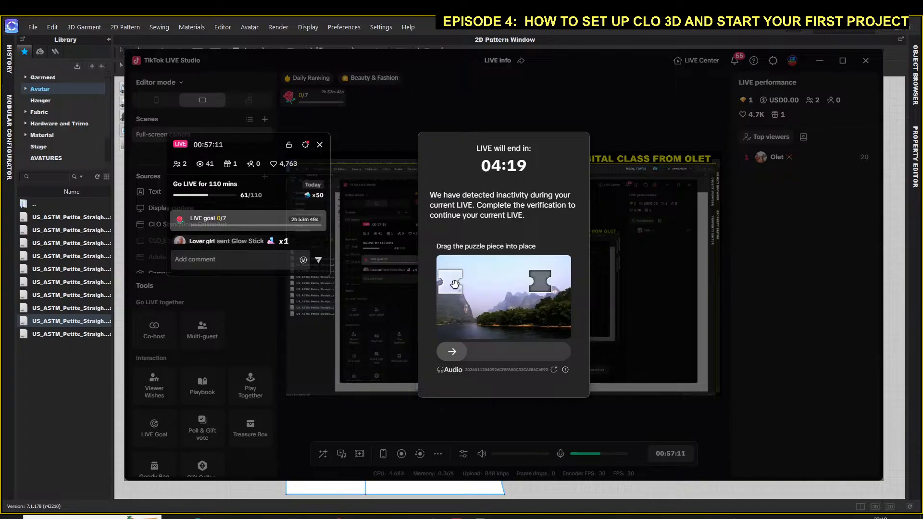
drag(454, 284, 522, 287)
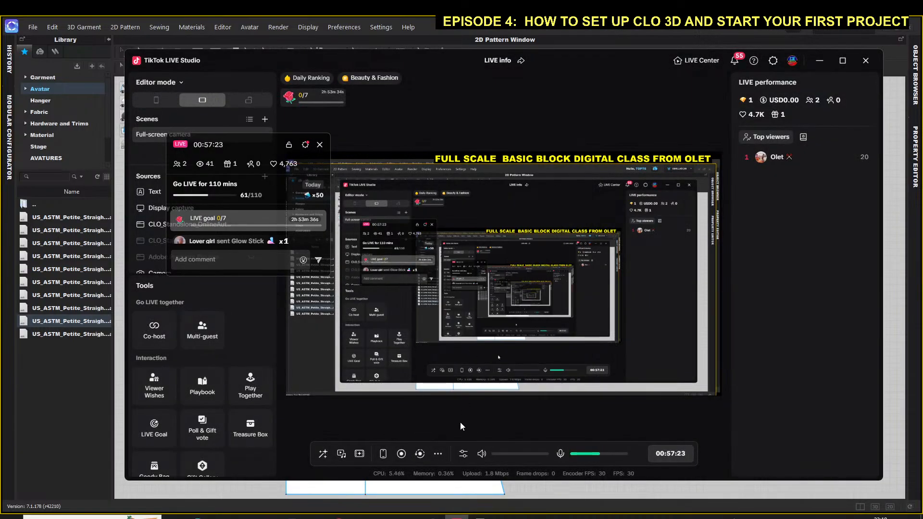
drag(236, 137, 821, 321)
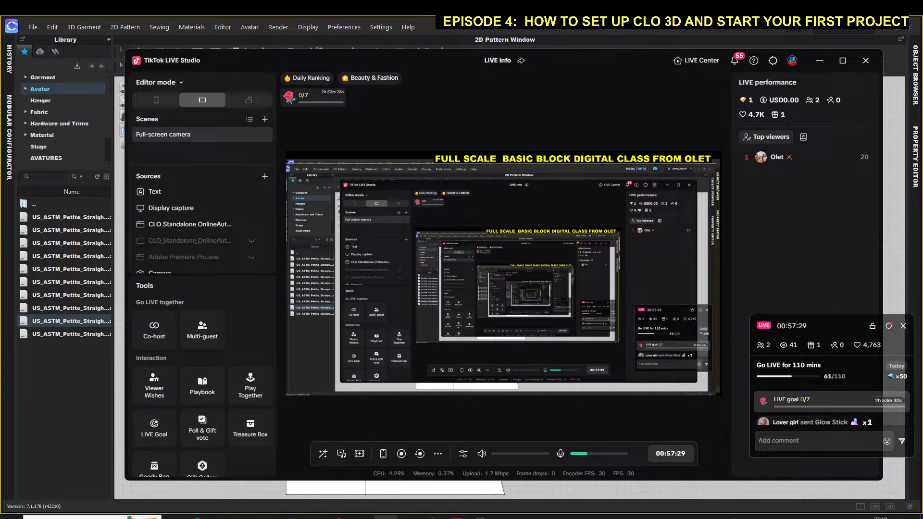
click(293, 517)
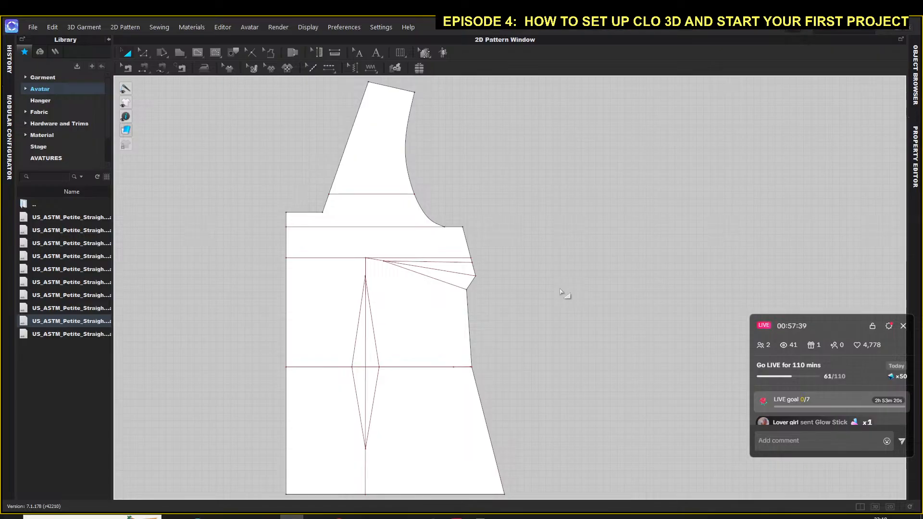
Step: Increase the height of the LIVE chat overlay and bring the back and front bodice pieces into view
scroll(482, 306, down, 3)
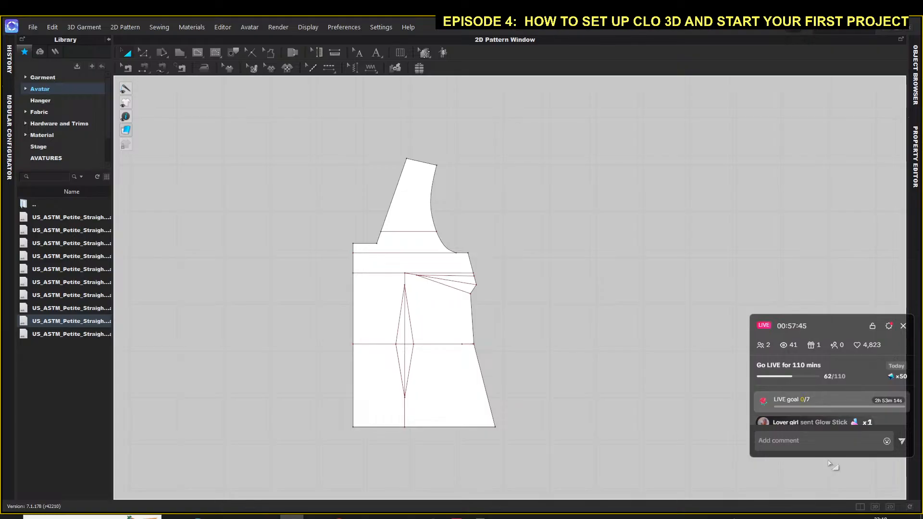
drag(825, 460, 826, 495)
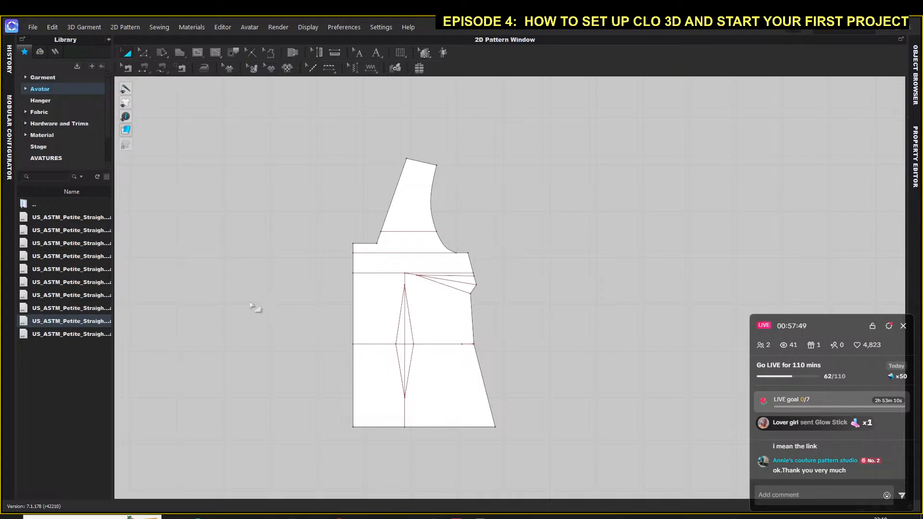
right_drag(254, 309, 534, 267)
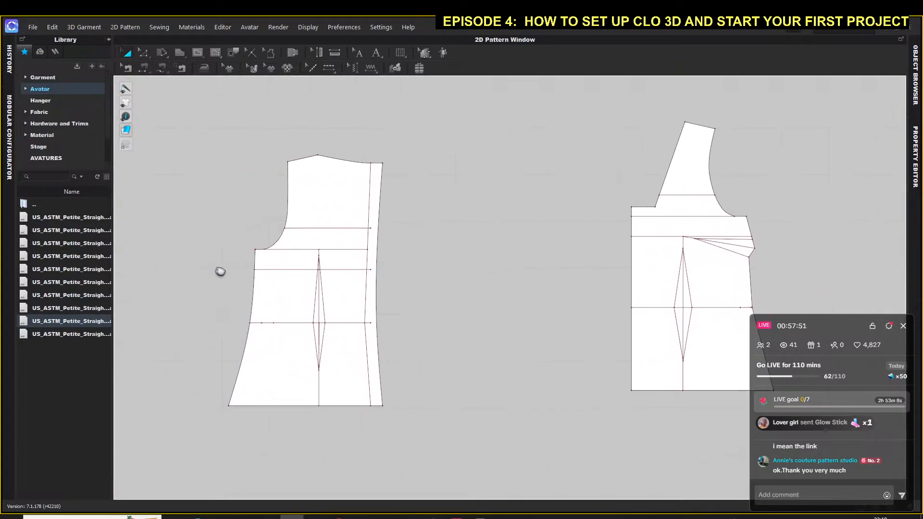
Step: Examine the annotated back bodice draft, including its armhole and diamond waist dart, alongside the finished back piece
right_drag(221, 270, 382, 257)
scroll(313, 279, down, 2)
right_drag(313, 279, 423, 280)
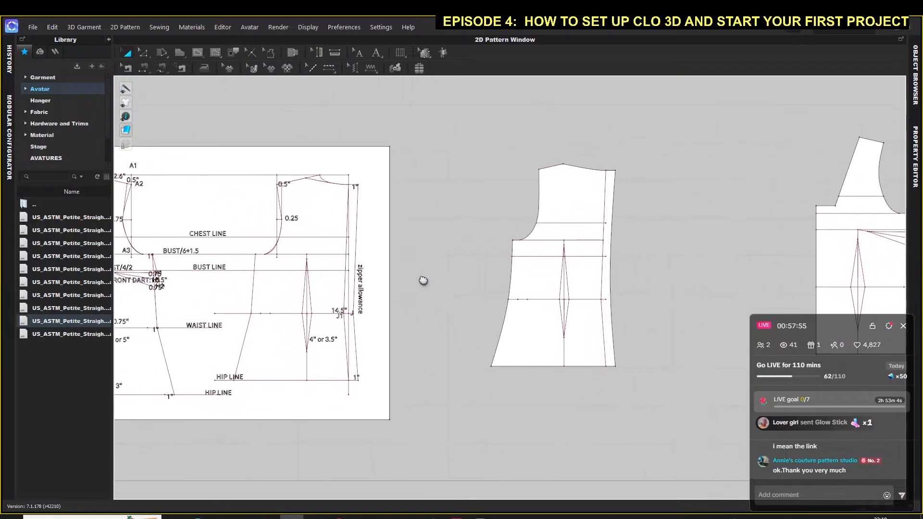
scroll(286, 315, up, 5)
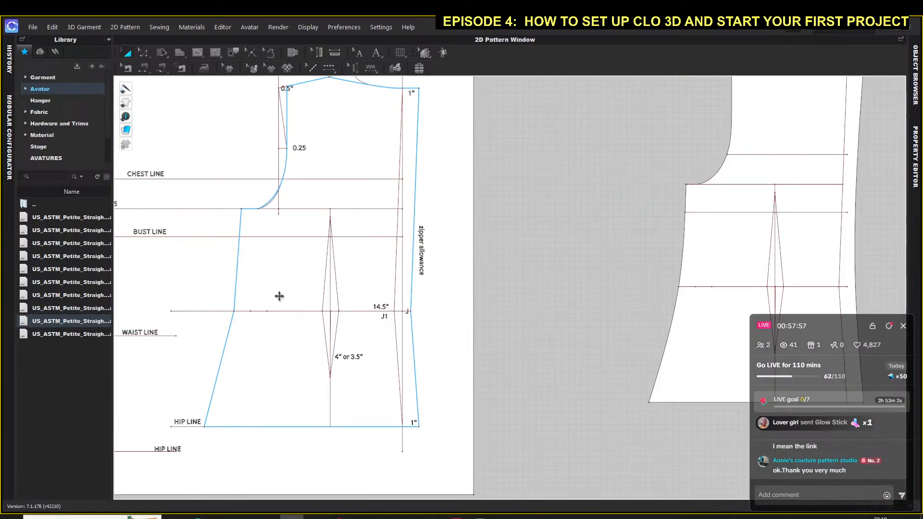
right_drag(281, 293, 283, 320)
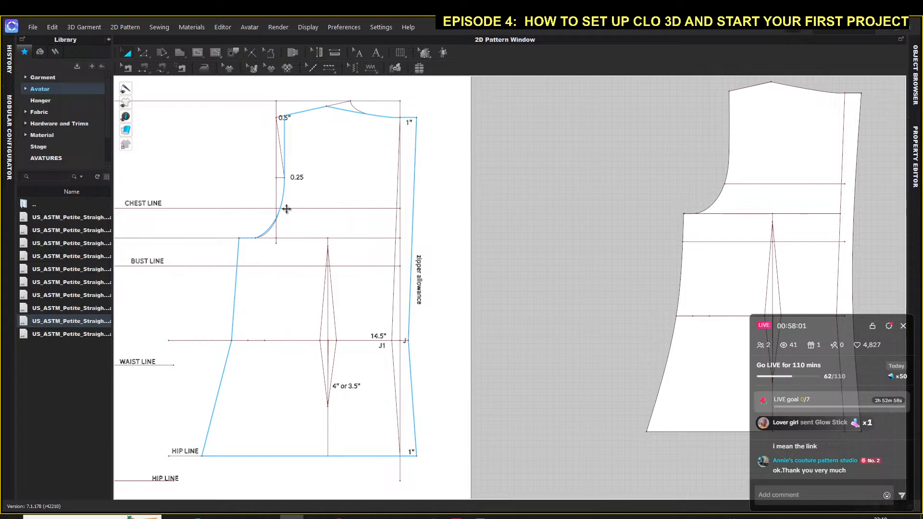
scroll(284, 181, up, 3)
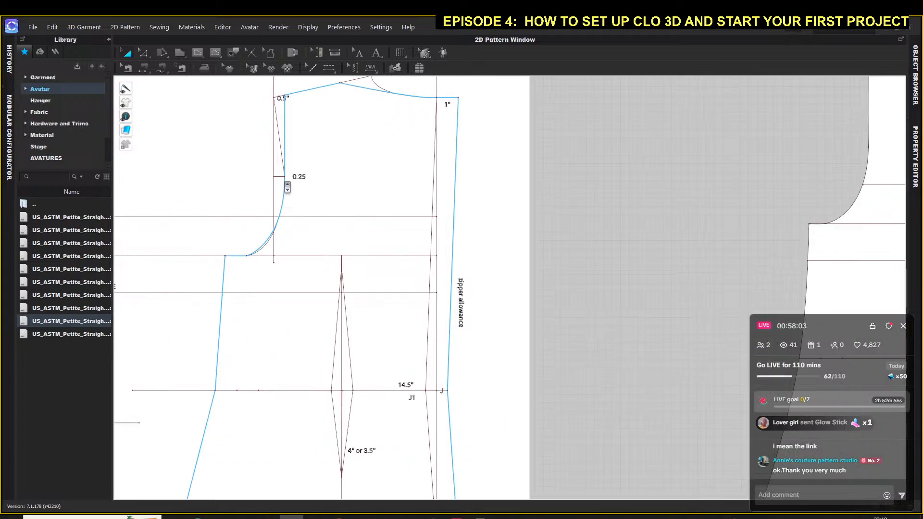
scroll(284, 182, down, 4)
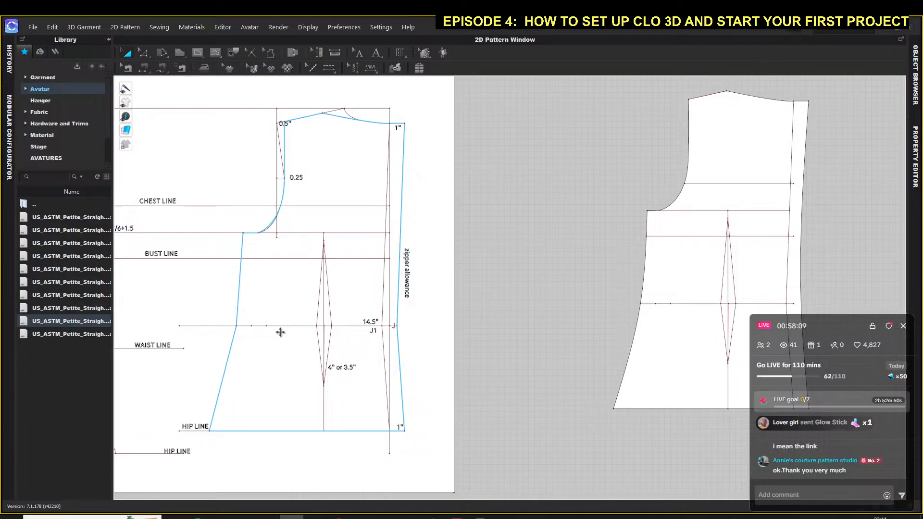
click(331, 316)
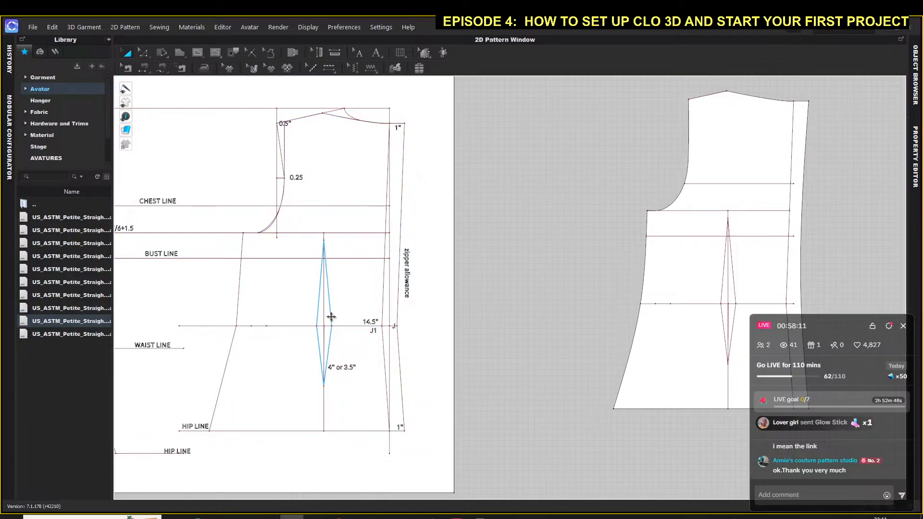
click(323, 346)
click(356, 172)
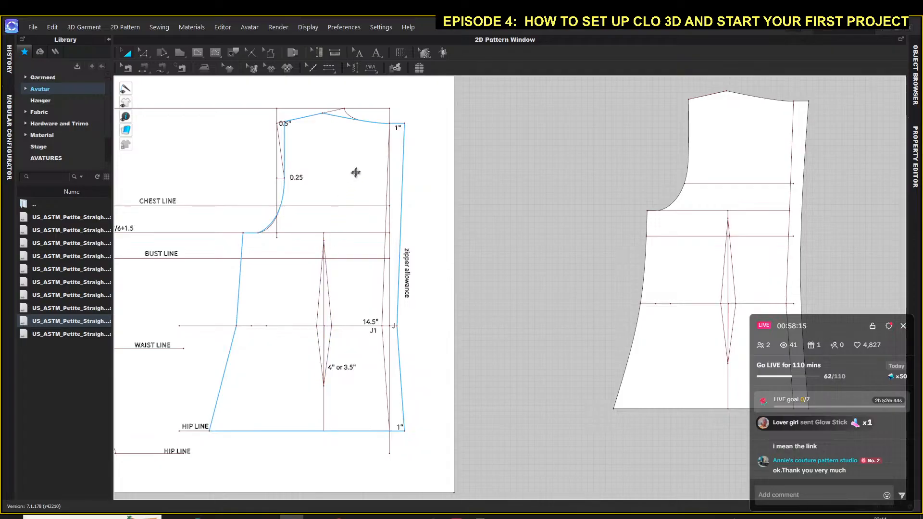
scroll(357, 171, up, 3)
scroll(360, 196, down, 4)
scroll(364, 200, down, 2)
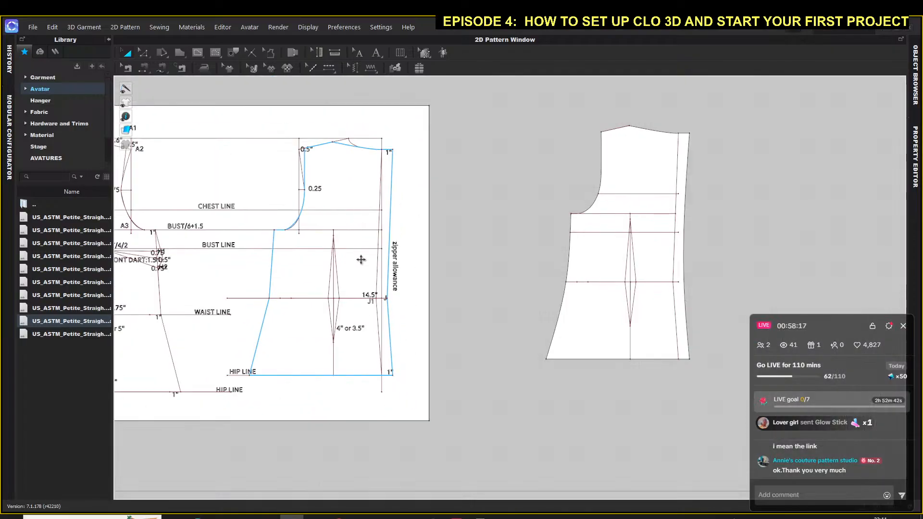
scroll(346, 204, up, 3)
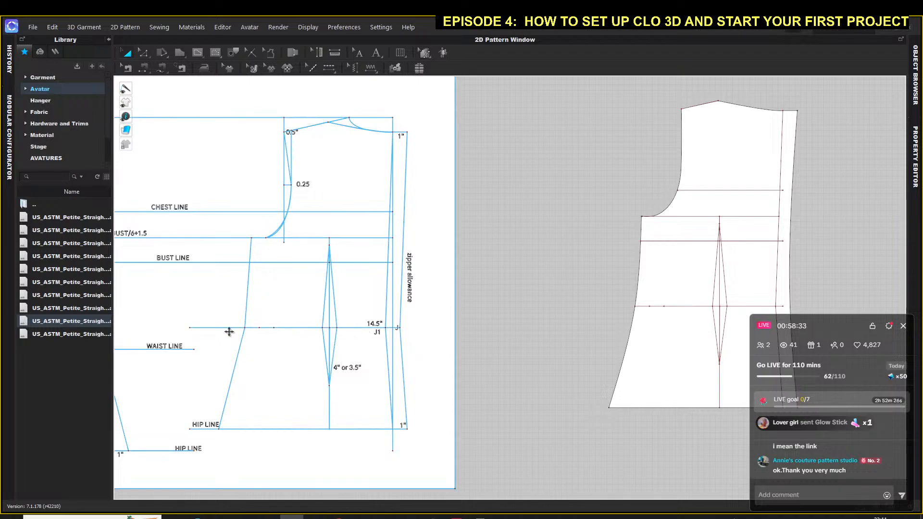
Step: Examine the back draft's waist line, the 0.25 armhole offset and the 0.5" mark at the shoulder tip
click(214, 328)
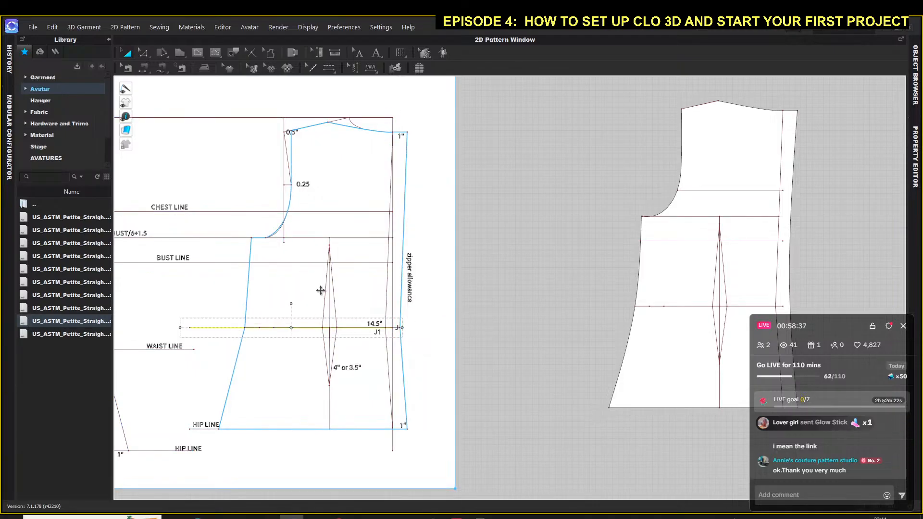
scroll(304, 169, up, 3)
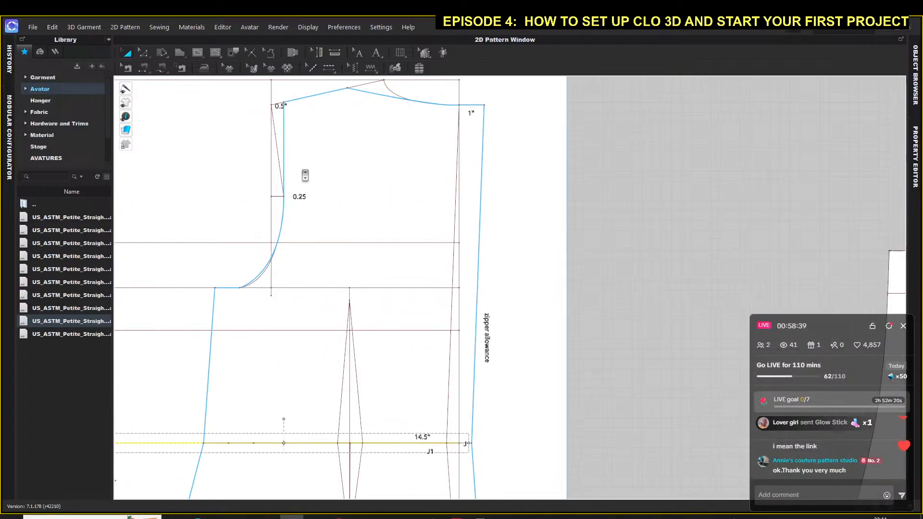
middle_drag(305, 162, 326, 237)
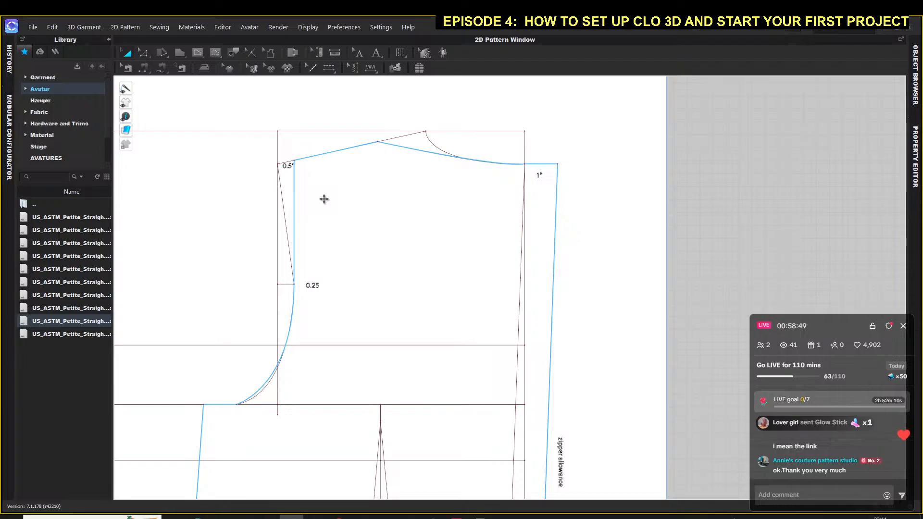
click(287, 272)
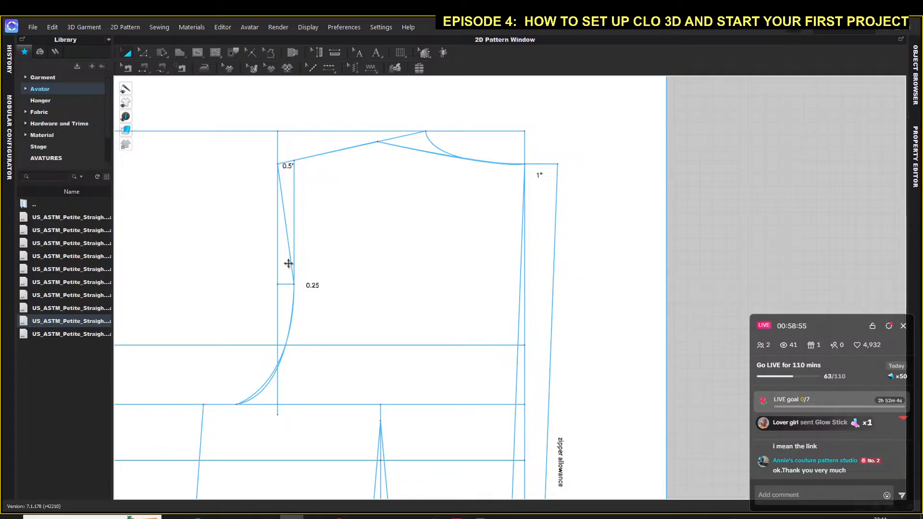
click(284, 287)
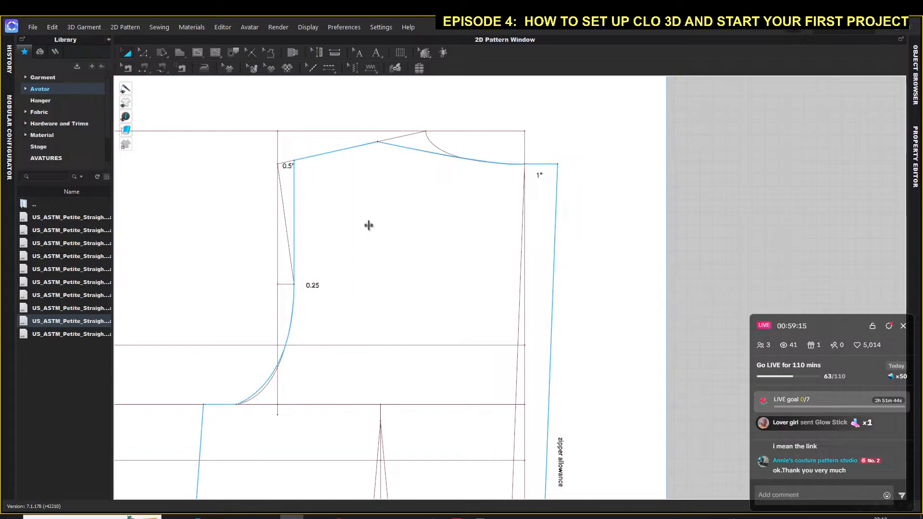
middle_drag(362, 229, 382, 222)
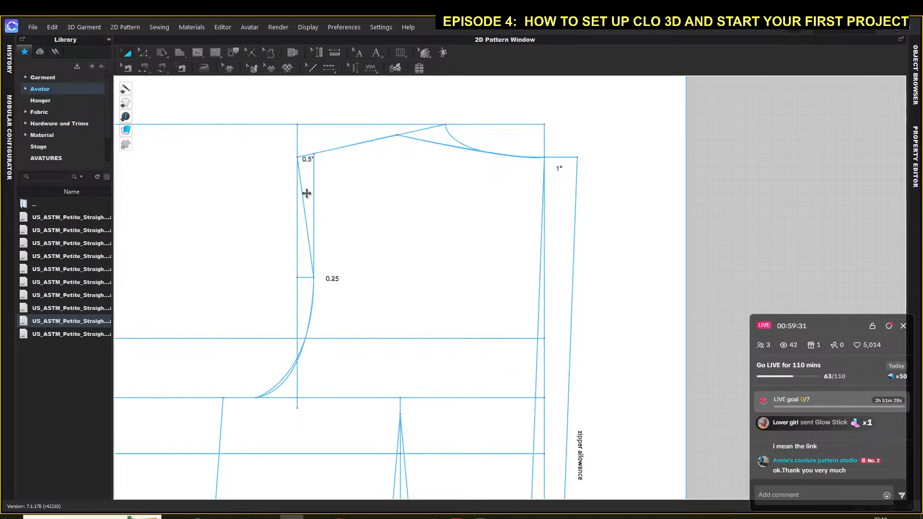
click(298, 160)
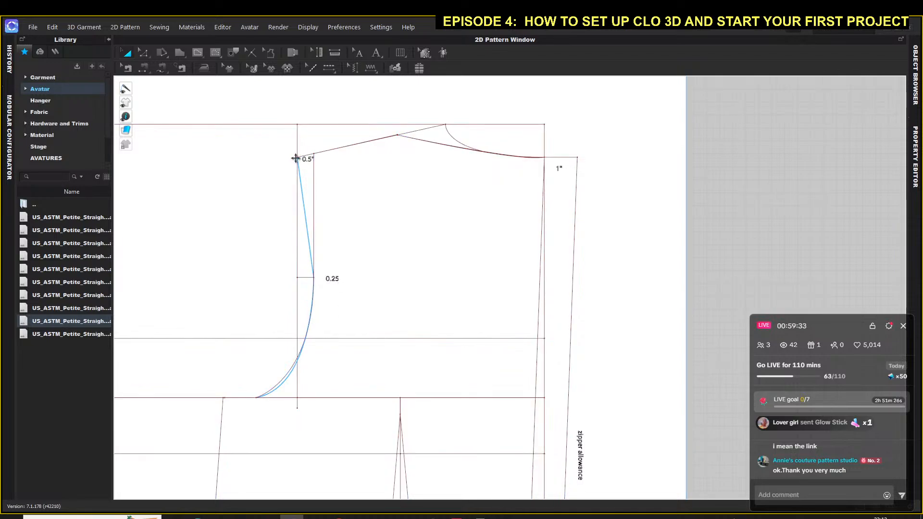
scroll(295, 159, up, 3)
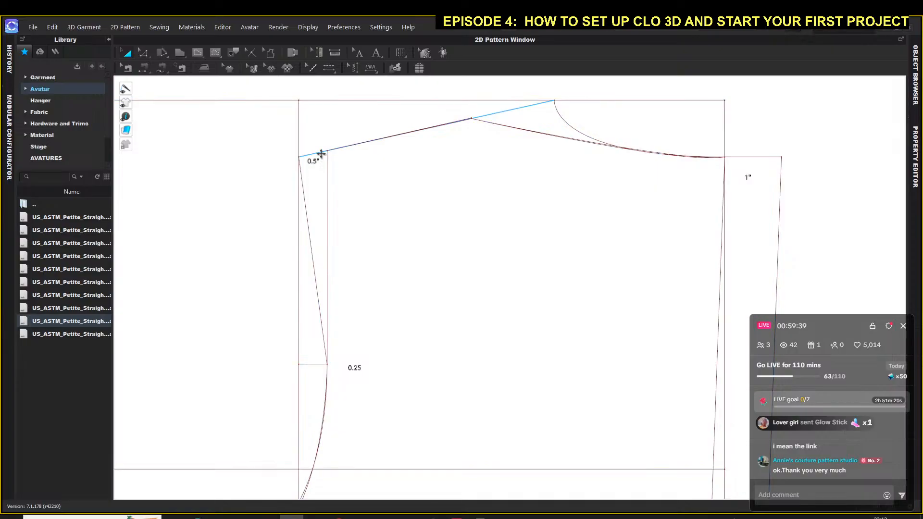
scroll(371, 248, down, 4)
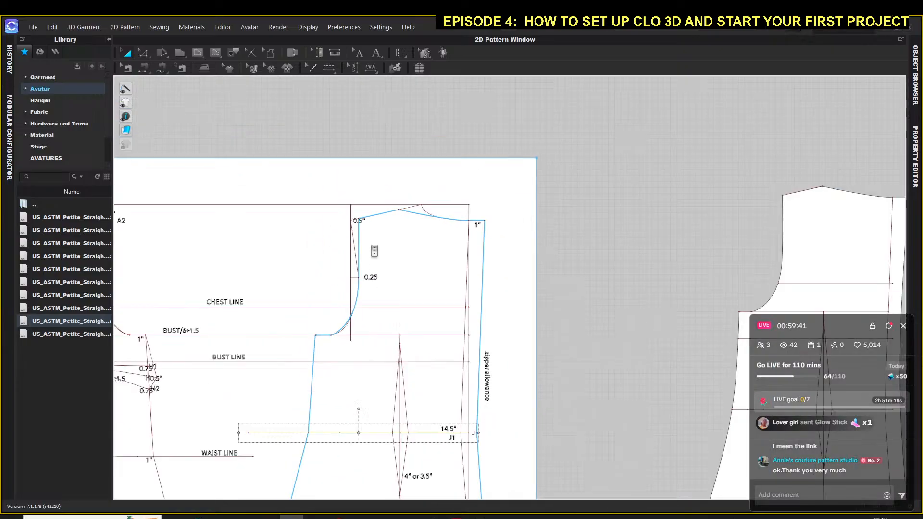
Step: Inspect the shoulder and armhole of the finished front bodice piece and compare the front piece with the back
right_drag(748, 233, 325, 206)
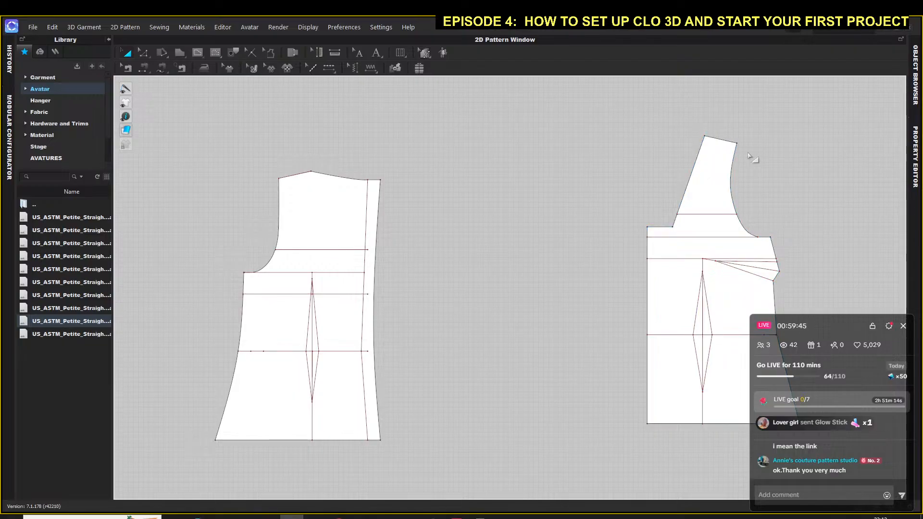
right_drag(755, 159, 431, 190)
scroll(418, 185, up, 3)
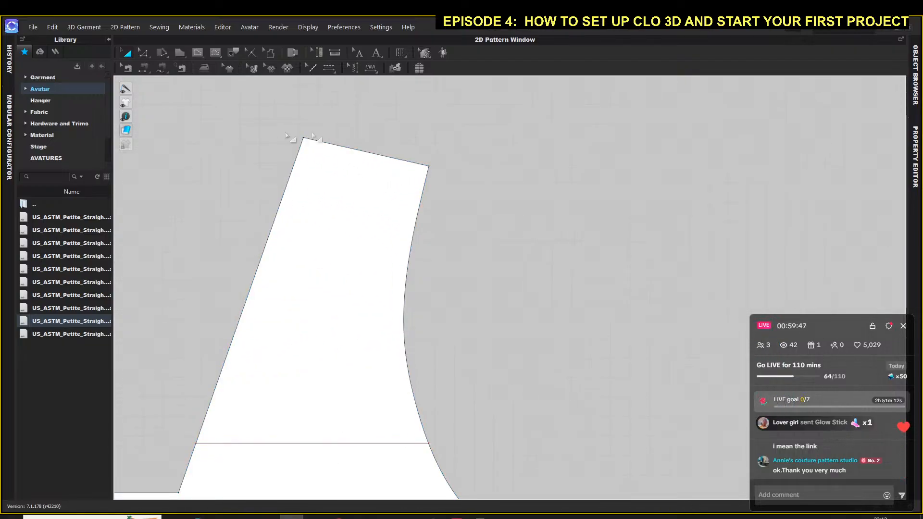
click(307, 139)
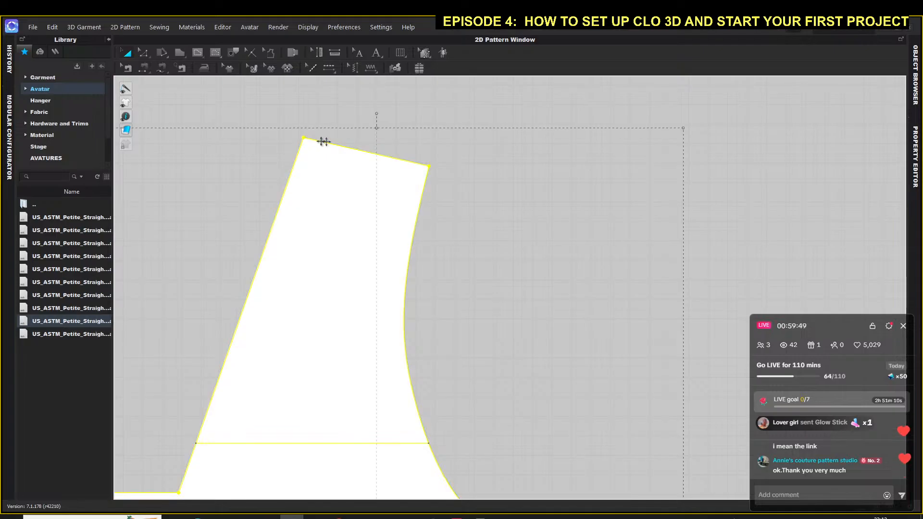
right_drag(215, 214, 695, 229)
right_drag(202, 253, 505, 257)
middle_drag(394, 266, 429, 234)
scroll(190, 253, down, 5)
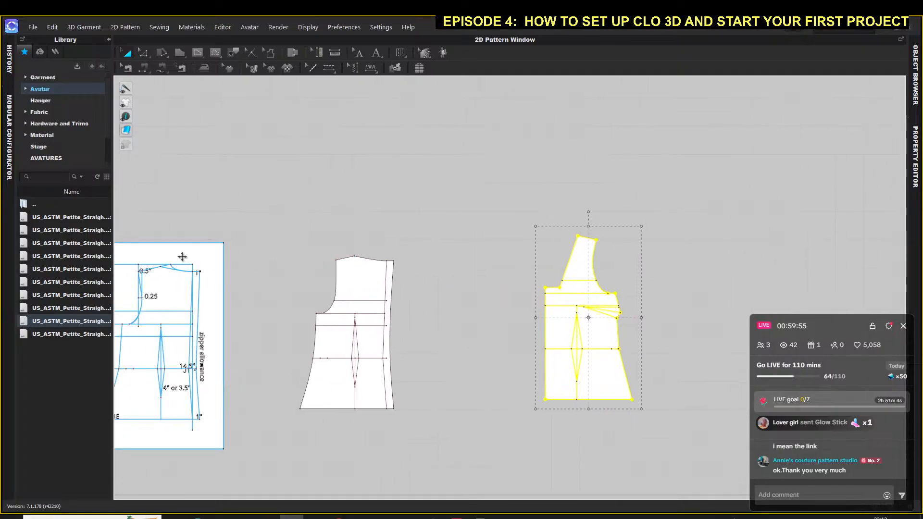
Step: Examine the back draft's shoulder line, lowered neckline curve and 1" zipper allowance at centre back
middle_drag(200, 228, 284, 198)
scroll(261, 233, up, 5)
scroll(261, 233, up, 3)
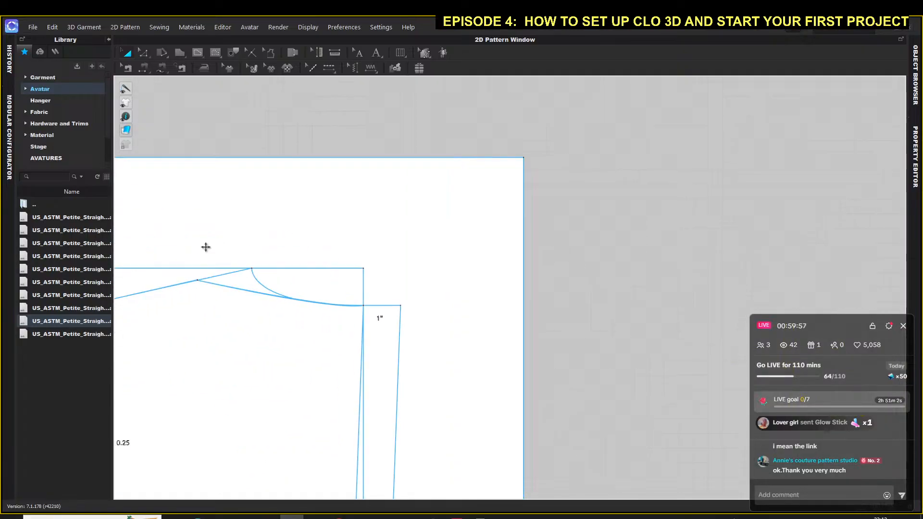
middle_drag(204, 247, 369, 183)
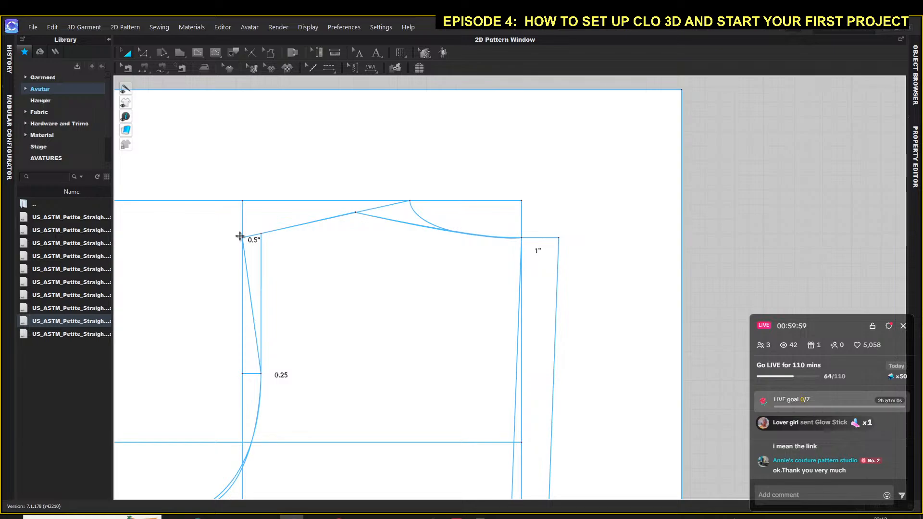
scroll(264, 235, up, 3)
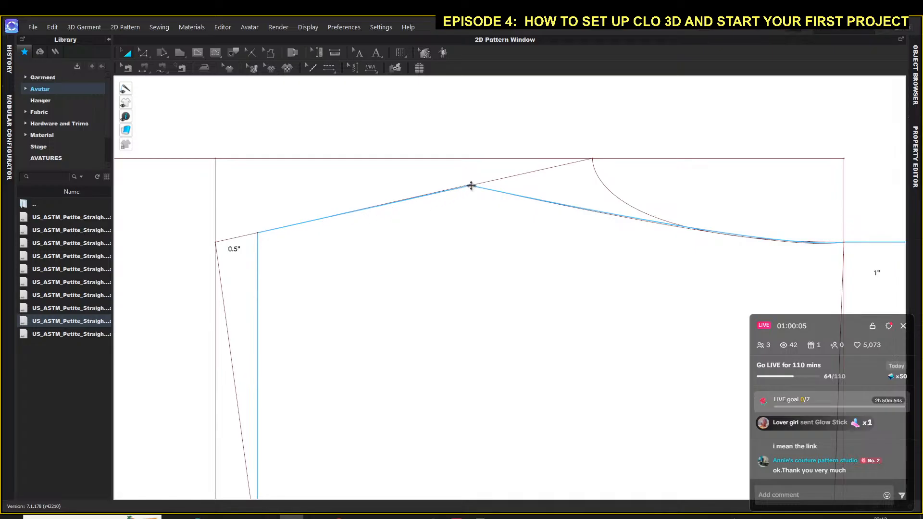
right_drag(472, 186, 299, 187)
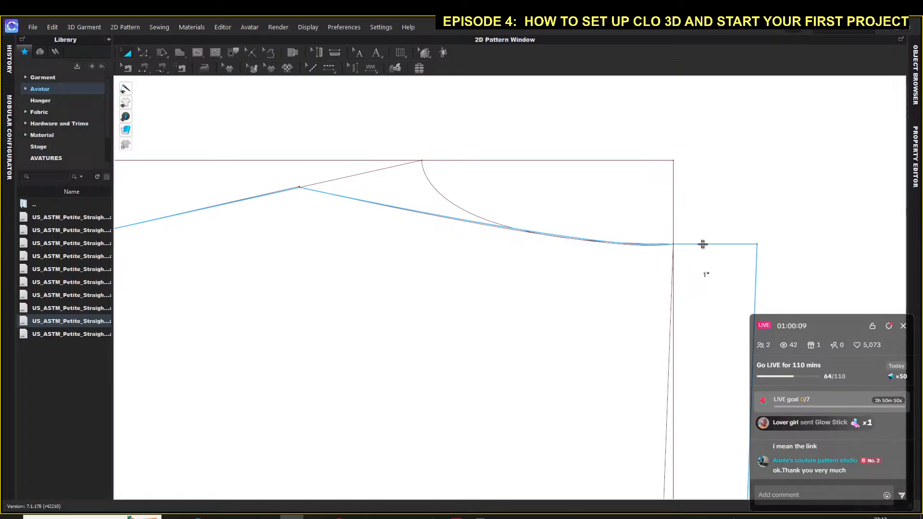
key(ctrl+a)
click(610, 240)
right_drag(536, 345, 506, 276)
middle_drag(506, 276, 446, 218)
scroll(445, 230, down, 5)
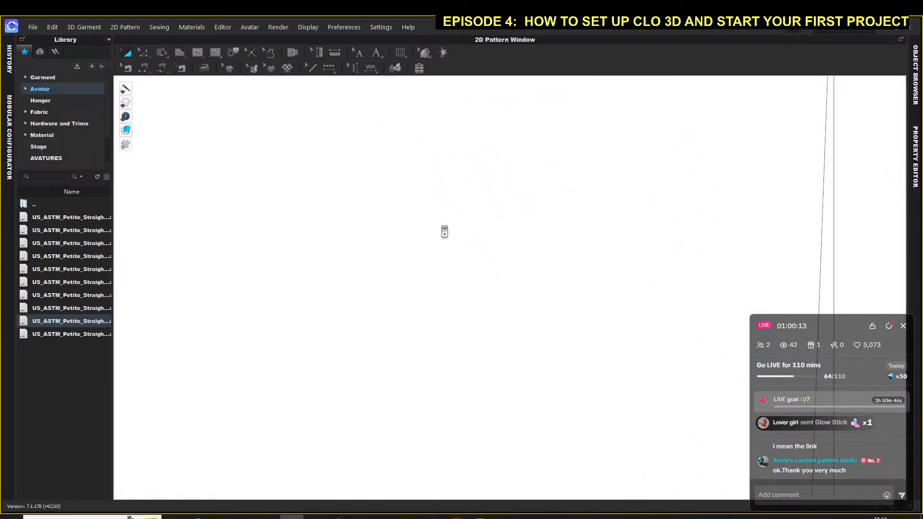
scroll(441, 260, up, 6)
scroll(441, 261, up, 6)
middle_drag(419, 280, 369, 200)
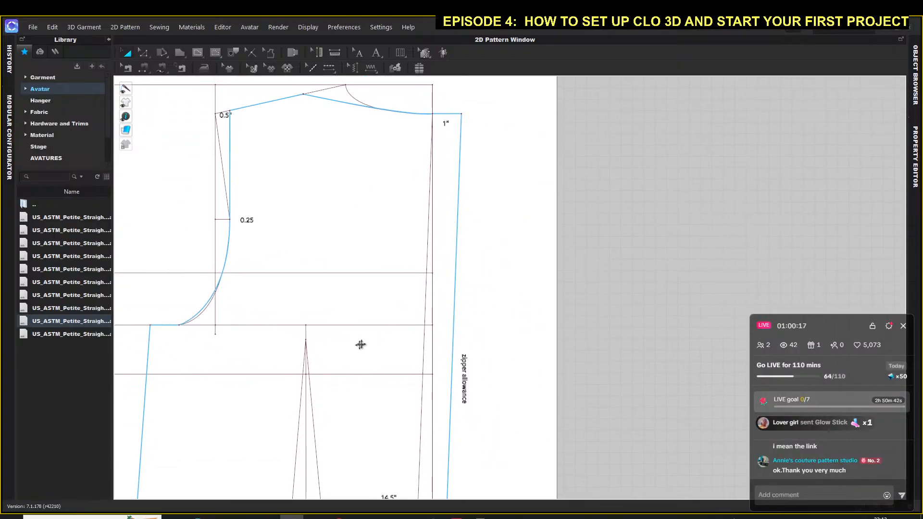
Step: Examine the back draft's diamond waist dart and centre line, and compare them with the front draft's waist dart
middle_drag(360, 344, 348, 251)
click(293, 371)
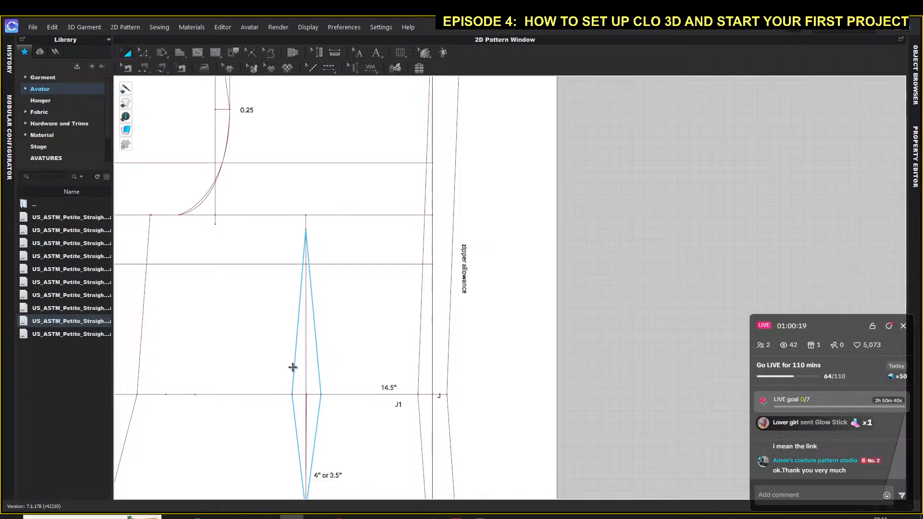
click(306, 412)
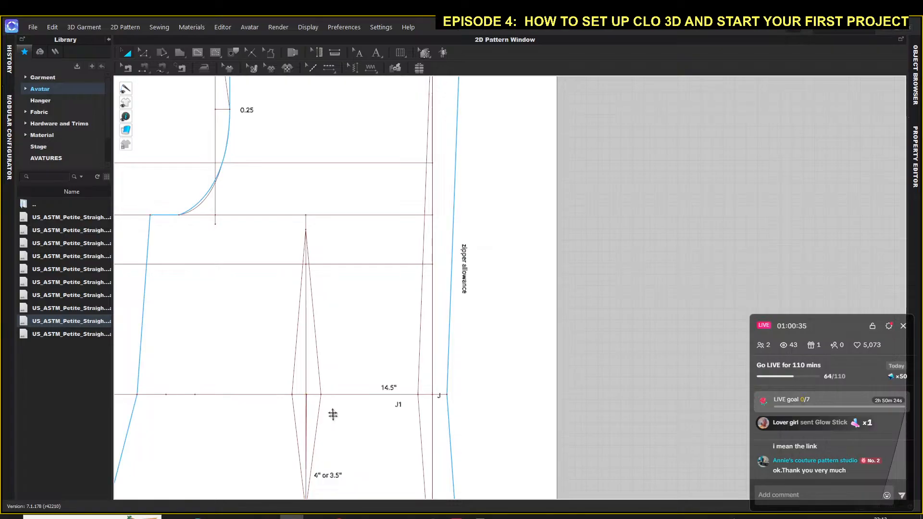
click(296, 394)
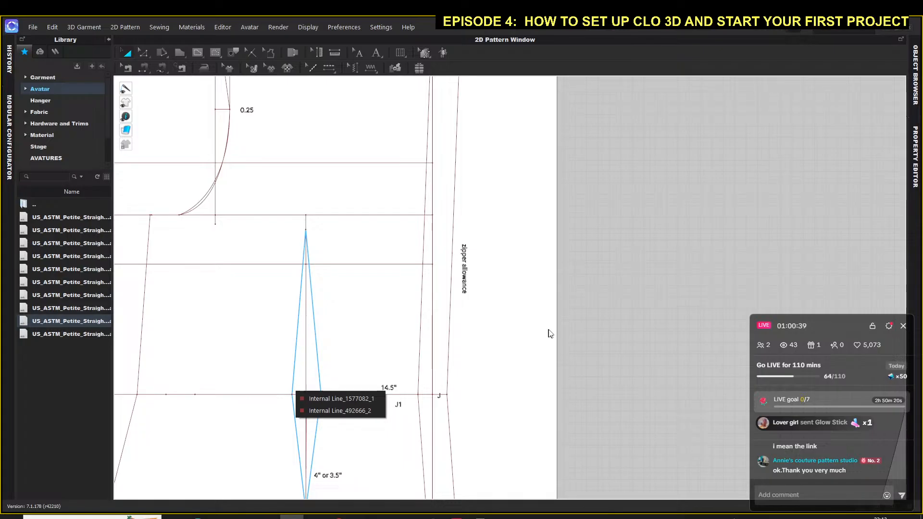
key(ctrl+a)
click(582, 351)
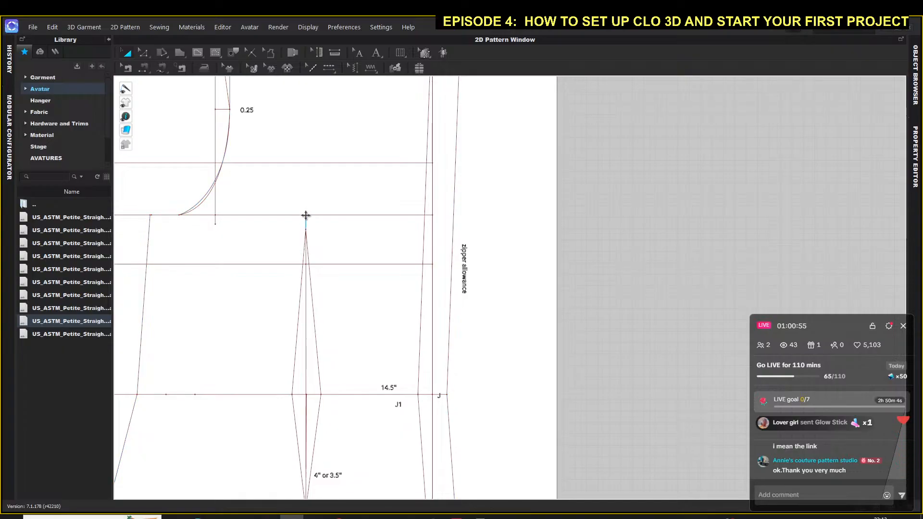
scroll(346, 269, down, 5)
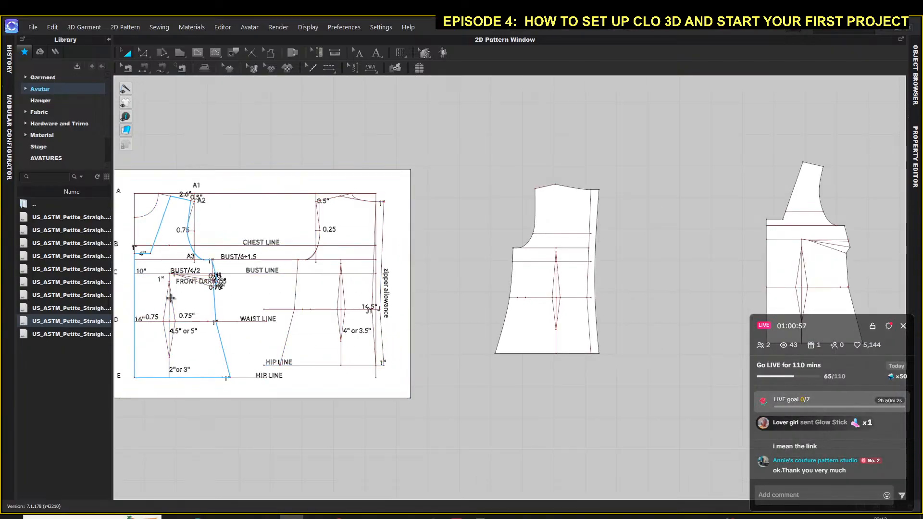
scroll(185, 302, up, 4)
middle_drag(185, 302, 272, 335)
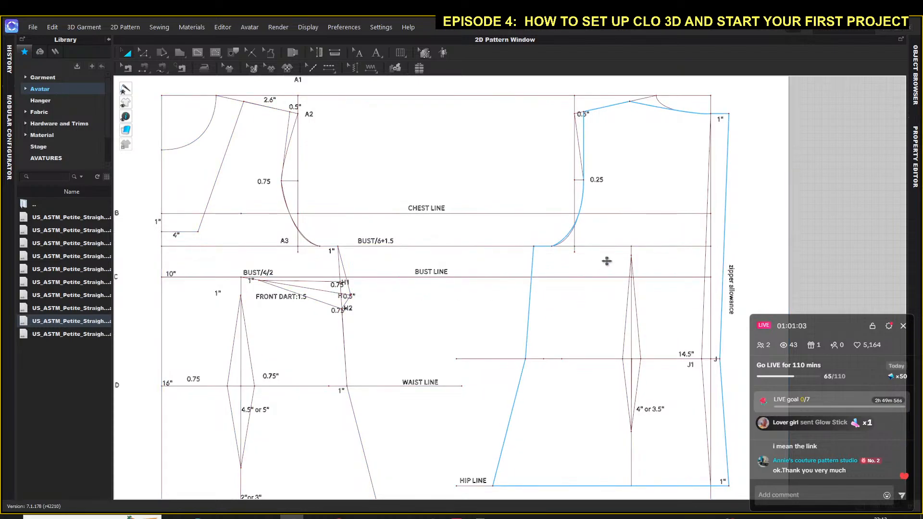
mouse_move(644, 249)
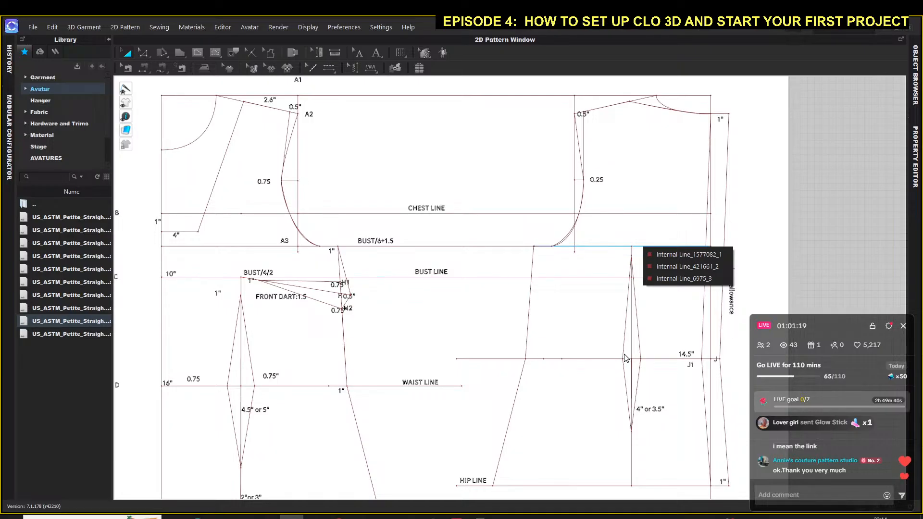
Step: Examine the back draft's zipper allowance and centre-back line at waist points J and J1, and compare them with the finished back piece
click(810, 222)
right_drag(810, 222, 579, 217)
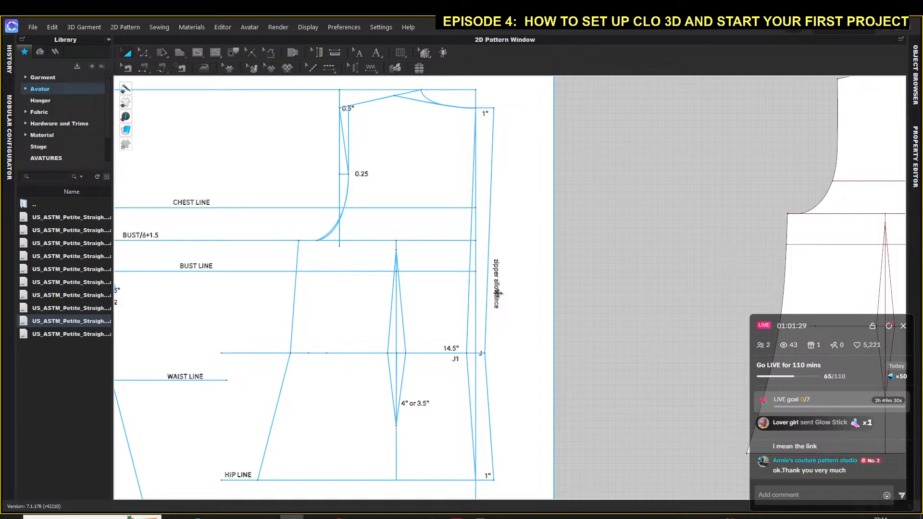
click(491, 301)
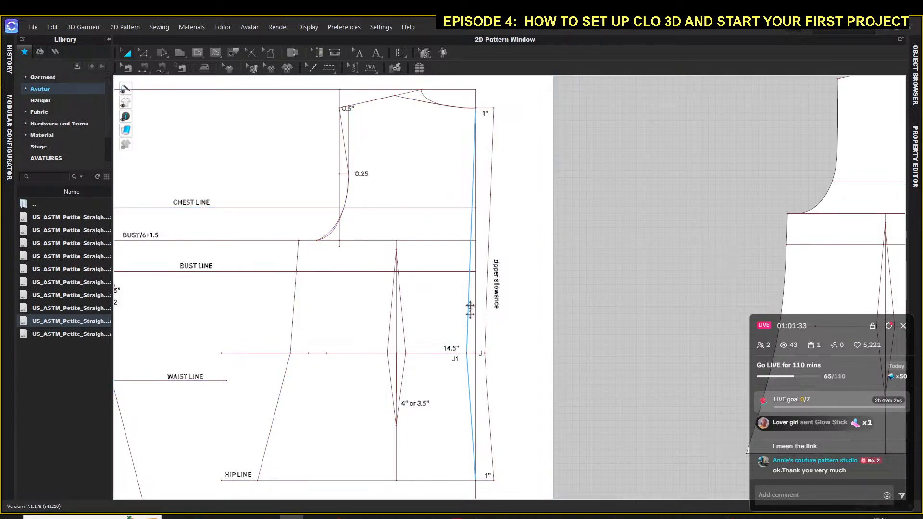
drag(474, 349, 467, 348)
scroll(467, 347, up, 4)
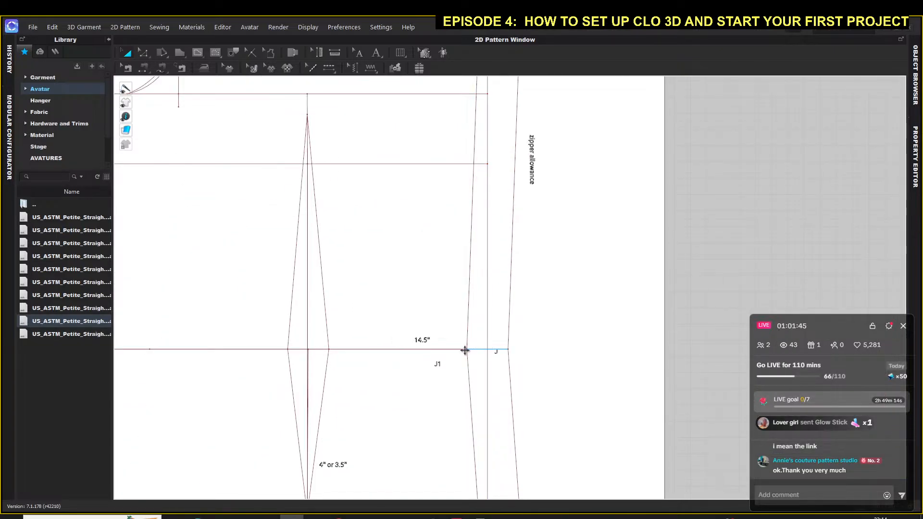
scroll(481, 287, down, 5)
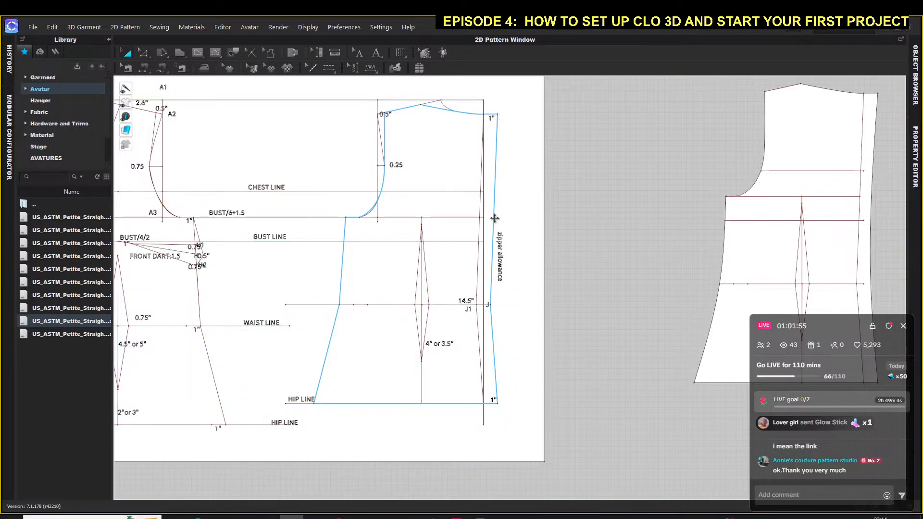
scroll(596, 212, down, 3)
middle_drag(598, 216, 346, 216)
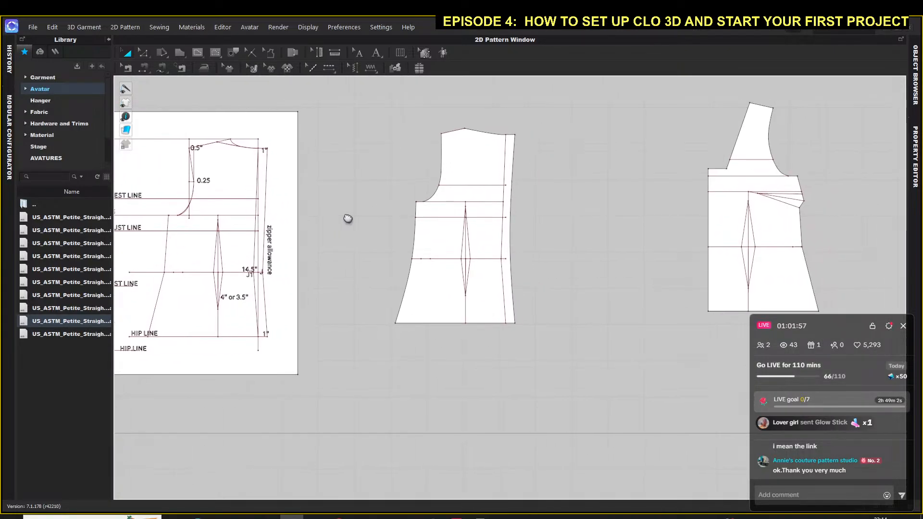
scroll(493, 227, up, 3)
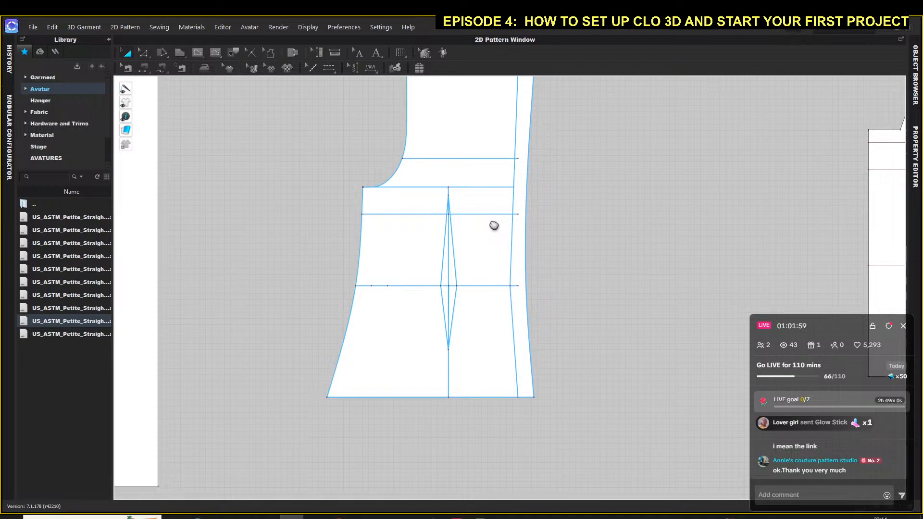
middle_drag(495, 226, 412, 303)
middle_drag(481, 291, 441, 207)
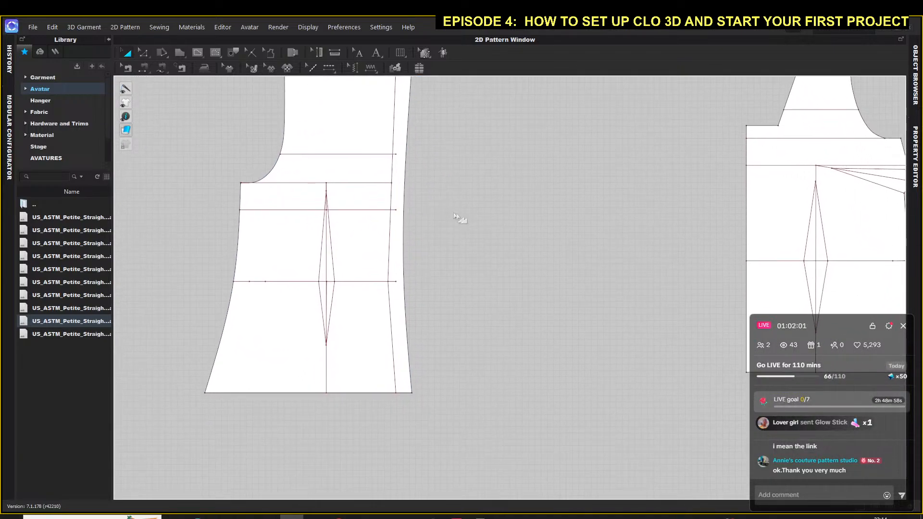
scroll(515, 220, down, 4)
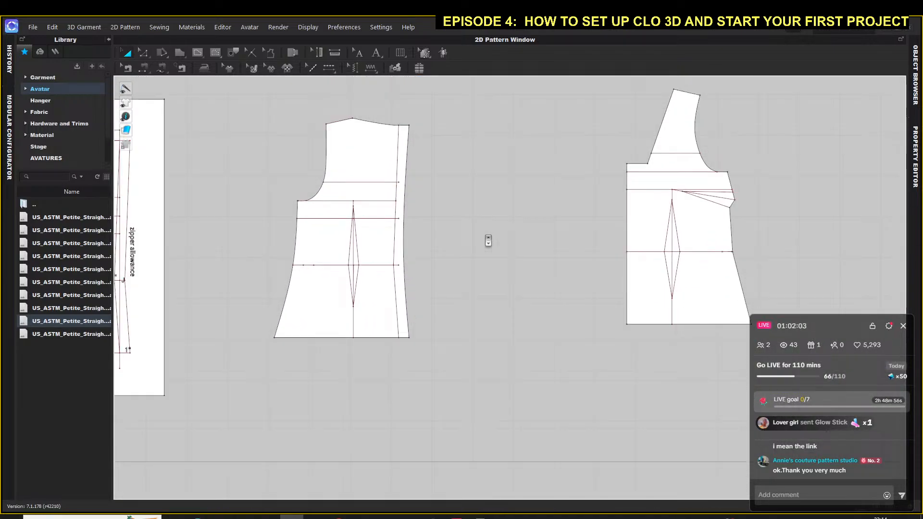
Step: Move the finished back bodice piece away from the reference draft, closer to the front piece
click(364, 177)
drag(363, 172, 481, 174)
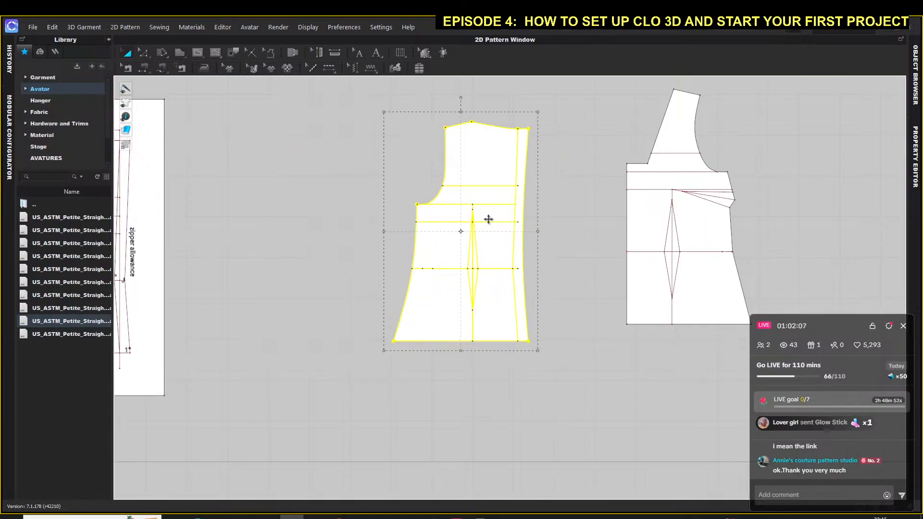
click(699, 231)
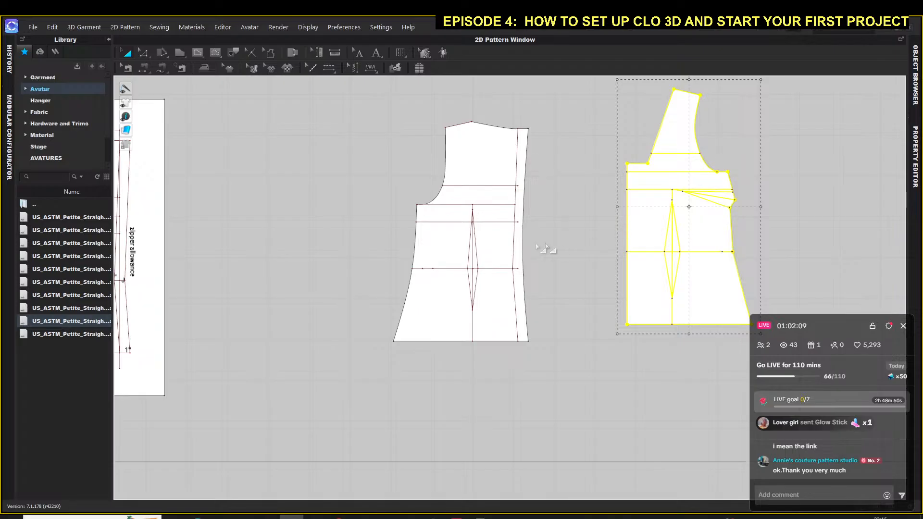
mouse_move(475, 232)
click(473, 163)
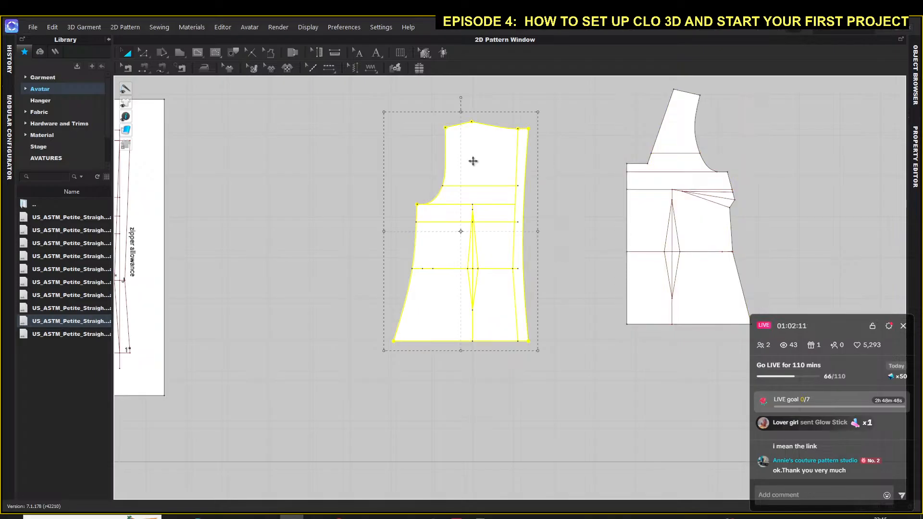
middle_drag(474, 161, 423, 162)
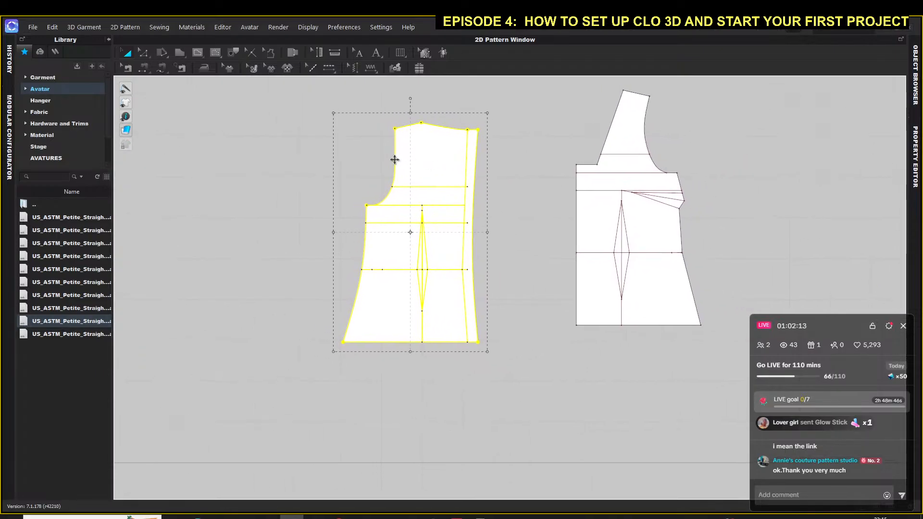
click(597, 223)
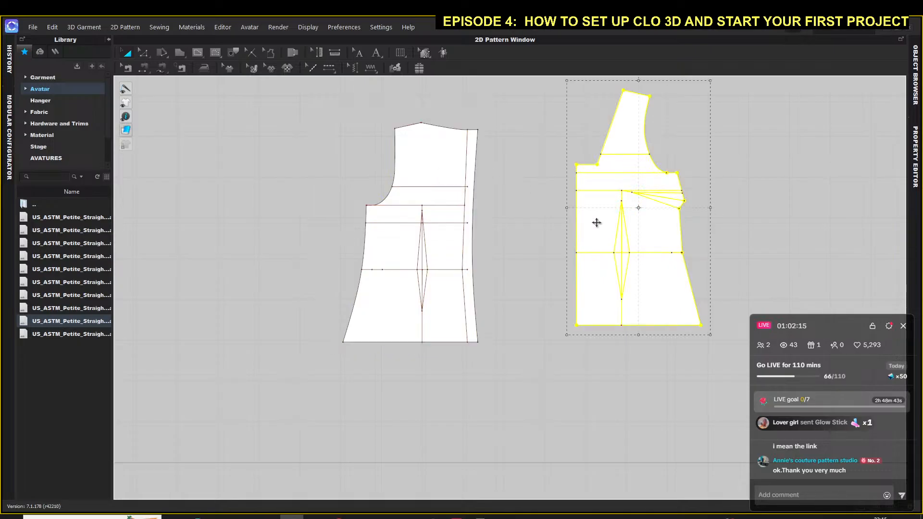
Step: Clone the back bodice piece as a Symmetric Pattern (with Sewing) and place the copy beside the original's side seam
click(428, 170)
right_click(428, 170)
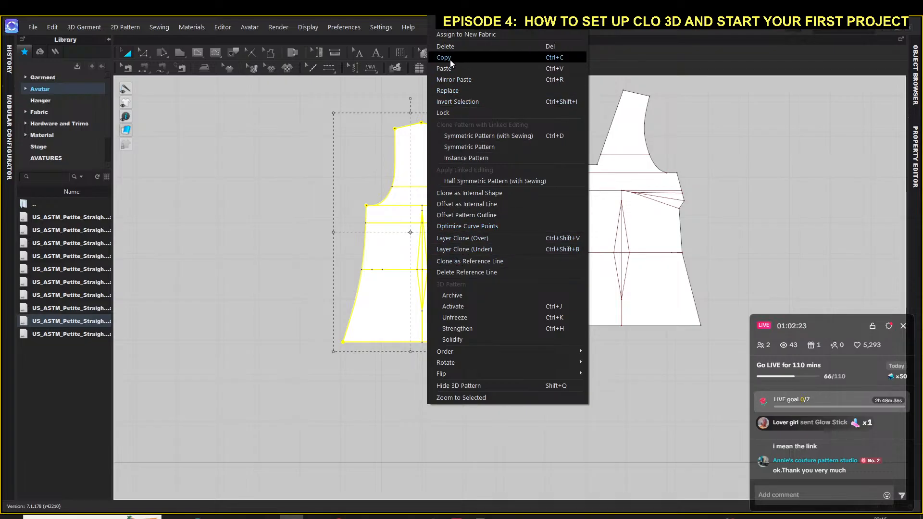
click(474, 136)
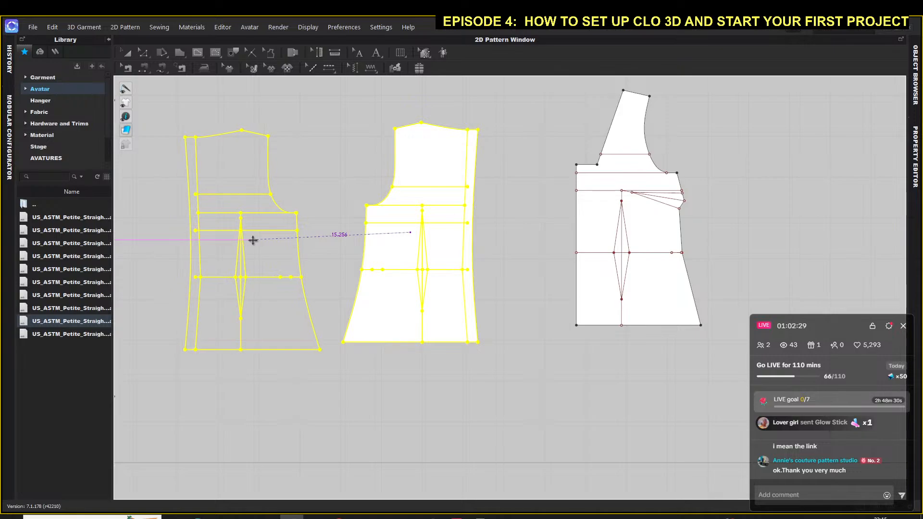
click(260, 242)
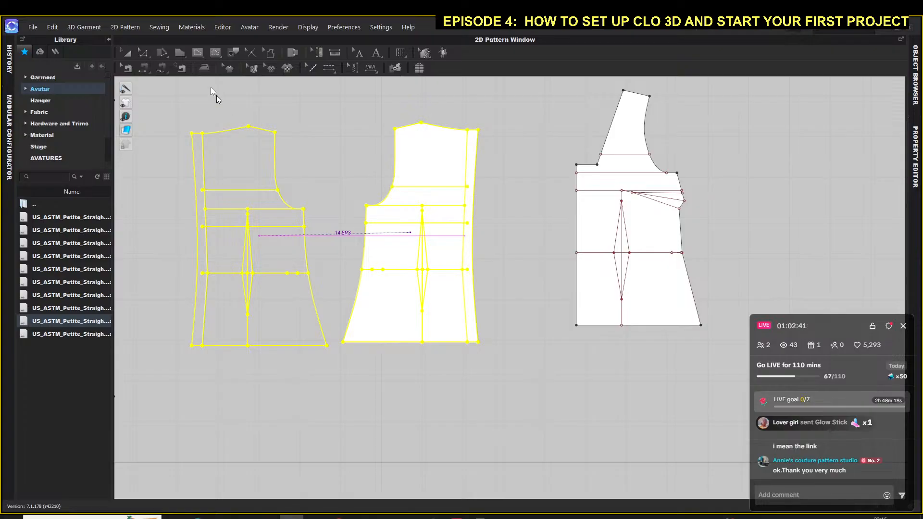
click(124, 51)
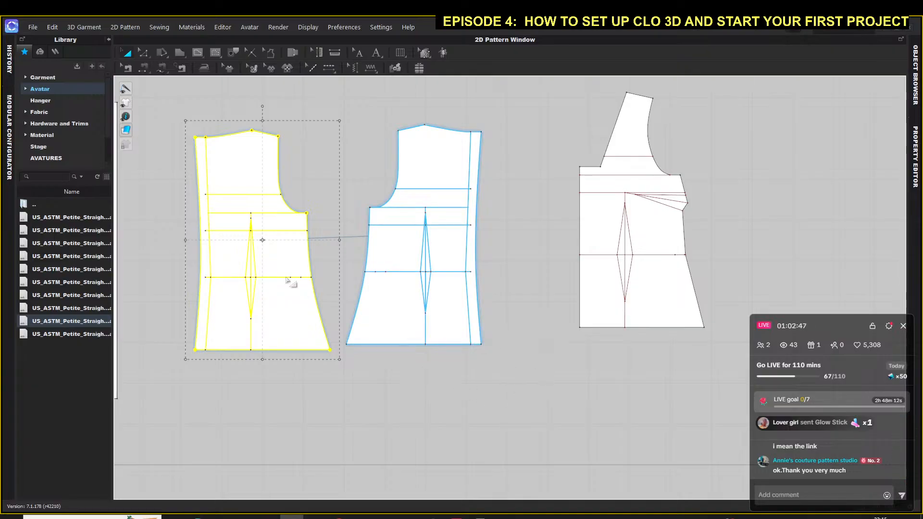
click(166, 176)
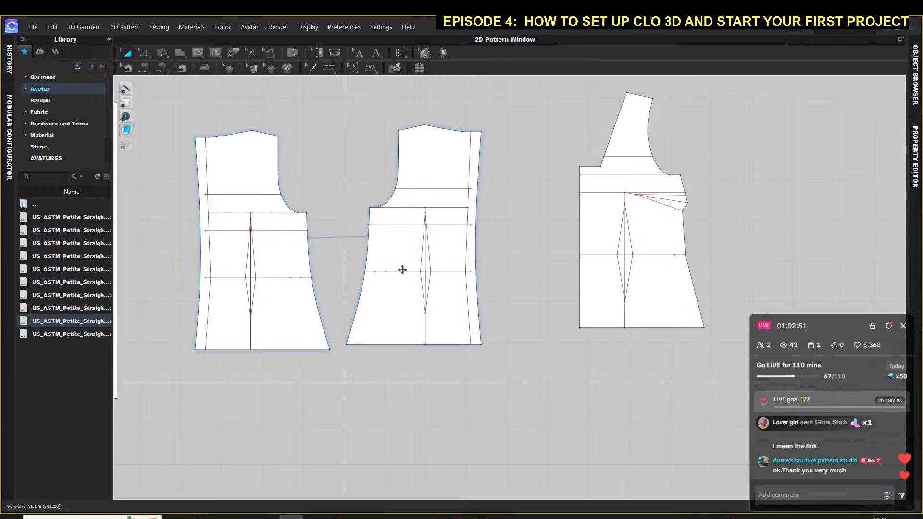
Step: Move the front bodice piece further away from the pair of back pieces
click(599, 219)
drag(599, 218, 710, 222)
right_click(726, 233)
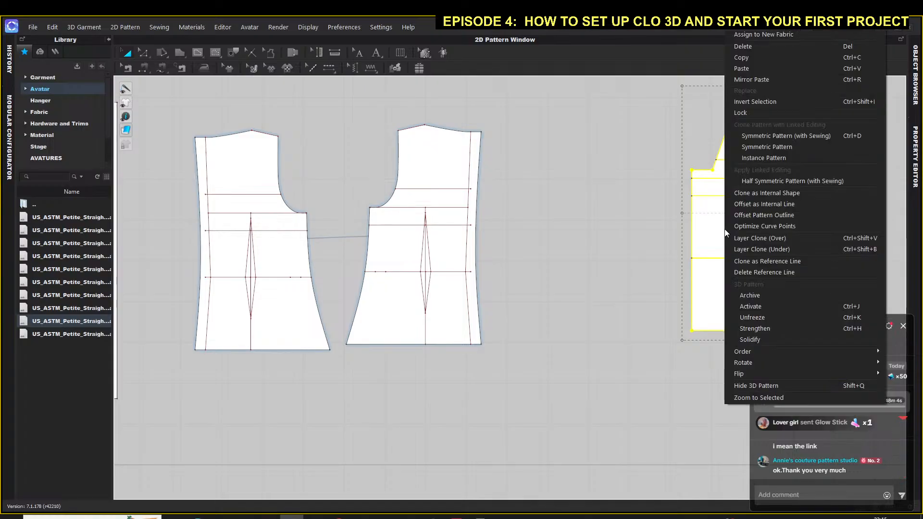
click(766, 135)
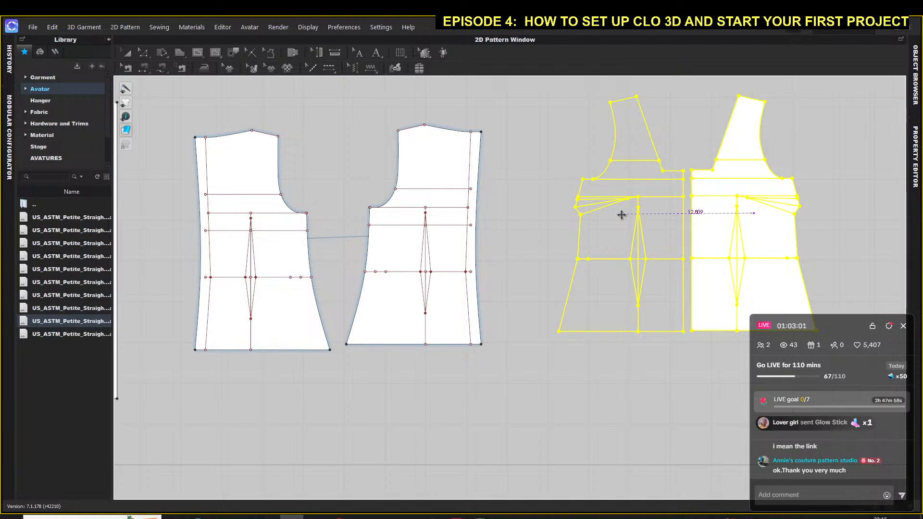
key(Escape)
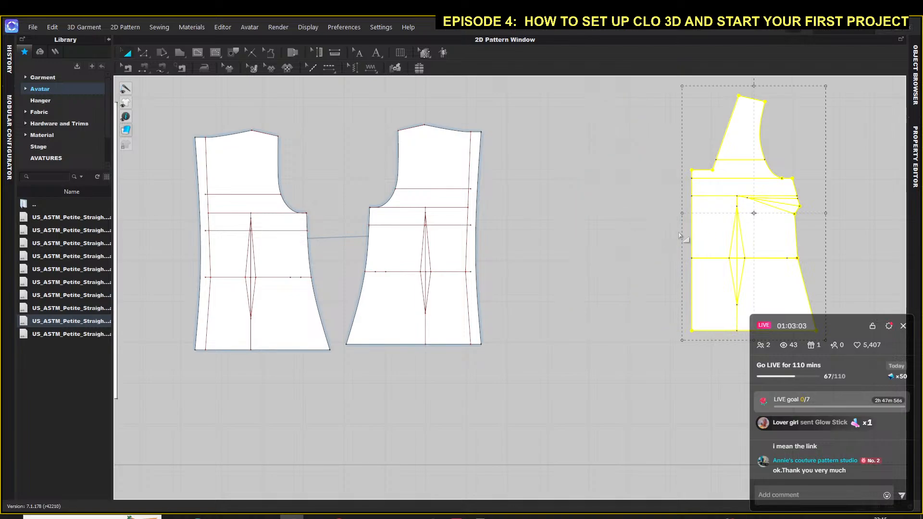
click(602, 194)
Step: Unfold the front bodice piece along its centre-front edge with Unfold Symmetric Editing (with Sewing)
click(142, 52)
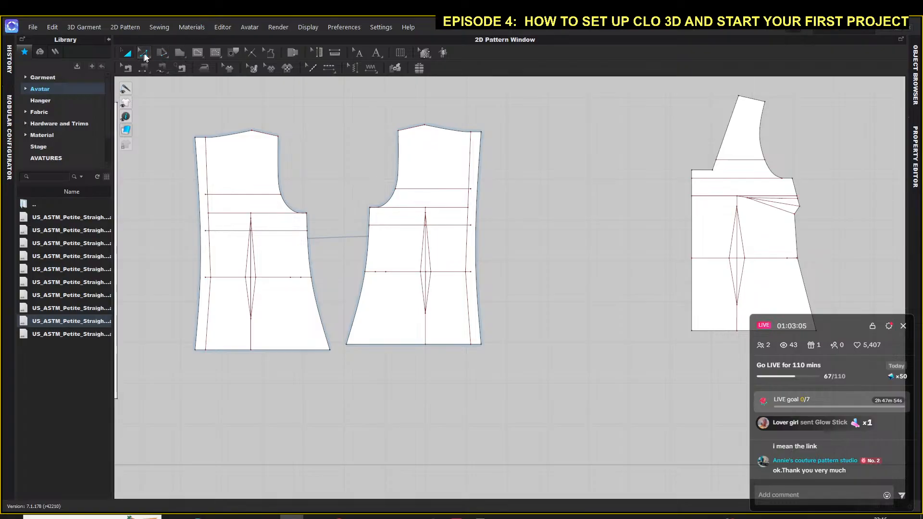
right_click(692, 240)
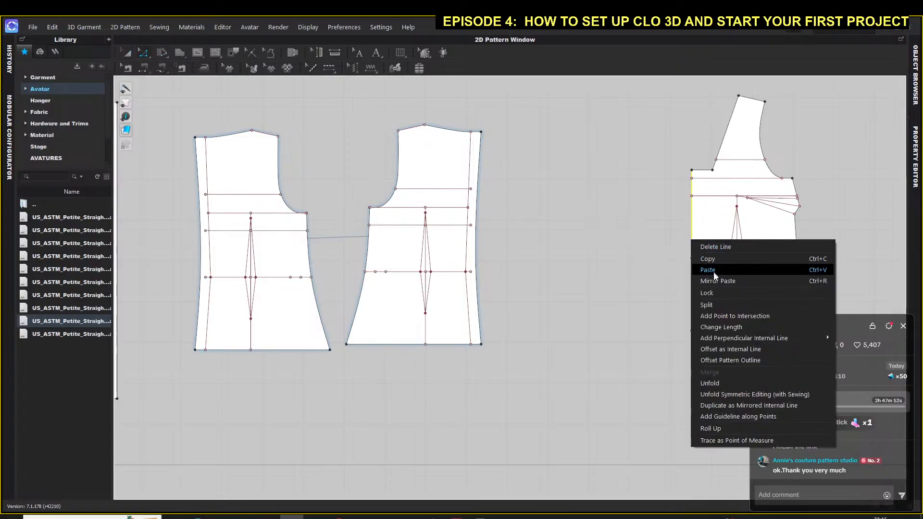
click(721, 396)
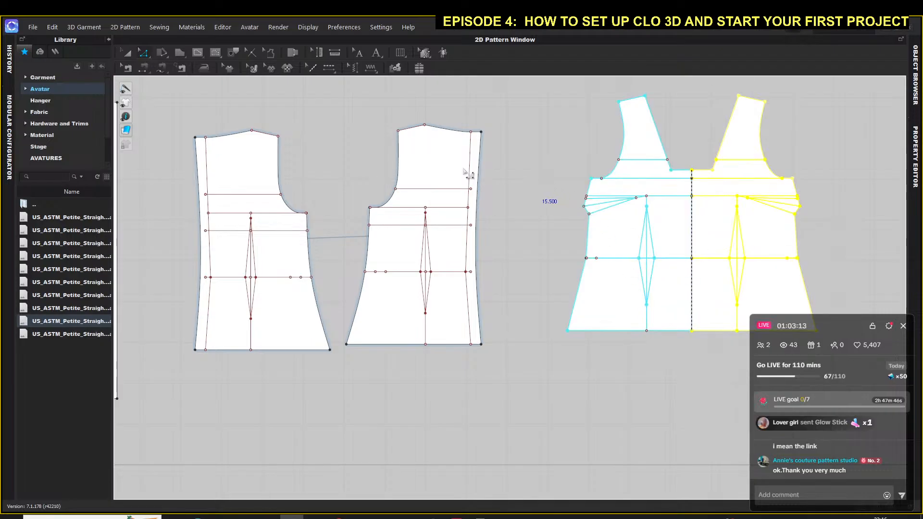
click(126, 52)
click(566, 481)
scroll(533, 434, down, 3)
scroll(529, 385, up, 3)
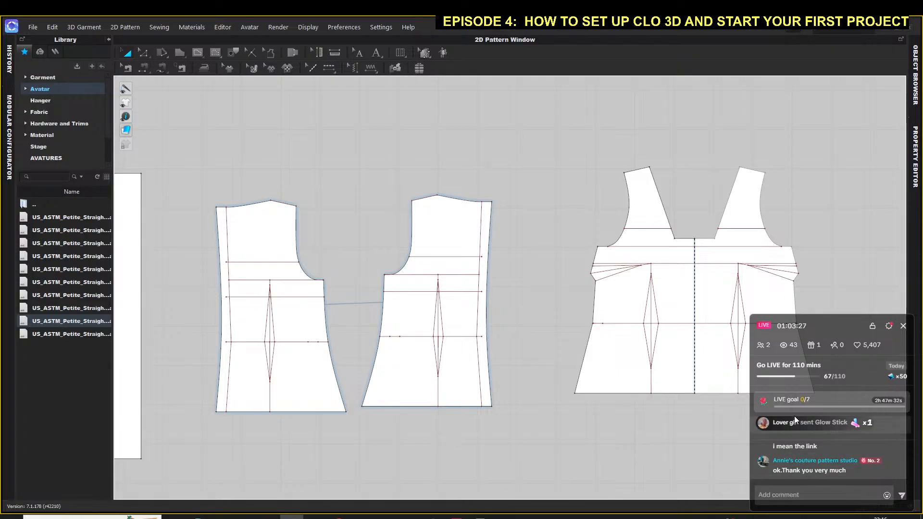
Step: Show the 3D and 2D windows side by side, collapse the Library, and frame the avatar with the surrounding pattern pieces
drag(831, 321, 826, 245)
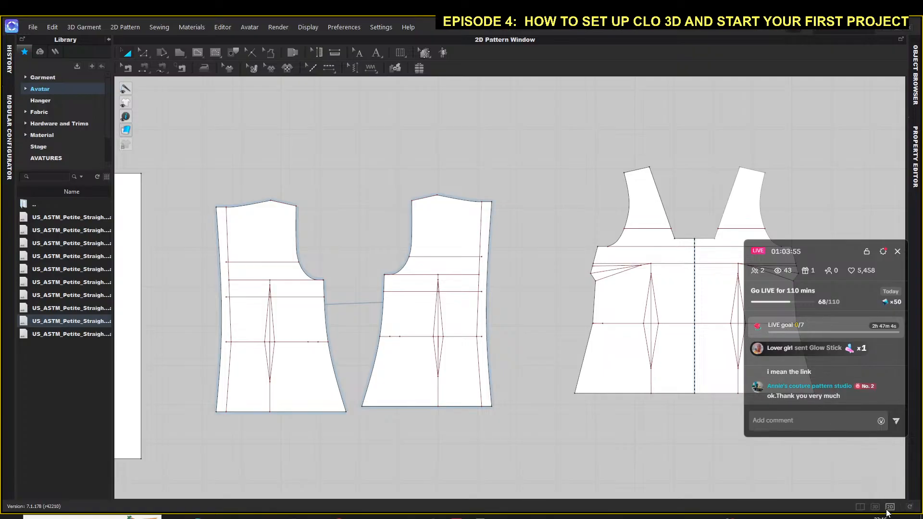
click(860, 507)
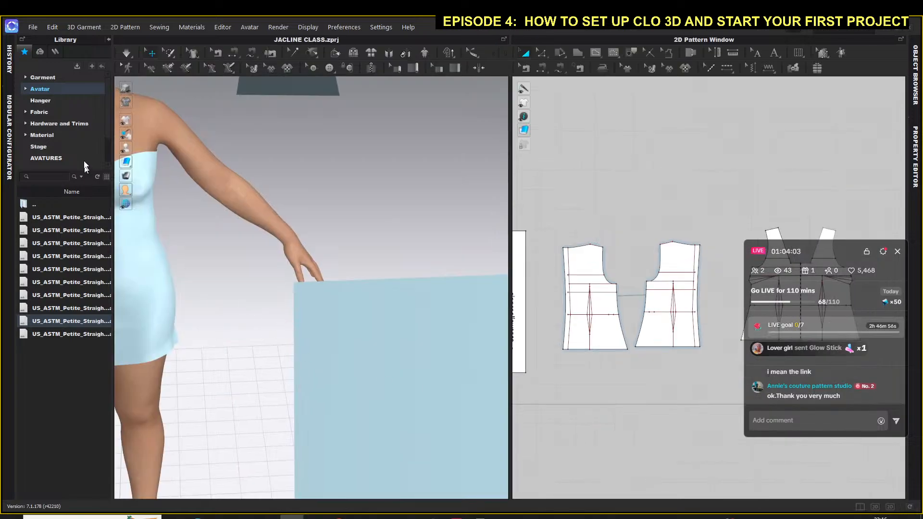
click(109, 39)
middle_drag(204, 175, 291, 287)
scroll(291, 288, down, 4)
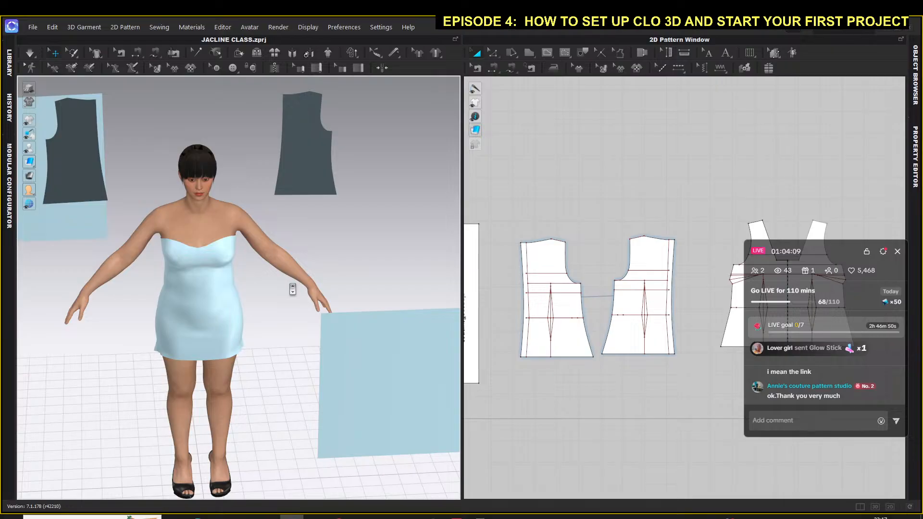
scroll(270, 292, down, 2)
scroll(269, 292, down, 3)
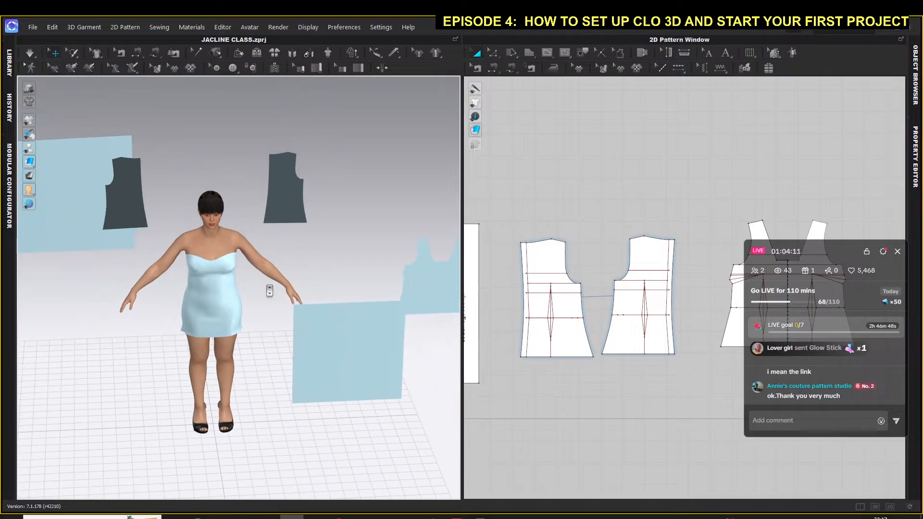
scroll(269, 292, up, 2)
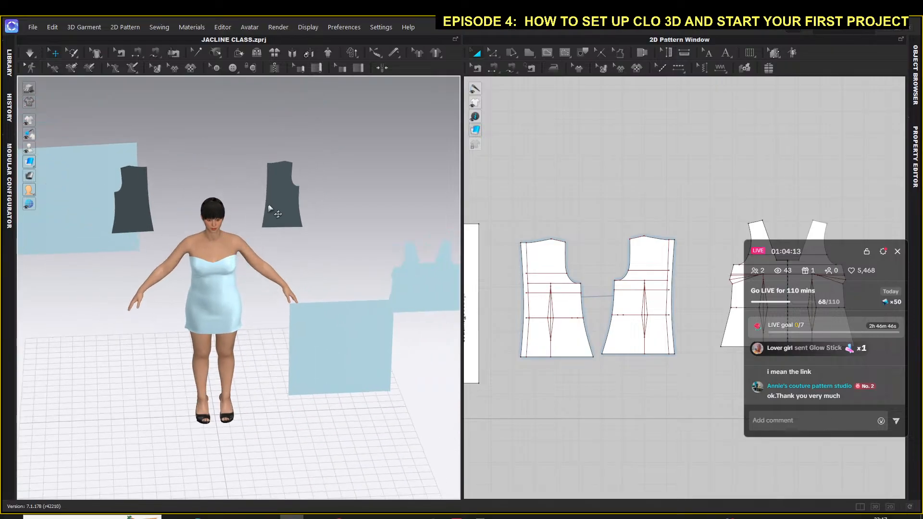
click(230, 270)
scroll(260, 302, up, 5)
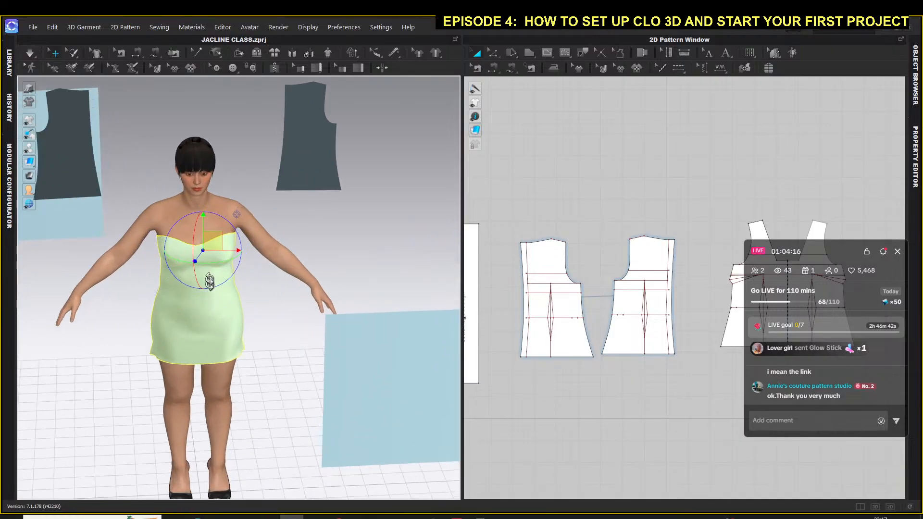
right_click(208, 242)
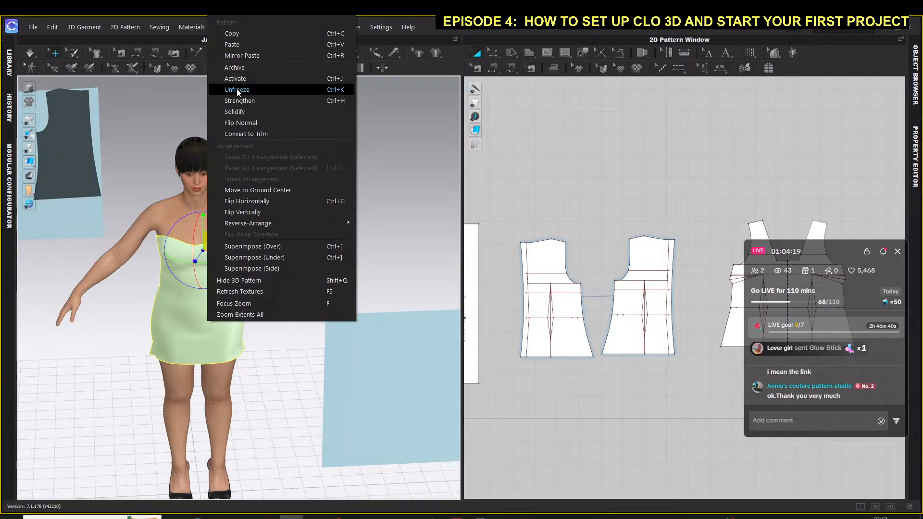
click(103, 330)
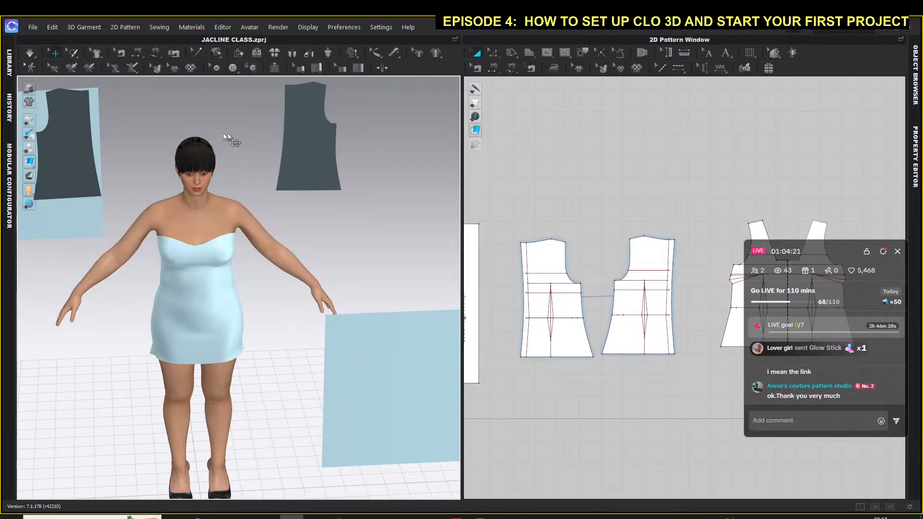
Step: Move the rectangular draft sheet beside the avatar's hand away from the avatar, lower down in the 3D scene
scroll(392, 289, down, 5)
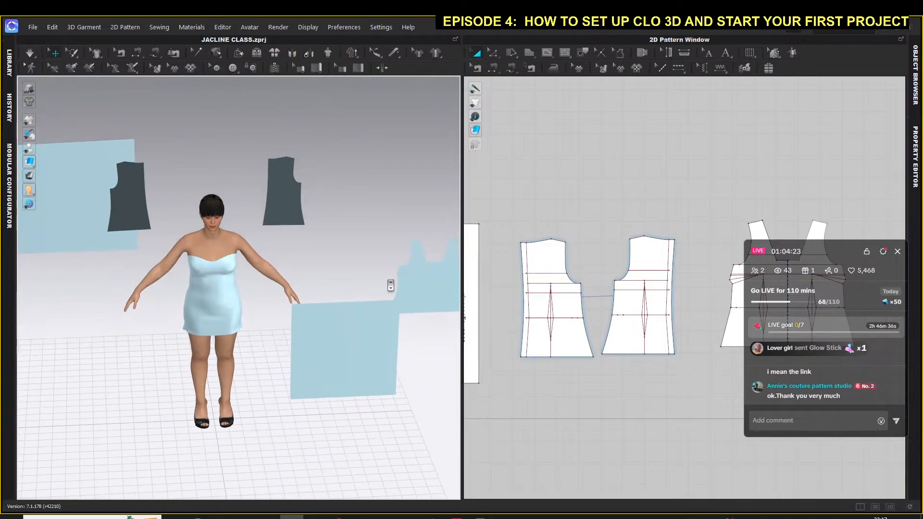
drag(337, 349, 440, 411)
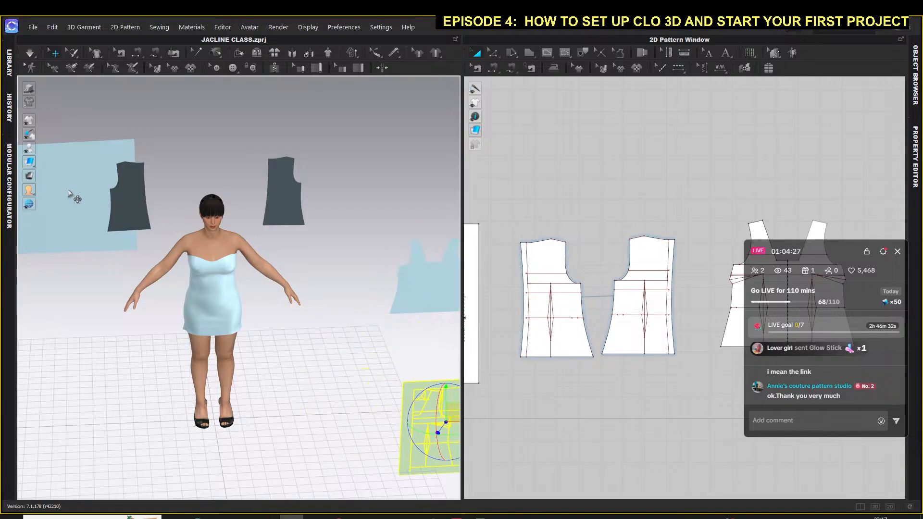
Step: Move the large draft sheet above the avatar further aside, and hide both rectangular draft sheets in the 3D scene
click(72, 192)
drag(71, 189, 48, 194)
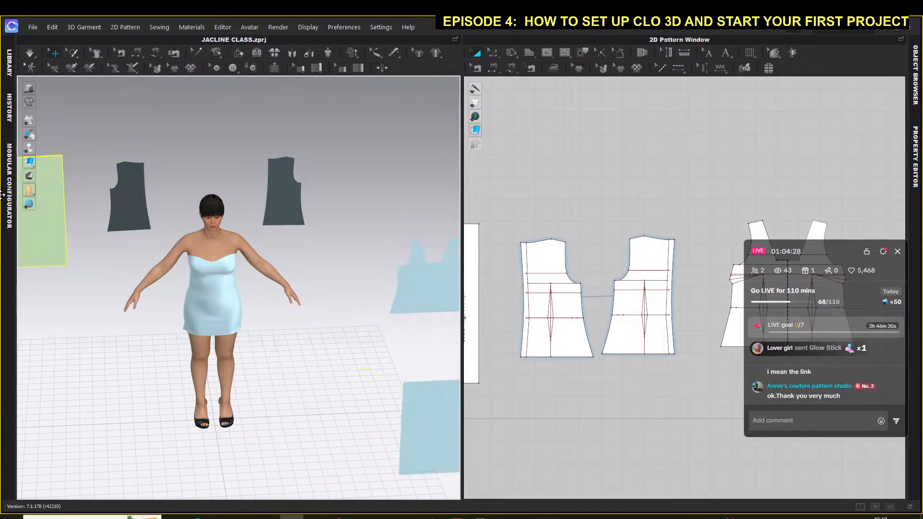
right_click(49, 191)
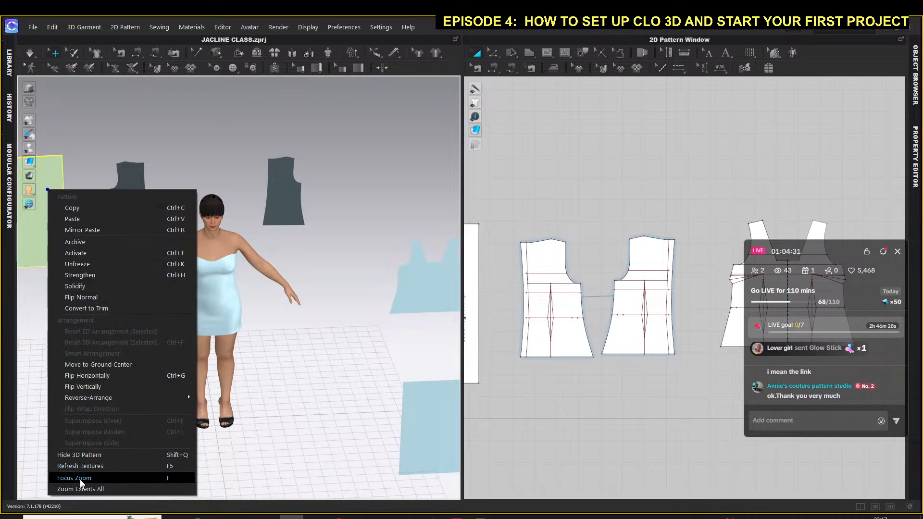
click(79, 456)
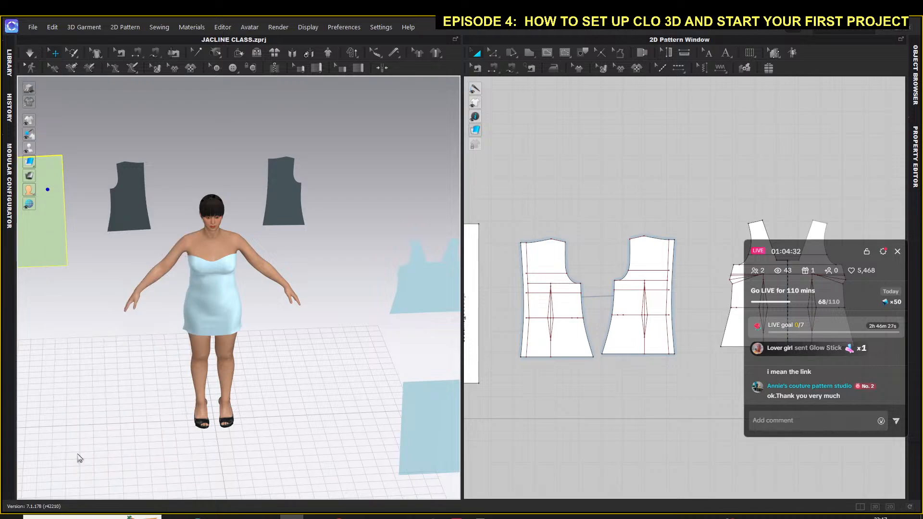
click(437, 418)
right_click(437, 417)
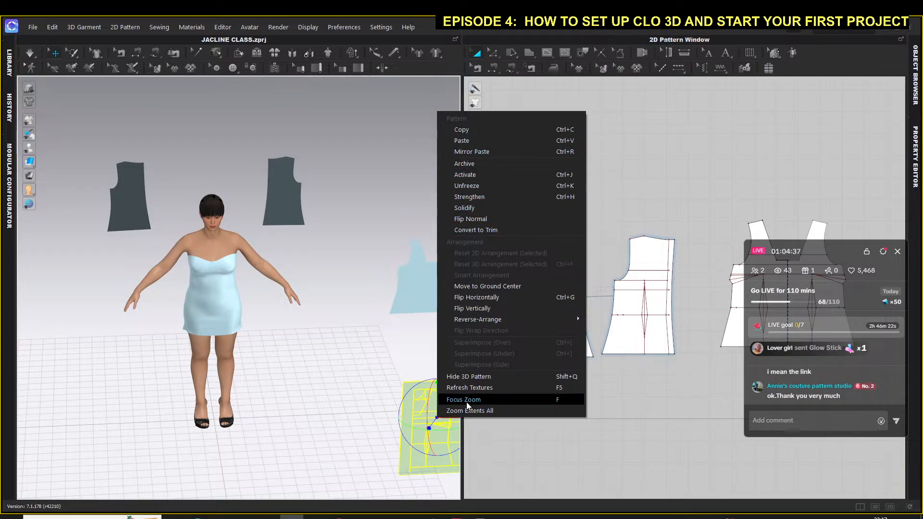
click(465, 377)
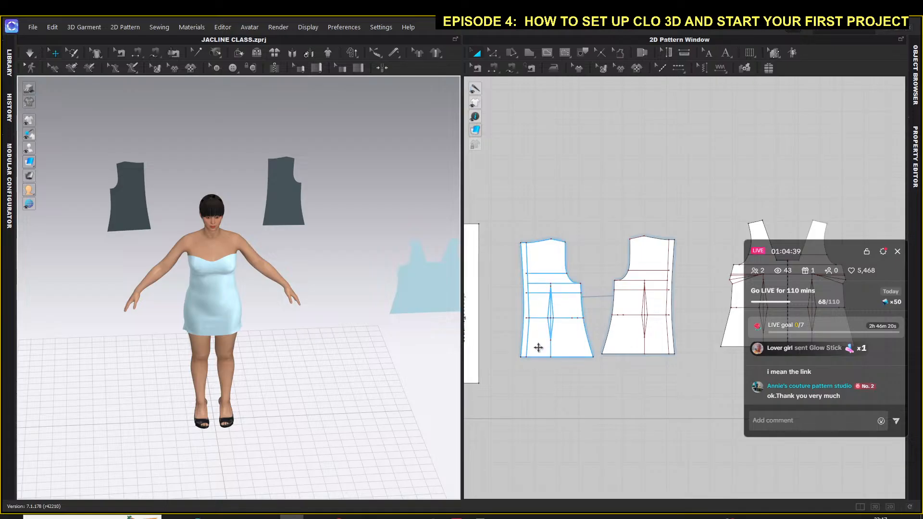
Step: Move the unfolded front bodice piece from beside the avatar to in front of its hips in 3D
middle_drag(635, 378, 594, 369)
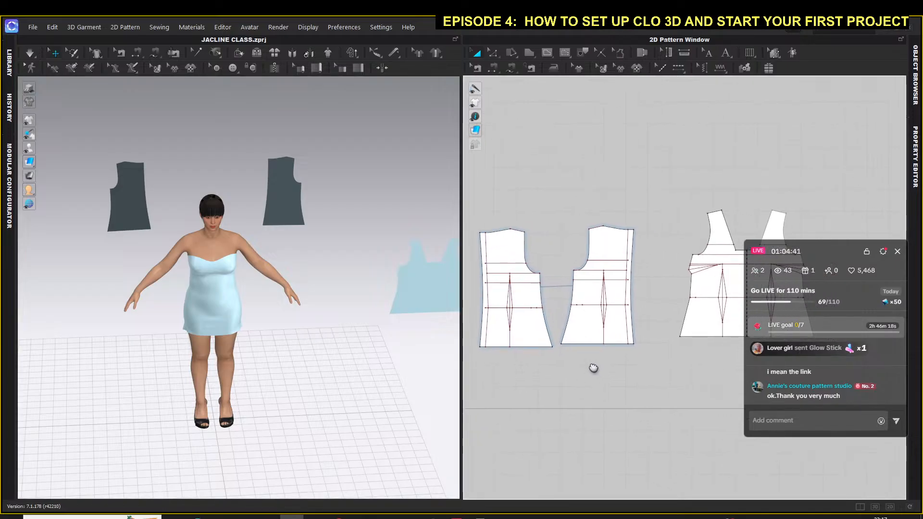
drag(822, 241, 835, 404)
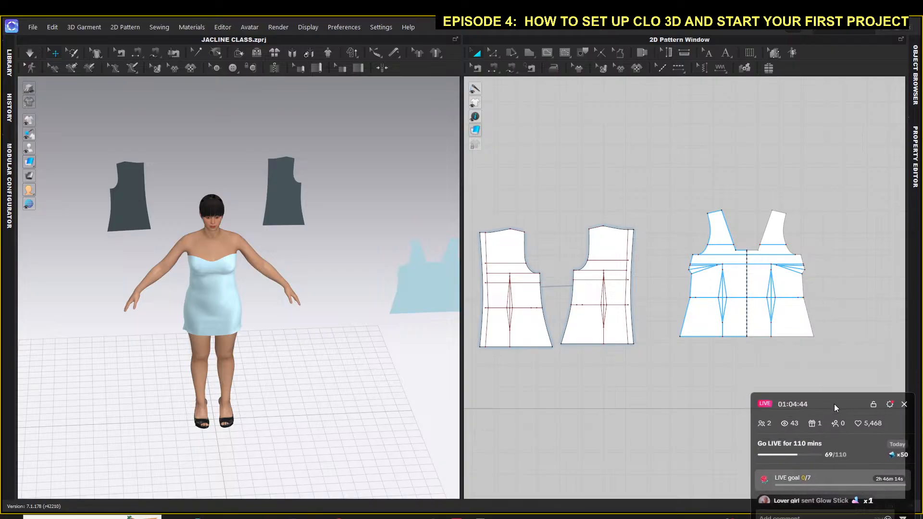
click(435, 288)
drag(441, 274, 220, 280)
drag(214, 321, 225, 346)
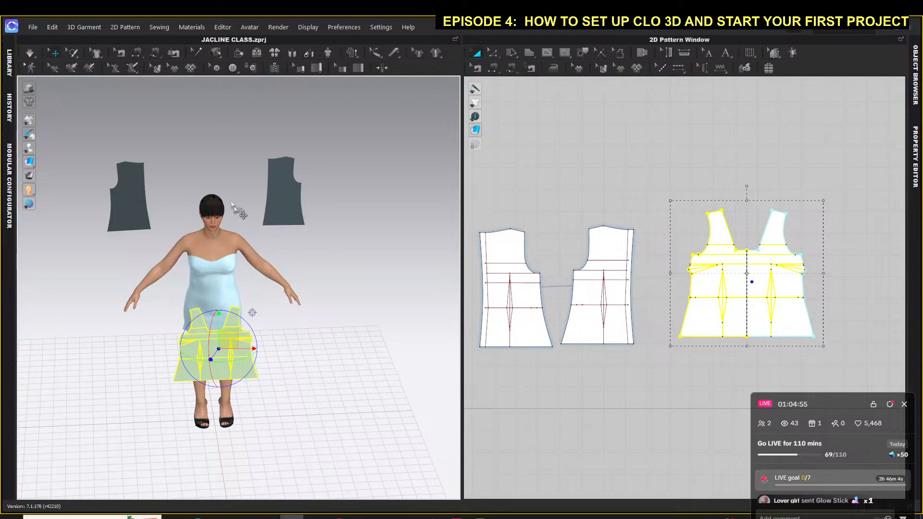
Step: Move the two back bodice pieces closer together behind the avatar's head in 3D
click(128, 179)
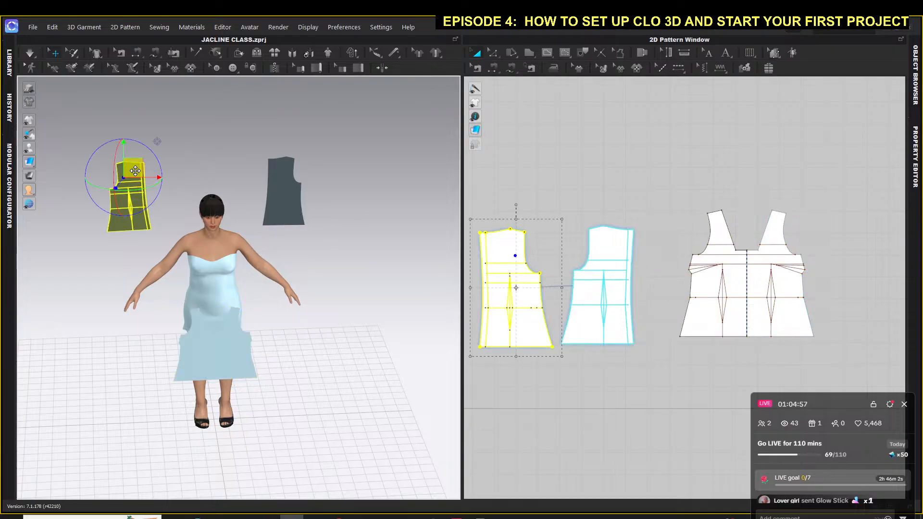
drag(134, 170, 175, 173)
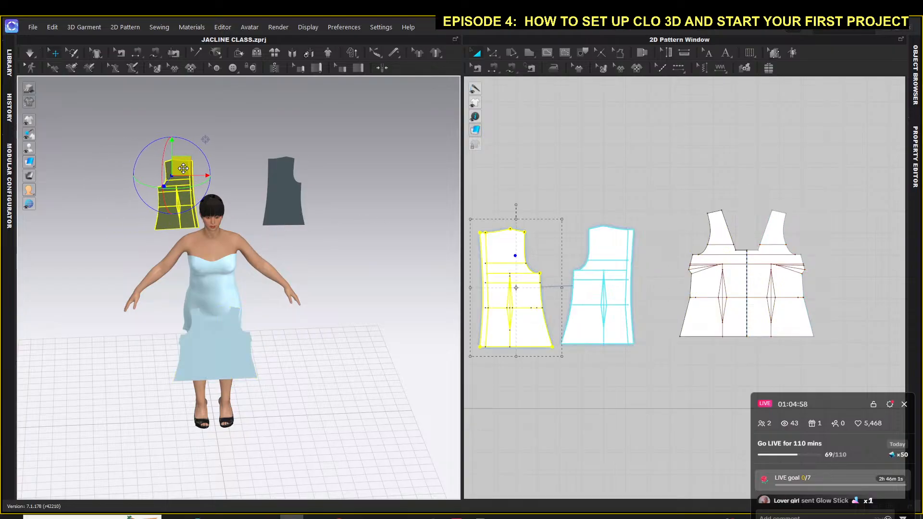
click(277, 189)
drag(280, 178, 248, 175)
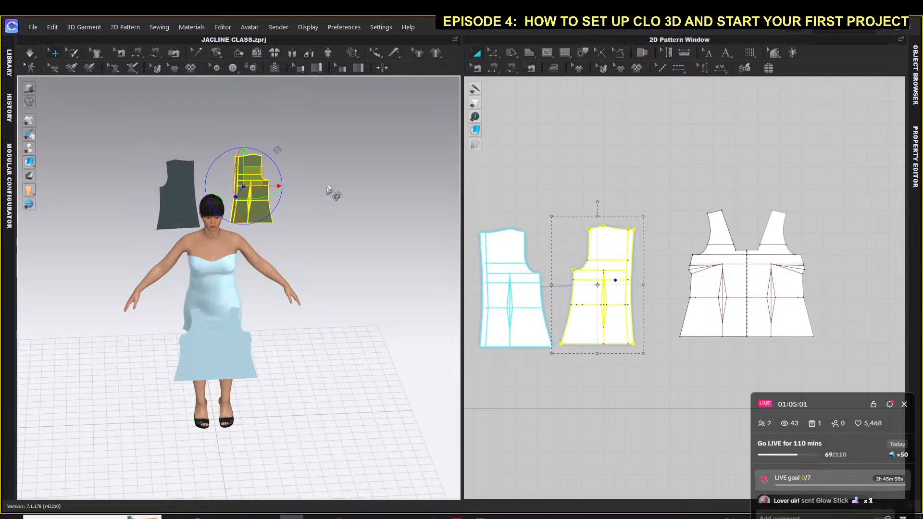
Step: Show the avatar from the front in the 3D window alone and raise the front bodice piece over its torso
right_click(335, 169)
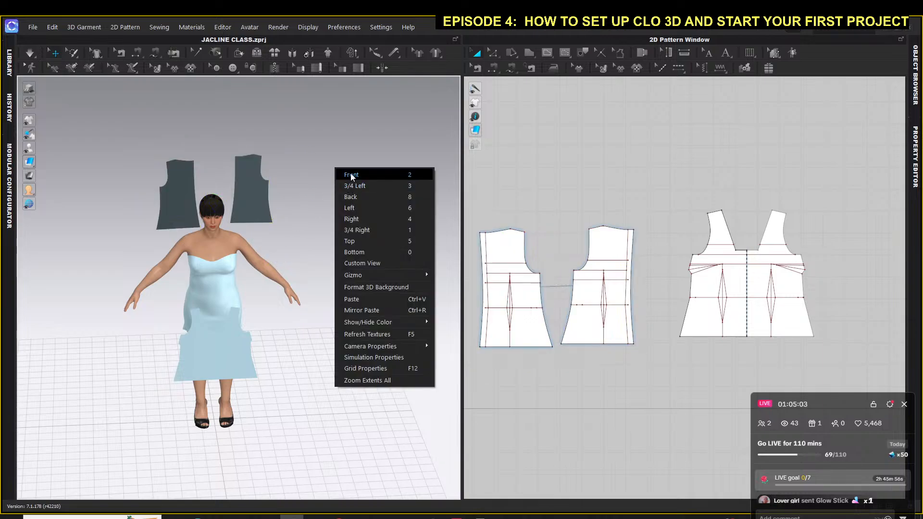
click(351, 175)
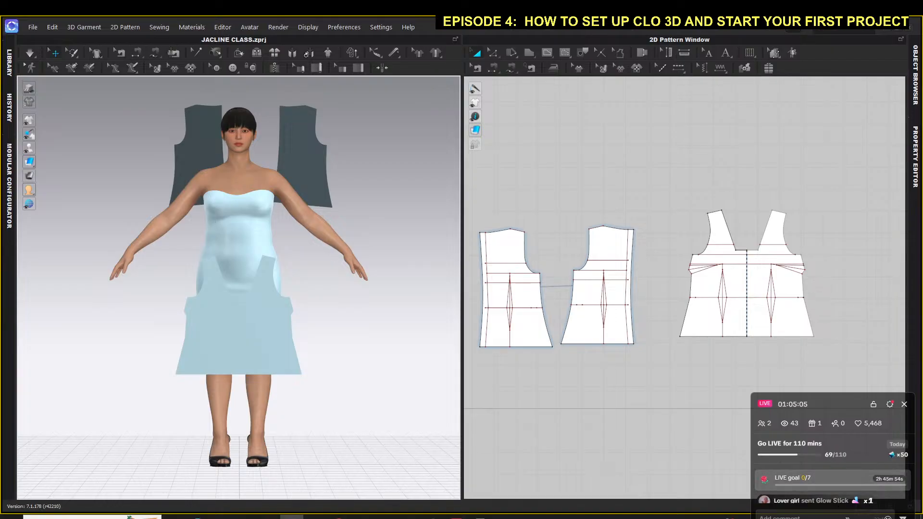
drag(844, 401, 898, 310)
click(875, 507)
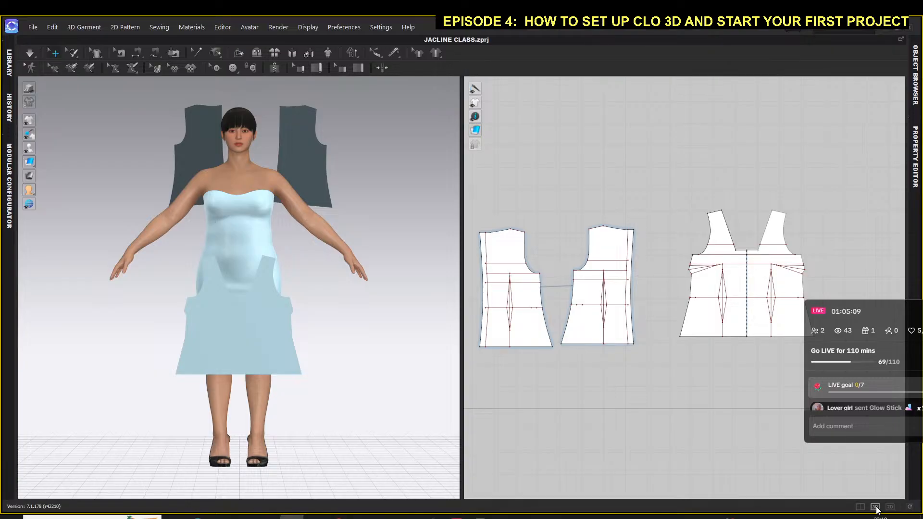
scroll(588, 321, up, 5)
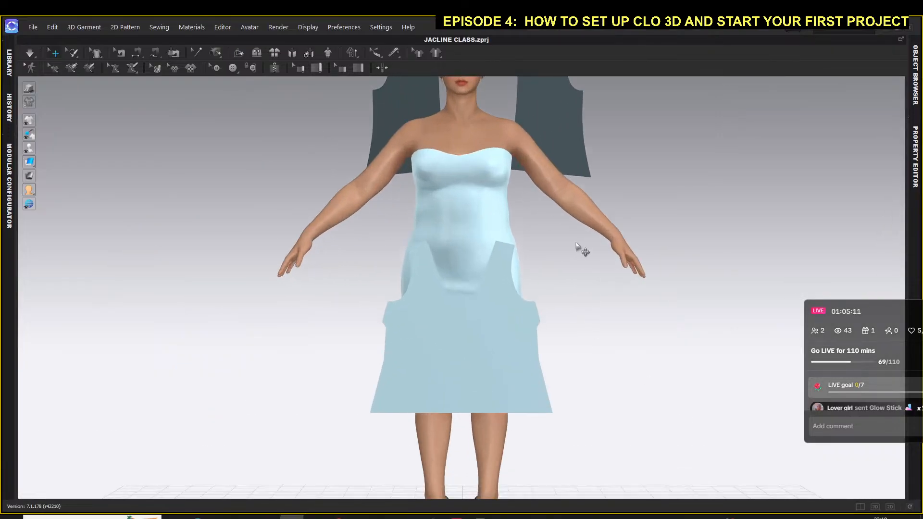
click(427, 419)
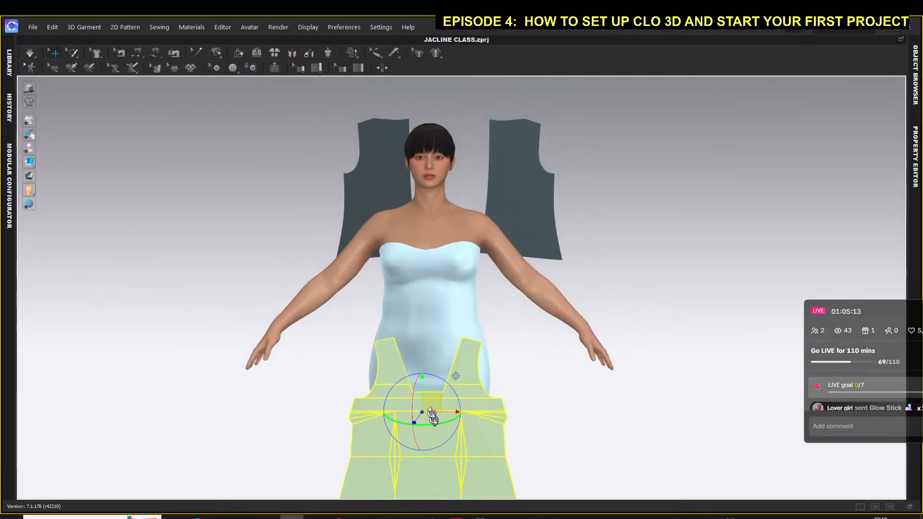
drag(432, 385, 438, 256)
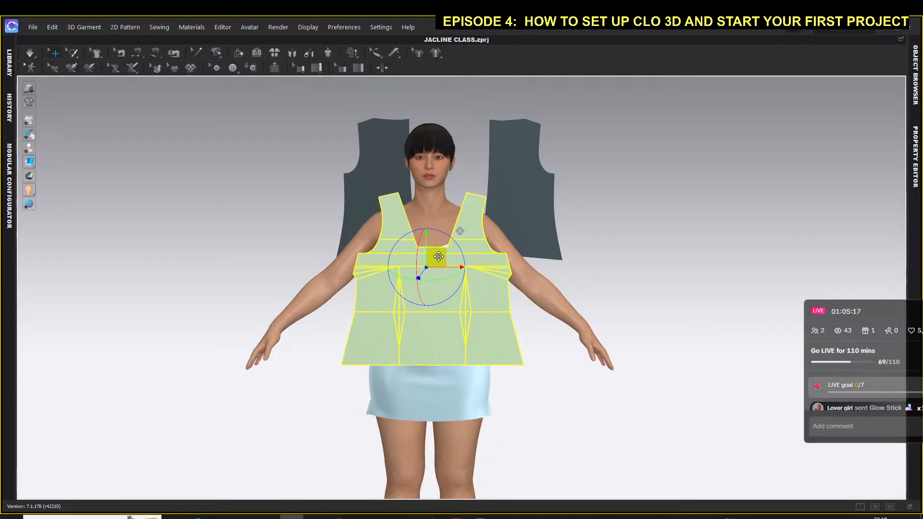
Step: Bring the front bodice piece closer to the avatar's chest and raise it slightly to shoulder level
right_drag(610, 342, 496, 336)
drag(441, 267, 466, 266)
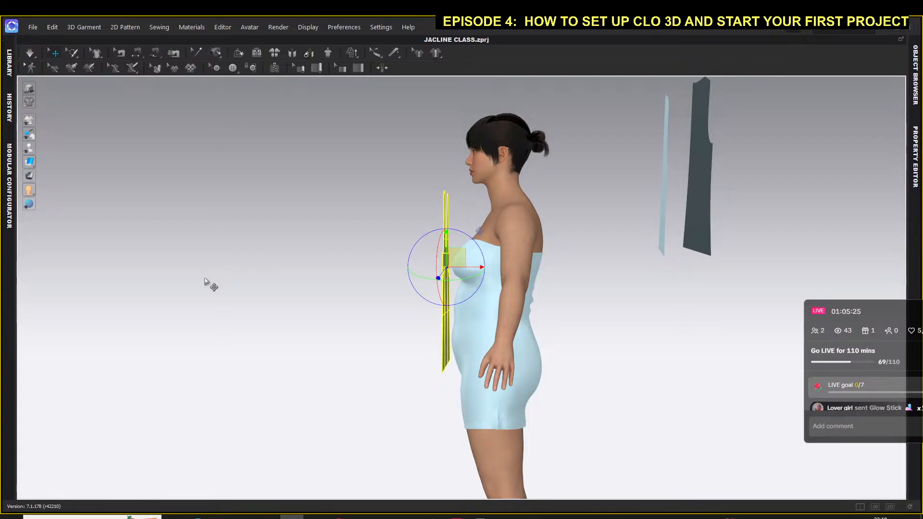
right_drag(210, 285, 369, 295)
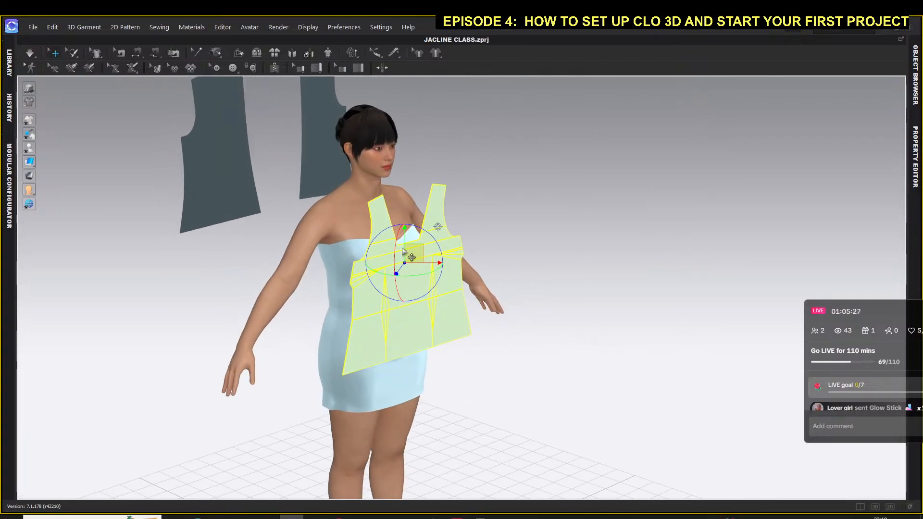
right_drag(568, 286, 515, 284)
drag(427, 245, 426, 240)
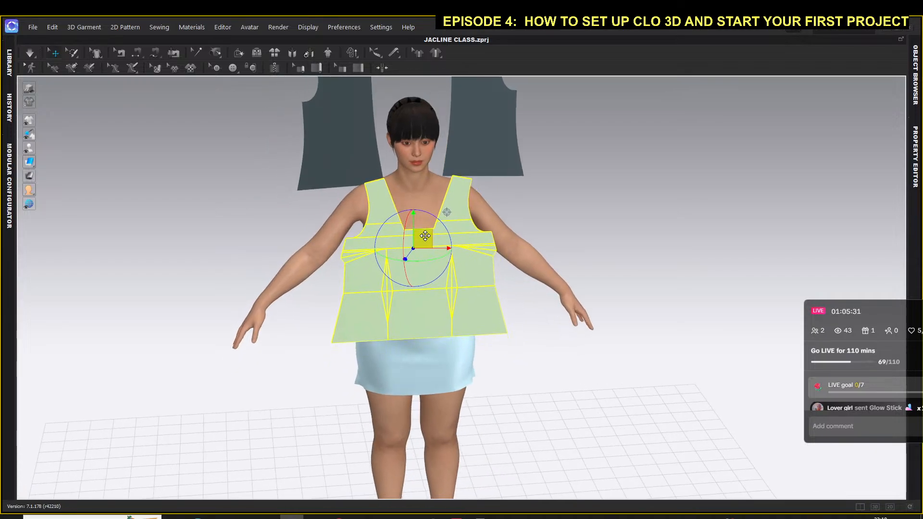
Step: Place the outlying back piece beside the other at the avatar's back, and rotate both back pieces to straighten them
right_drag(192, 255, 381, 269)
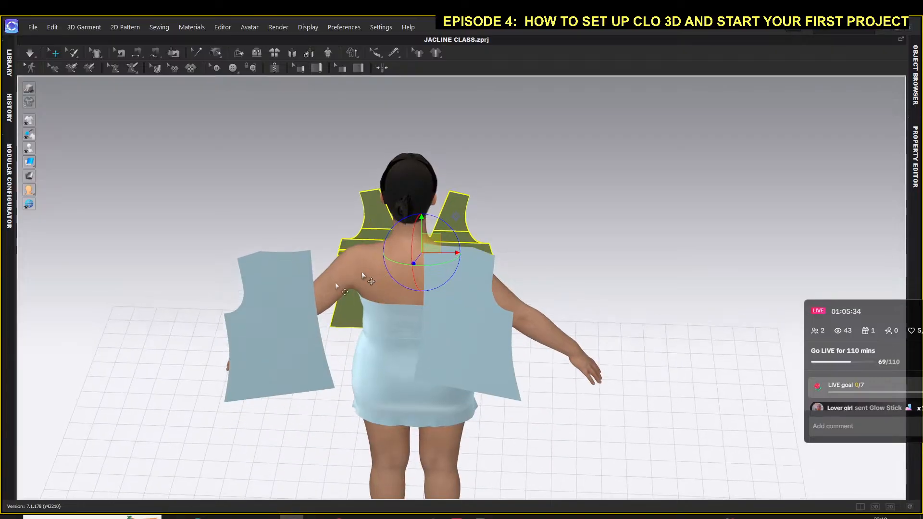
click(261, 316)
drag(274, 306, 394, 281)
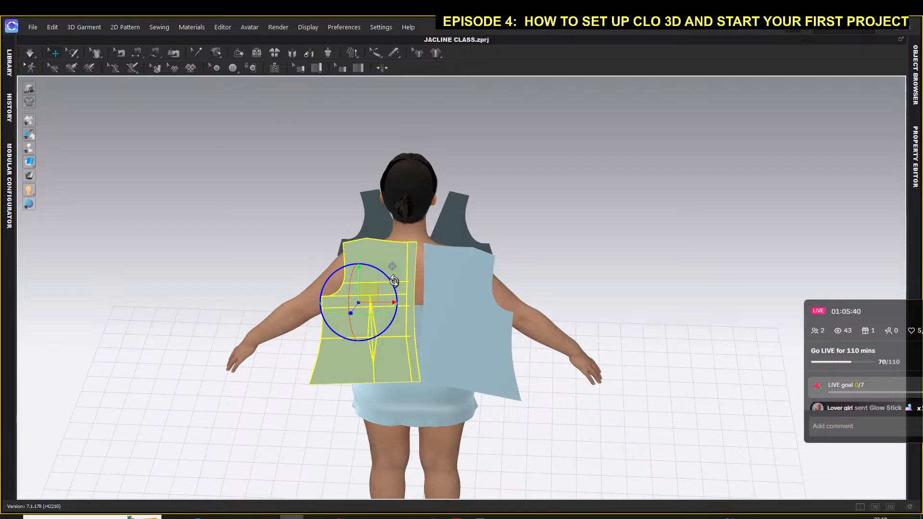
click(447, 304)
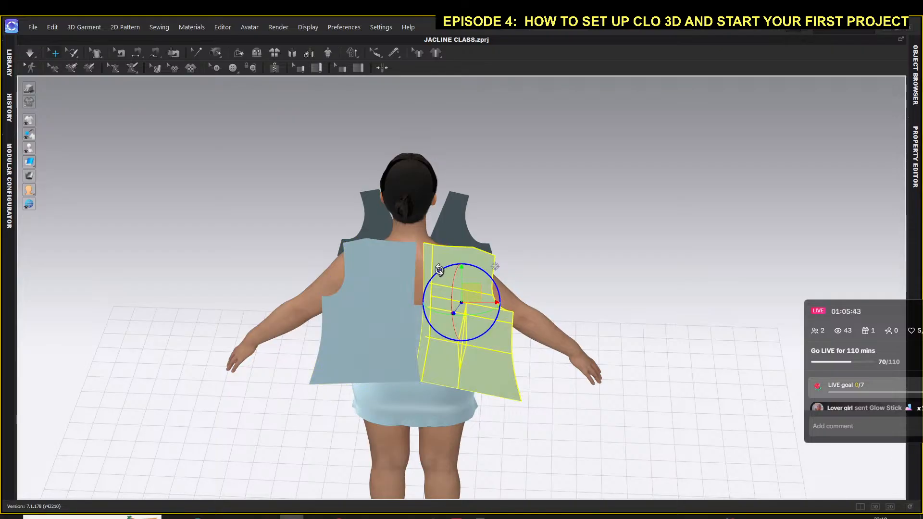
drag(439, 271, 443, 275)
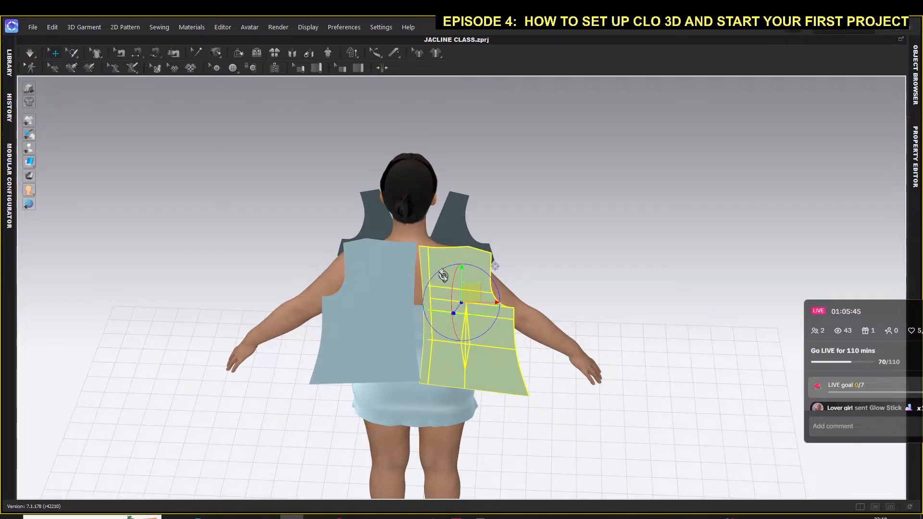
Step: Move both back bodice pieces forward, closer to the avatar's back
right_drag(557, 287, 487, 287)
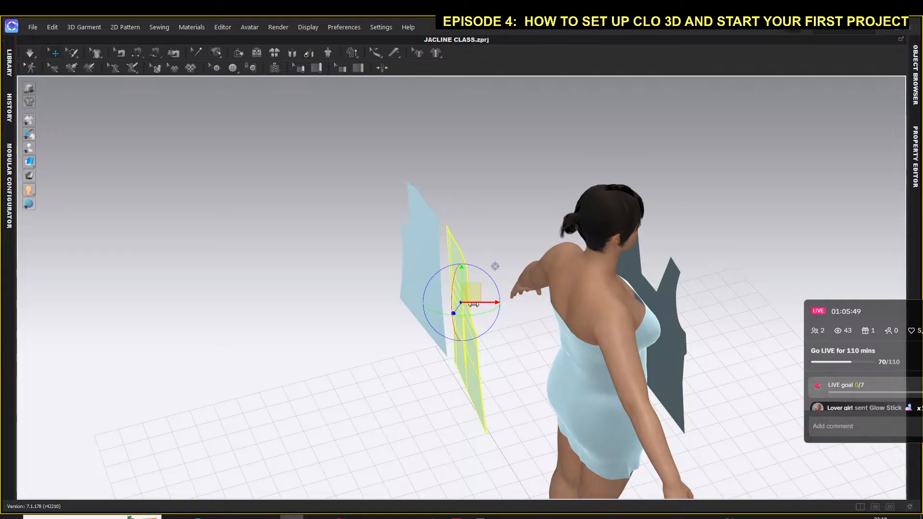
drag(474, 302, 556, 303)
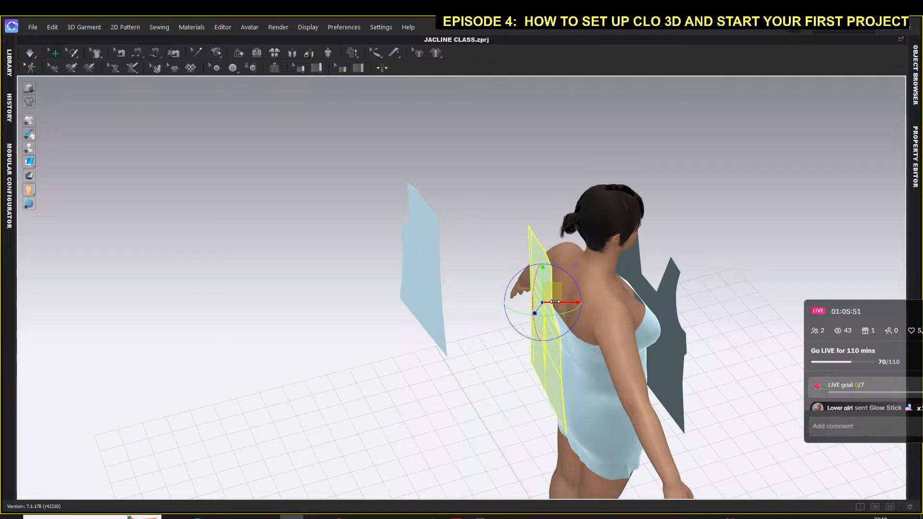
click(423, 278)
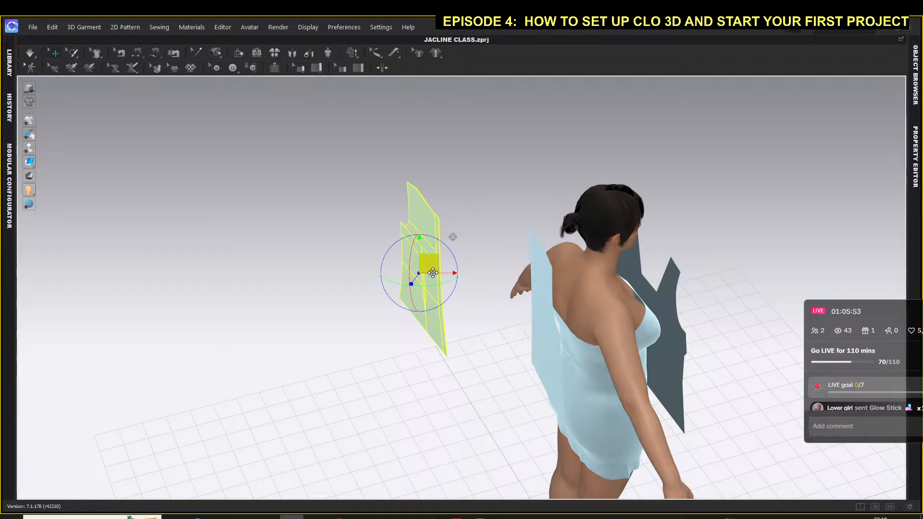
drag(433, 273, 523, 277)
Step: Lower both back bodice pieces onto the avatar's upper back so they sit between shoulders and hips
right_drag(408, 349, 552, 327)
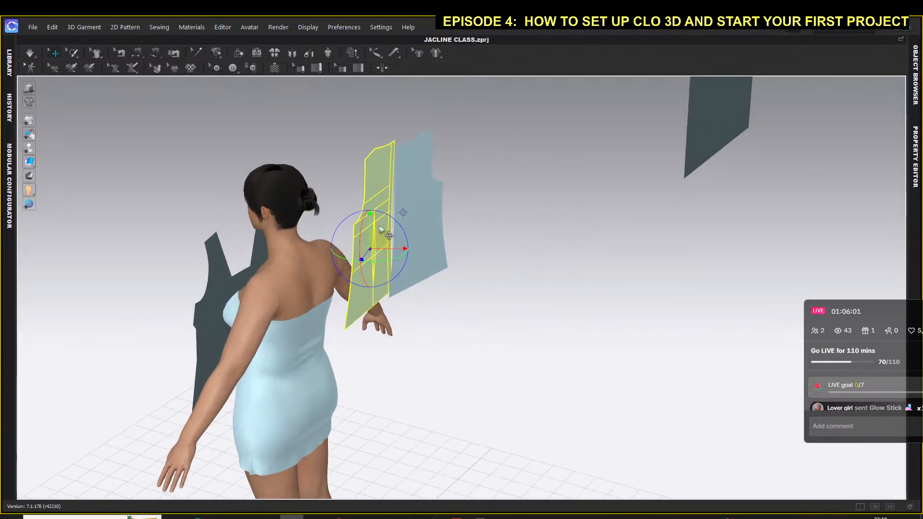
drag(380, 240, 310, 337)
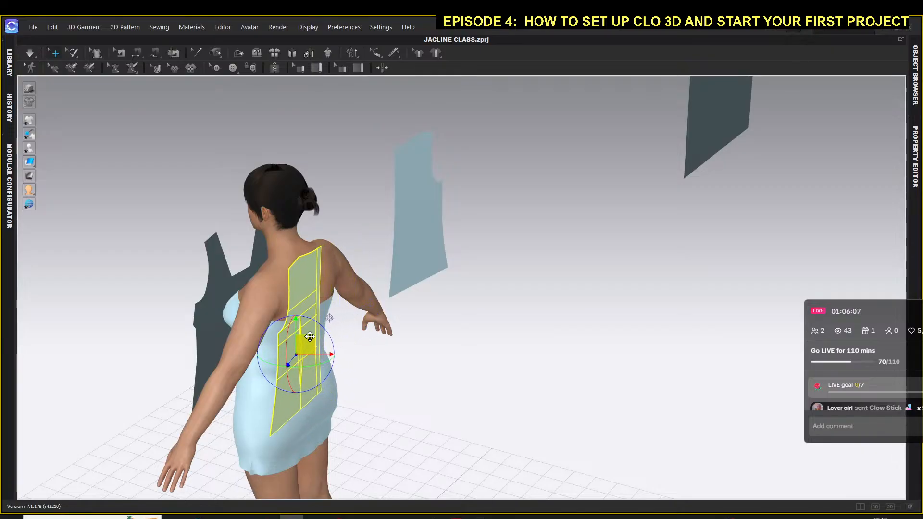
click(416, 225)
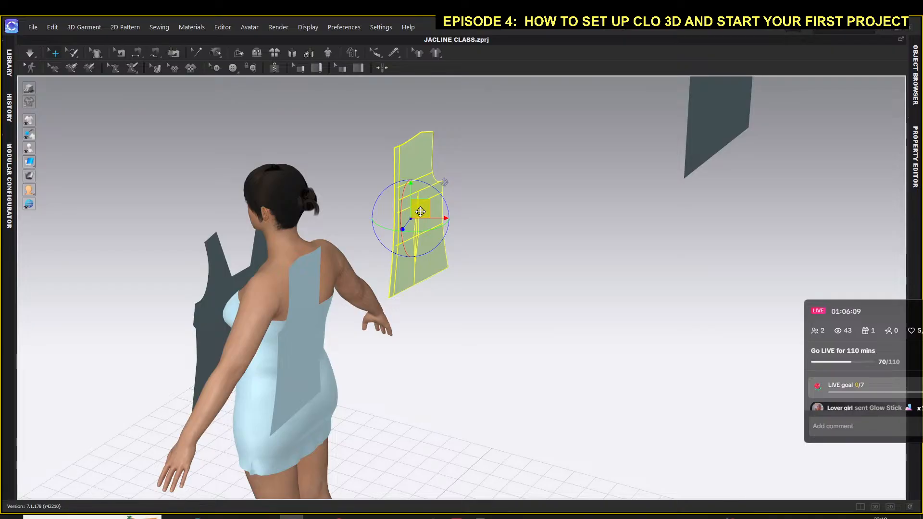
drag(419, 212, 351, 312)
Step: Move the avatar's right back bodice piece outward to clear the overlap, and shift the left back piece toward the centre back
right_drag(193, 354, 170, 325)
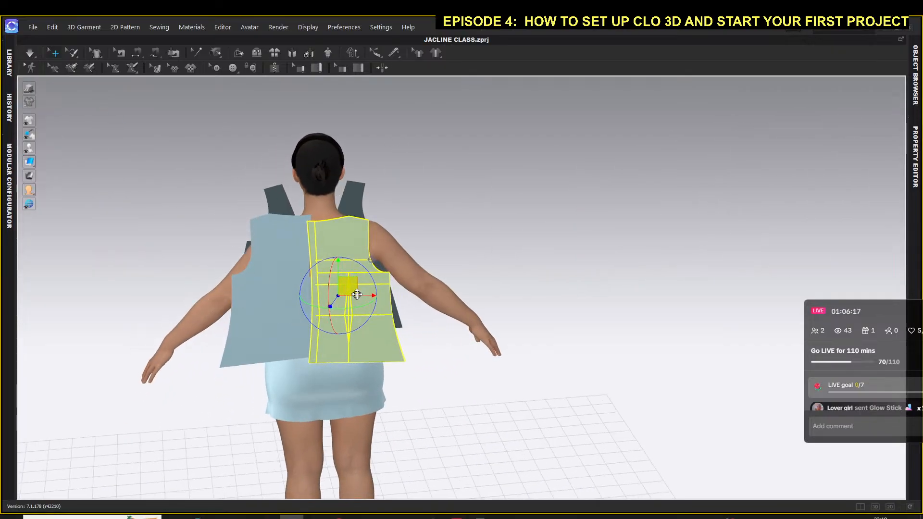
drag(360, 297, 370, 297)
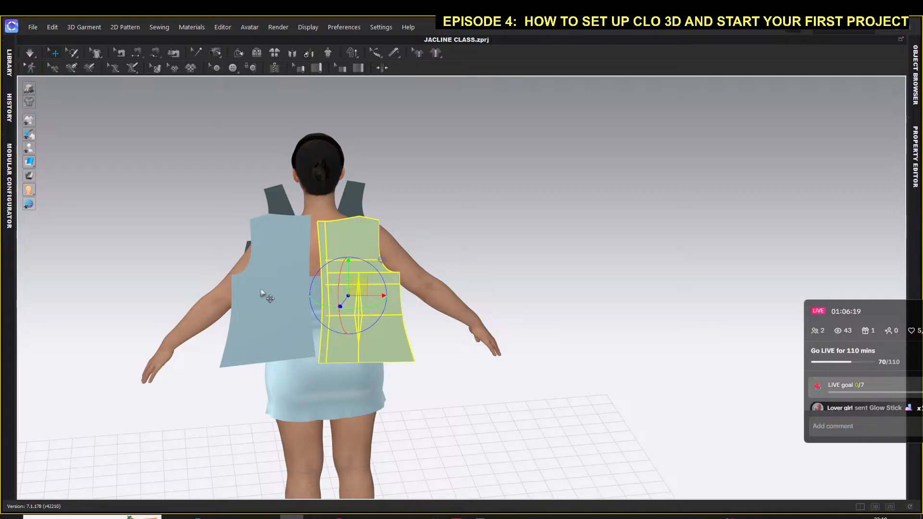
click(264, 288)
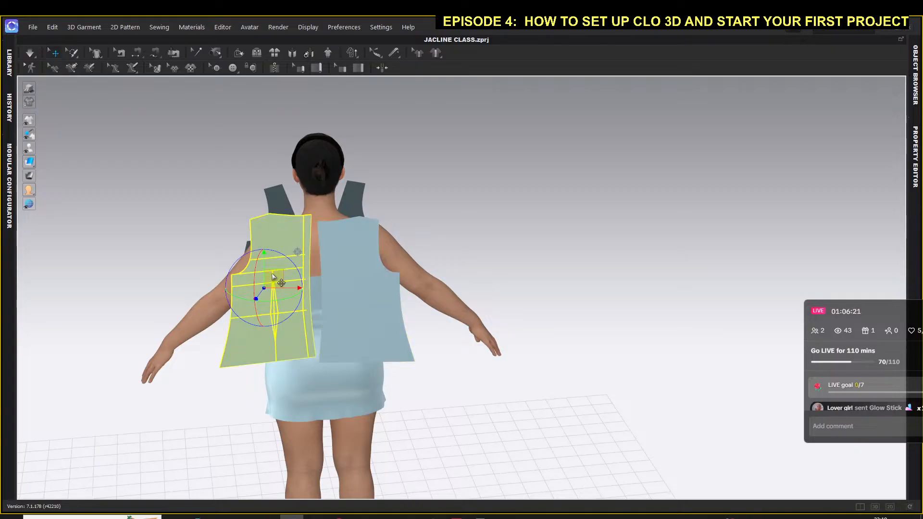
drag(276, 275, 276, 274)
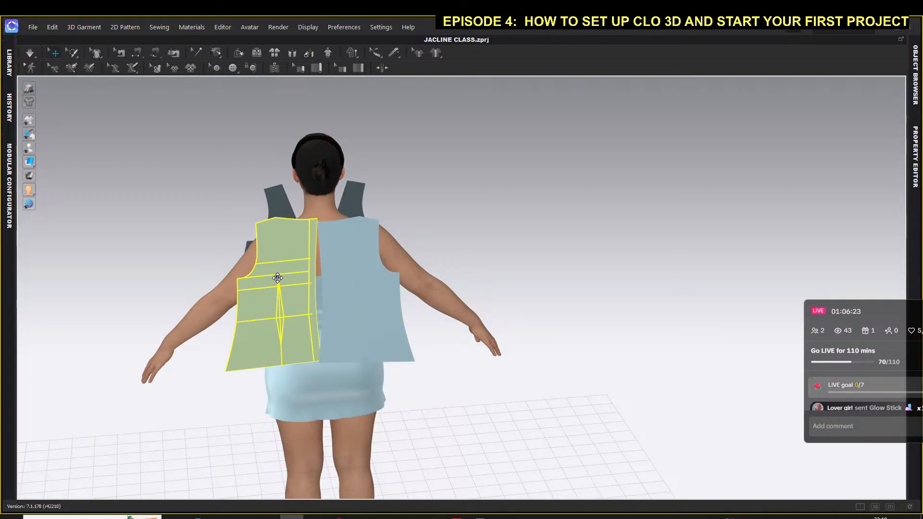
Step: Nudge both back bodice pieces slightly toward the avatar's right so they sit centred and their centre-back edges meet
click(339, 278)
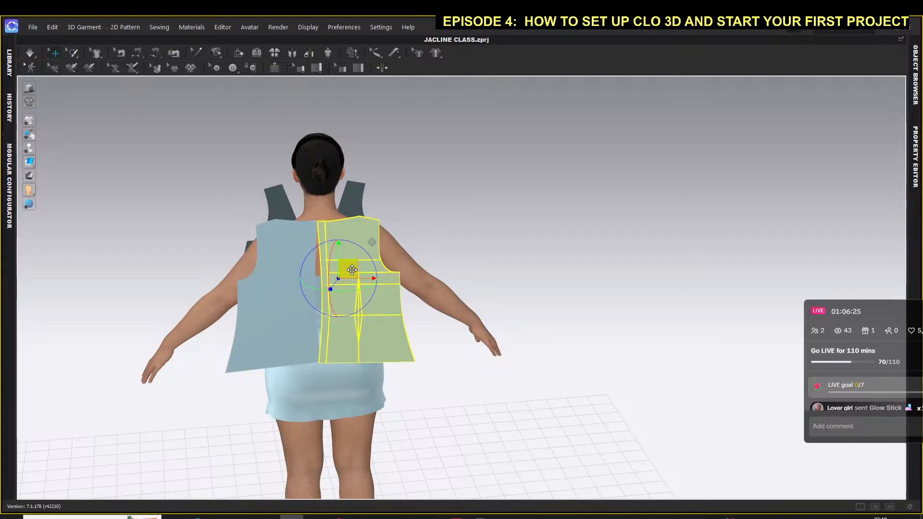
drag(358, 274, 364, 274)
click(273, 272)
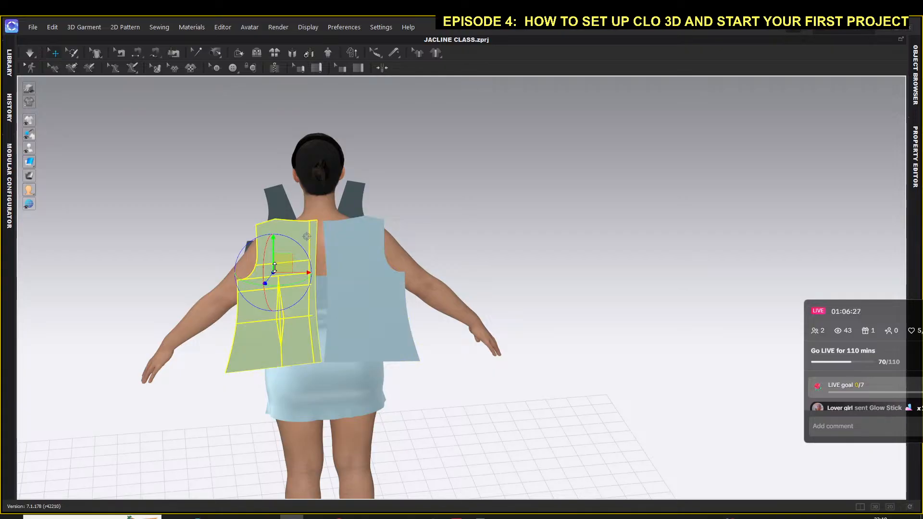
drag(283, 265, 289, 266)
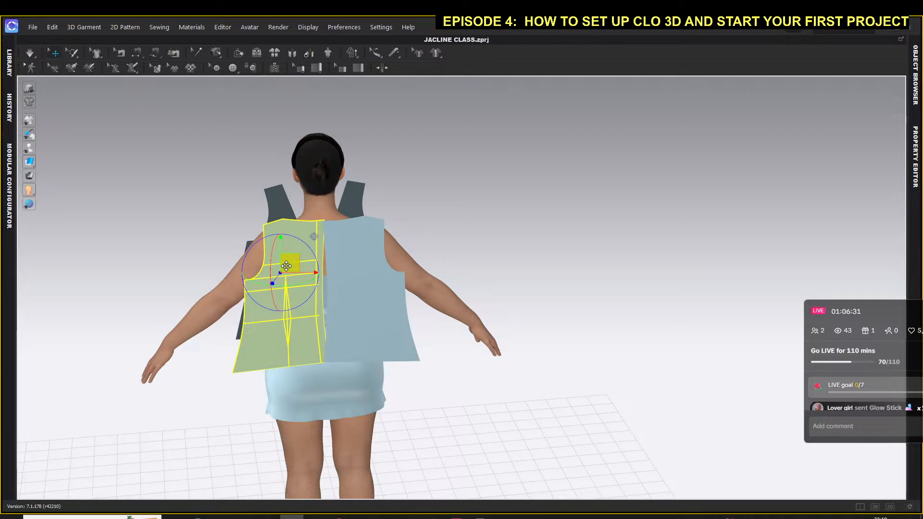
click(340, 279)
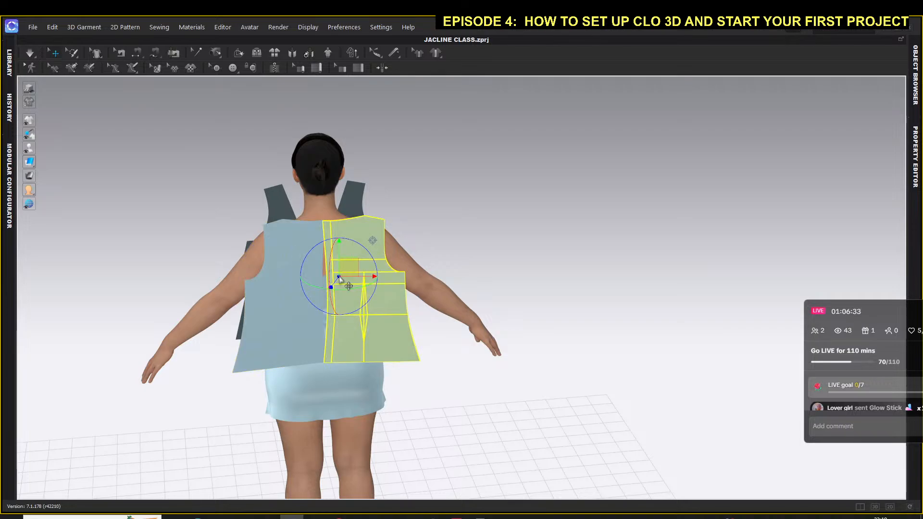
click(473, 235)
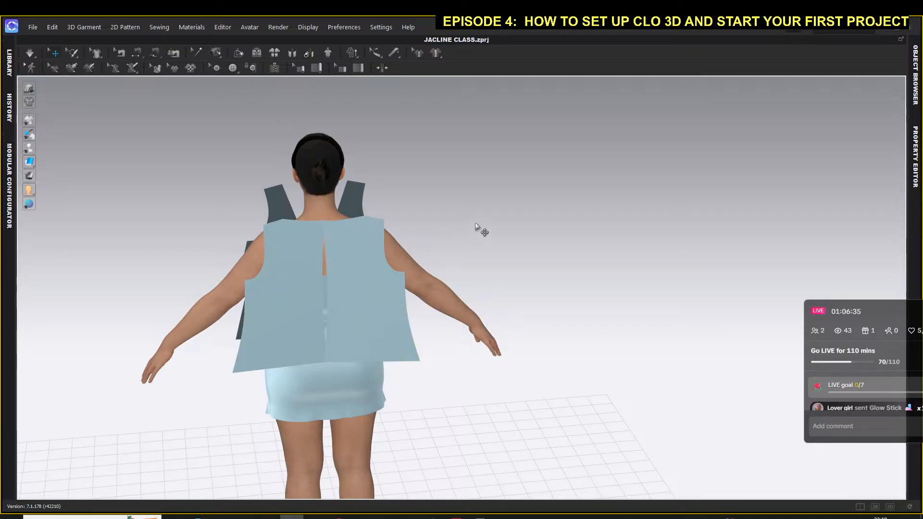
Step: Inspect the alignment of the two back bodice pieces along the centre back, selecting each piece in turn
click(311, 254)
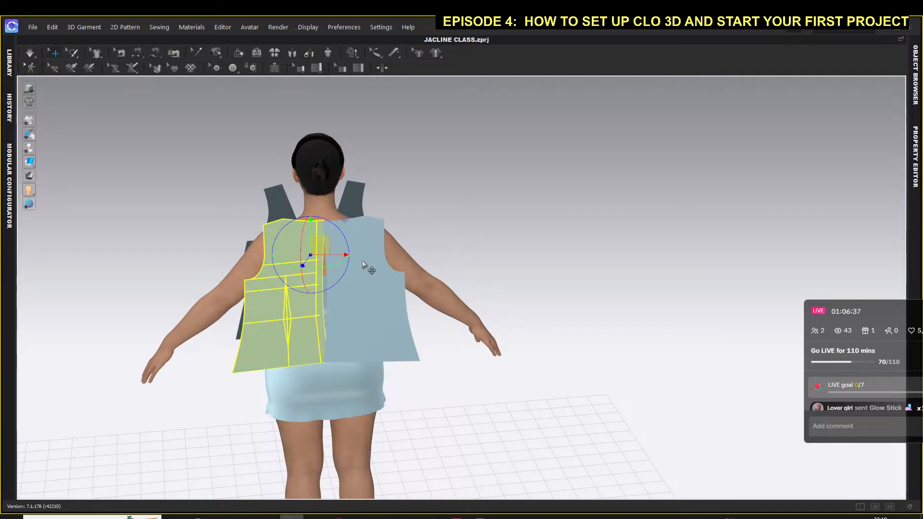
click(363, 261)
click(295, 272)
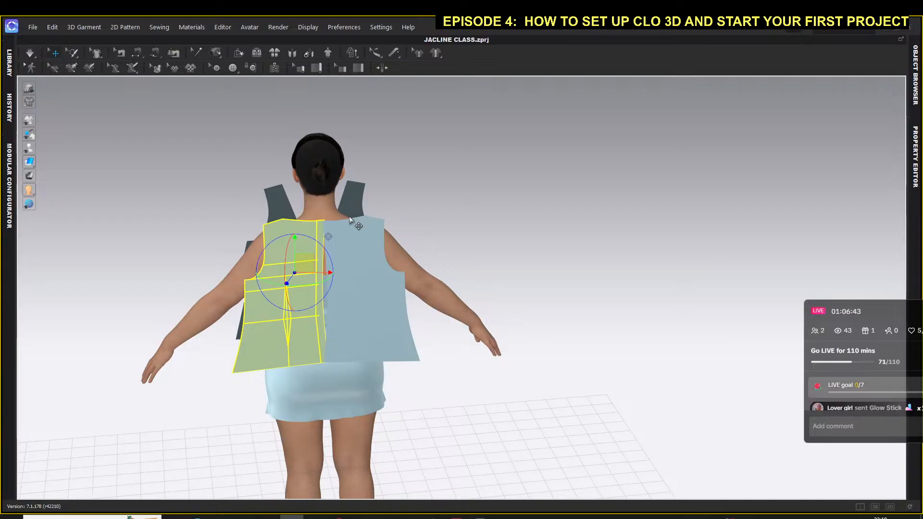
click(340, 272)
click(442, 210)
scroll(352, 282, up, 3)
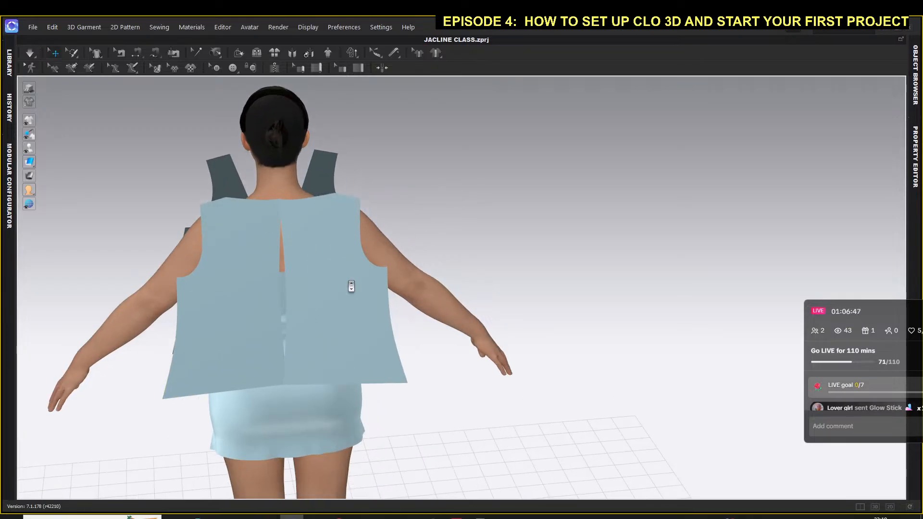
click(253, 241)
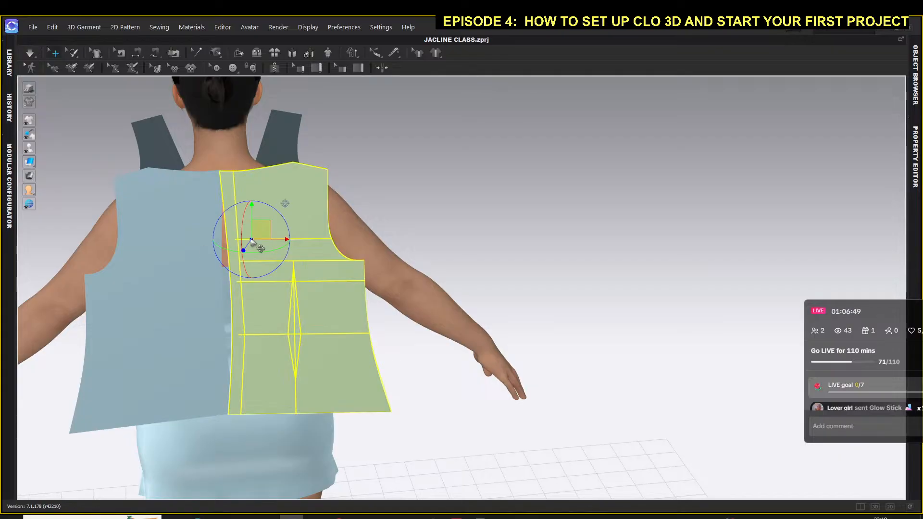
Step: Shift the right-hand back bodice piece slightly outward so a gap separates the two back pieces at centre back
click(178, 253)
click(299, 264)
drag(298, 265, 298, 265)
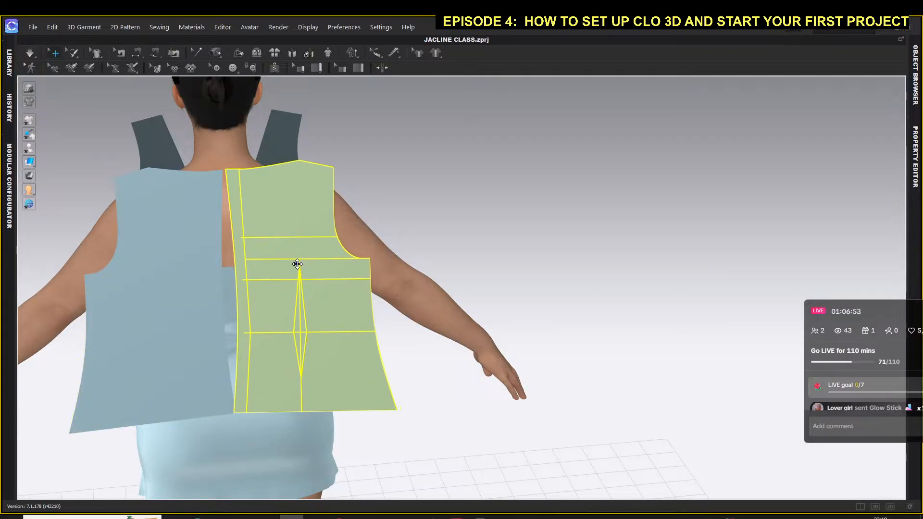
click(192, 281)
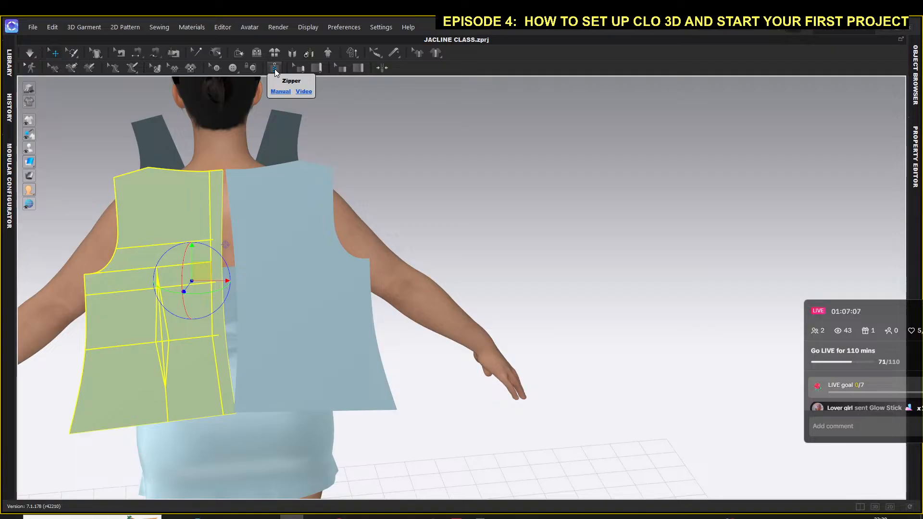
Step: Use the Zipper tool to draw the first zipper side along the left-hand back piece's inner centre-back line, from neckline to hem
middle_drag(435, 180, 535, 251)
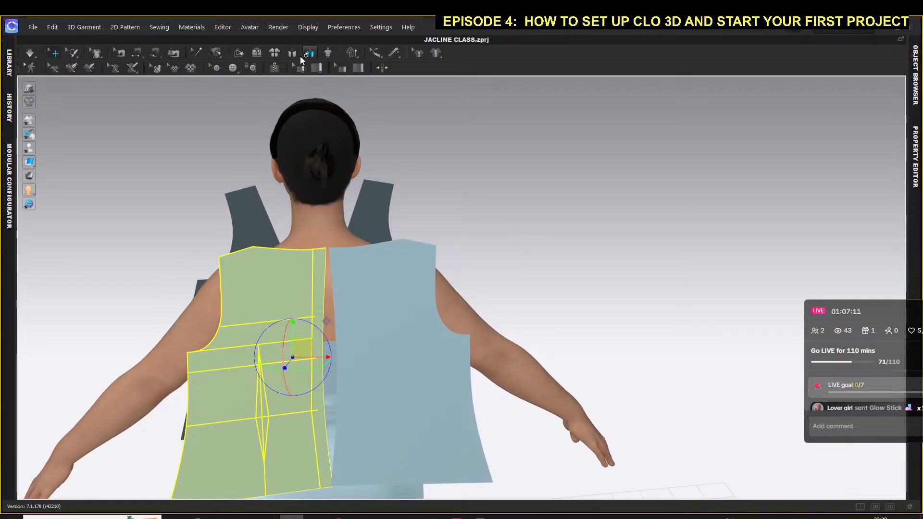
click(272, 67)
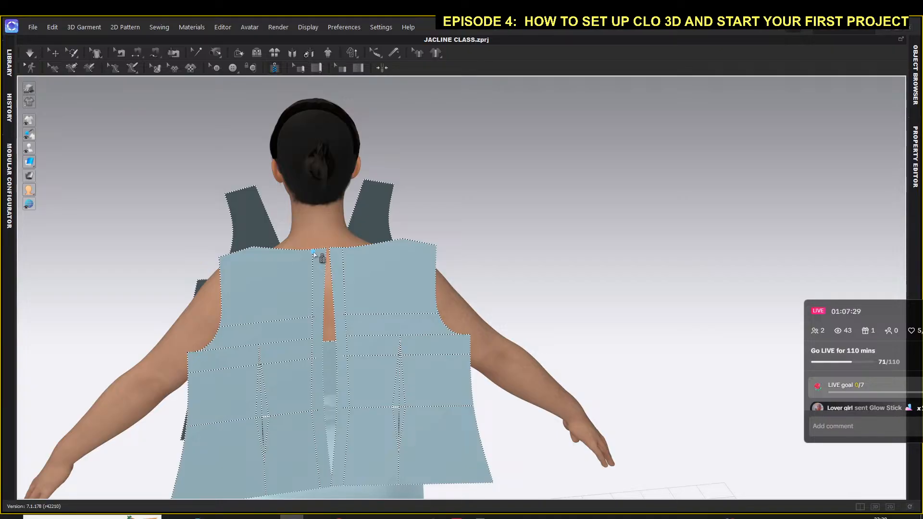
click(313, 252)
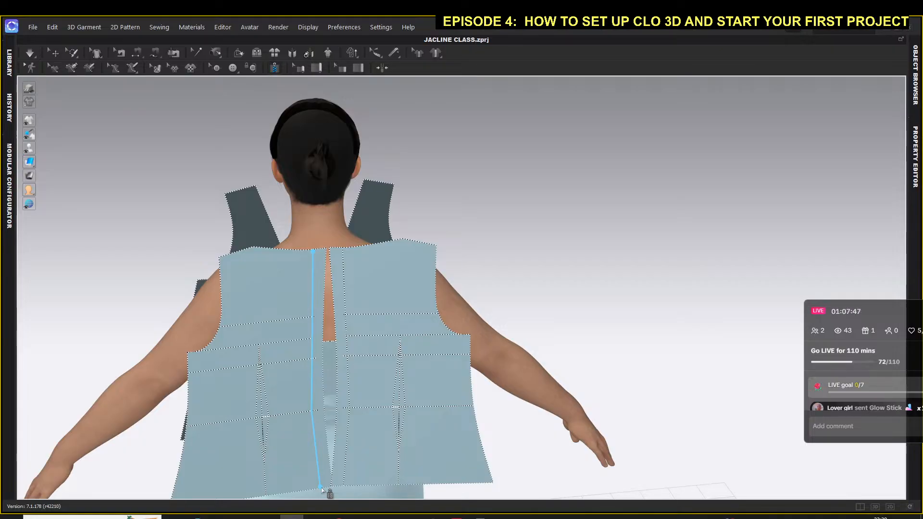
double_click(321, 487)
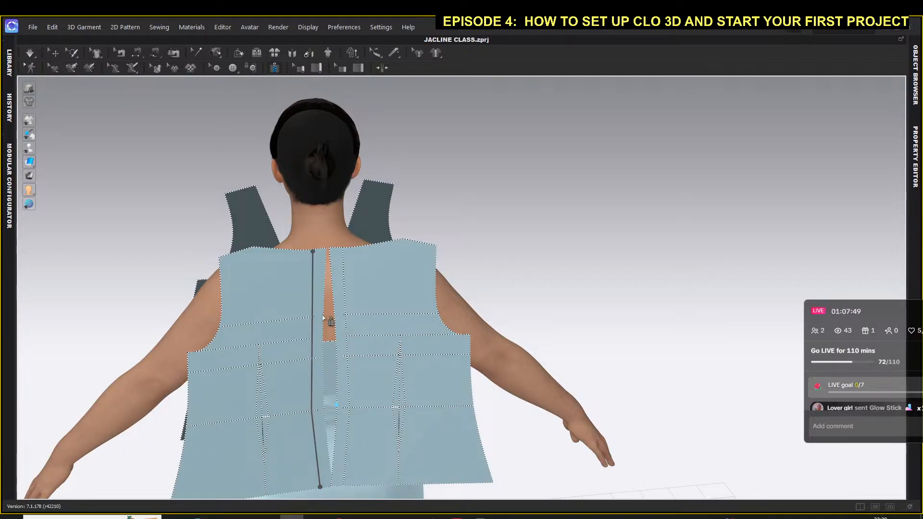
Step: Draw the matching zipper side along the right-hand back piece's inner centre-back line, from neckline to hem, completing the zipper
scroll(323, 320, up, 3)
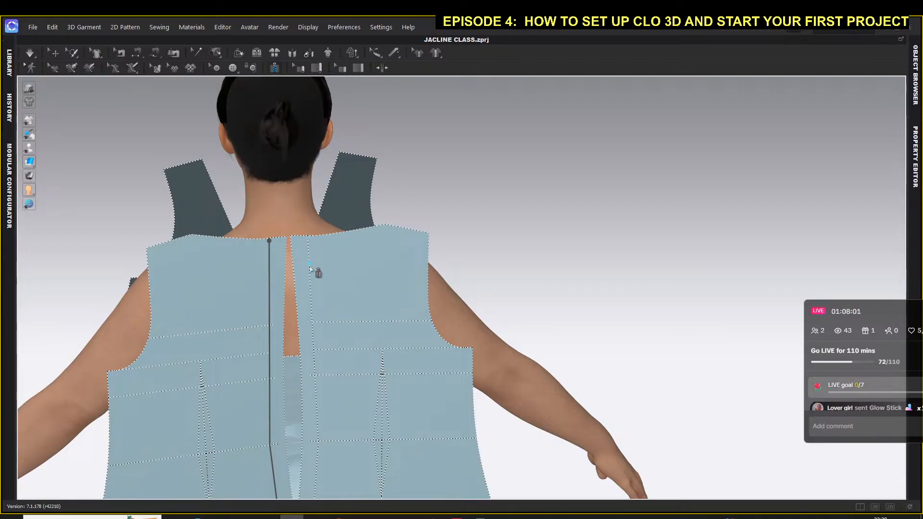
middle_drag(311, 268, 361, 200)
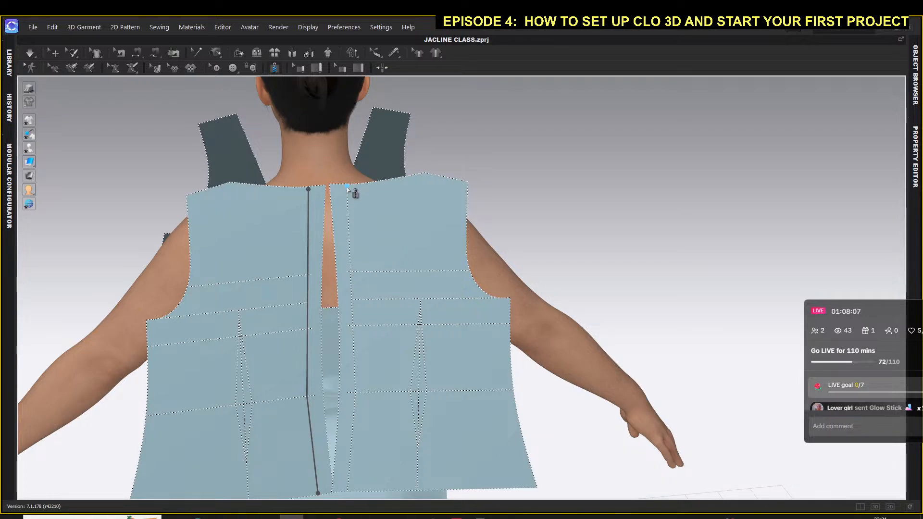
click(347, 187)
middle_drag(353, 427, 357, 372)
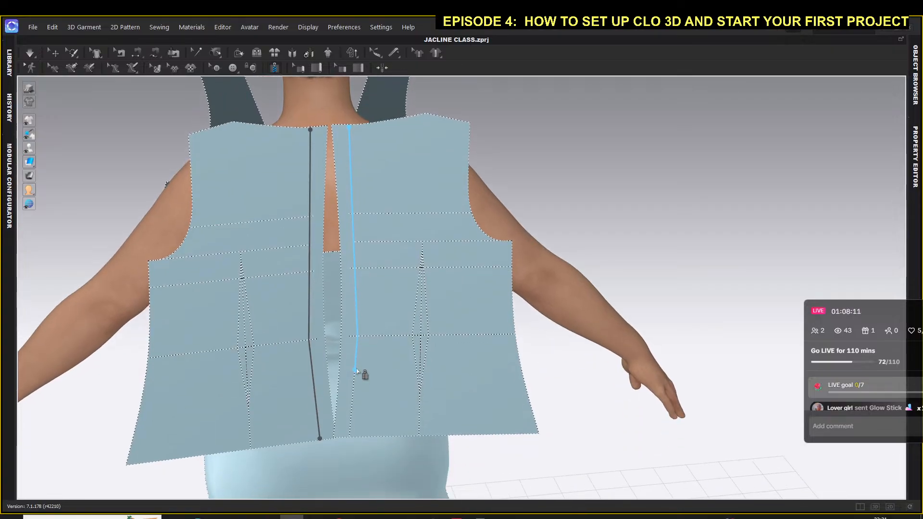
double_click(350, 437)
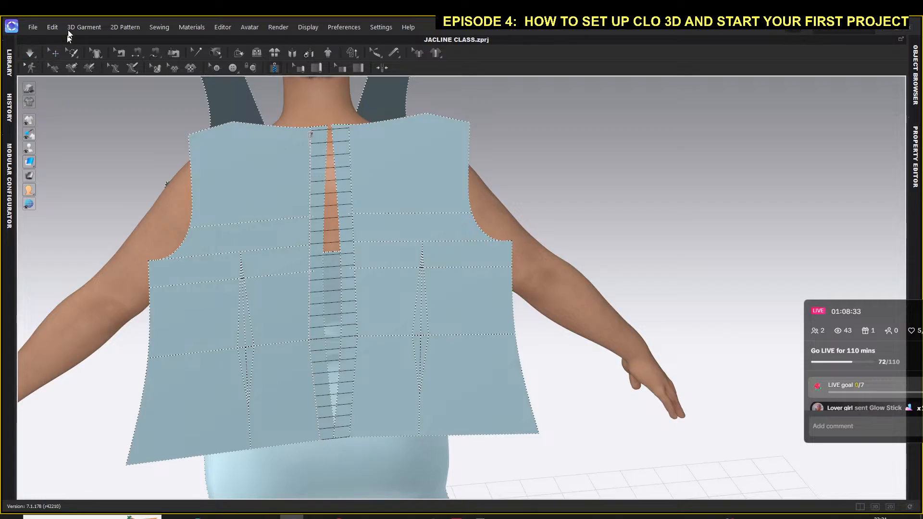
Step: Fold the centre-back extensions inward along the zipper lines with Fold Arrangement, undoing the extra fold that rotates the back pieces
click(239, 53)
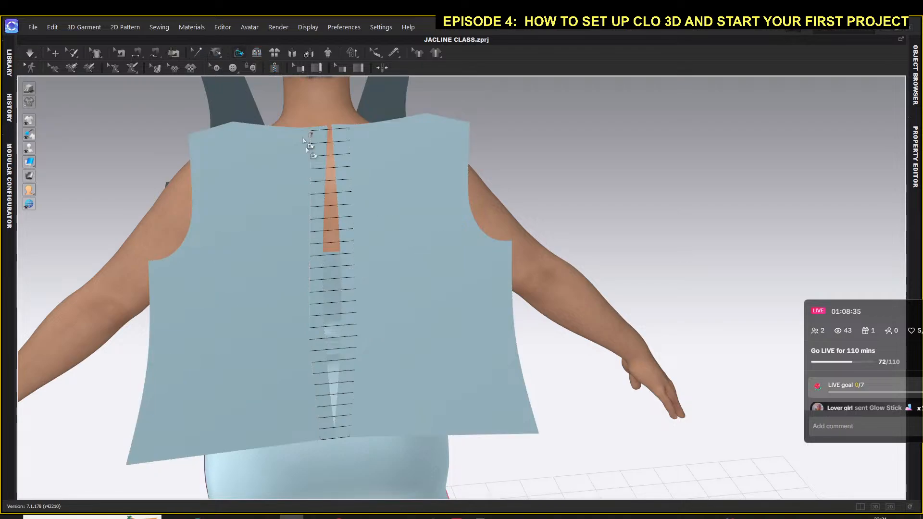
click(308, 216)
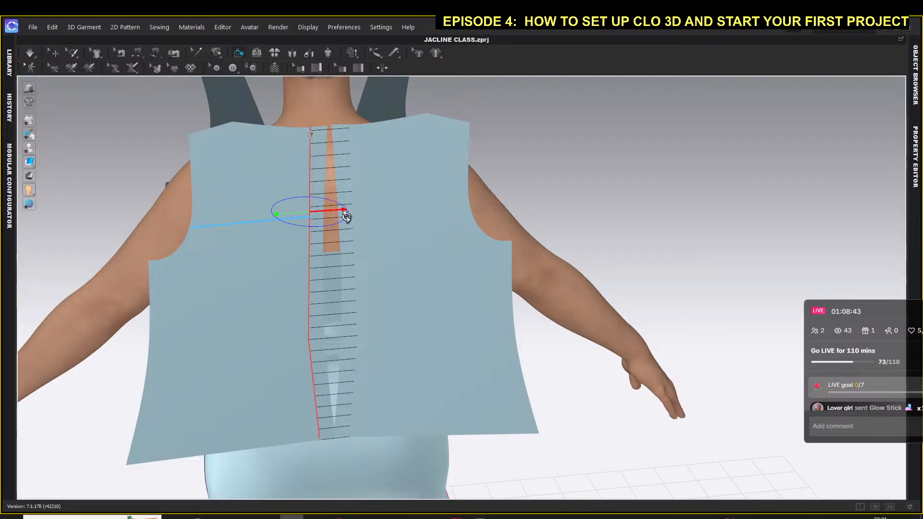
drag(346, 215, 316, 199)
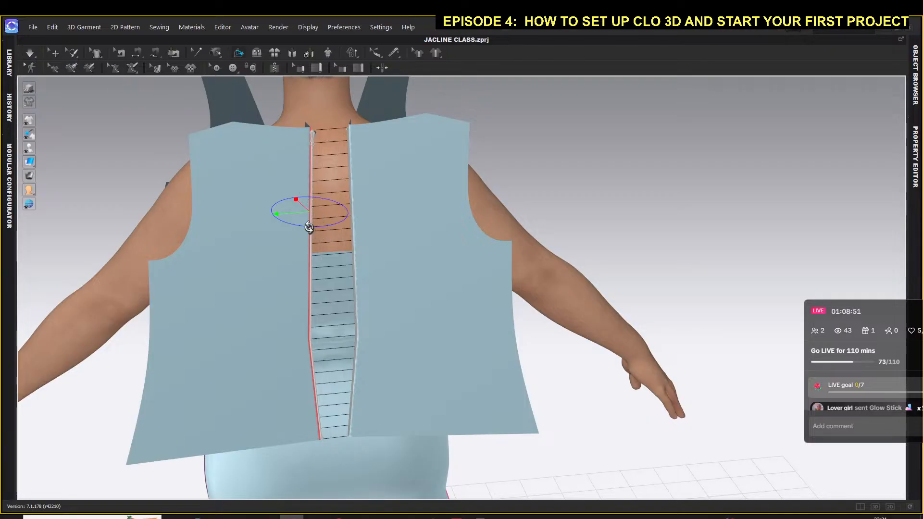
drag(322, 226, 324, 207)
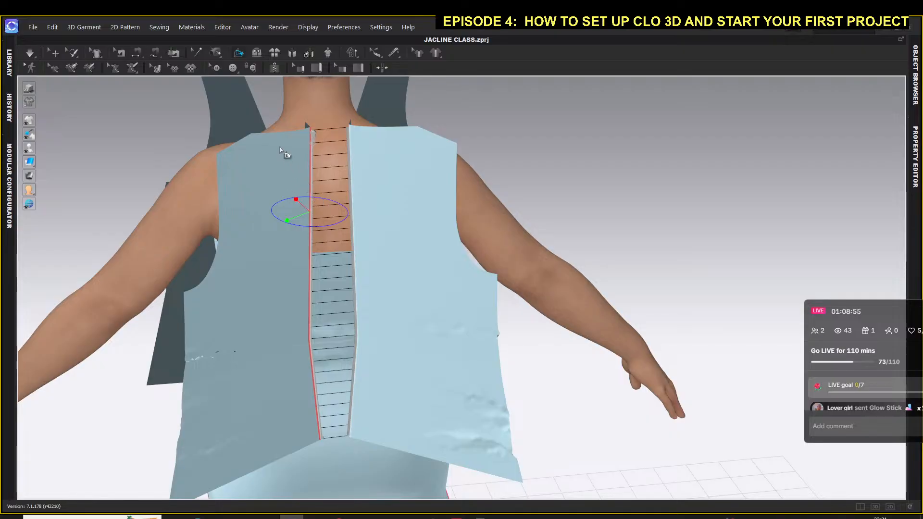
key(ctrl+z)
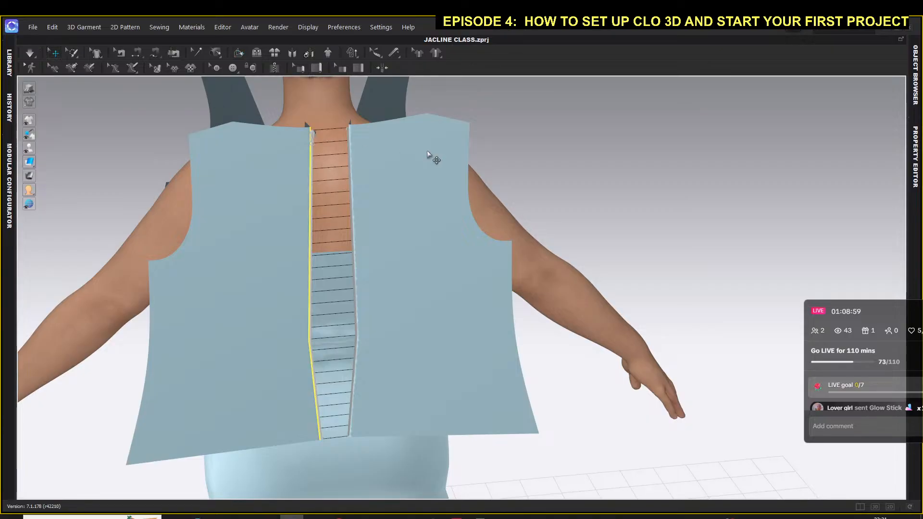
Step: Sew the back bodice shoulder edge to the matching front shoulder edge using Segment Sewing
scroll(397, 231, up, 3)
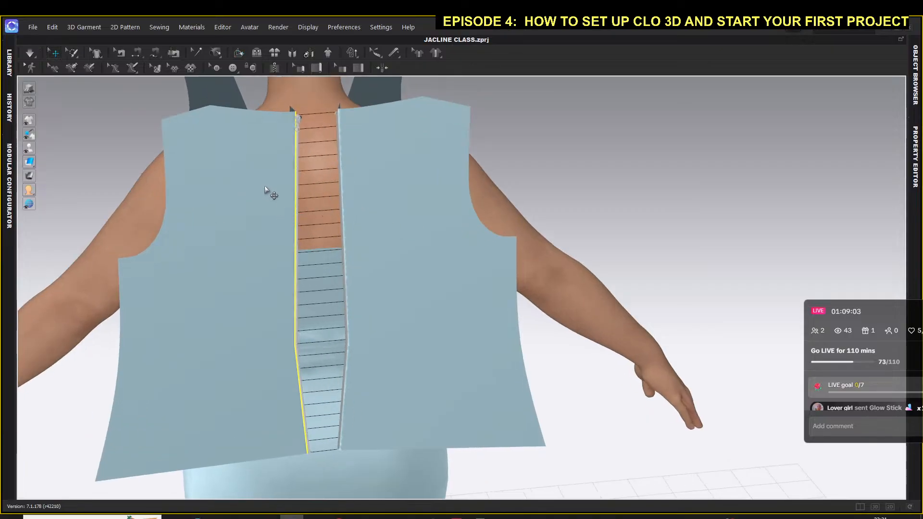
right_drag(107, 171, 326, 169)
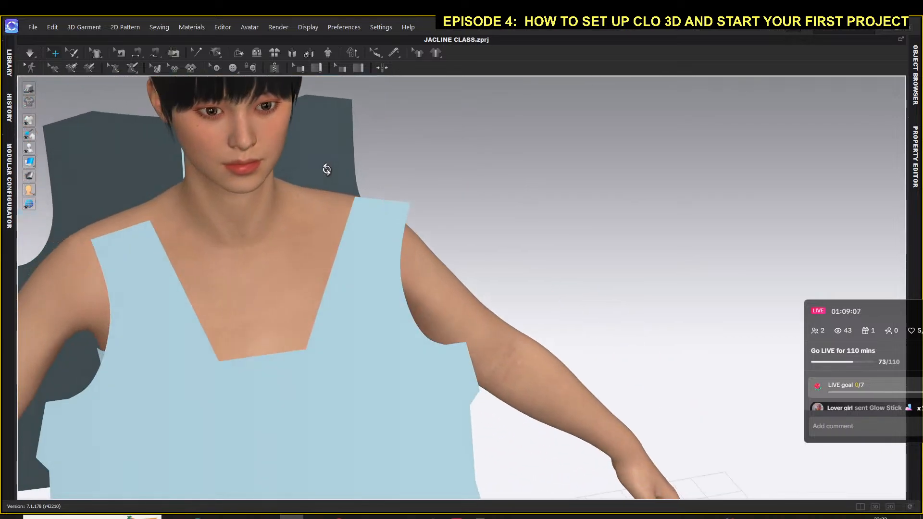
middle_drag(434, 169, 527, 164)
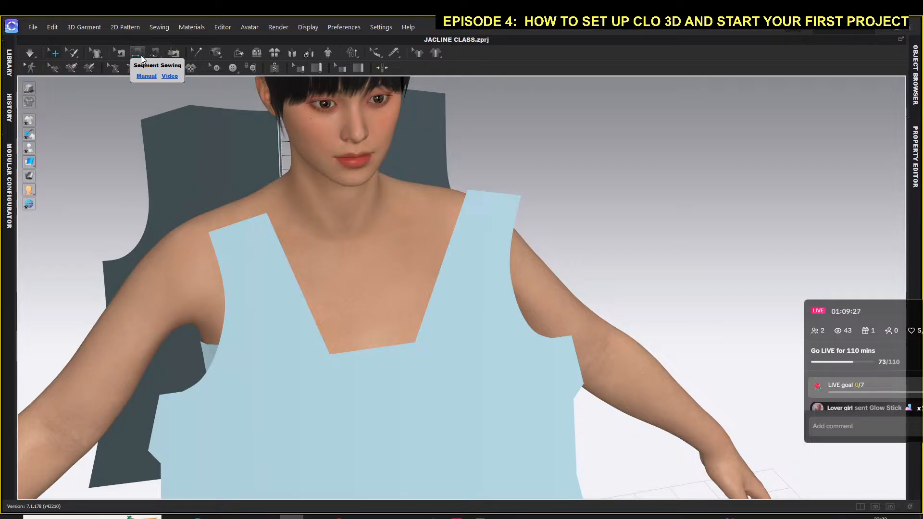
drag(144, 55, 153, 65)
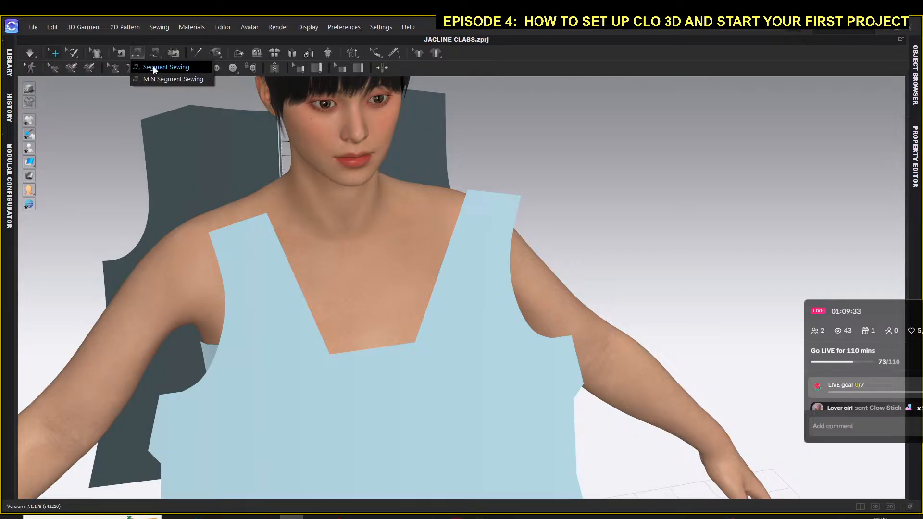
click(154, 67)
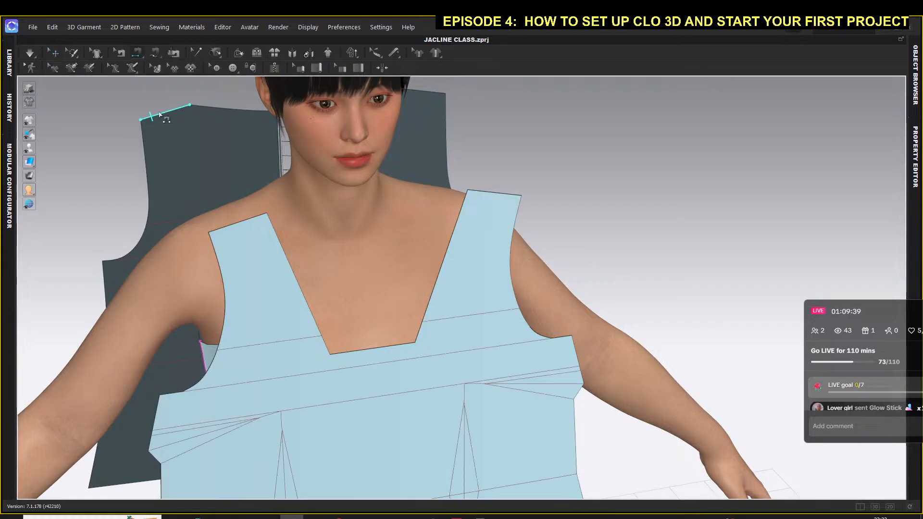
click(159, 115)
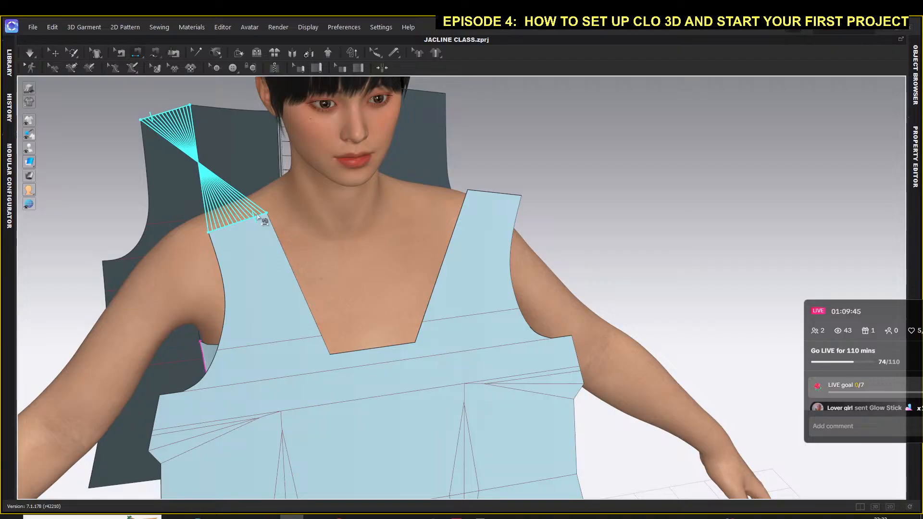
click(247, 242)
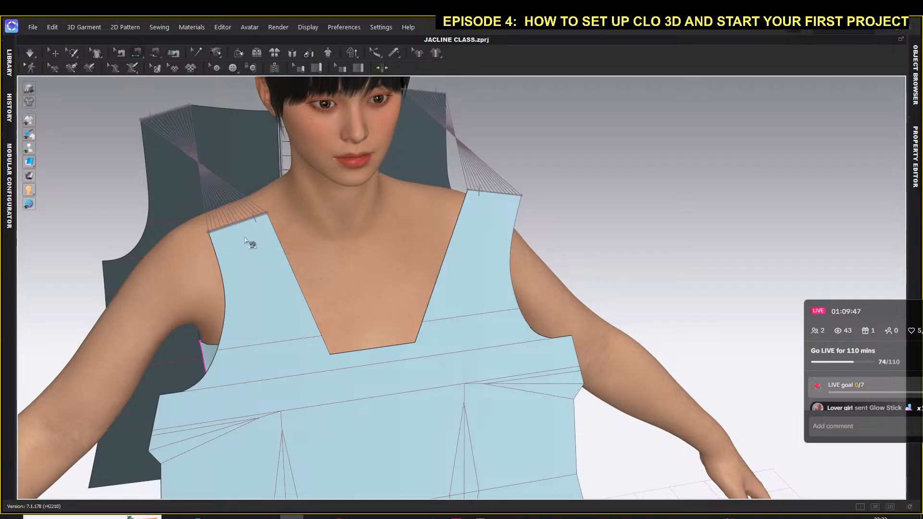
click(247, 242)
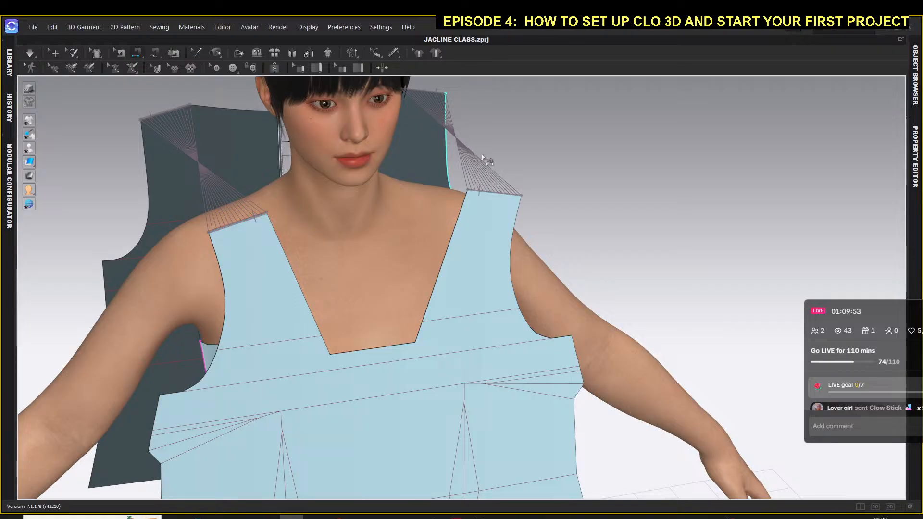
Step: Reverse the crossed shoulder sewing between the back and front bodice pieces with Edit Sewing
scroll(228, 163, up, 3)
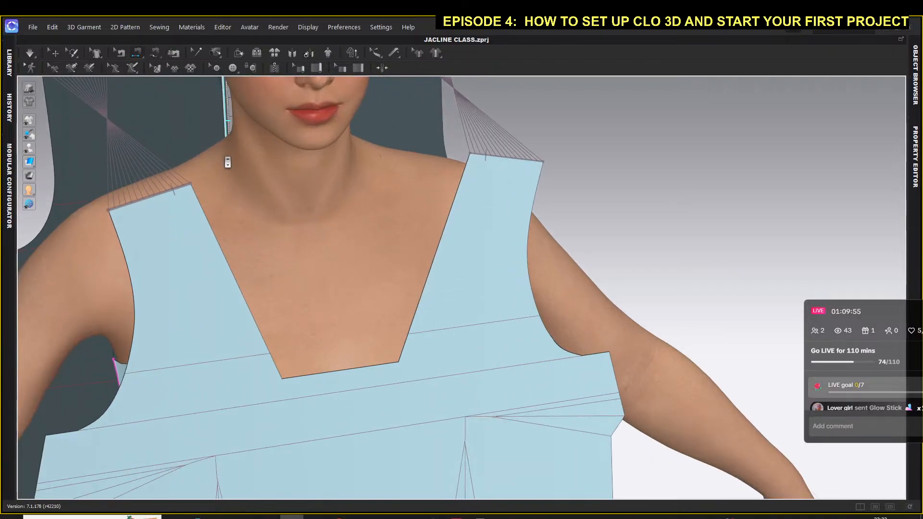
middle_drag(204, 142, 498, 278)
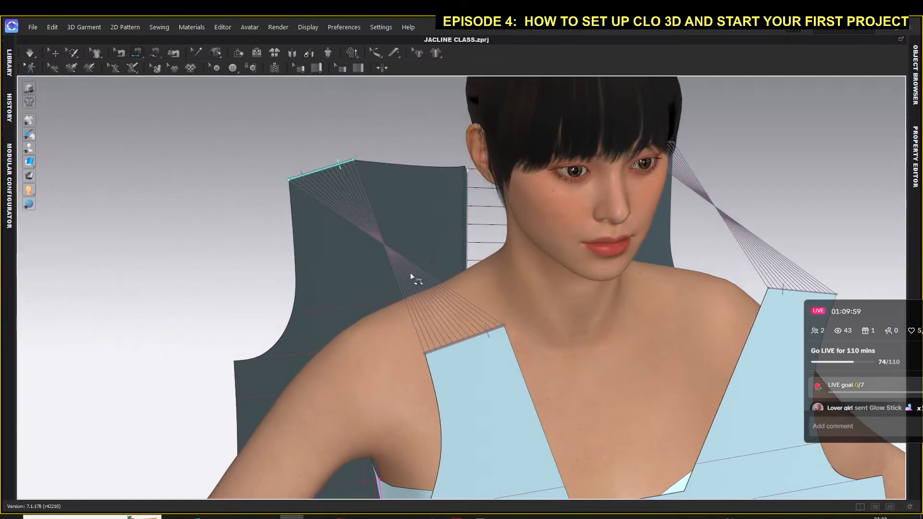
scroll(390, 255, up, 3)
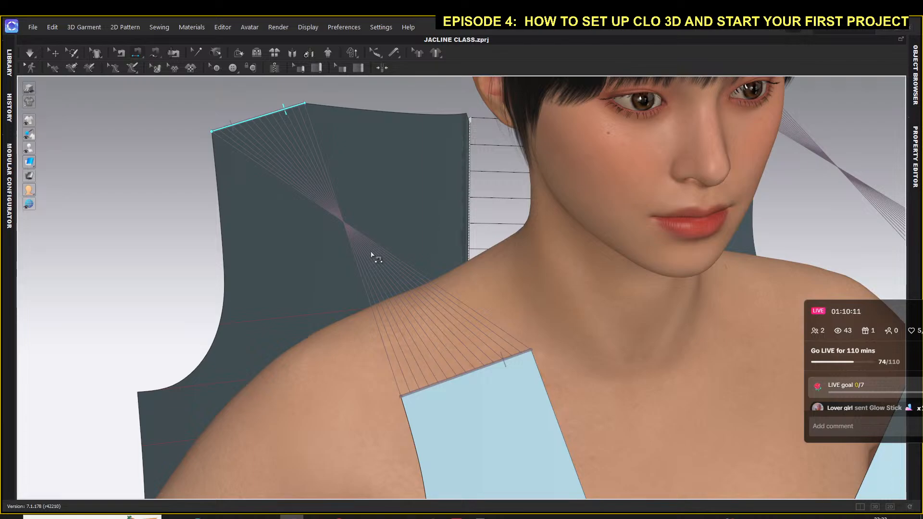
click(413, 330)
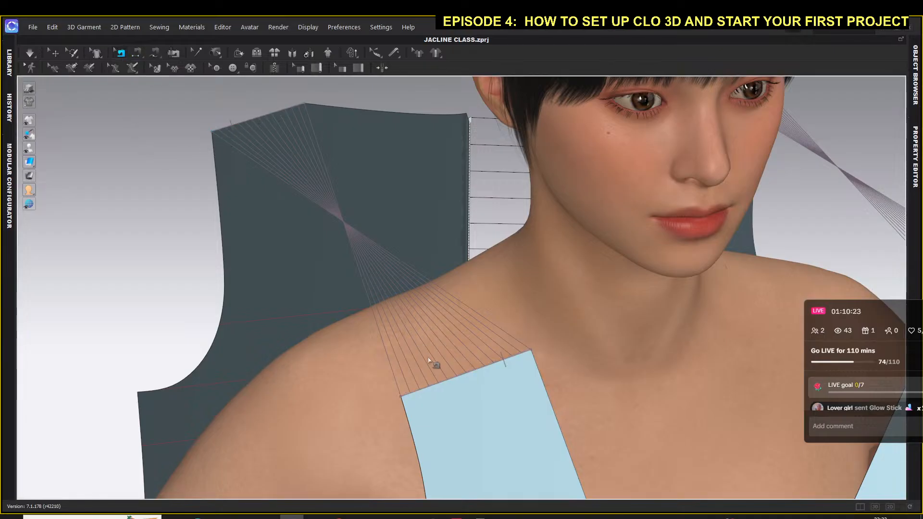
right_click(454, 378)
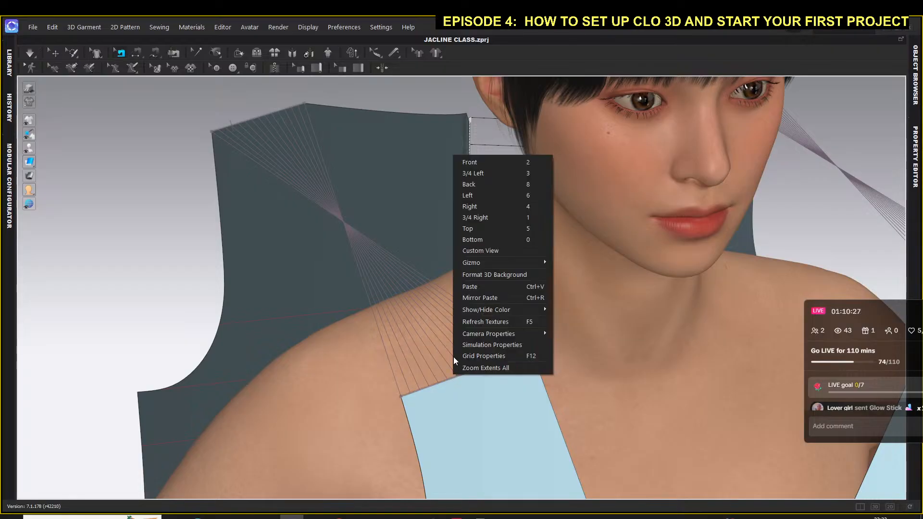
click(261, 115)
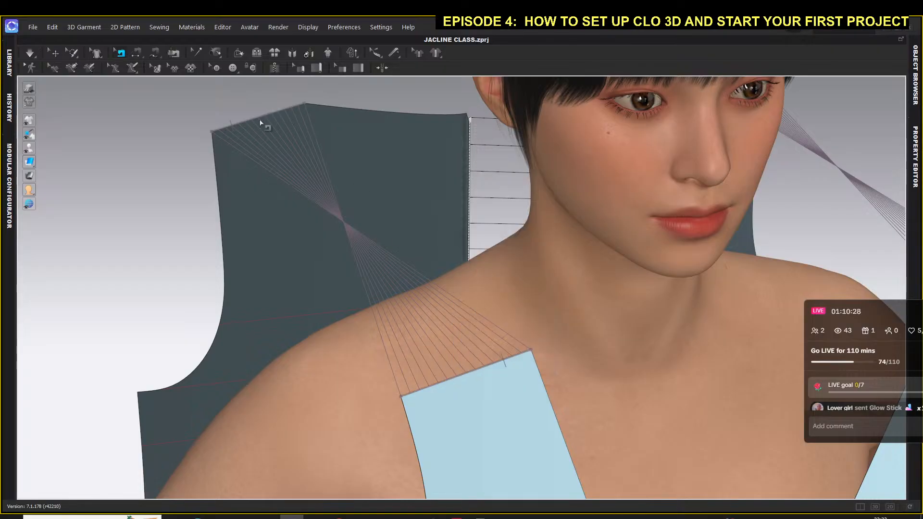
right_click(232, 124)
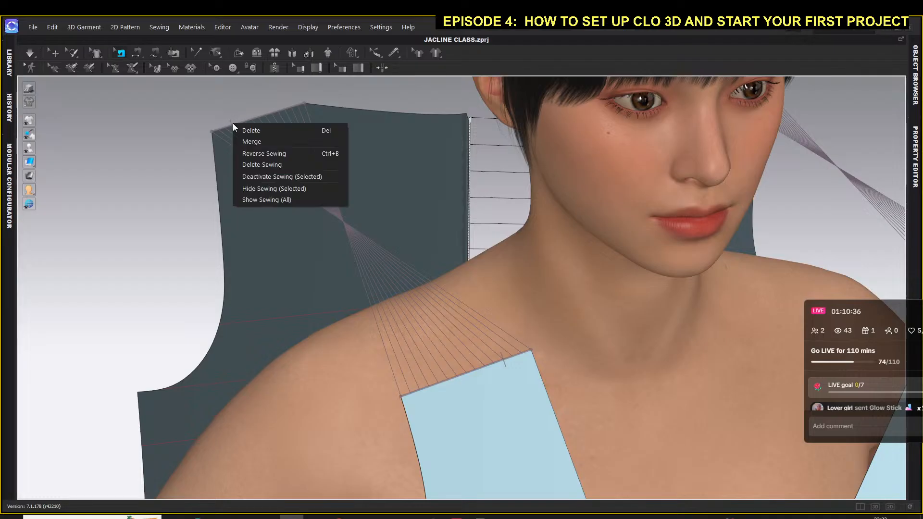
click(264, 154)
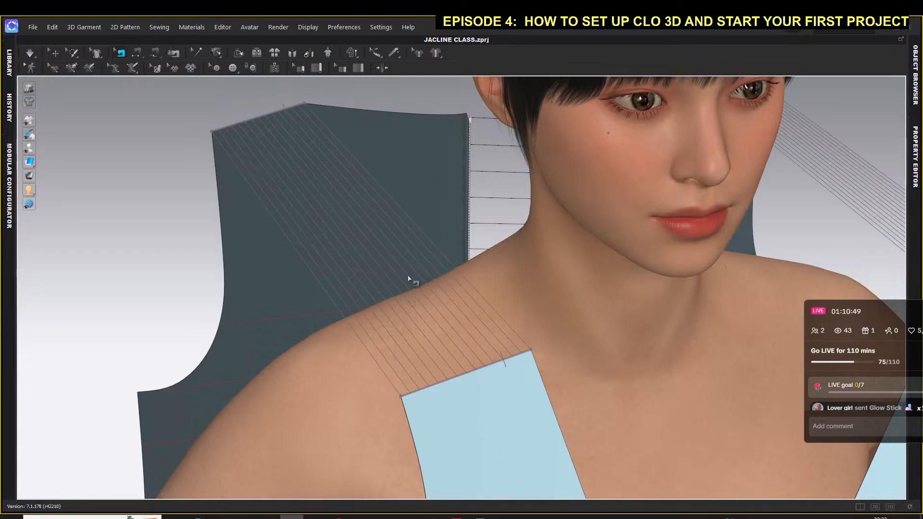
Step: Examine the shoulder seams and the unsewn side edges of the front and back bodice pieces around the avatar
scroll(464, 344, down, 10)
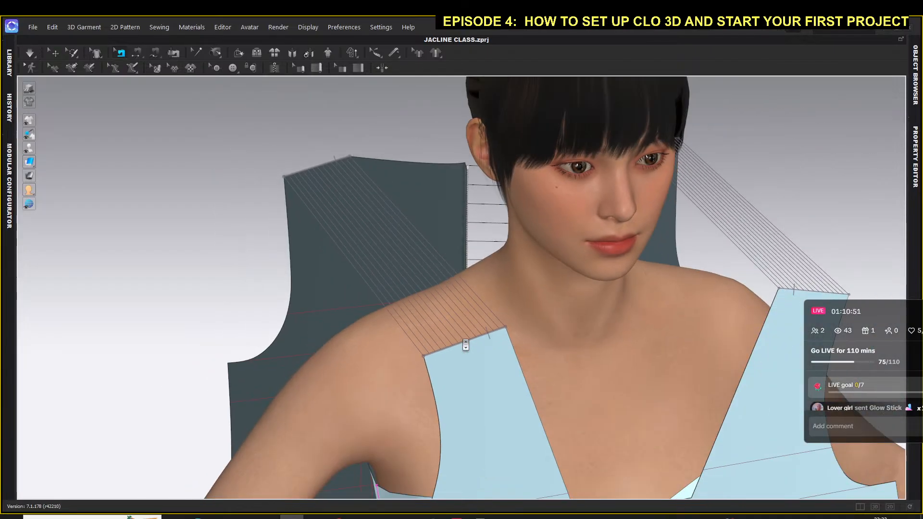
scroll(466, 345, down, 5)
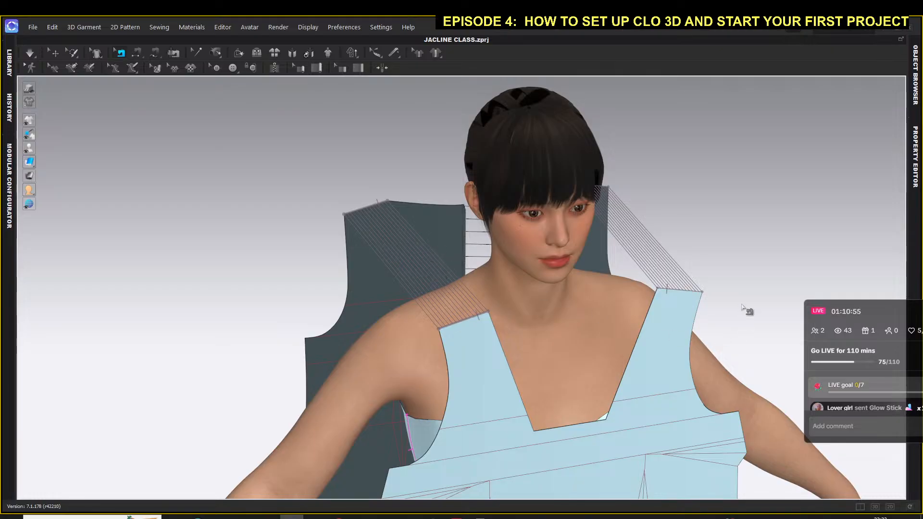
middle_drag(429, 448, 430, 278)
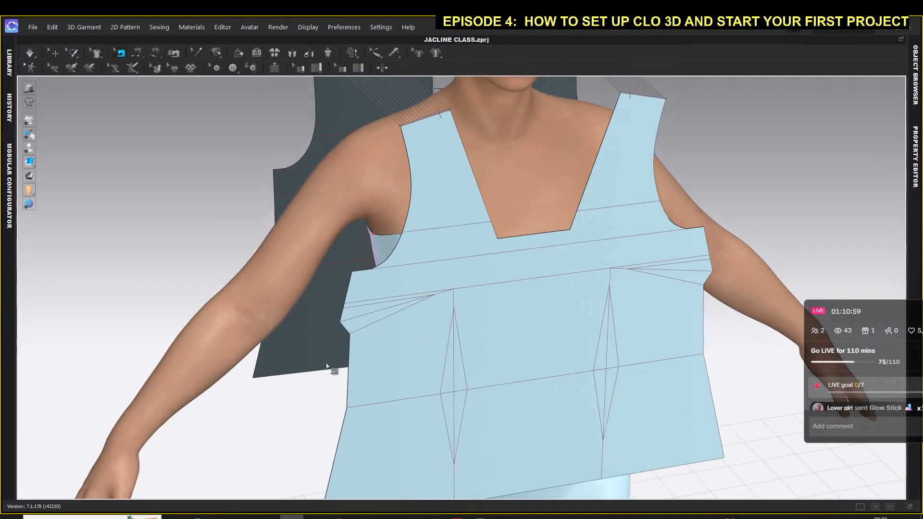
right_drag(313, 369, 373, 351)
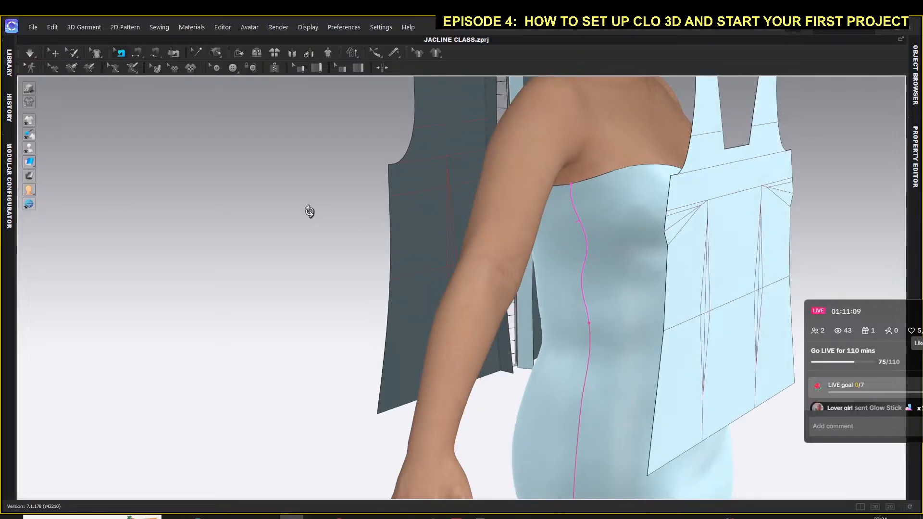
right_click(309, 211)
click(330, 221)
right_drag(303, 229, 402, 236)
middle_drag(531, 221, 468, 288)
scroll(469, 289, down, 1)
scroll(468, 286, up, 6)
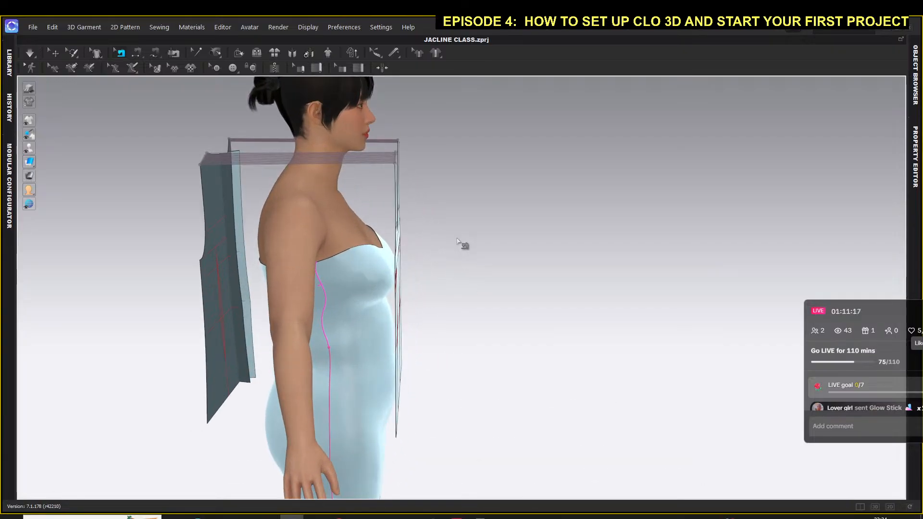
right_drag(464, 245, 321, 247)
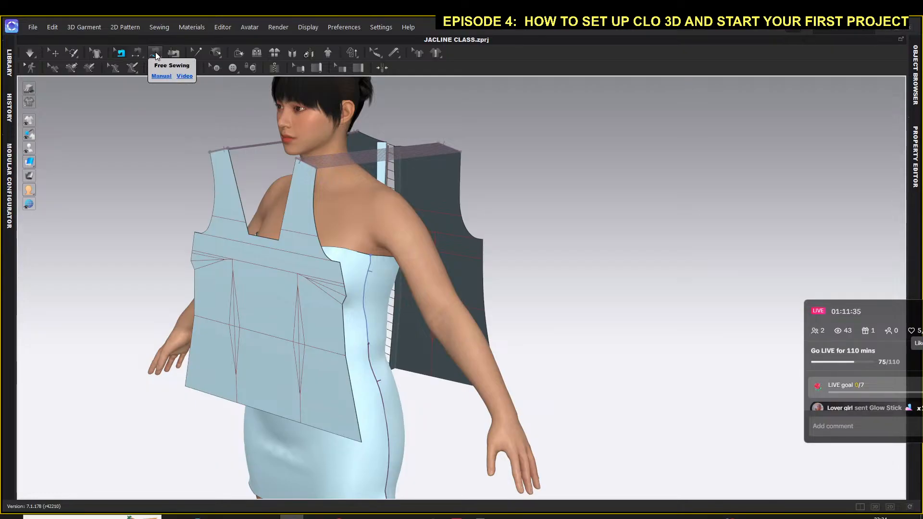
Step: Sew the front bodice side edge, underarm to hem across the bust dart opening, to the back piece's side edge using Free Sewing
drag(155, 51, 166, 65)
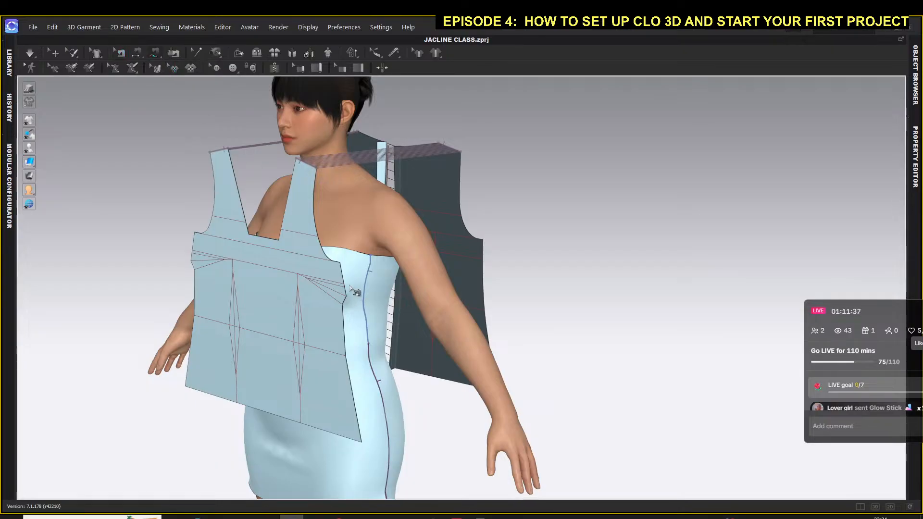
click(341, 263)
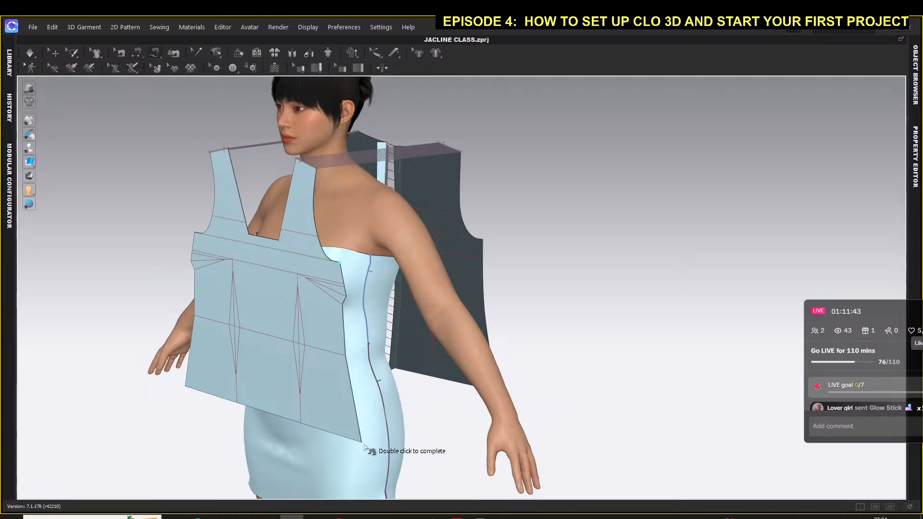
click(363, 446)
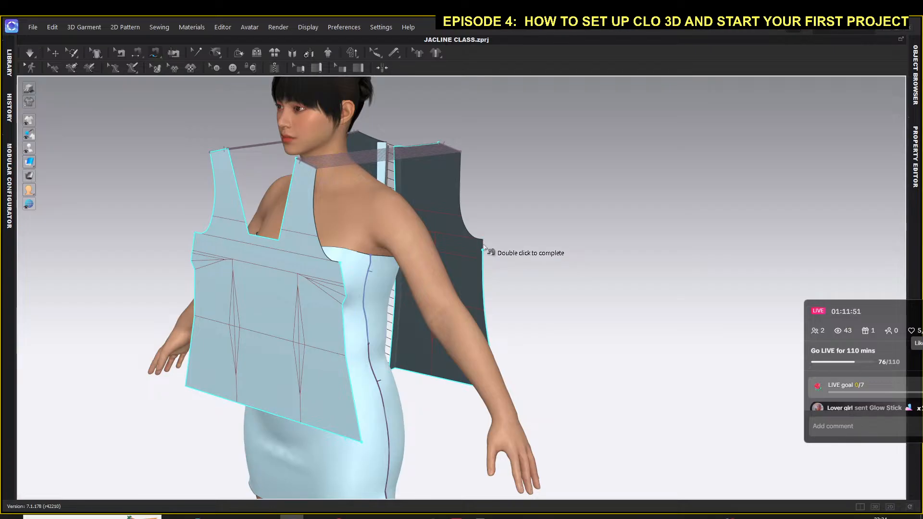
right_drag(350, 361, 424, 288)
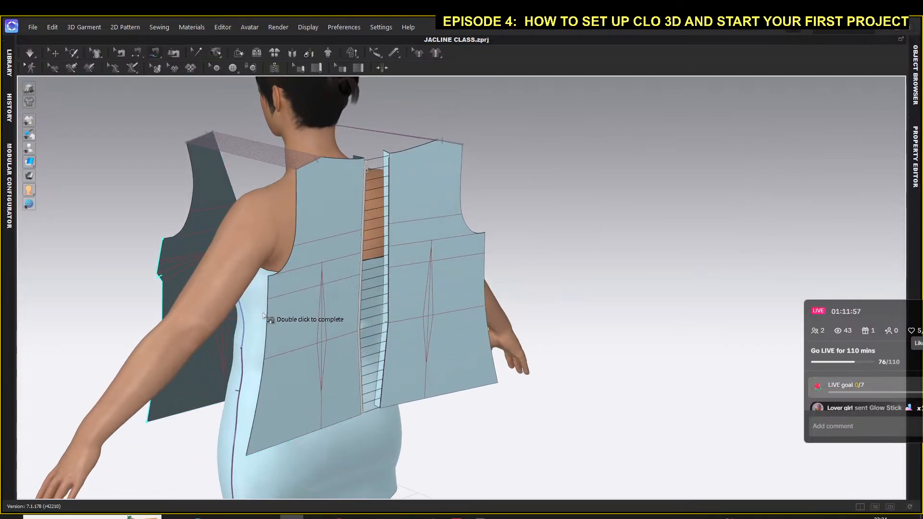
click(147, 422)
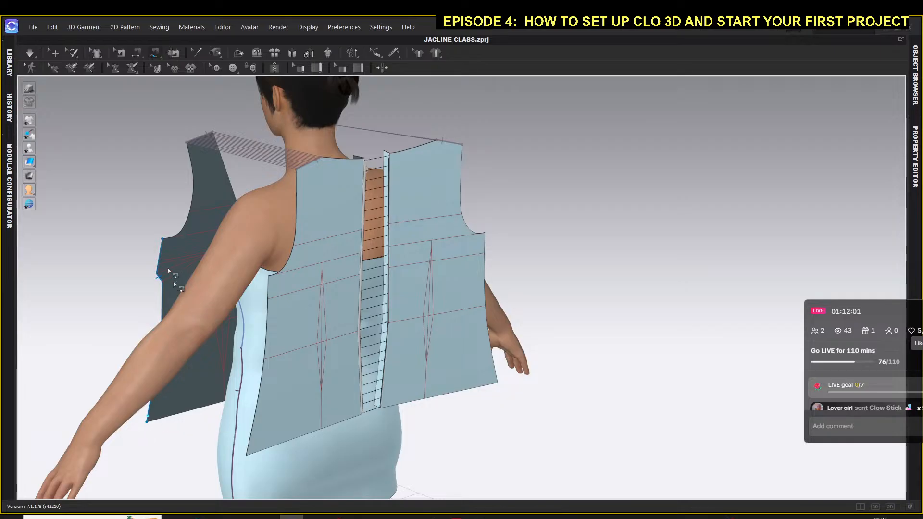
click(270, 281)
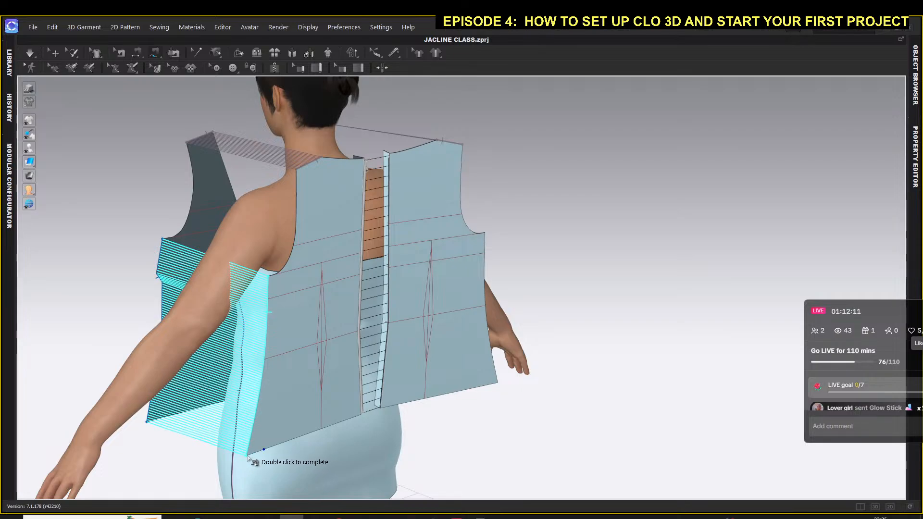
click(249, 457)
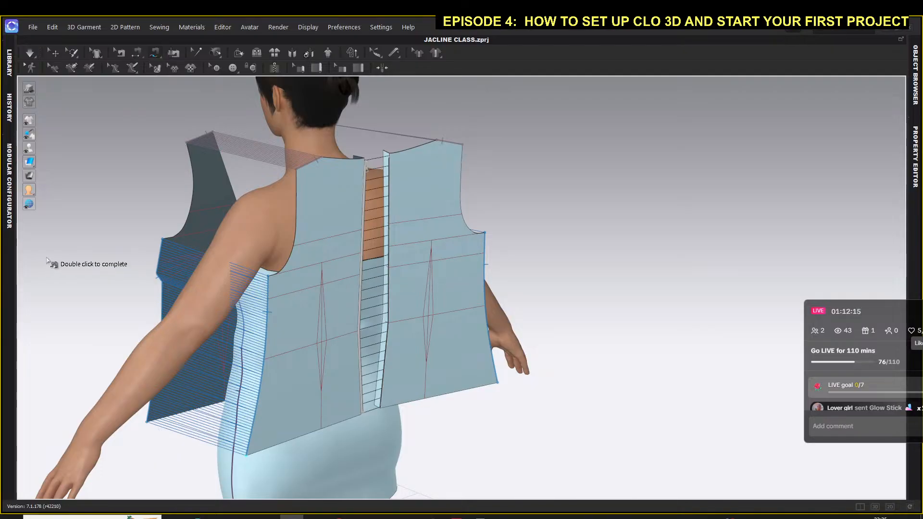
right_drag(46, 257, 238, 261)
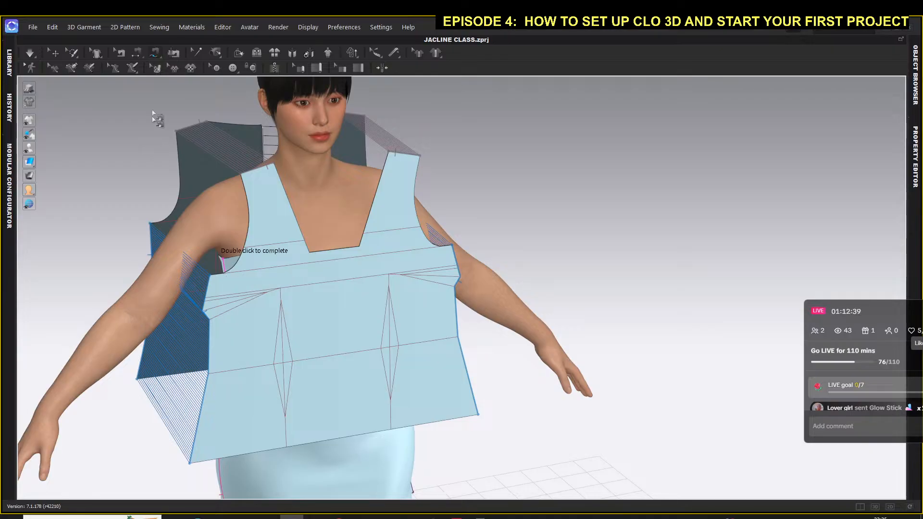
Step: Show the 2D pattern layout alongside the 3D garment and frame the front bodice's waist darts
click(54, 53)
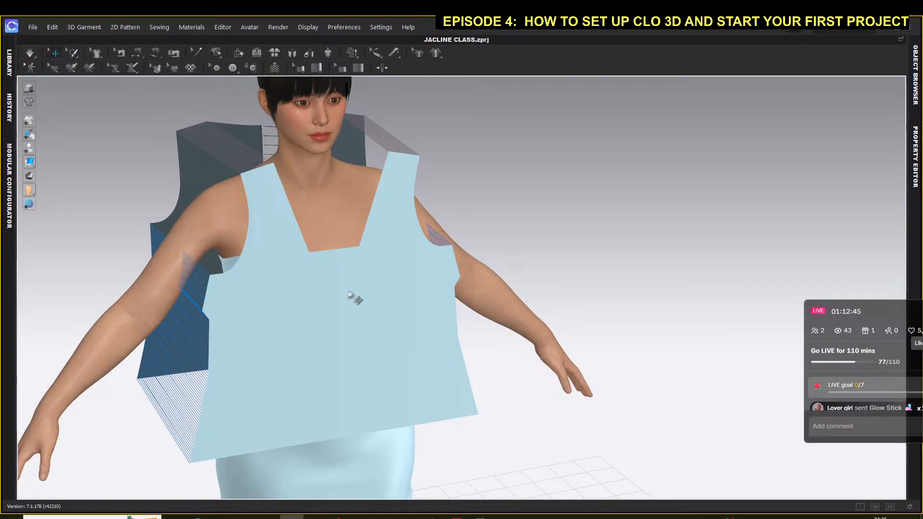
click(301, 331)
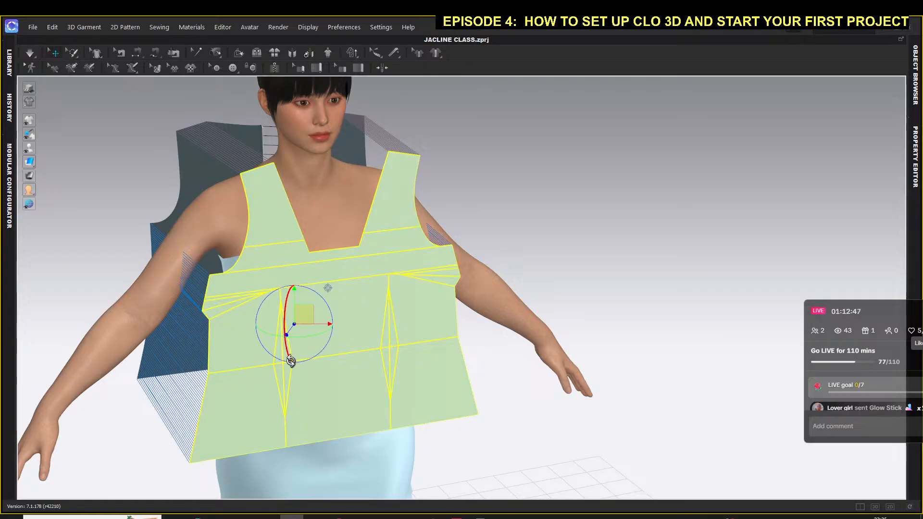
scroll(291, 361, up, 2)
scroll(294, 367, up, 2)
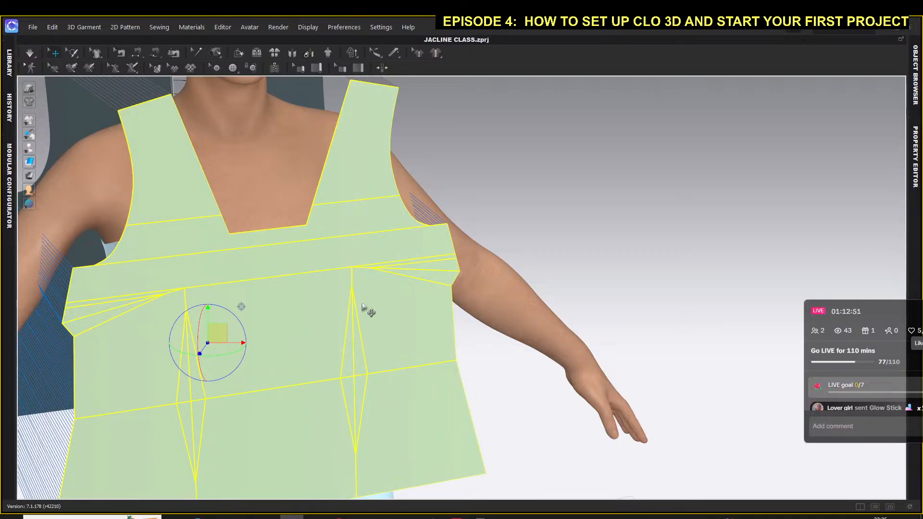
click(861, 506)
middle_drag(717, 367, 642, 362)
scroll(677, 301, up, 5)
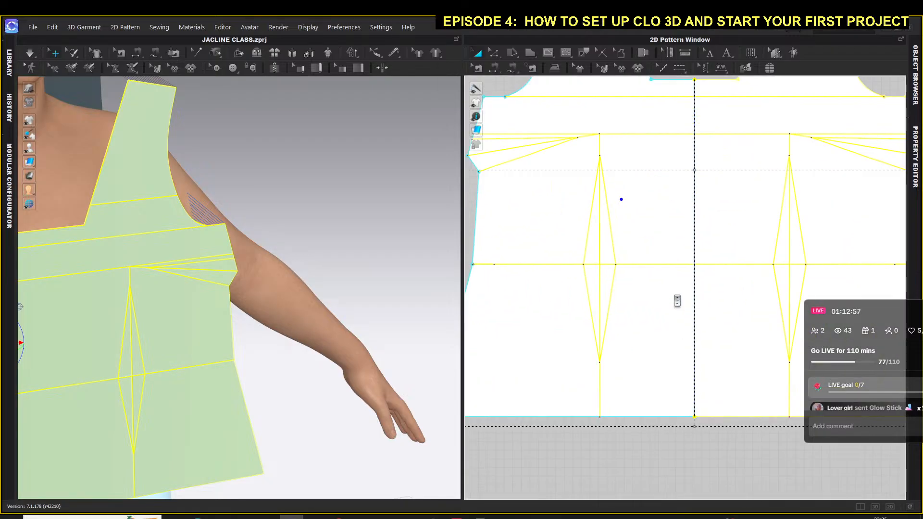
scroll(677, 301, down, 2)
click(653, 437)
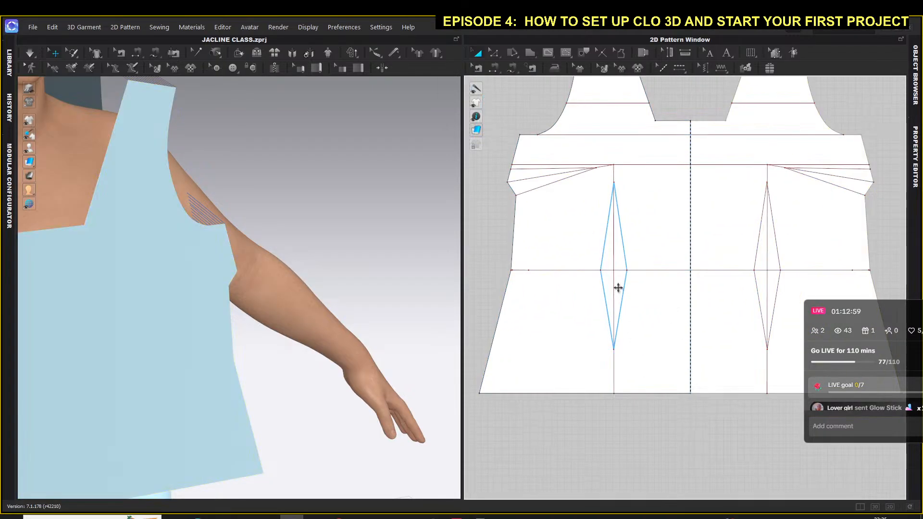
Step: Convert the diamond-shaped waist darts on the front bodice piece to holes
click(602, 258)
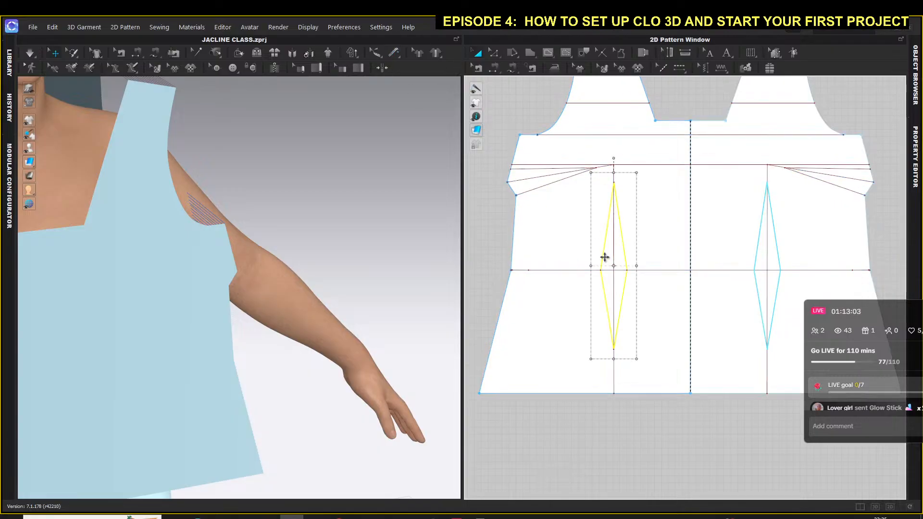
right_click(604, 258)
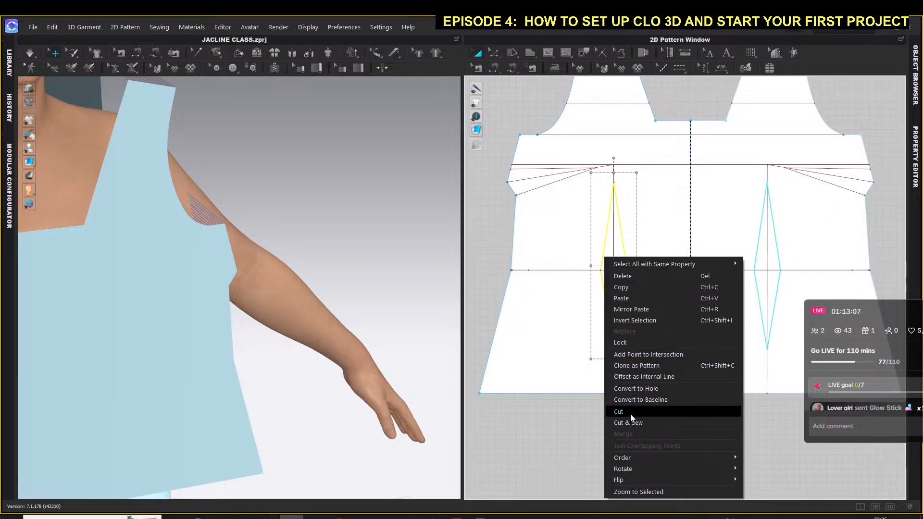
click(636, 387)
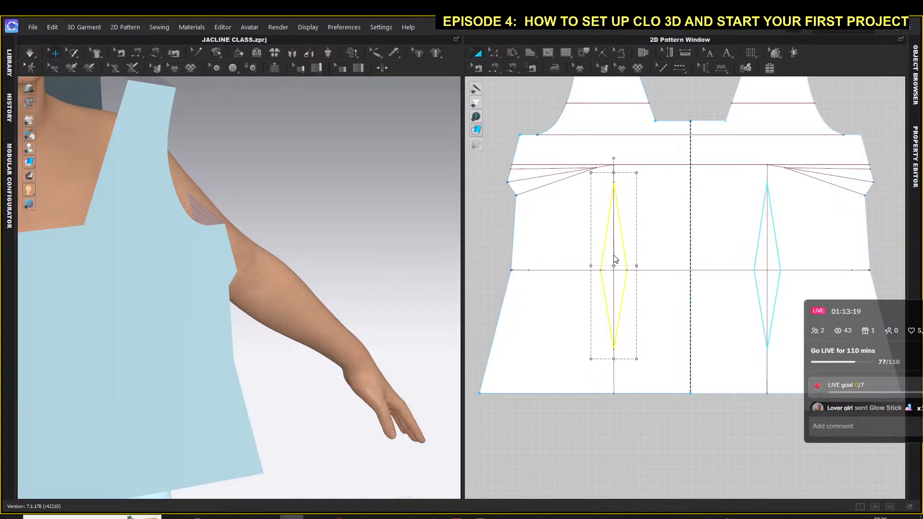
click(607, 439)
scroll(613, 255, up, 1)
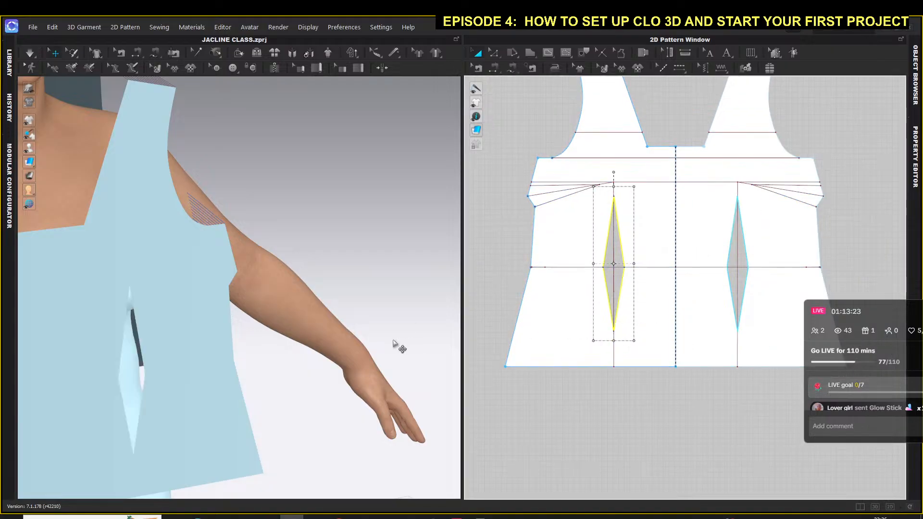
scroll(406, 302, down, 1)
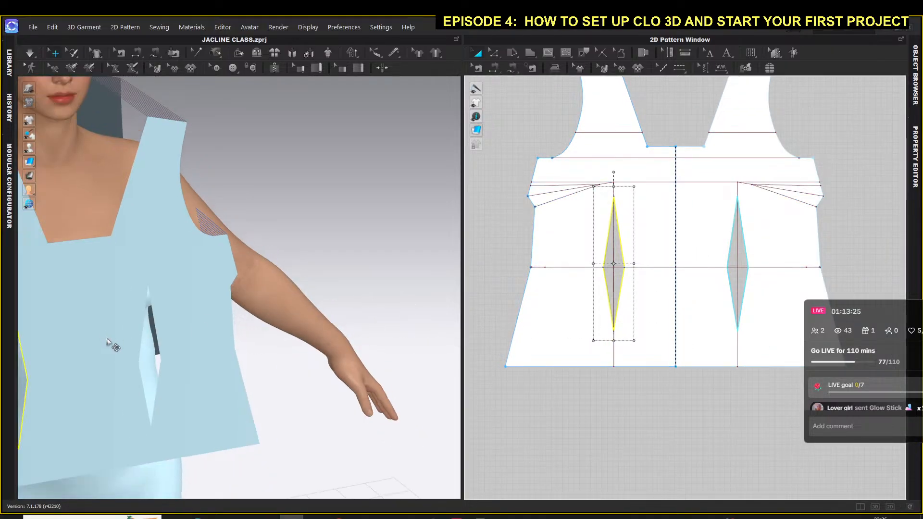
click(150, 356)
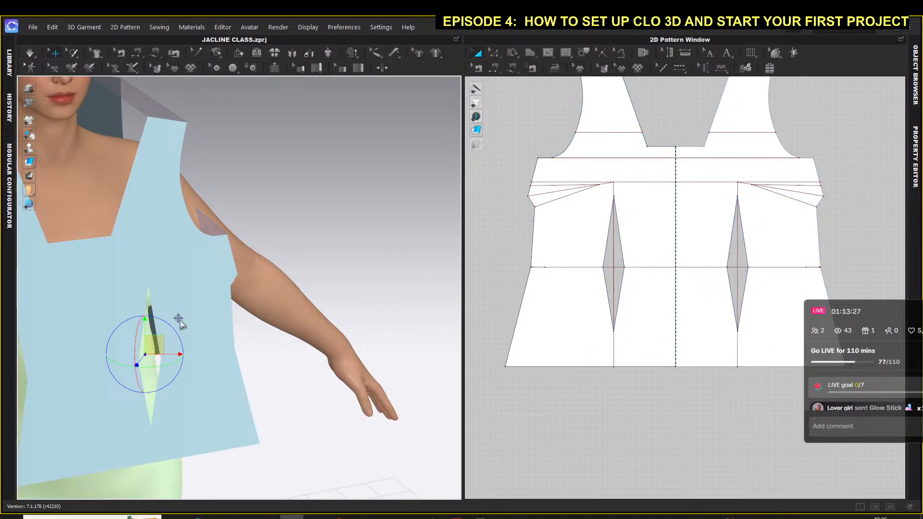
scroll(203, 301, down, 1)
scroll(184, 327, down, 1)
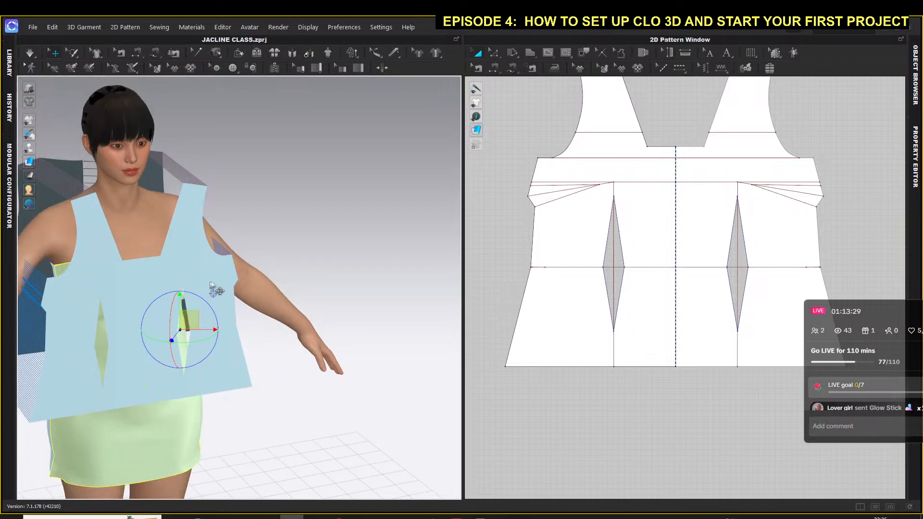
drag(187, 321, 296, 276)
key(ctrl+z)
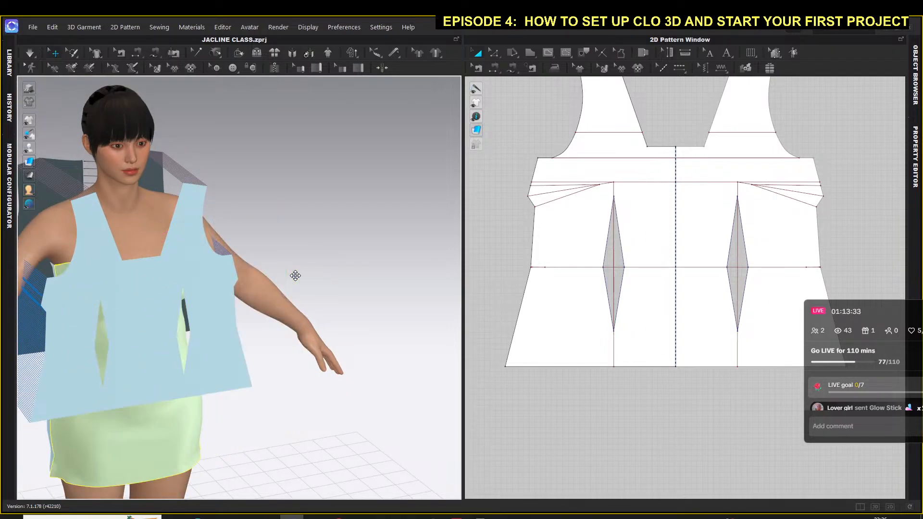
Step: Sew the front waist dart's upper legs together and its lower legs together using Segment Sewing
scroll(256, 414, up, 2)
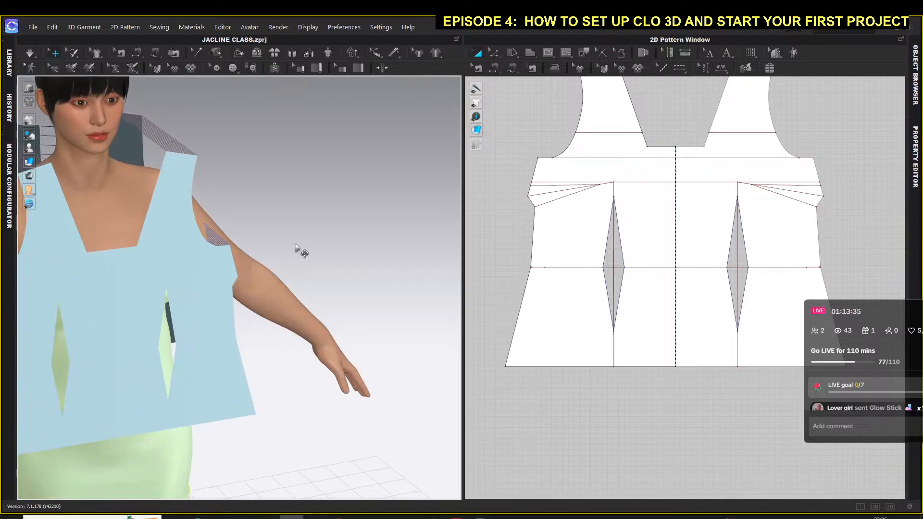
right_drag(367, 232, 392, 225)
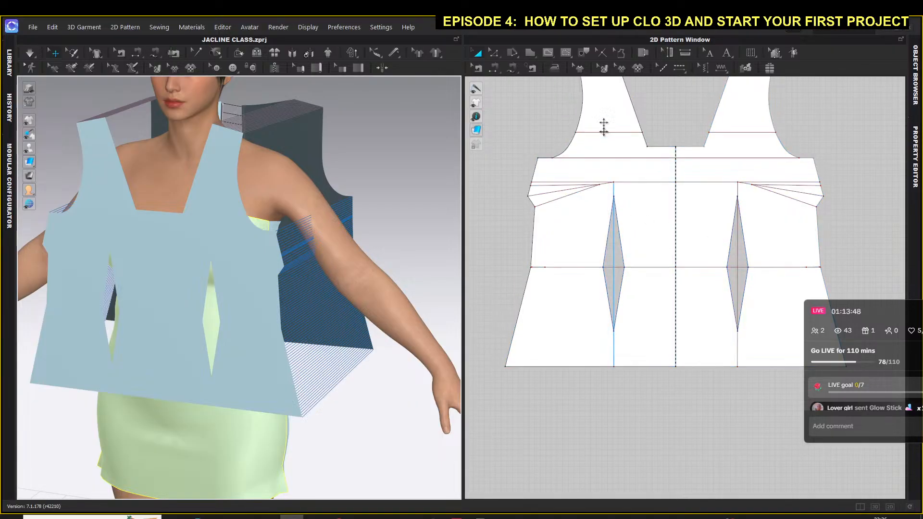
click(604, 266)
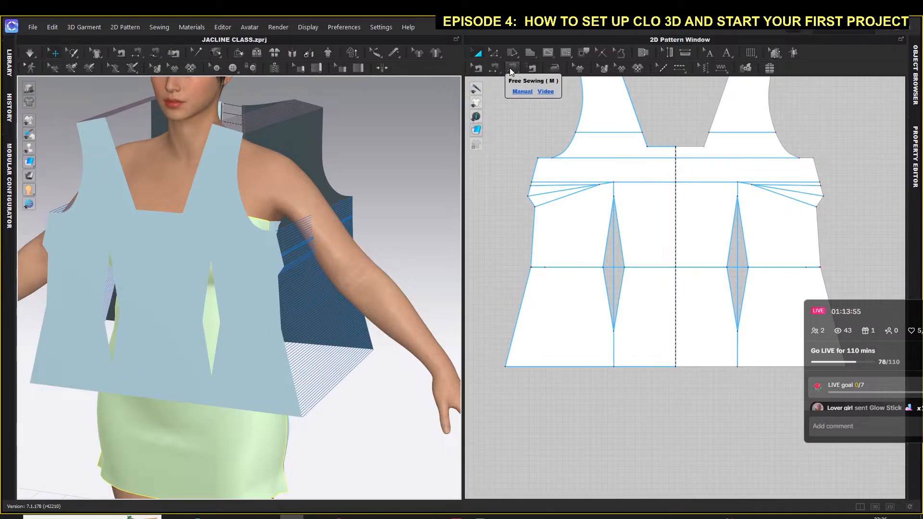
click(497, 71)
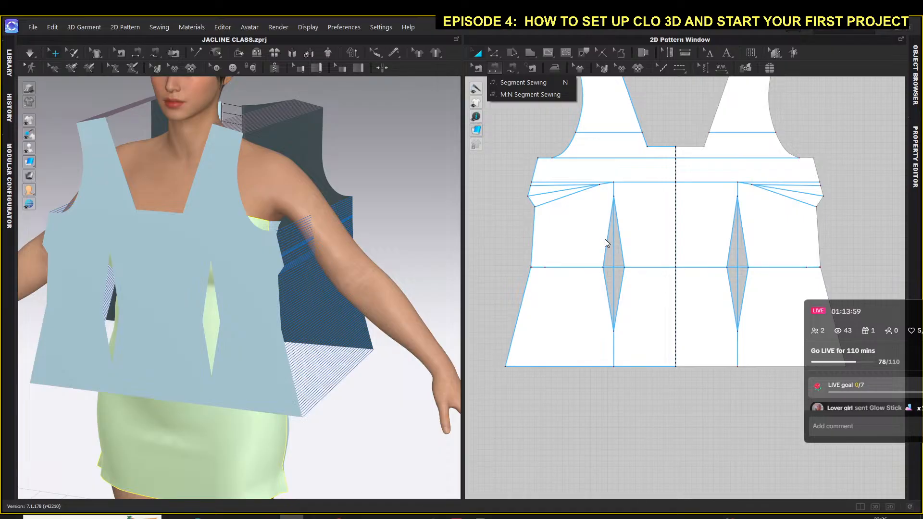
click(532, 83)
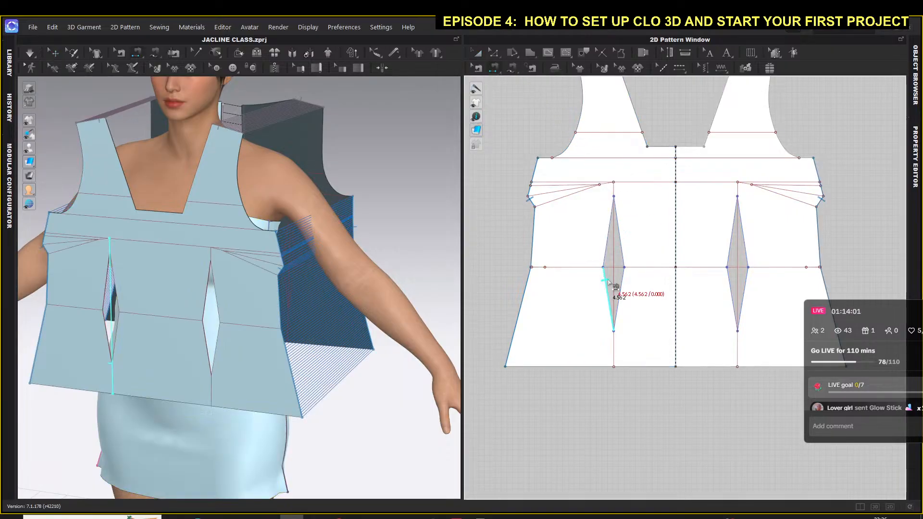
click(608, 251)
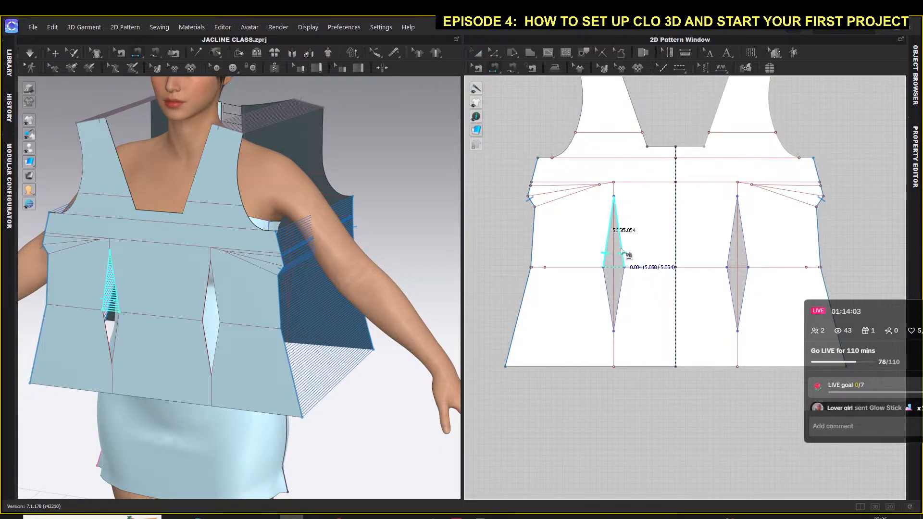
click(622, 251)
click(608, 288)
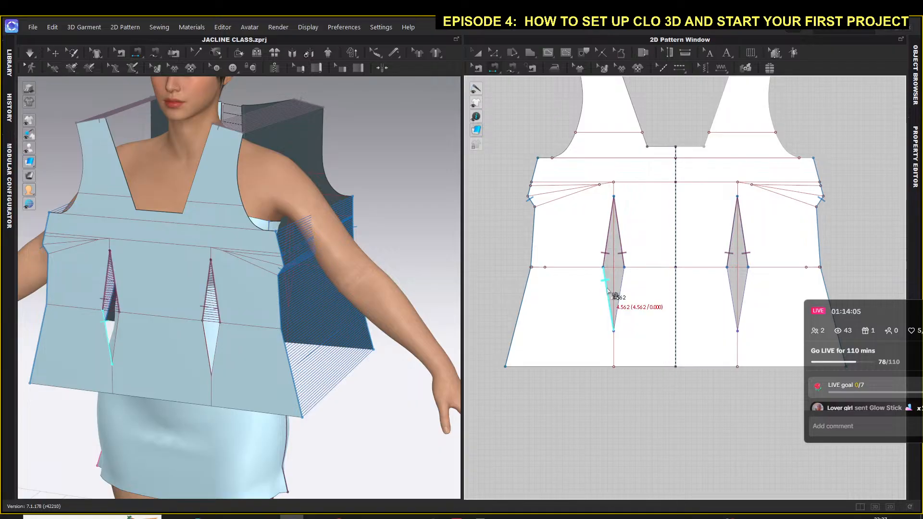
click(623, 289)
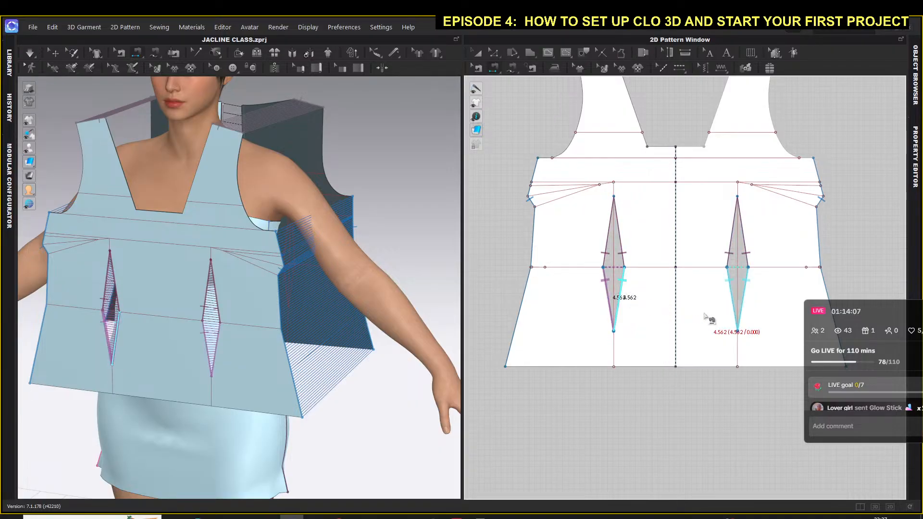
Step: Sew the lower legs of the mirrored front waist dart together using Segment Sewing and check the dart seams on the avatar
click(731, 291)
click(744, 291)
click(559, 267)
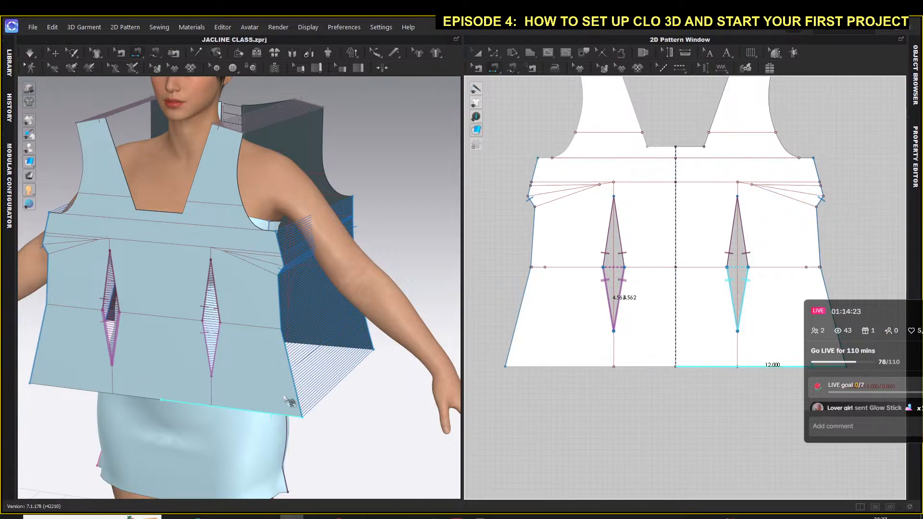
scroll(292, 307, down, 3)
right_drag(173, 347, 199, 342)
scroll(199, 342, down, 3)
scroll(201, 340, up, 8)
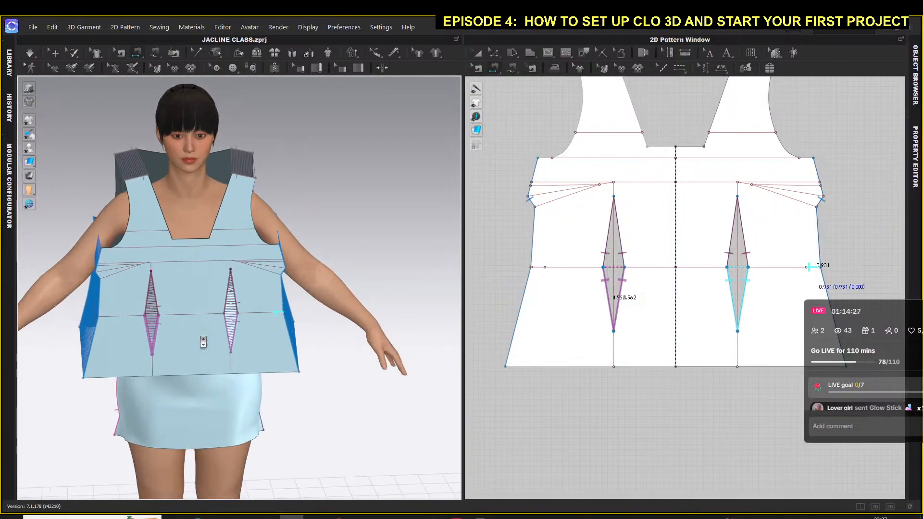
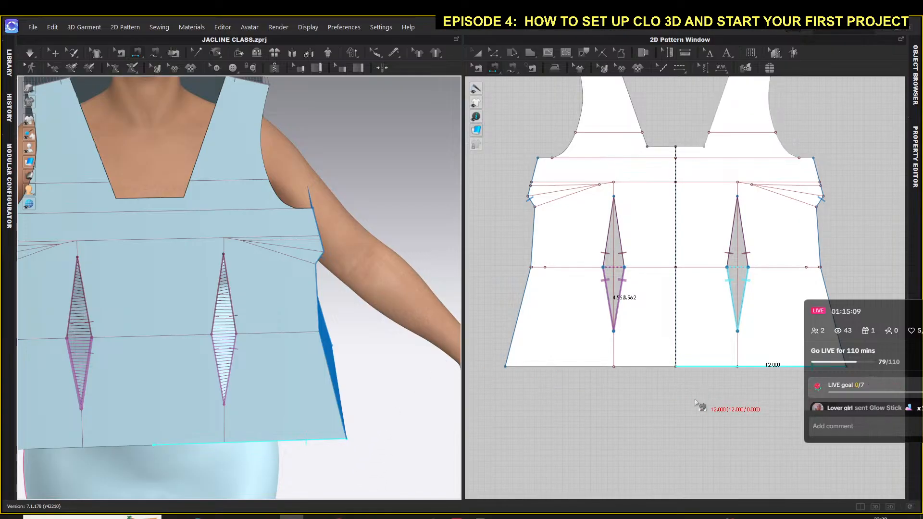
click(478, 53)
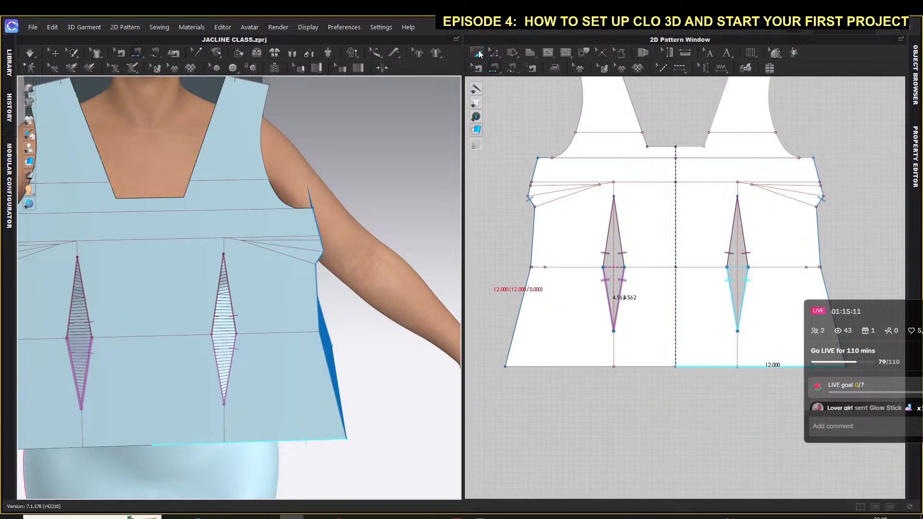
click(500, 240)
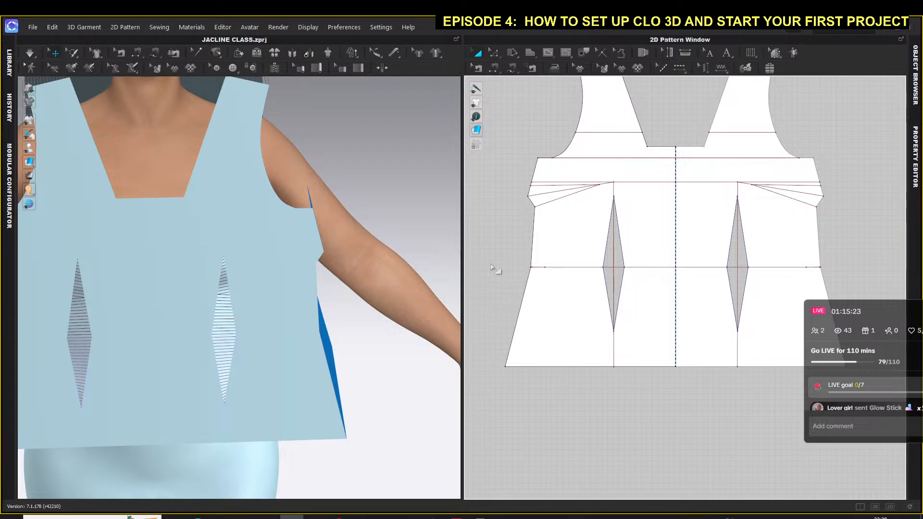
click(638, 213)
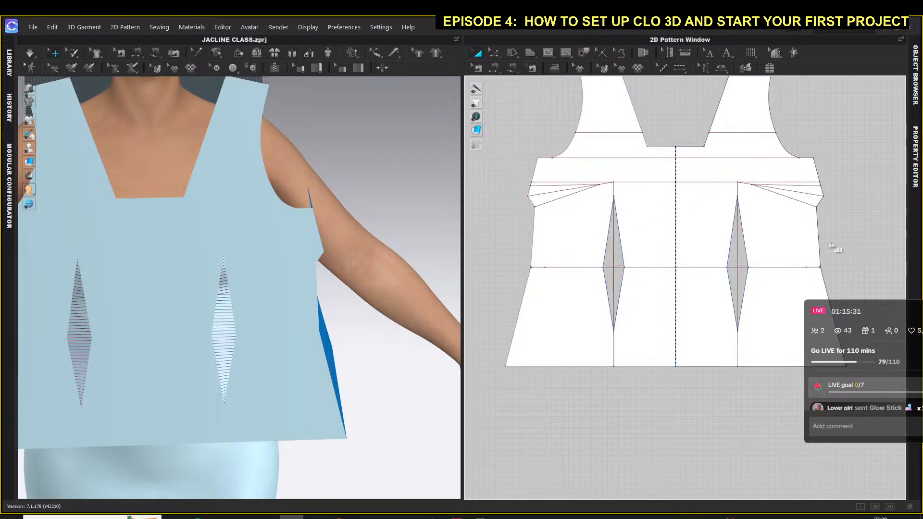
right_click(810, 224)
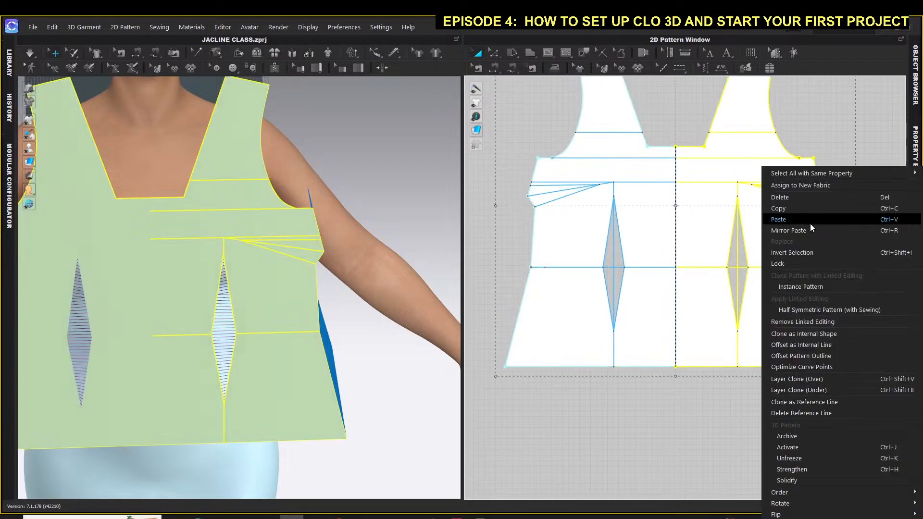
click(639, 415)
Step: Show only the 2D pattern layout and cut the front bodice along the upper and lower legs of the side bust dart
scroll(657, 396, down, 3)
scroll(700, 327, up, 8)
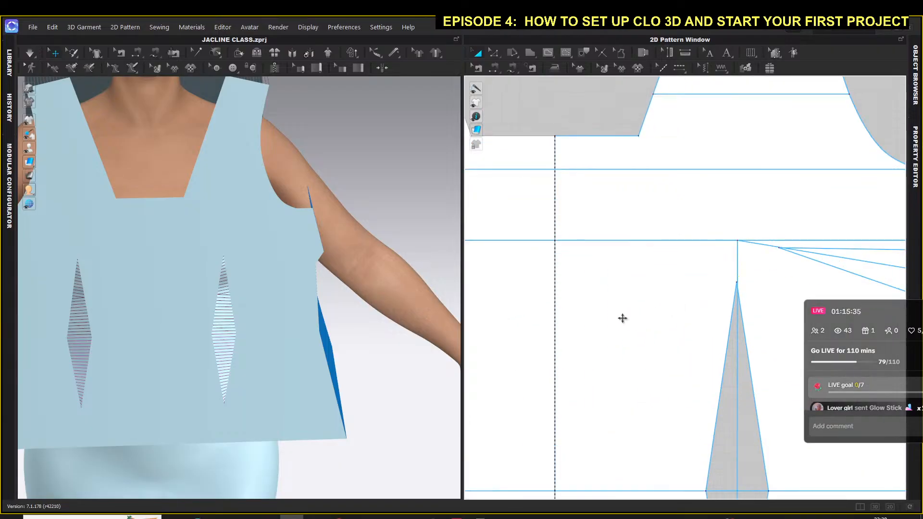
scroll(626, 325, down, 2)
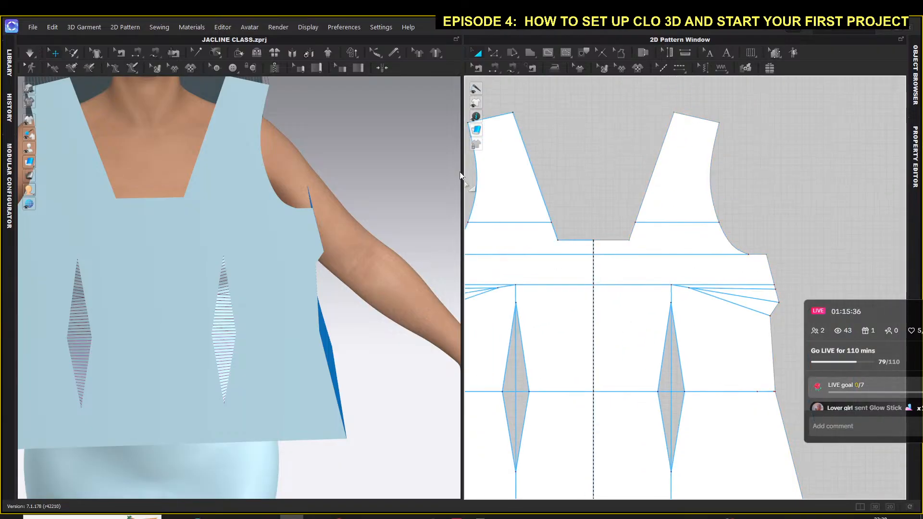
click(891, 507)
scroll(439, 316, up, 5)
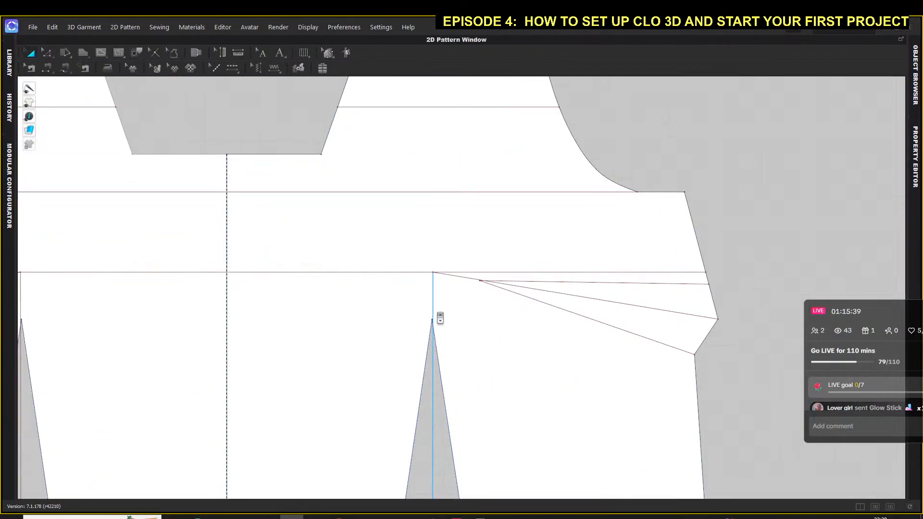
middle_drag(541, 315, 299, 258)
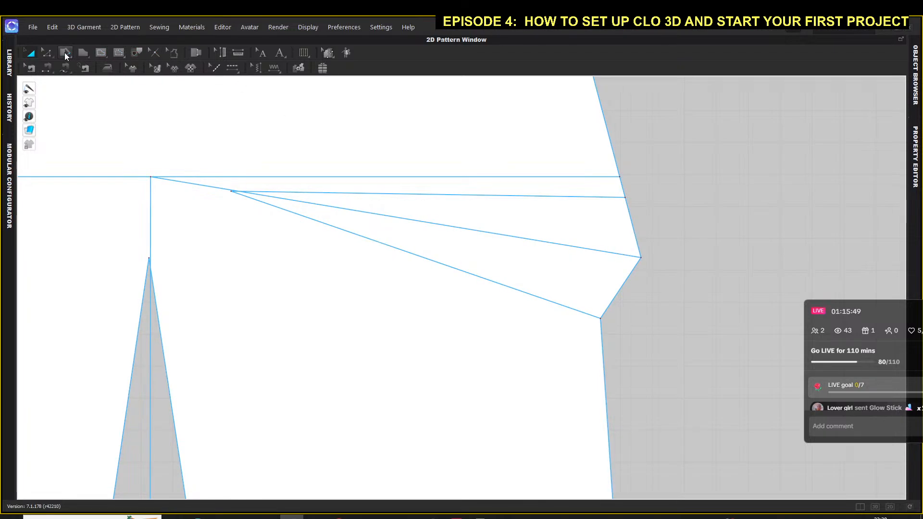
click(45, 52)
click(70, 66)
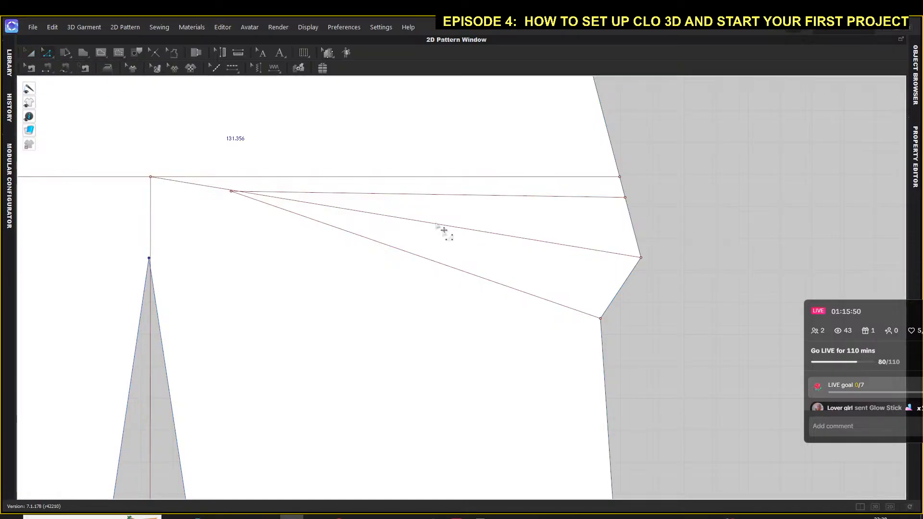
click(431, 196)
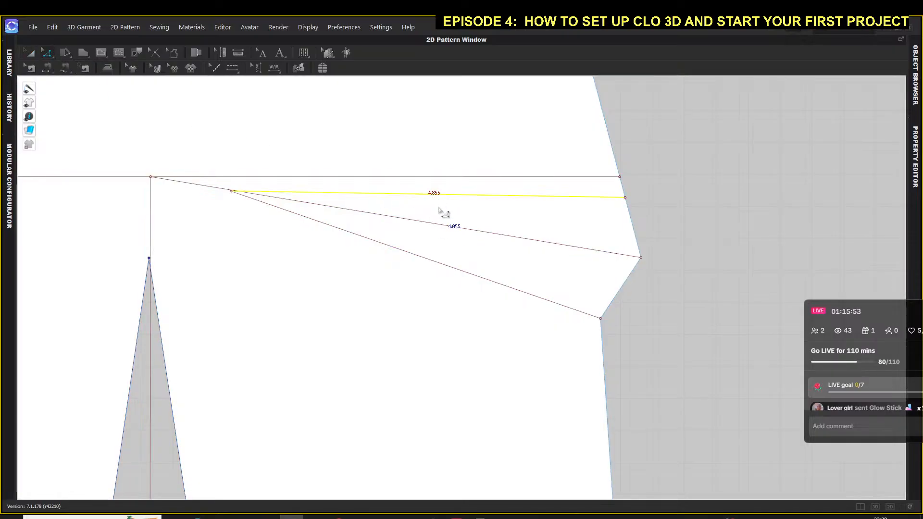
shift+click(457, 271)
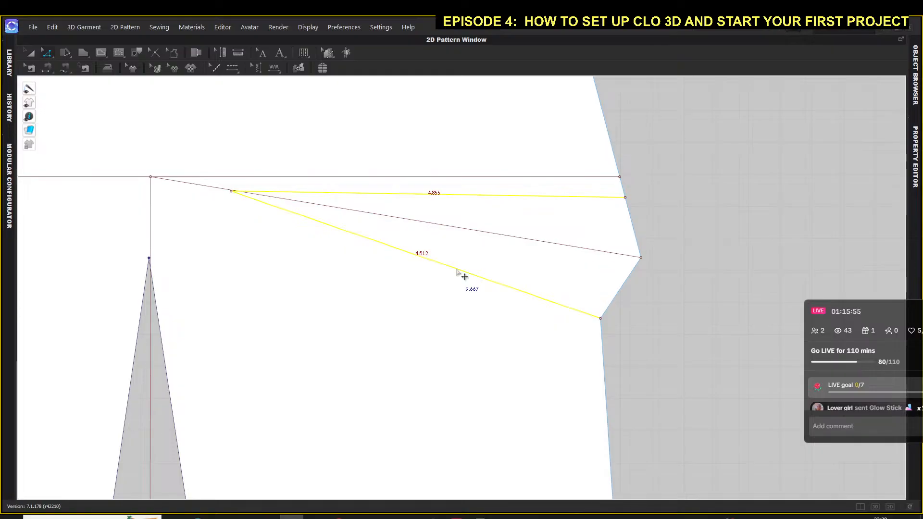
right_click(457, 271)
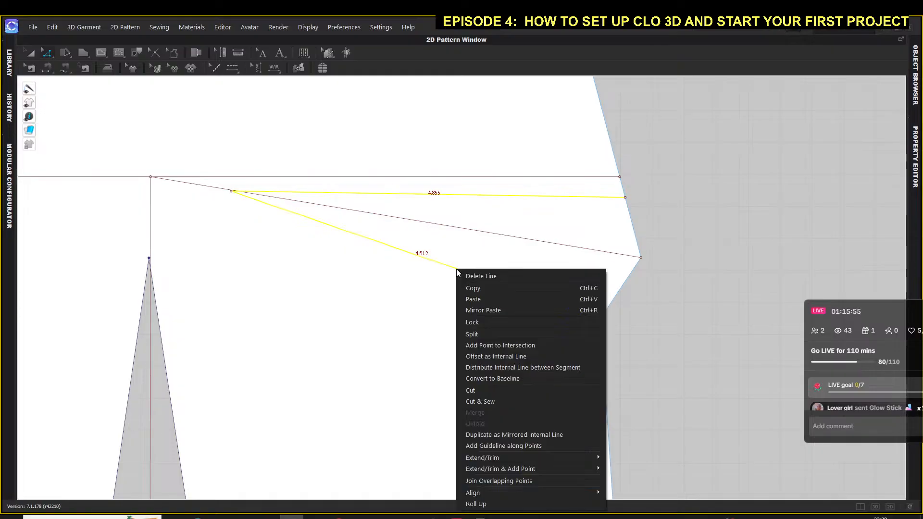
click(477, 390)
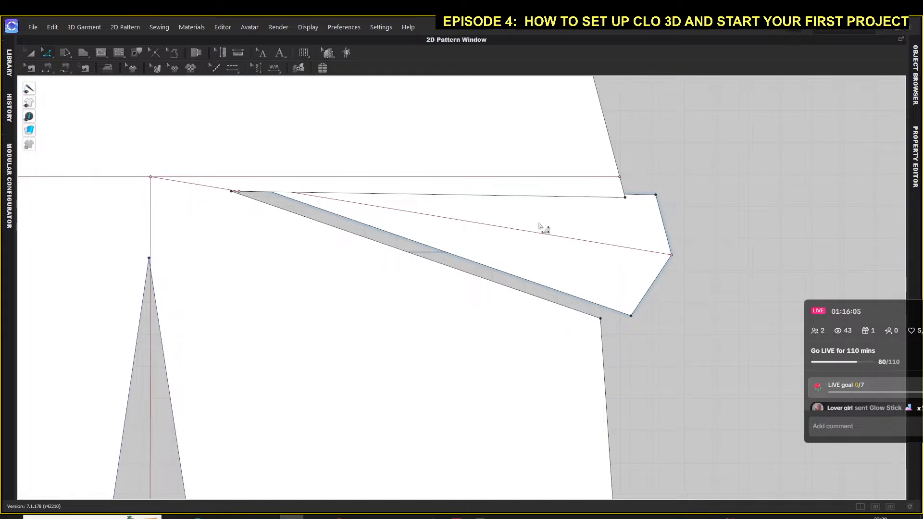
Step: Remove the cut-out bust dart wedge from the front bodice's side
scroll(602, 234, down, 1)
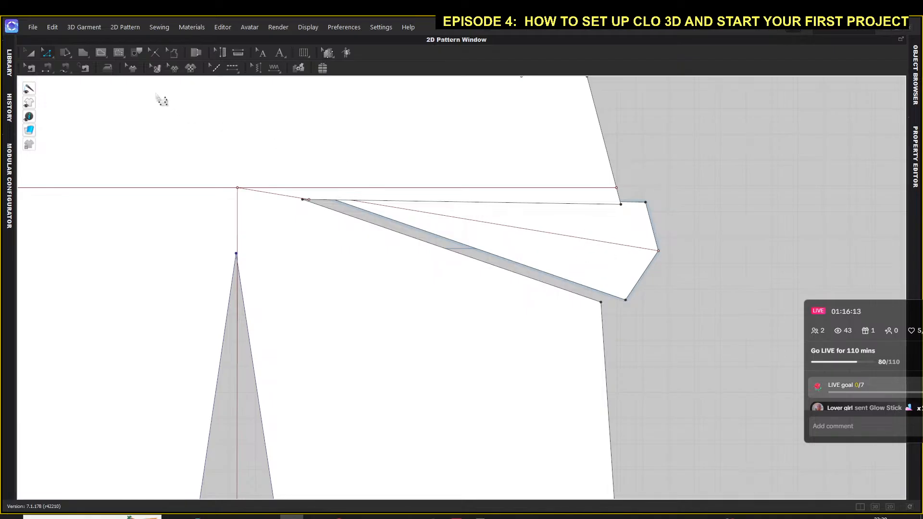
click(28, 52)
click(570, 262)
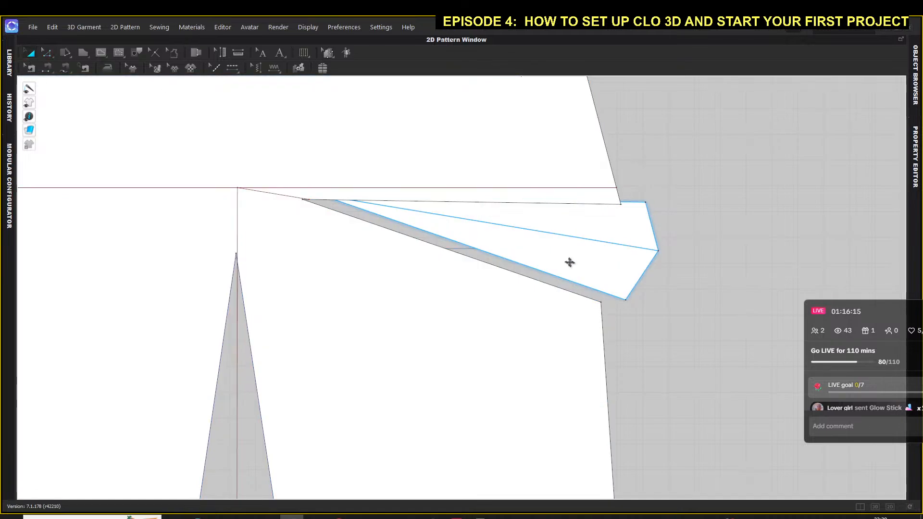
drag(570, 262, 810, 206)
key(ctrl+z)
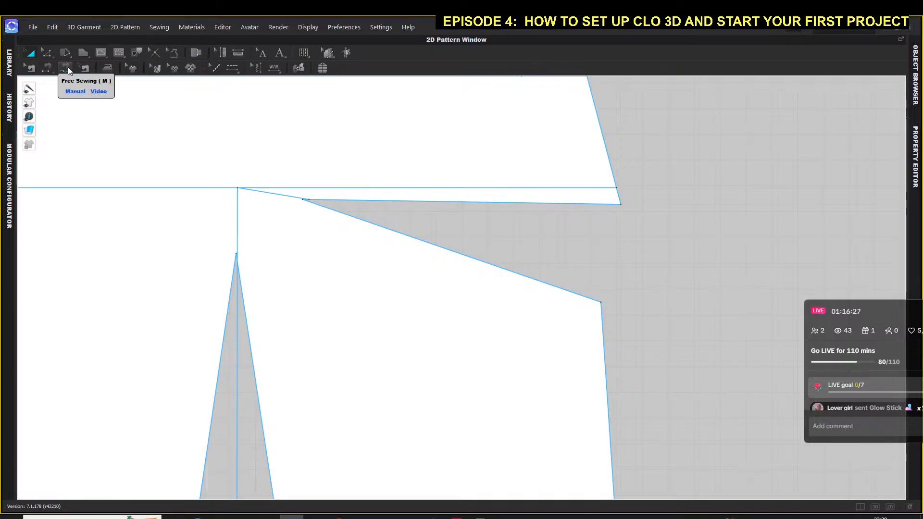
Step: Sew the bust dart's upper leg to its lower leg using Segment Sewing
click(48, 68)
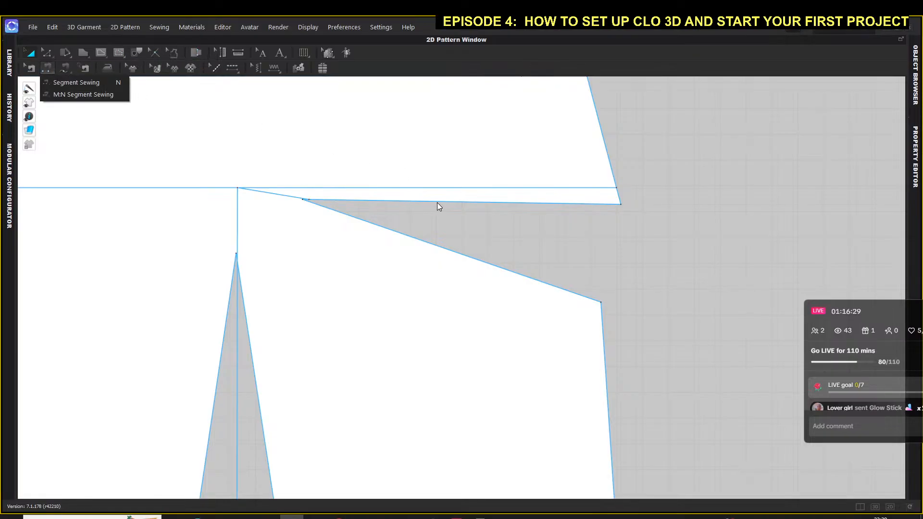
click(81, 82)
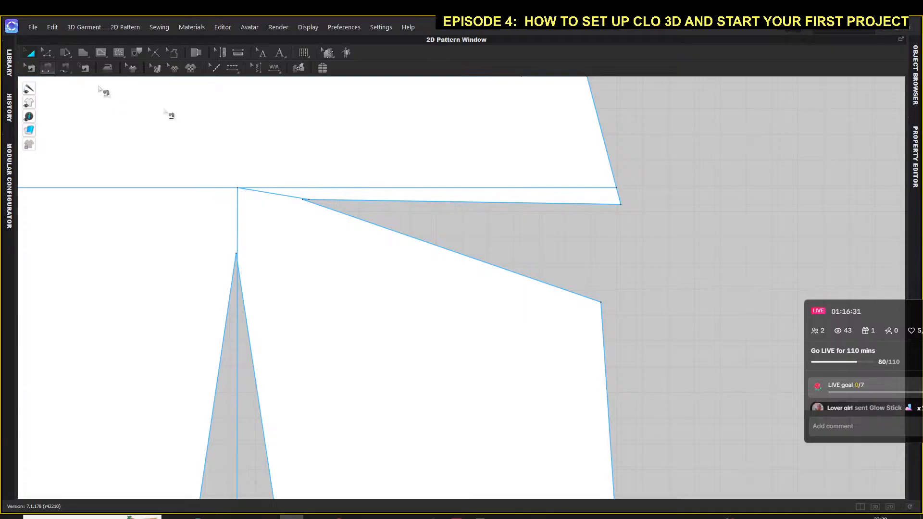
click(457, 203)
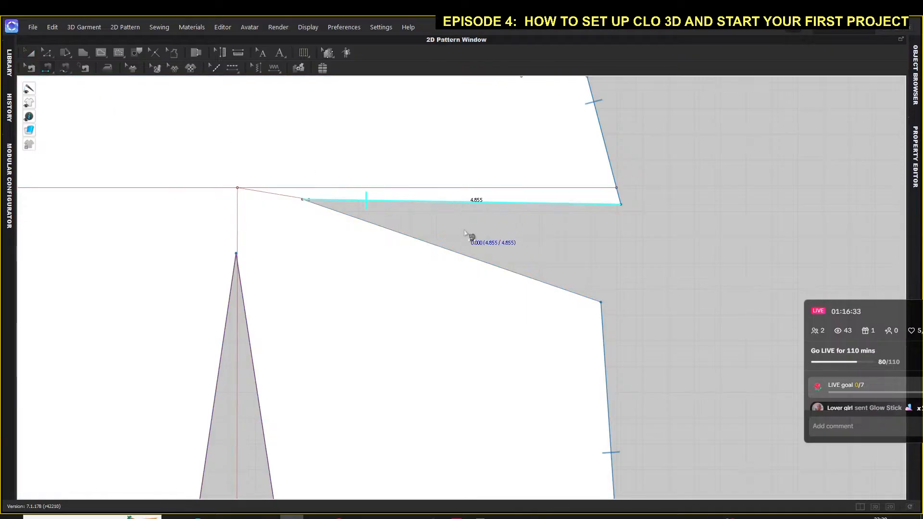
click(472, 259)
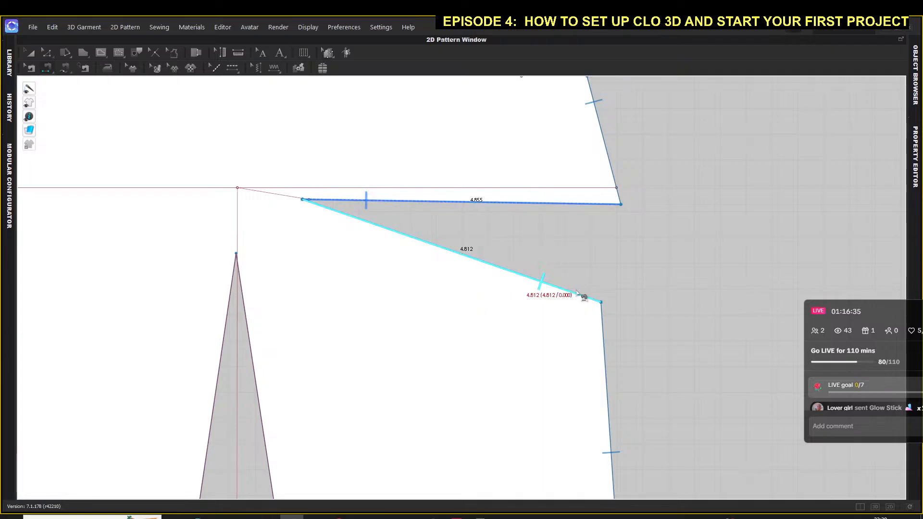
scroll(591, 282, down, 4)
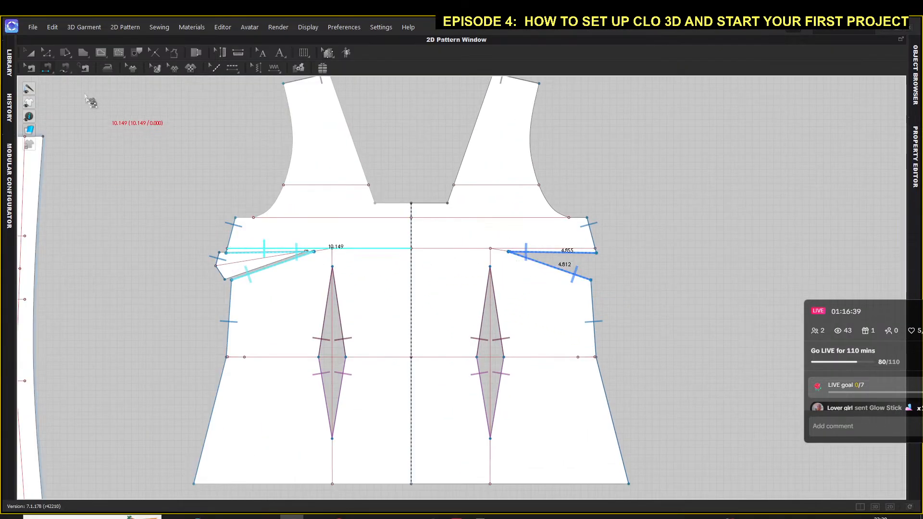
Step: Delete the cut-out bust dart wedge on the opposite side of the front bodice and check the dart seams
click(27, 52)
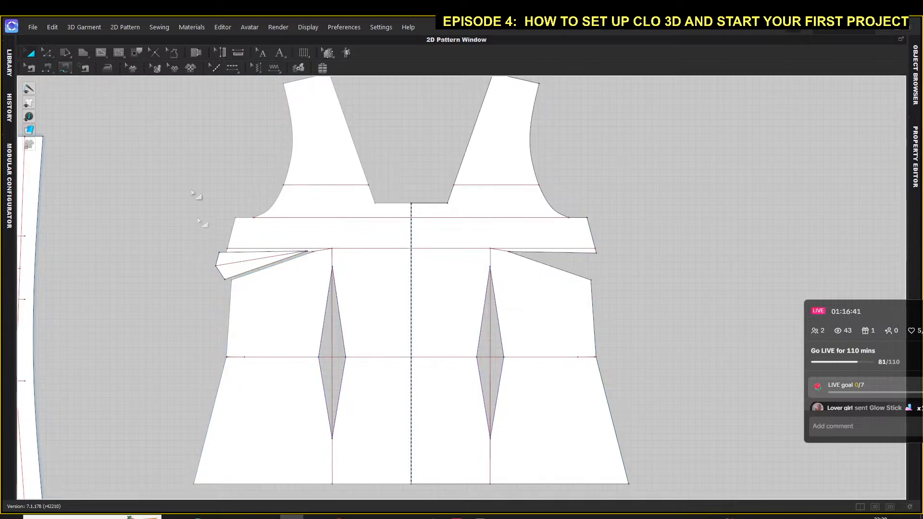
click(241, 267)
click(240, 269)
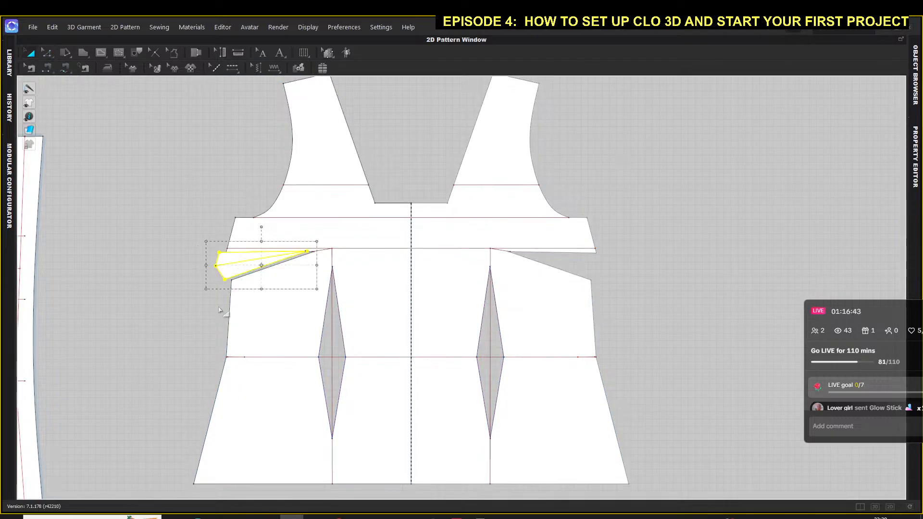
key(Delete)
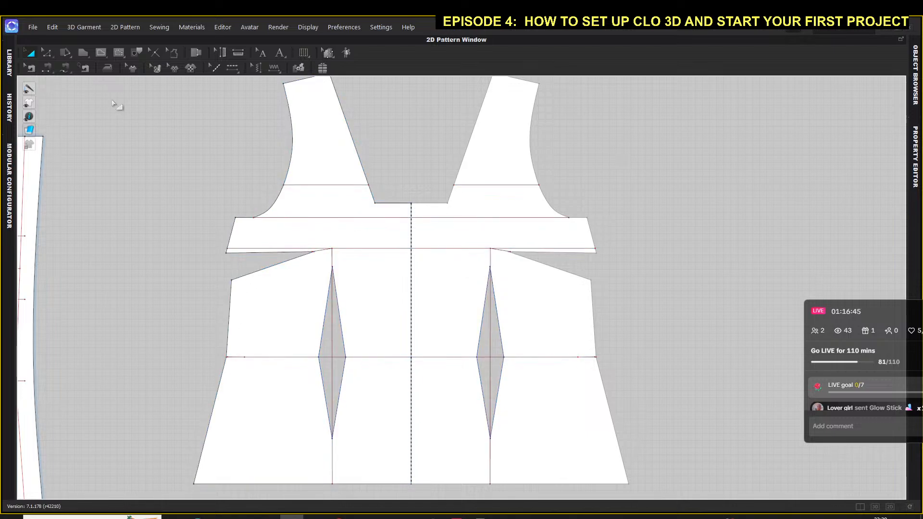
click(48, 67)
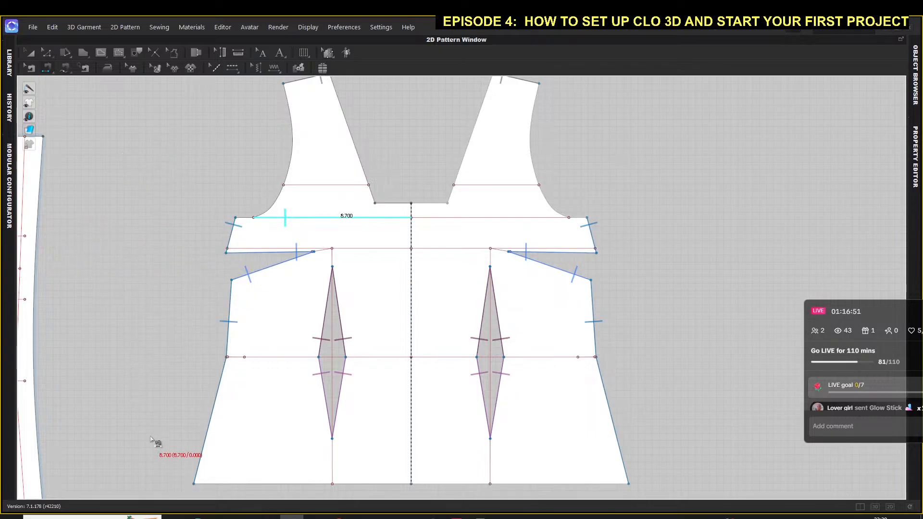
click(29, 51)
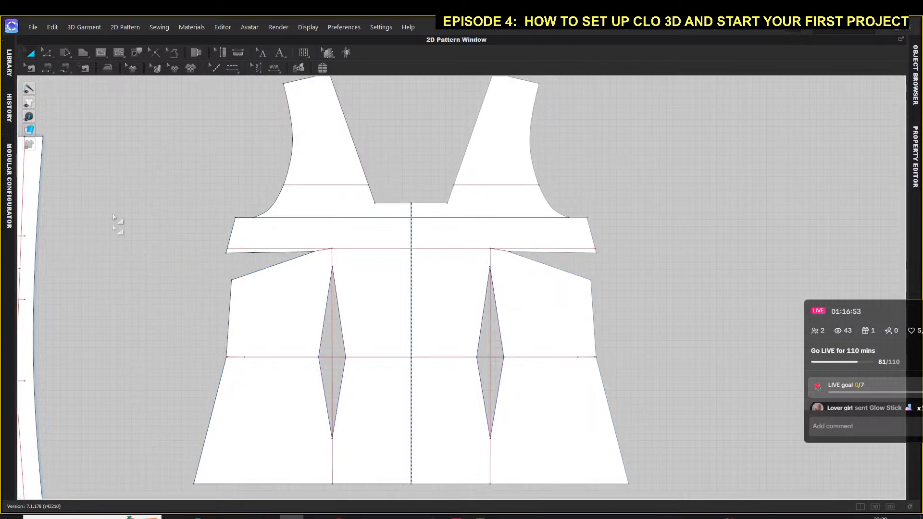
Step: Try to cut the diamond-shaped waist dart out of the back bodice piece with the Cut command
right_click(189, 244)
click(180, 213)
middle_drag(159, 216, 594, 209)
middle_drag(261, 336, 331, 268)
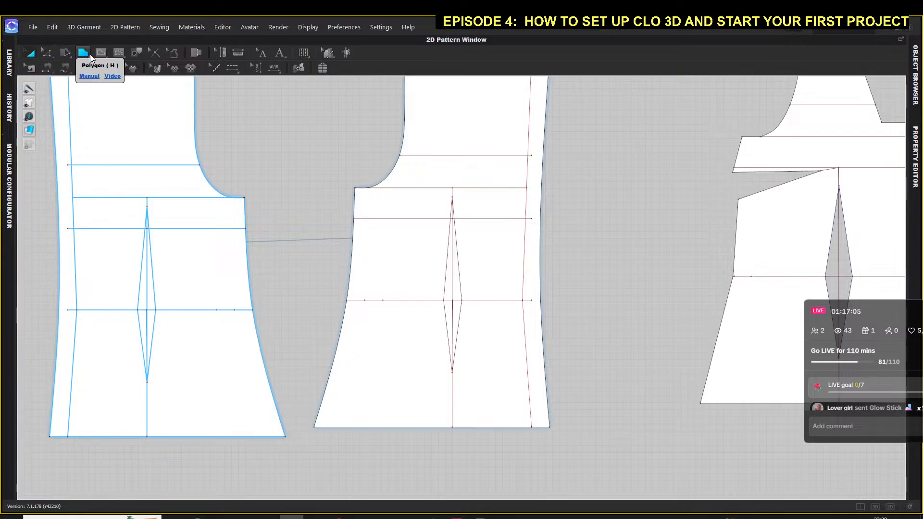
click(456, 261)
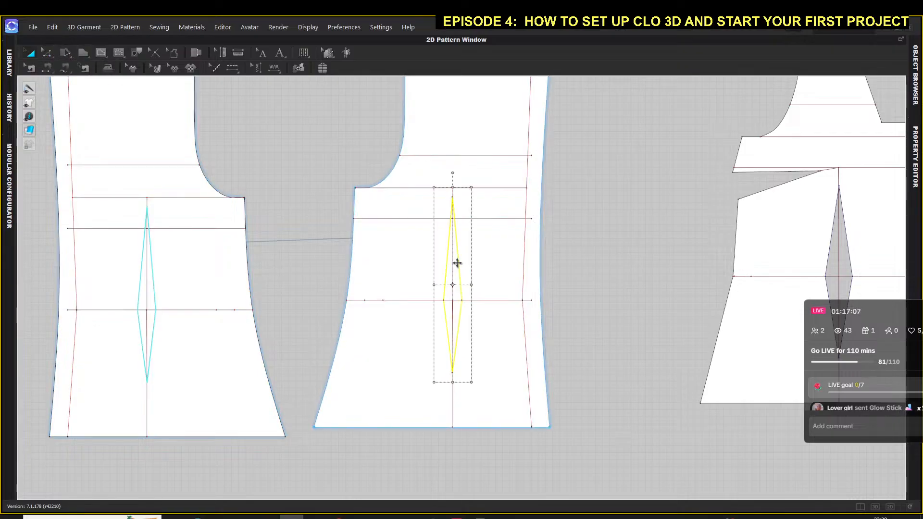
click(253, 131)
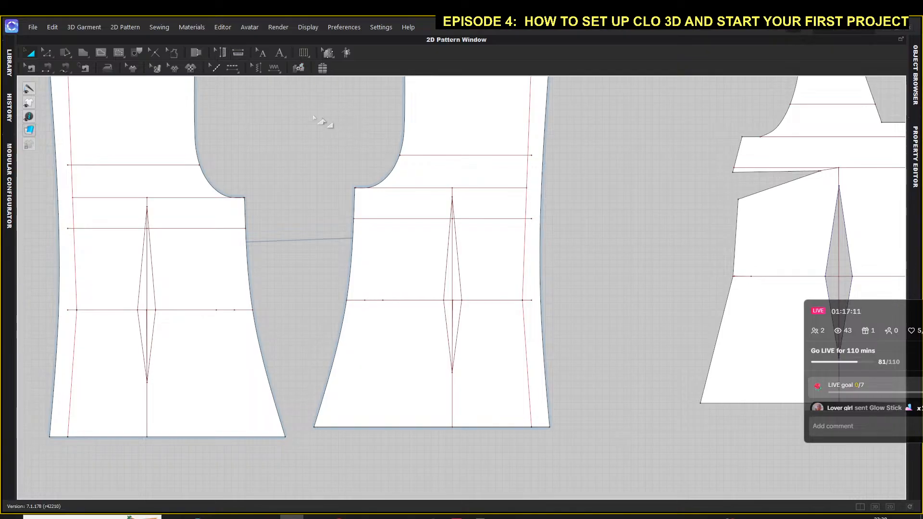
click(47, 52)
click(30, 53)
click(463, 289)
click(462, 289)
right_click(462, 289)
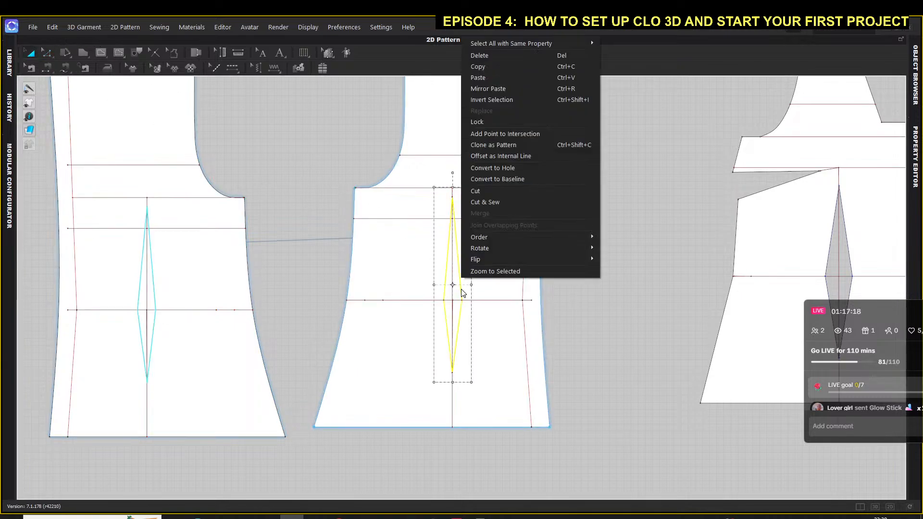
click(481, 191)
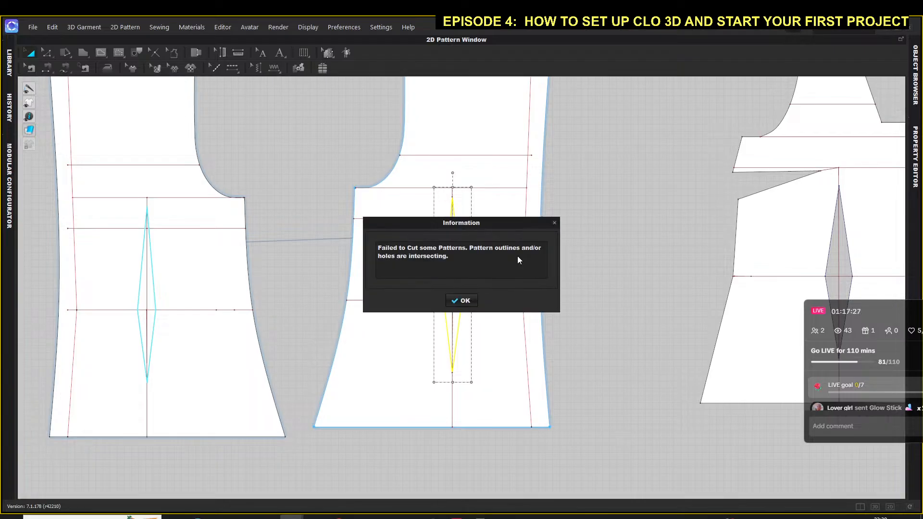
click(463, 302)
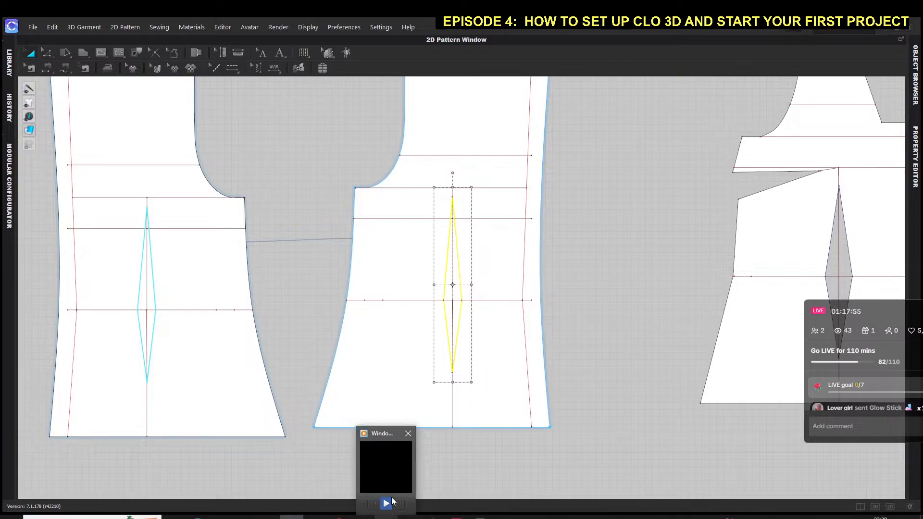
click(388, 503)
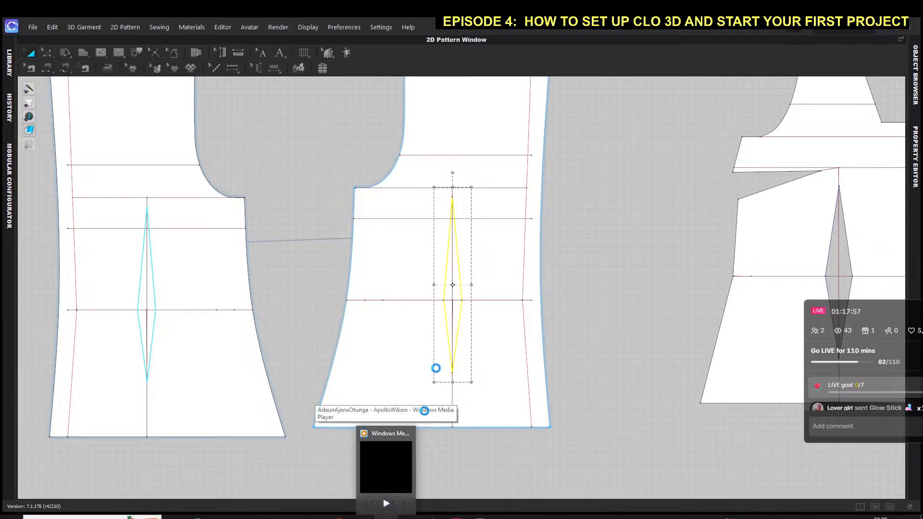
mouse_move(387, 517)
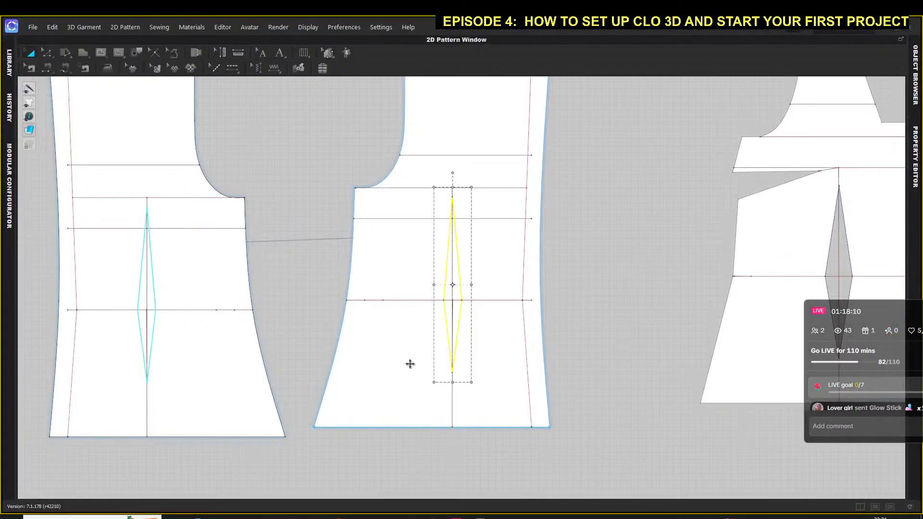
click(410, 364)
scroll(410, 364, up, 5)
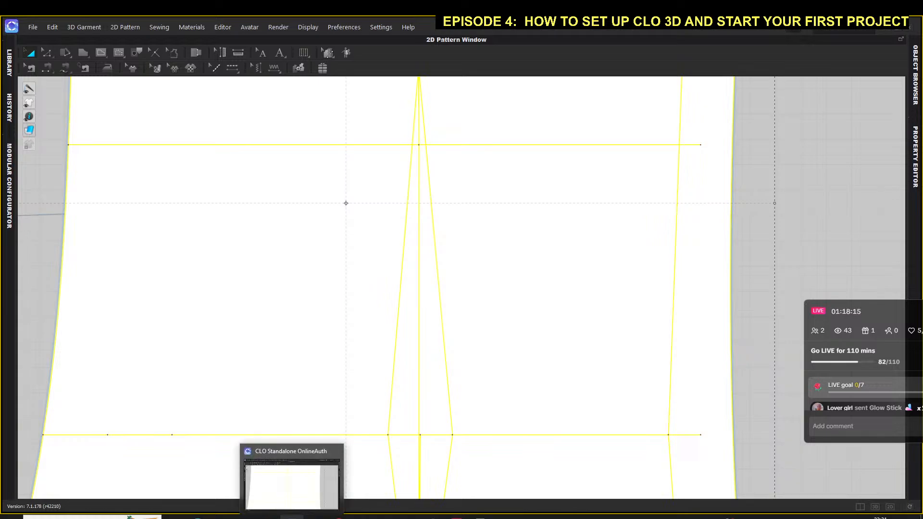
scroll(403, 343, up, 3)
scroll(403, 343, down, 6)
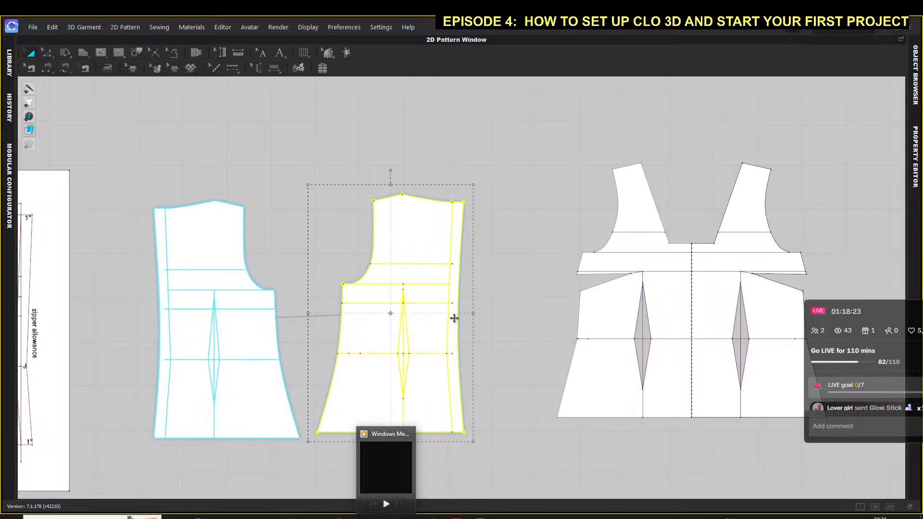
scroll(246, 240, up, 3)
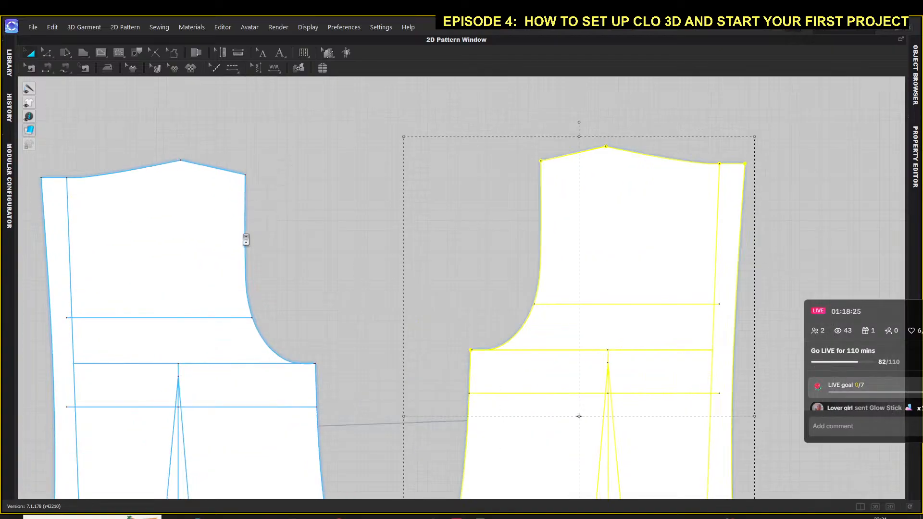
Step: Convert the diamond-shaped waist dart in the back bodice piece to a hole
right_drag(288, 237, 298, 150)
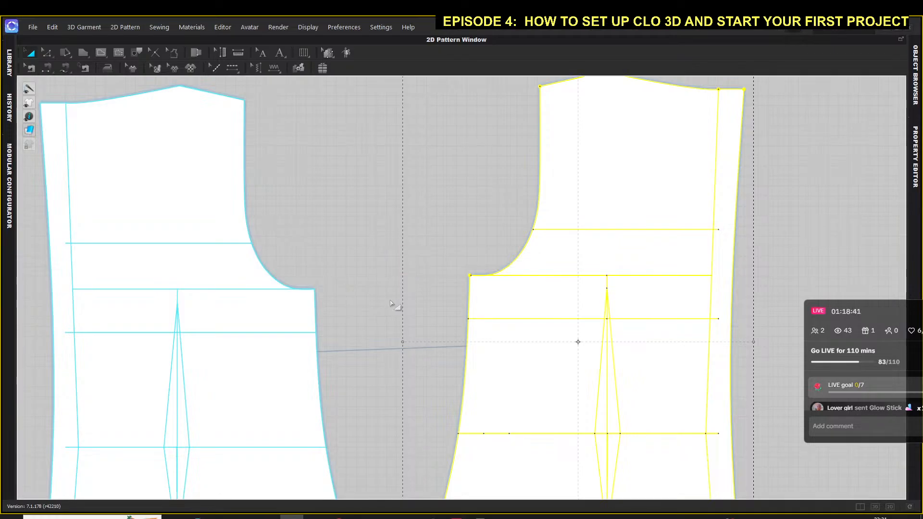
scroll(387, 325, up, 5)
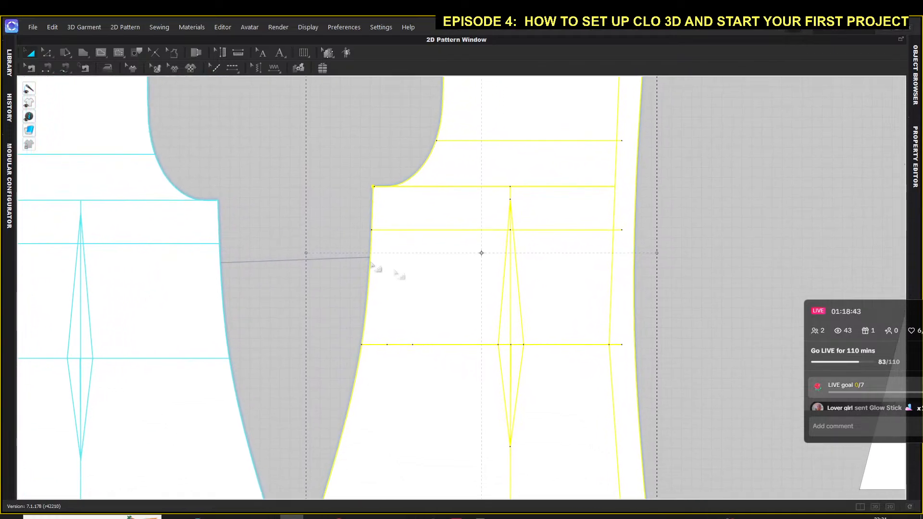
click(523, 331)
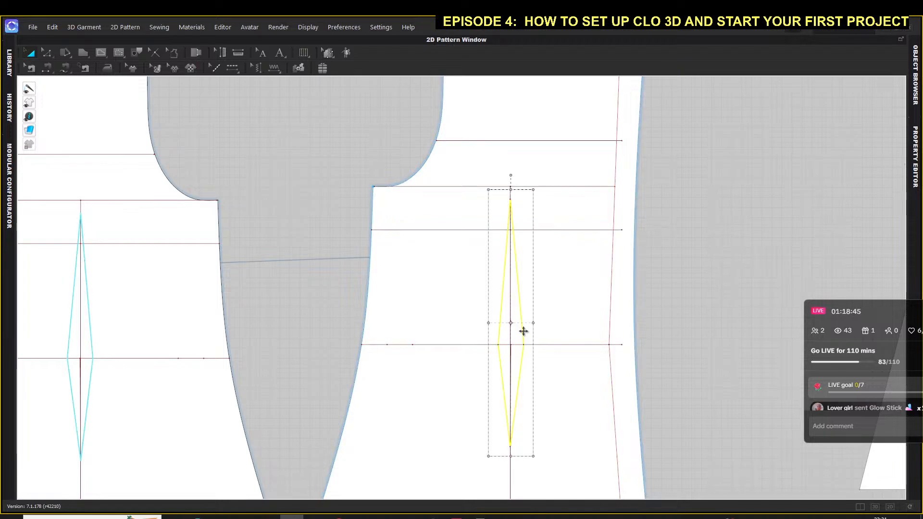
right_click(523, 331)
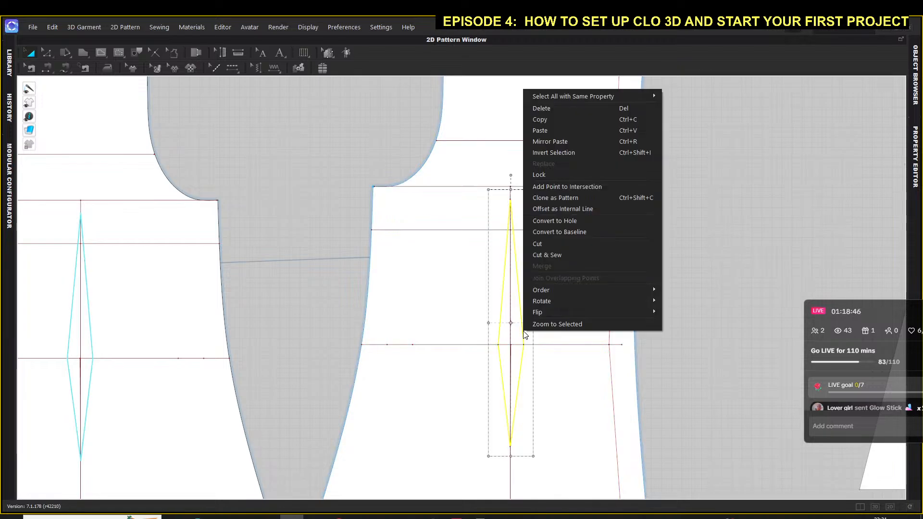
click(546, 224)
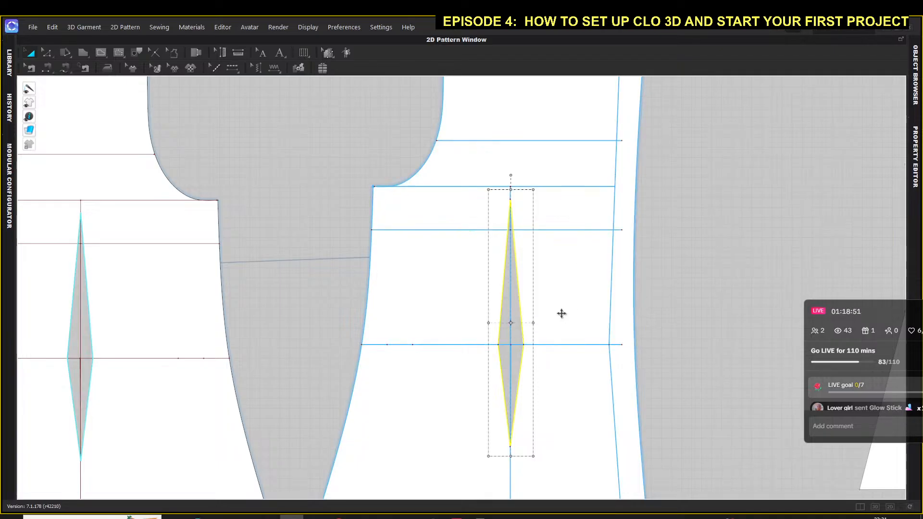
Step: Sew the two upper legs of the back waist dart together, and likewise the two lower legs, using Segment Sewing
scroll(567, 277, up, 4)
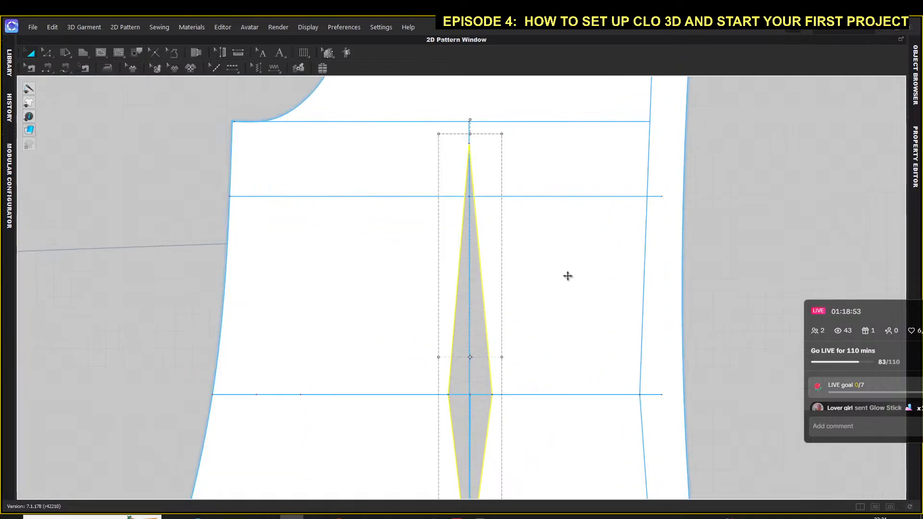
scroll(513, 246, down, 1)
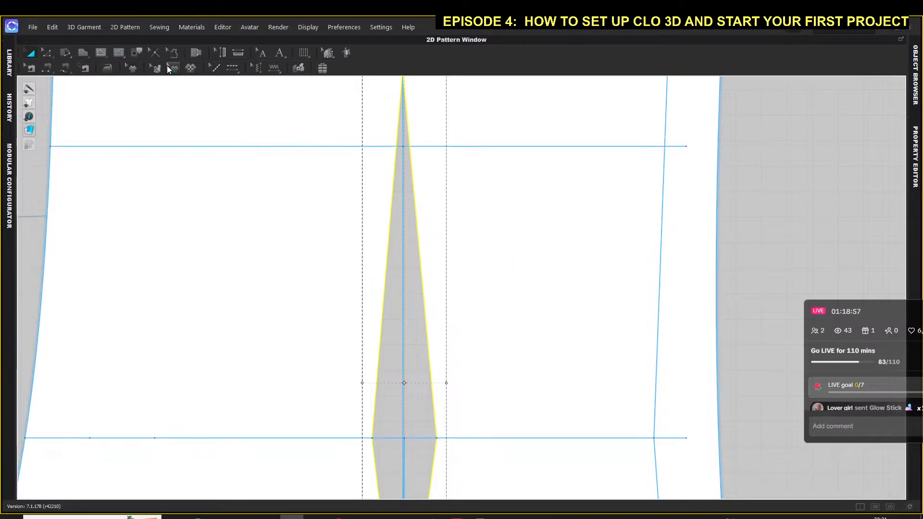
click(45, 68)
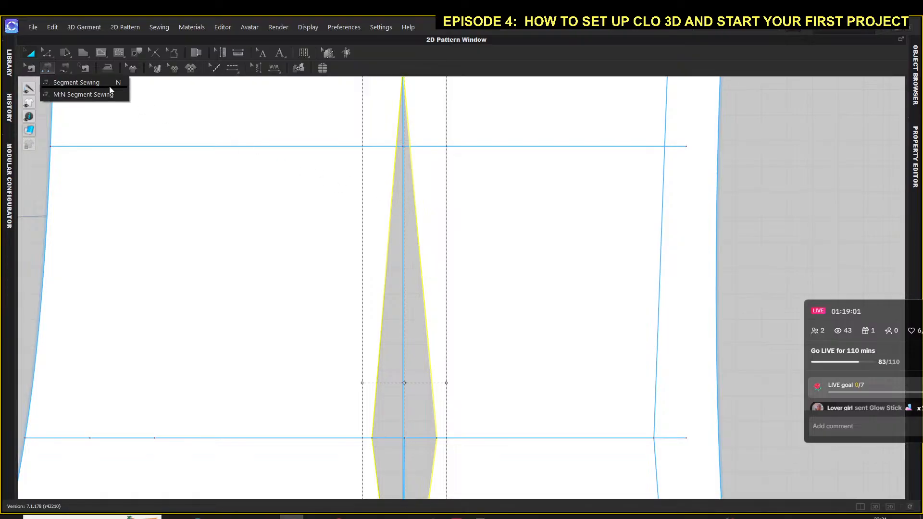
click(96, 82)
click(391, 219)
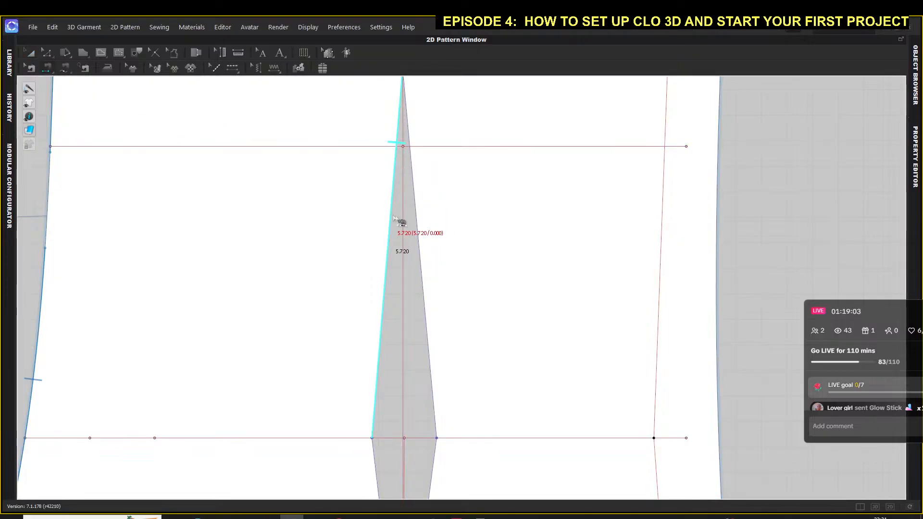
click(423, 233)
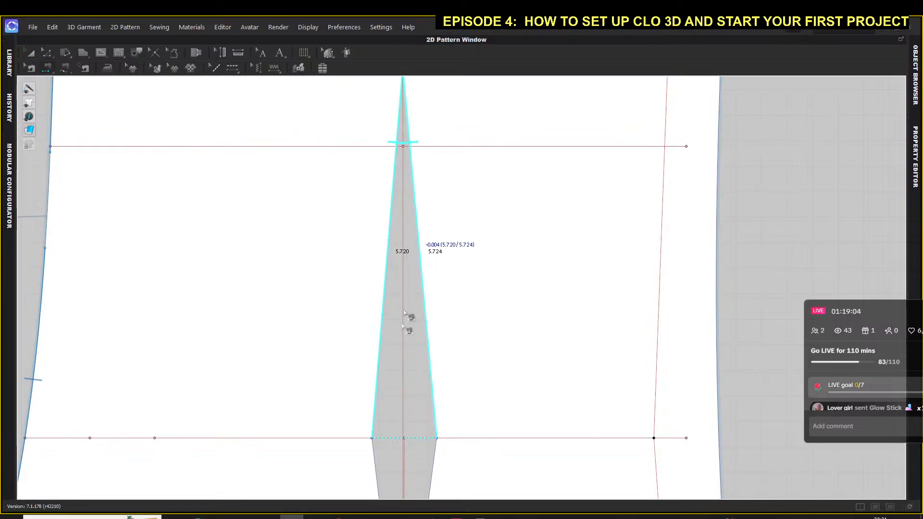
click(377, 469)
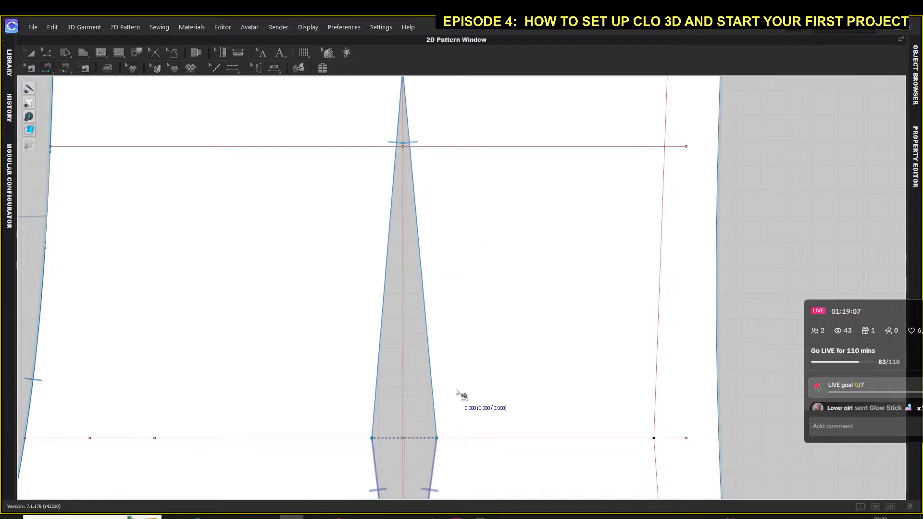
scroll(459, 395, down, 5)
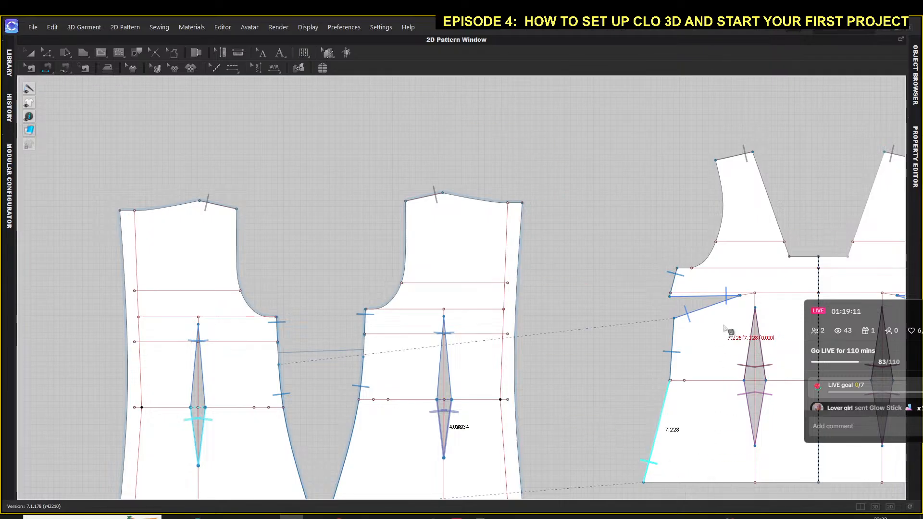
Step: Unfreeze the front bodice piece on the avatar in the 3D view and apply Strengthen to it
click(875, 507)
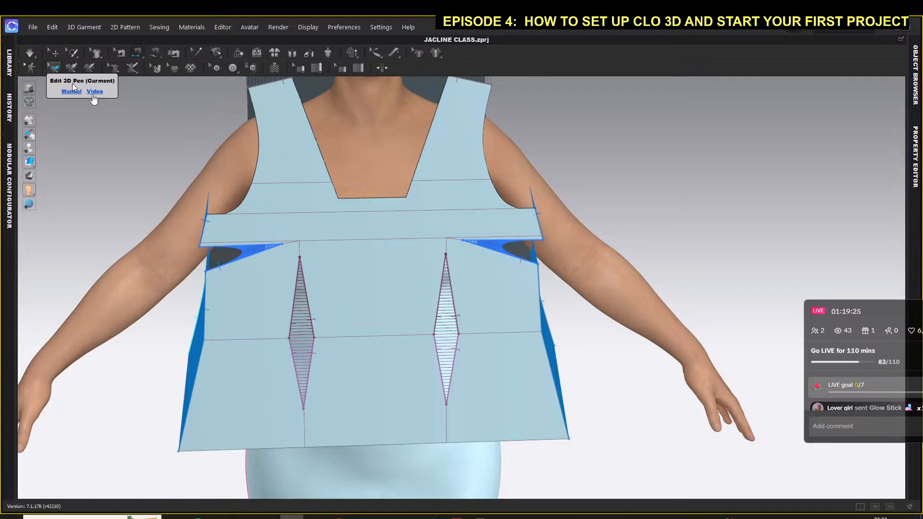
click(54, 52)
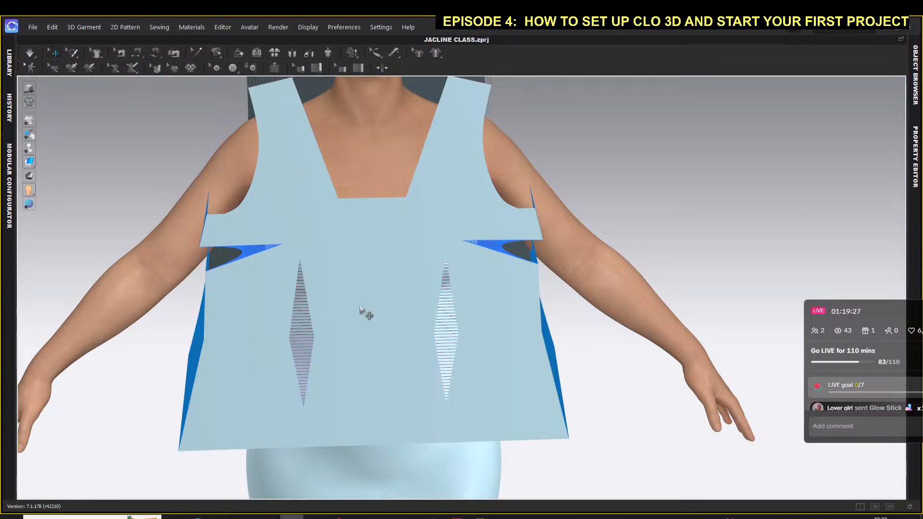
click(370, 291)
right_click(370, 291)
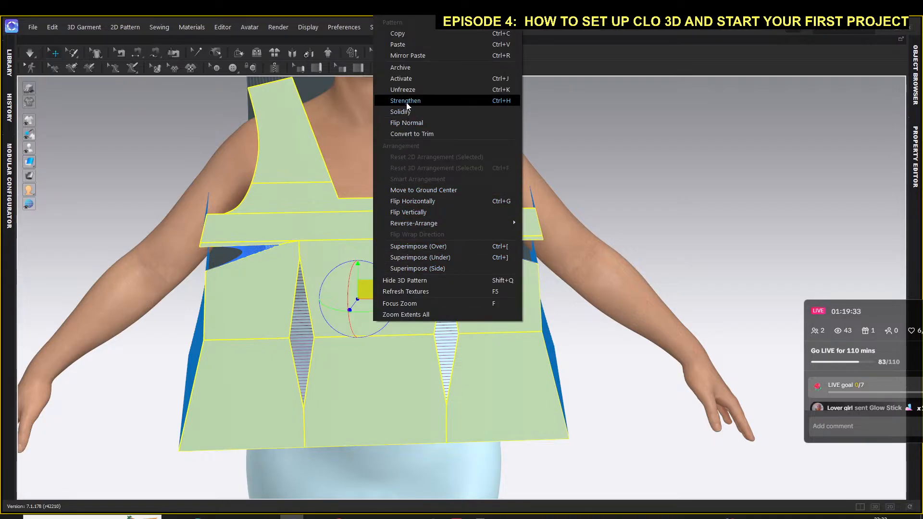
click(405, 89)
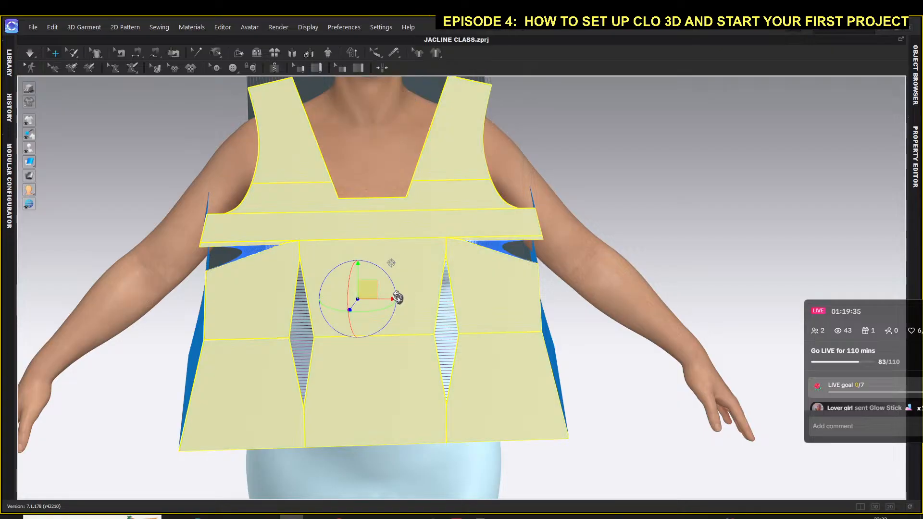
right_click(367, 294)
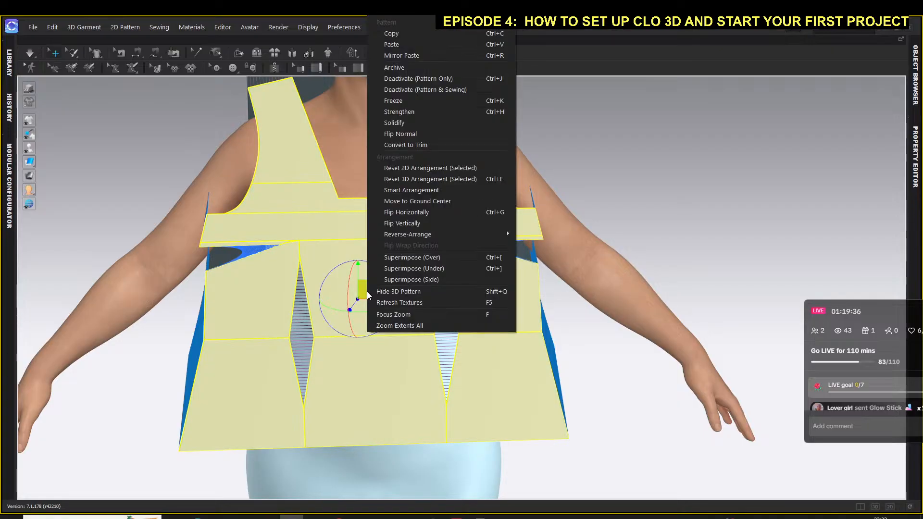
click(402, 111)
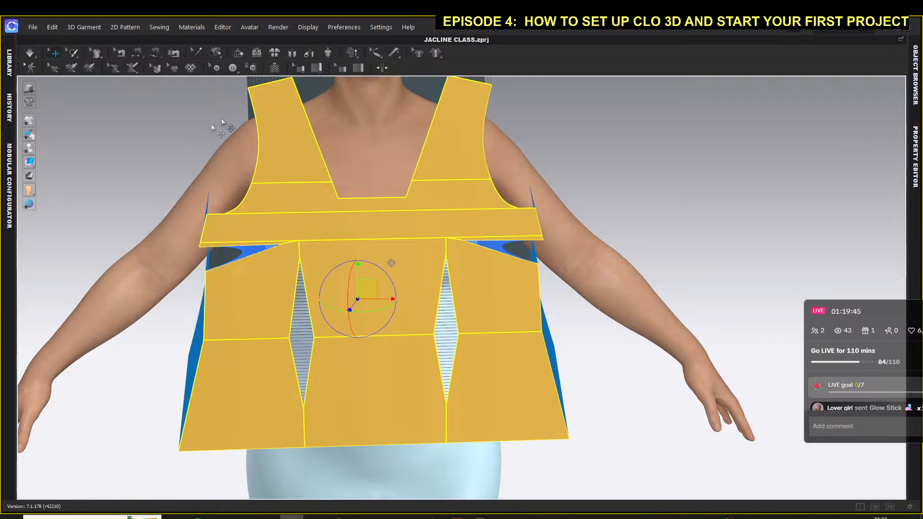
Step: Unfreeze the back bodice piece on the avatar's left side of the zipper opening and strengthen it
right_drag(83, 232, 305, 221)
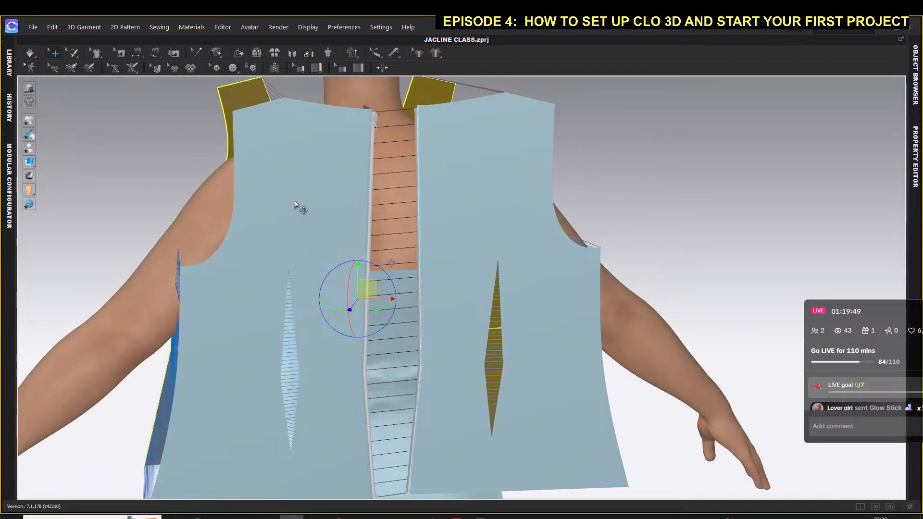
click(298, 205)
right_click(307, 195)
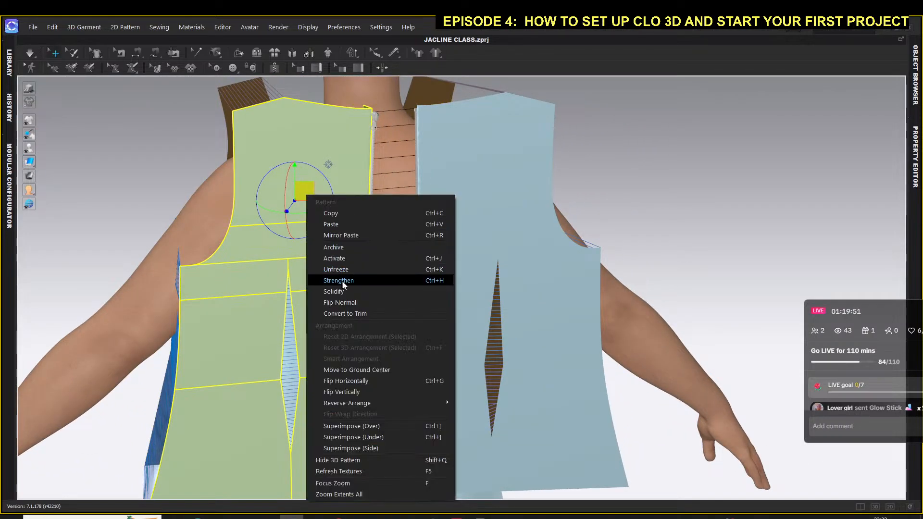
click(332, 259)
right_click(306, 192)
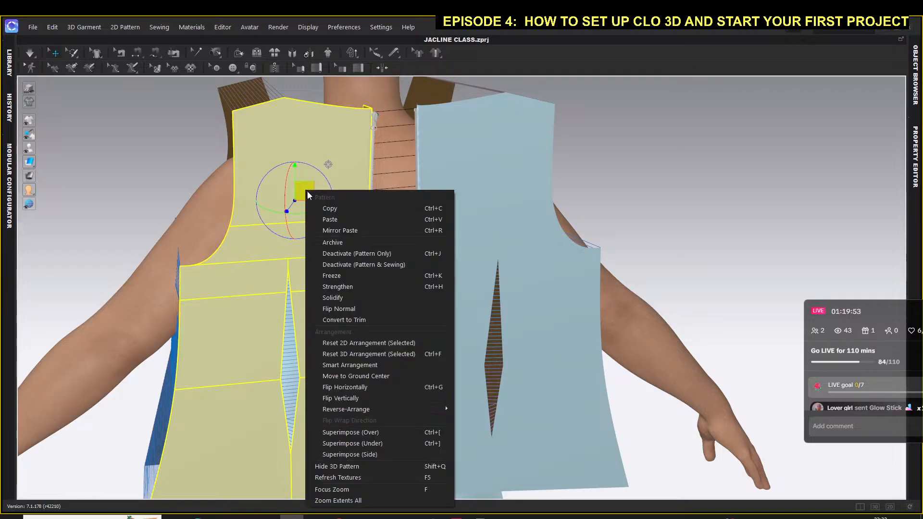
click(339, 287)
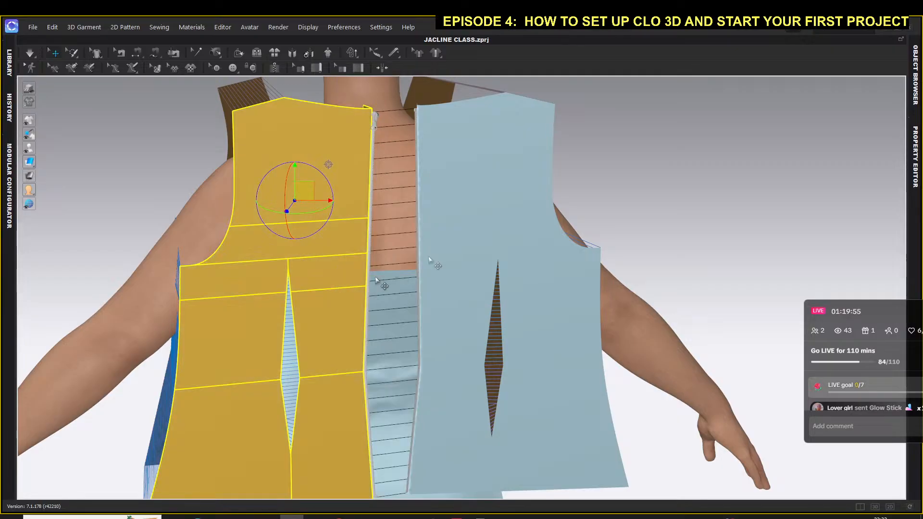
Step: Unfreeze and strengthen the back bodice piece on the avatar's right side of the zipper opening
right_click(489, 224)
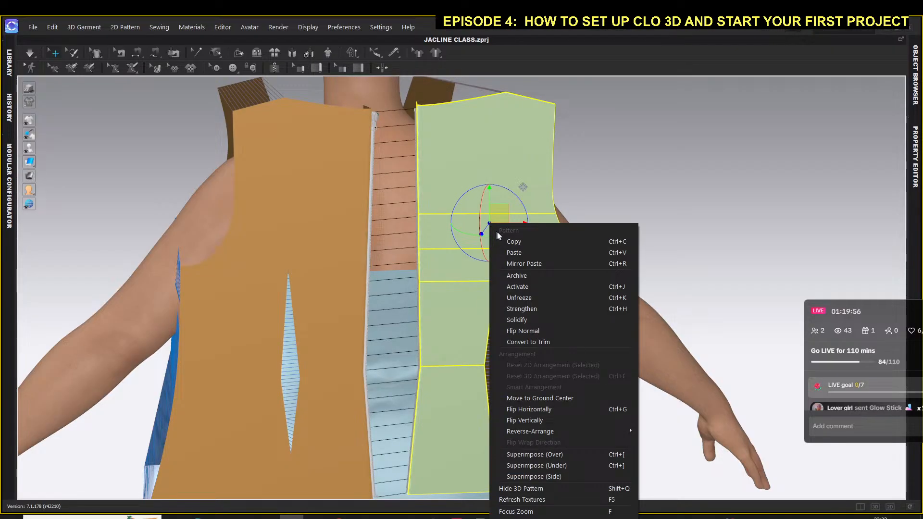
click(520, 296)
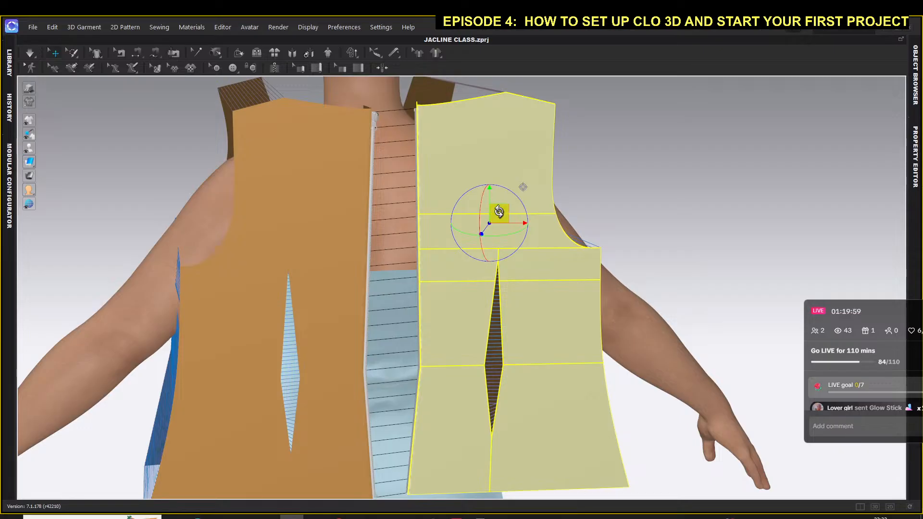
right_click(499, 212)
click(534, 307)
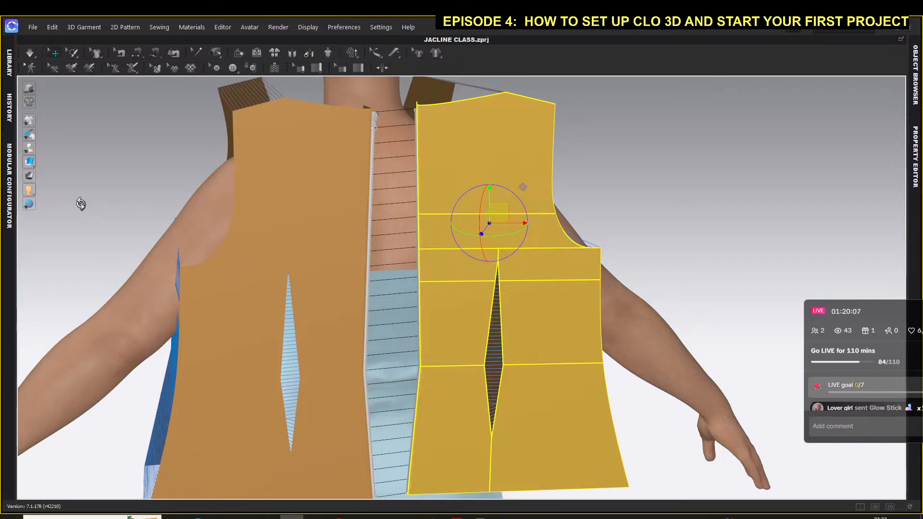
Step: Turn on the avatar's X-Ray joints display with the front of the avatar in view
right_drag(83, 202, 298, 200)
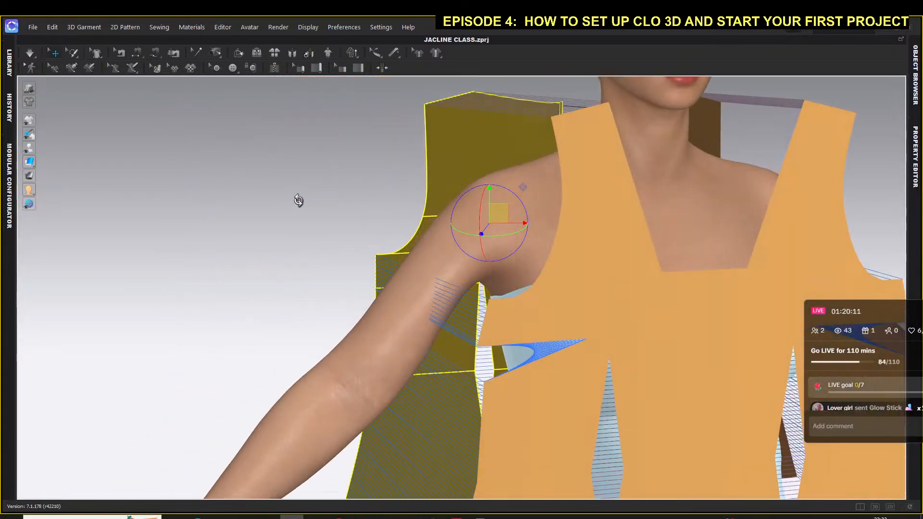
middle_drag(265, 188, 98, 197)
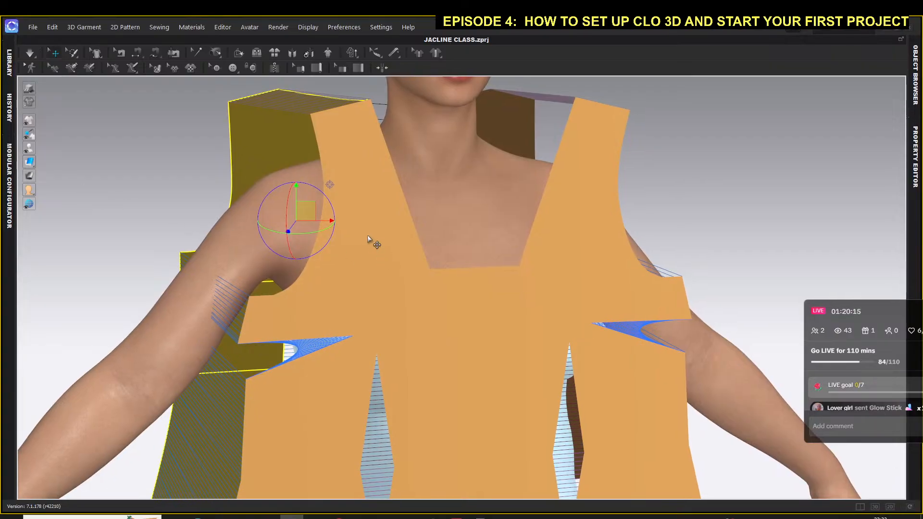
scroll(659, 250, down, 5)
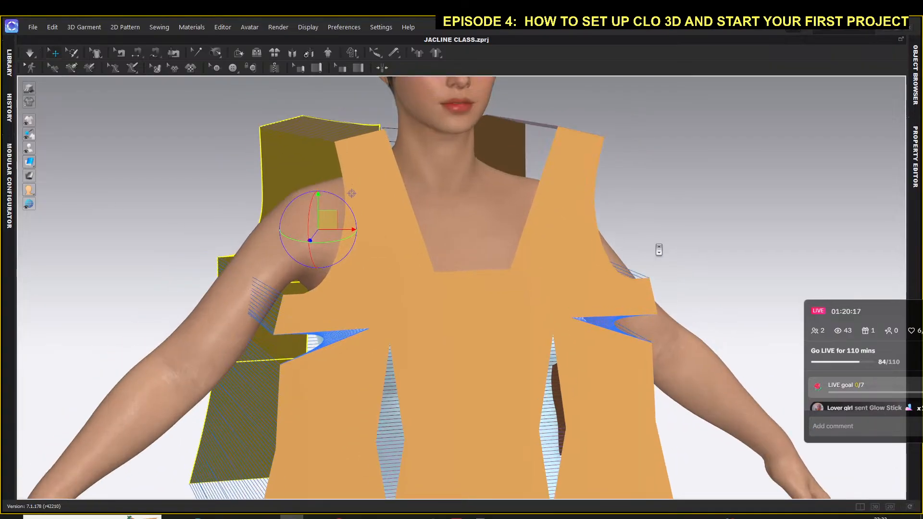
scroll(658, 250, down, 2)
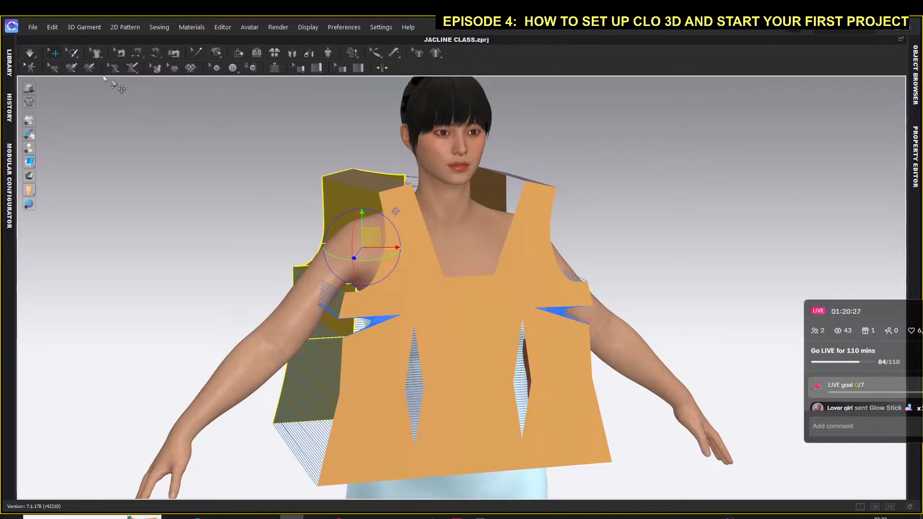
click(28, 149)
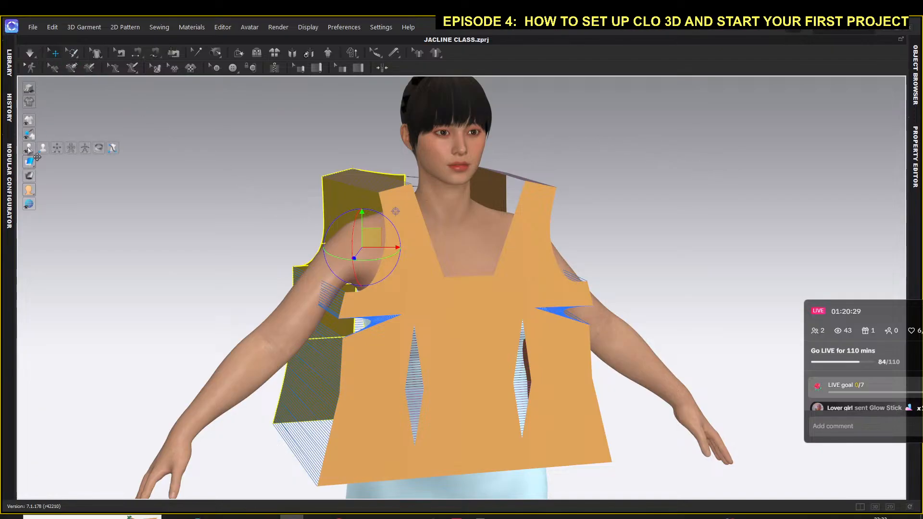
click(85, 149)
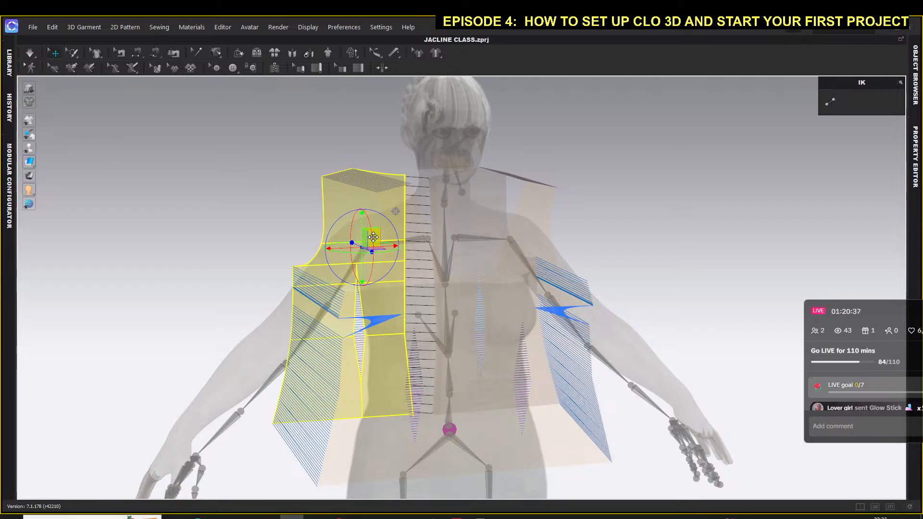
Step: Raise both of the avatar's arms to nearly horizontal by rotating the left shoulder joint, and hide the X-Ray joints
click(233, 231)
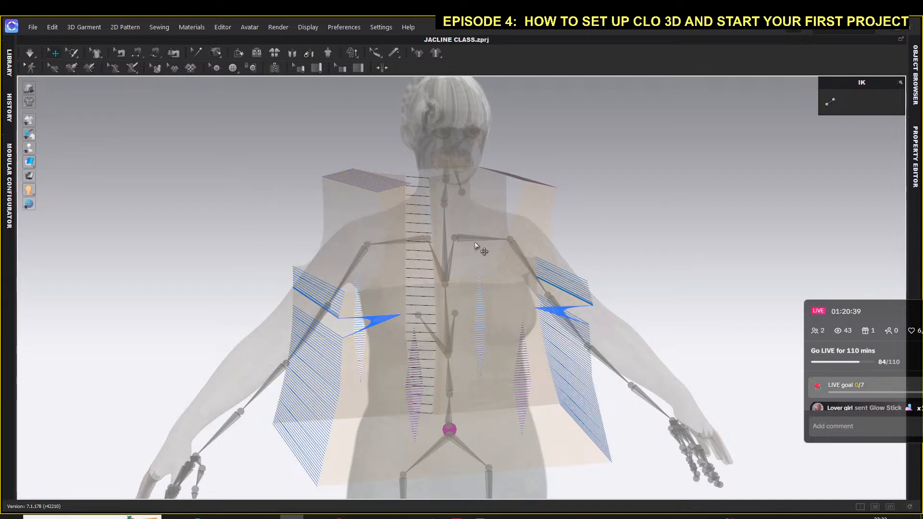
click(509, 238)
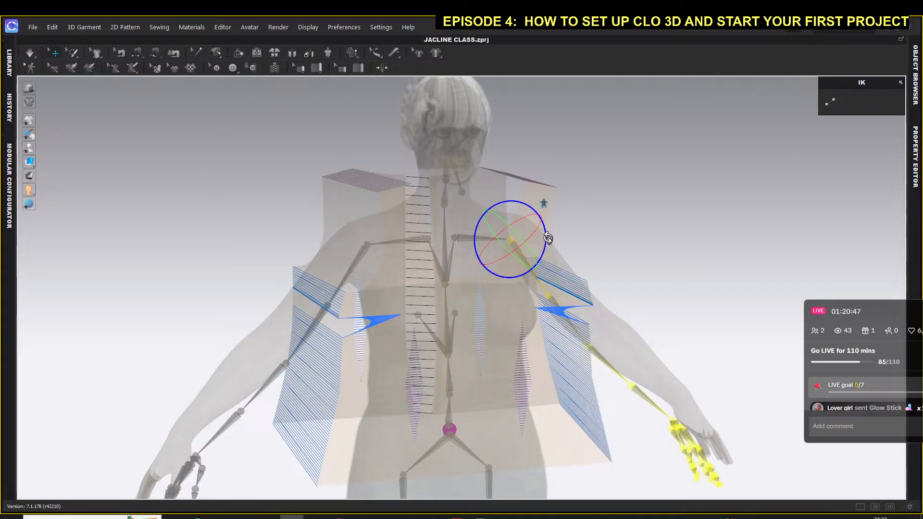
drag(549, 238, 562, 186)
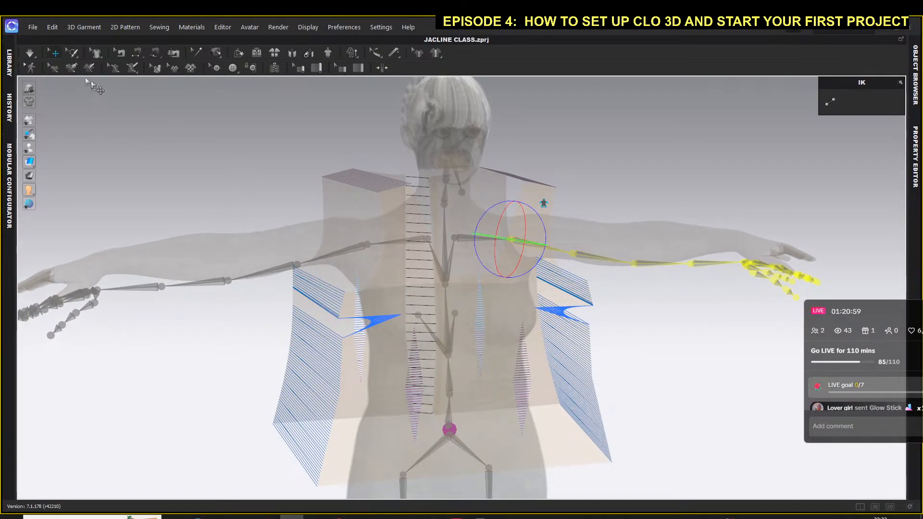
mouse_move(27, 149)
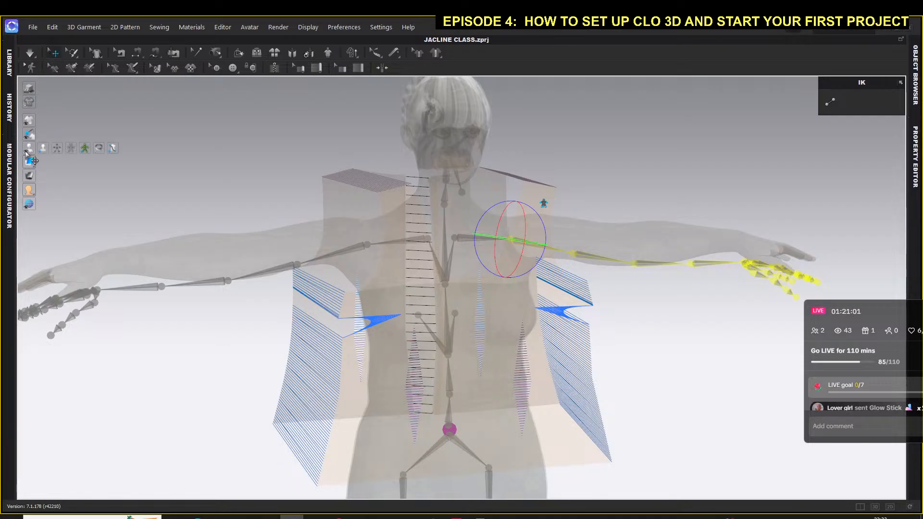
click(85, 147)
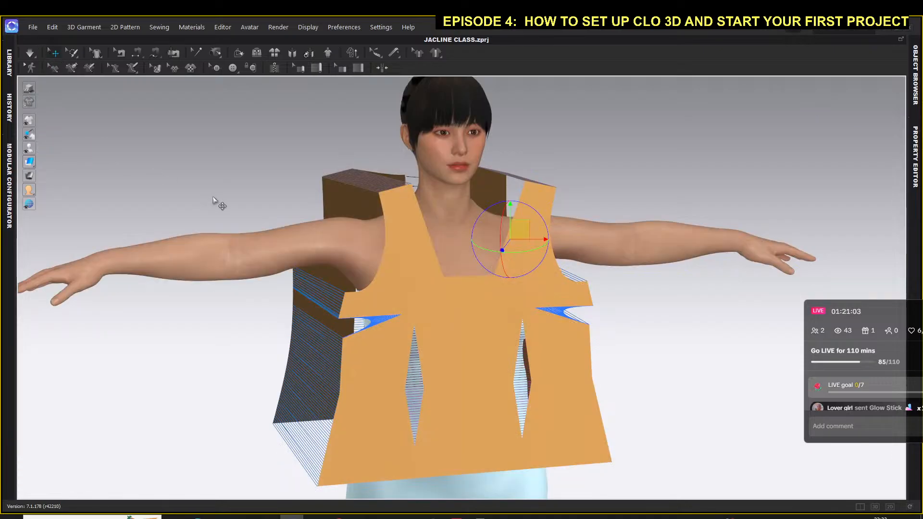
Step: Reverse the twisted sewing of the front side bust dart on the avatar's left using Edit Sewing
right_drag(666, 319, 226, 313)
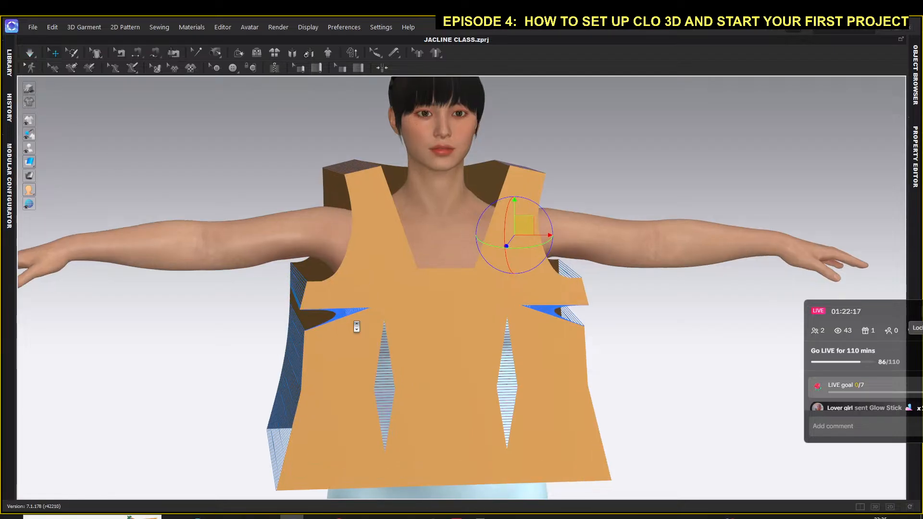
scroll(357, 327, up, 5)
scroll(356, 327, up, 2)
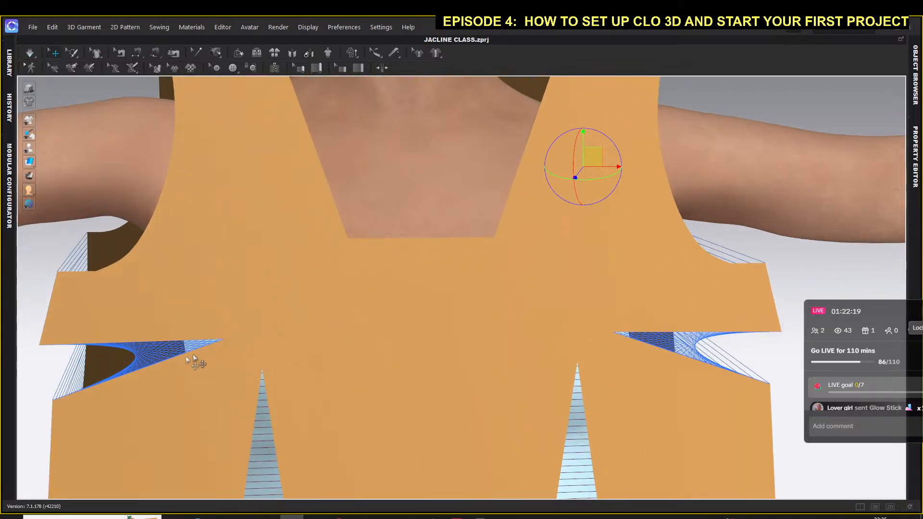
click(144, 356)
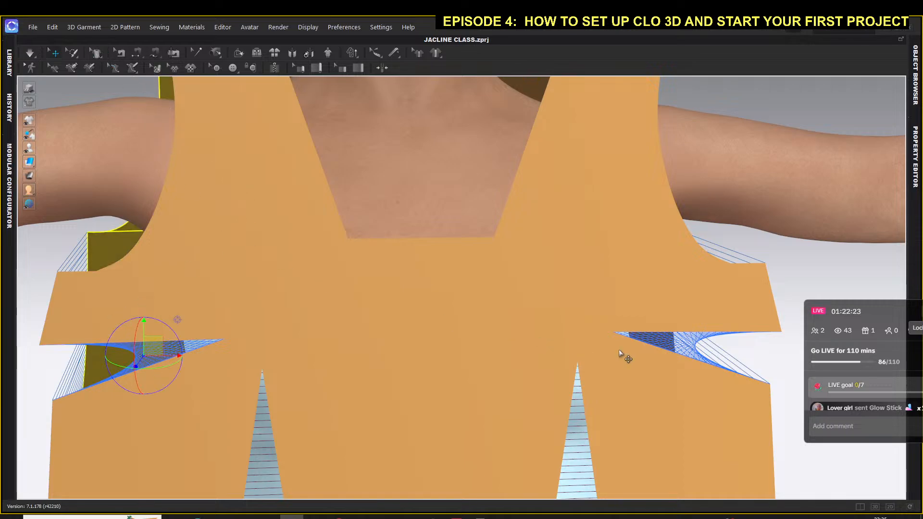
scroll(683, 346, up, 1)
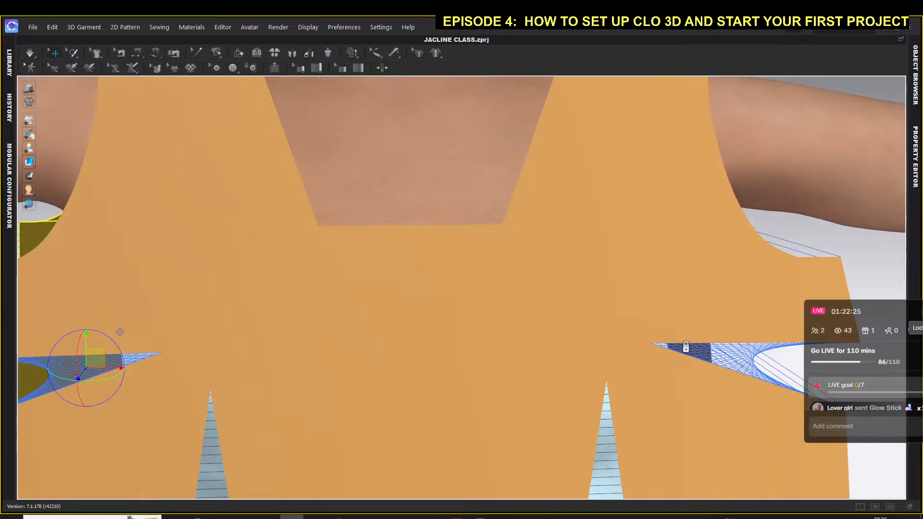
right_drag(726, 361, 723, 326)
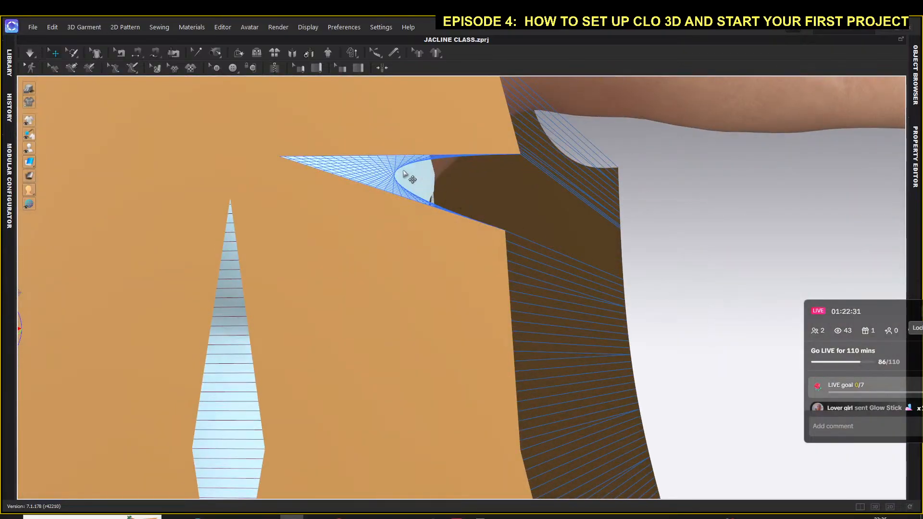
click(120, 53)
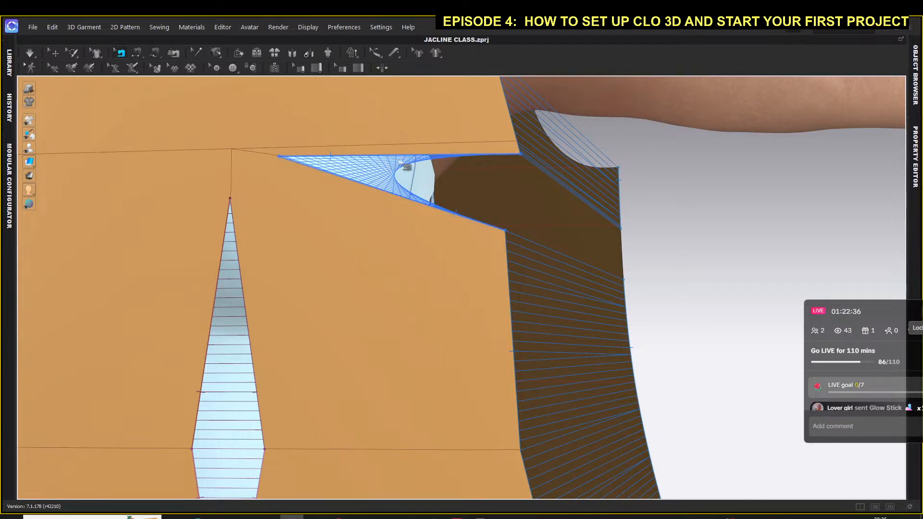
right_click(432, 152)
click(404, 159)
right_click(413, 158)
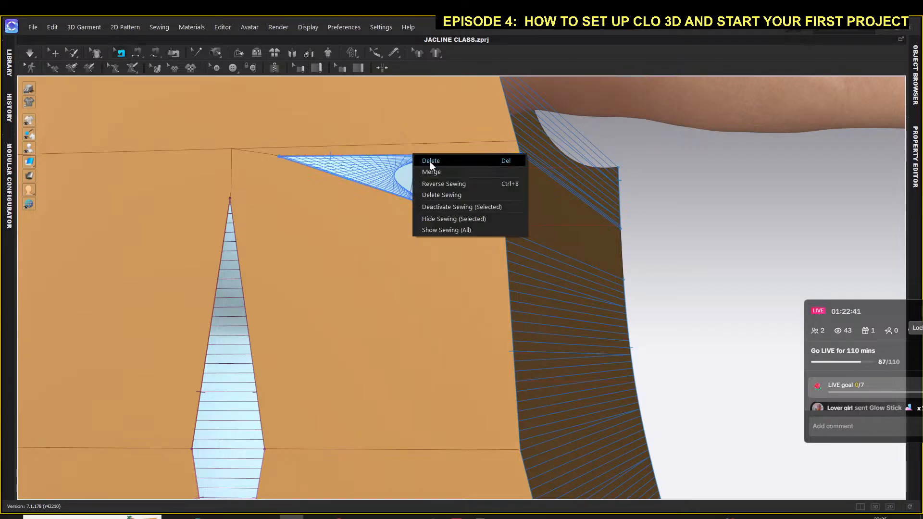
click(450, 183)
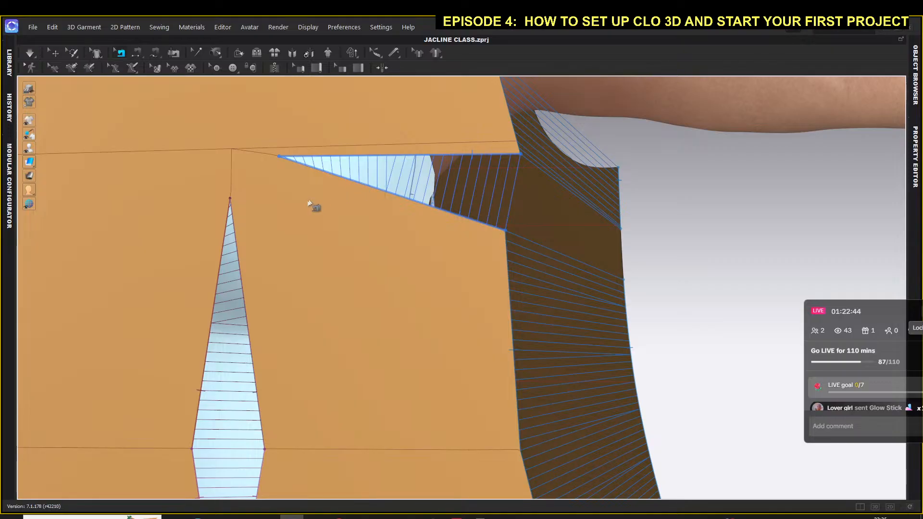
Step: Examine the sewing lines of the other bust dart, the back waist darts and the centre-back opening around the bodice
middle_drag(245, 271, 492, 250)
scroll(492, 250, down, 2)
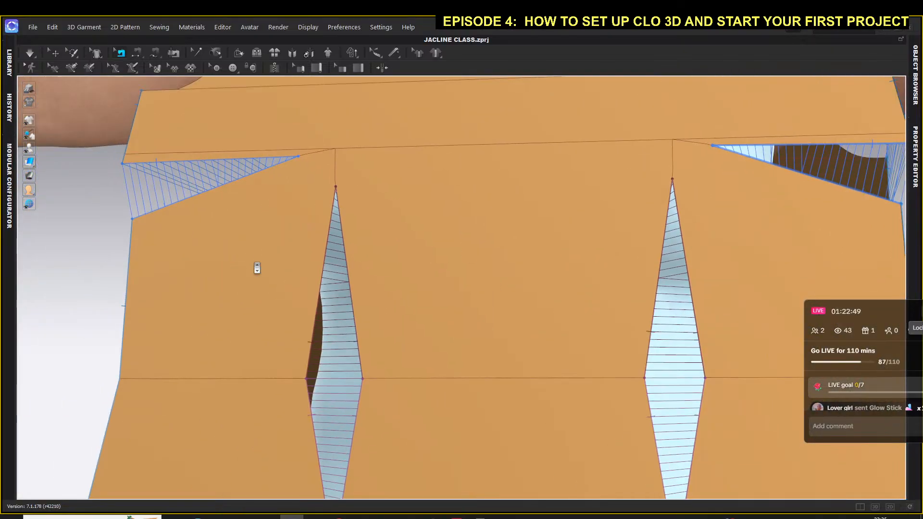
right_drag(91, 266, 313, 262)
right_drag(150, 269, 356, 256)
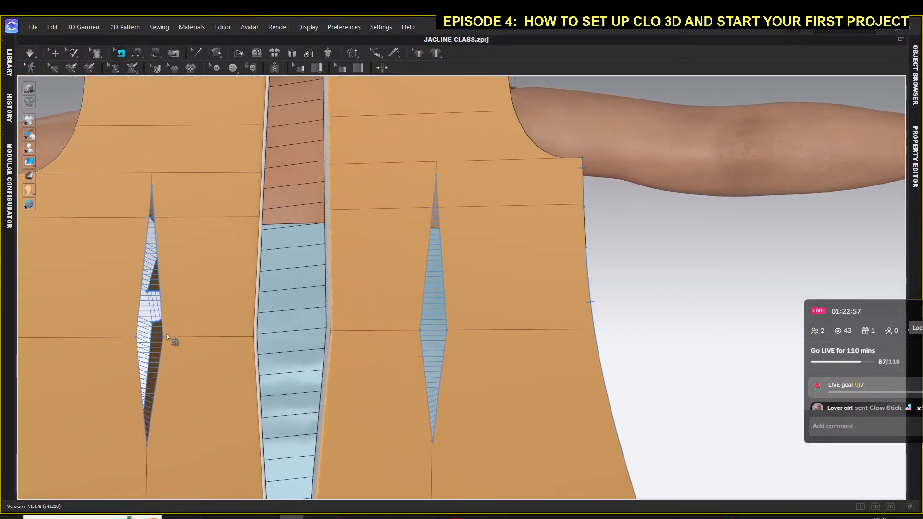
middle_drag(173, 338, 233, 325)
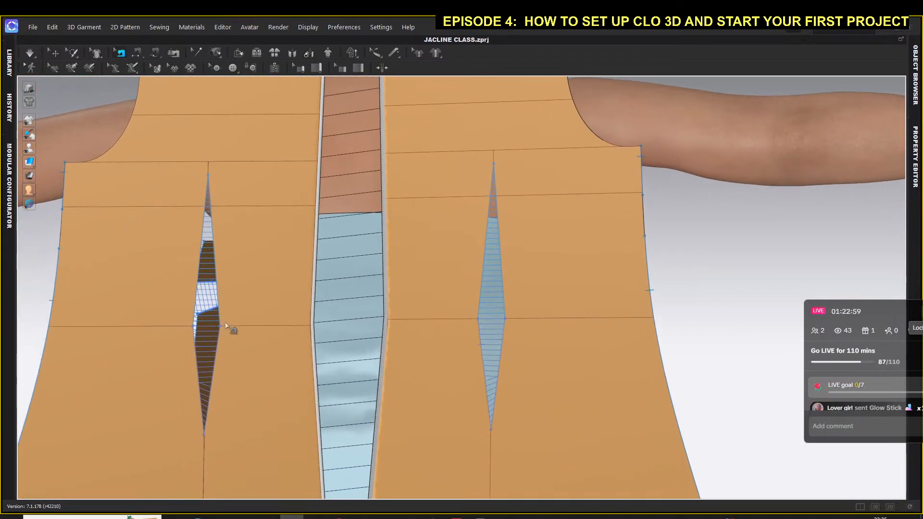
scroll(308, 303, down, 2)
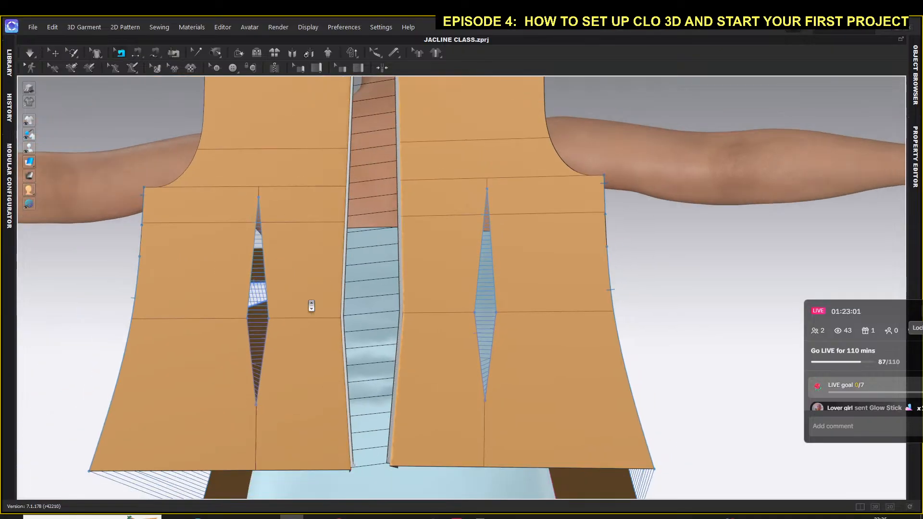
scroll(311, 268, down, 1)
scroll(312, 268, down, 1)
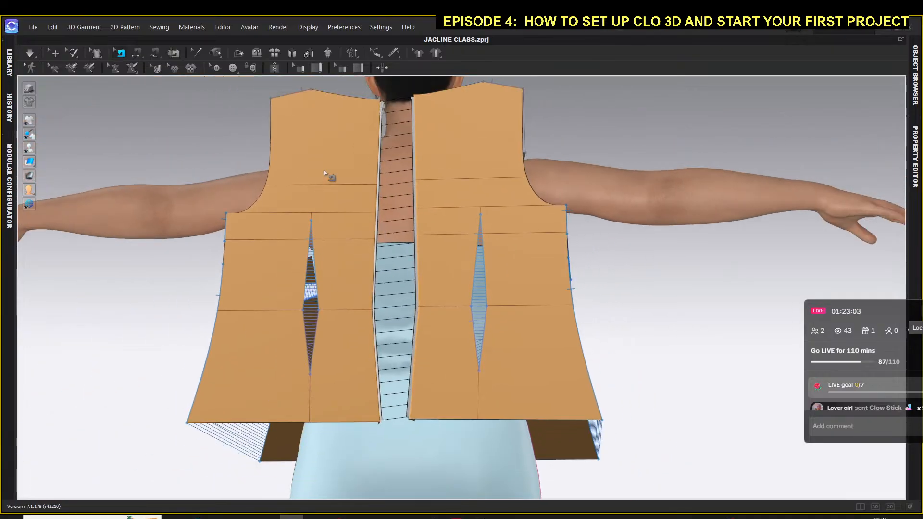
Step: Move both back bodice pieces down on the avatar and align them level with each other
key(q)
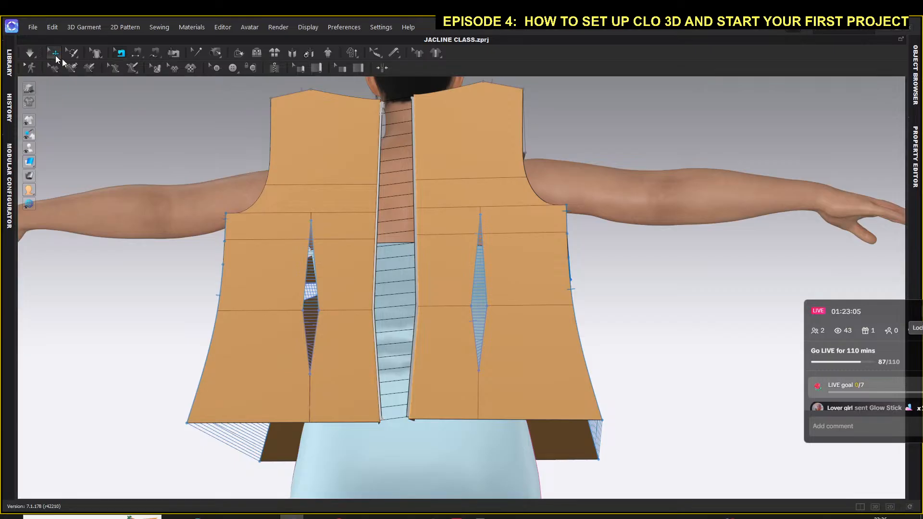
click(338, 180)
drag(349, 167, 349, 183)
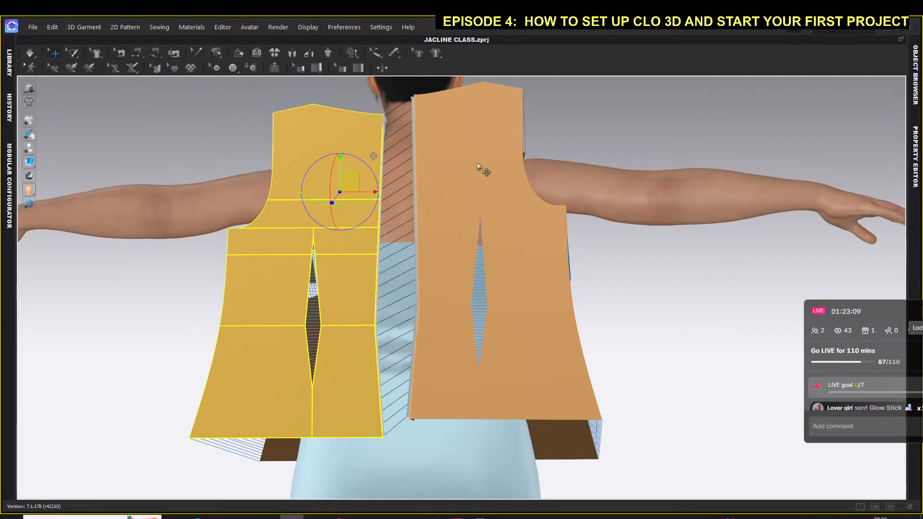
click(477, 163)
drag(487, 153, 488, 184)
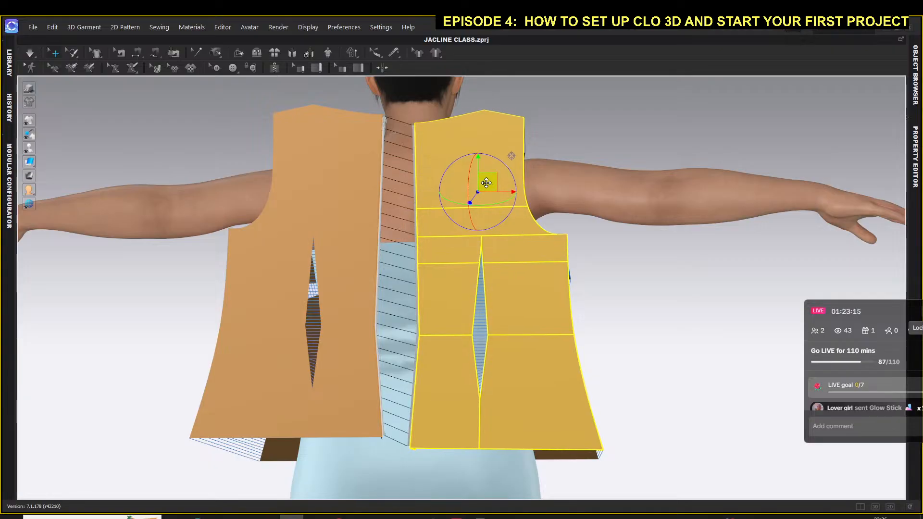
click(339, 164)
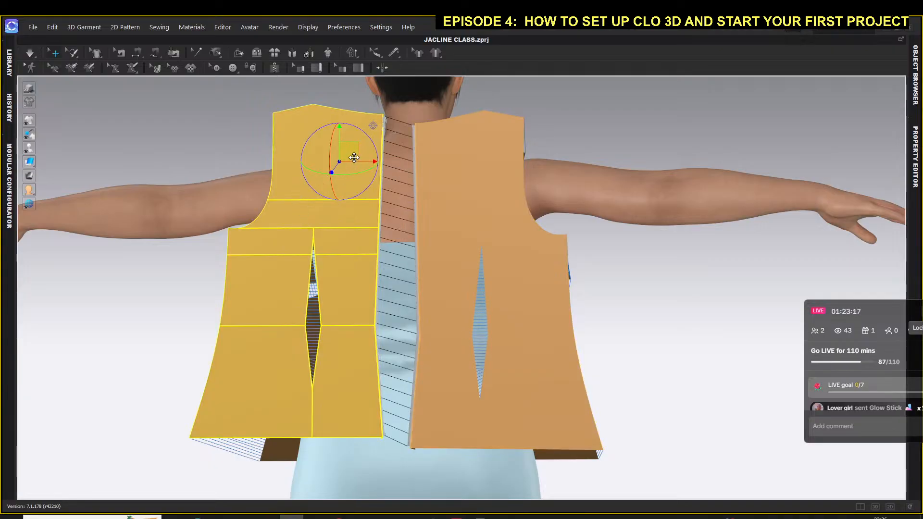
drag(353, 155, 356, 163)
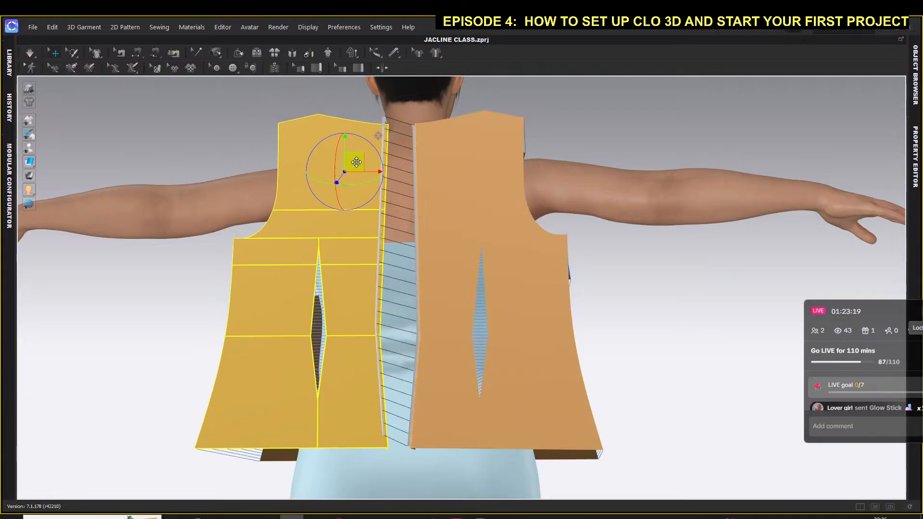
Step: Set the 3D window to the Front view and frame the front bodice on the avatar
scroll(336, 252, down, 3)
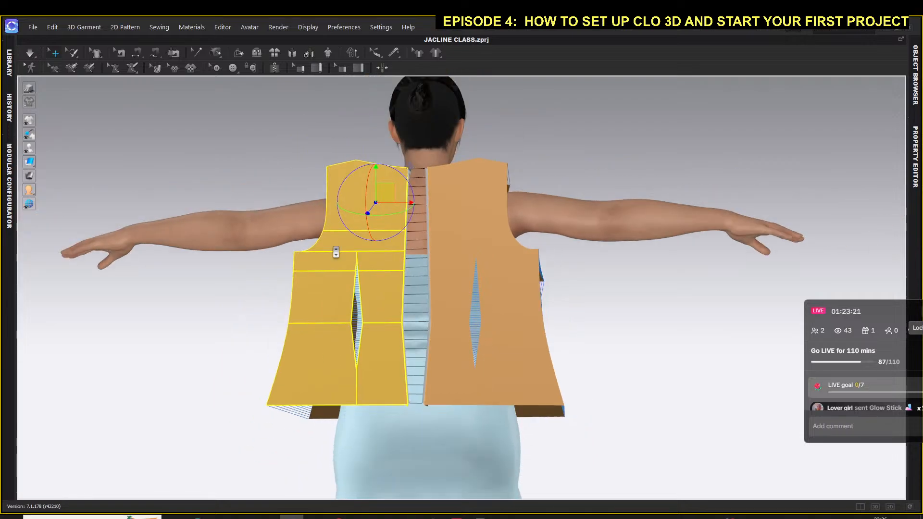
right_drag(192, 339, 403, 337)
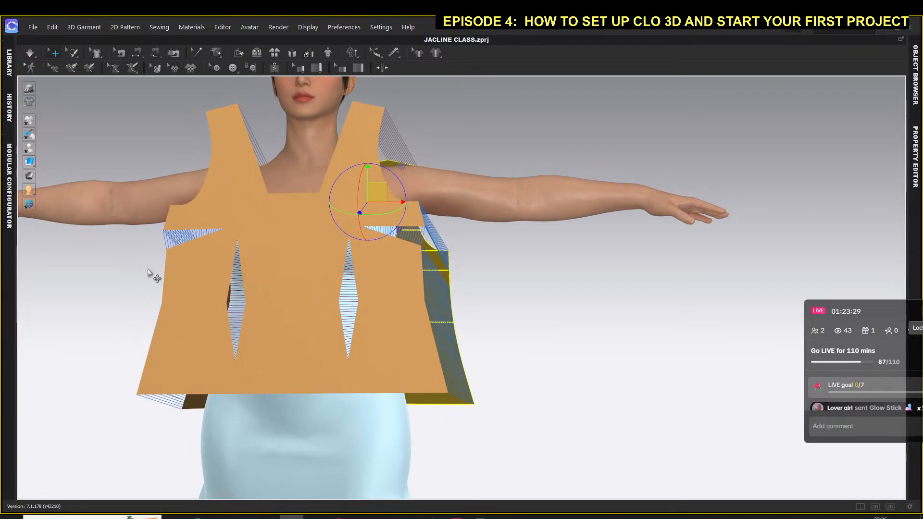
right_click(537, 279)
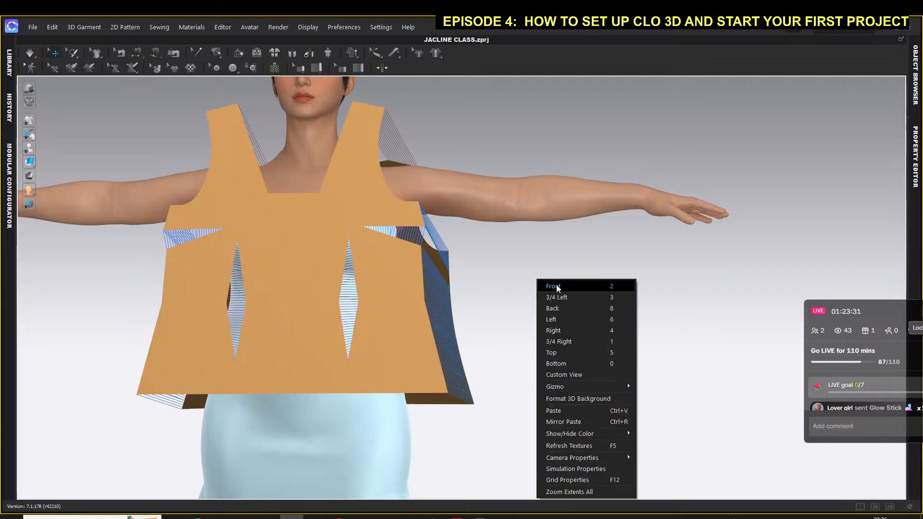
click(556, 284)
scroll(494, 226, up, 5)
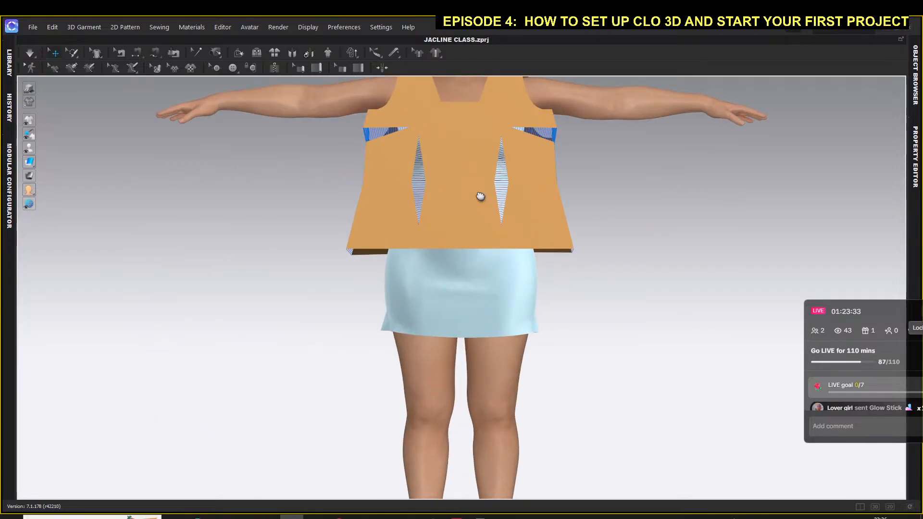
middle_drag(480, 197, 481, 378)
scroll(467, 324, up, 3)
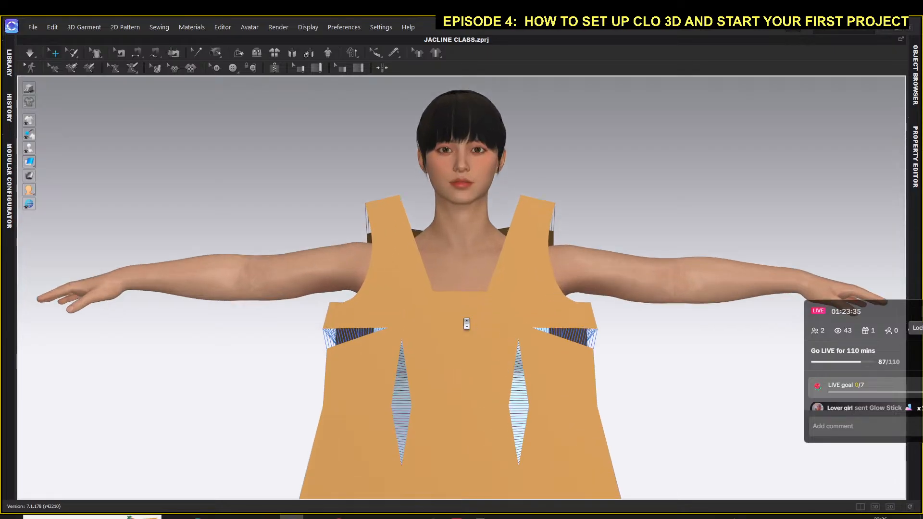
scroll(467, 324, up, 2)
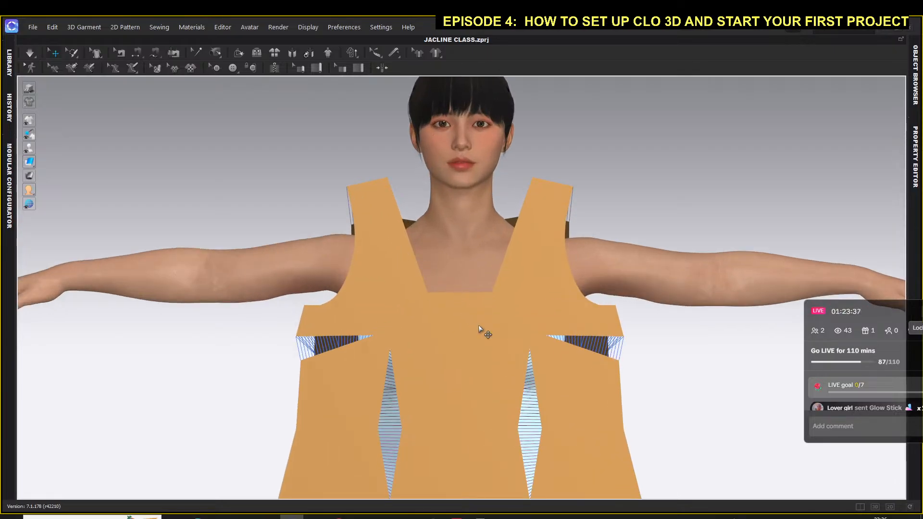
Step: Simulate the garment so the sewn front and back bodice pieces close around the avatar
scroll(478, 325, down, 4)
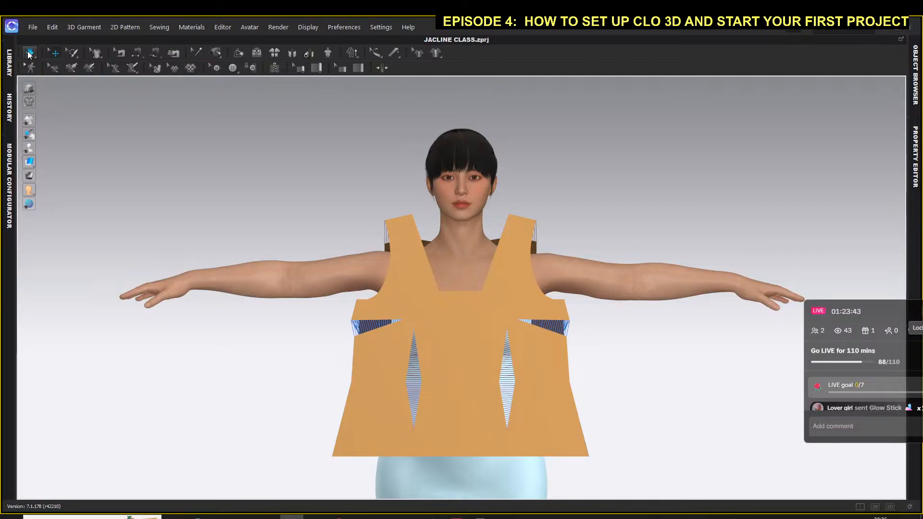
click(29, 53)
click(29, 53)
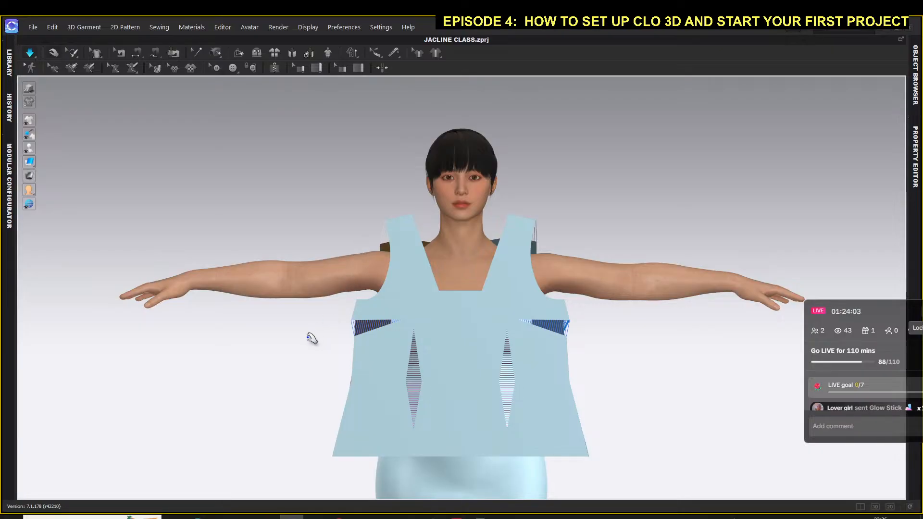
right_drag(418, 356, 415, 359)
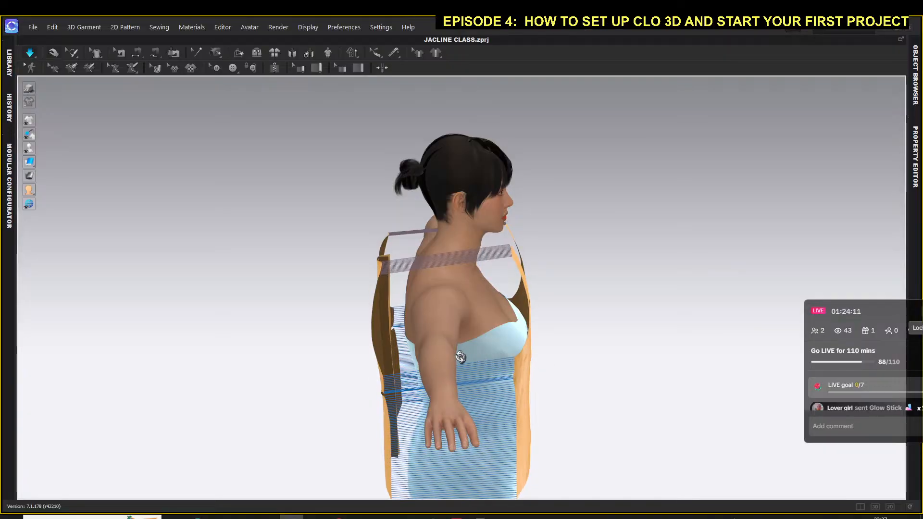
key(2)
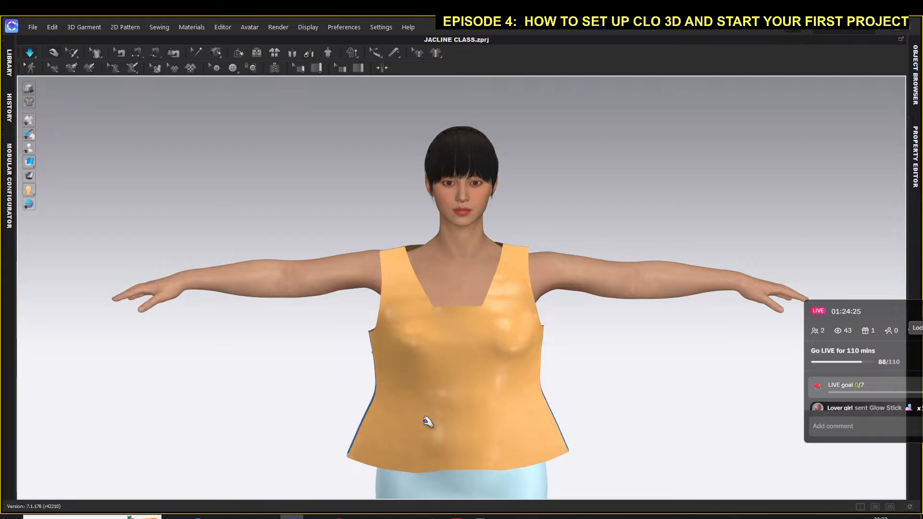
Step: Examine the draped bodice from the side, back and front, including the centre-back zipper up close
right_drag(476, 417, 482, 406)
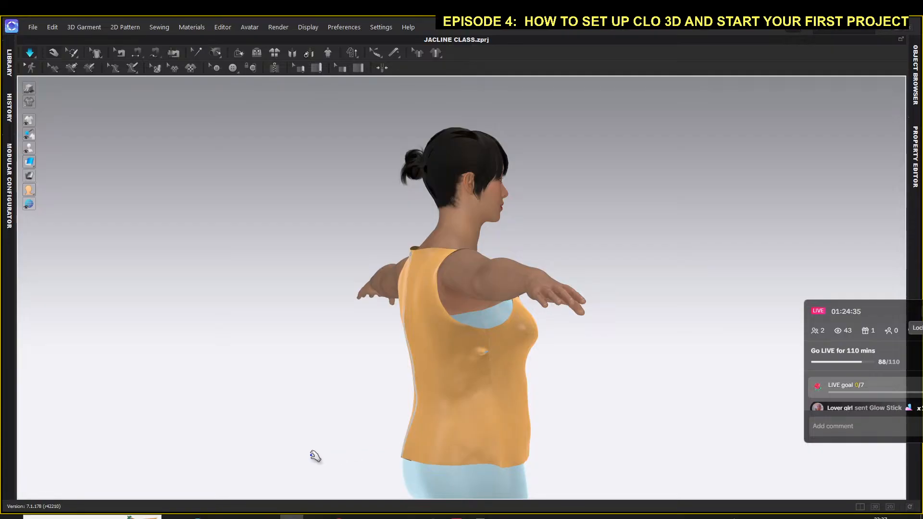
right_drag(387, 363, 369, 357)
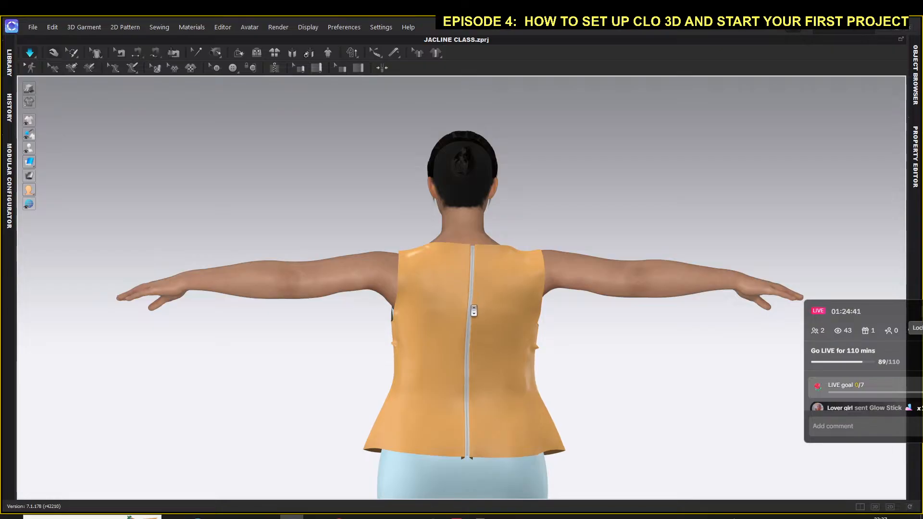
scroll(470, 305, up, 2)
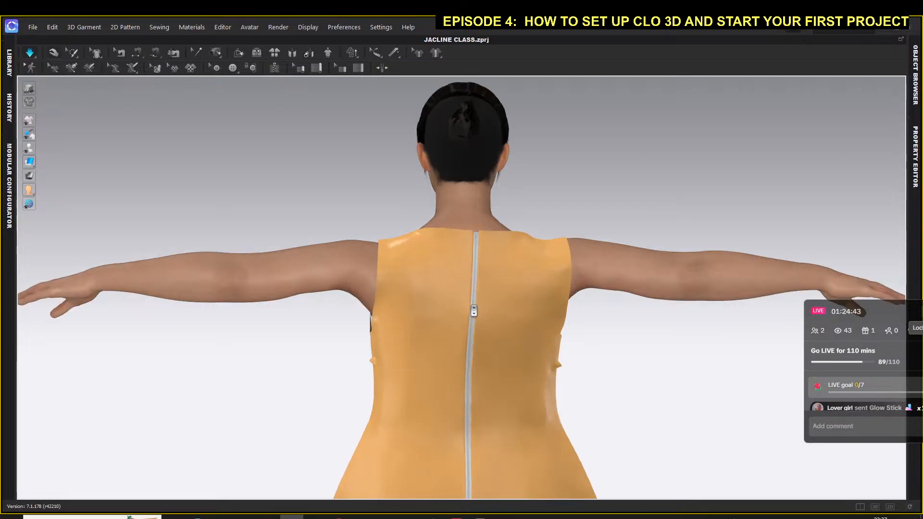
scroll(379, 312, up, 5)
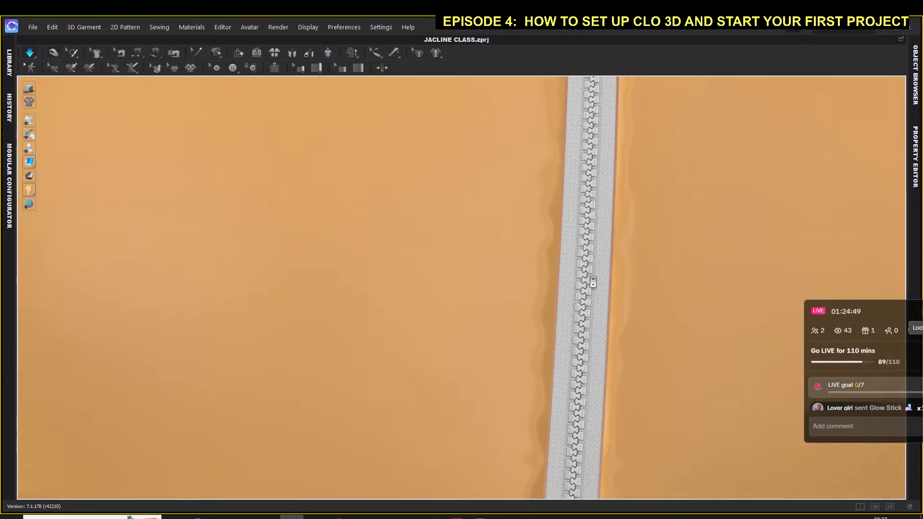
scroll(598, 283, down, 5)
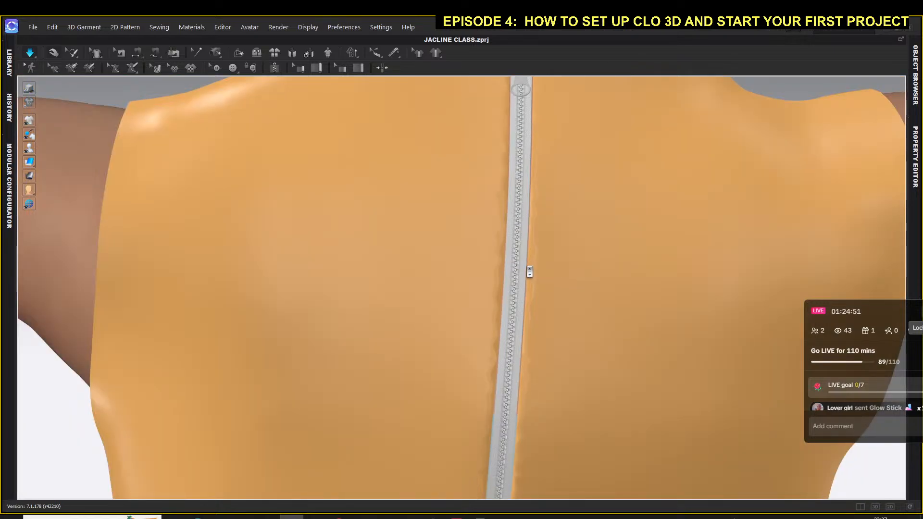
scroll(529, 272, down, 3)
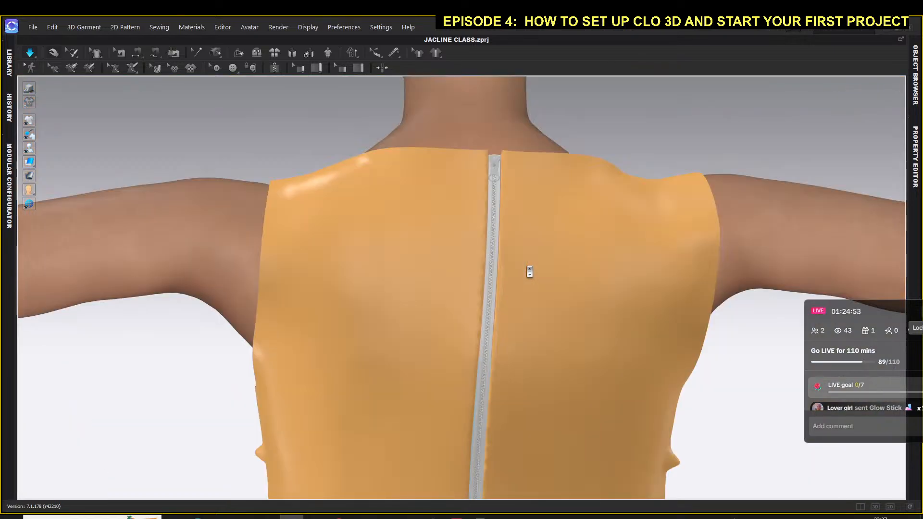
scroll(435, 291, down, 2)
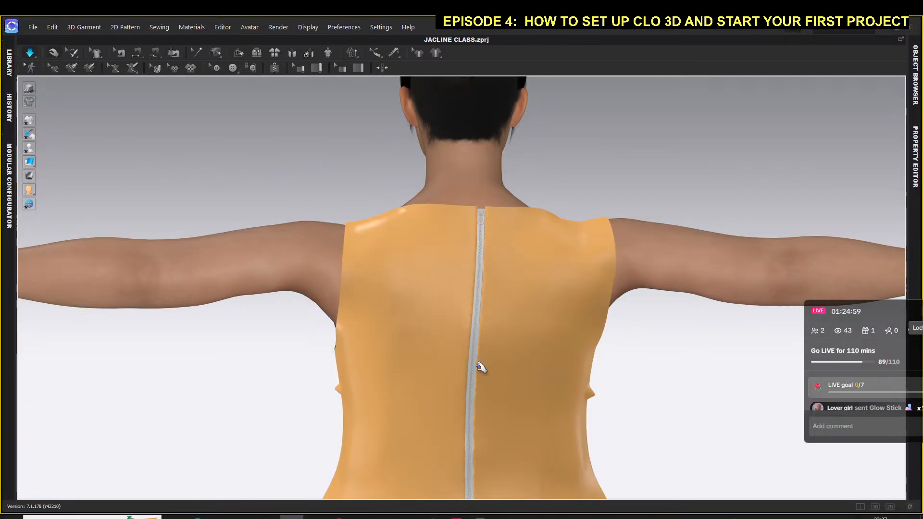
right_drag(422, 379, 419, 384)
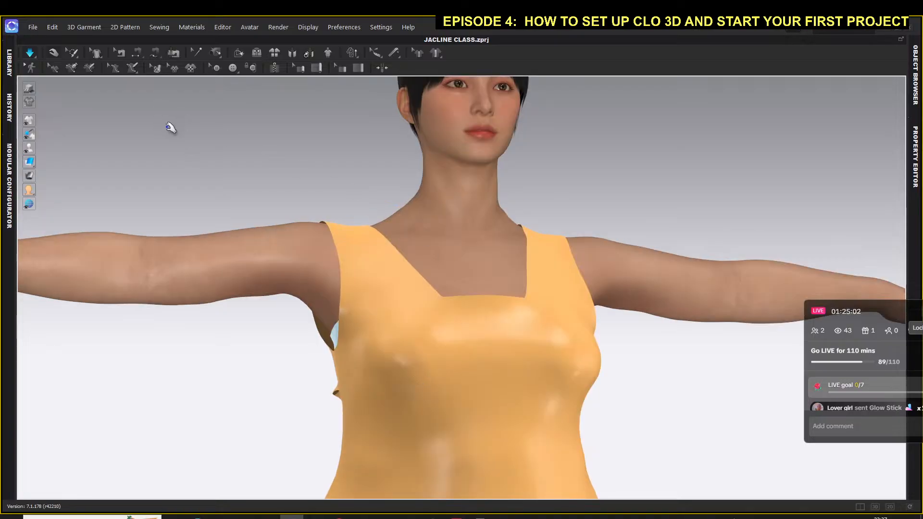
Step: Stop the garment simulation
key(w)
click(30, 54)
click(29, 52)
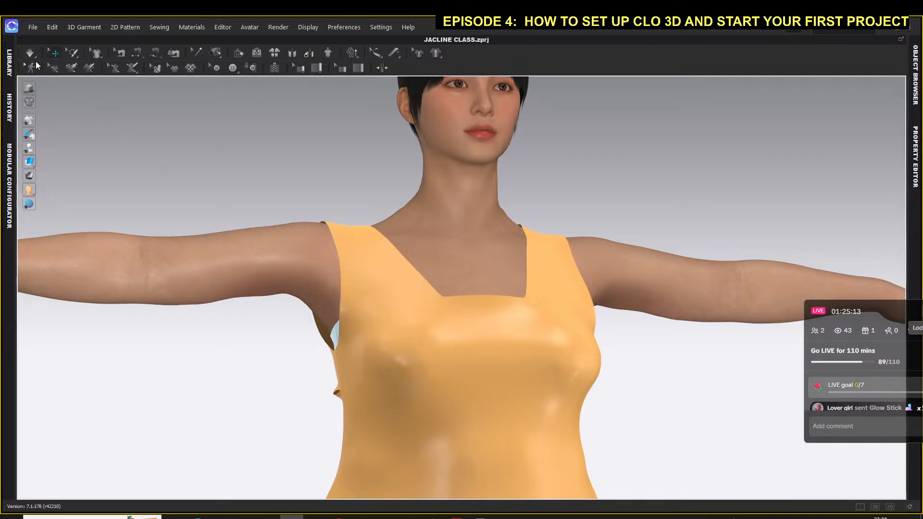
Step: Simulate the bodice again, tugging the back piece at the bump below the avatar's left armhole, and stop the simulation
right_drag(246, 370, 544, 352)
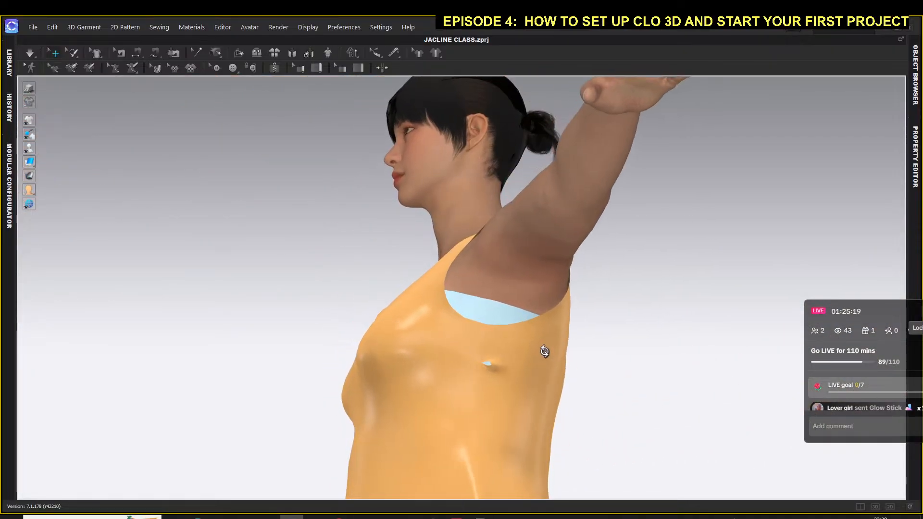
scroll(386, 378, down, 5)
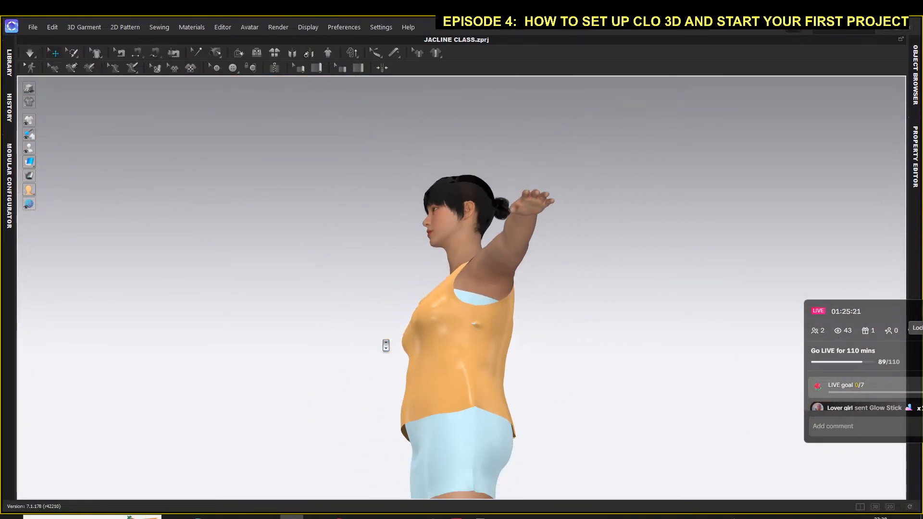
right_drag(296, 361, 500, 332)
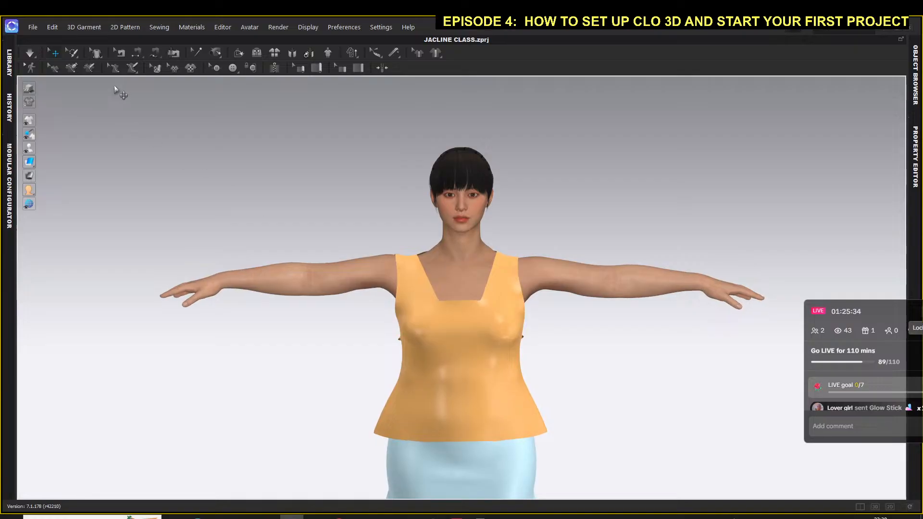
click(28, 57)
right_drag(468, 335, 556, 331)
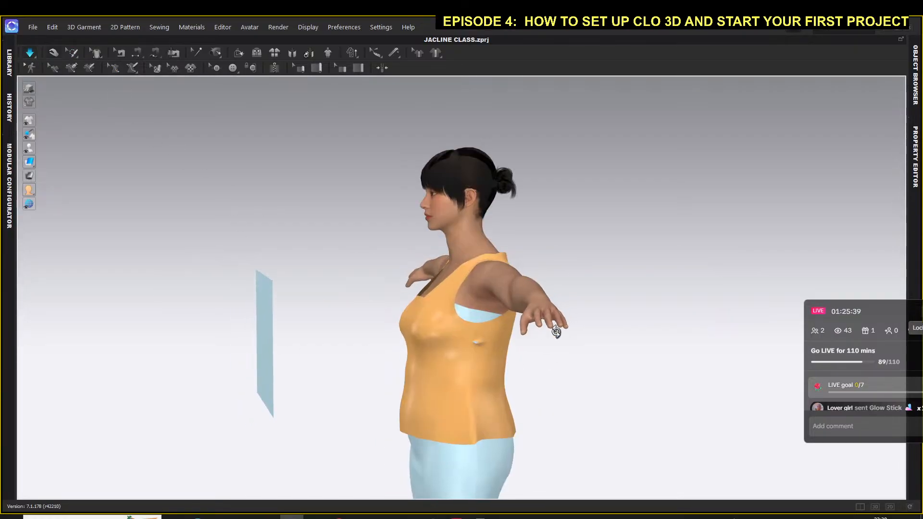
click(481, 341)
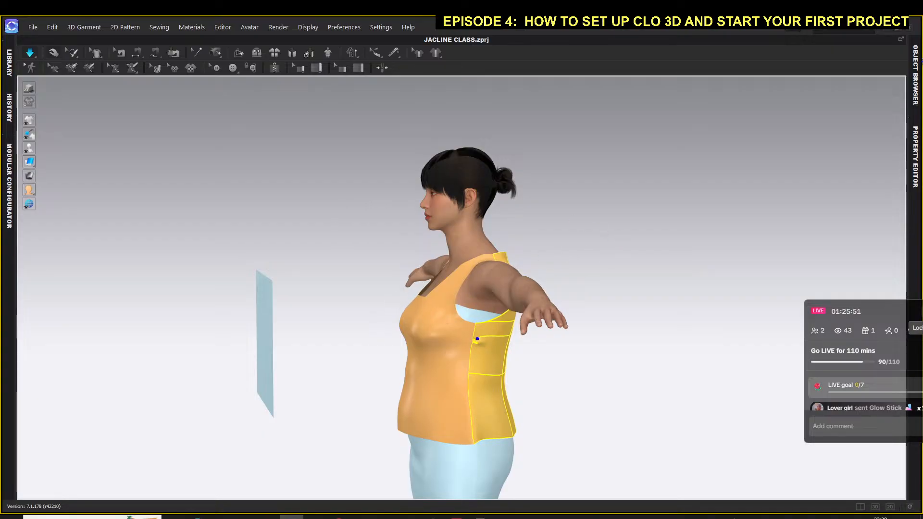
click(30, 53)
Step: Unstrengthen the front bodice piece
right_drag(303, 301, 409, 302)
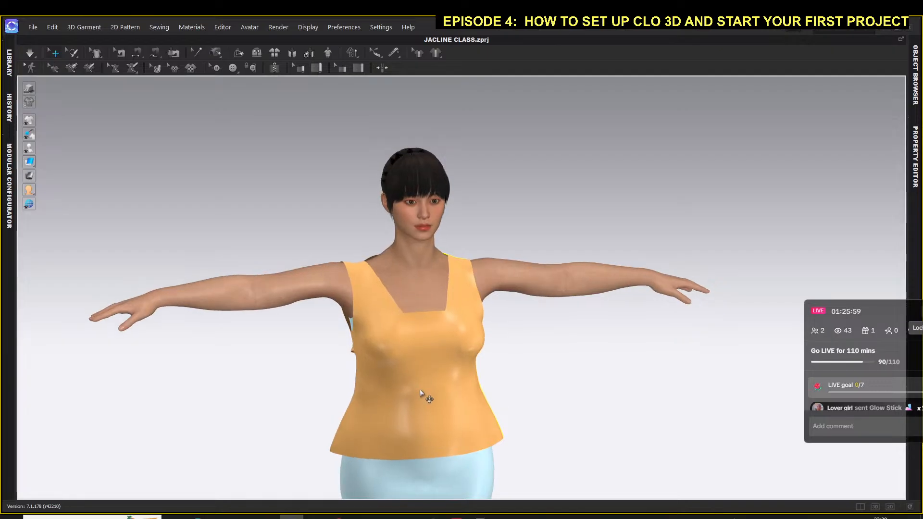
scroll(420, 392, down, 3)
scroll(426, 391, up, 4)
middle_drag(425, 391, 377, 294)
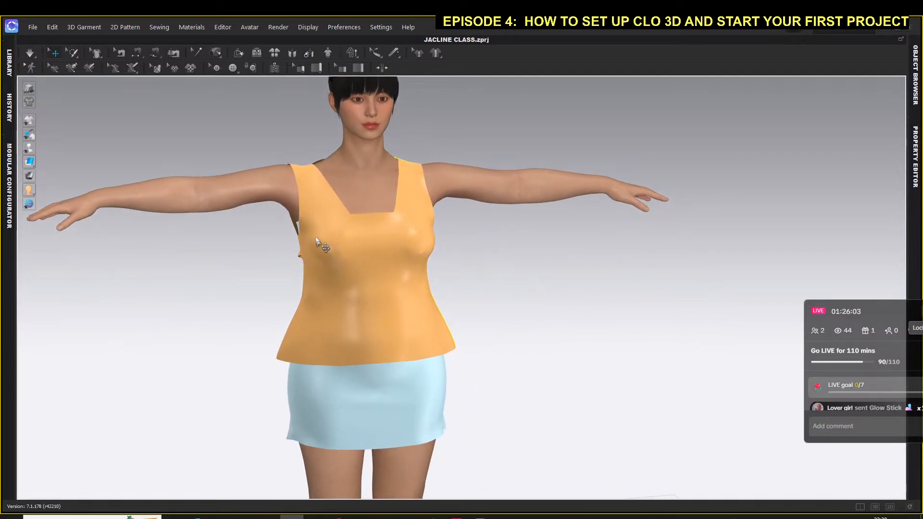
click(394, 274)
right_click(405, 272)
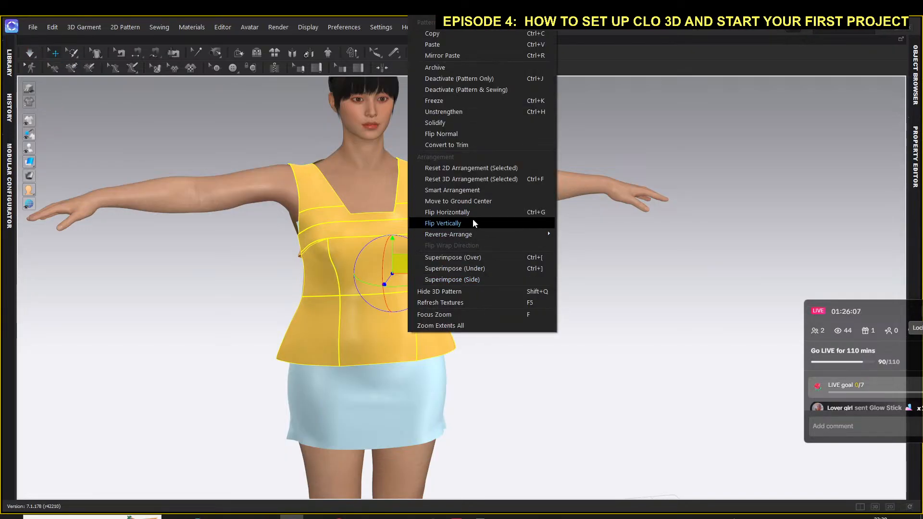
click(435, 111)
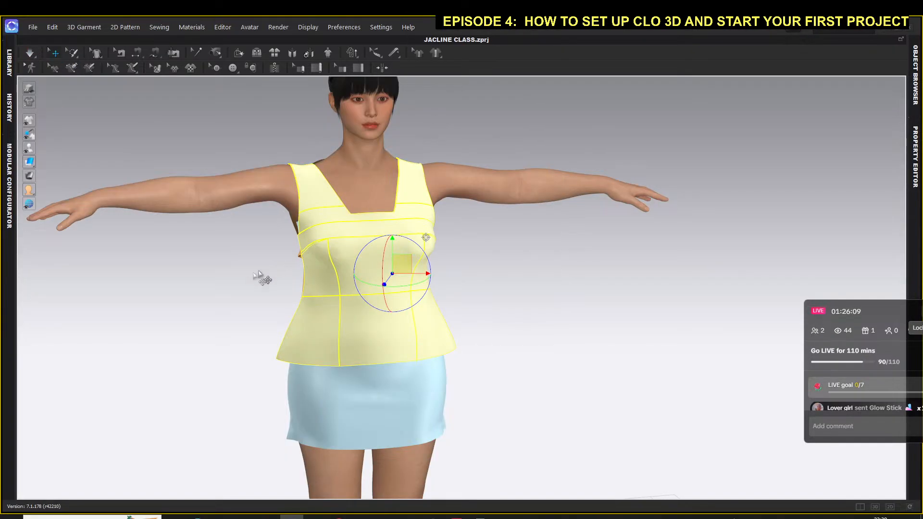
Step: Unstrengthen the back bodice piece on the avatar's right
click(225, 294)
right_drag(200, 309, 391, 284)
click(391, 285)
right_click(402, 285)
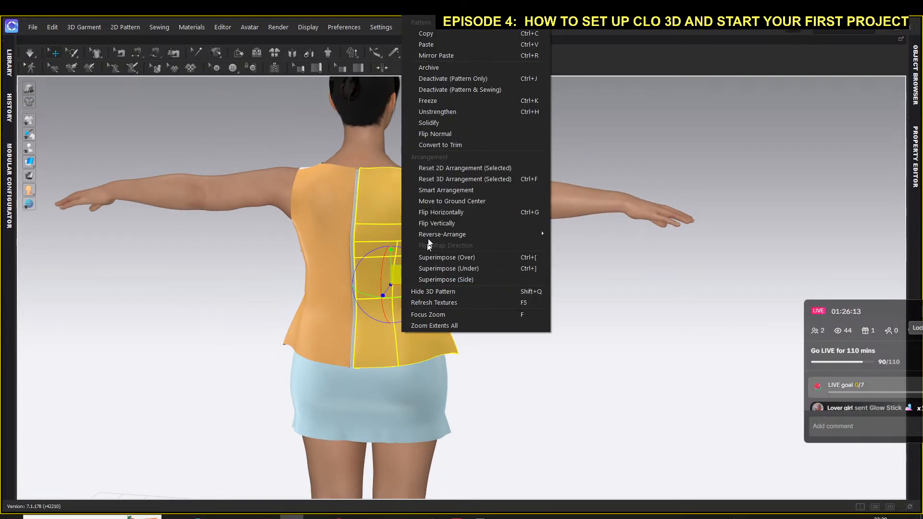
click(434, 112)
click(317, 251)
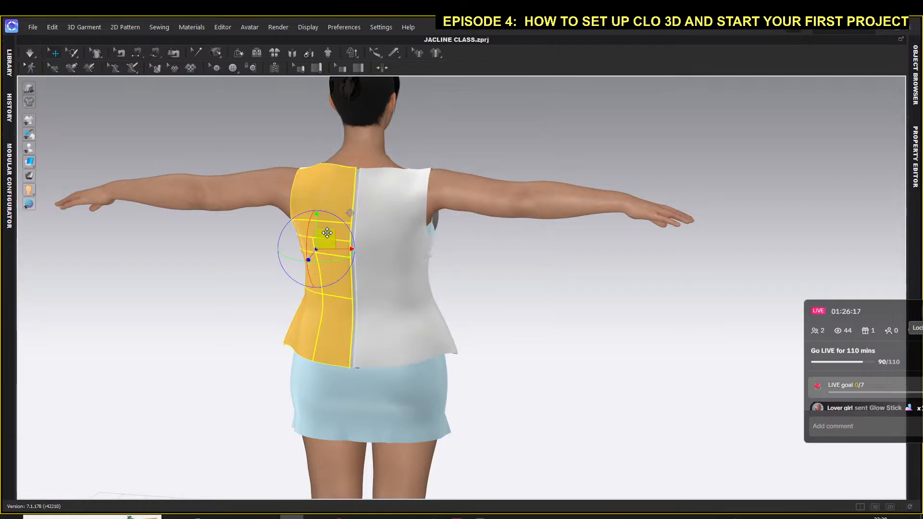
right_click(327, 232)
click(356, 100)
click(206, 336)
scroll(360, 310, up, 1)
scroll(368, 331, down, 2)
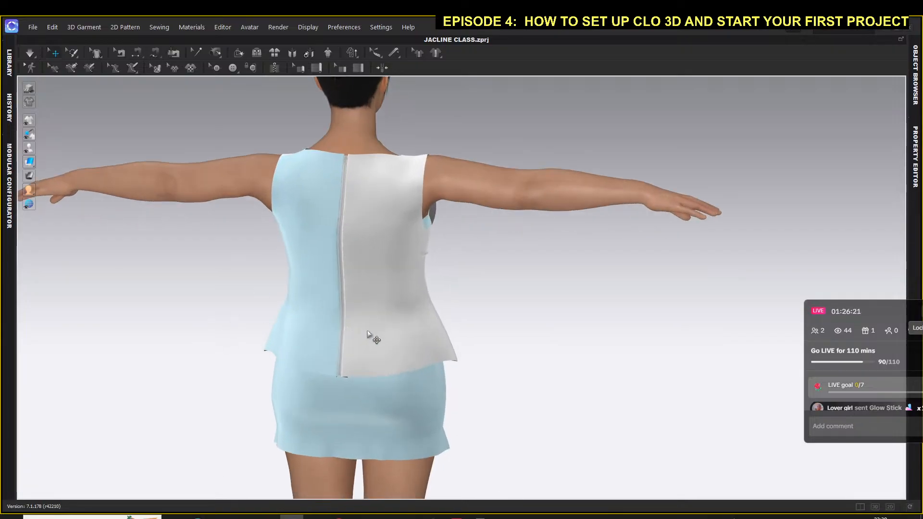
scroll(270, 325, up, 2)
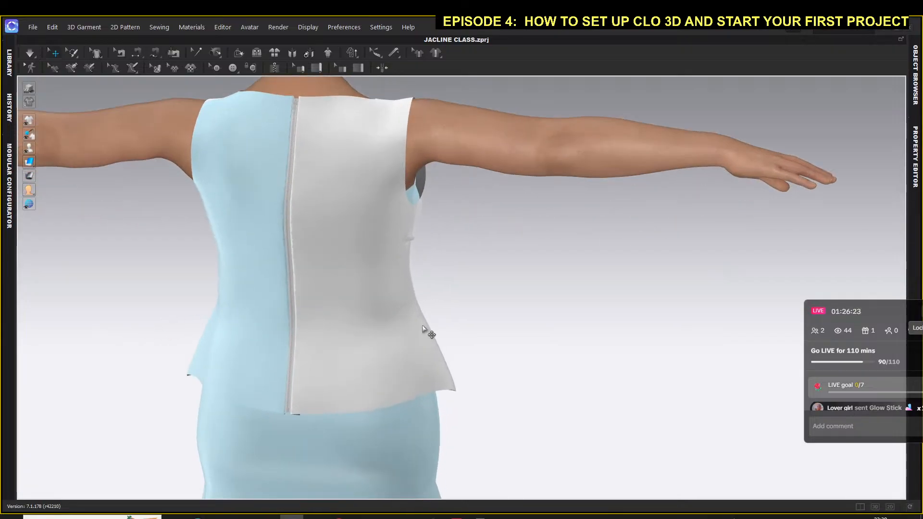
right_click(245, 297)
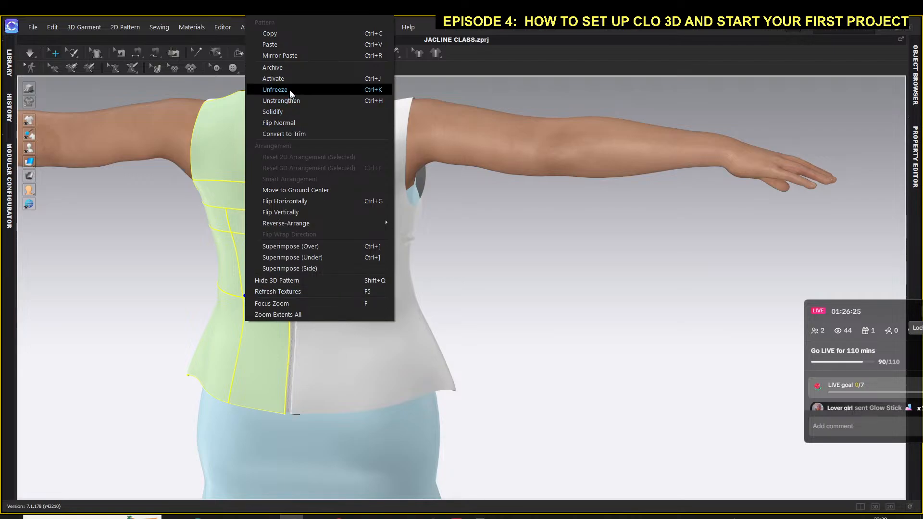
click(270, 90)
Step: Unstrengthen the back bodice piece on the avatar's left
right_click(259, 252)
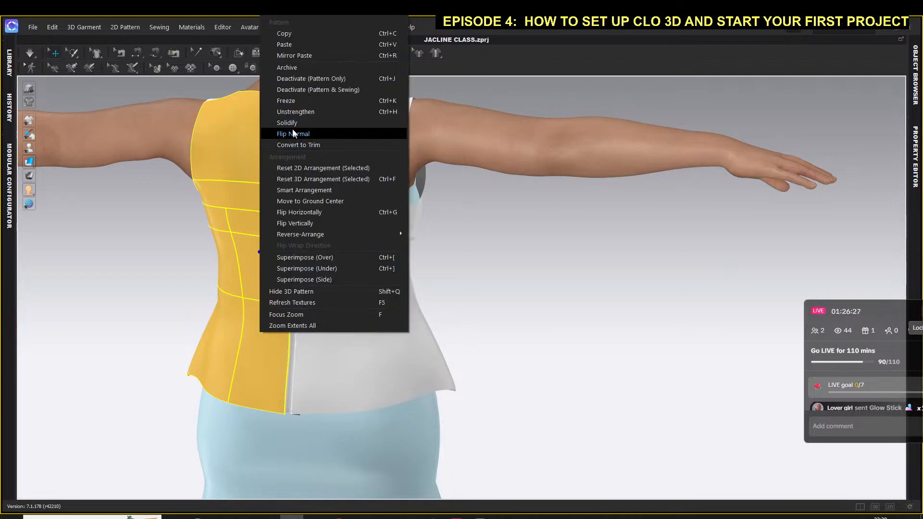
click(290, 111)
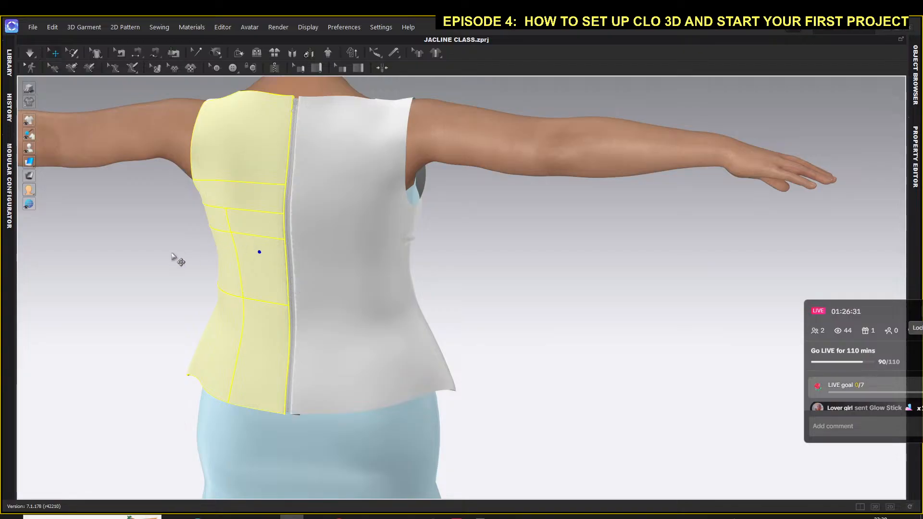
Step: Select the slider of the centre-back zipper near the neckline and open its properties
right_drag(176, 257, 231, 259)
right_drag(366, 219, 391, 287)
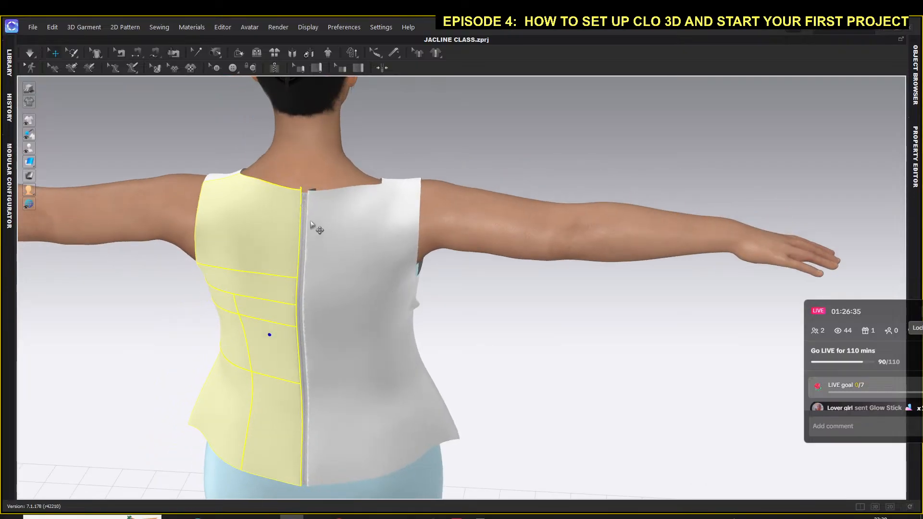
scroll(313, 226, up, 10)
middle_drag(272, 247, 358, 314)
right_drag(428, 314, 443, 310)
scroll(344, 289, up, 3)
scroll(210, 245, up, 2)
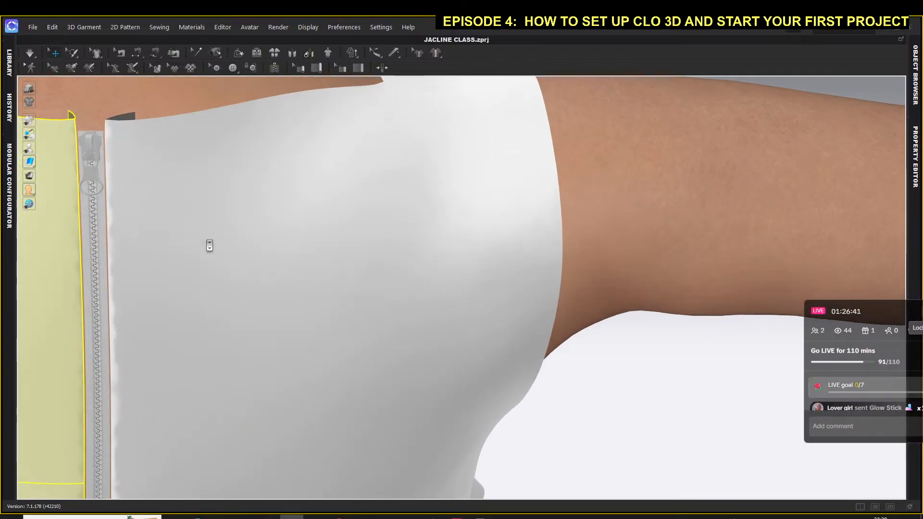
middle_drag(186, 232, 325, 260)
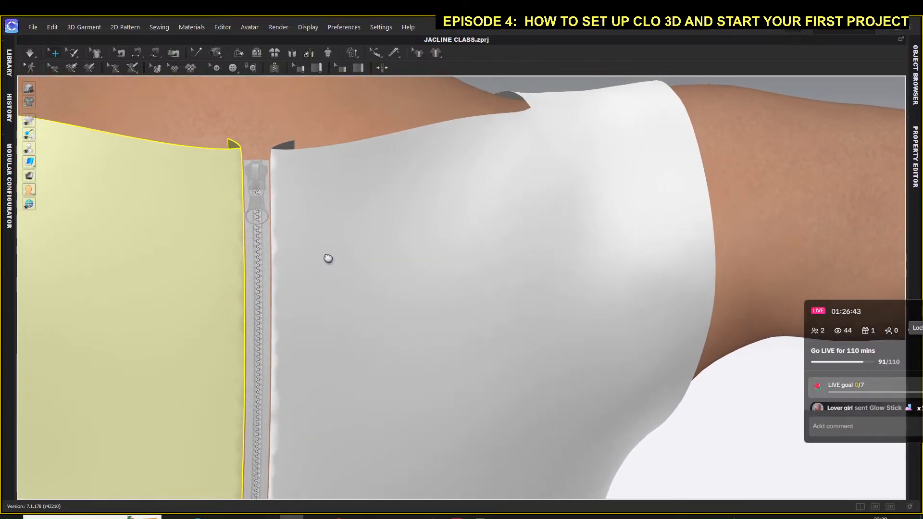
scroll(291, 214, up, 1)
scroll(292, 214, up, 2)
middle_drag(245, 198, 299, 208)
scroll(298, 208, up, 1)
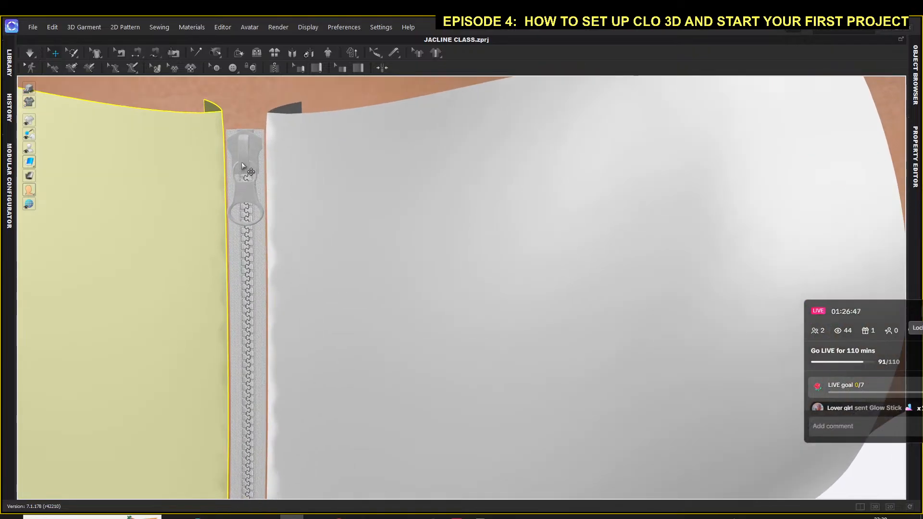
click(246, 204)
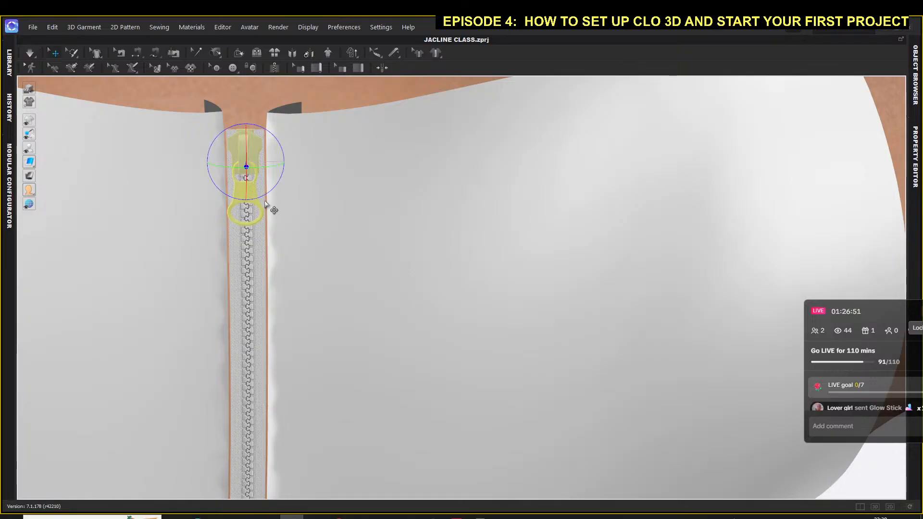
click(917, 159)
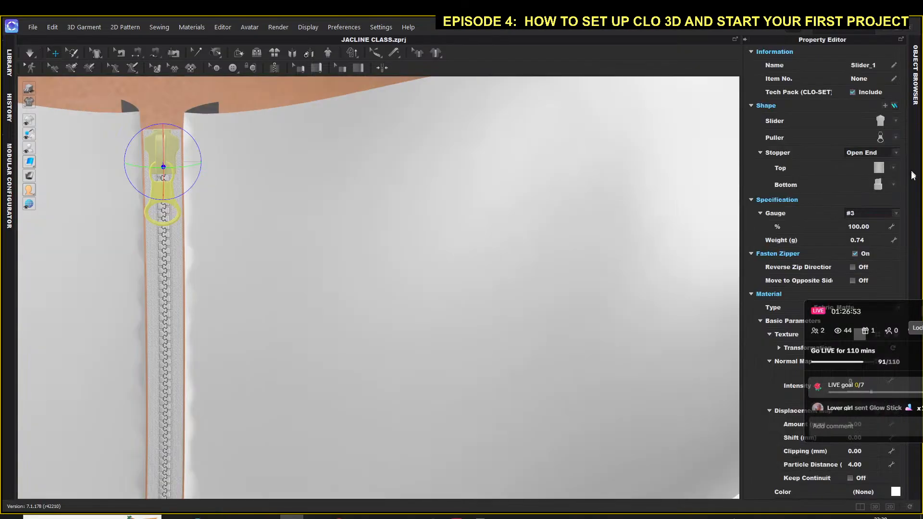
Step: Set the zipper slider's material type to Metal and leave its texture image unchanged
drag(882, 333, 875, 448)
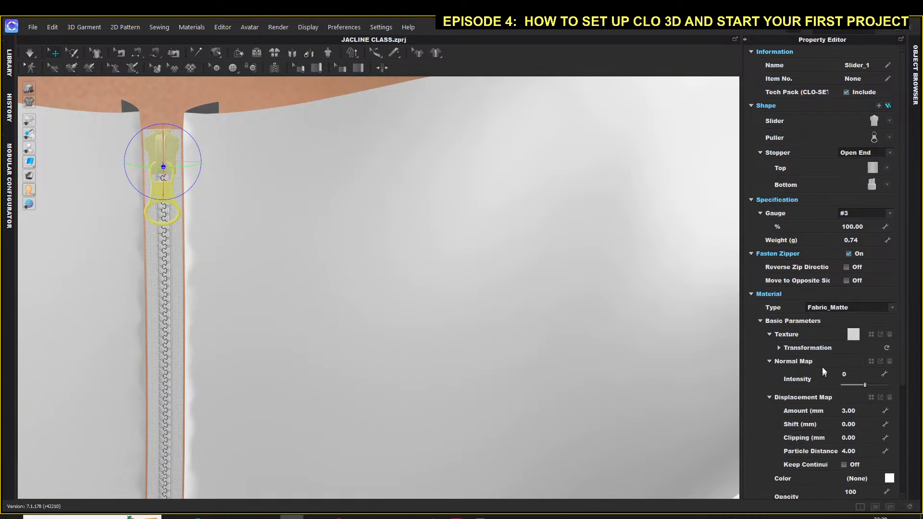
click(895, 308)
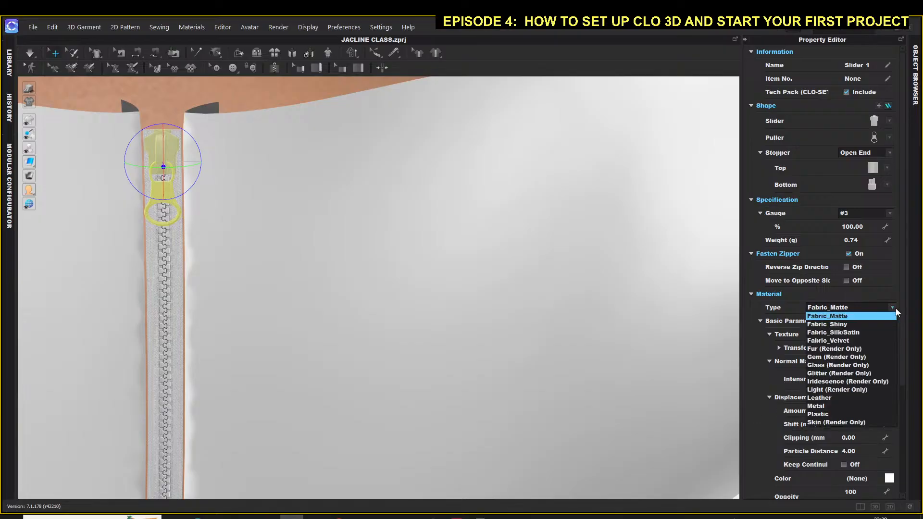
click(822, 406)
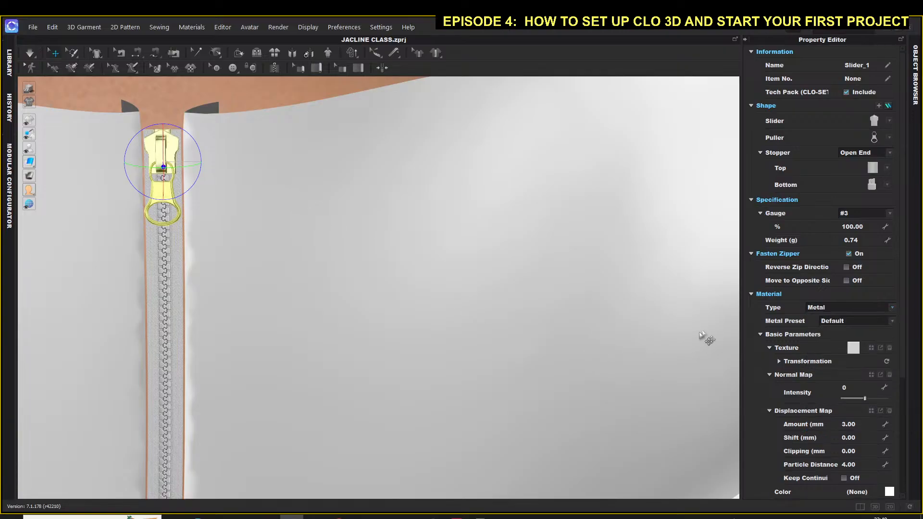
click(853, 348)
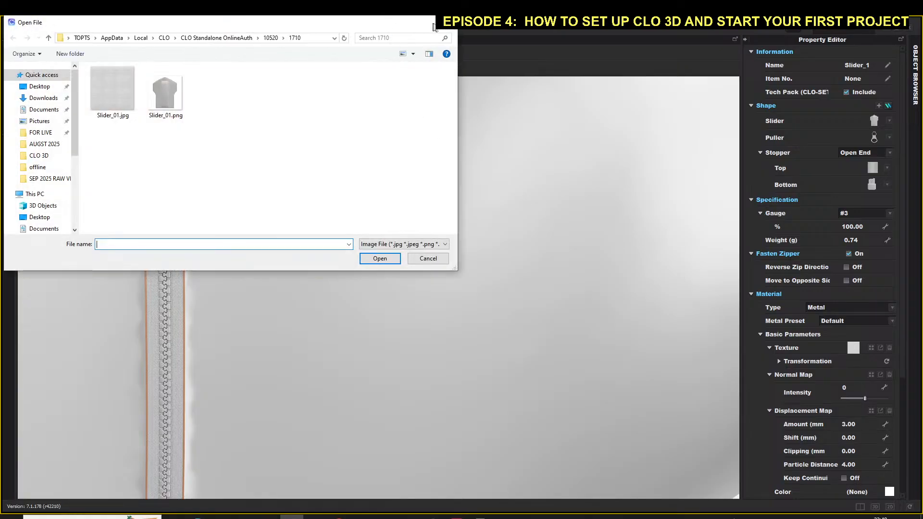
key(Escape)
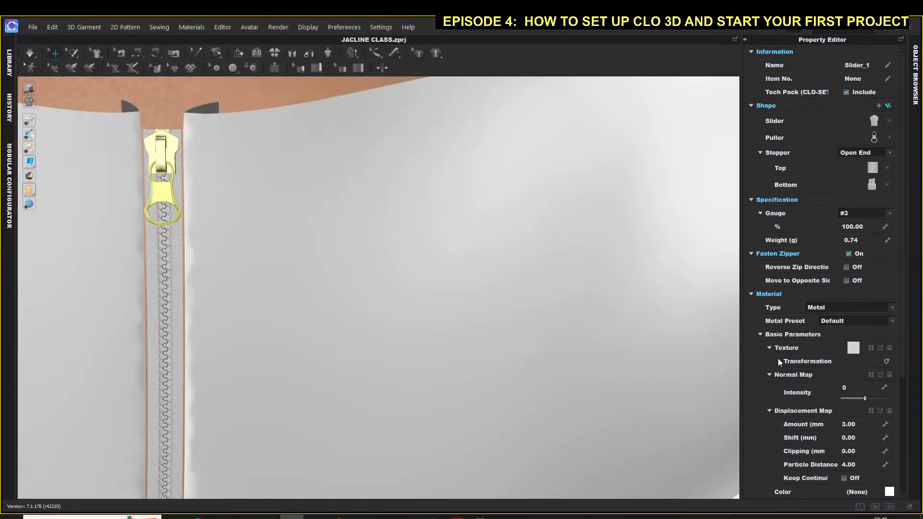
Step: Colour the zipper slider orange (Orange 1, F89900)
click(889, 492)
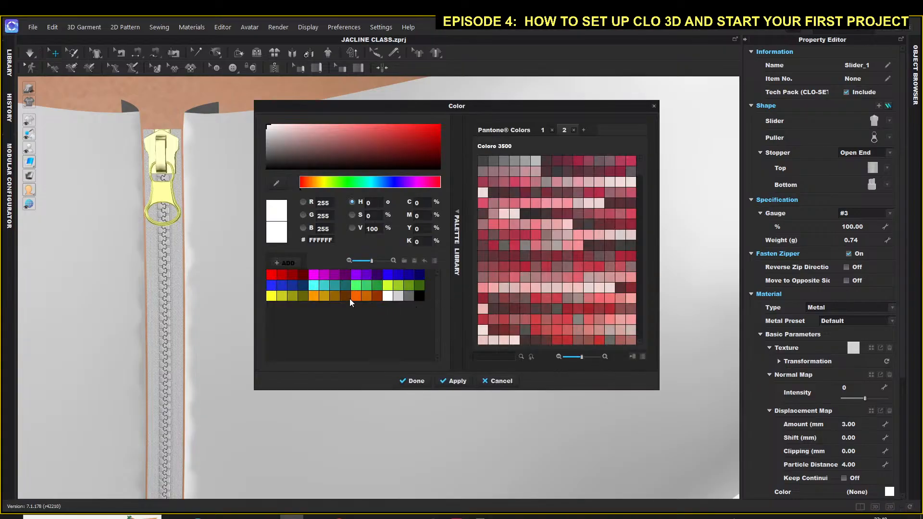
click(270, 276)
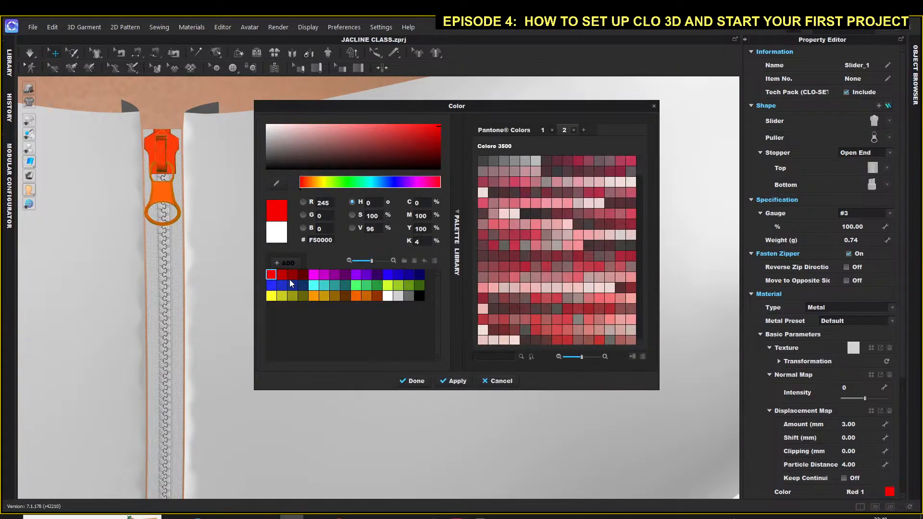
click(314, 297)
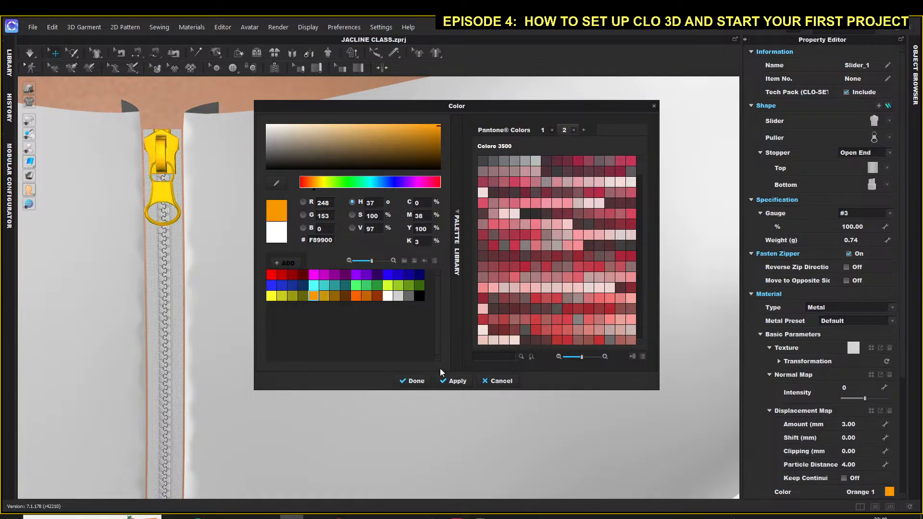
click(414, 381)
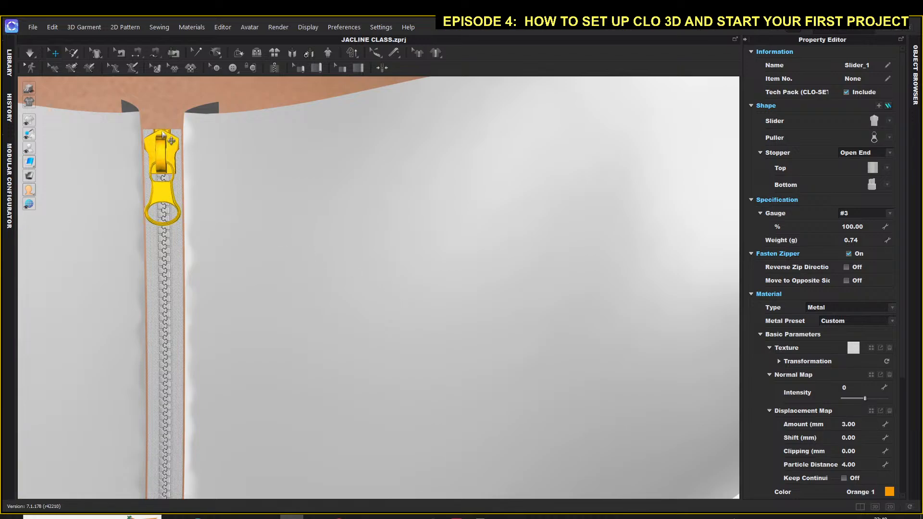
Step: Examine the coloured slider and the full centre-back zipper on the avatar from behind and from an angle
scroll(340, 239, down, 5)
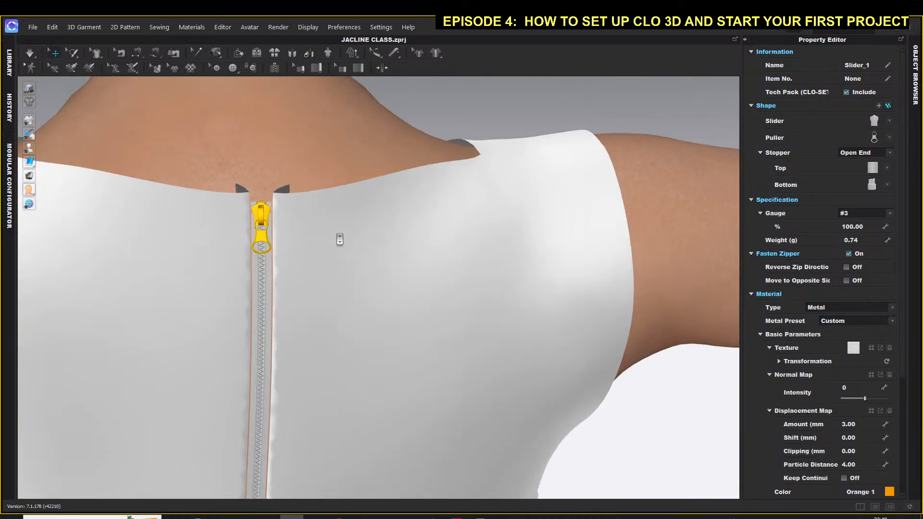
scroll(340, 239, down, 6)
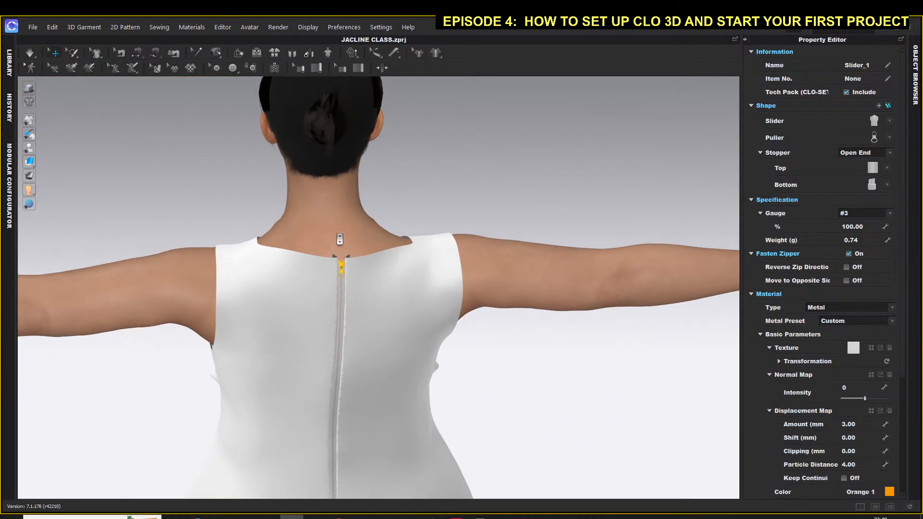
scroll(339, 239, down, 2)
scroll(340, 239, down, 4)
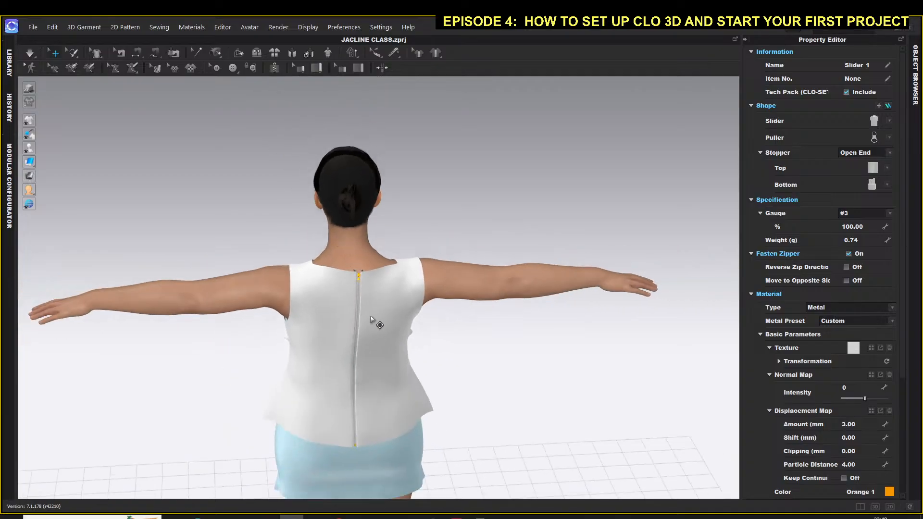
middle_drag(375, 322, 289, 240)
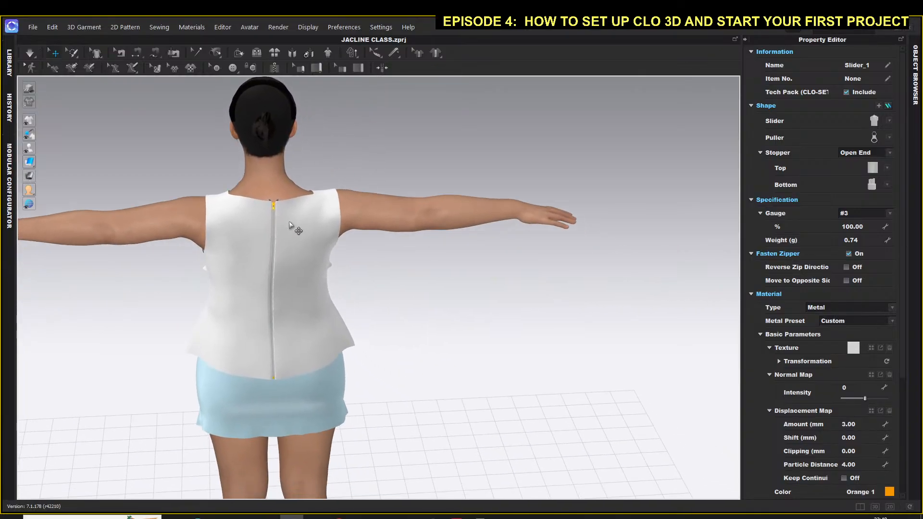
scroll(292, 224, up, 3)
middle_drag(240, 196, 274, 232)
scroll(247, 223, up, 4)
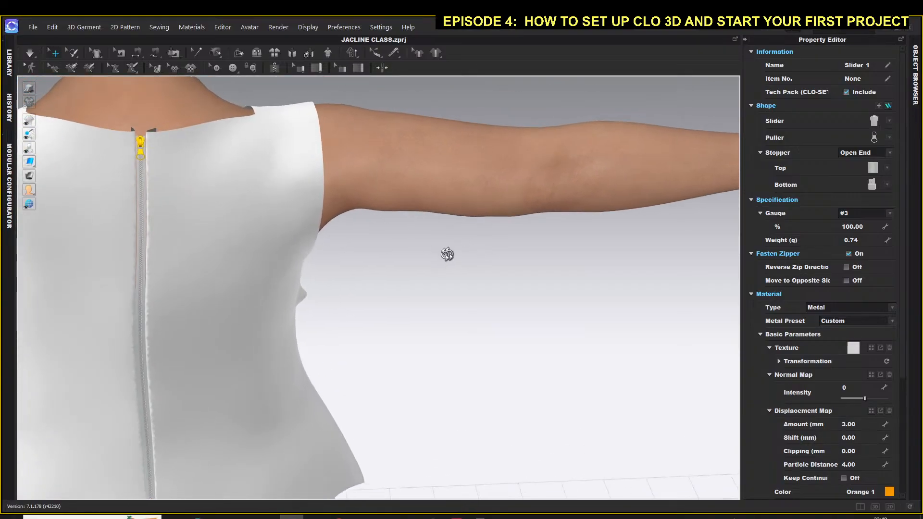
right_drag(445, 254, 422, 258)
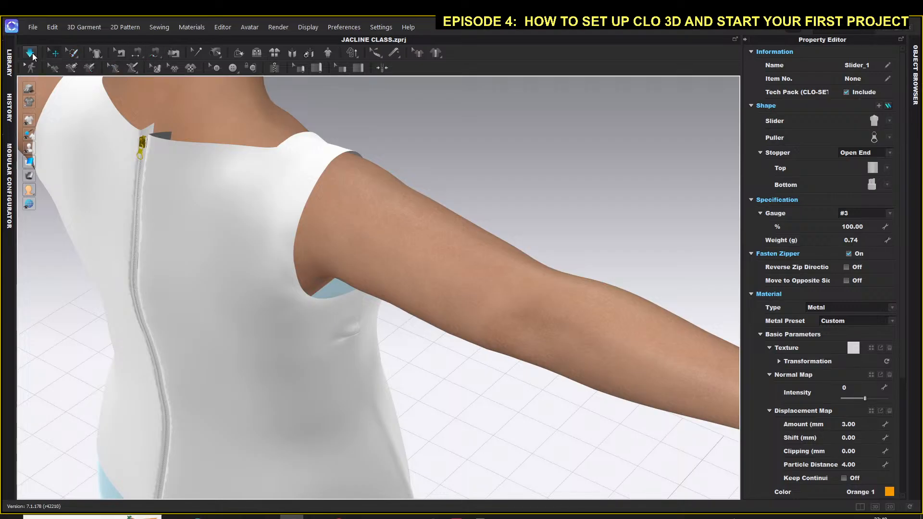
Step: Reselect the centre-back zipper's slider on the avatar and clear the accidental selection of the adjoining back bodice piece
click(53, 56)
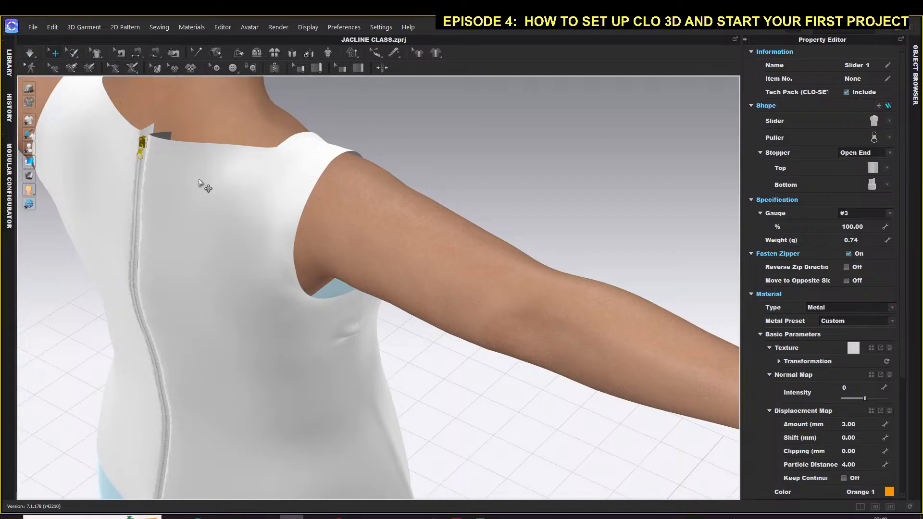
click(138, 144)
scroll(144, 144, down, 3)
scroll(144, 134, up, 2)
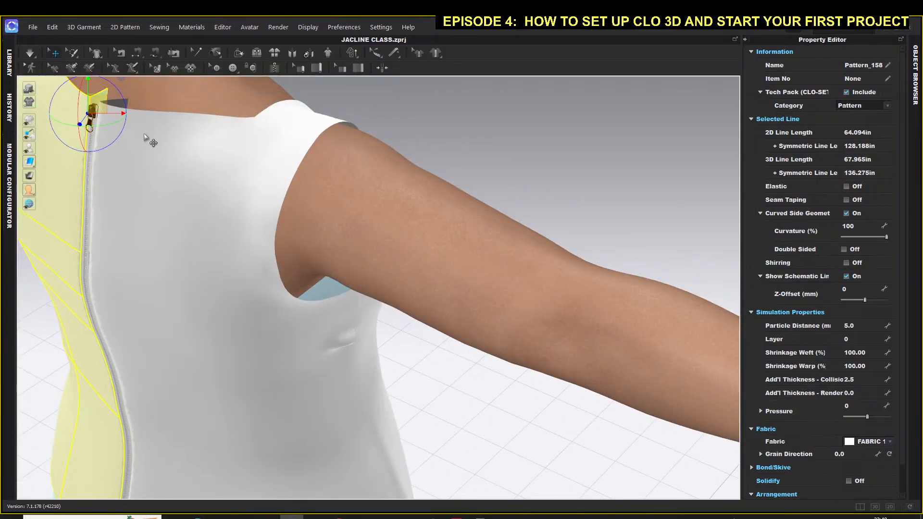
scroll(148, 141, up, 1)
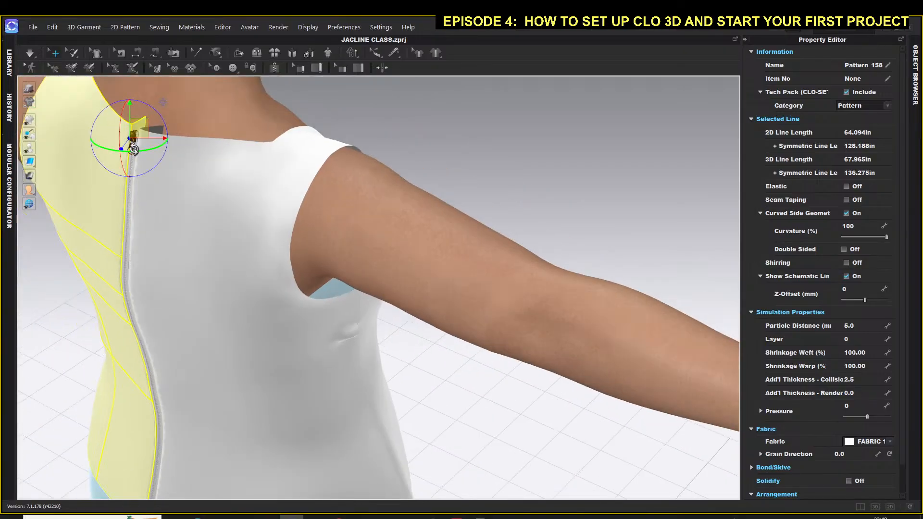
click(423, 116)
click(424, 115)
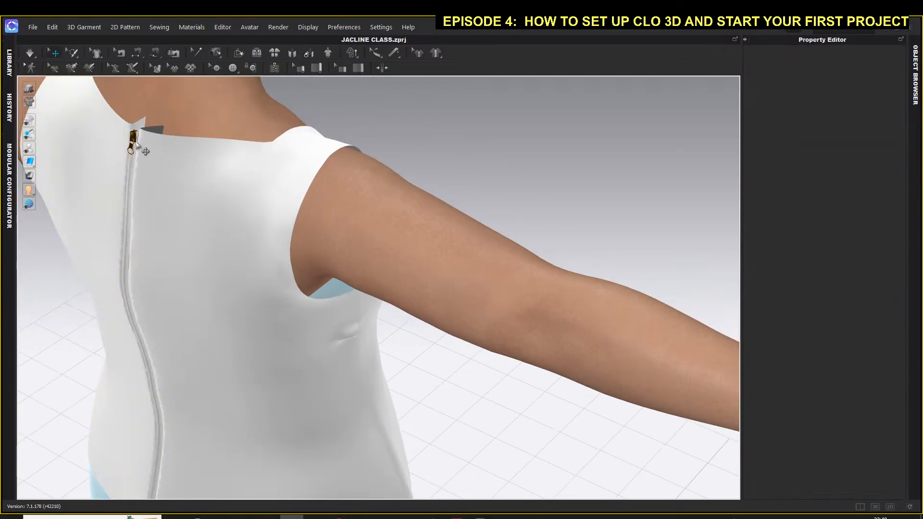
click(135, 139)
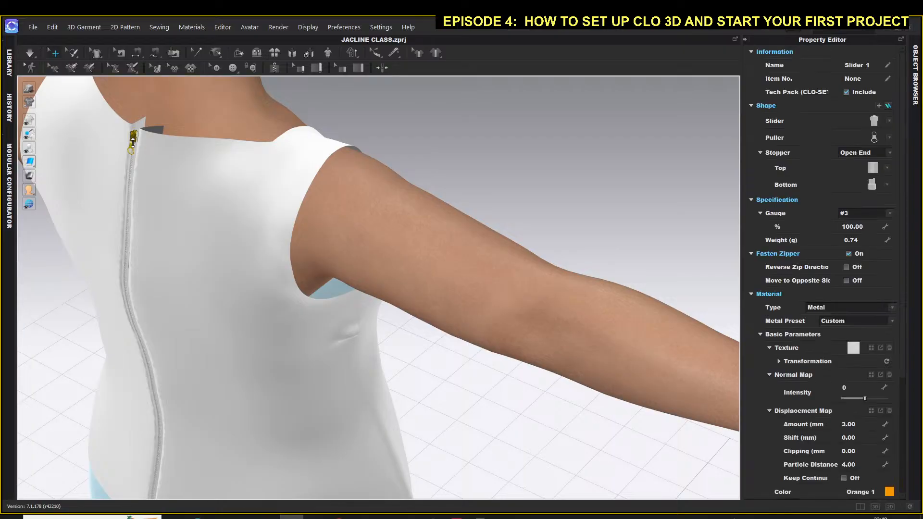
scroll(140, 152, up, 1)
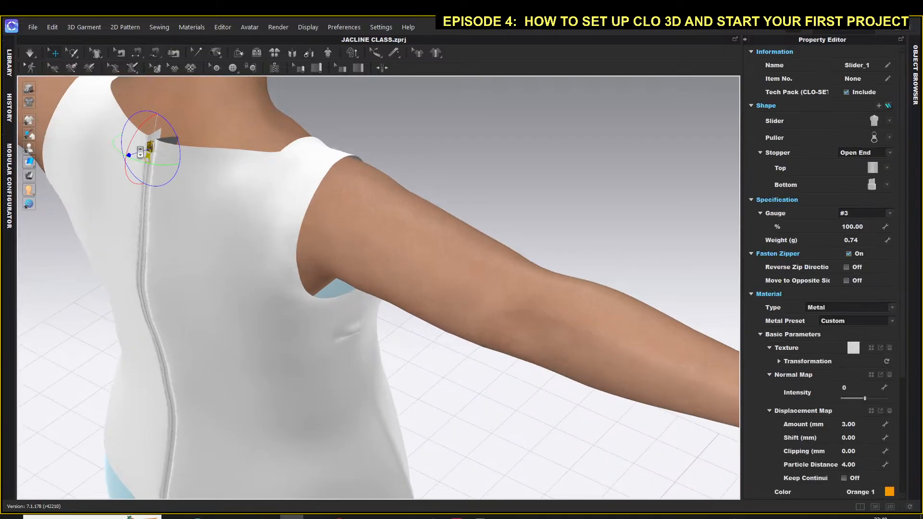
scroll(140, 153, down, 5)
middle_drag(130, 132, 315, 260)
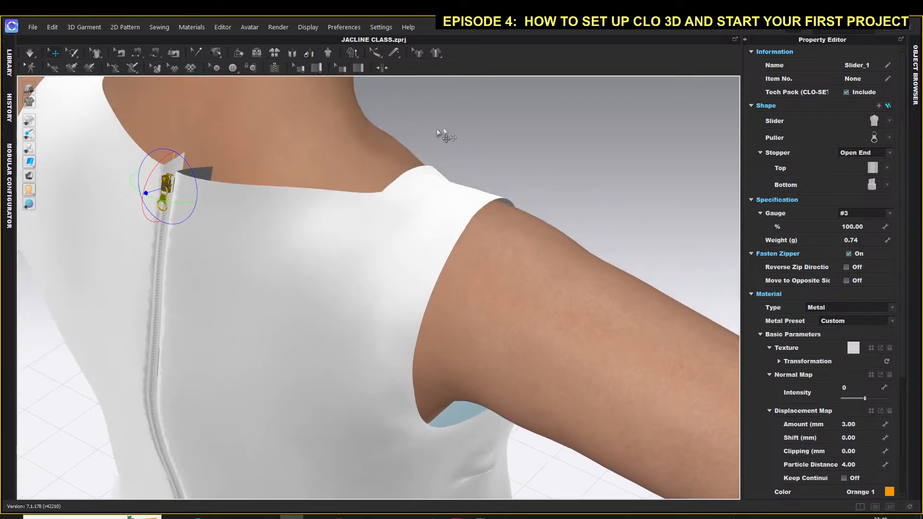
Step: Inspect the properties of the centre-back zipper and its slider by selecting each in turn
click(394, 120)
click(176, 204)
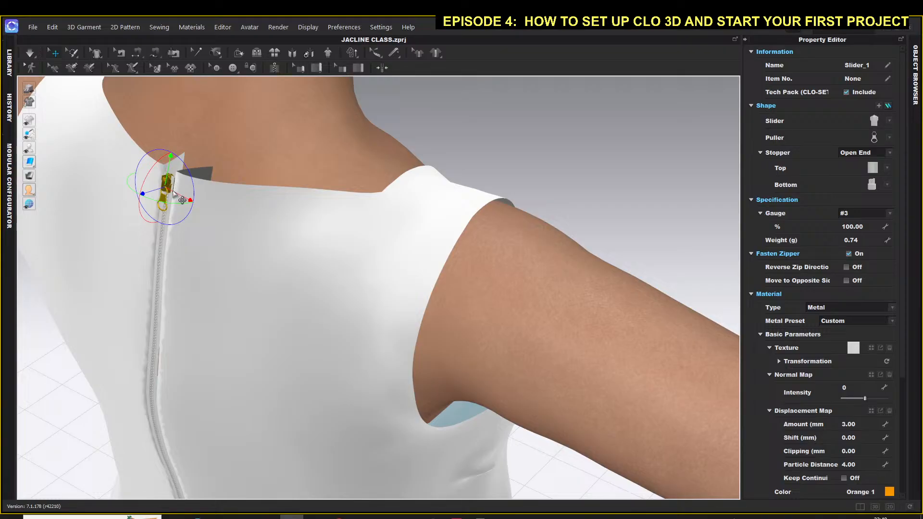
click(171, 205)
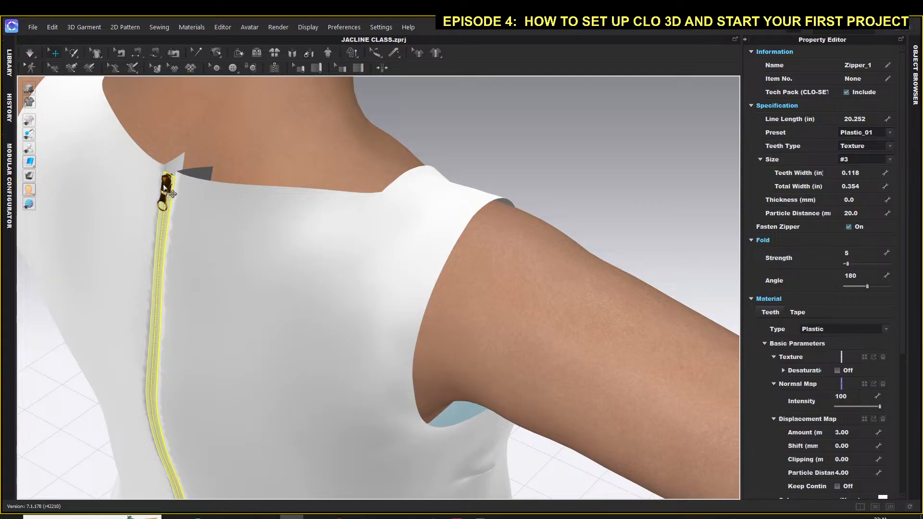
click(165, 187)
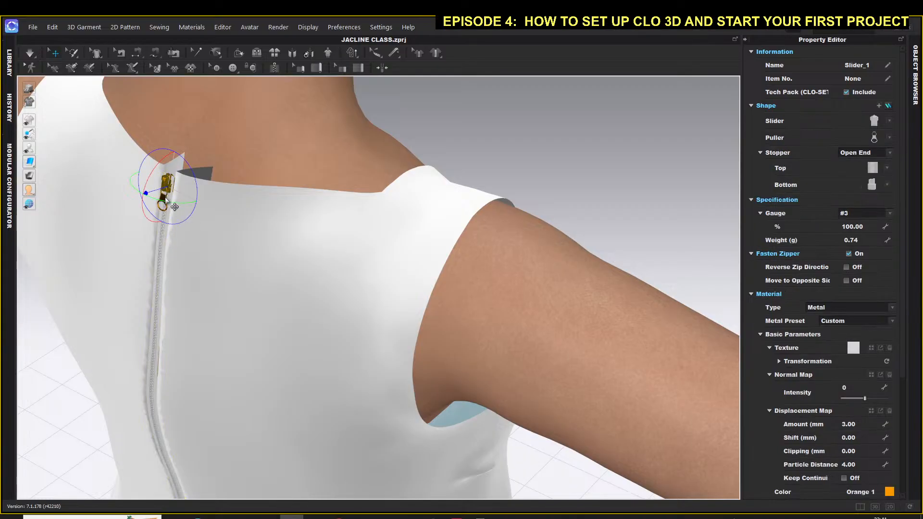
click(164, 207)
click(161, 210)
right_drag(193, 208, 215, 206)
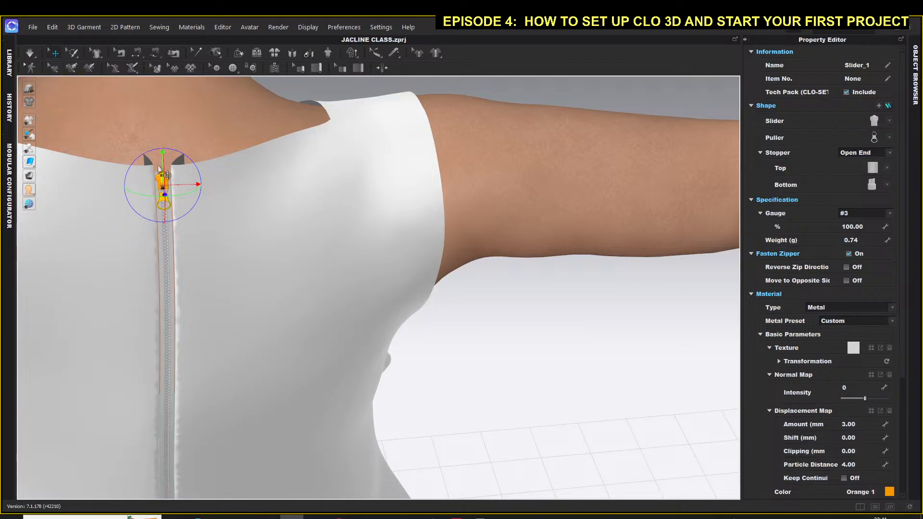
Step: Try to pick the slider separately from the zipper, including with the Zipper tool, and return to Select/Move
click(498, 305)
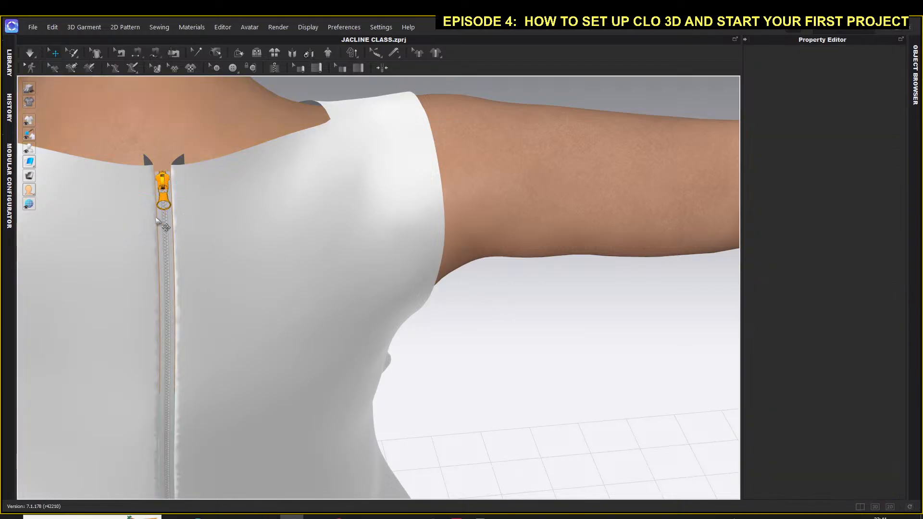
click(164, 188)
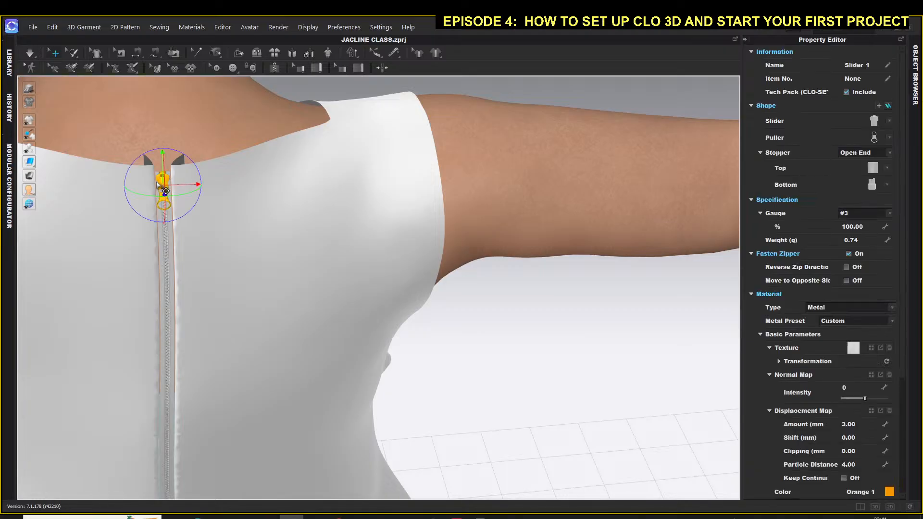
click(165, 214)
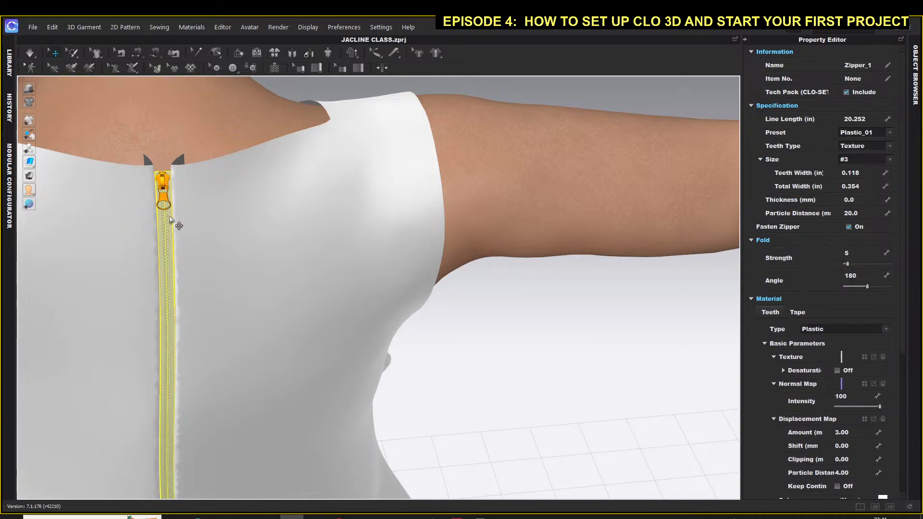
click(166, 201)
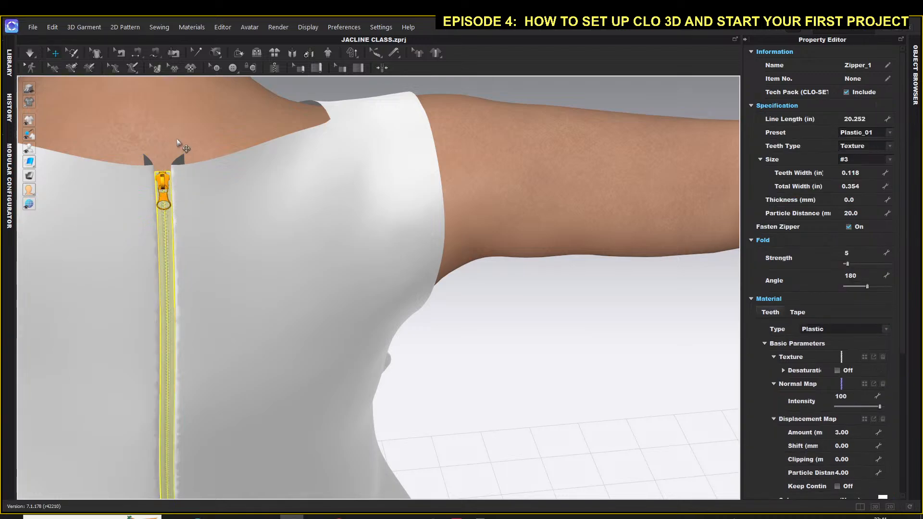
click(279, 69)
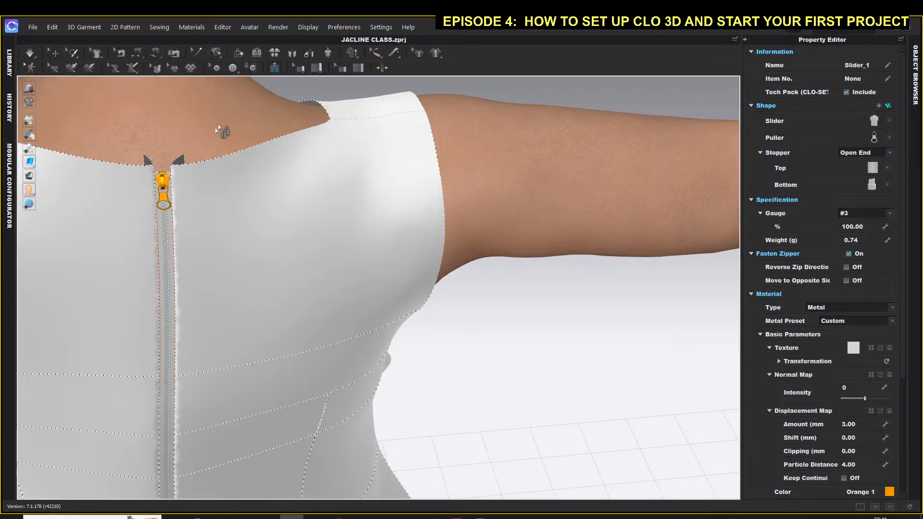
click(53, 53)
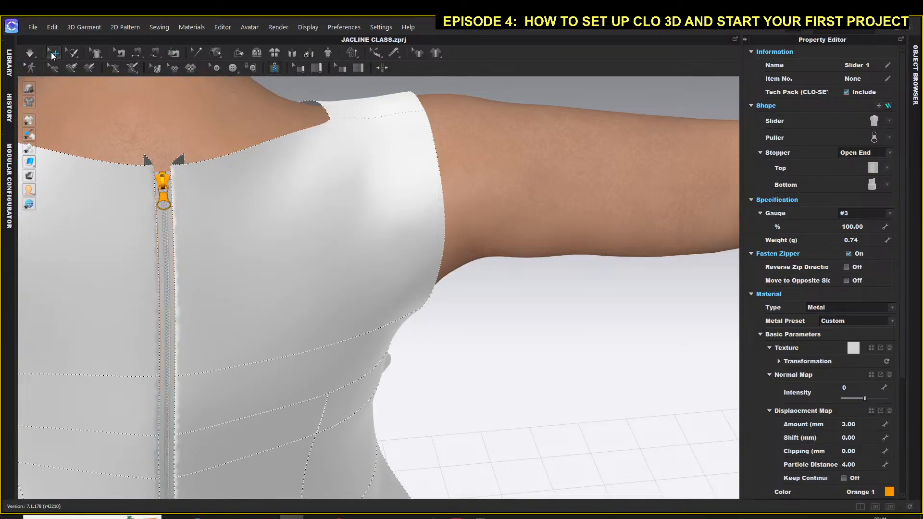
Step: Try to reposition the slider at the neckline and undo the shift of the back bodice piece on the avatar's right
click(165, 190)
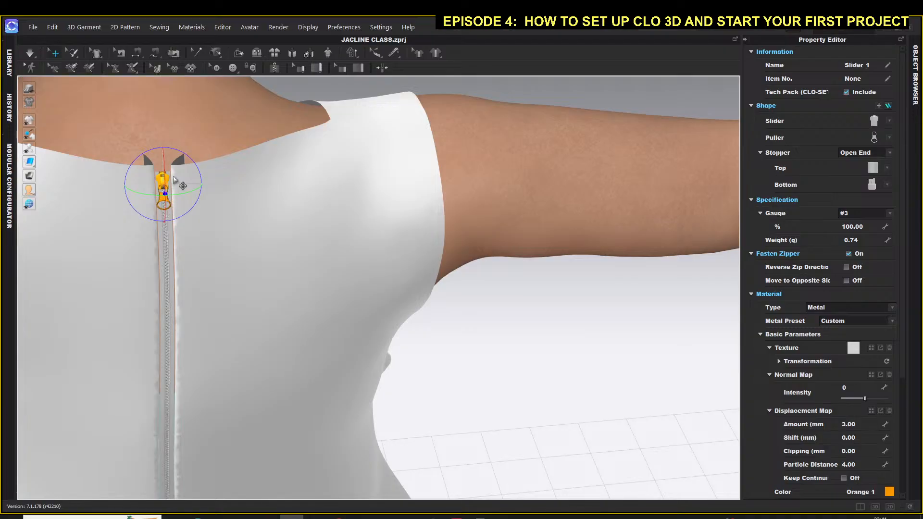
click(182, 194)
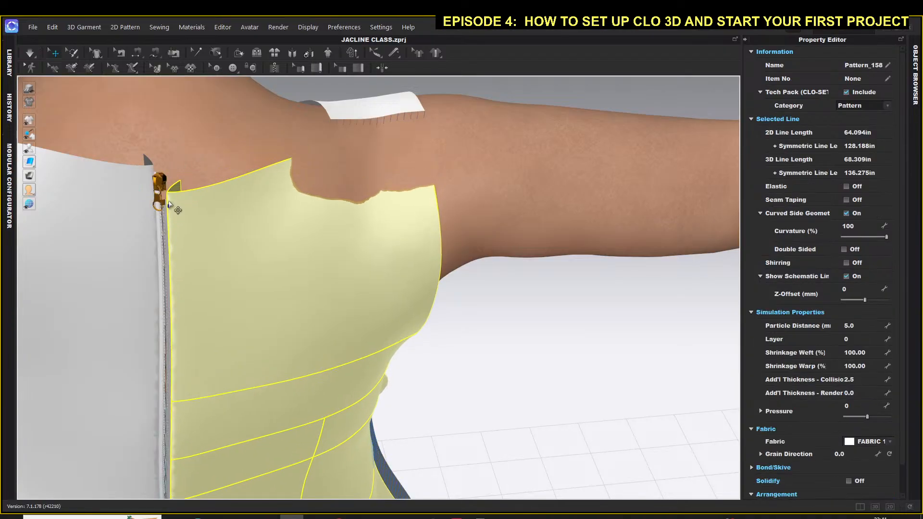
key(ctrl+z)
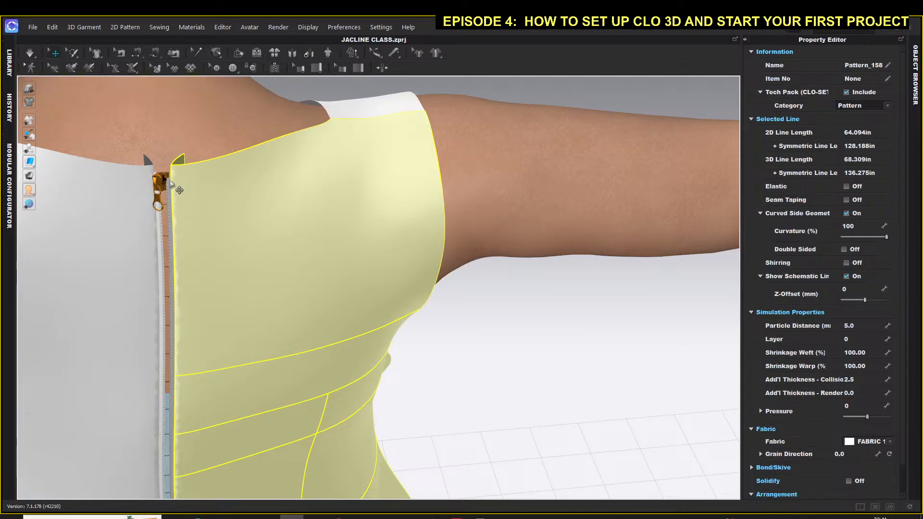
Step: Select the centre-back zipper's slider separately from the zipper at the back neckline
click(168, 181)
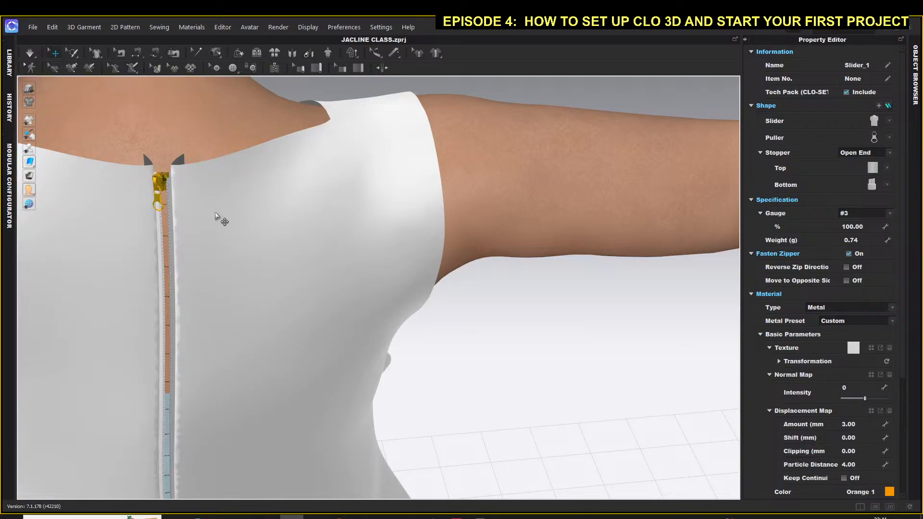
scroll(218, 218, down, 5)
scroll(219, 219, down, 1)
right_drag(451, 342, 285, 327)
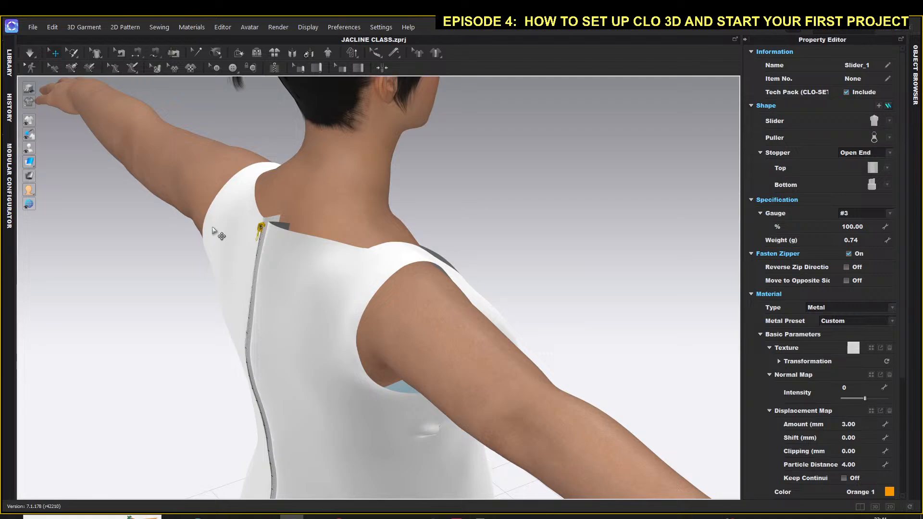
click(263, 236)
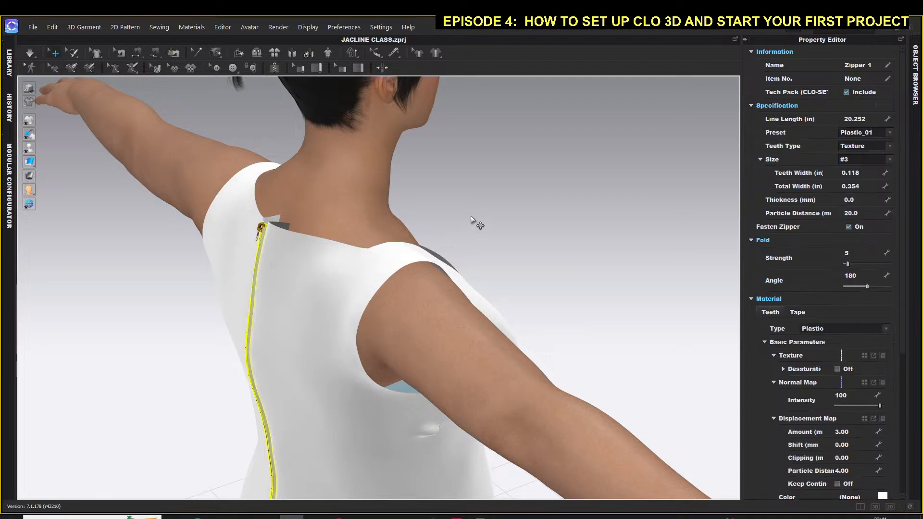
click(265, 225)
click(259, 226)
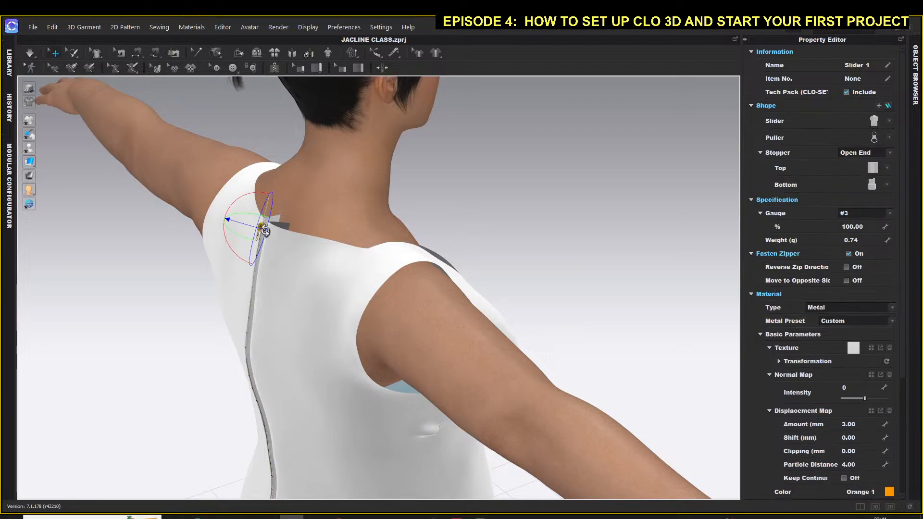
right_drag(308, 261, 377, 262)
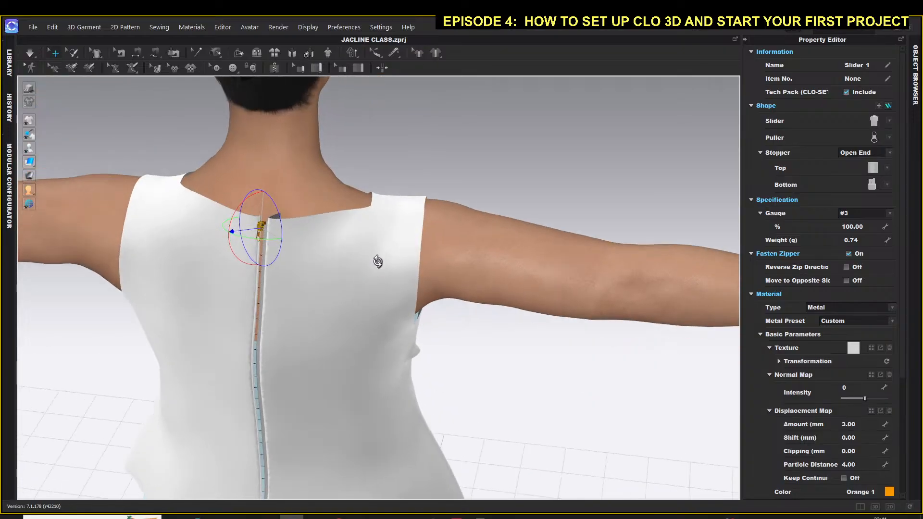
Step: Simulate the bodice with the centre-back zipper fastened, and clear the slider selection
key(space)
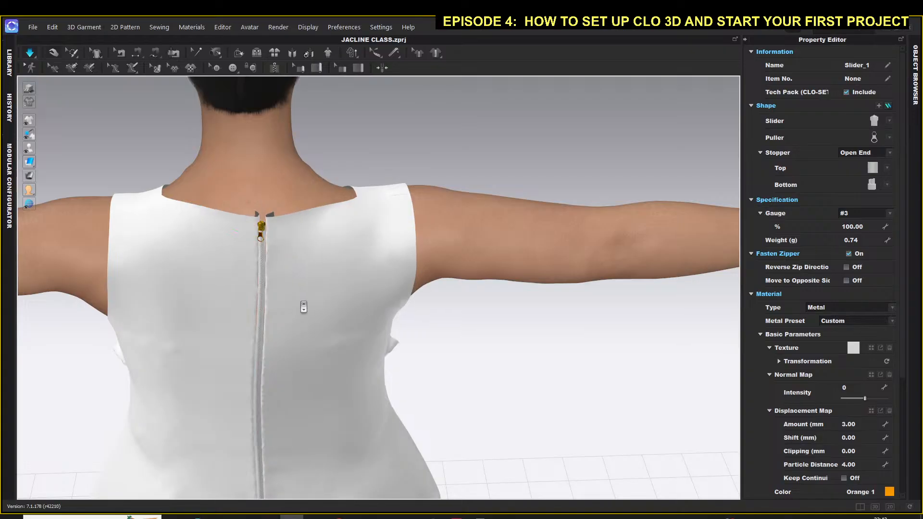
scroll(303, 307, down, 2)
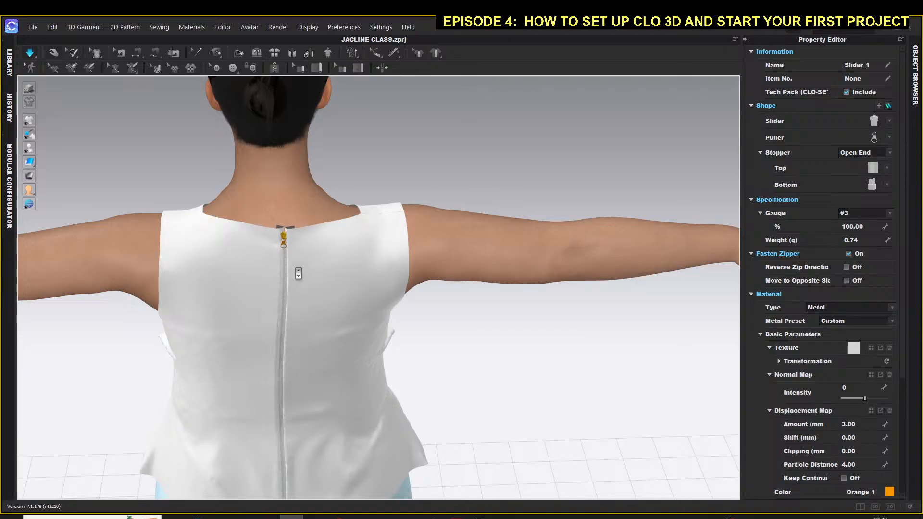
scroll(48, 58, down, 3)
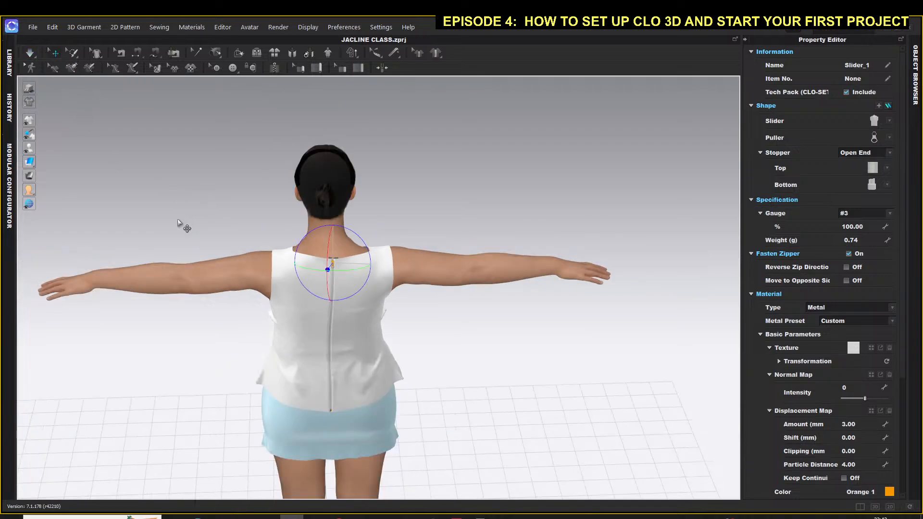
right_drag(178, 222, 381, 218)
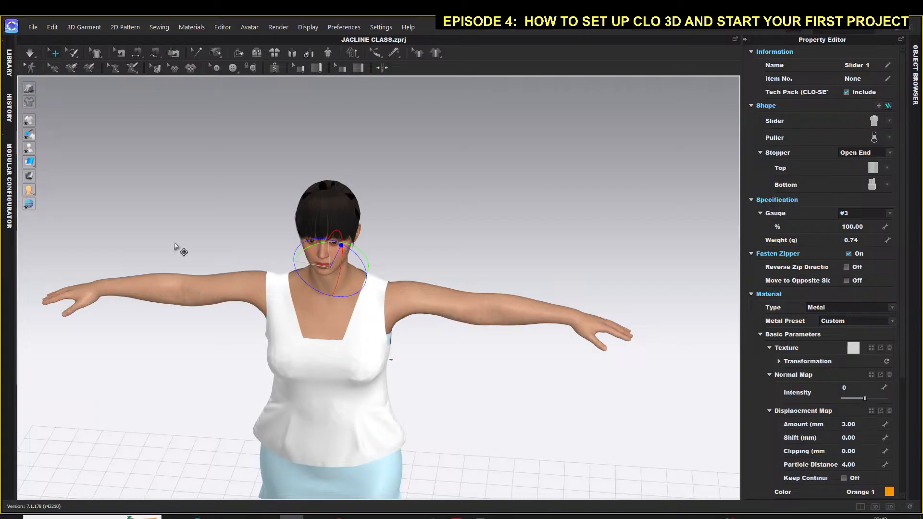
click(152, 207)
Step: Show the avatar's X-Ray joints, rotate the shoulder joint to lower both arms beside the body, and hide the joints
mouse_move(29, 124)
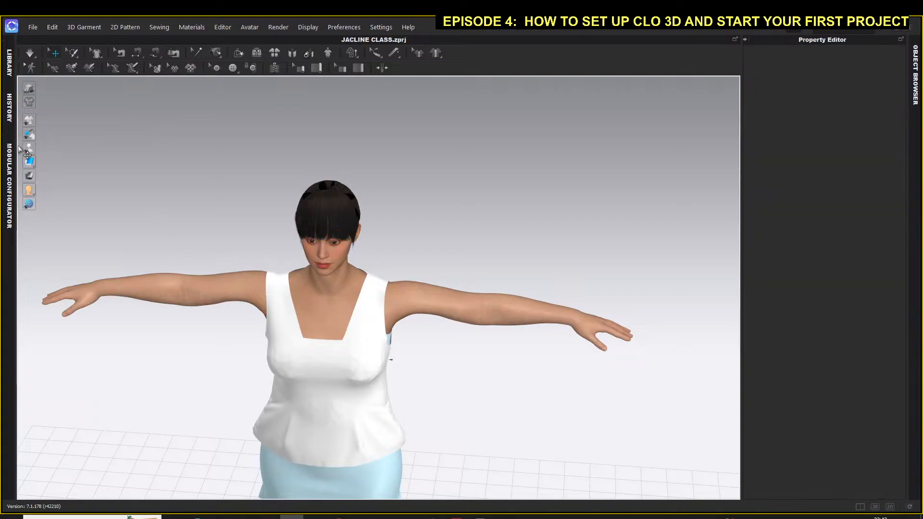
mouse_move(29, 149)
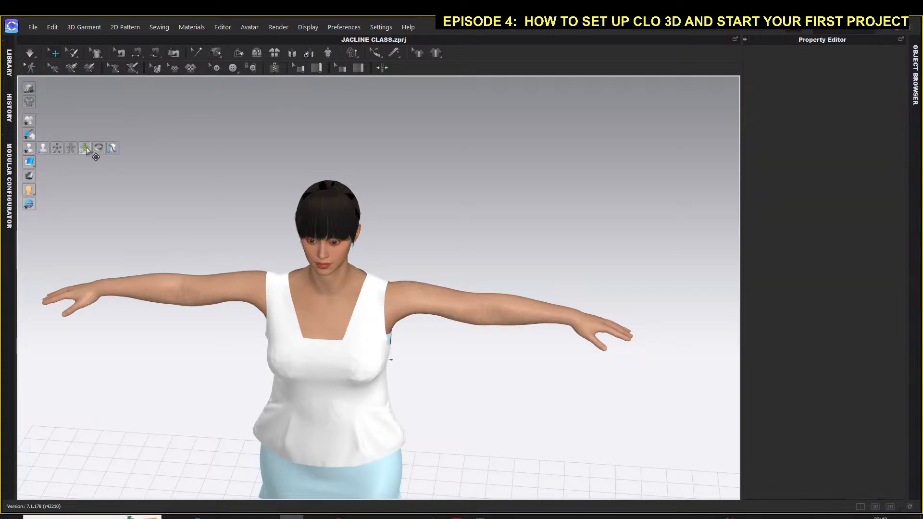
click(86, 147)
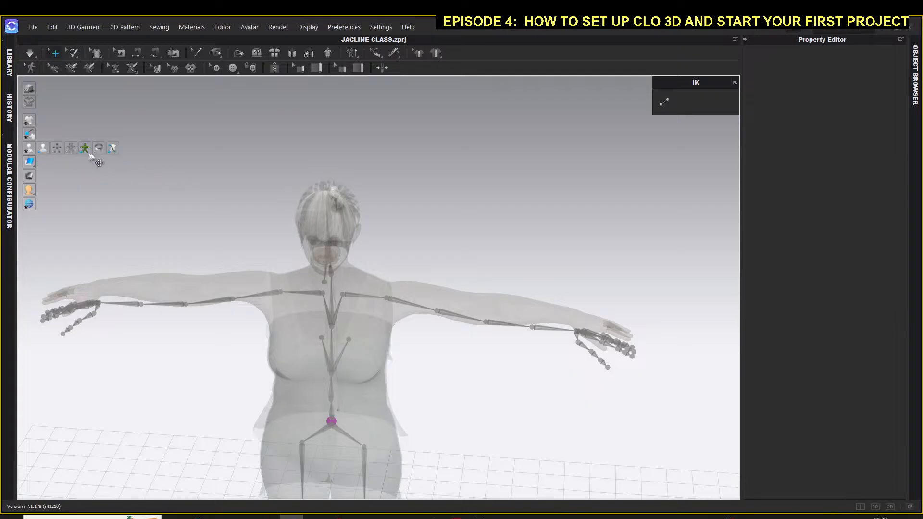
click(387, 299)
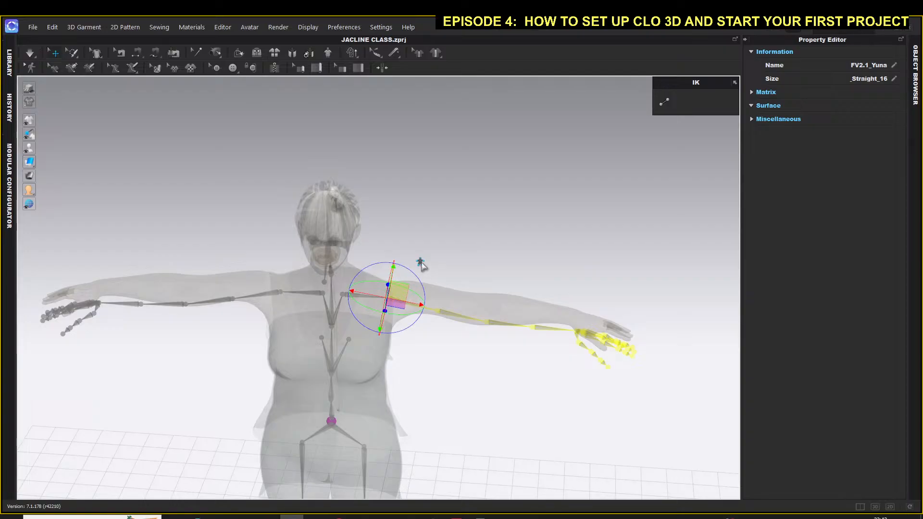
drag(426, 285, 414, 316)
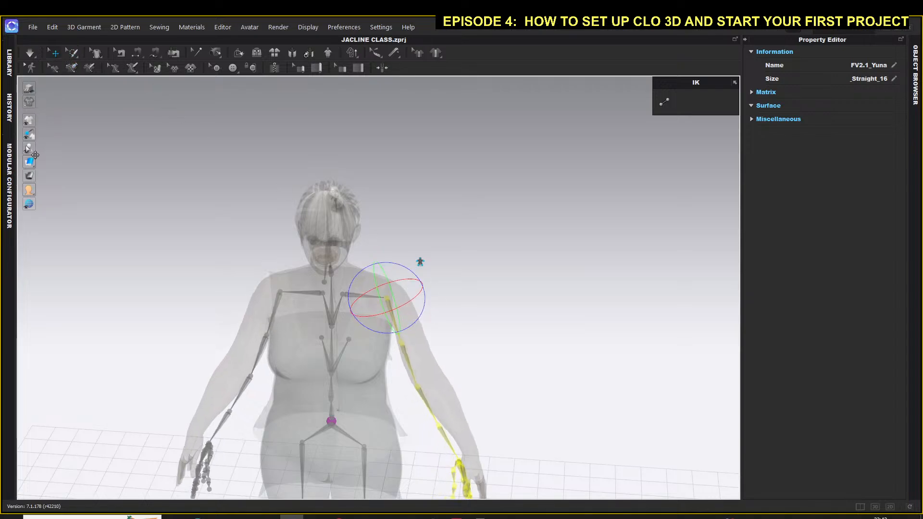
mouse_move(29, 147)
click(85, 148)
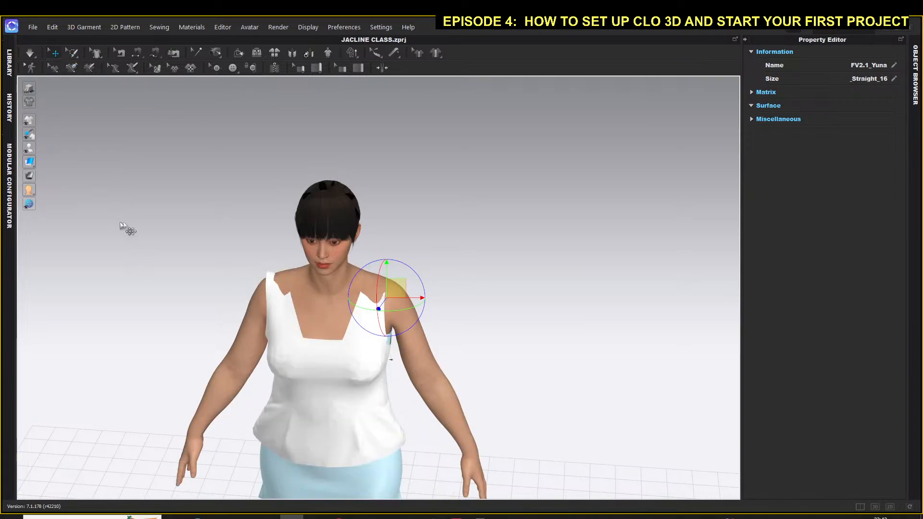
Step: Simulate the garment on the avatar with its arms lowered until the shoulders settle
right_drag(136, 226, 216, 216)
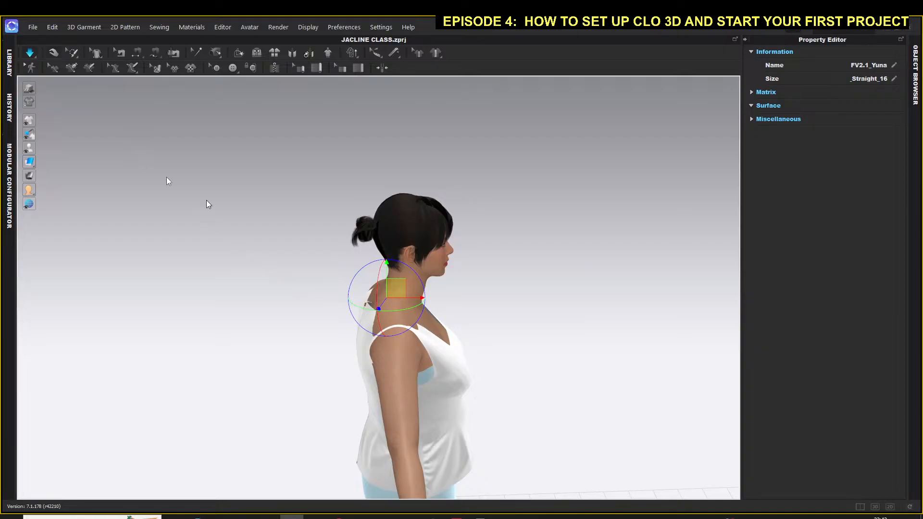
click(28, 50)
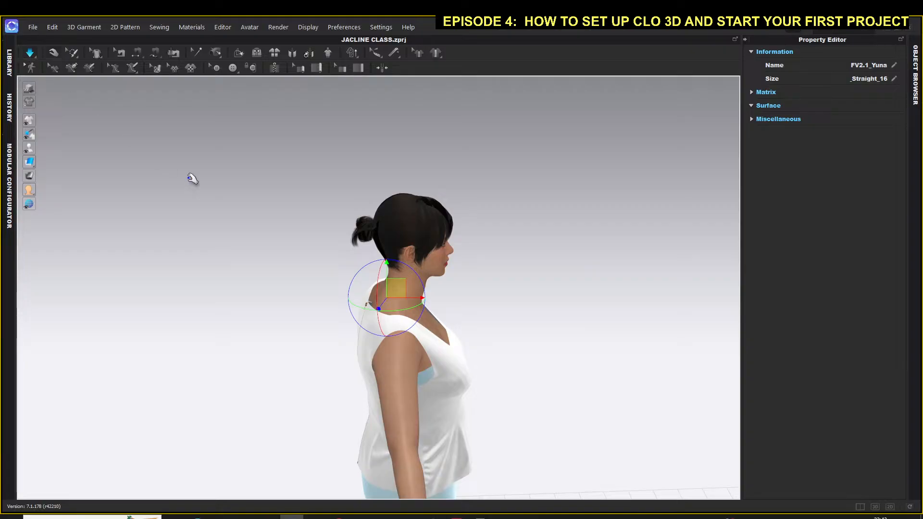
click(30, 53)
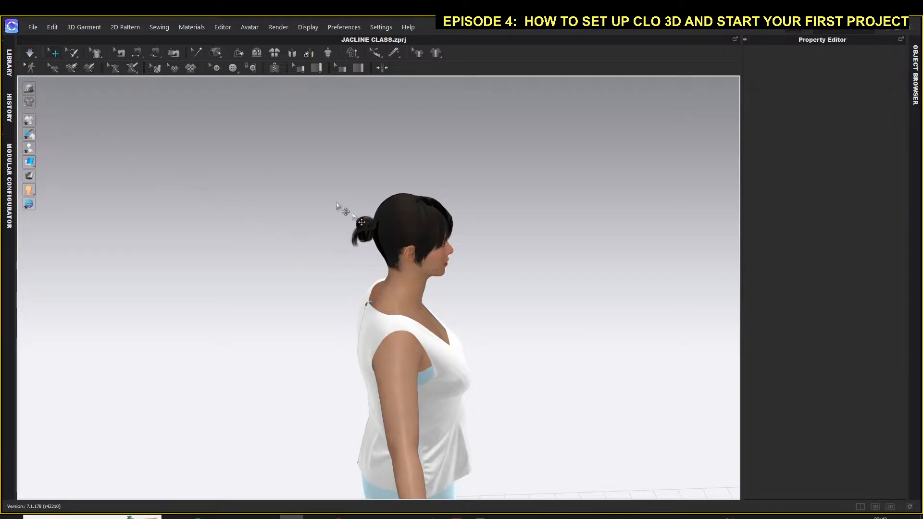
Step: Examine the draped bodice from the front, back and side, including the closed zipper and the side darts
right_drag(557, 275, 416, 270)
scroll(444, 294, up, 2)
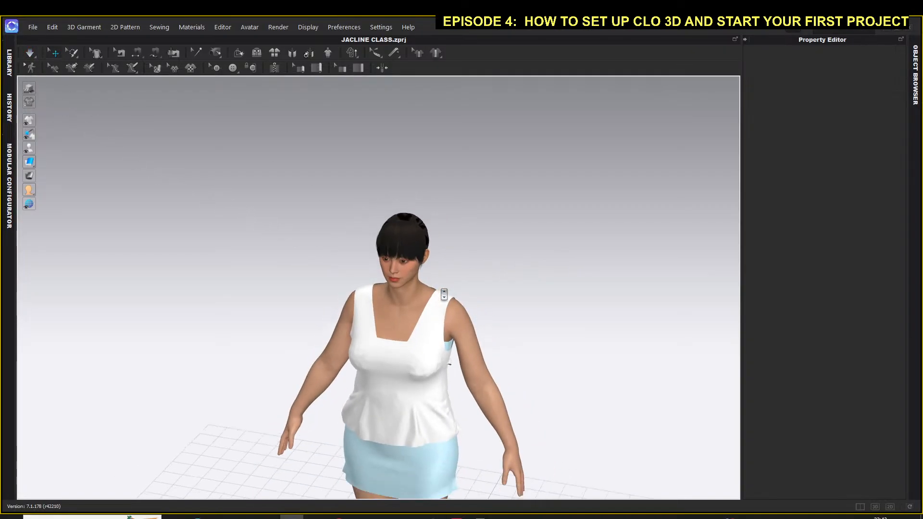
scroll(443, 296, down, 5)
middle_drag(512, 299, 346, 194)
scroll(371, 256, up, 3)
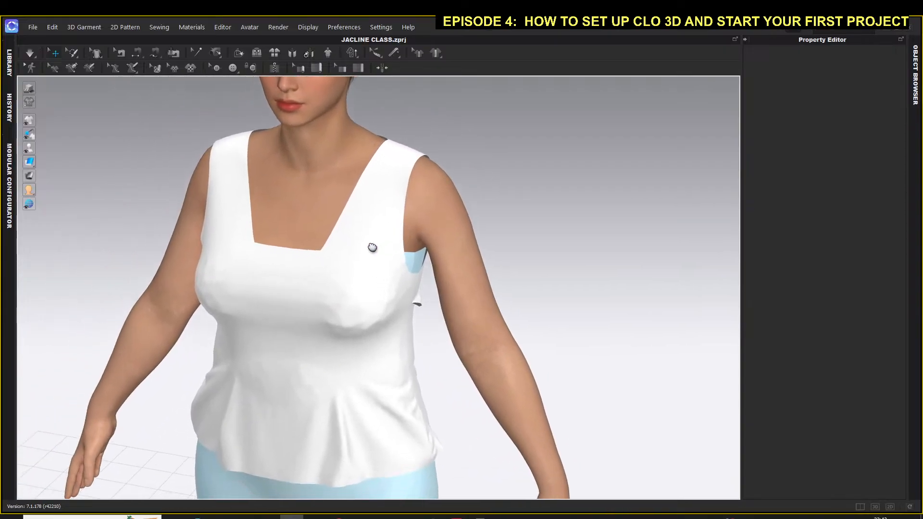
scroll(276, 343, down, 5)
right_drag(276, 343, 330, 330)
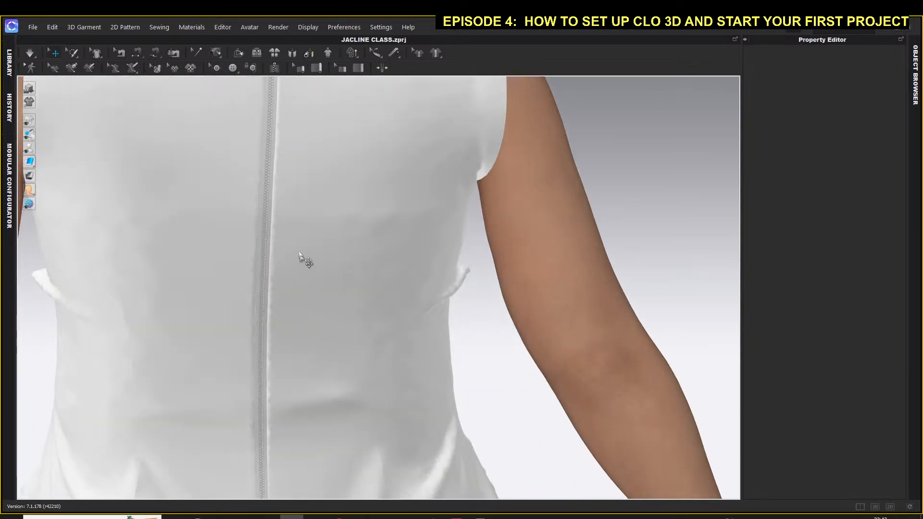
scroll(297, 245, up, 2)
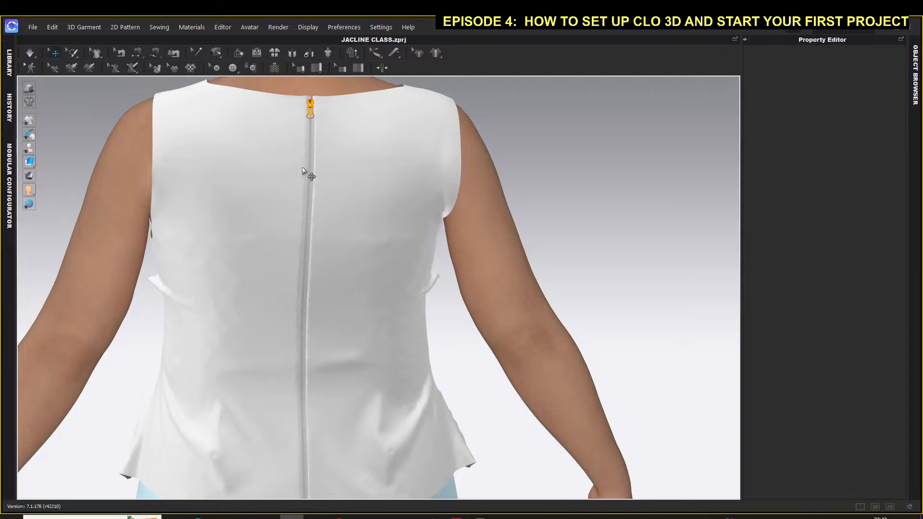
scroll(304, 172, down, 5)
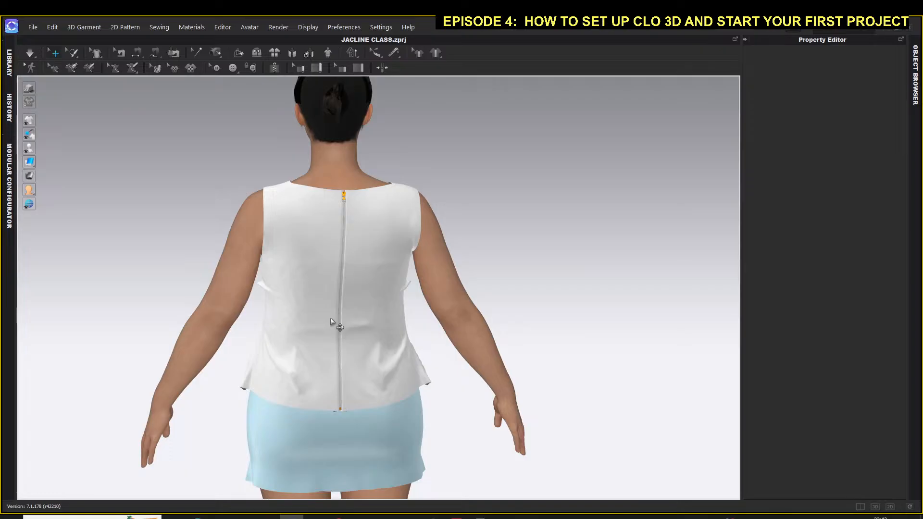
right_drag(268, 309, 456, 298)
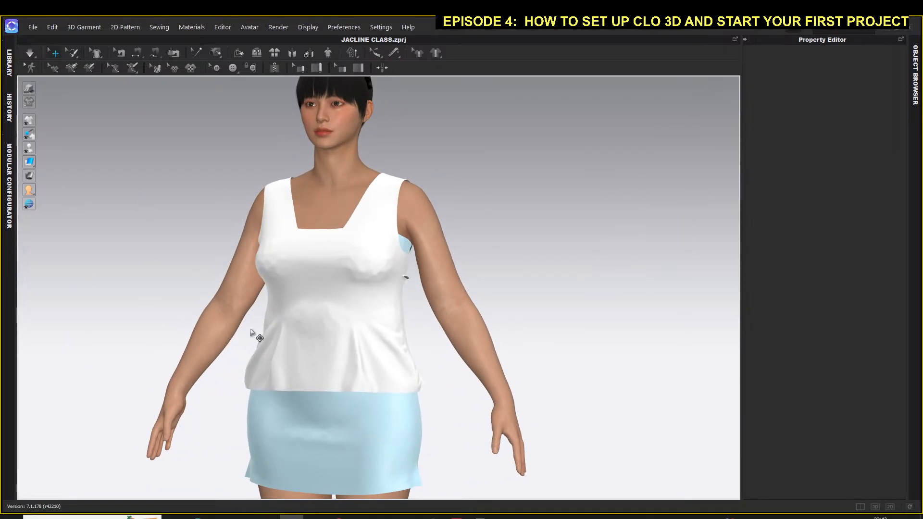
right_drag(260, 335, 334, 341)
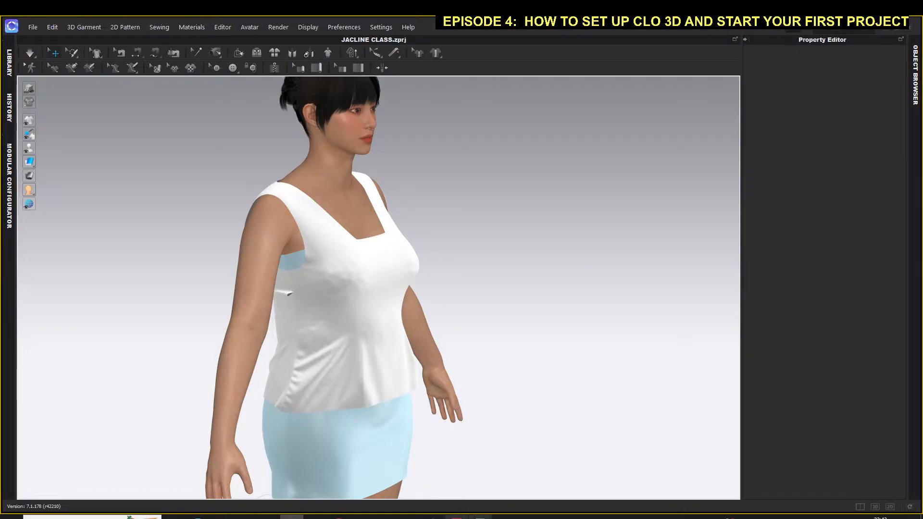
Step: Show only the 2D pattern window and examine the front bodice's side and waist darts and the back pieces
click(891, 508)
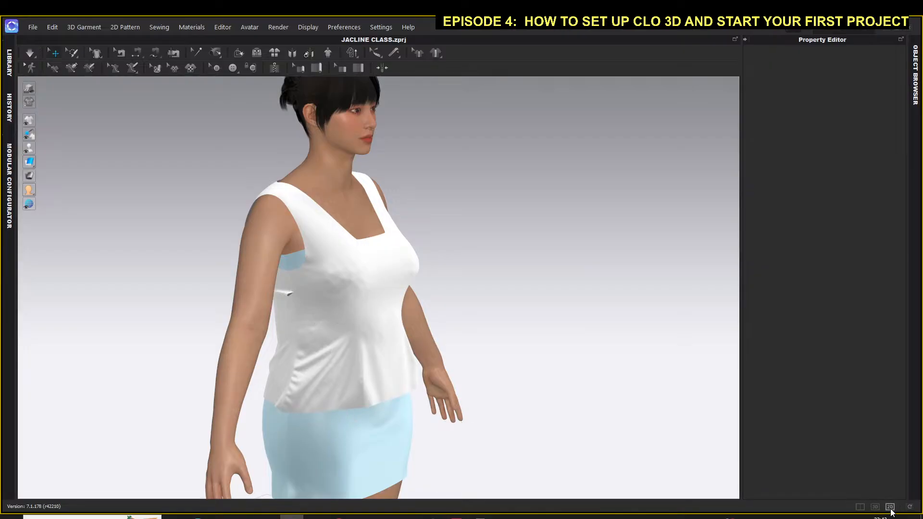
middle_drag(478, 388, 344, 295)
scroll(345, 295, down, 2)
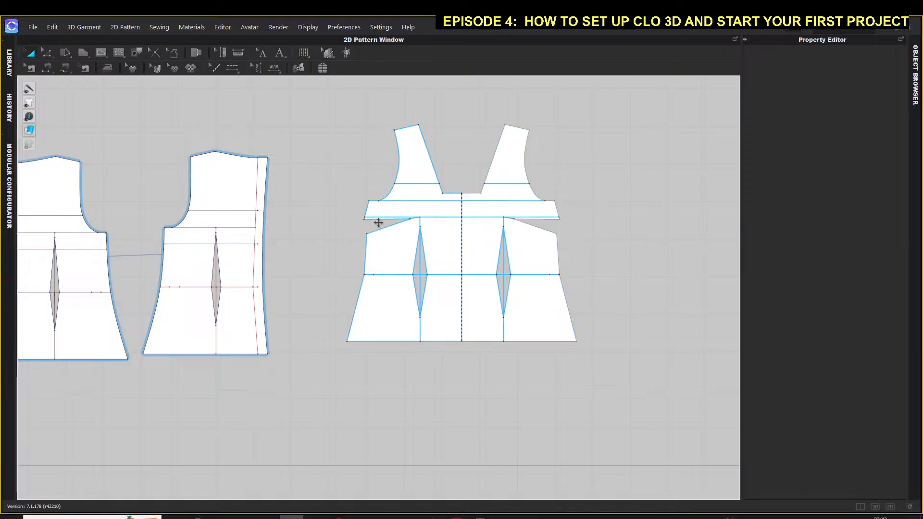
scroll(379, 222, up, 10)
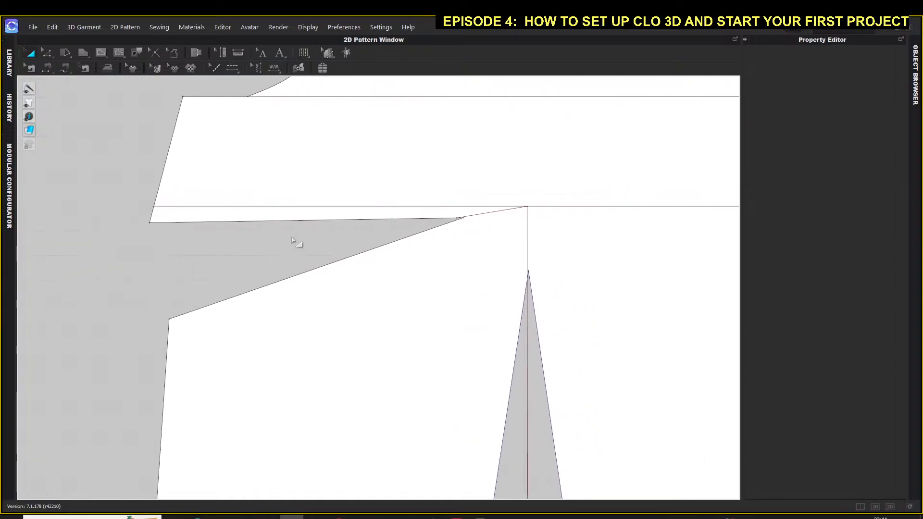
scroll(346, 279, down, 6)
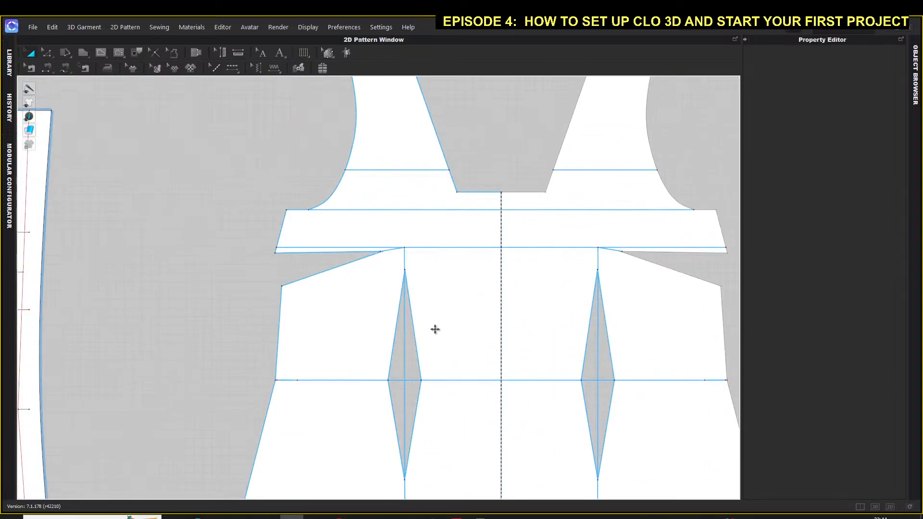
scroll(435, 329, down, 8)
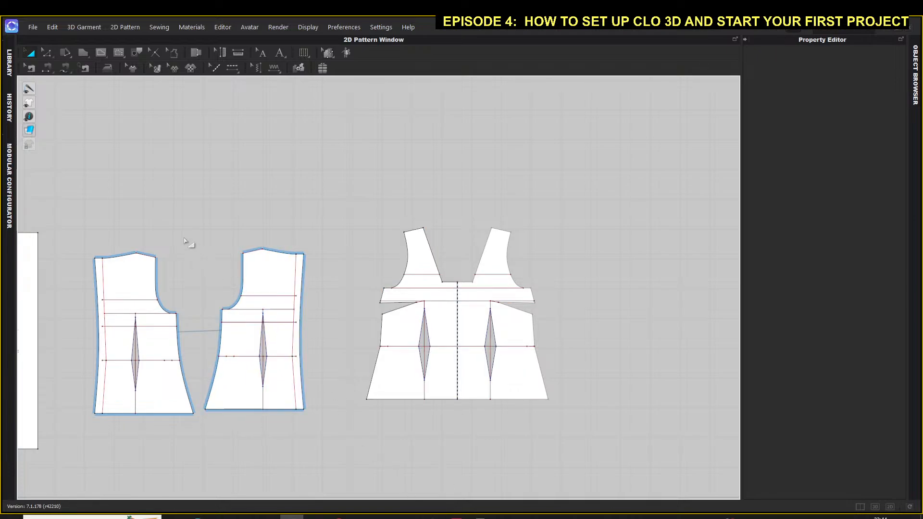
right_drag(204, 240, 414, 234)
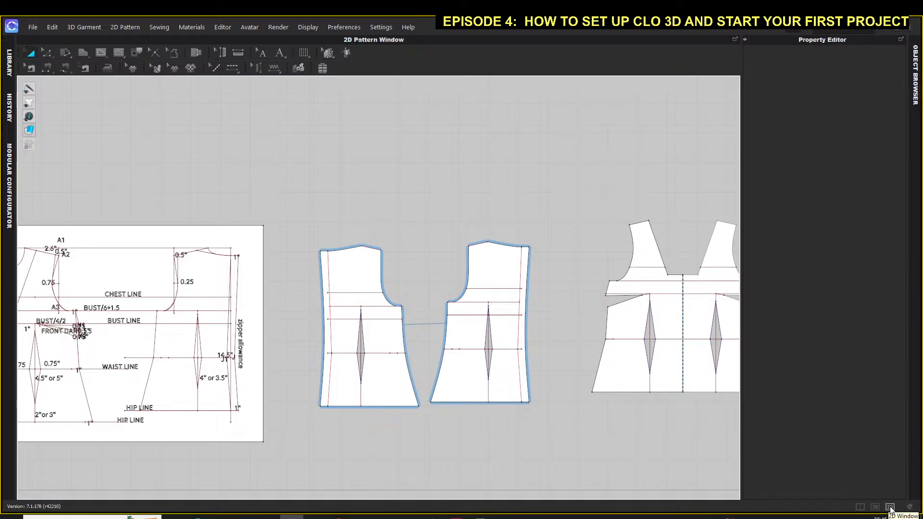
Step: Return to the 3D window and examine the bodice's fit from the side and front of the avatar
click(875, 507)
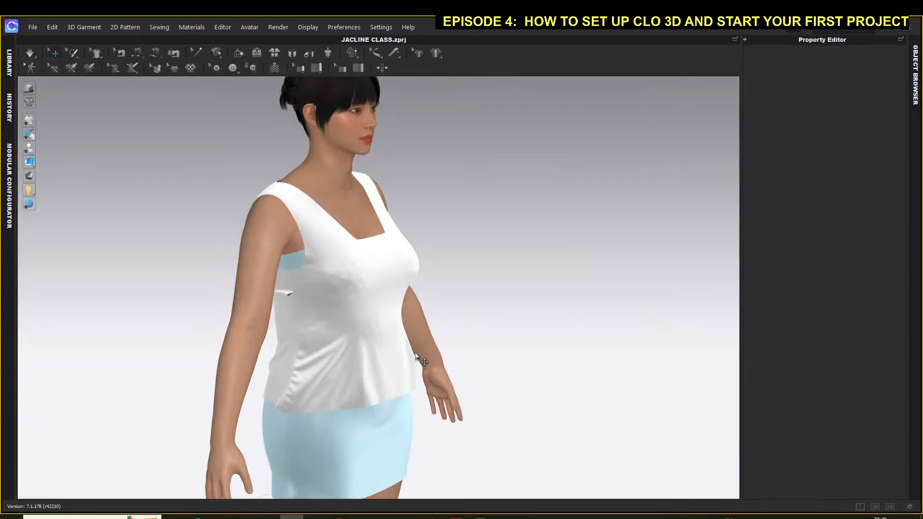
right_drag(474, 380, 370, 377)
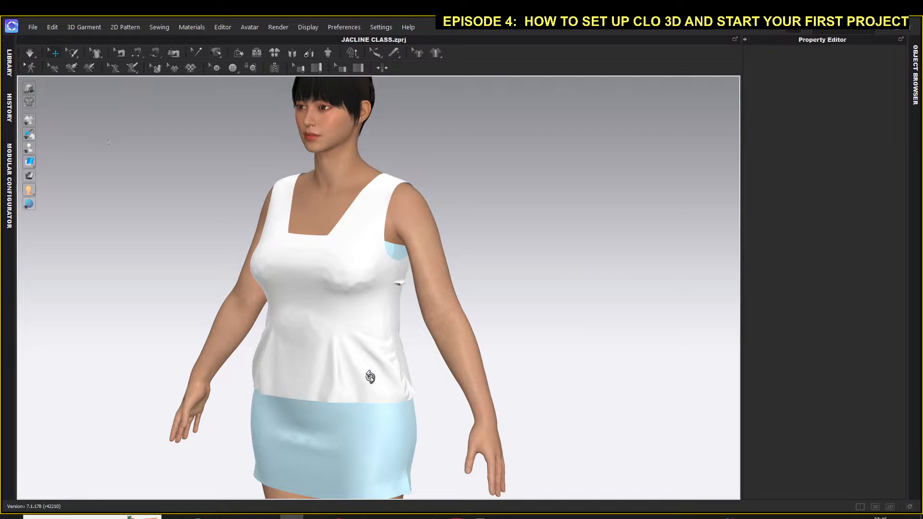
right_drag(370, 377, 347, 342)
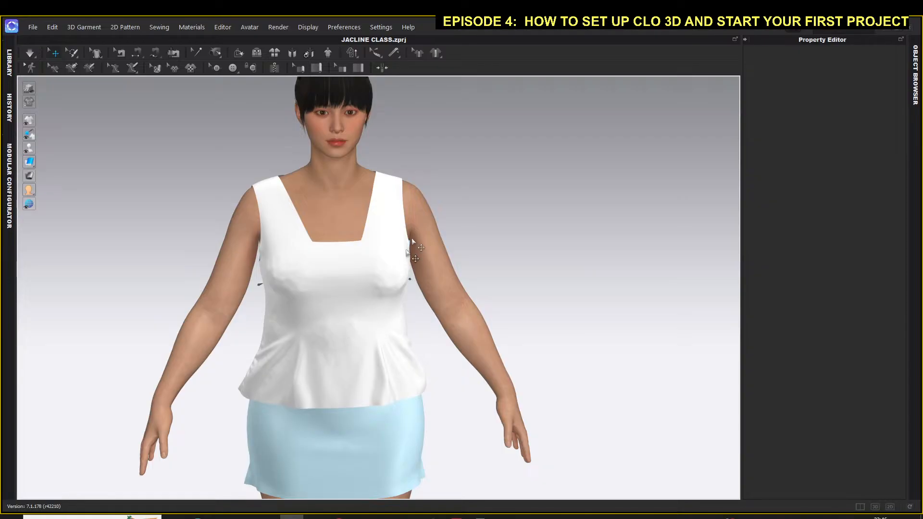
mouse_move(505, 258)
right_down()
mouse_move(313, 267)
mouse_move(495, 245)
right_up()
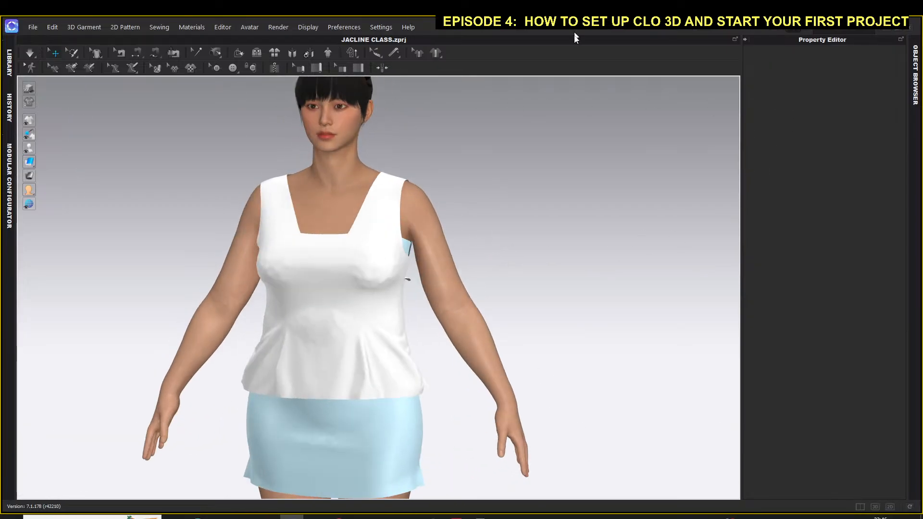
Step: Apply the TOPPS LOGO graphic to the front bodice over the avatar's left bust
click(917, 91)
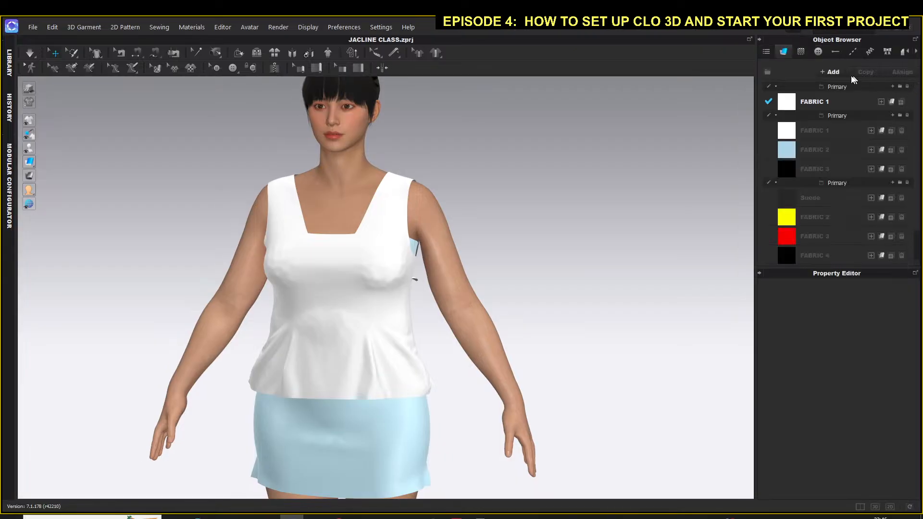
click(801, 52)
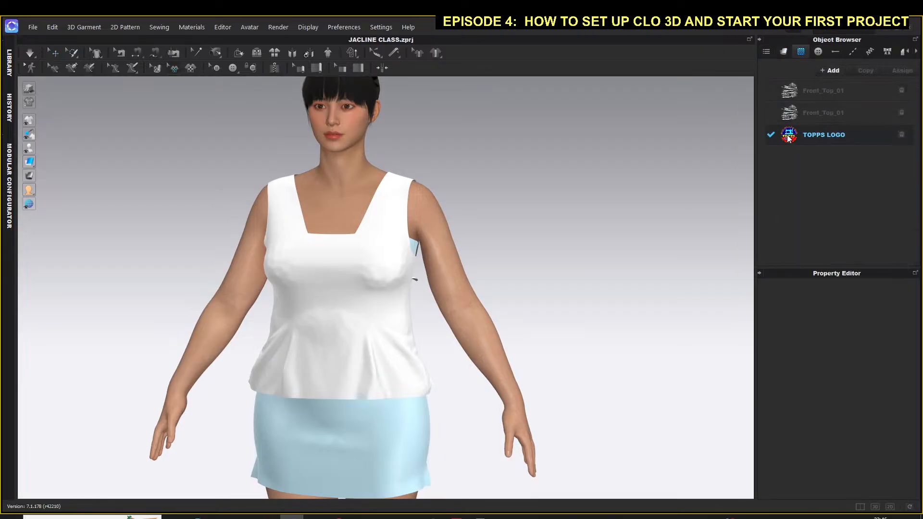
drag(787, 135, 386, 275)
drag(310, 284, 312, 284)
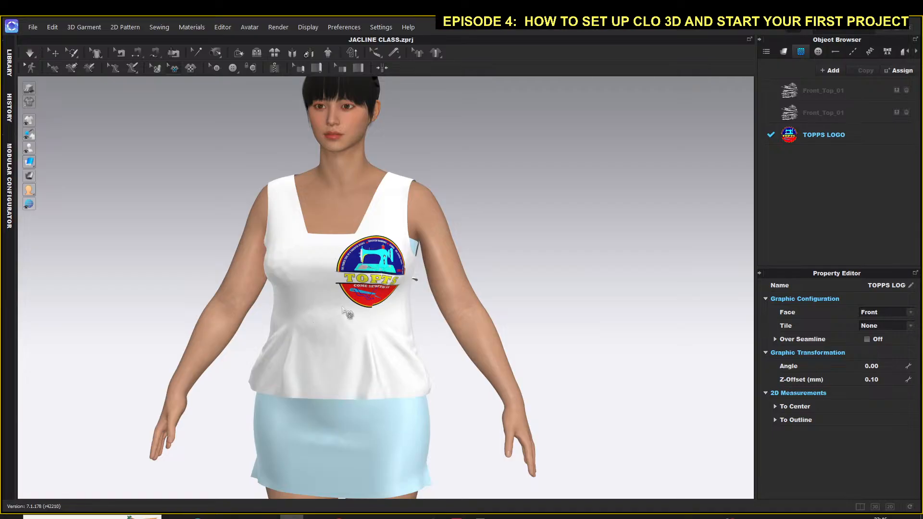
right_drag(347, 314, 370, 286)
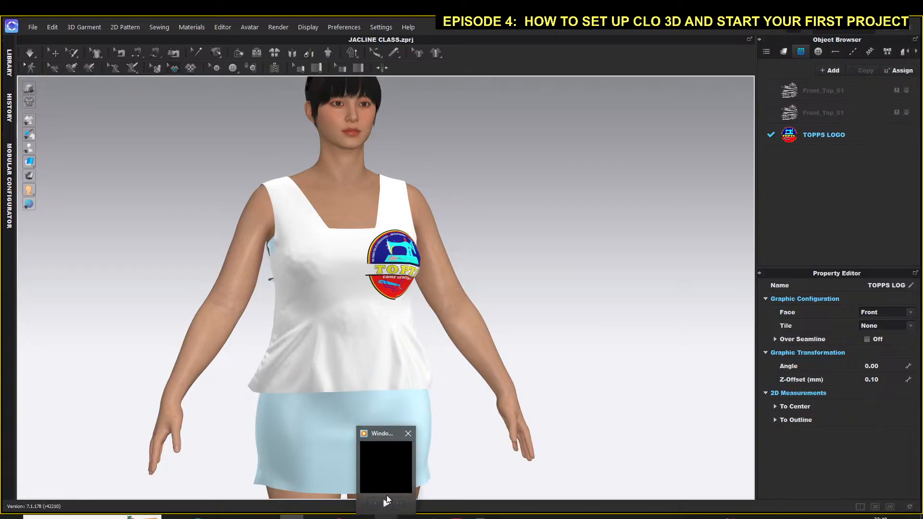
Step: Deselect the logo graphic and examine the bodice with its logo from the side of the avatar
click(386, 504)
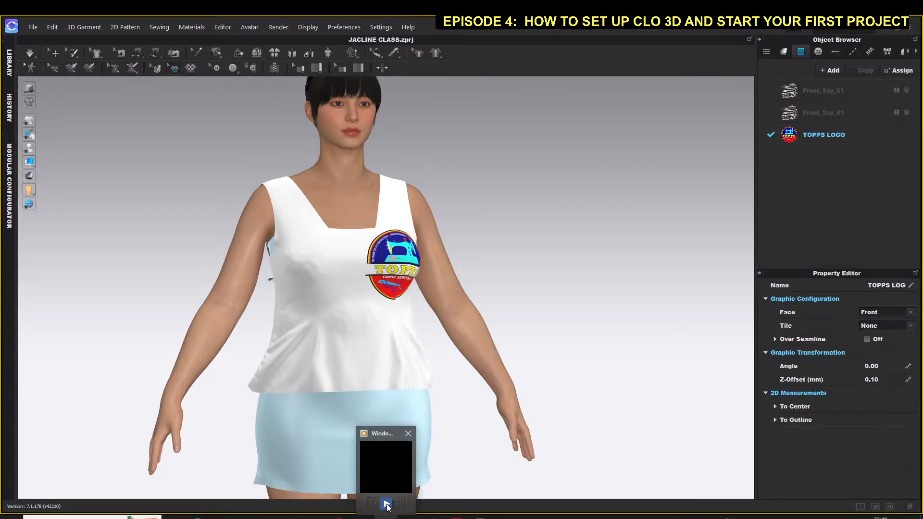
click(530, 341)
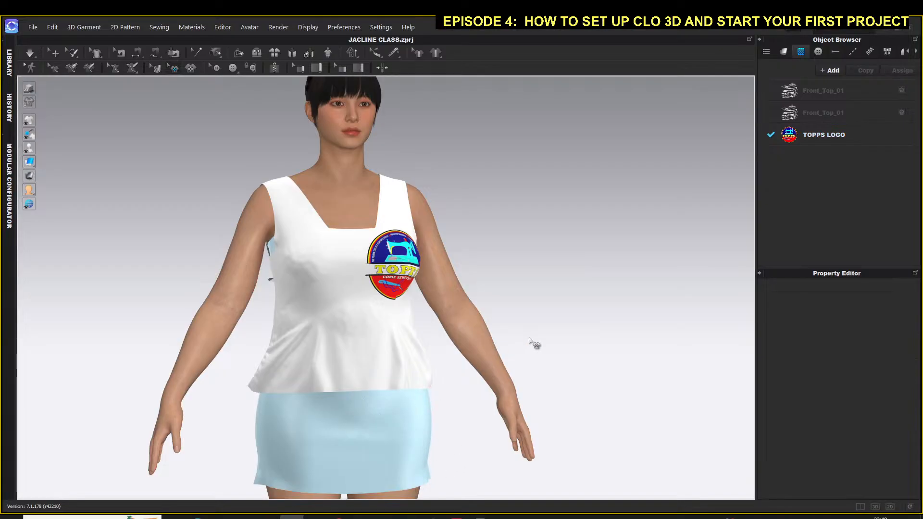
right_drag(553, 303, 269, 215)
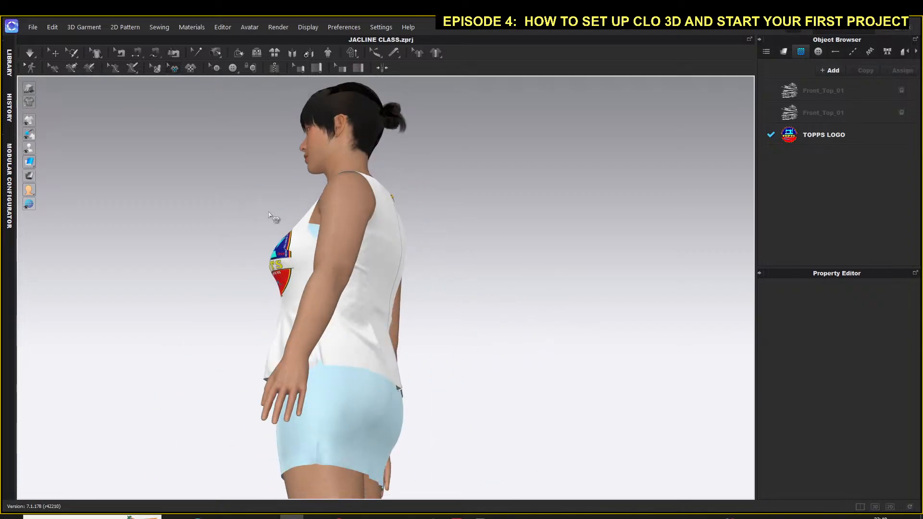